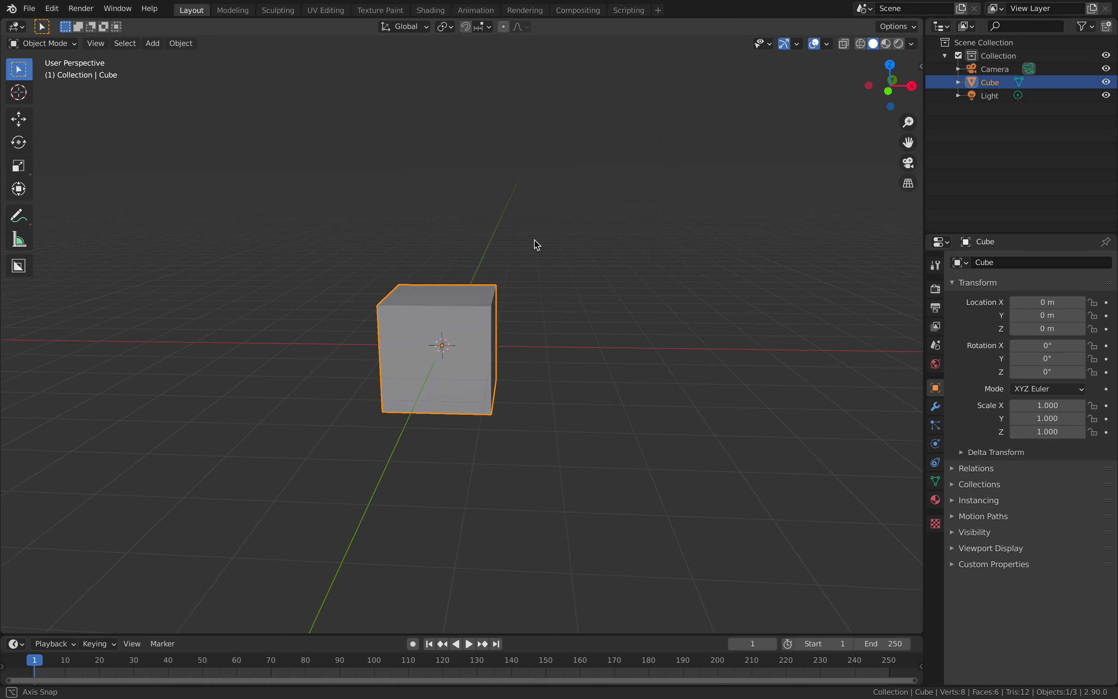
Step: Look over the default scene by selecting the light and the camera in the viewport
{"action": "scroll", "coordinate": [522, 249], "scroll_direction": "down", "scroll_amount": 3}
{"action": "scroll", "coordinate": [524, 256], "scroll_direction": "up", "scroll_amount": 2}
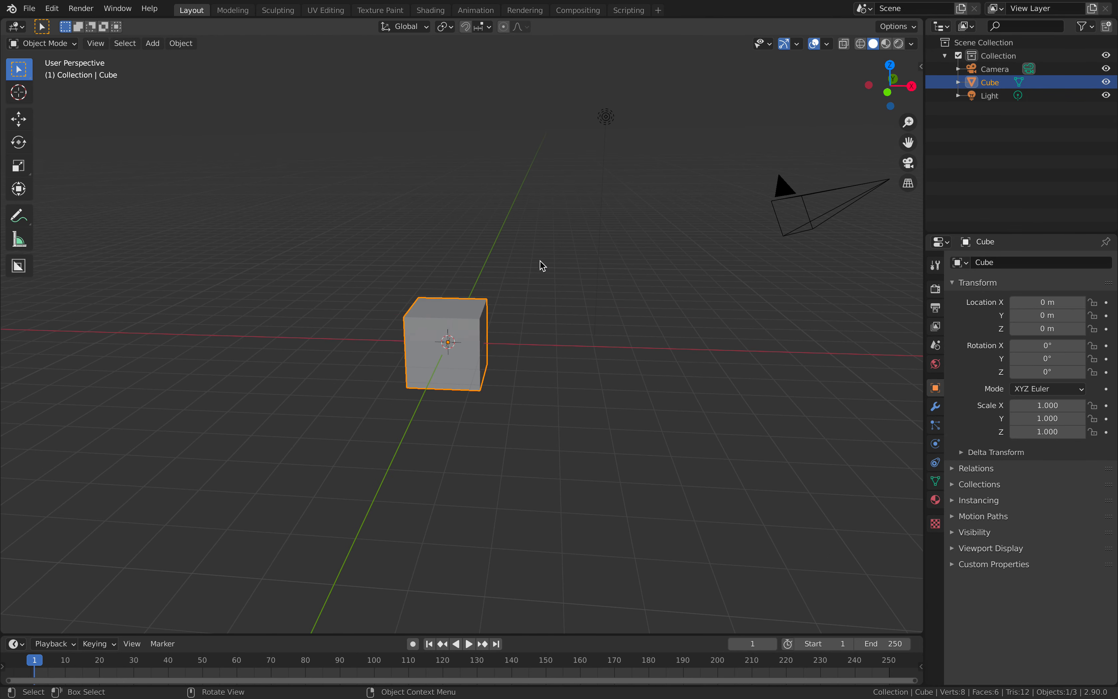
{"action": "middle_click_drag", "start_coordinate": [482, 279], "coordinate": [466, 304]}
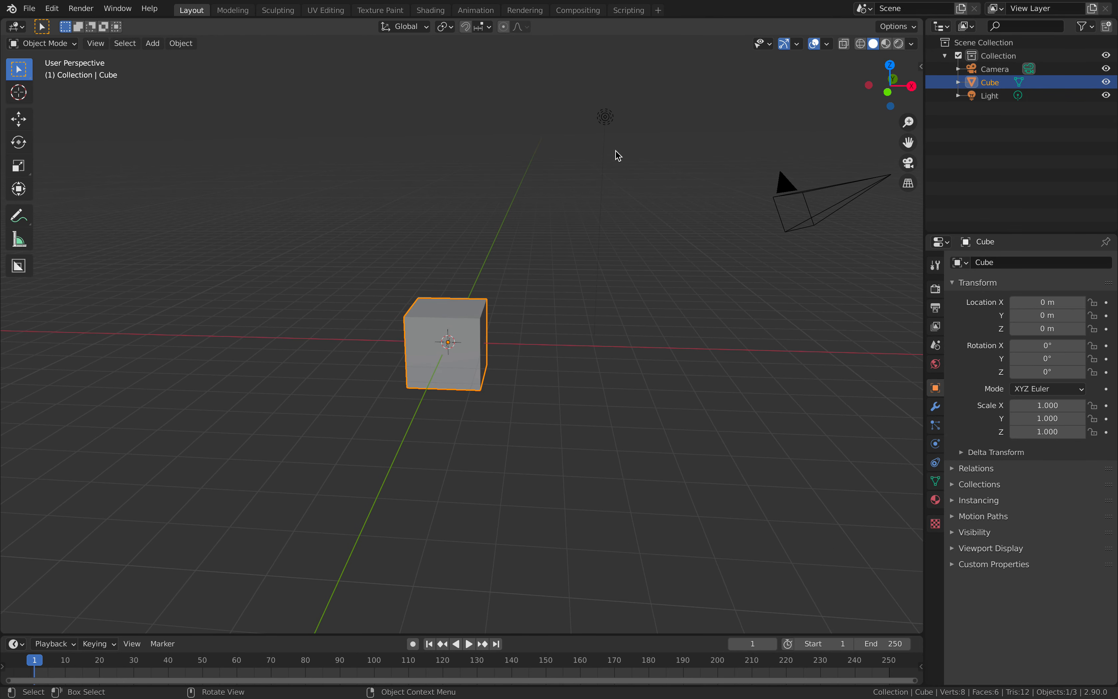
{"action": "left_click", "coordinate": [609, 124]}
{"action": "left_click", "coordinate": [786, 189]}
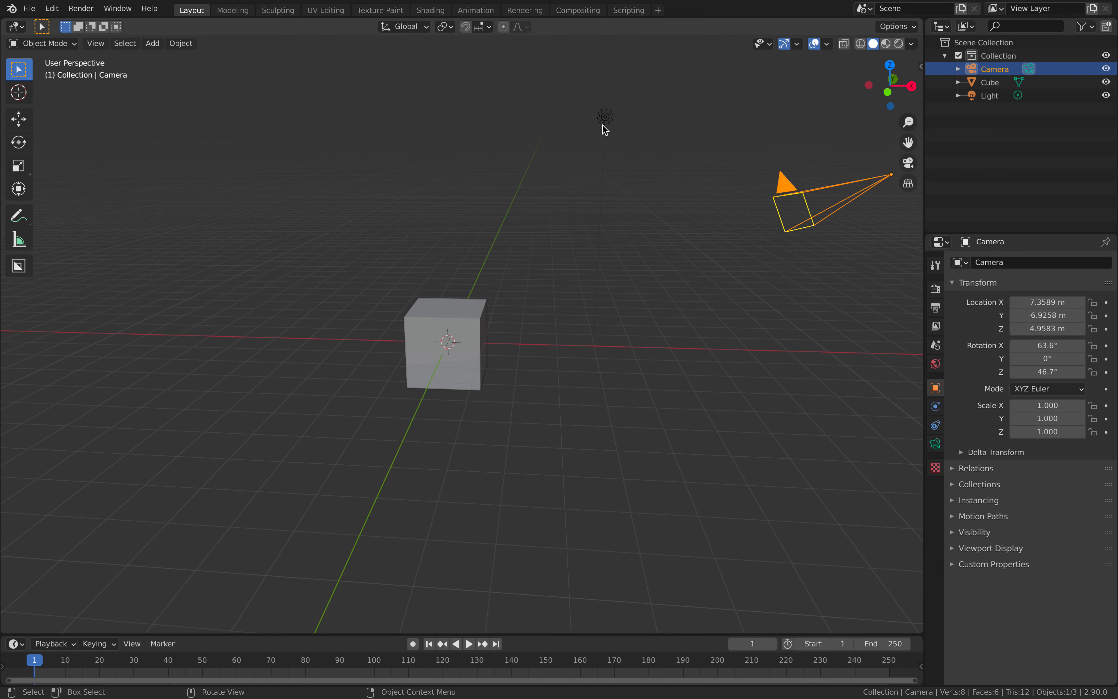
{"action": "middle_click_drag", "start_coordinate": [507, 260], "coordinate": [506, 252]}
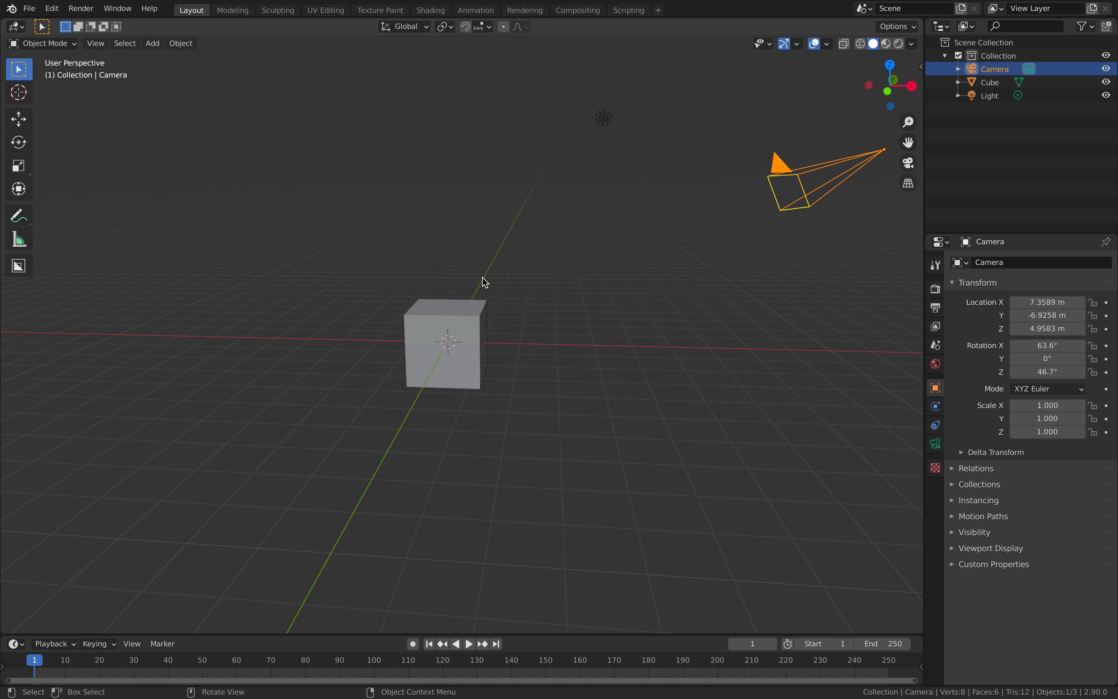
{"action": "middle_click_drag", "start_coordinate": [472, 292], "coordinate": [455, 296]}
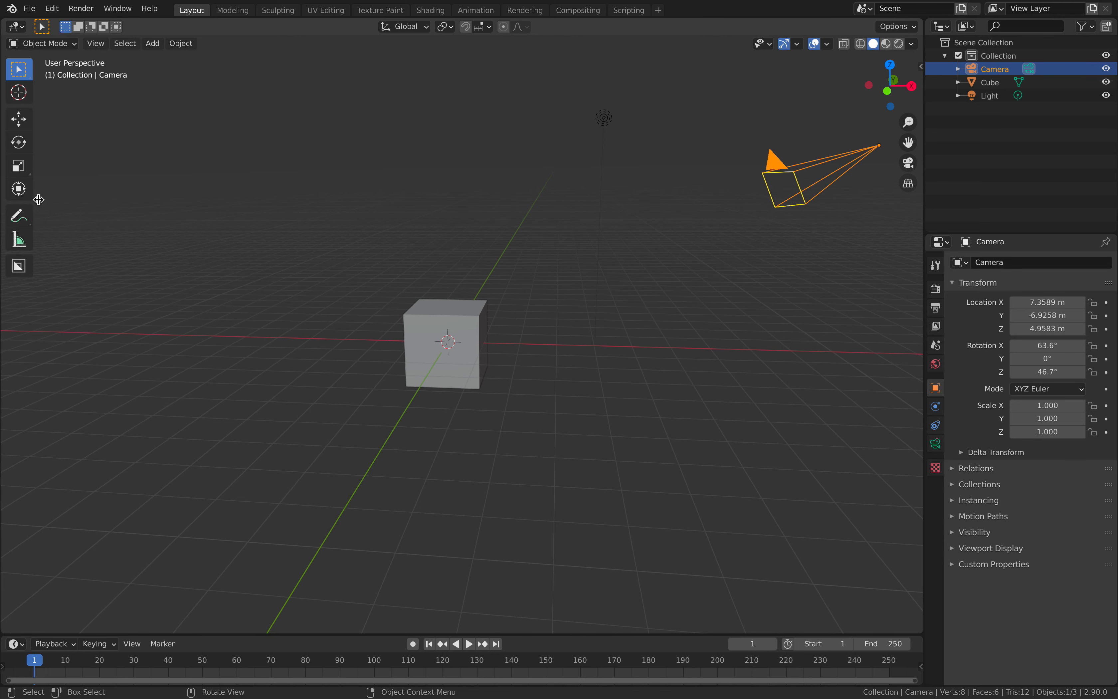
Step: Select the default cube and switch it to Edit Mode
{"action": "left_click", "coordinate": [451, 331]}
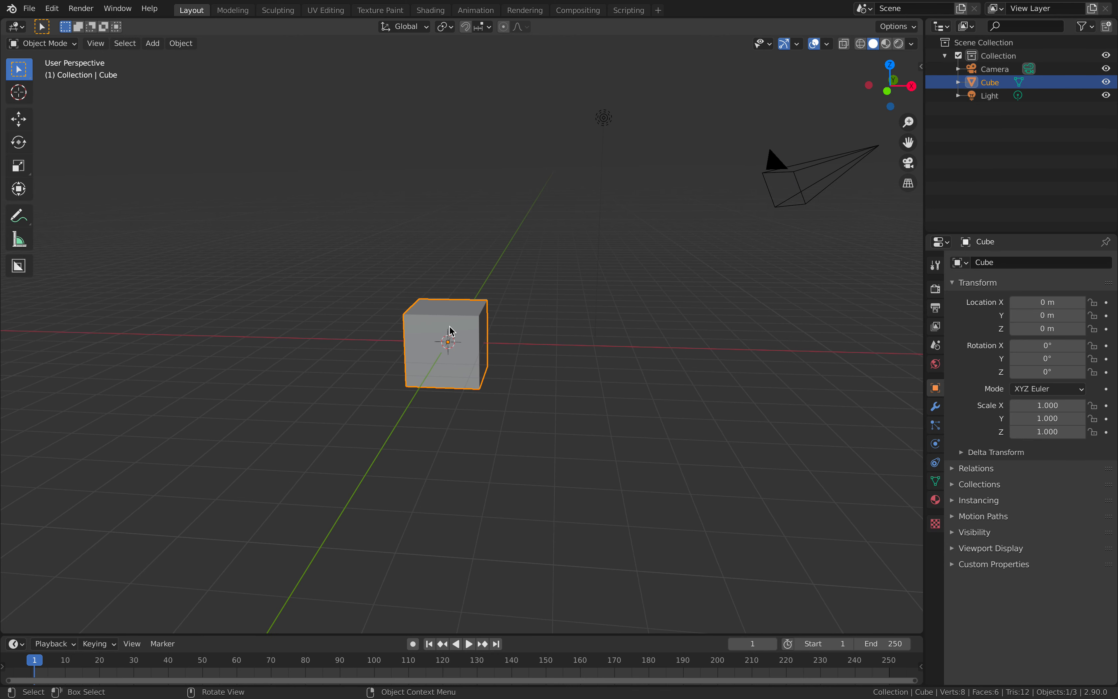
{"action": "scroll", "coordinate": [449, 326], "scroll_direction": "up", "scroll_amount": 3}
{"action": "middle_click_drag", "start_coordinate": [308, 324], "coordinate": [482, 353]}
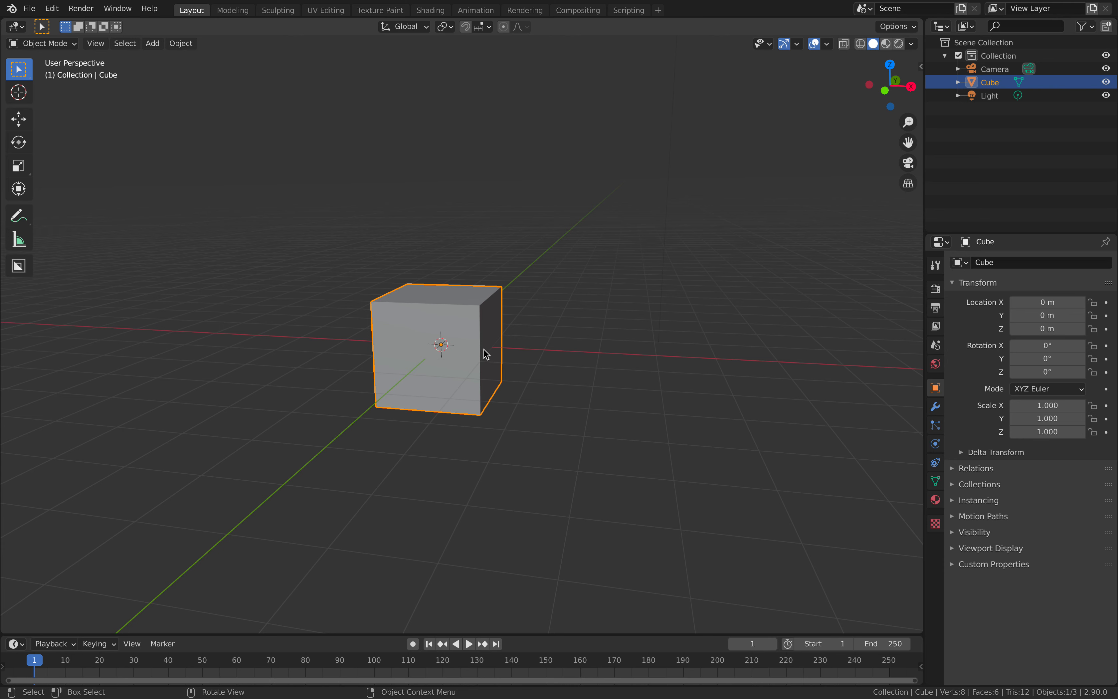
{"action": "key", "text": "Tab"}
{"action": "scroll", "coordinate": [473, 337], "scroll_direction": "up", "scroll_amount": 1}
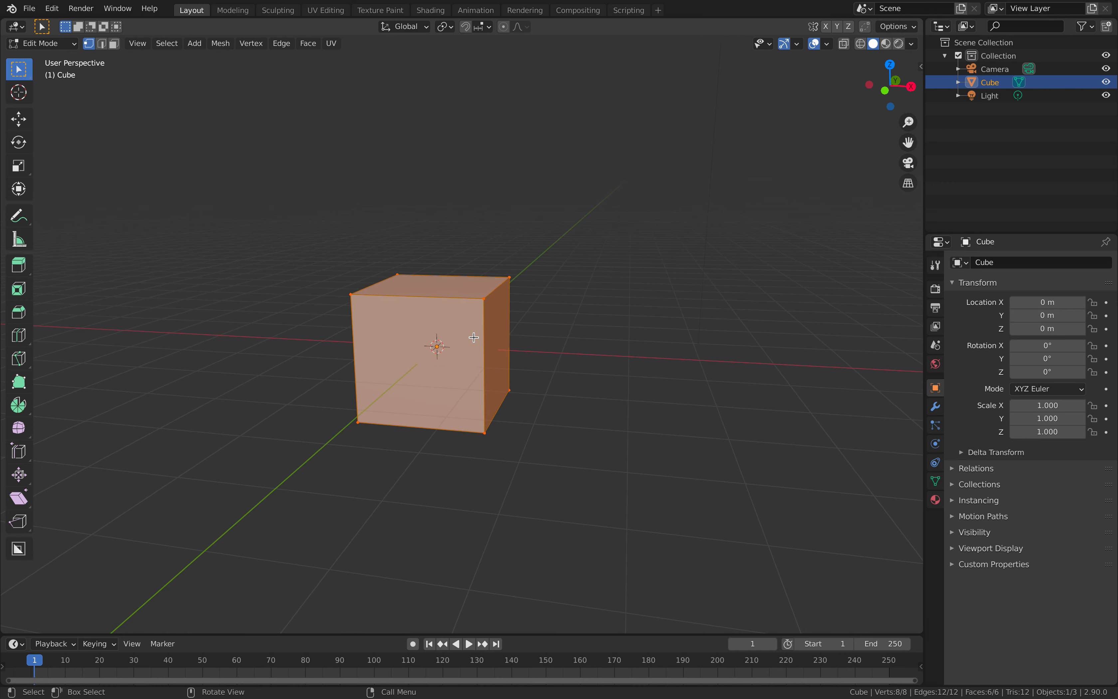
Step: Add a torus to the cube's mesh
{"action": "middle_click_drag", "start_coordinate": [474, 336], "coordinate": [468, 317]}
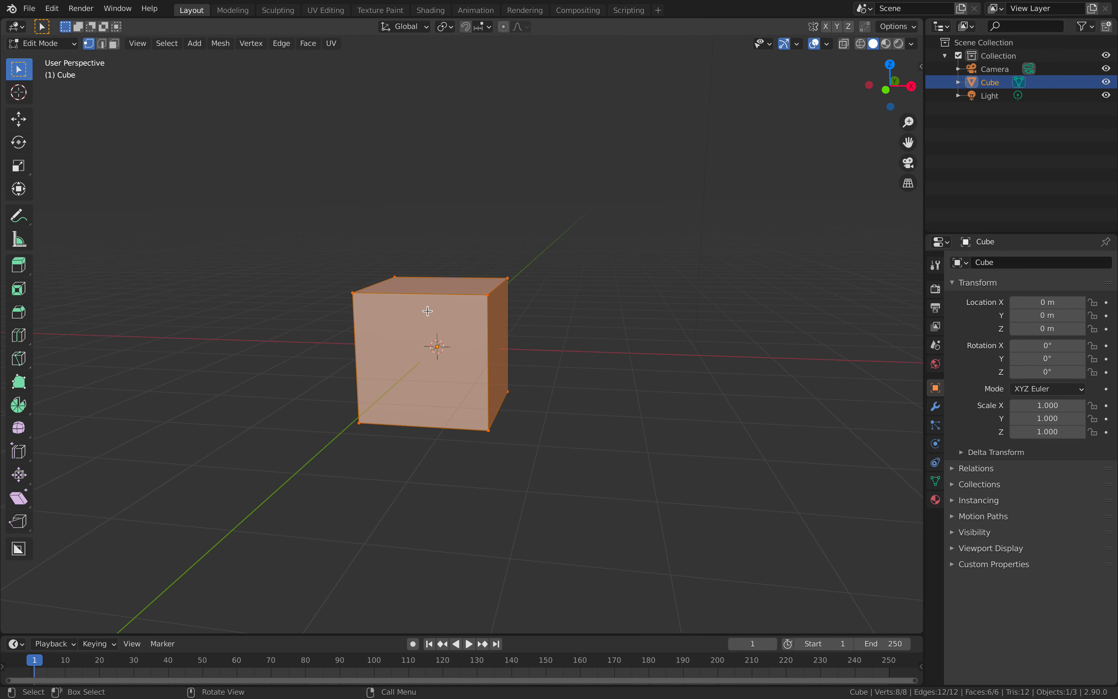
{"action": "middle_click_drag", "start_coordinate": [181, 218], "coordinate": [355, 288]}
{"action": "middle_click_drag", "start_coordinate": [437, 305], "coordinate": [415, 282]}
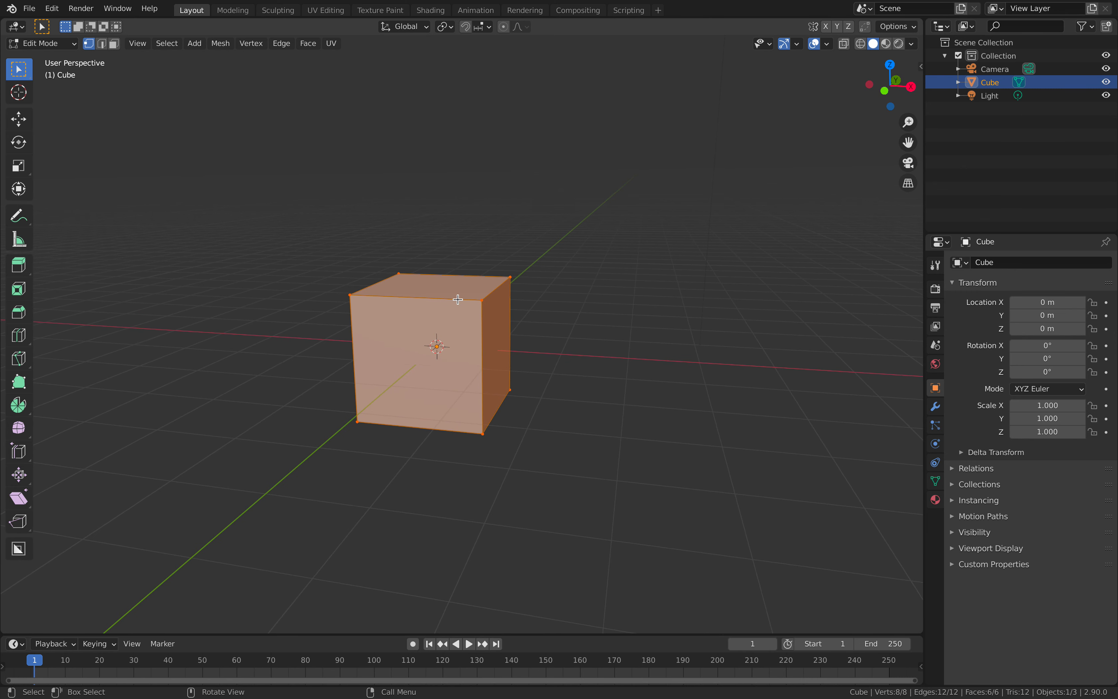
{"action": "middle_click_drag", "start_coordinate": [450, 308], "coordinate": [455, 319]}
{"action": "middle_click_drag", "start_coordinate": [457, 317], "coordinate": [544, 305], "text": "shift"}
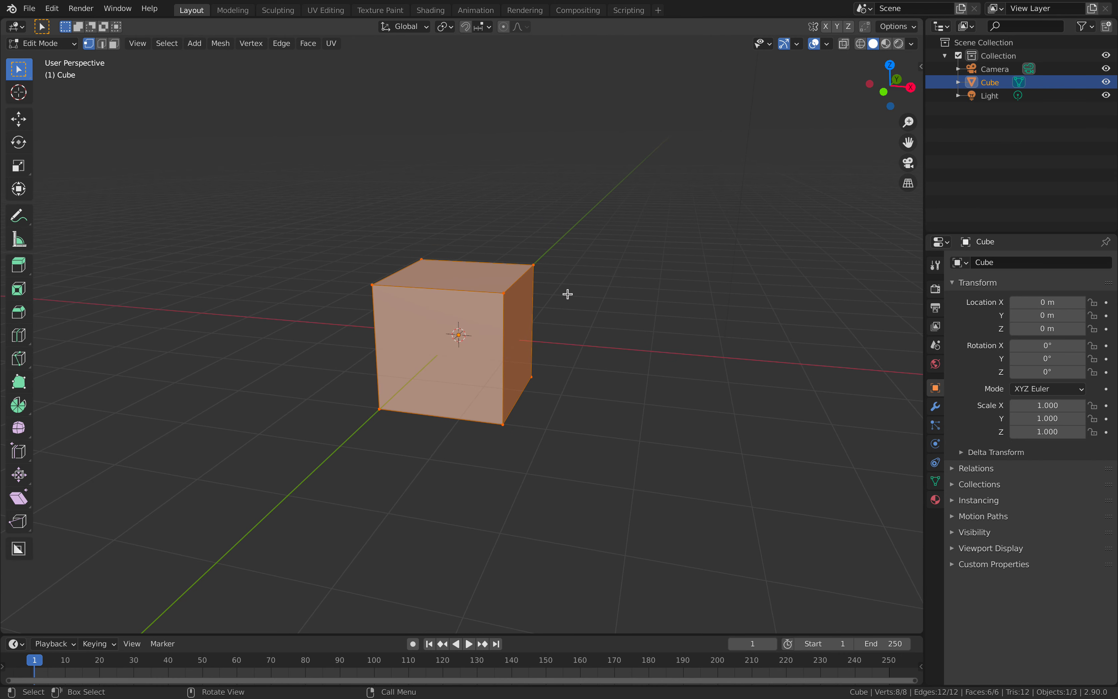
{"action": "key", "text": "shift+a"}
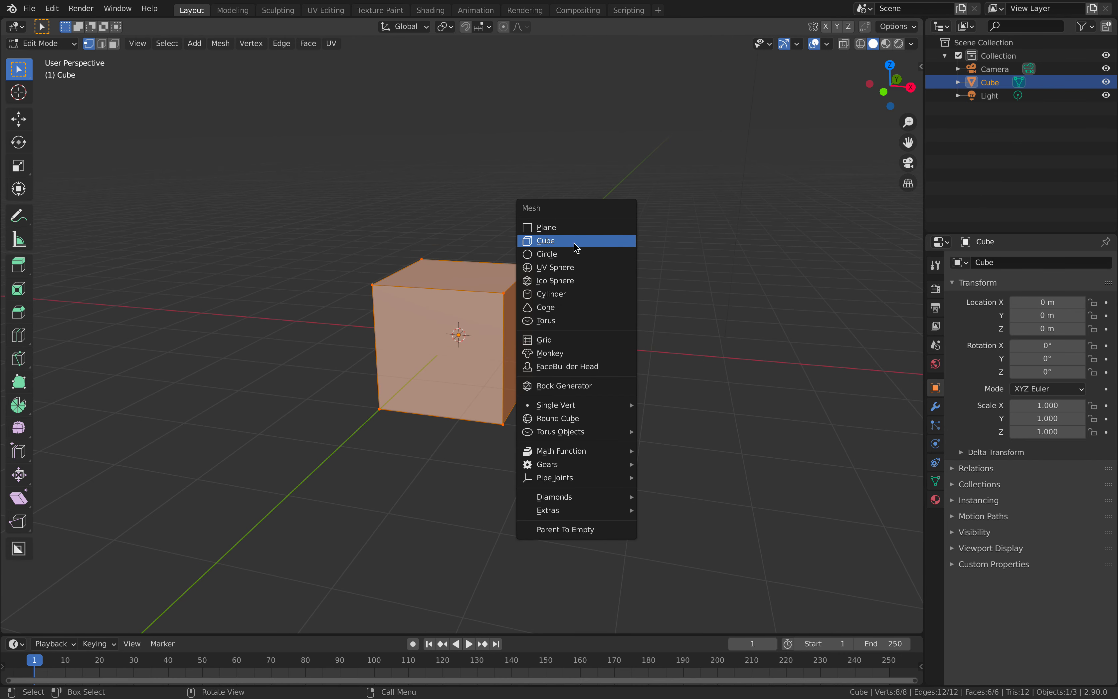
{"action": "left_click", "coordinate": [591, 320]}
Step: Move the torus along the positive X axis until most of it sticks out of the cube's side
{"action": "middle_click_drag", "start_coordinate": [517, 305], "coordinate": [556, 325]}
{"action": "key", "text": "g"}
{"action": "key", "text": "x"}
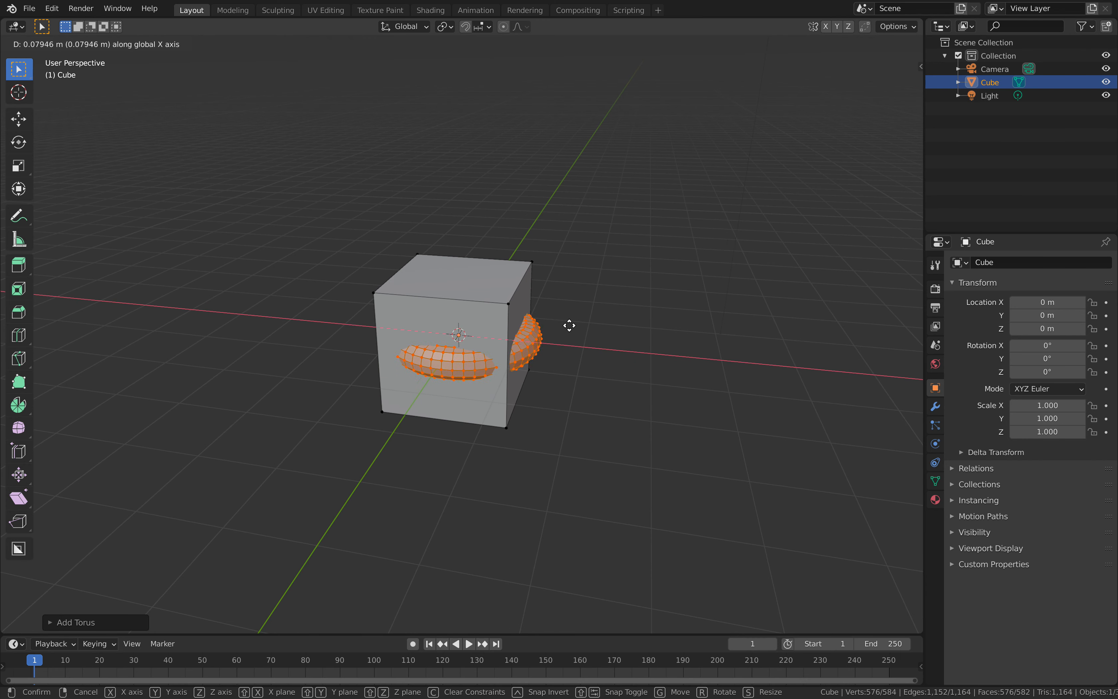
{"action": "left_click", "coordinate": [679, 337]}
Step: Rotate the torus 90° about the X axis so that it stands upright
{"action": "middle_click_drag", "start_coordinate": [581, 270], "coordinate": [619, 294]}
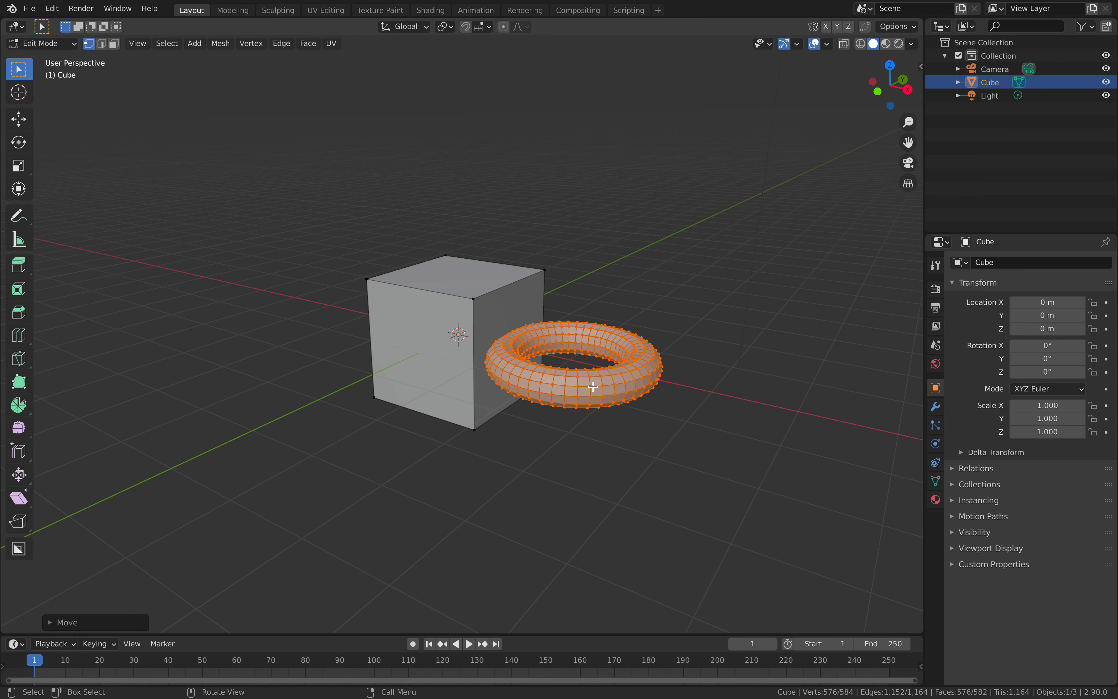
{"action": "middle_click_drag", "start_coordinate": [560, 319], "coordinate": [572, 327]}
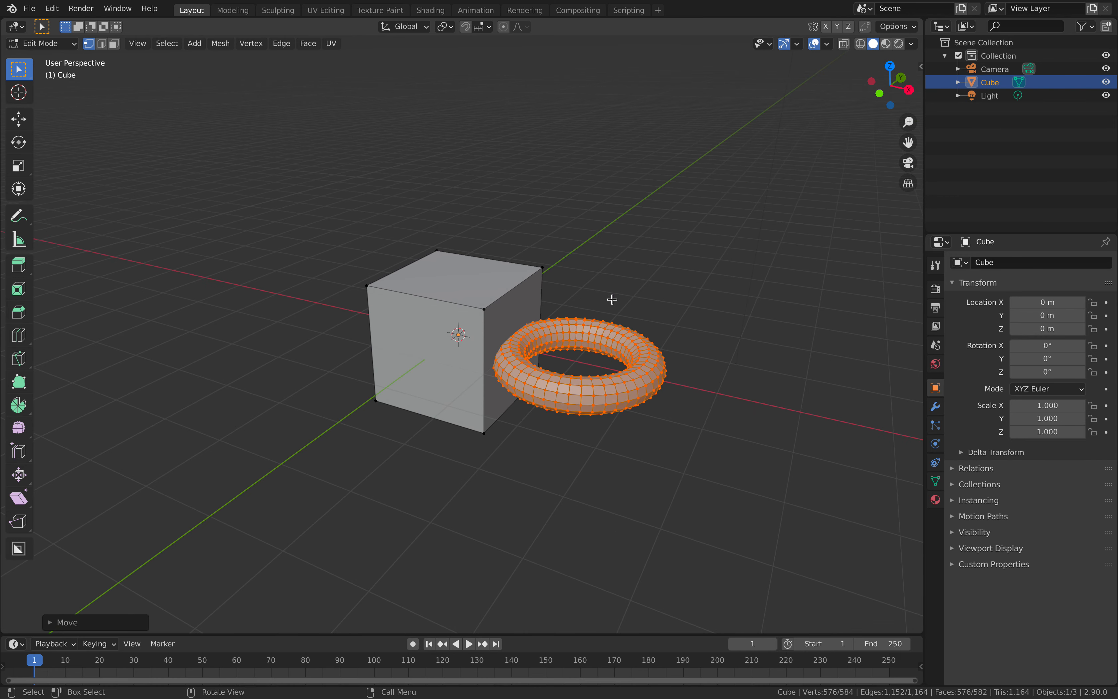
{"action": "type", "text": "rx90"}
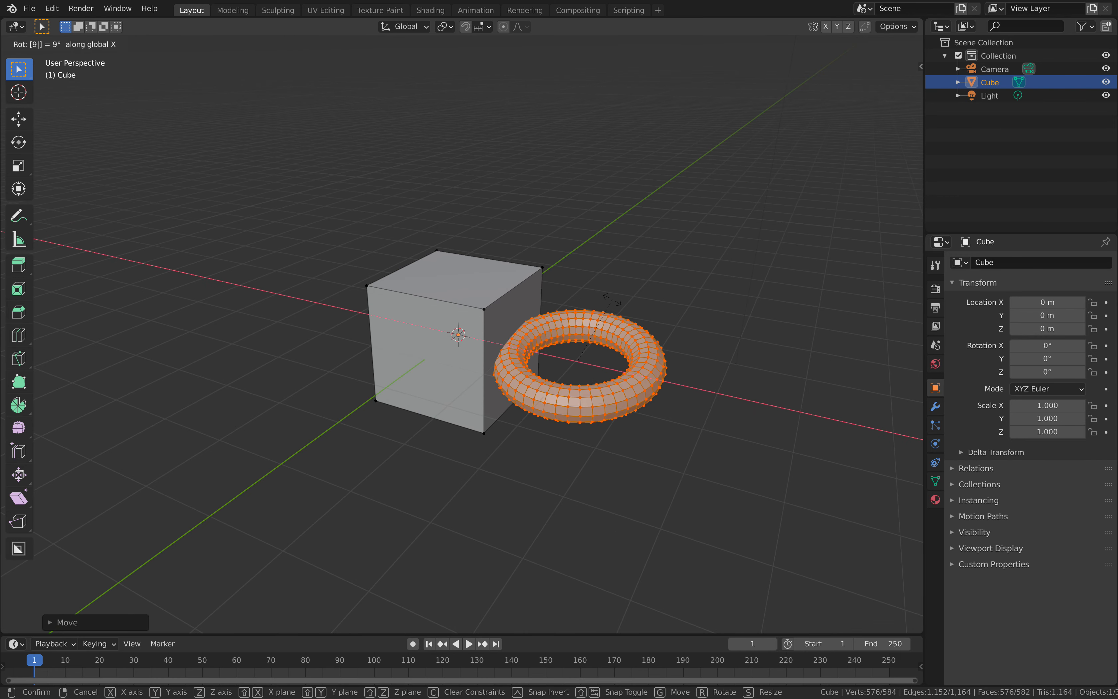
{"action": "key", "text": "Return"}
Step: Scale the torus down and move it along X until half of it sits inside the cube, forming a handle
{"action": "mouse_move", "coordinate": [567, 301]}
{"action": "middle_mouse_down"}
{"action": "mouse_move", "coordinate": [721, 323]}
{"action": "mouse_move", "coordinate": [654, 342]}
{"action": "mouse_move", "coordinate": [579, 345]}
{"action": "mouse_move", "coordinate": [527, 319]}
{"action": "mouse_move", "coordinate": [555, 314]}
{"action": "middle_mouse_up"}
{"action": "key", "text": "s"}
{"action": "left_click", "coordinate": [656, 326]}
{"action": "key", "text": "g"}
{"action": "key", "text": "x"}
{"action": "left_click", "coordinate": [596, 339]}
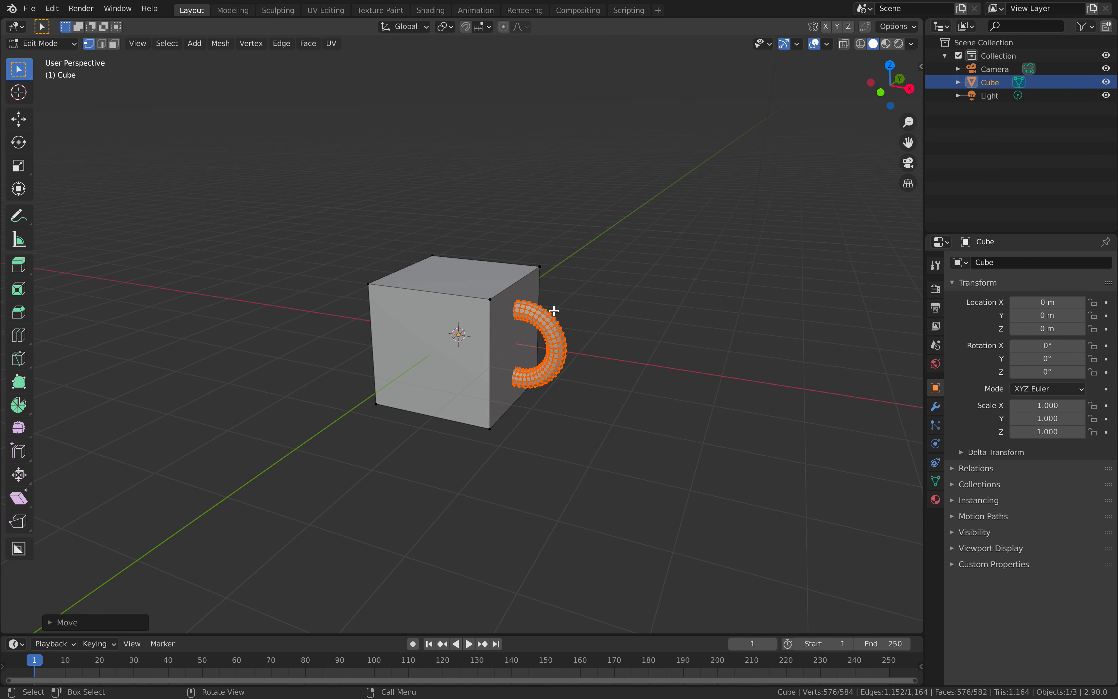
Step: Add a cylinder to the mesh and move it along the negative Y axis out of the cube's front
{"action": "key", "text": "shift+a"}
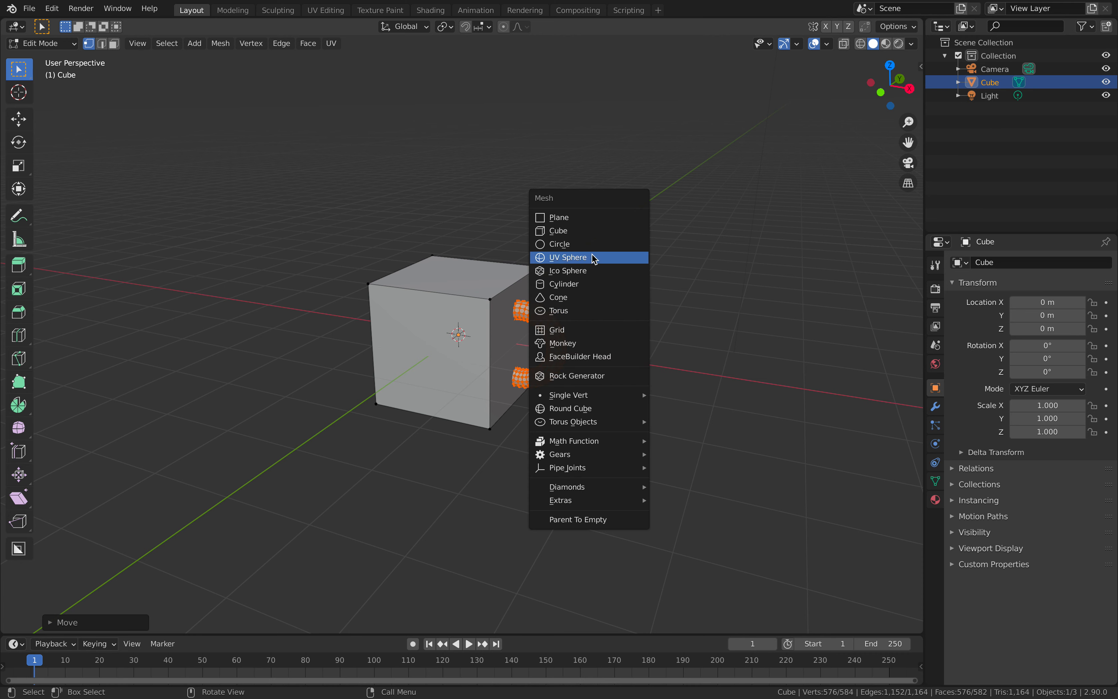
{"action": "left_click", "coordinate": [590, 284]}
{"action": "middle_click_drag", "start_coordinate": [589, 285], "coordinate": [546, 295]}
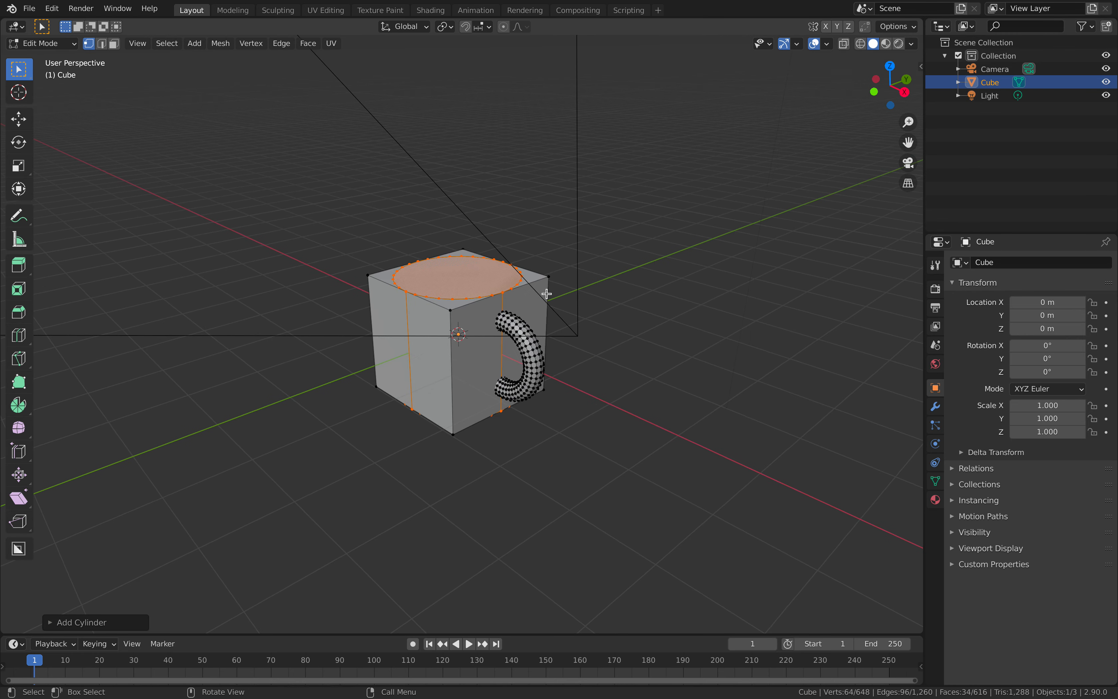
{"action": "key", "text": "g"}
{"action": "key", "text": "y"}
{"action": "left_click", "coordinate": [459, 336]}
Step: Rotate the cylinder about the X axis so that it lies tilted with one end facing away from the cube
{"action": "middle_click_drag", "start_coordinate": [460, 336], "coordinate": [469, 291]}
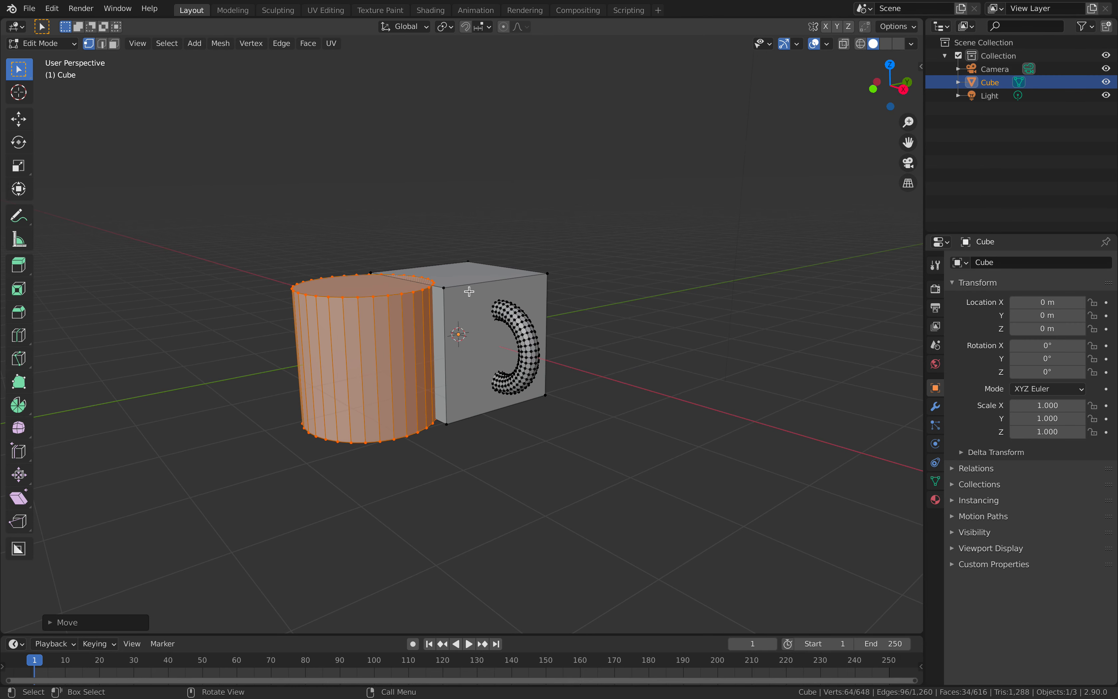
{"action": "key", "text": "r"}
{"action": "key", "text": "x"}
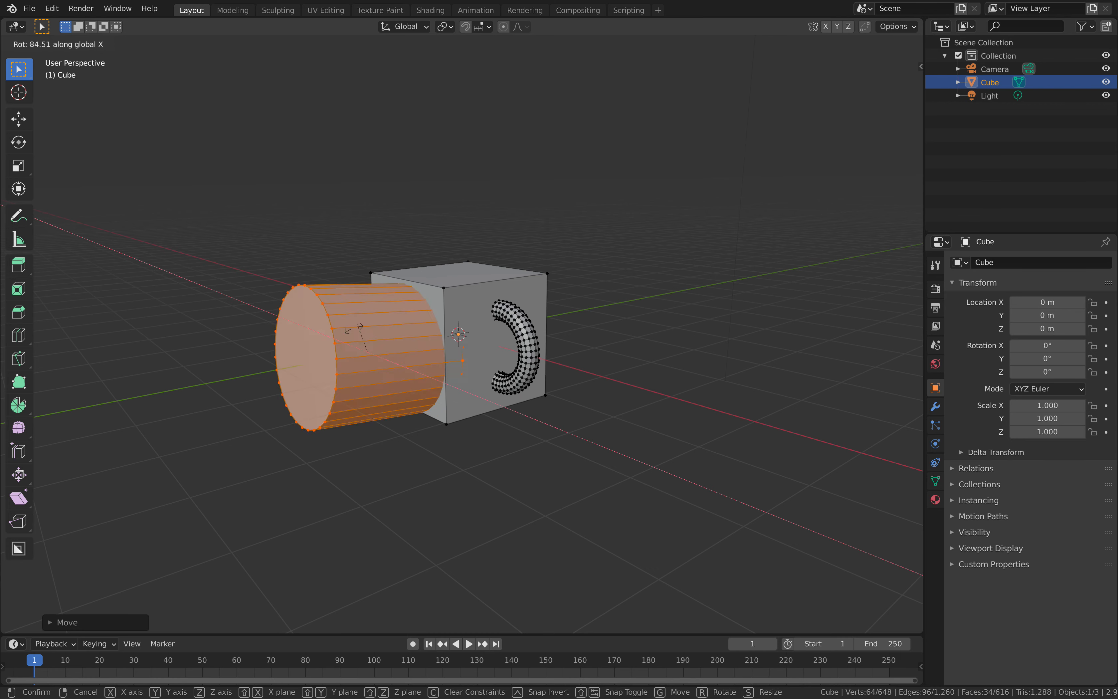
{"action": "left_click", "coordinate": [359, 336]}
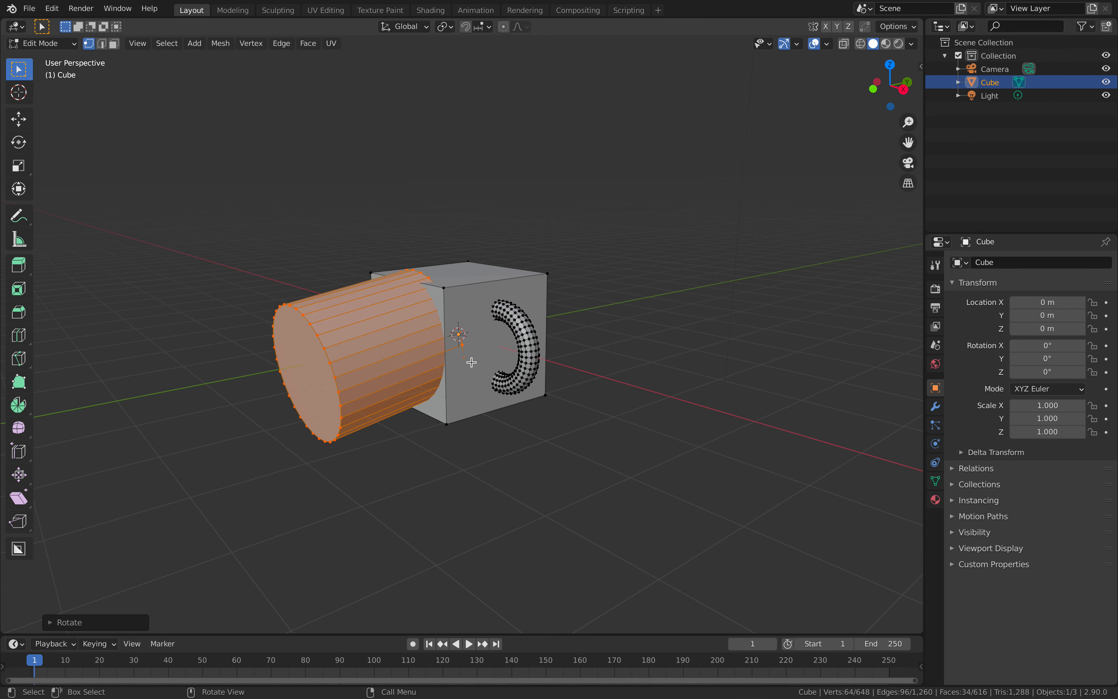
Step: Shrink the cylinder to less than half the cube's height and place it against the cube's front face
{"action": "key", "text": "s"}
{"action": "left_click", "coordinate": [474, 362]}
{"action": "middle_click_drag", "start_coordinate": [474, 362], "coordinate": [398, 358]}
{"action": "key", "text": "g"}
{"action": "left_click", "coordinate": [682, 379]}
{"action": "key", "text": "s"}
{"action": "left_click", "coordinate": [573, 354]}
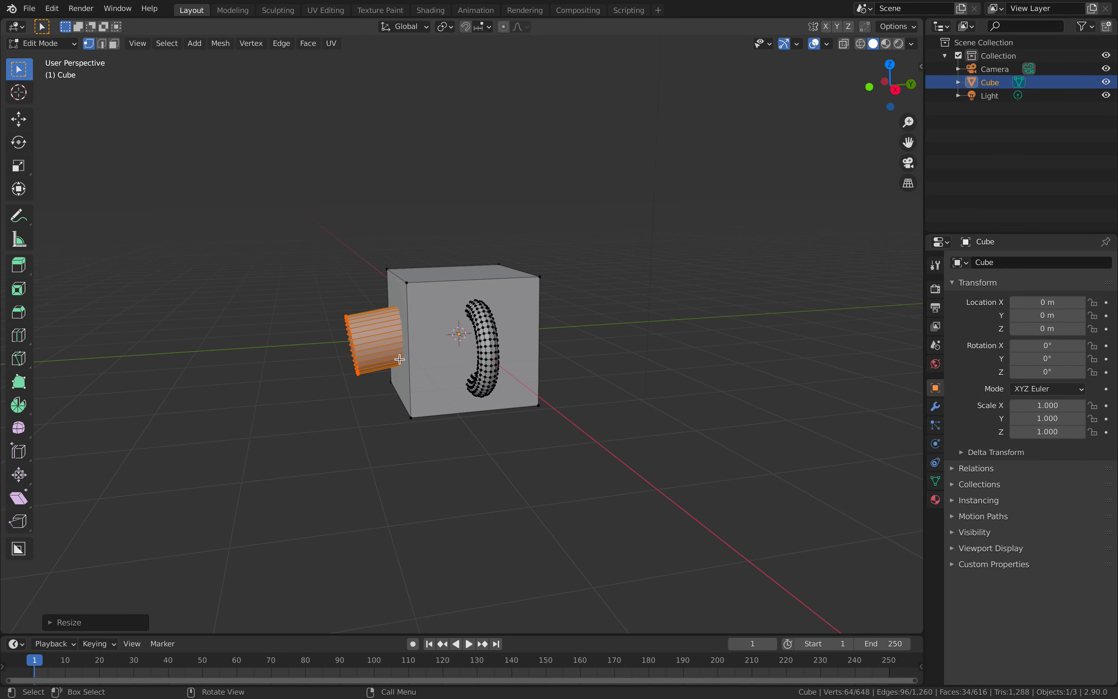
Step: Lower the cylinder along the Z axis on the cube's front face and adjust its rotation
{"action": "key", "text": "g"}
{"action": "key", "text": "z"}
{"action": "left_click", "coordinate": [408, 378]}
{"action": "middle_click_drag", "start_coordinate": [497, 328], "coordinate": [483, 304]}
{"action": "key", "text": "r"}
{"action": "left_click", "coordinate": [521, 329]}
{"action": "key", "text": "Tab"}
{"action": "key", "text": "Tab"}
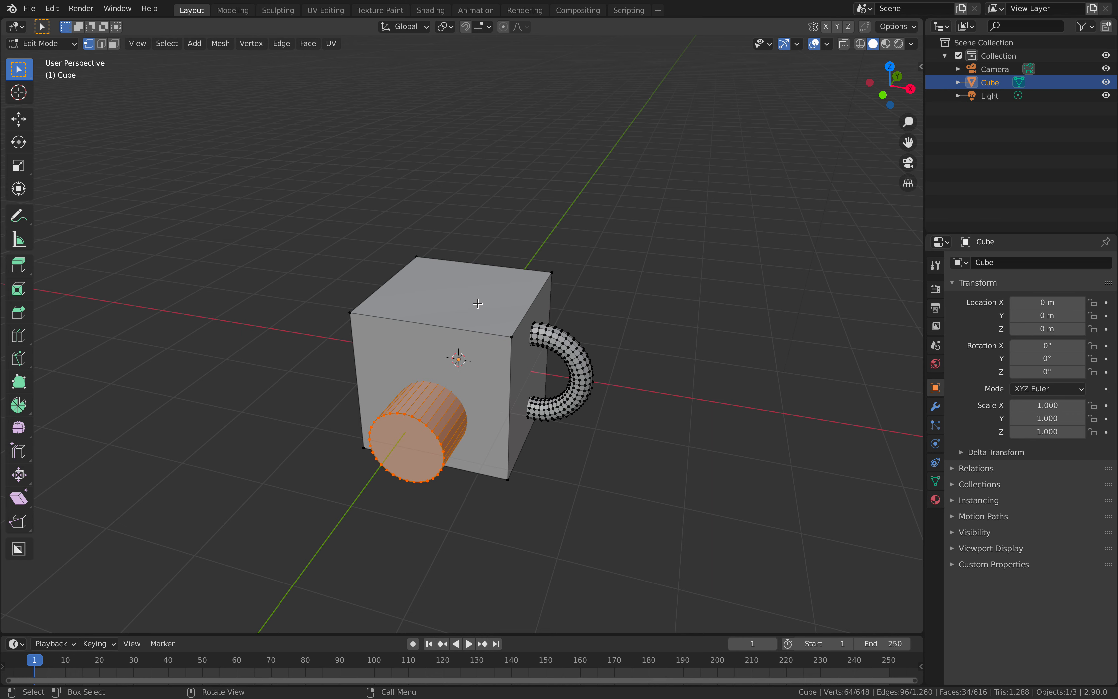
Step: Select the cube's top face in face select mode and extrude it upward about 0.26 m
{"action": "middle_click_drag", "start_coordinate": [474, 305], "coordinate": [483, 303]}
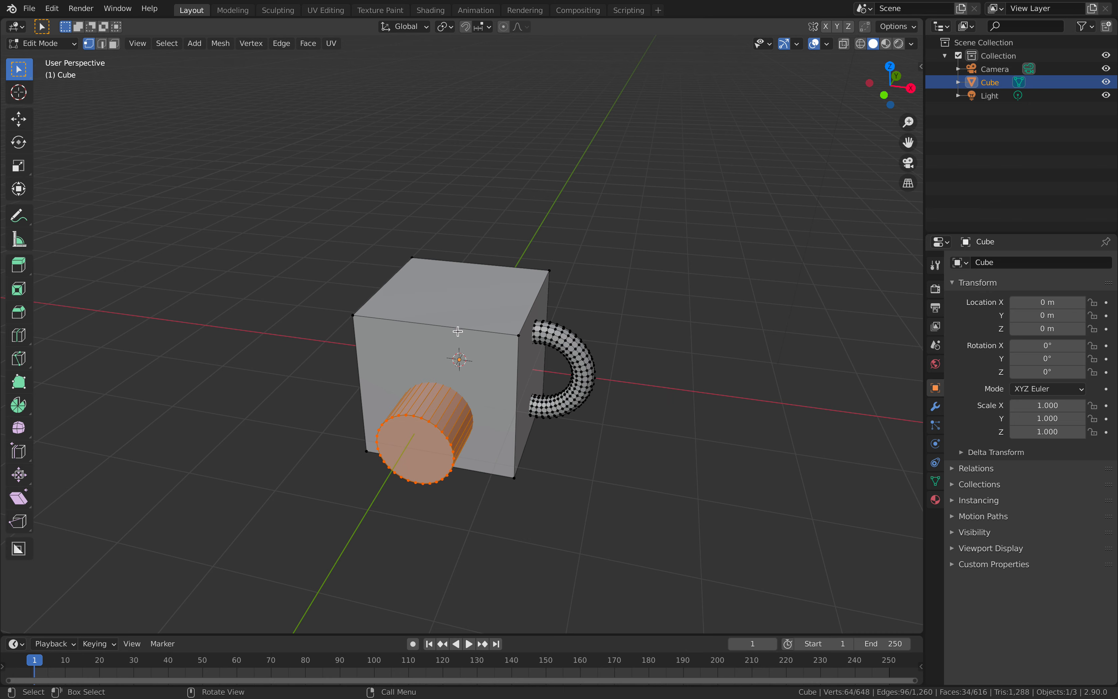
{"action": "middle_click_drag", "start_coordinate": [457, 327], "coordinate": [447, 310]}
{"action": "key", "text": "2"}
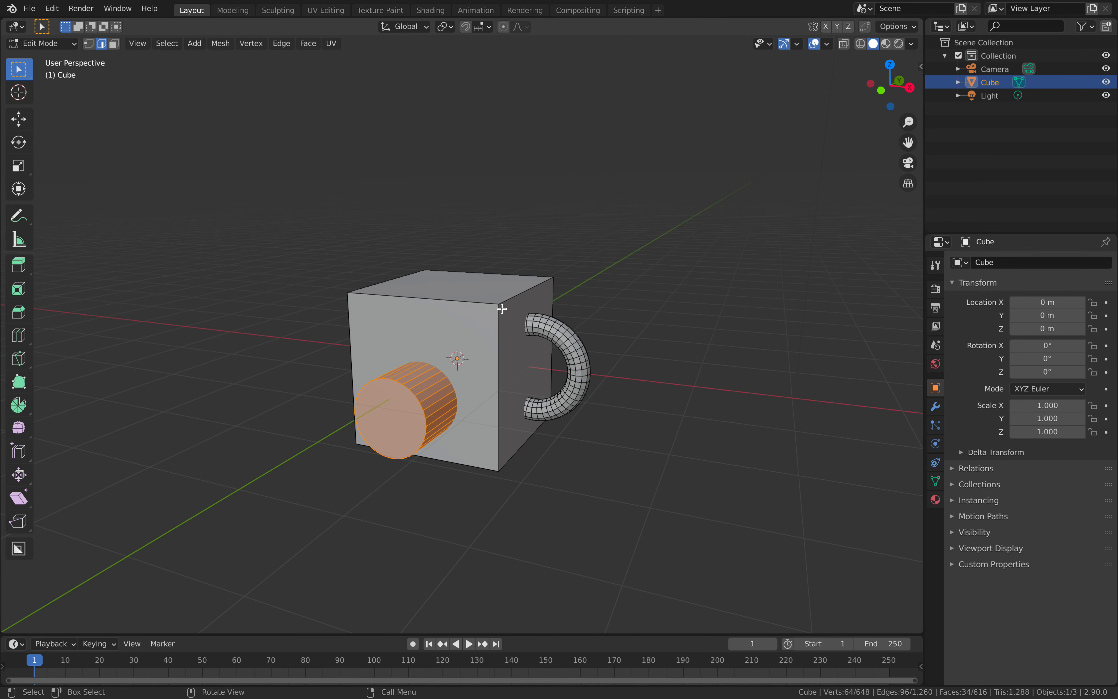
{"action": "key", "text": "3"}
{"action": "middle_click_drag", "start_coordinate": [451, 276], "coordinate": [571, 300]}
{"action": "left_click", "coordinate": [463, 288]}
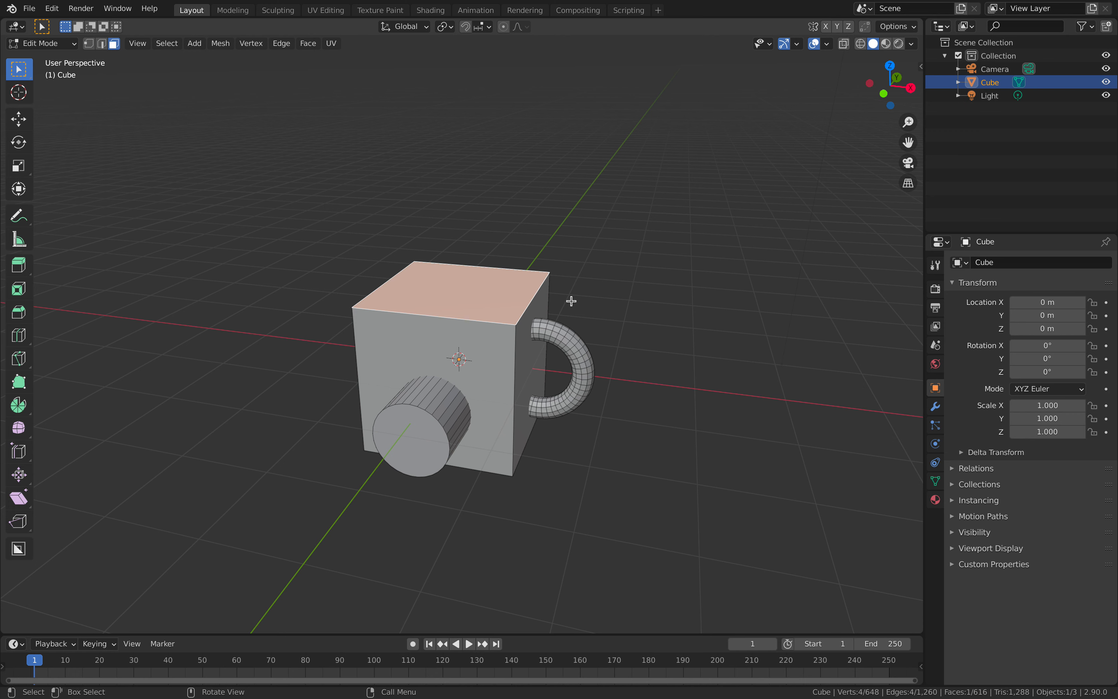
{"action": "key", "text": "e"}
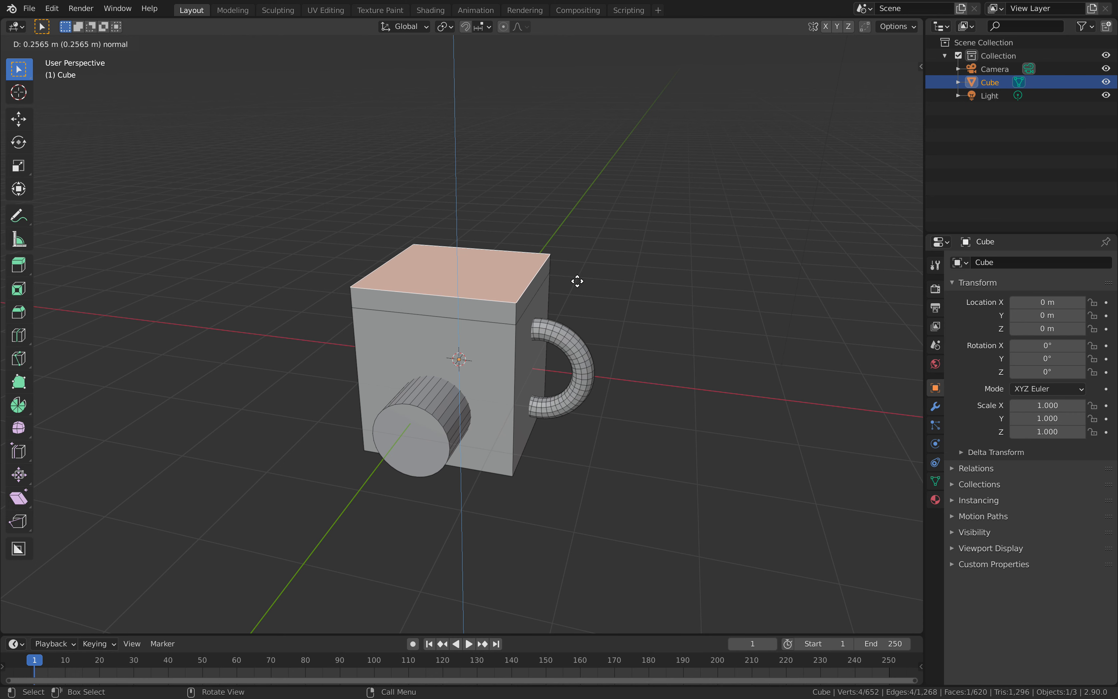
{"action": "left_click", "coordinate": [577, 281]}
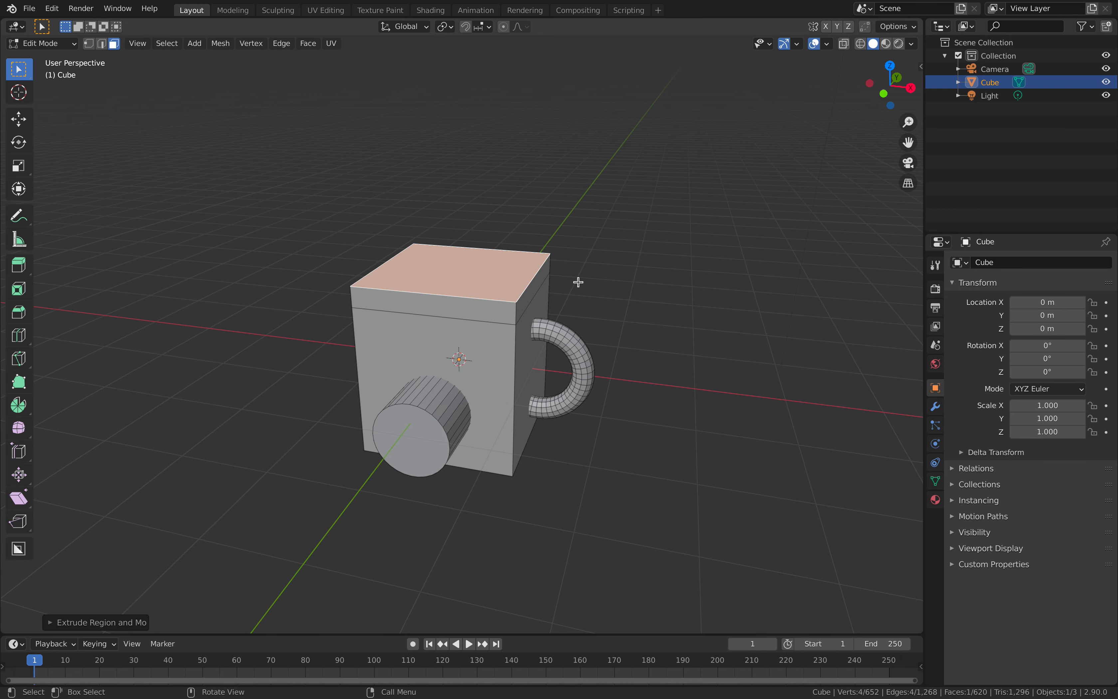
Step: Inset the extruded top face by about 0.32 m and widen the tool strip to show the tool names
{"action": "key", "text": "i"}
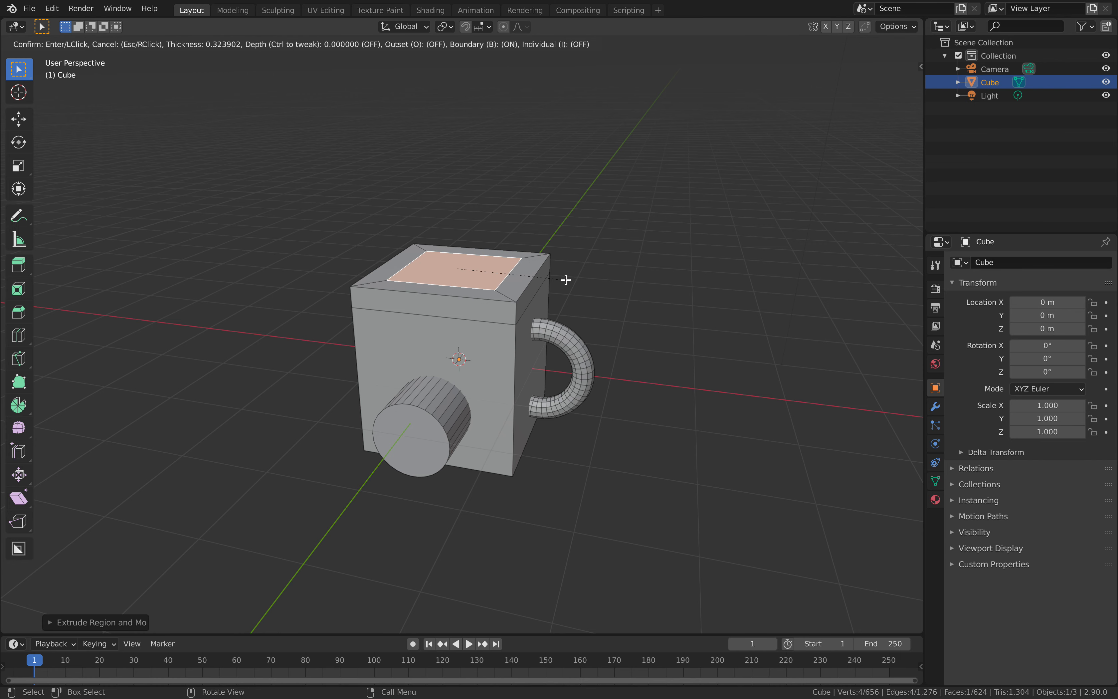
{"action": "left_click", "coordinate": [565, 280]}
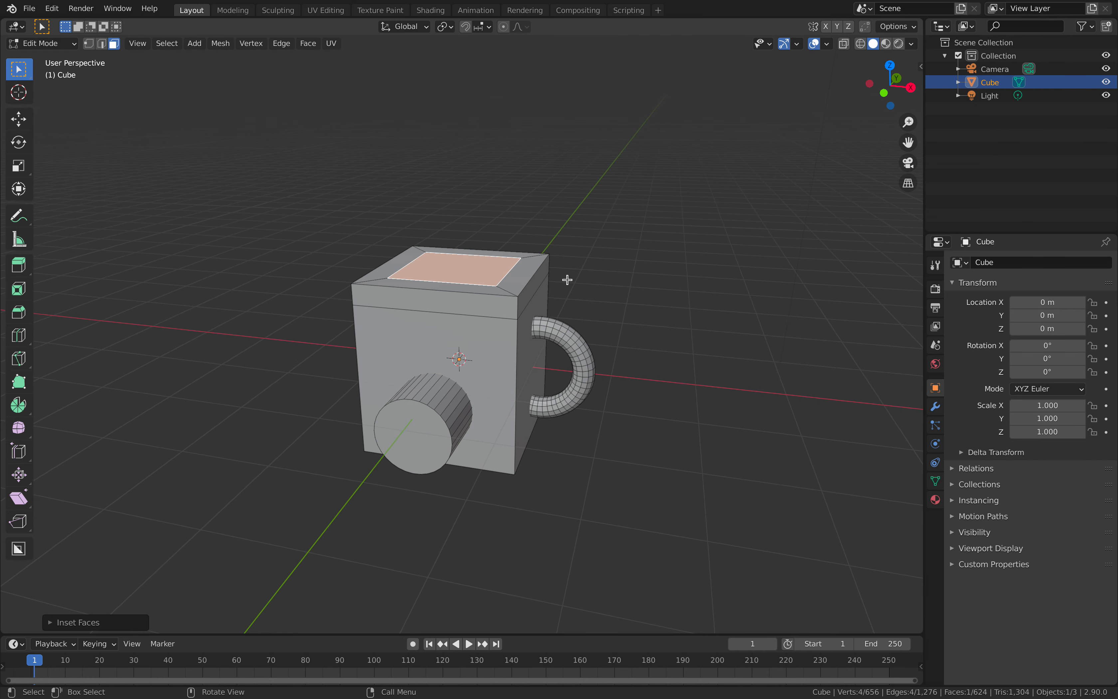
{"action": "middle_click_drag", "start_coordinate": [574, 290], "coordinate": [570, 290]}
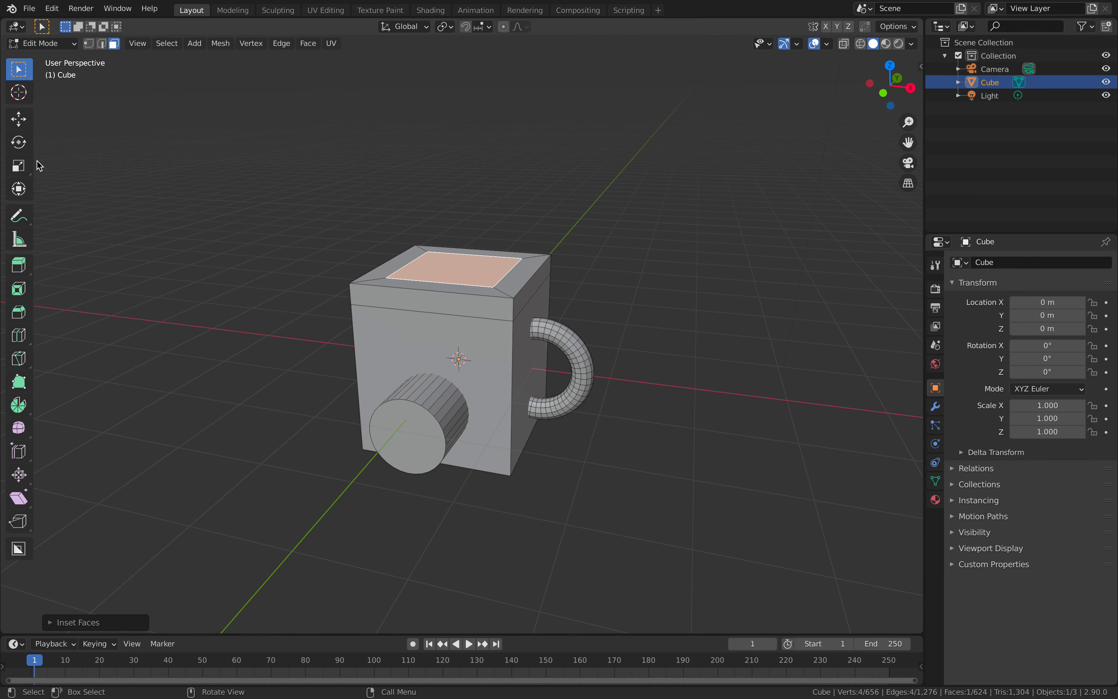
{"action": "left_click_drag", "start_coordinate": [38, 160], "coordinate": [88, 168]}
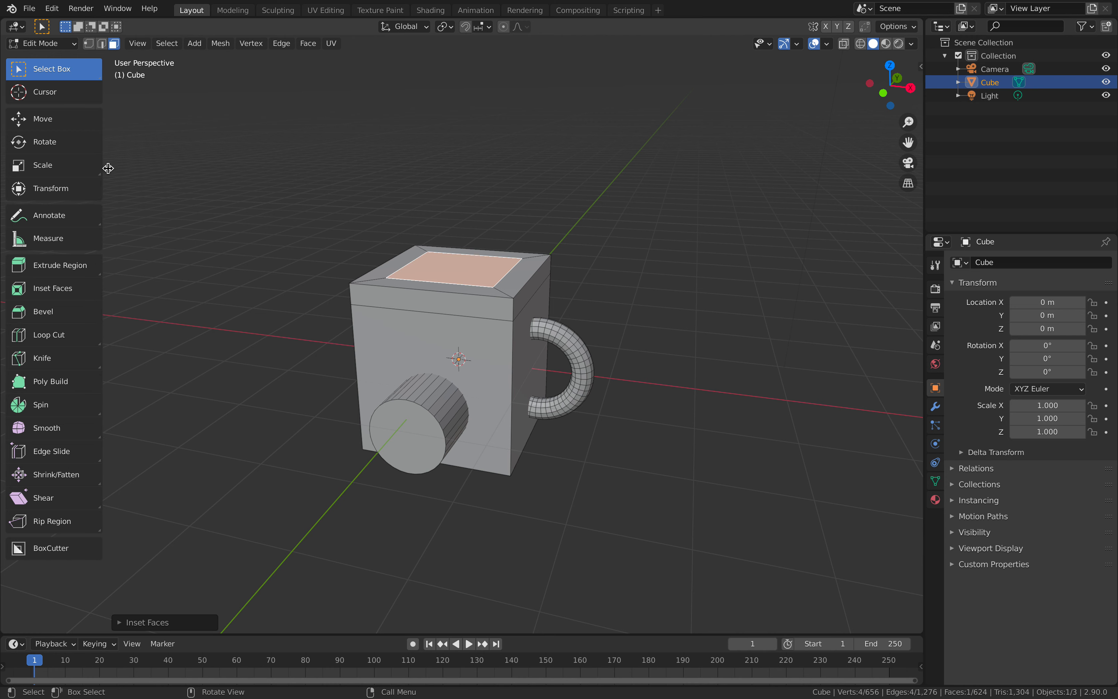
Step: Raise the inset top face about 0.64 m along the Z axis to form a tapered roof on the cube
{"action": "middle_click_drag", "start_coordinate": [656, 305], "coordinate": [596, 294]}
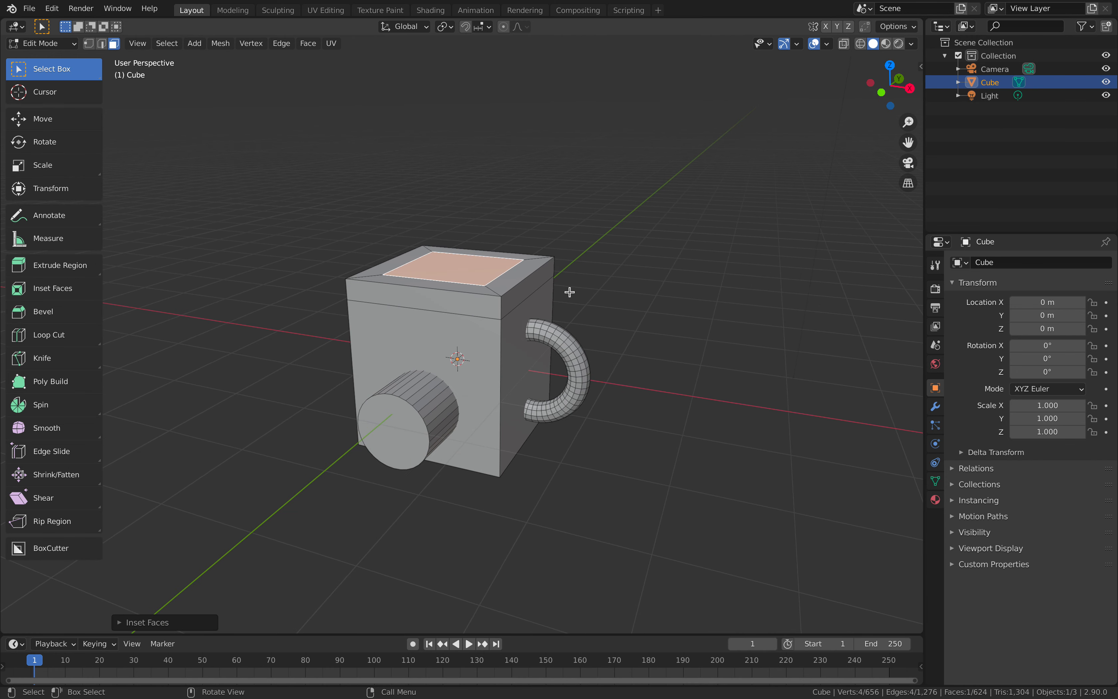
{"action": "key", "text": "g"}
{"action": "key", "text": "z"}
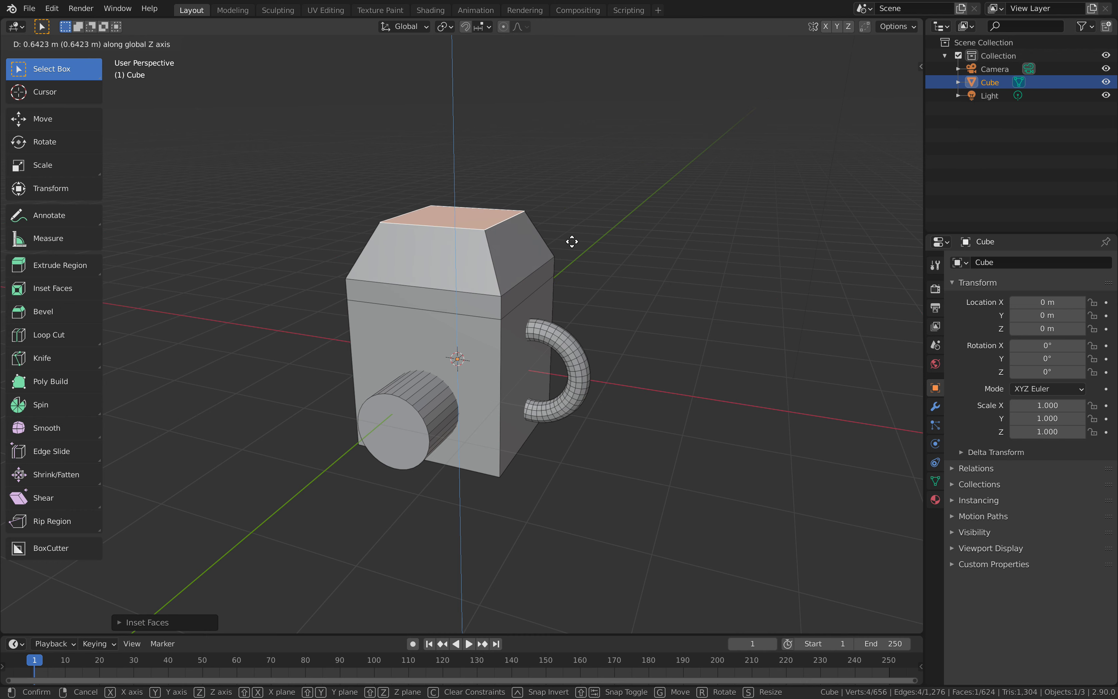
{"action": "left_click", "coordinate": [572, 241]}
{"action": "middle_click_drag", "start_coordinate": [643, 254], "coordinate": [561, 297]}
Step: Clear the selection, select the raised top face again, and select the entire mesh
{"action": "key", "text": "a"}
{"action": "key", "text": "alt+a"}
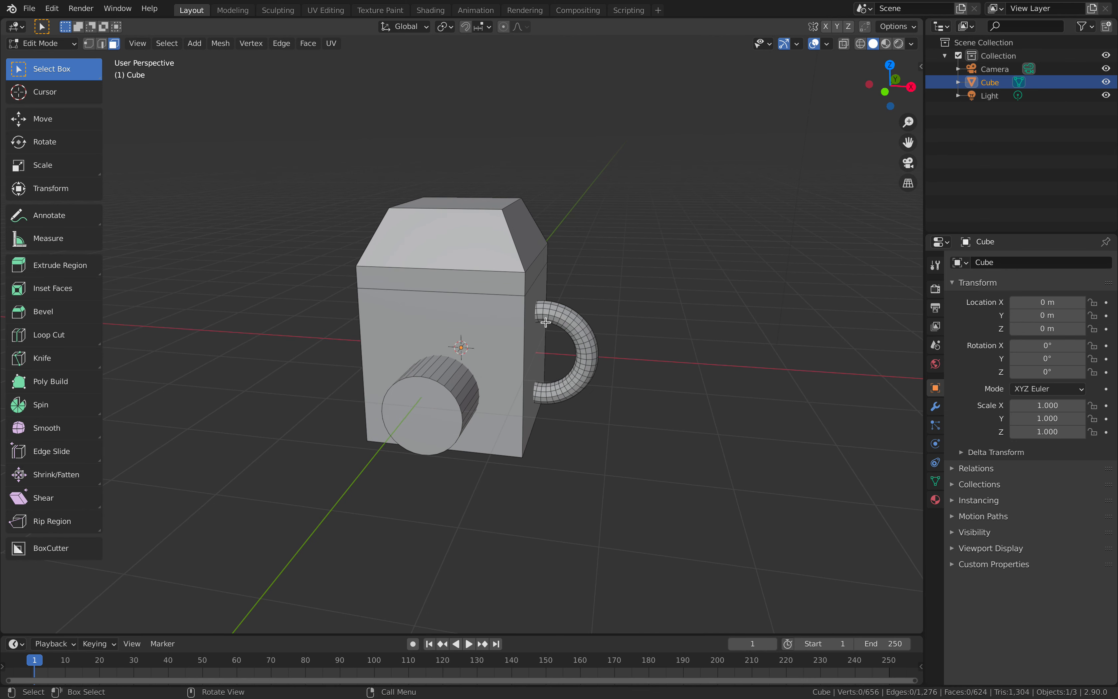
{"action": "left_click", "coordinate": [486, 205]}
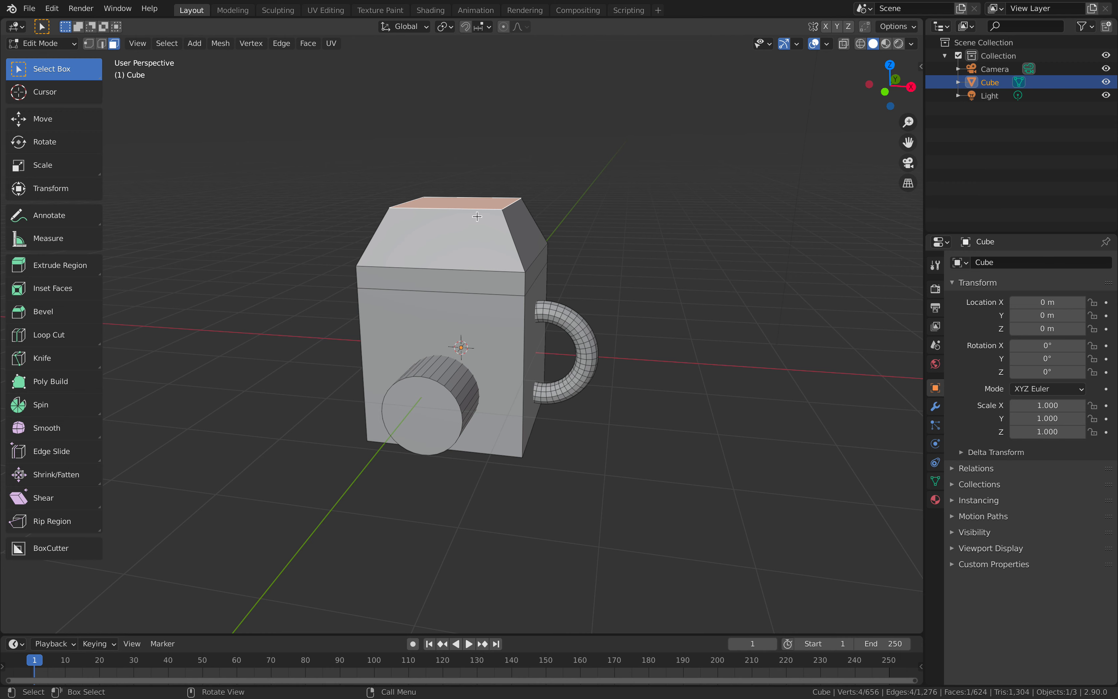
{"action": "middle_click_drag", "start_coordinate": [549, 259], "coordinate": [539, 297]}
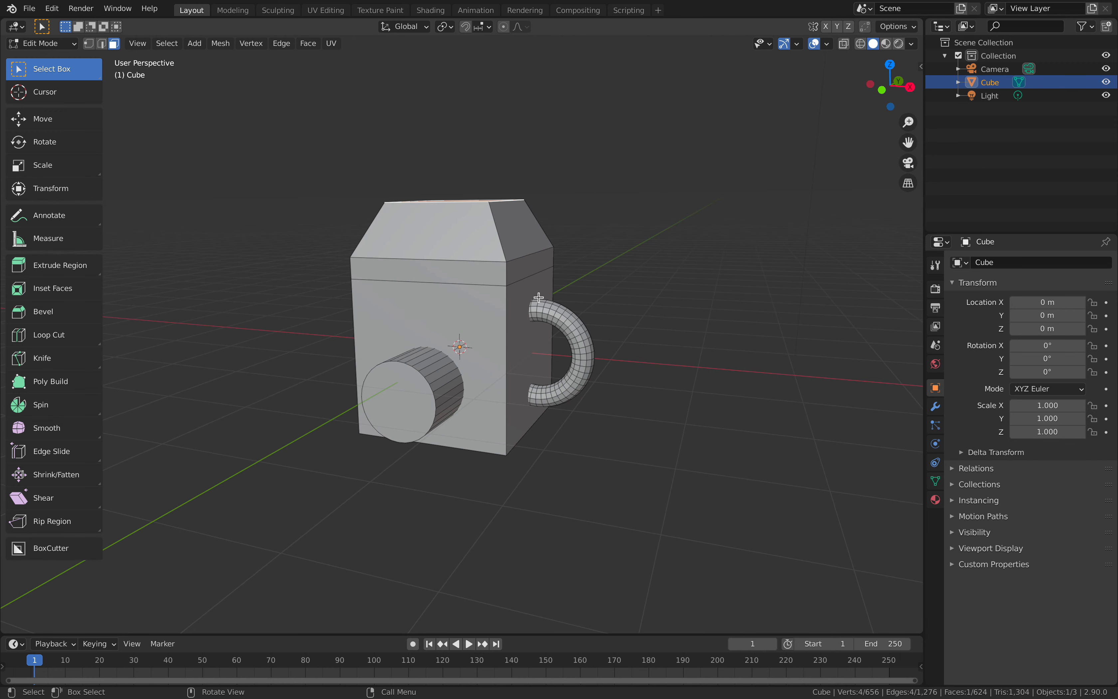
{"action": "key", "text": "a"}
{"action": "key", "text": "a"}
{"action": "key", "text": "a"}
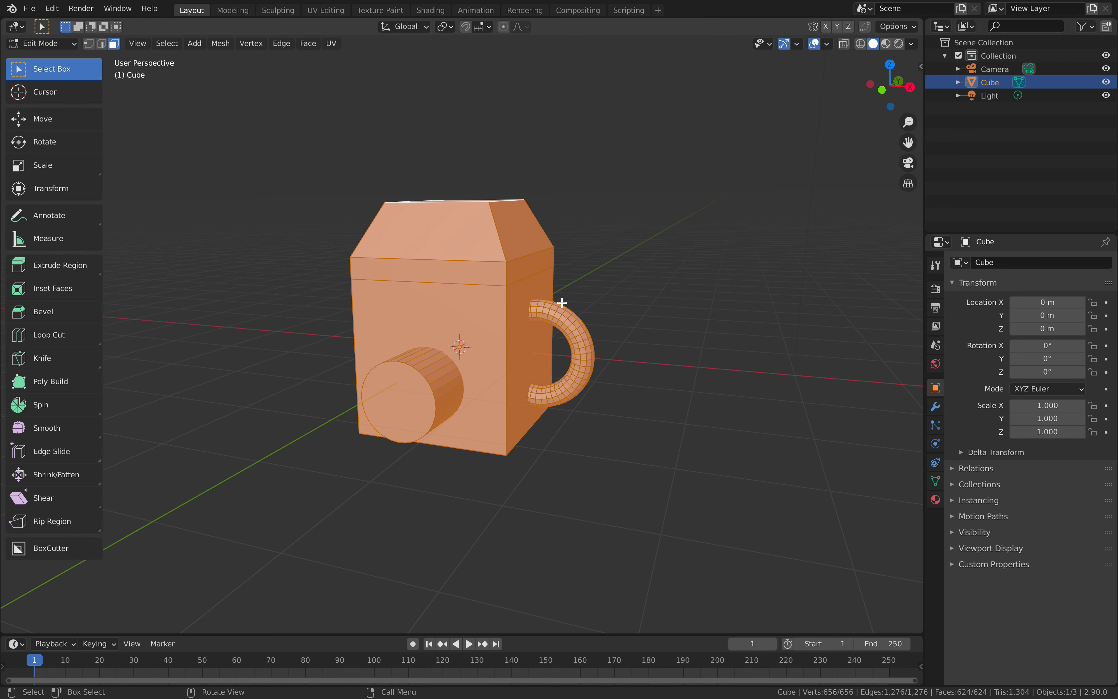
Step: Add an ico sphere to the mesh and move it along the Y axis to the cube's front
{"action": "key", "text": "shift+a"}
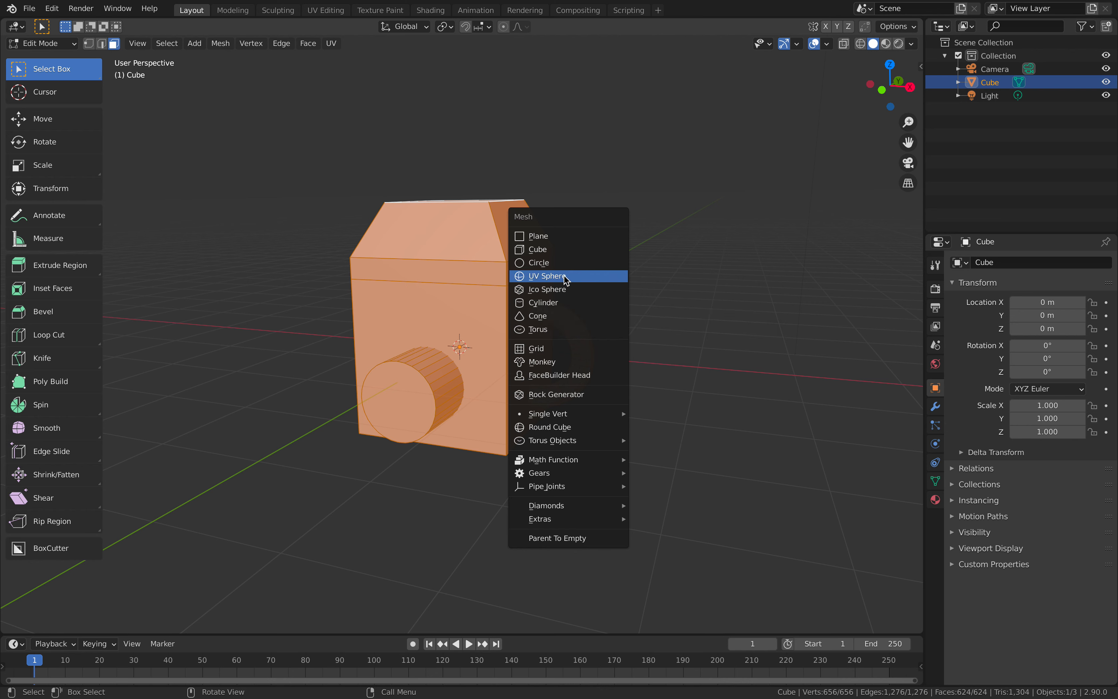
{"action": "left_click", "coordinate": [553, 290]}
{"action": "middle_click_drag", "start_coordinate": [554, 294], "coordinate": [485, 330]}
{"action": "key", "text": "g"}
{"action": "key", "text": "y"}
{"action": "left_click", "coordinate": [411, 352]}
Step: Shrink the ico sphere to an eye-sized ball and place it above the cylinder, on the torus side of the front face
{"action": "middle_click_drag", "start_coordinate": [412, 352], "coordinate": [583, 377]}
{"action": "key", "text": "s"}
{"action": "left_click", "coordinate": [540, 362]}
{"action": "key", "text": "g"}
{"action": "left_click", "coordinate": [610, 333]}
{"action": "middle_click_drag", "start_coordinate": [606, 330], "coordinate": [550, 321]}
{"action": "key", "text": "s"}
{"action": "left_click", "coordinate": [546, 318]}
{"action": "key", "text": "s"}
{"action": "left_click", "coordinate": [530, 320]}
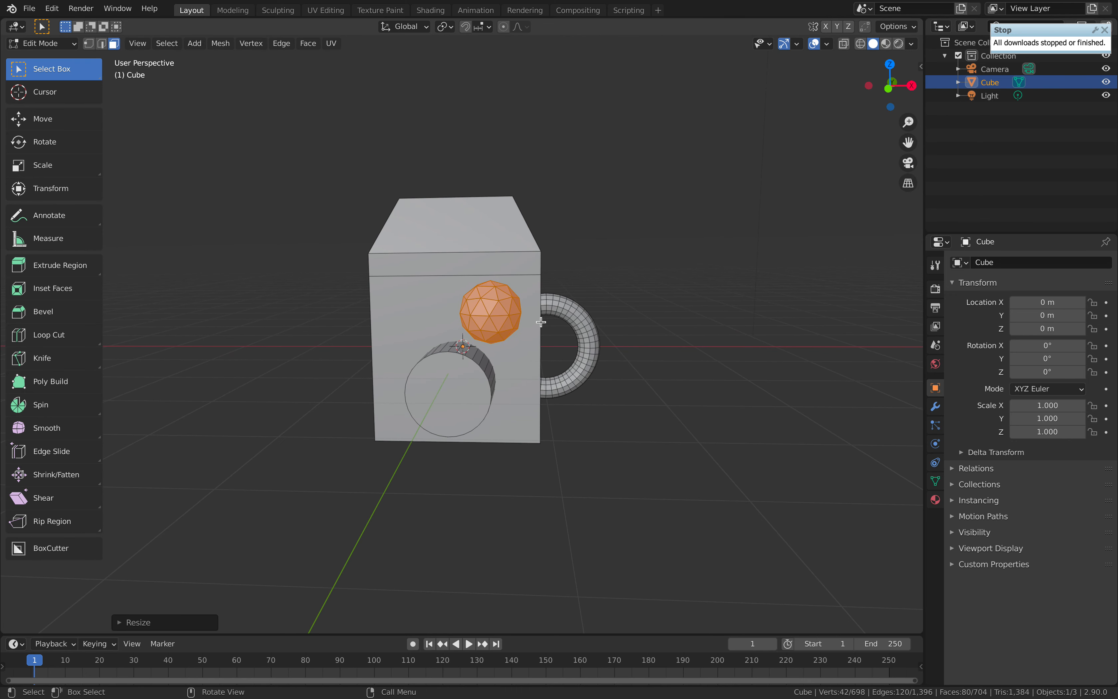
Step: Fine-tune the ico sphere's position so it sits as an eye on the cube's front face
{"action": "key", "text": "g"}
{"action": "middle_click_drag", "start_coordinate": [530, 320], "coordinate": [547, 269]}
{"action": "left_click", "coordinate": [530, 326]}
{"action": "key", "text": "g"}
{"action": "left_click", "coordinate": [532, 333]}
{"action": "key", "text": "g"}
{"action": "left_click", "coordinate": [481, 344]}
{"action": "key", "text": "g"}
{"action": "left_click", "coordinate": [581, 332]}
{"action": "mouse_move", "coordinate": [547, 266]}
{"action": "middle_mouse_down"}
{"action": "mouse_move", "coordinate": [589, 254]}
{"action": "mouse_move", "coordinate": [552, 254]}
{"action": "middle_mouse_up"}
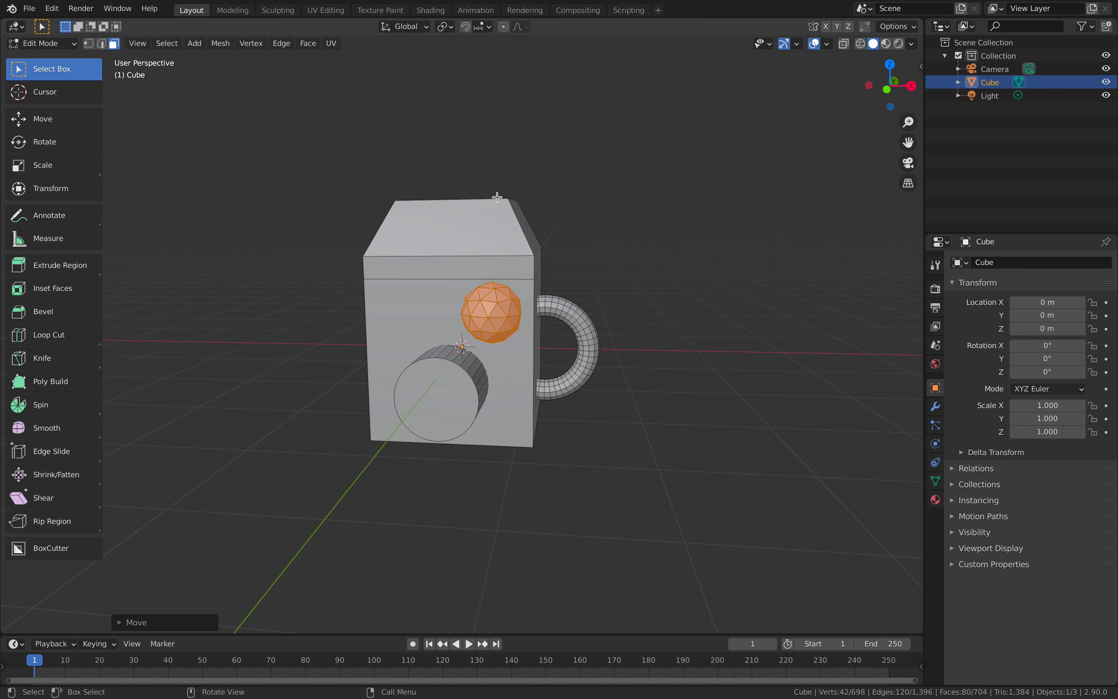
Step: Return to Object Mode and add a Mirror modifier to the cube object
{"action": "key", "text": "Tab"}
{"action": "middle_click_drag", "start_coordinate": [516, 216], "coordinate": [521, 279]}
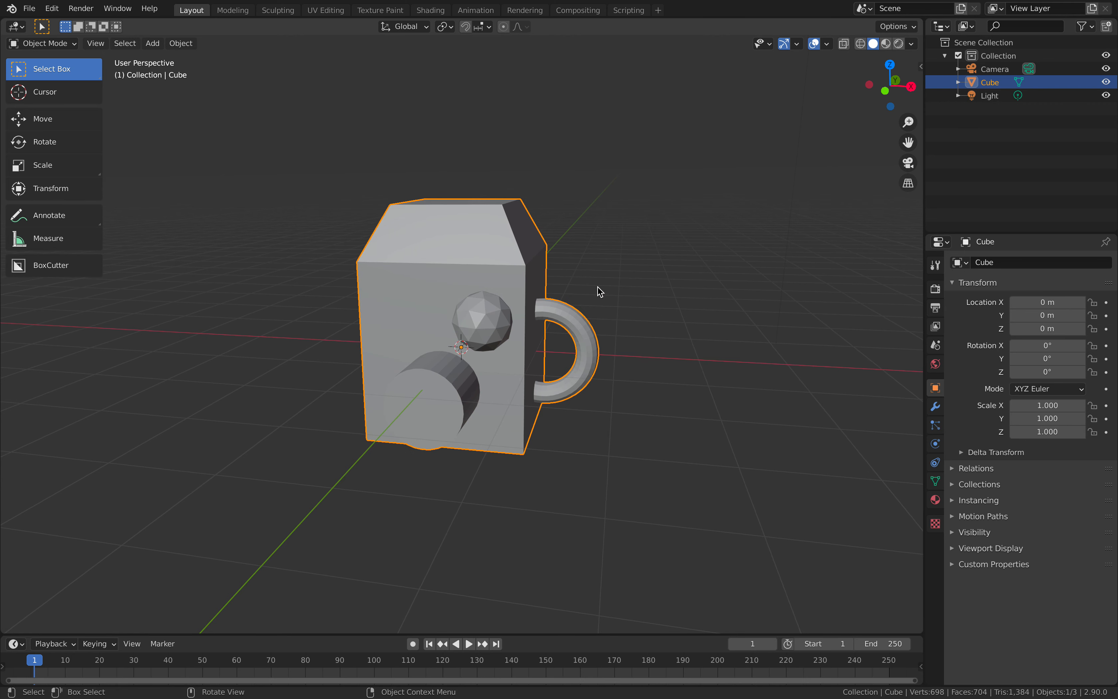
{"action": "left_click", "coordinate": [935, 407]}
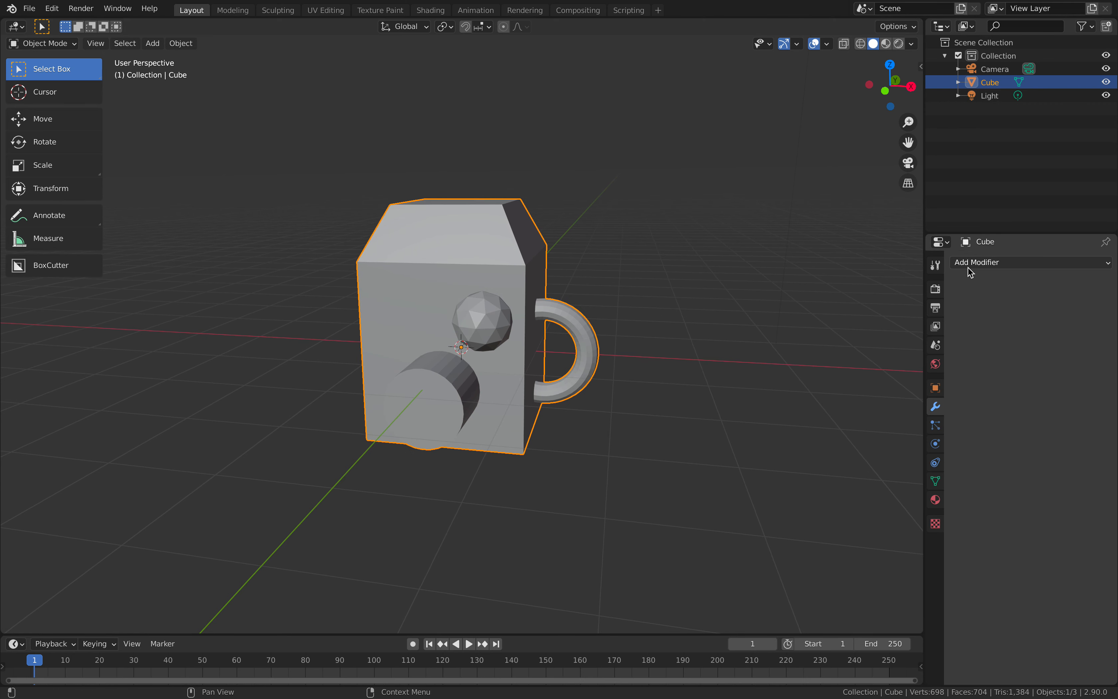
{"action": "left_click", "coordinate": [978, 263]}
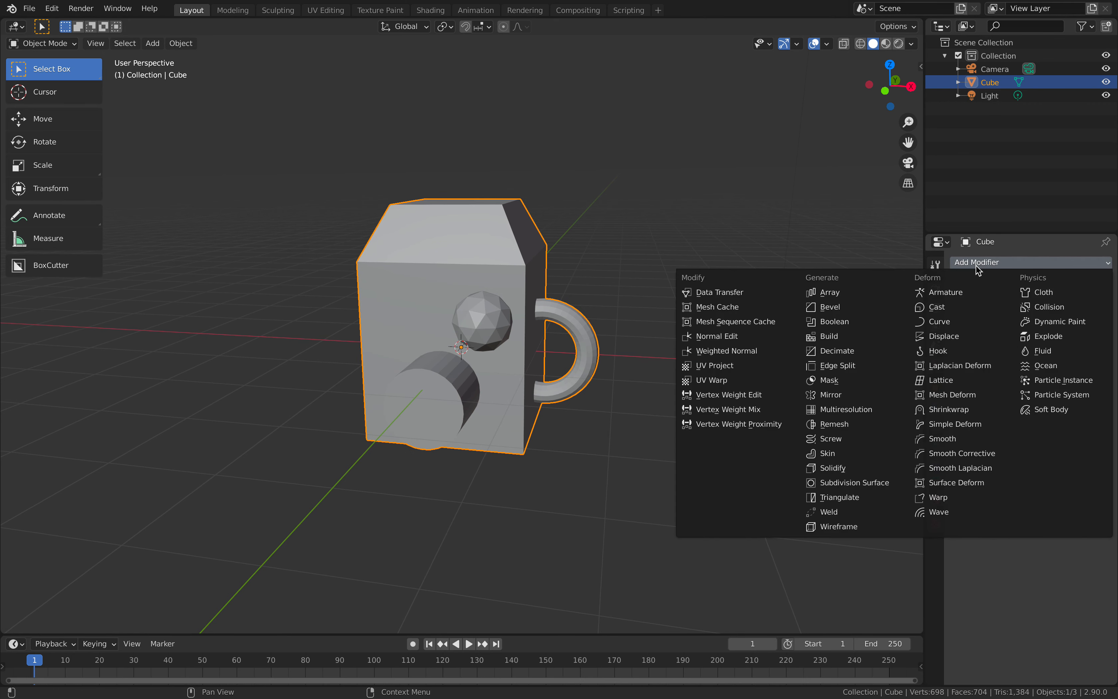
{"action": "left_click", "coordinate": [883, 397]}
{"action": "middle_click_drag", "start_coordinate": [849, 392], "coordinate": [388, 391]}
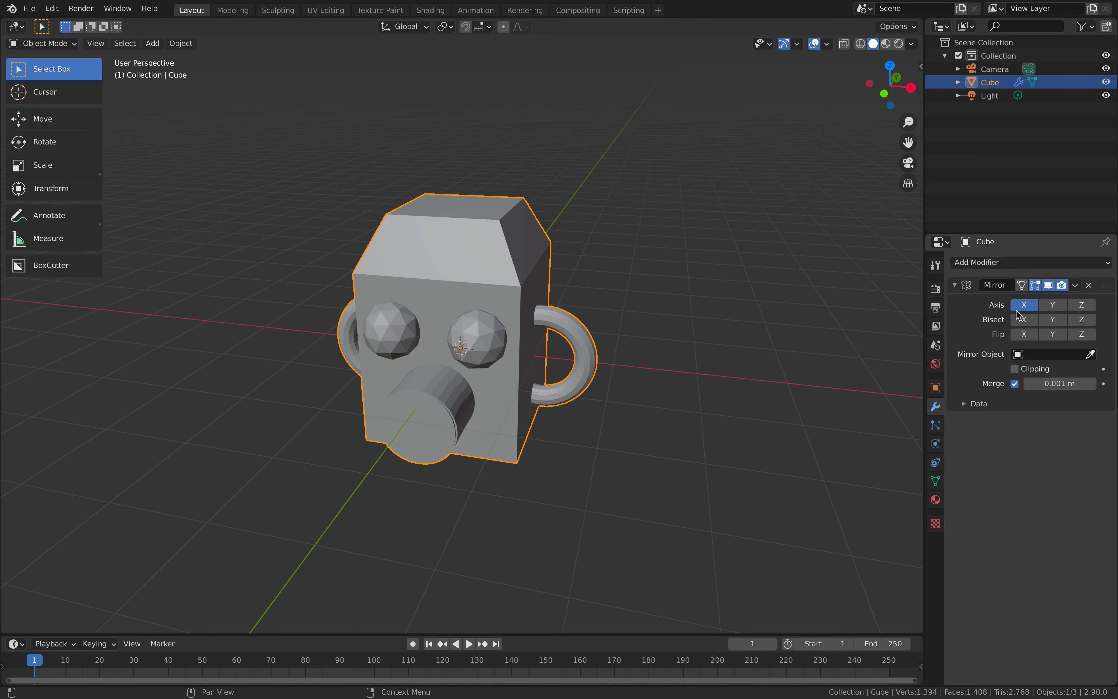
Step: Enable Bisect on the X axis in the Mirror modifier
{"action": "left_click_drag", "start_coordinate": [925, 224], "coordinate": [909, 224]}
{"action": "middle_click_drag", "start_coordinate": [582, 379], "coordinate": [452, 499]}
{"action": "scroll", "coordinate": [554, 392], "scroll_direction": "up", "scroll_amount": 2}
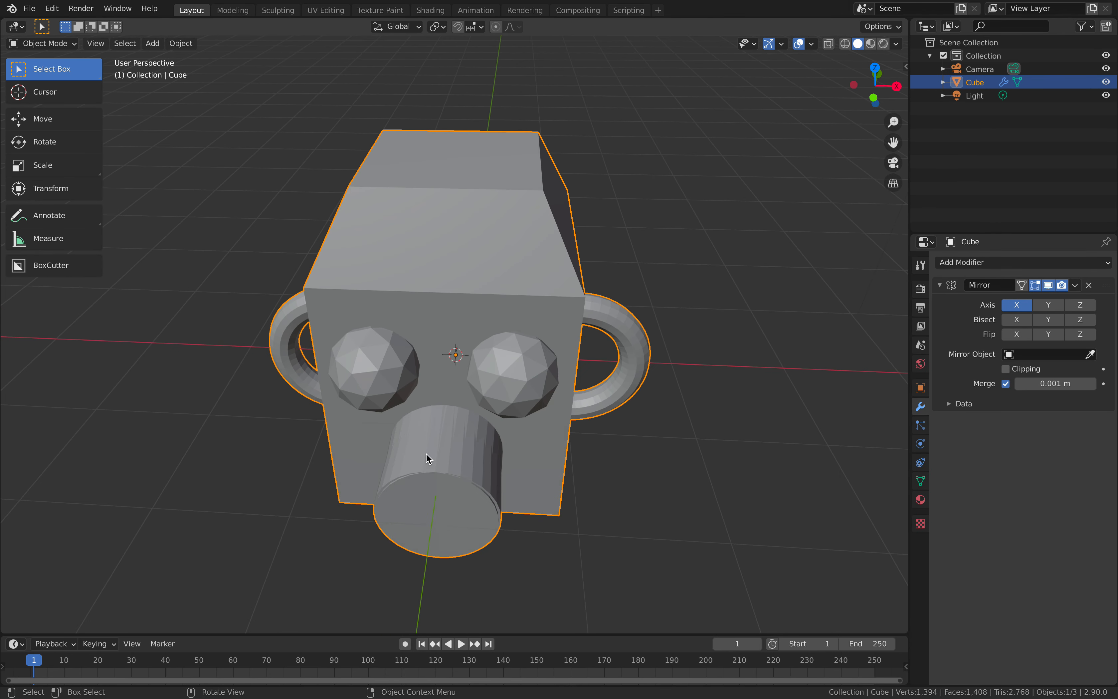
{"action": "left_click", "coordinate": [1017, 321]}
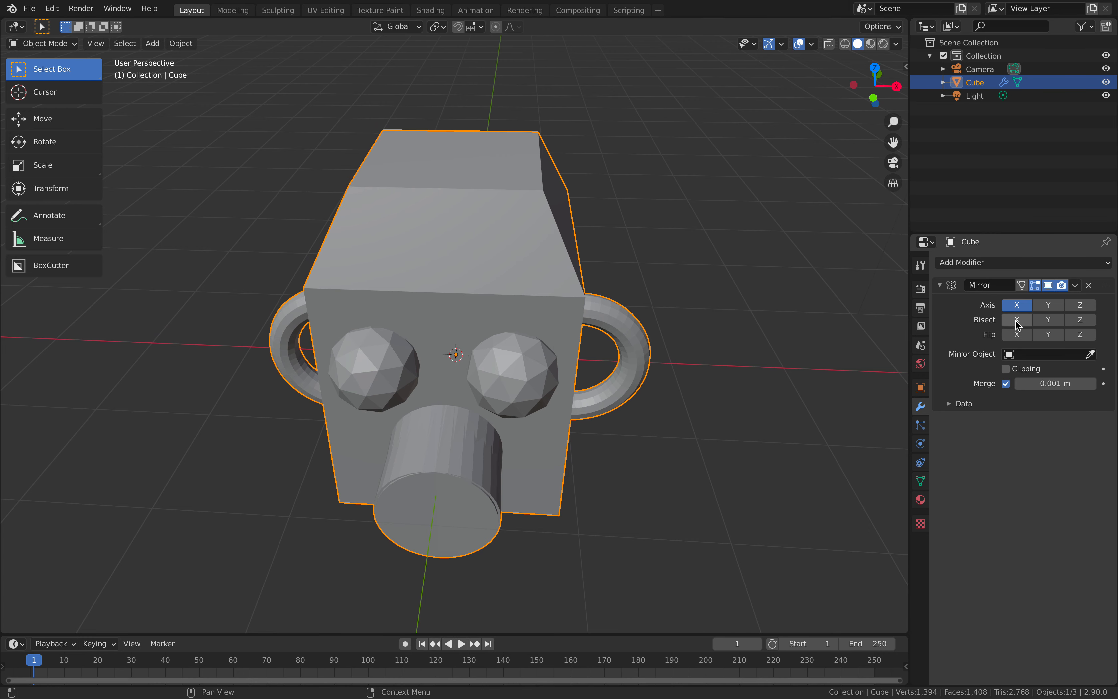
Step: Scale the cylinder's front end face to about 0.6 in Edit Mode to taper the nose, and return to Object Mode
{"action": "middle_click_drag", "start_coordinate": [495, 410], "coordinate": [601, 474]}
{"action": "key", "text": "Tab"}
{"action": "left_click", "coordinate": [510, 502]}
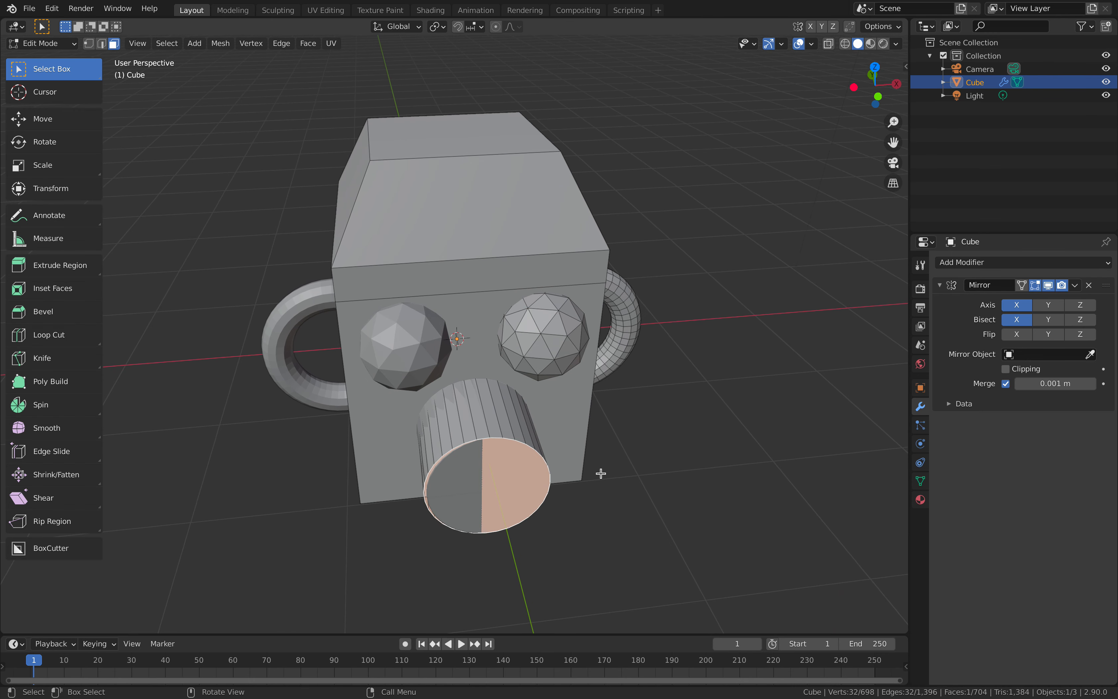
{"action": "key", "text": "s"}
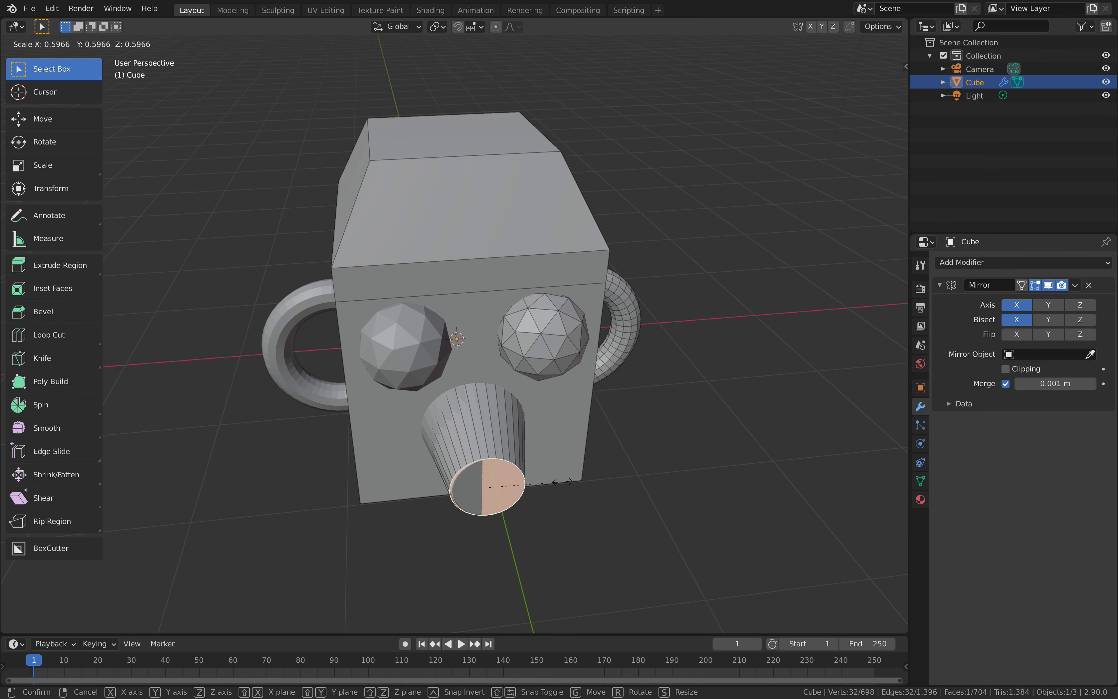
{"action": "left_click", "coordinate": [552, 480]}
{"action": "middle_click_drag", "start_coordinate": [552, 480], "coordinate": [504, 372]}
{"action": "key", "text": "Tab"}
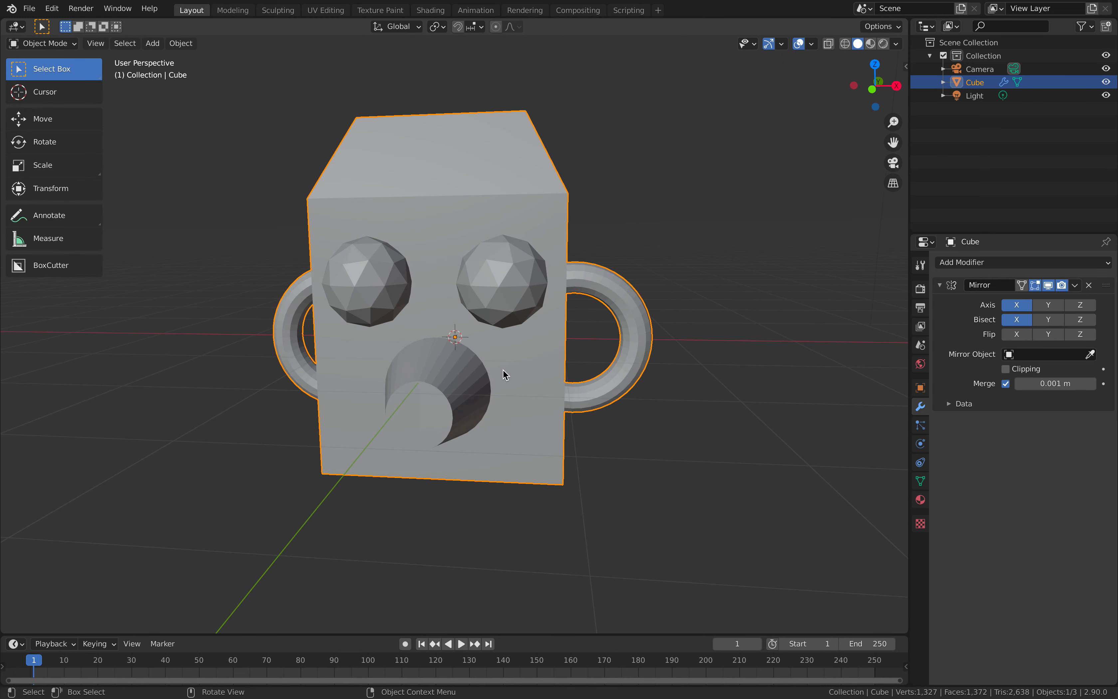
Step: Save the scene in the Desktop folder as basic_chara_001.blend
{"action": "left_click", "coordinate": [29, 9]}
{"action": "left_click", "coordinate": [36, 105]}
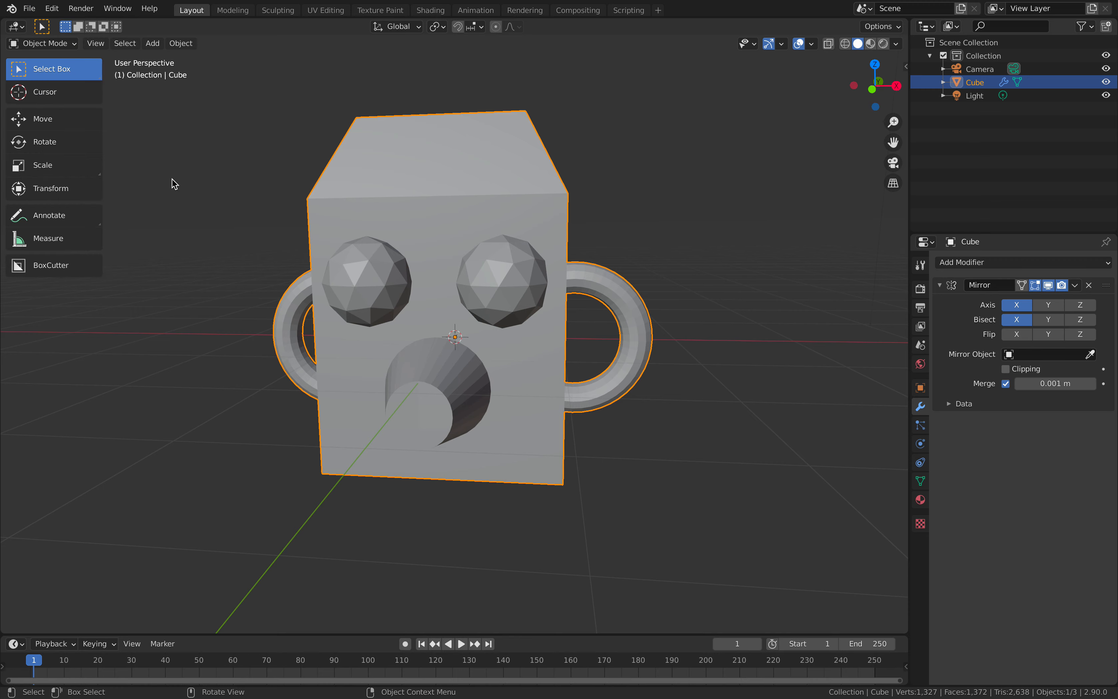
{"action": "left_click", "coordinate": [432, 642]}
{"action": "double_click", "coordinate": [387, 641]}
{"action": "type", "text": "basic_chara"}
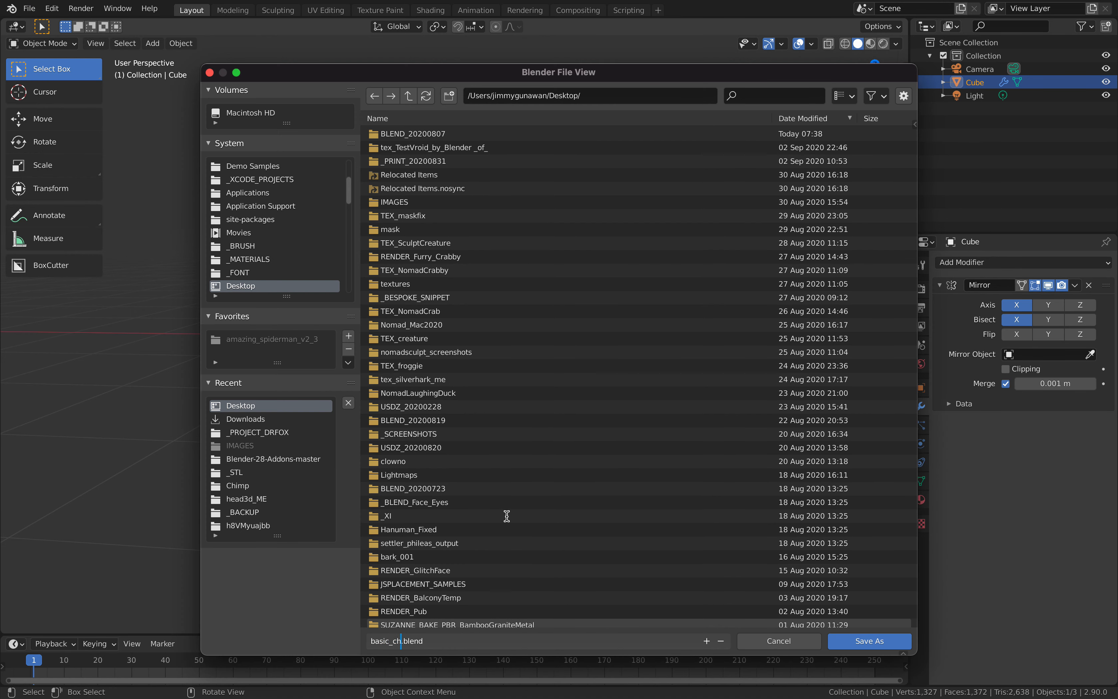
{"action": "type", "text": "_001"}
{"action": "key", "text": "Return"}
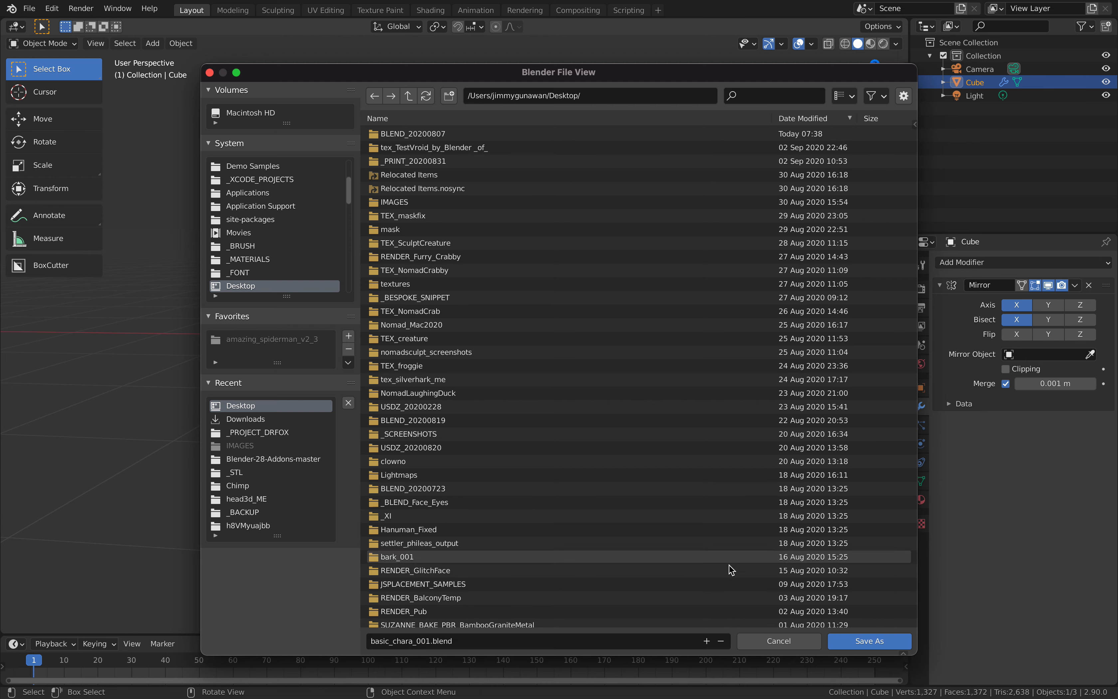
{"action": "left_click", "coordinate": [865, 642]}
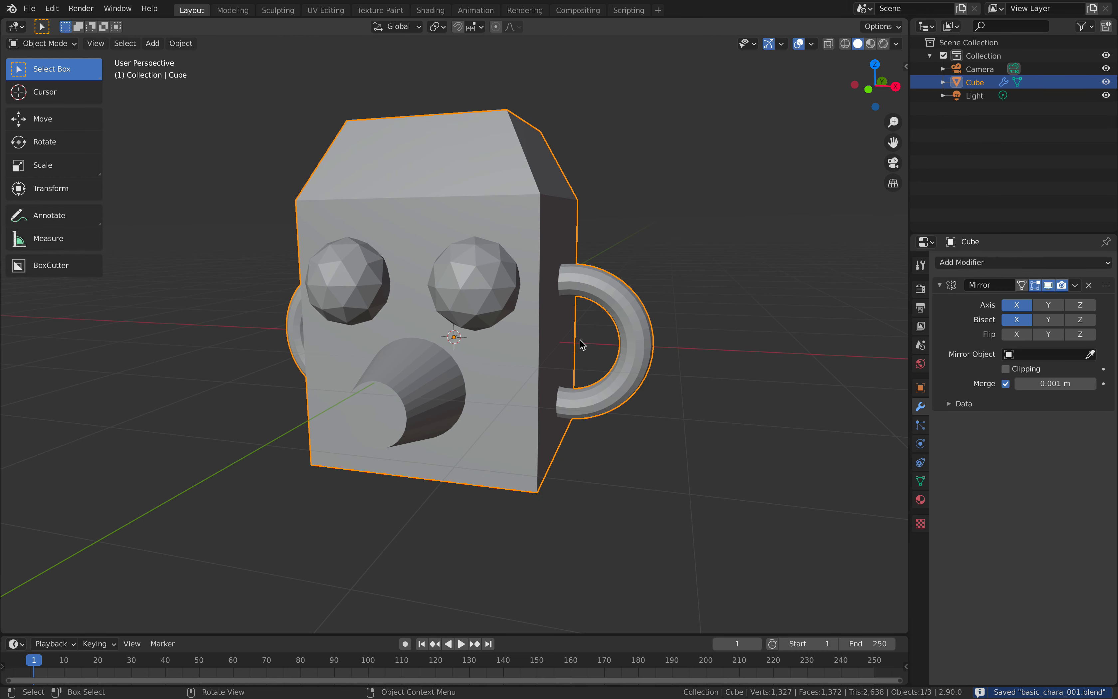
Step: Apply the Mirror modifier to make the mirrored half real geometry
{"action": "scroll", "coordinate": [582, 344], "scroll_direction": "down", "scroll_amount": 3}
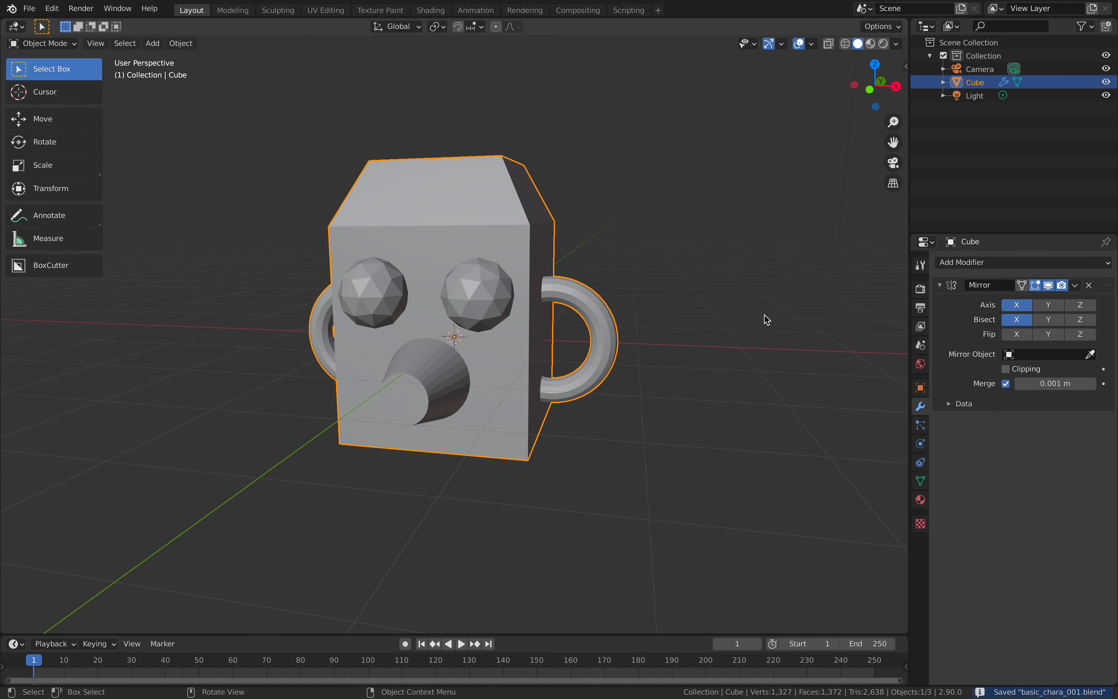
{"action": "middle_click_drag", "start_coordinate": [752, 327], "coordinate": [741, 327]}
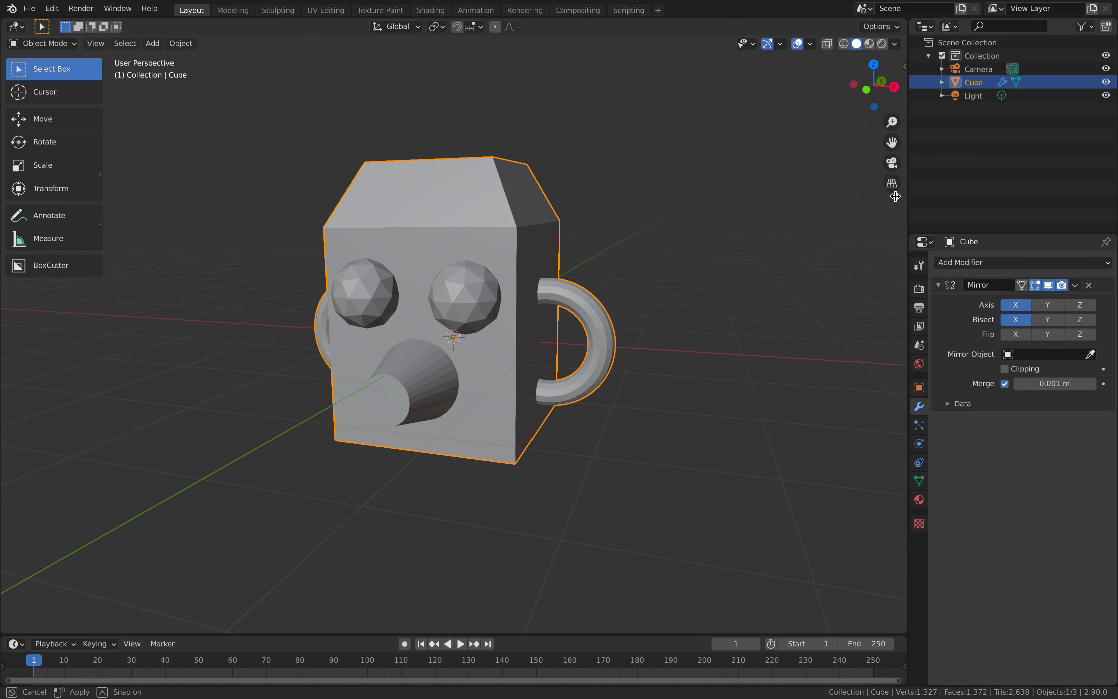
{"action": "left_click_drag", "start_coordinate": [914, 202], "coordinate": [899, 202]}
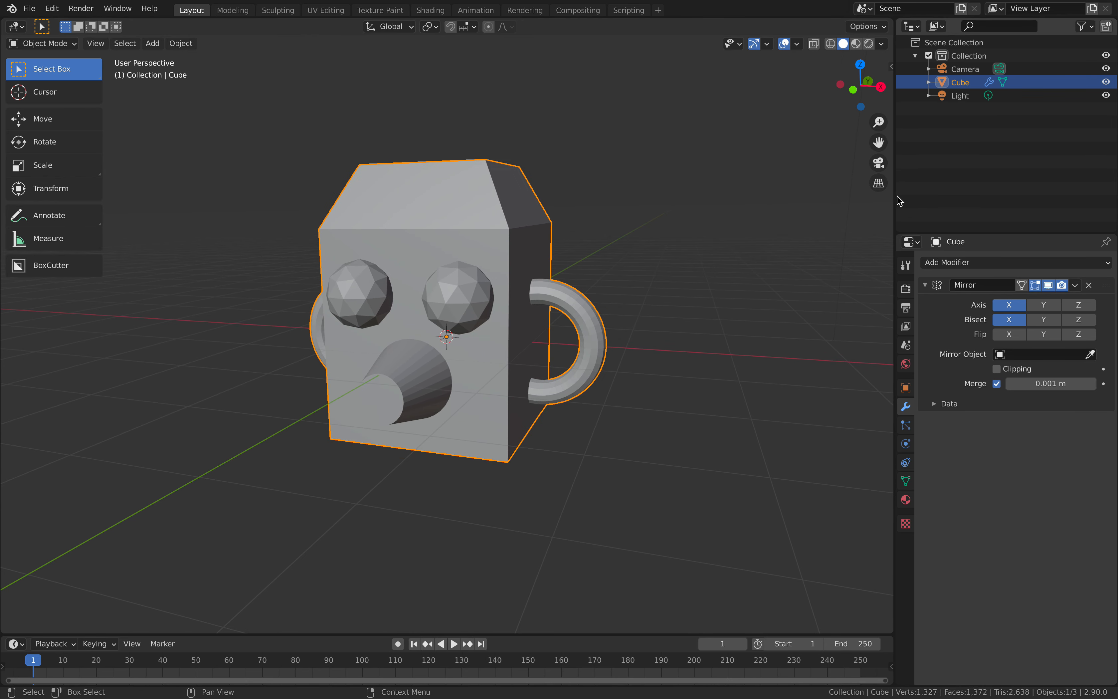
{"action": "left_click", "coordinate": [1075, 286]}
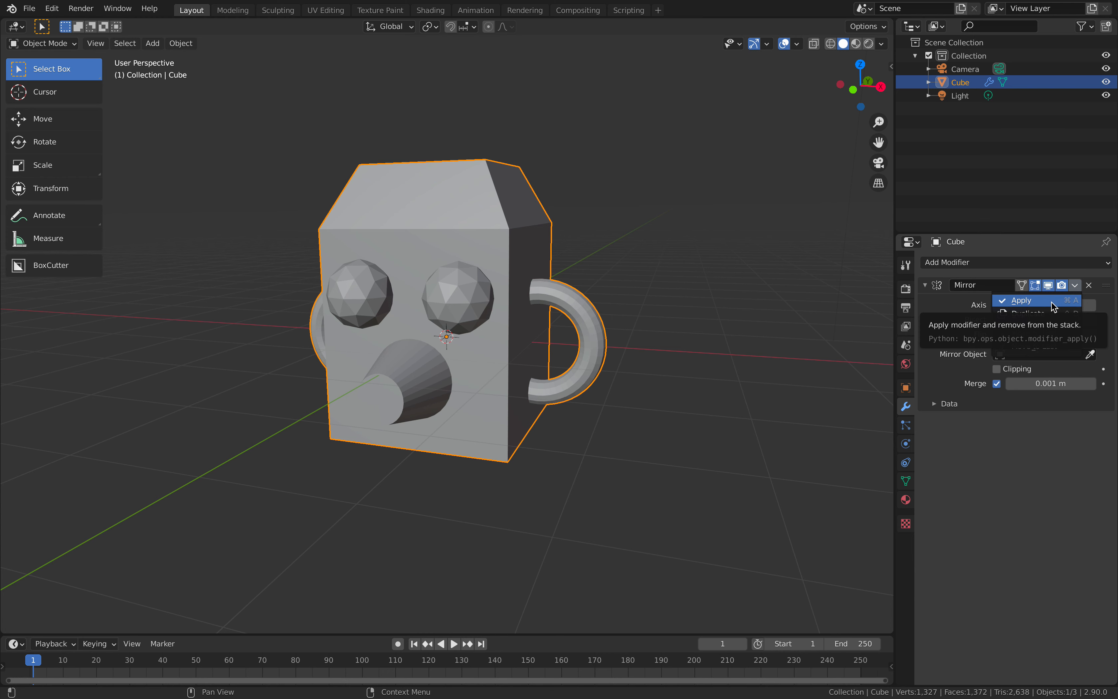
{"action": "middle_click_drag", "start_coordinate": [693, 305], "coordinate": [714, 306]}
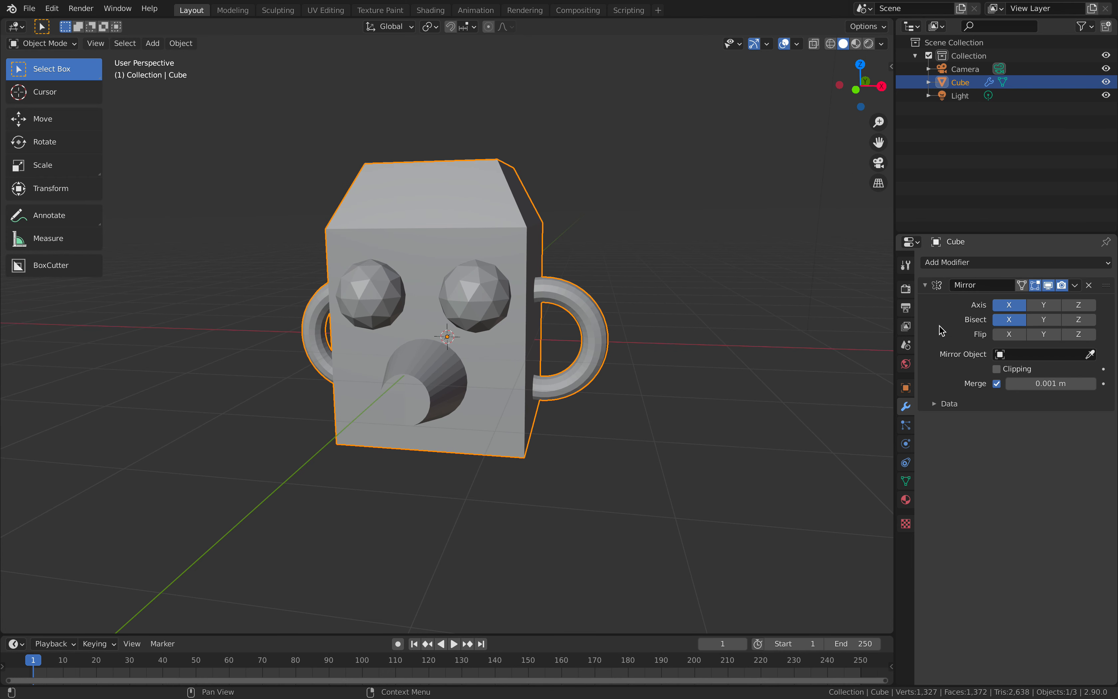
{"action": "key", "text": "ctrl+a"}
{"action": "middle_click_drag", "start_coordinate": [584, 232], "coordinate": [558, 289]}
{"action": "scroll", "coordinate": [563, 305], "scroll_direction": "down", "scroll_amount": 3}
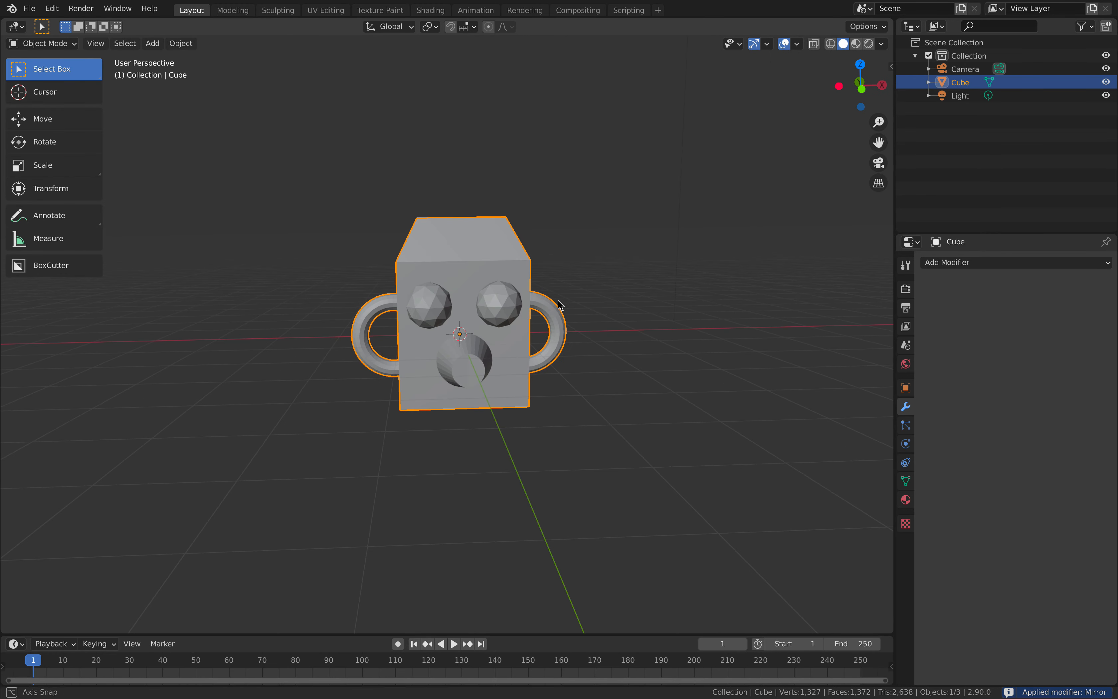
Step: Save the file with the mirrored head geometry, and check the head from several angles
{"action": "left_click_drag", "start_coordinate": [860, 88], "coordinate": [529, 219]}
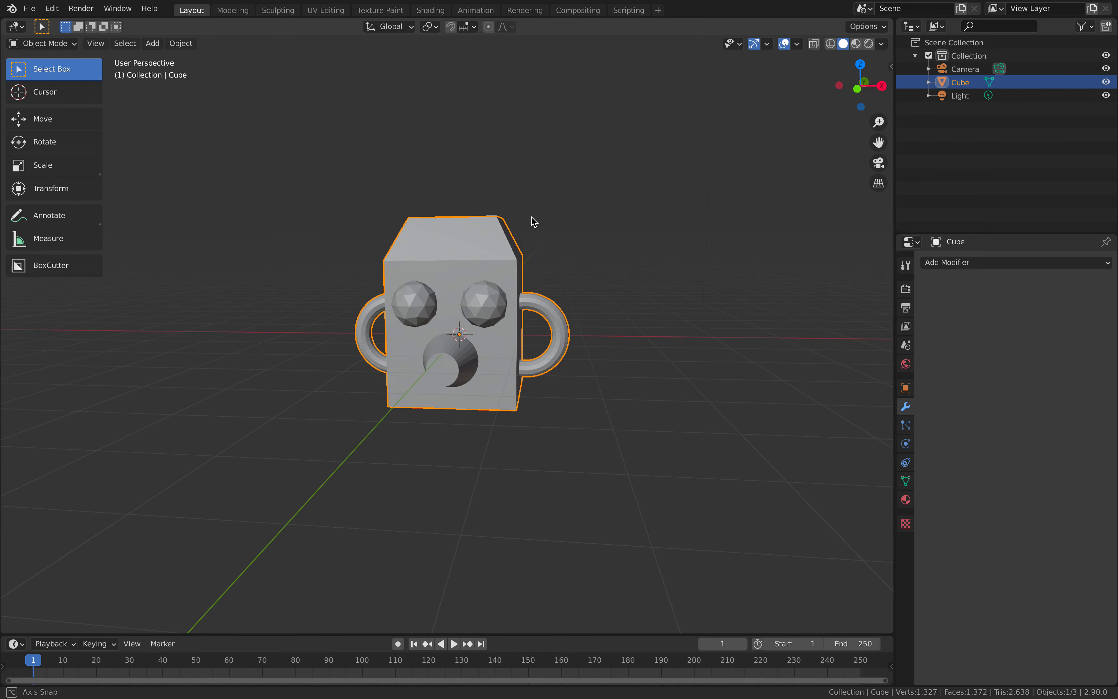
{"action": "scroll", "coordinate": [562, 243], "scroll_direction": "up", "scroll_amount": 2}
{"action": "key", "text": "ctrl+s"}
{"action": "middle_click_drag", "start_coordinate": [611, 237], "coordinate": [543, 280]}
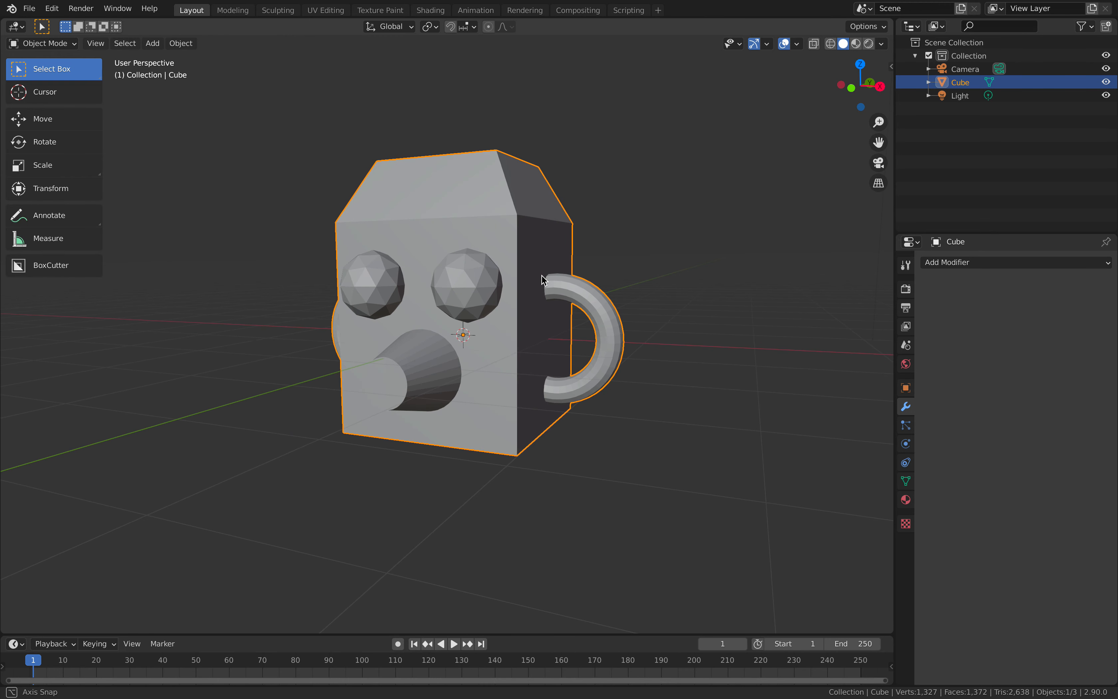
{"action": "middle_click_drag", "start_coordinate": [542, 279], "coordinate": [579, 266]}
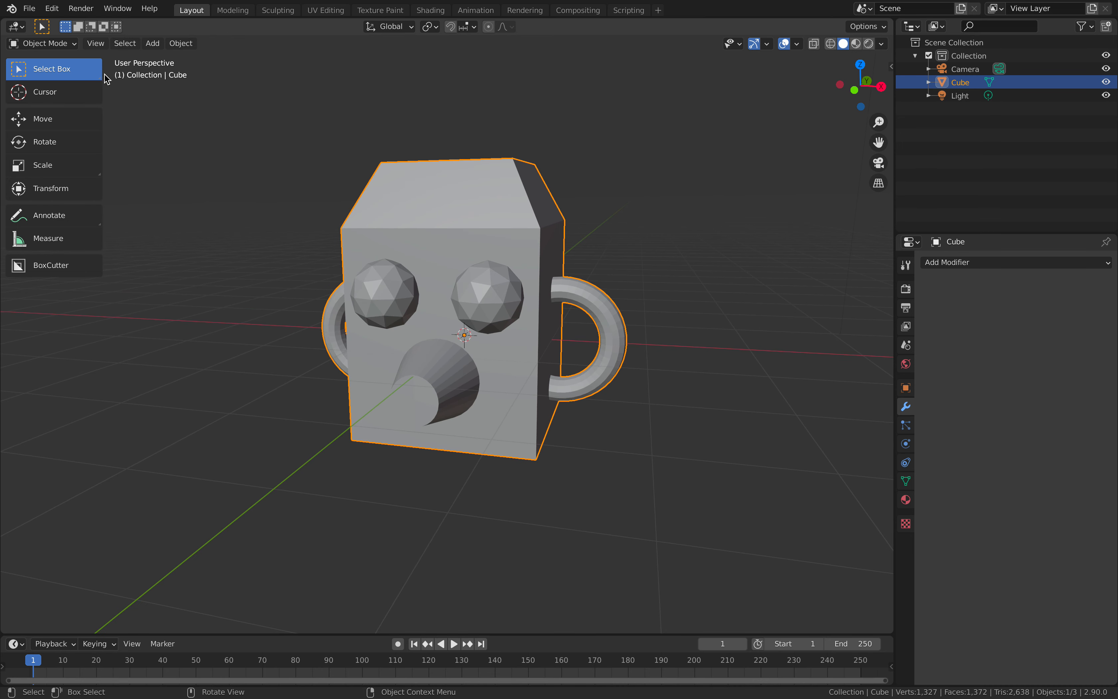
{"action": "left_click", "coordinate": [65, 44]}
{"action": "middle_click_drag", "start_coordinate": [503, 205], "coordinate": [508, 209]}
{"action": "middle_click_drag", "start_coordinate": [560, 241], "coordinate": [562, 234], "text": "shift"}
{"action": "scroll", "coordinate": [562, 236], "scroll_direction": "up", "scroll_amount": 1}
{"action": "scroll", "coordinate": [576, 242], "scroll_direction": "down", "scroll_amount": 1}
Step: Add a Remesh modifier to the head and inspect how the eyes, nose and ears blend into it
{"action": "left_click", "coordinate": [957, 263]}
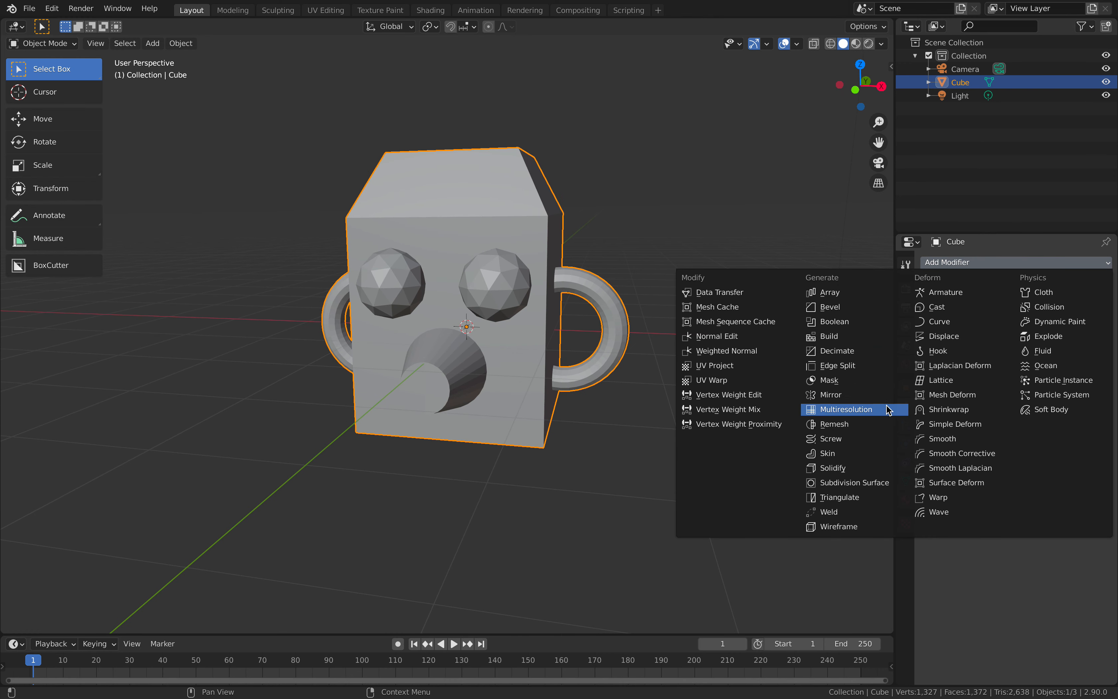
{"action": "left_click", "coordinate": [878, 423]}
{"action": "middle_click_drag", "start_coordinate": [694, 385], "coordinate": [683, 379]}
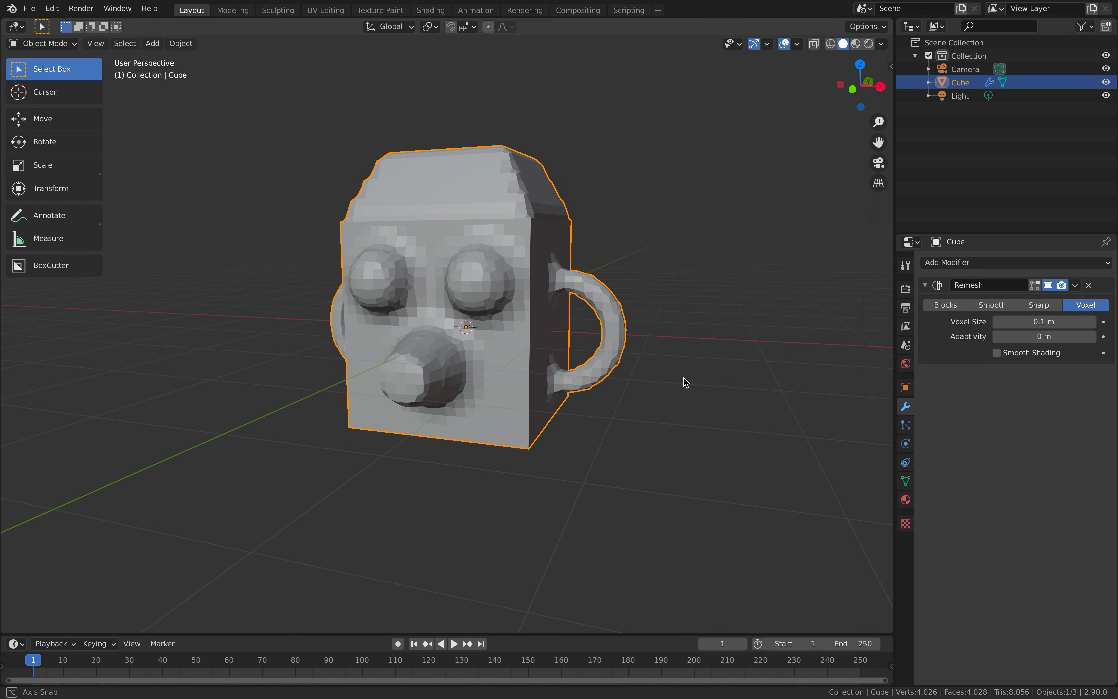
{"action": "middle_click_drag", "start_coordinate": [560, 333], "coordinate": [596, 297]}
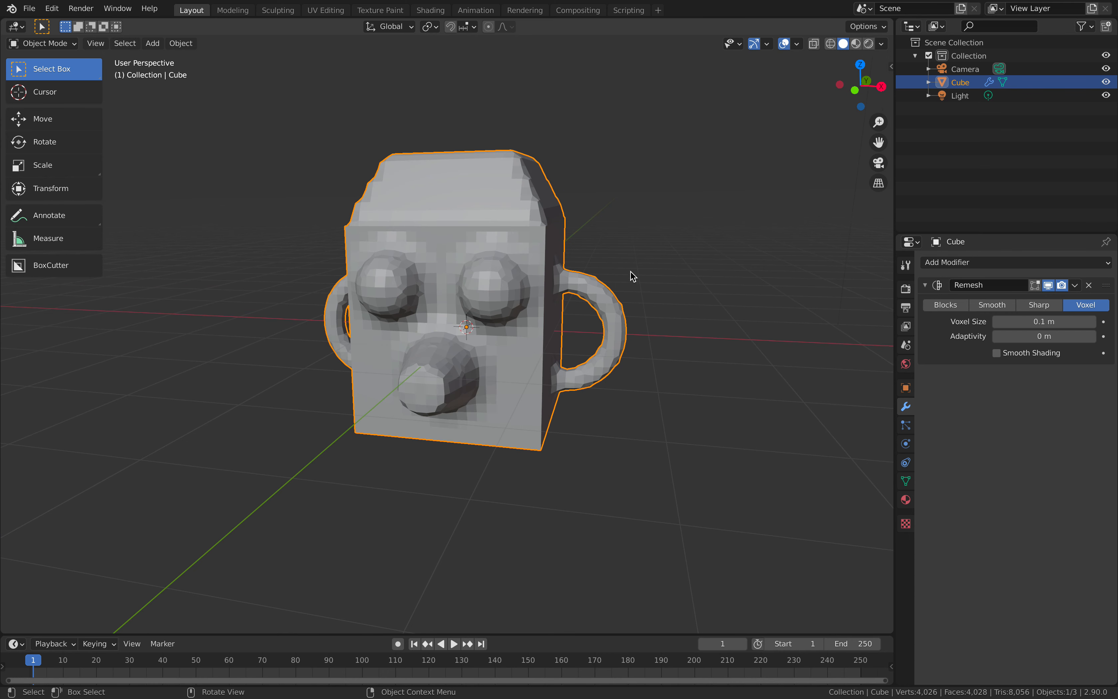
{"action": "scroll", "coordinate": [631, 271], "scroll_direction": "up", "scroll_amount": 1}
{"action": "scroll", "coordinate": [628, 273], "scroll_direction": "down", "scroll_amount": 1}
{"action": "middle_click_drag", "start_coordinate": [629, 280], "coordinate": [624, 280]}
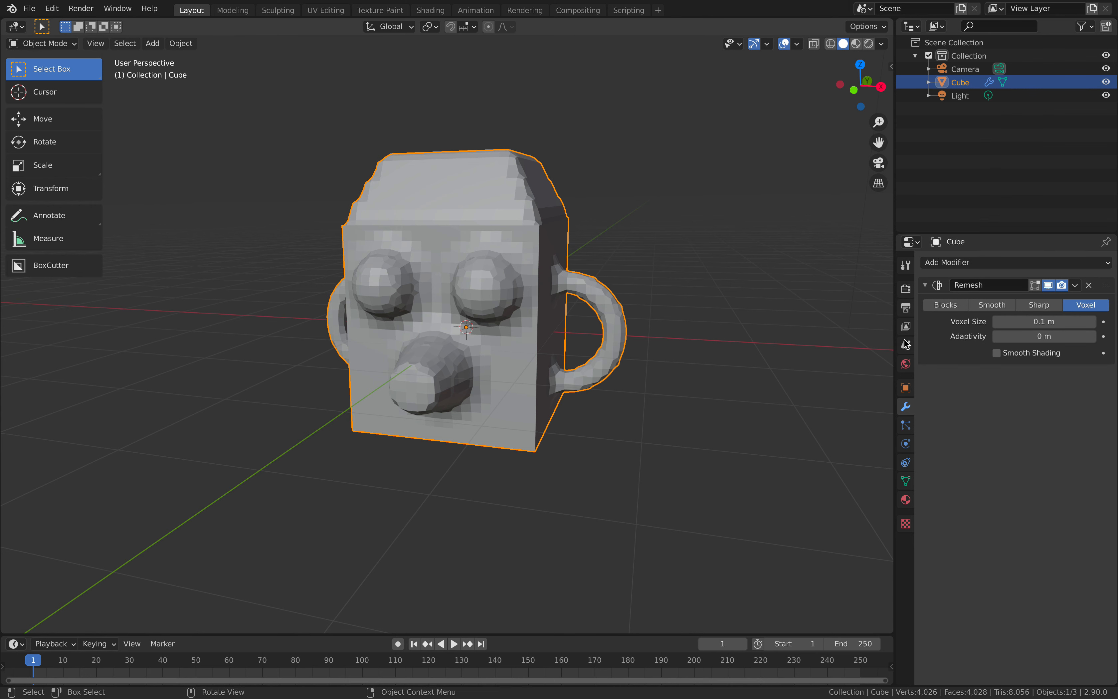
Step: Adjust the Remesh modifier's voxel size to 0.212 m, checking the fused eyes, nose and ears from several angles
{"action": "left_click_drag", "start_coordinate": [1043, 319], "coordinate": [1067, 322]}
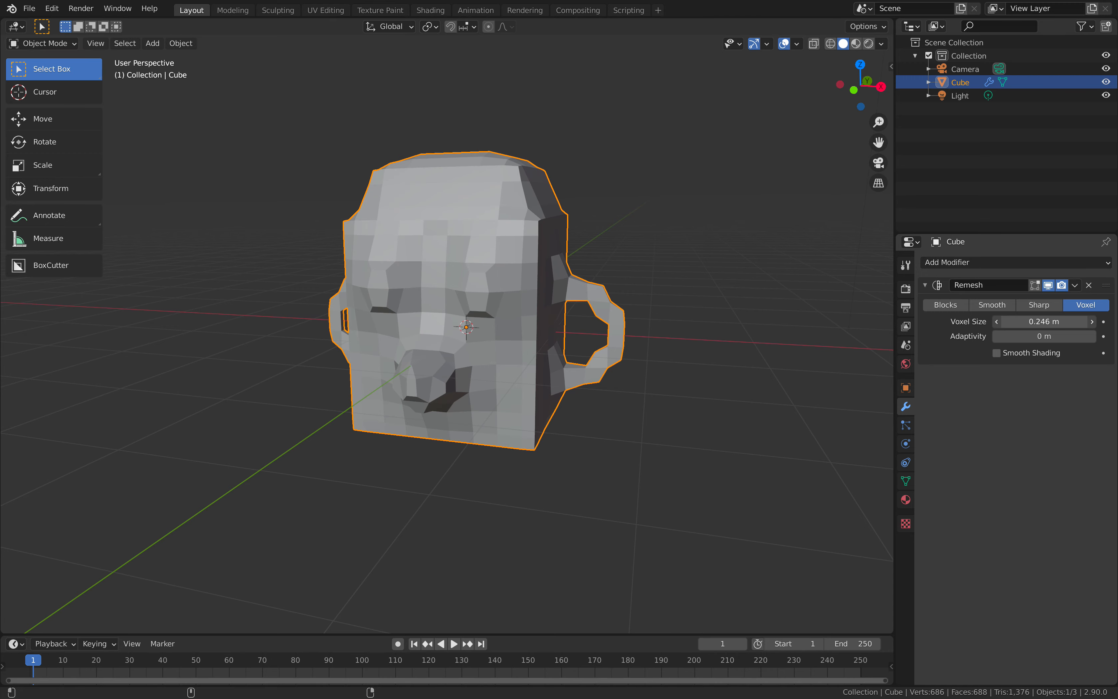
{"action": "middle_click_drag", "start_coordinate": [888, 306], "coordinate": [707, 305]}
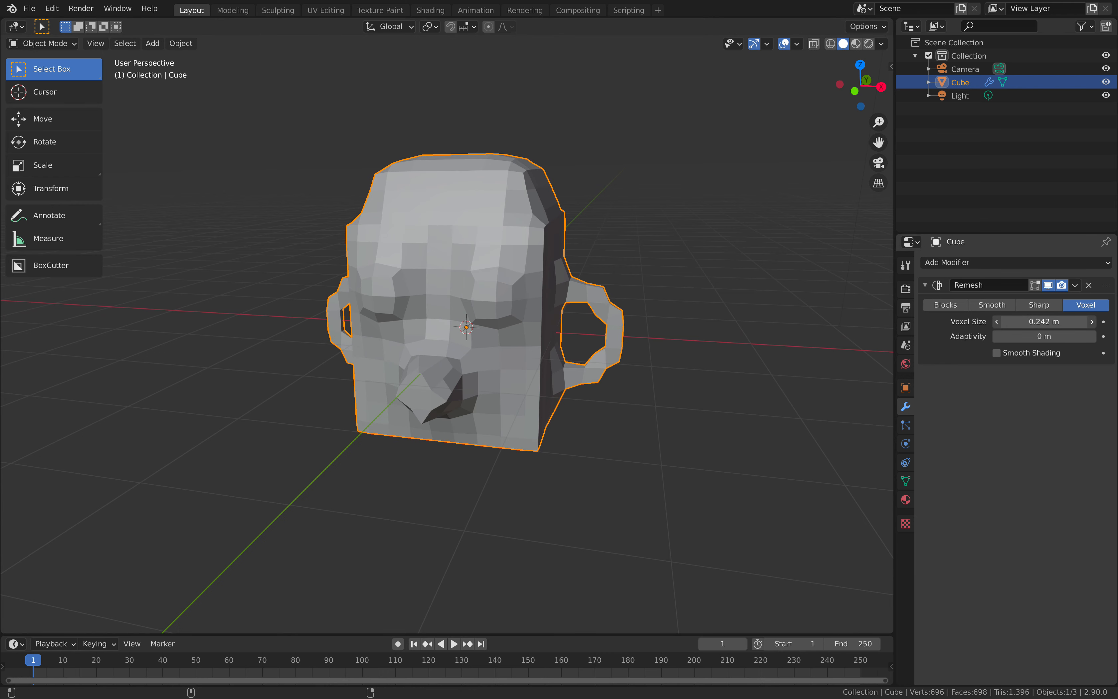
{"action": "left_click_drag", "start_coordinate": [1045, 321], "coordinate": [1037, 321]}
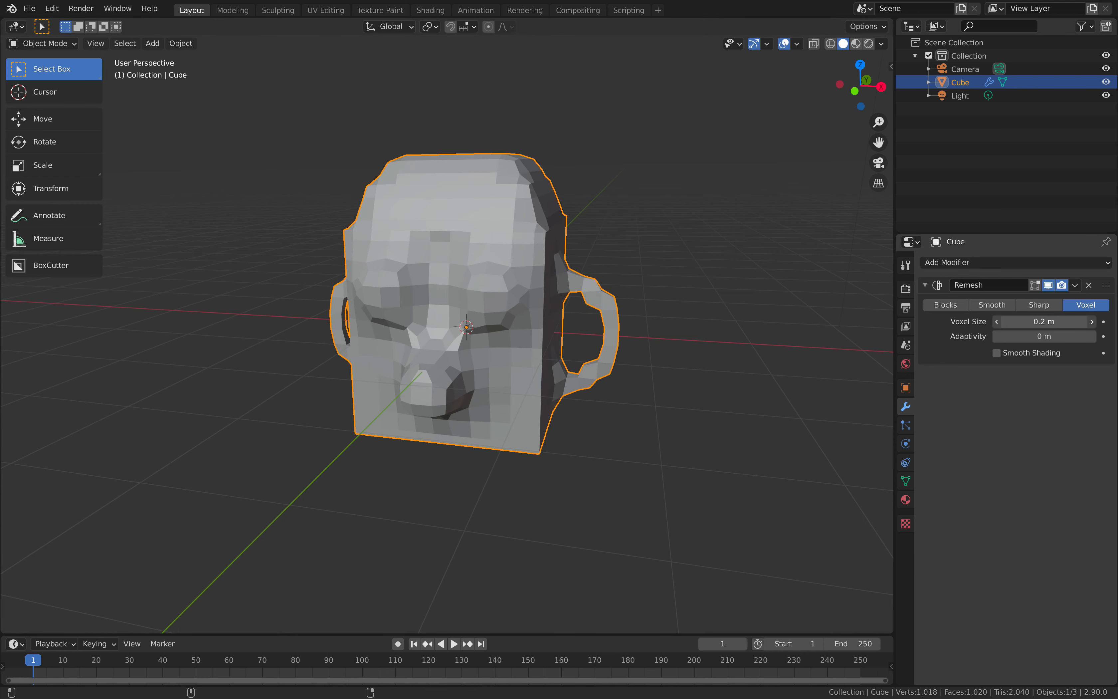
{"action": "mouse_move", "coordinate": [1043, 321]}
{"action": "left_mouse_down"}
{"action": "mouse_move", "coordinate": [1072, 321]}
{"action": "mouse_move", "coordinate": [1060, 321]}
{"action": "left_mouse_up"}
{"action": "middle_click_drag", "start_coordinate": [606, 262], "coordinate": [619, 254]}
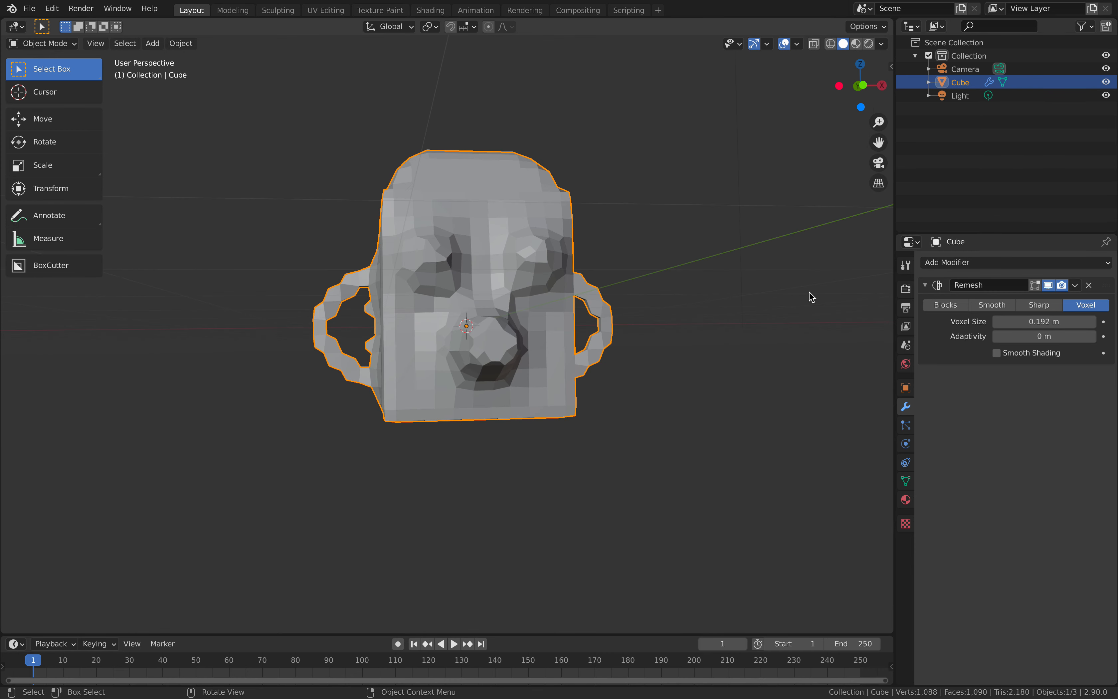
{"action": "left_click_drag", "start_coordinate": [1042, 327], "coordinate": [1044, 327]}
{"action": "middle_click_drag", "start_coordinate": [680, 320], "coordinate": [879, 304]}
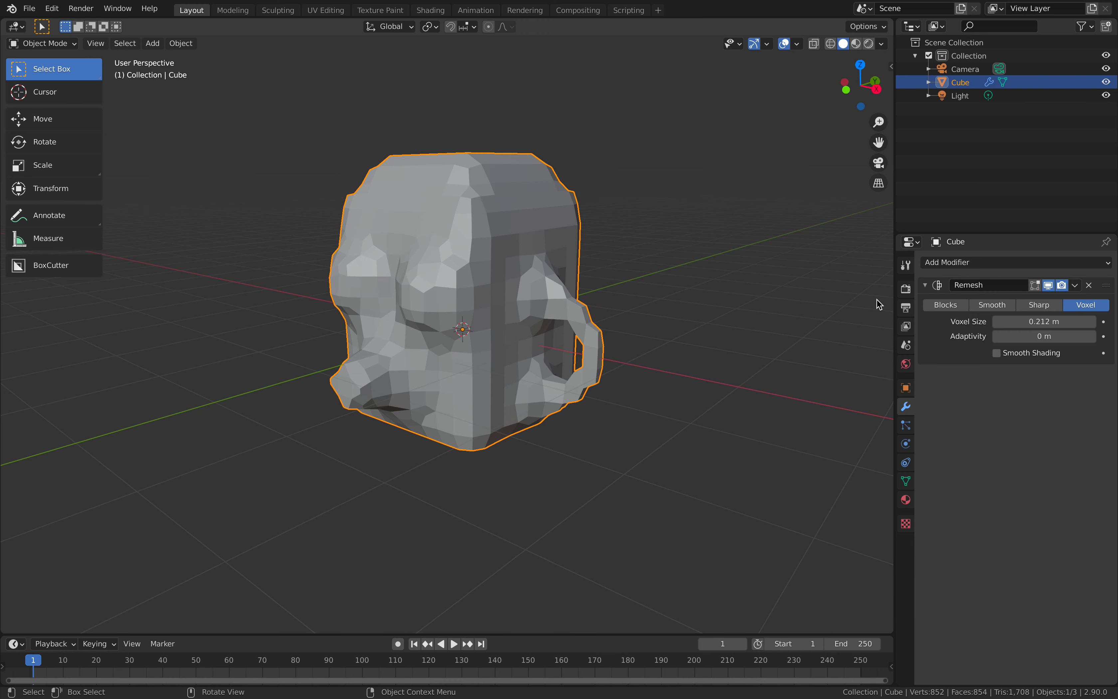
Step: Preview smooth shading on the Remesh modifier, switch it back off, and apply the modifier to the head
{"action": "left_click", "coordinate": [996, 354]}
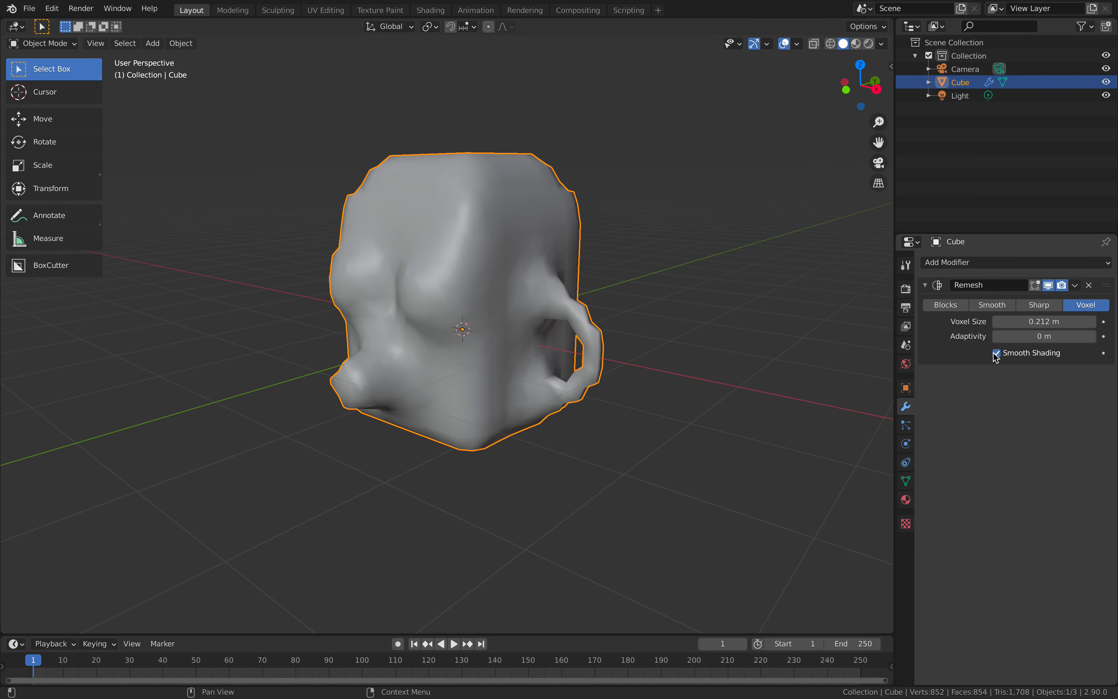
{"action": "left_click", "coordinate": [997, 354]}
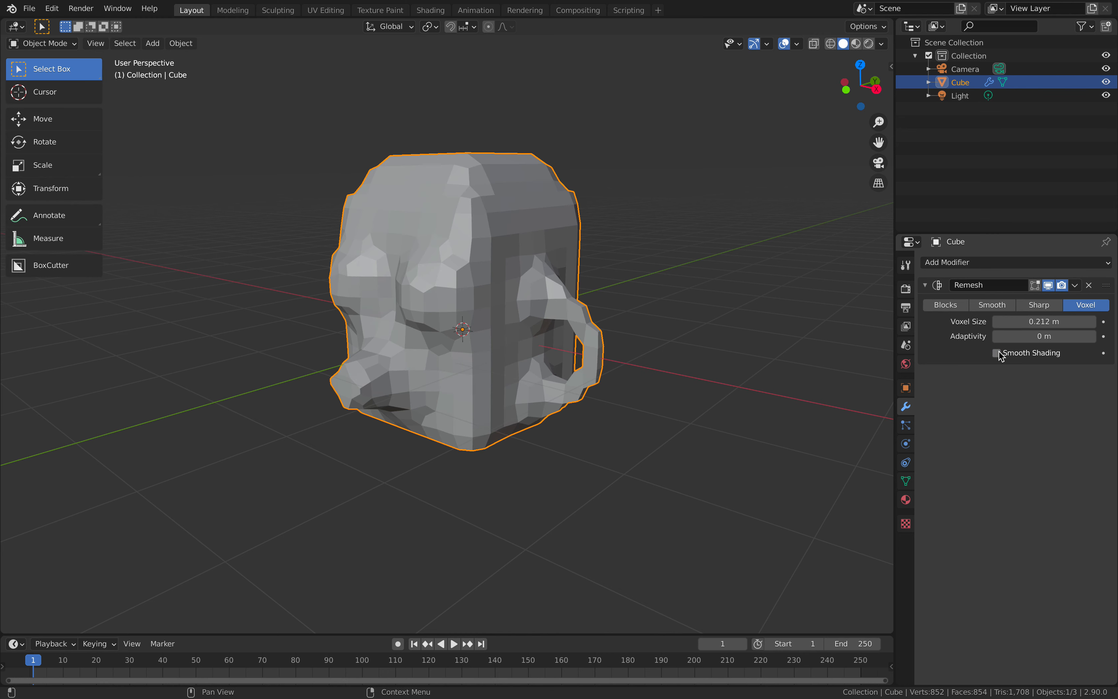
{"action": "key", "text": "ctrl+a"}
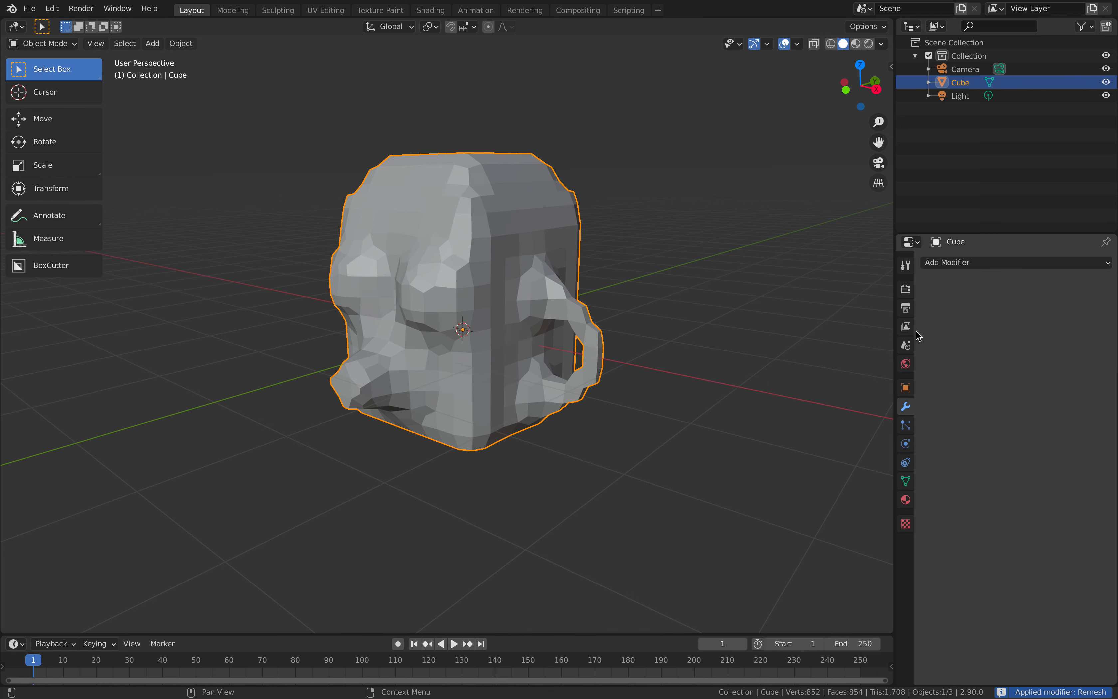
{"action": "middle_click_drag", "start_coordinate": [559, 272], "coordinate": [657, 272]}
Step: Save the remeshed head as a new incremented version, basic_chara_002.blend, in the Desktop folder
{"action": "left_click", "coordinate": [29, 8]}
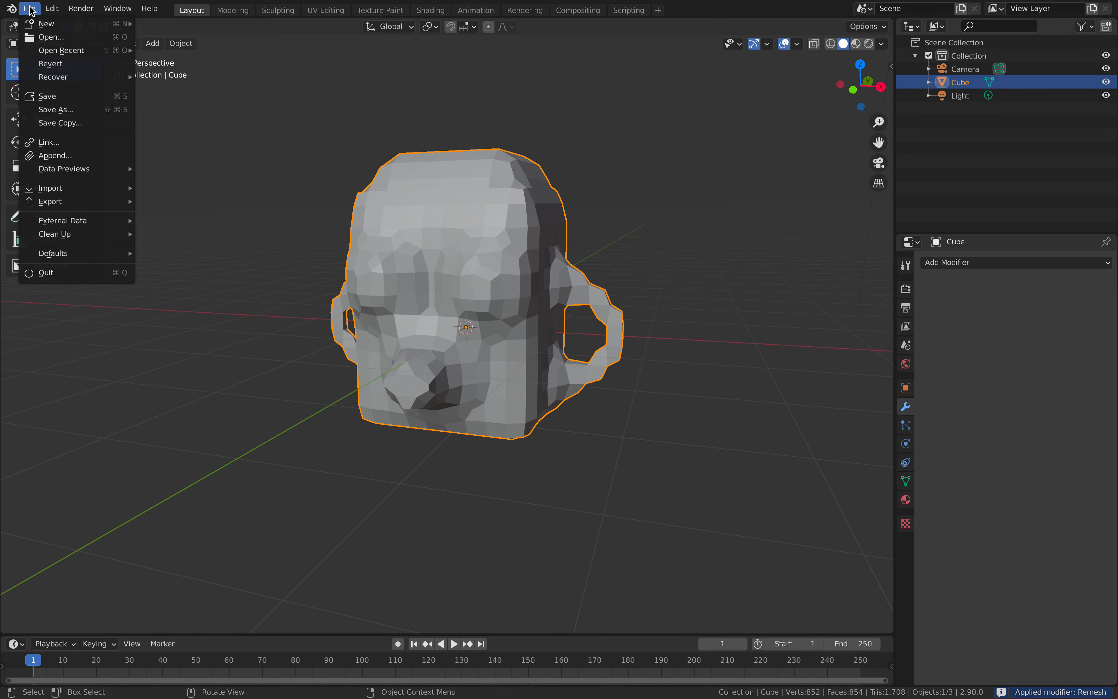
{"action": "left_click", "coordinate": [44, 111]}
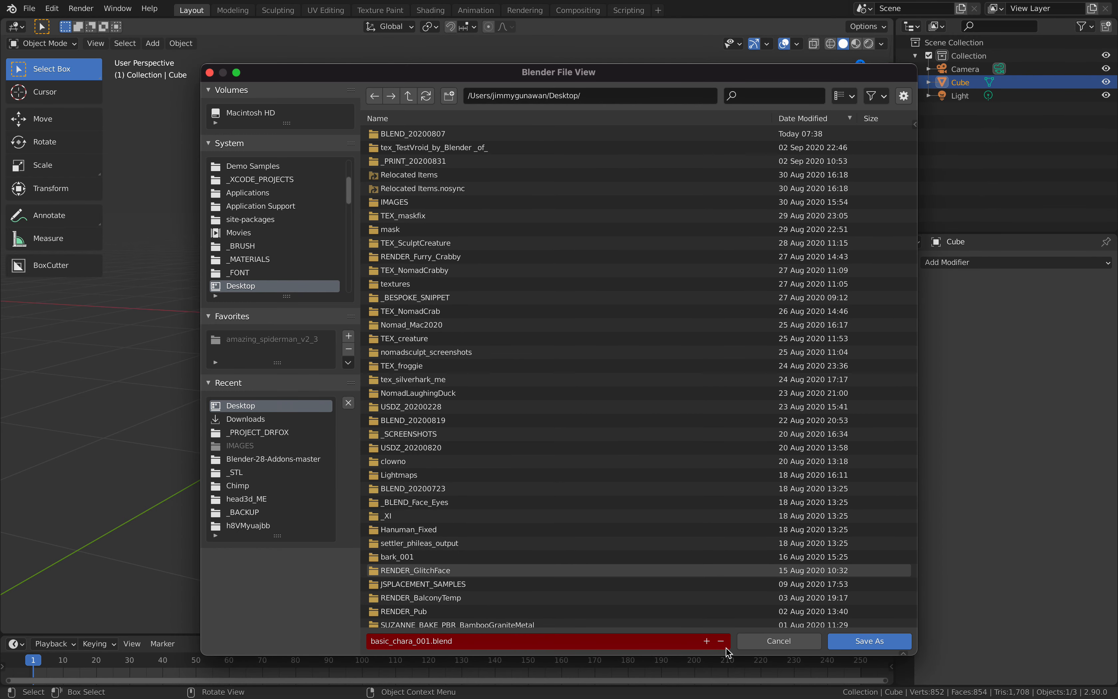
{"action": "left_click", "coordinate": [707, 640]}
{"action": "left_click", "coordinate": [868, 641]}
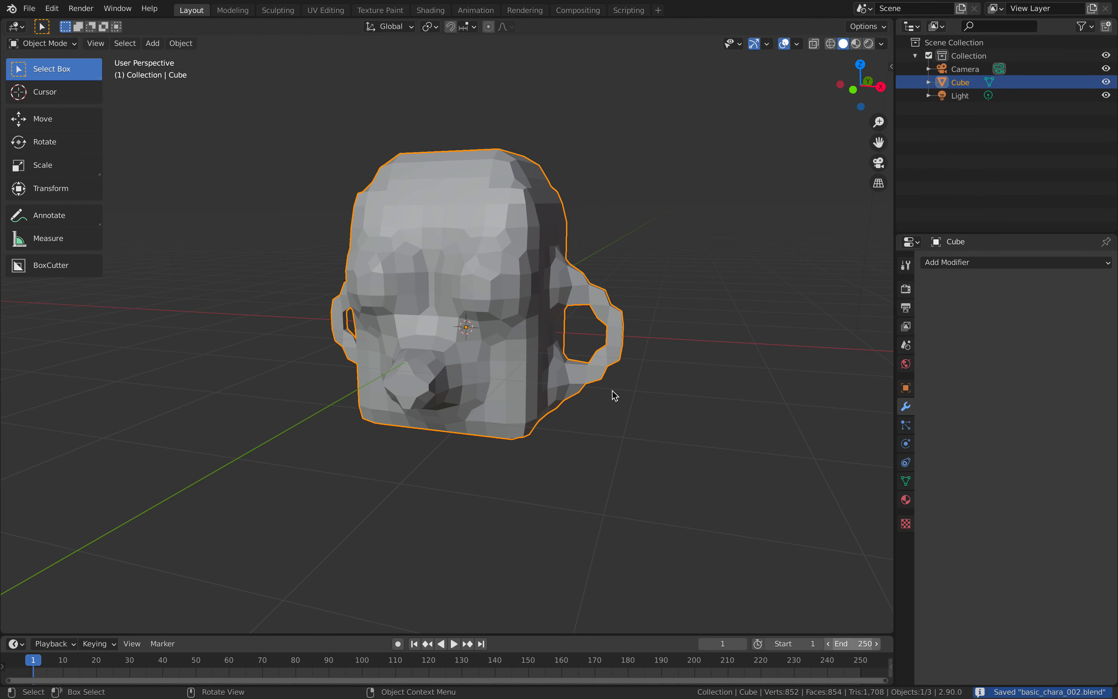
Step: Add a Multiresolution modifier to the head and subdivide it to level 2
{"action": "middle_click_drag", "start_coordinate": [618, 302], "coordinate": [618, 303]}
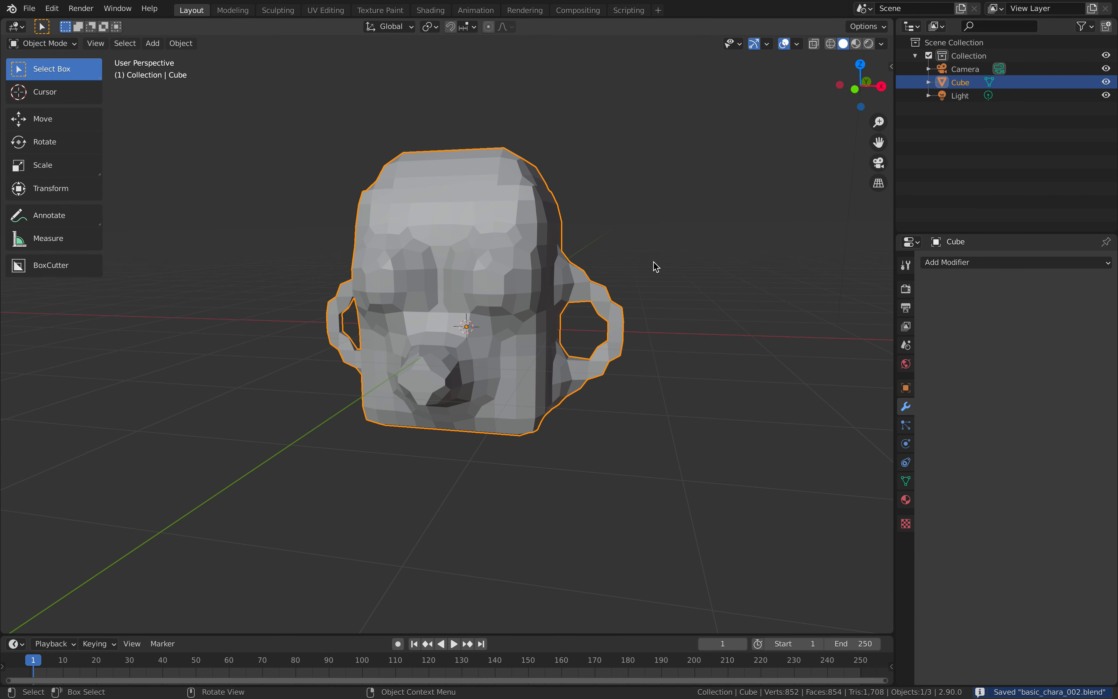
{"action": "scroll", "coordinate": [666, 266], "scroll_direction": "up", "scroll_amount": 2}
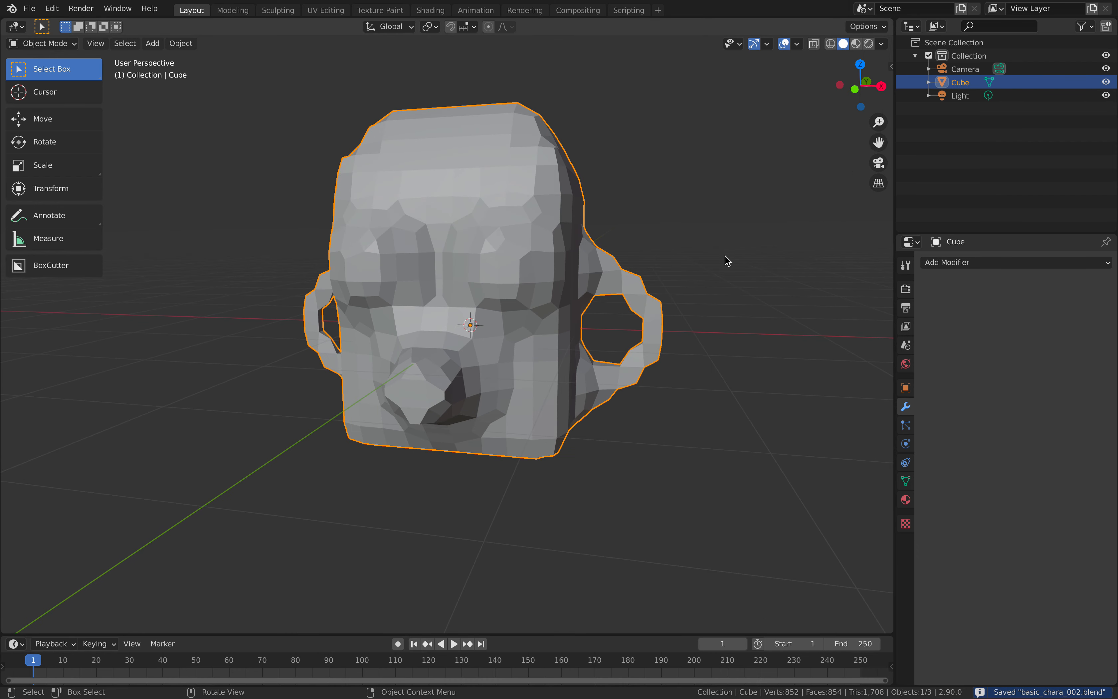
{"action": "scroll", "coordinate": [691, 262], "scroll_direction": "down", "scroll_amount": 1}
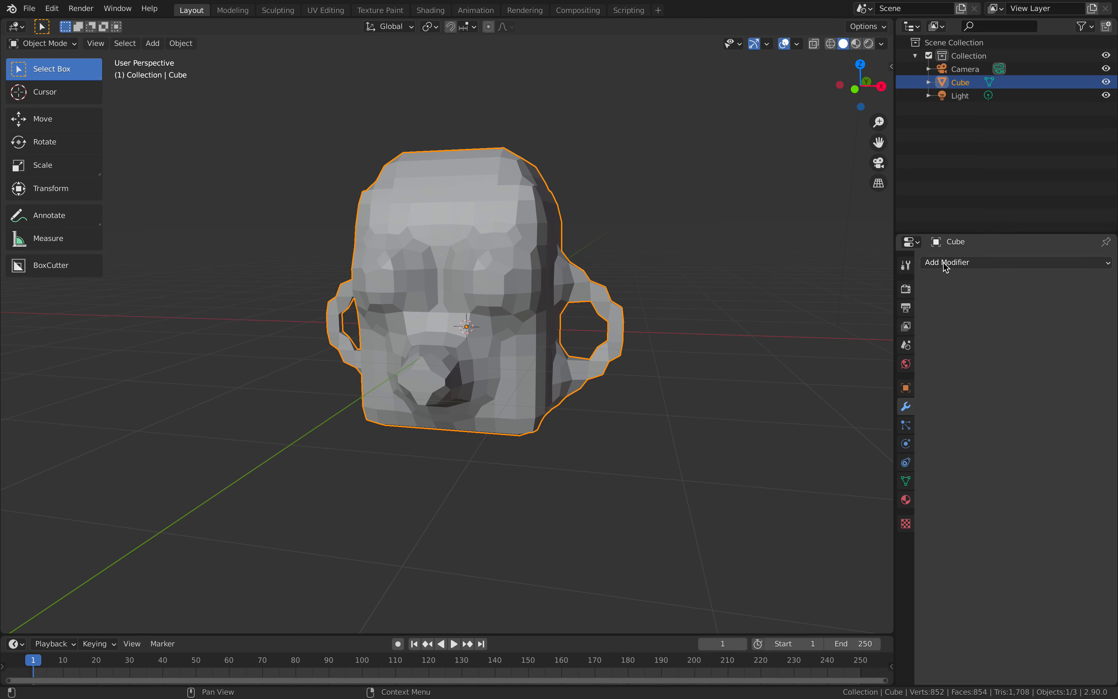
{"action": "left_click", "coordinate": [953, 264]}
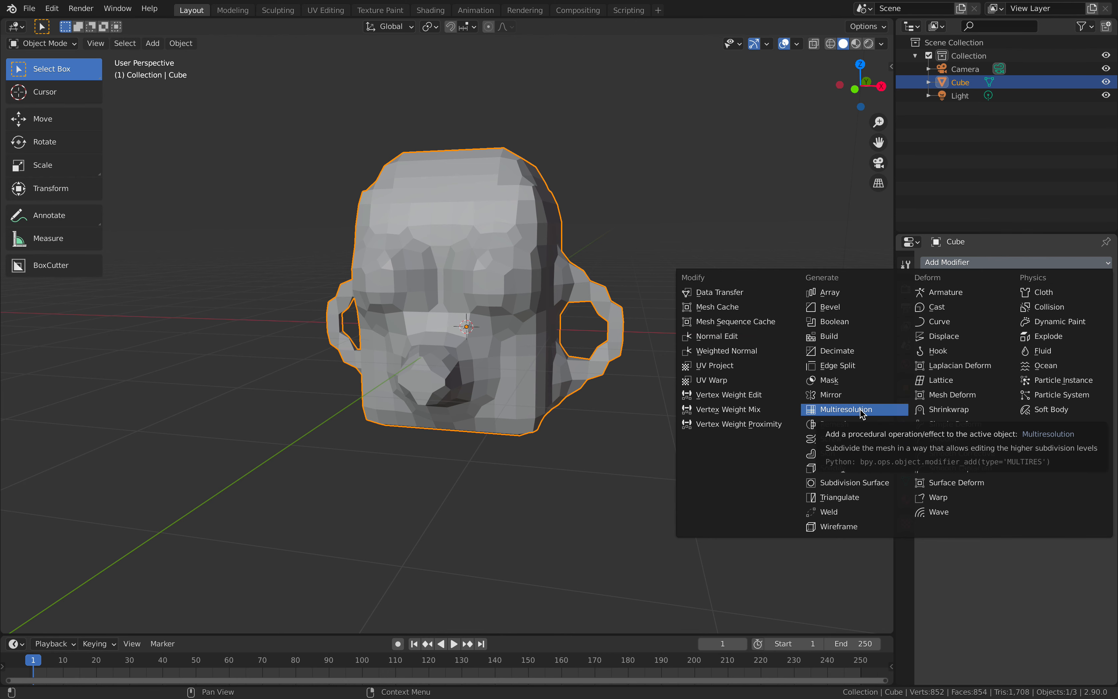
{"action": "left_click", "coordinate": [861, 409]}
{"action": "left_click", "coordinate": [970, 388]}
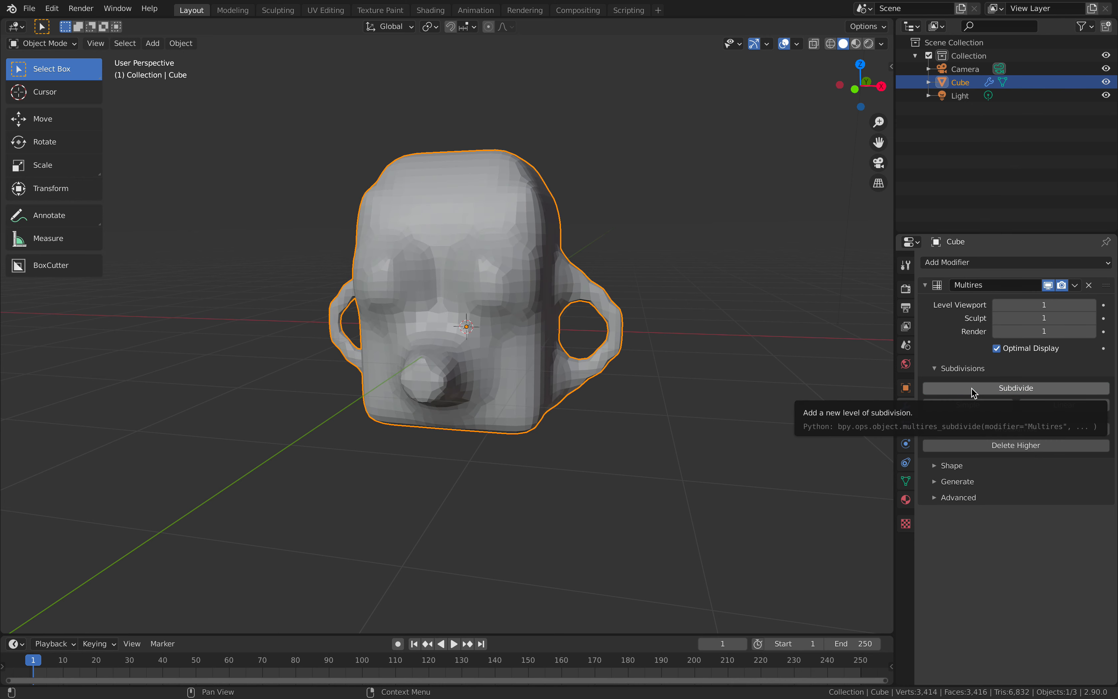
{"action": "left_click", "coordinate": [974, 392]}
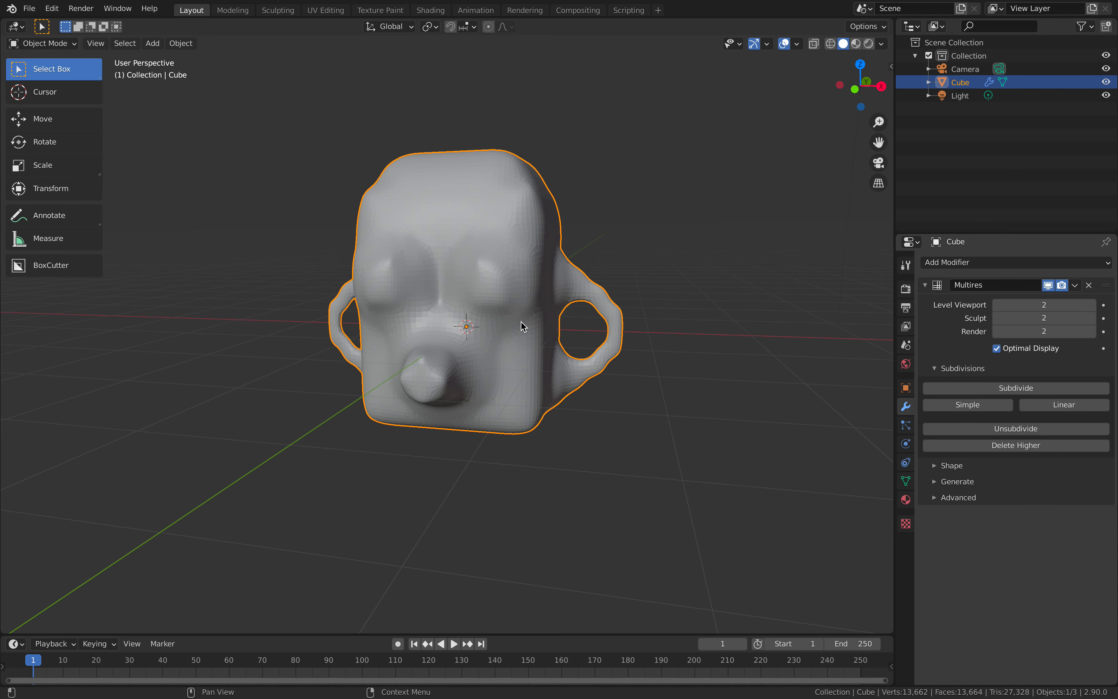
{"action": "mouse_move", "coordinate": [631, 287]}
{"action": "middle_mouse_down"}
{"action": "mouse_move", "coordinate": [503, 278]}
{"action": "mouse_move", "coordinate": [621, 265]}
{"action": "mouse_move", "coordinate": [649, 285]}
{"action": "mouse_move", "coordinate": [564, 294]}
{"action": "mouse_move", "coordinate": [539, 374]}
{"action": "mouse_move", "coordinate": [641, 317]}
{"action": "mouse_move", "coordinate": [689, 312]}
{"action": "middle_mouse_up"}
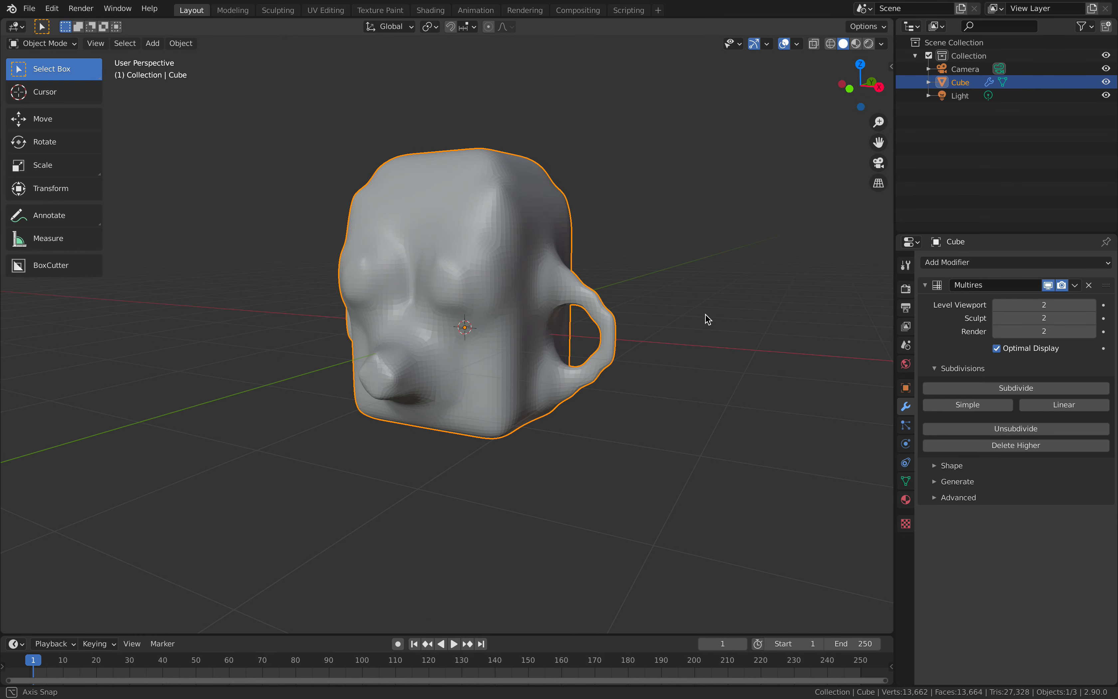
Step: Add a Displace modifier, place it before the Multires modifier, and set its strength to 0.220
{"action": "left_click", "coordinate": [990, 262]}
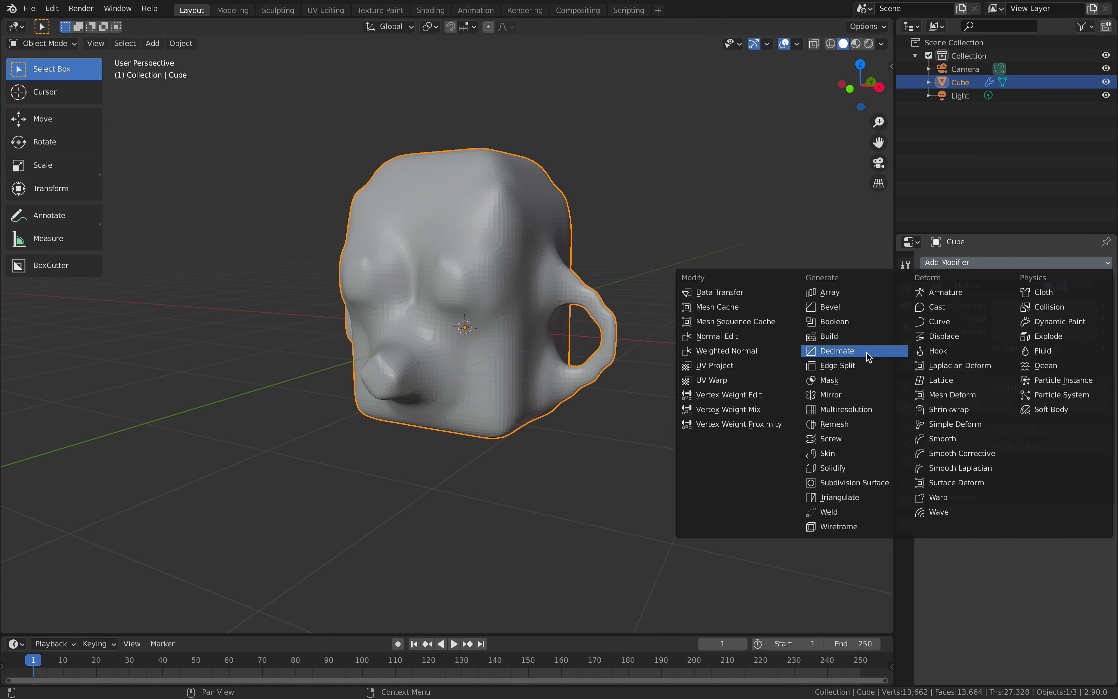
{"action": "left_click", "coordinate": [944, 336]}
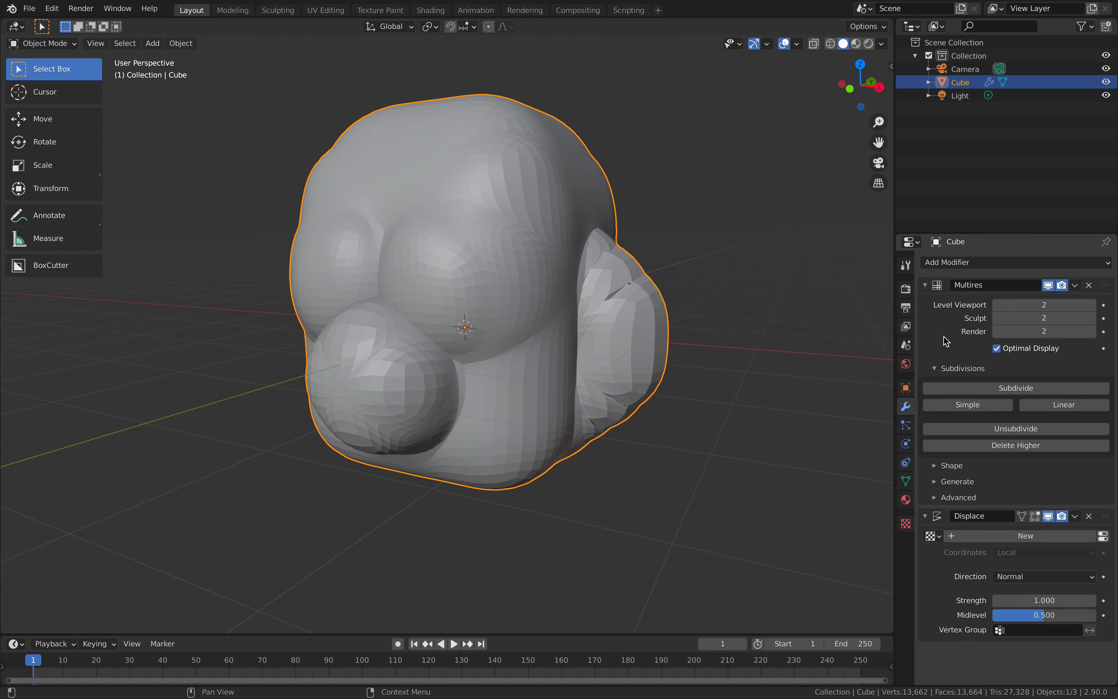
{"action": "left_click_drag", "start_coordinate": [1104, 523], "coordinate": [1096, 284]}
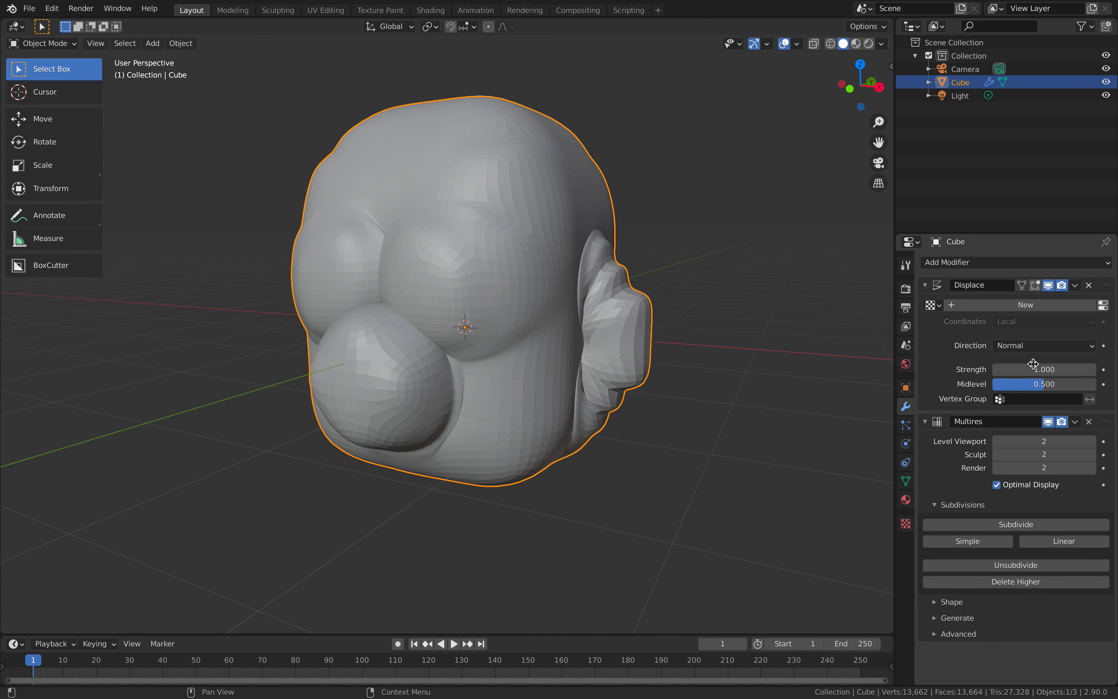
{"action": "left_click_drag", "start_coordinate": [1035, 369], "coordinate": [938, 368]}
{"action": "middle_click_drag", "start_coordinate": [746, 341], "coordinate": [738, 385]}
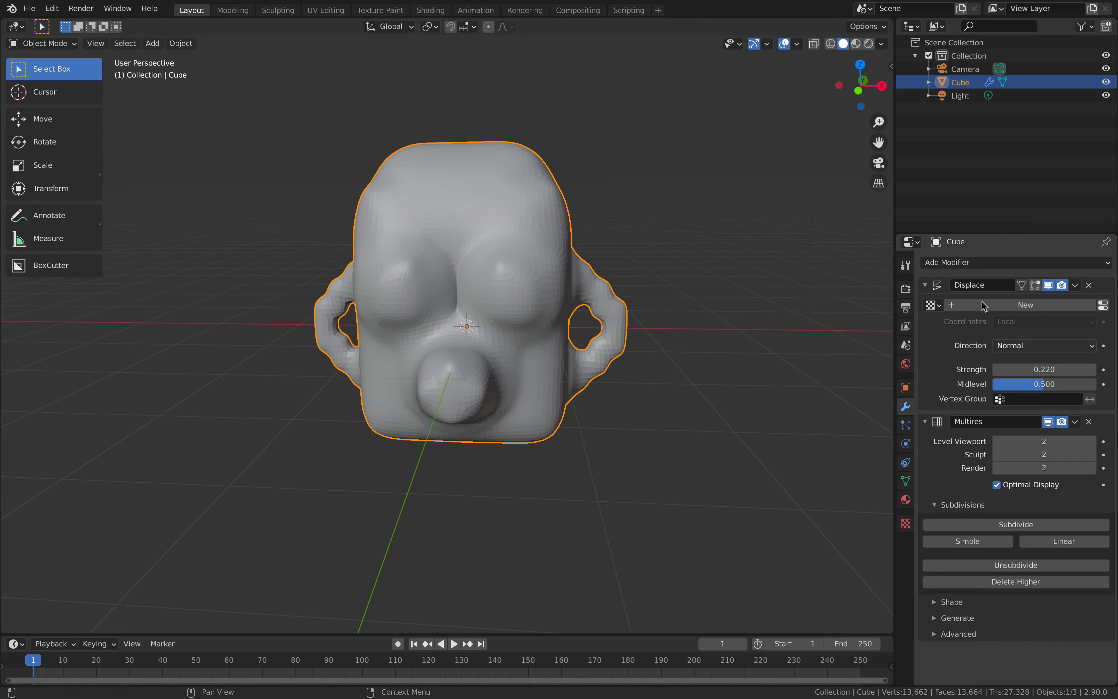
Step: Apply the Displace modifier to the head and save the file
{"action": "key", "text": "ctrl+a"}
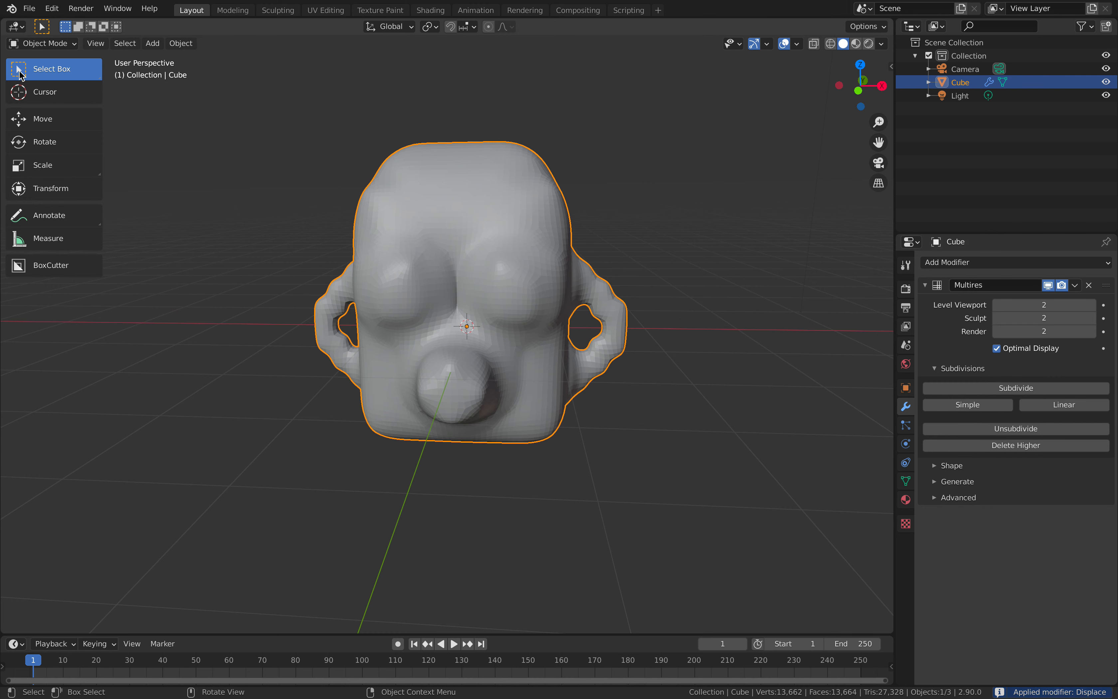
{"action": "left_click", "coordinate": [29, 10]}
{"action": "left_click", "coordinate": [48, 97]}
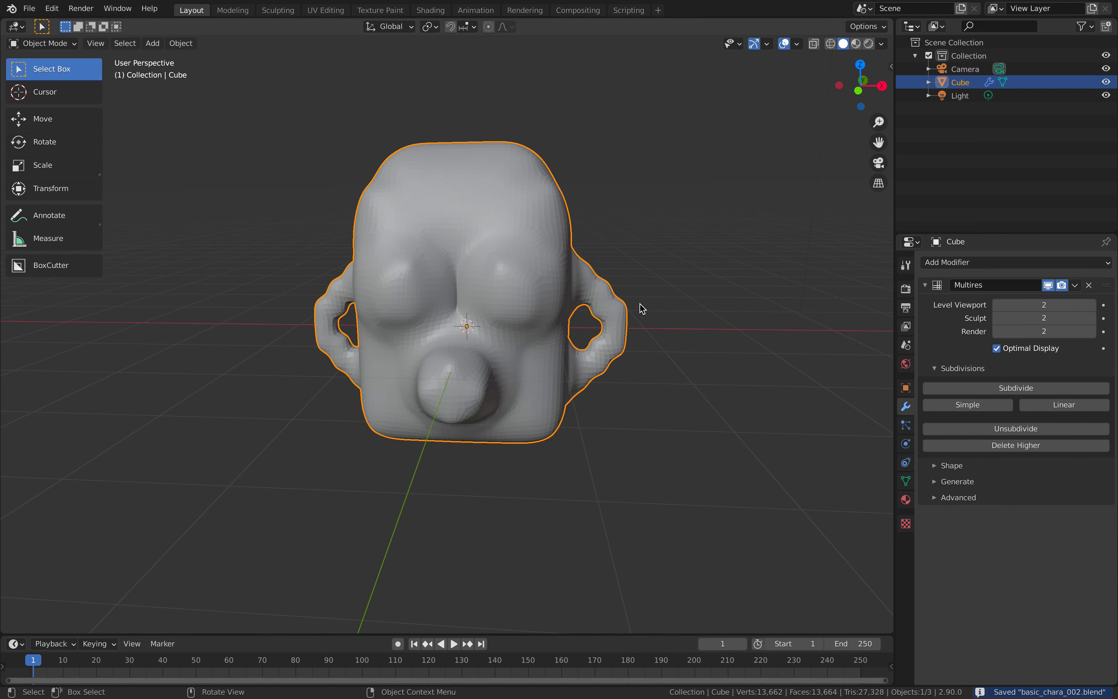
Step: Switch to Sculpt Mode and carve a wide smiling mouth below the nose with the Draw brush
{"action": "middle_click_drag", "start_coordinate": [398, 214], "coordinate": [391, 215]}
{"action": "left_click", "coordinate": [46, 42]}
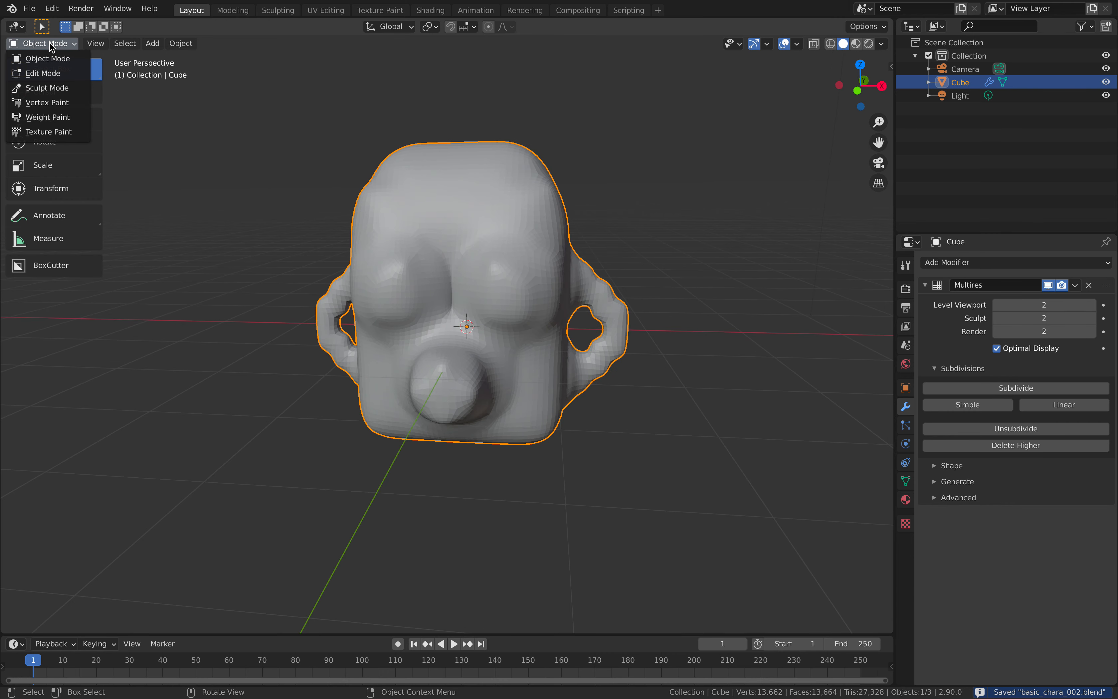
{"action": "left_click", "coordinate": [54, 94]}
{"action": "middle_click_drag", "start_coordinate": [468, 214], "coordinate": [516, 268]}
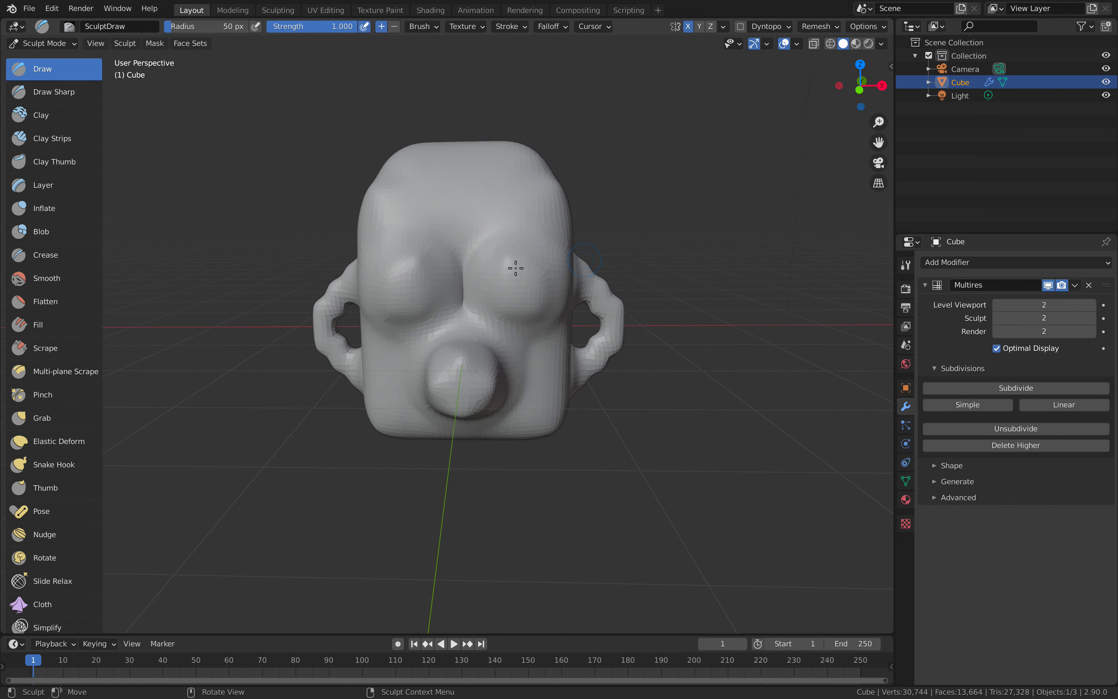
{"action": "scroll", "coordinate": [517, 280], "scroll_direction": "up", "scroll_amount": 1}
{"action": "middle_click_drag", "start_coordinate": [544, 342], "coordinate": [542, 369]}
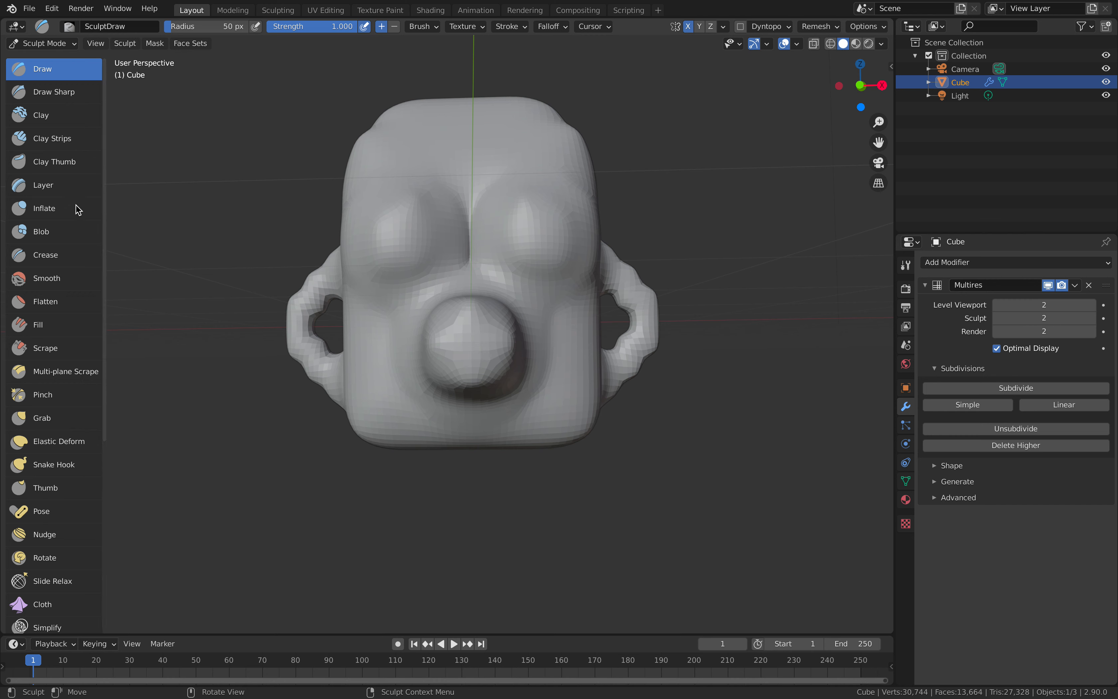
{"action": "mouse_move", "coordinate": [469, 419]}
{"action": "left_mouse_down"}
{"action": "mouse_move", "coordinate": [556, 406]}
{"action": "mouse_move", "coordinate": [572, 367]}
{"action": "mouse_move", "coordinate": [520, 413]}
{"action": "mouse_move", "coordinate": [478, 425]}
{"action": "left_mouse_up"}
{"action": "middle_click_drag", "start_coordinate": [536, 419], "coordinate": [538, 378]}
{"action": "mouse_move", "coordinate": [542, 374]}
{"action": "left_mouse_down"}
{"action": "mouse_move", "coordinate": [476, 395]}
{"action": "mouse_move", "coordinate": [553, 358]}
{"action": "mouse_move", "coordinate": [532, 387]}
{"action": "mouse_move", "coordinate": [499, 401]}
{"action": "mouse_move", "coordinate": [539, 372]}
{"action": "mouse_move", "coordinate": [473, 385]}
{"action": "mouse_move", "coordinate": [501, 397]}
{"action": "mouse_move", "coordinate": [563, 352]}
{"action": "mouse_move", "coordinate": [510, 390]}
{"action": "mouse_move", "coordinate": [476, 398]}
{"action": "left_mouse_up"}
{"action": "middle_click_drag", "start_coordinate": [494, 366], "coordinate": [482, 360]}
{"action": "mouse_move", "coordinate": [483, 360]}
{"action": "left_mouse_down"}
{"action": "mouse_move", "coordinate": [531, 334]}
{"action": "mouse_move", "coordinate": [576, 334]}
{"action": "mouse_move", "coordinate": [584, 353]}
{"action": "mouse_move", "coordinate": [572, 380]}
{"action": "mouse_move", "coordinate": [456, 404]}
{"action": "mouse_move", "coordinate": [545, 393]}
{"action": "mouse_move", "coordinate": [570, 369]}
{"action": "mouse_move", "coordinate": [562, 333]}
{"action": "left_mouse_up"}
Step: Sculpt recessed eyes with upper lids and raised eyebrows above them, using the mirrored Draw brush
{"action": "middle_click_drag", "start_coordinate": [532, 250], "coordinate": [534, 227]}
{"action": "mouse_move", "coordinate": [527, 241]}
{"action": "left_mouse_down"}
{"action": "mouse_move", "coordinate": [525, 228]}
{"action": "mouse_move", "coordinate": [512, 234]}
{"action": "mouse_move", "coordinate": [527, 258]}
{"action": "mouse_move", "coordinate": [536, 229]}
{"action": "mouse_move", "coordinate": [510, 231]}
{"action": "mouse_move", "coordinate": [527, 194]}
{"action": "mouse_move", "coordinate": [536, 198]}
{"action": "left_mouse_up"}
{"action": "middle_click_drag", "start_coordinate": [483, 297], "coordinate": [494, 186]}
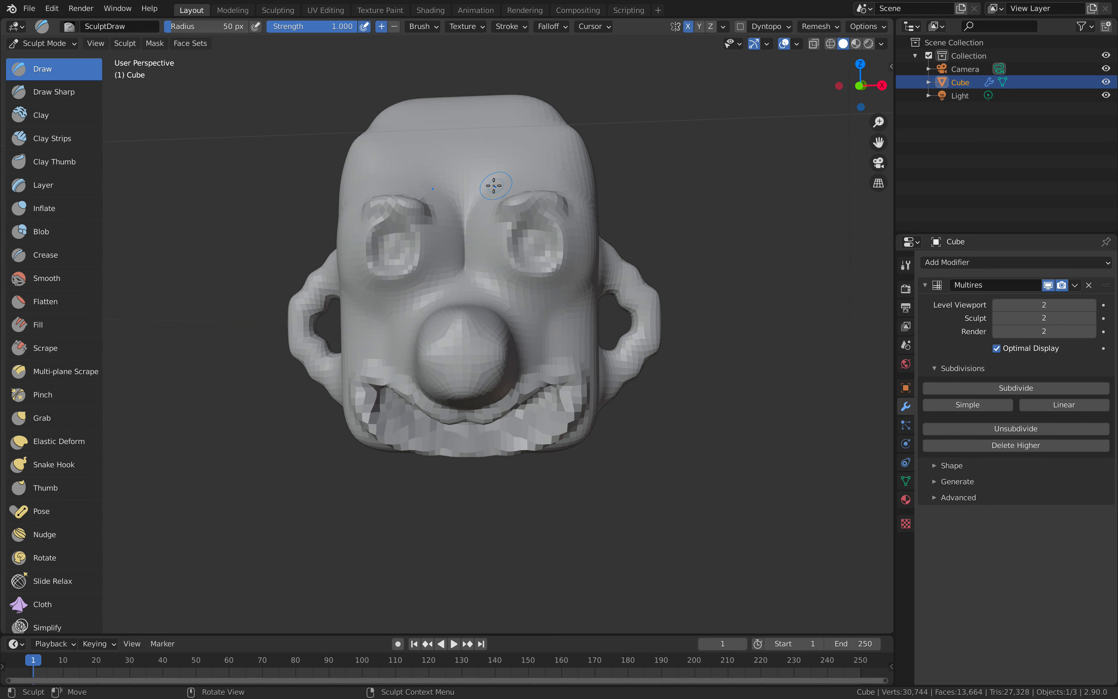
{"action": "mouse_move", "coordinate": [491, 186]}
{"action": "left_mouse_down"}
{"action": "mouse_move", "coordinate": [534, 163]}
{"action": "mouse_move", "coordinate": [550, 171]}
{"action": "mouse_move", "coordinate": [518, 167]}
{"action": "mouse_move", "coordinate": [517, 212]}
{"action": "mouse_move", "coordinate": [543, 210]}
{"action": "mouse_move", "coordinate": [514, 214]}
{"action": "mouse_move", "coordinate": [543, 163]}
{"action": "mouse_move", "coordinate": [561, 172]}
{"action": "mouse_move", "coordinate": [509, 166]}
{"action": "mouse_move", "coordinate": [494, 179]}
{"action": "left_mouse_up"}
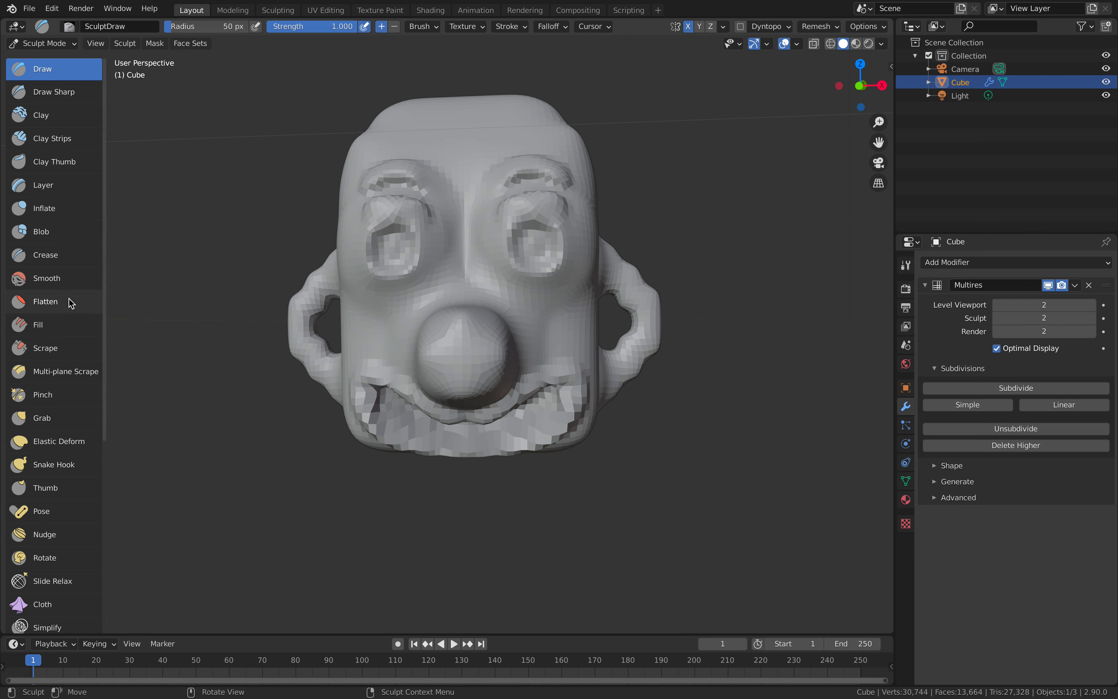
Step: Sculpt along the ear with the Draw brush to thicken its loop and lobe
{"action": "scroll", "coordinate": [489, 294], "scroll_direction": "up", "scroll_amount": 1}
{"action": "mouse_move", "coordinate": [493, 308]}
{"action": "middle_mouse_down"}
{"action": "mouse_move", "coordinate": [542, 306]}
{"action": "mouse_move", "coordinate": [564, 289]}
{"action": "middle_mouse_up"}
{"action": "left_click_drag", "start_coordinate": [676, 275], "coordinate": [671, 259]}
{"action": "mouse_move", "coordinate": [678, 277]}
{"action": "left_mouse_down"}
{"action": "mouse_move", "coordinate": [696, 319]}
{"action": "mouse_move", "coordinate": [689, 341]}
{"action": "mouse_move", "coordinate": [666, 352]}
{"action": "left_mouse_up"}
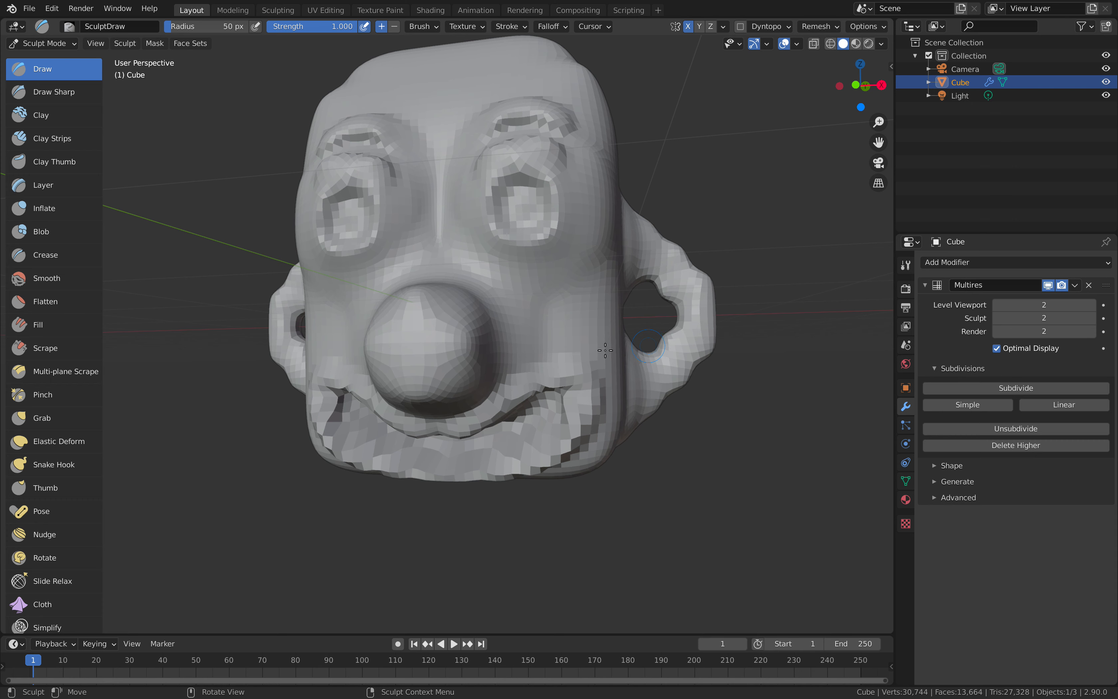
{"action": "middle_click_drag", "start_coordinate": [605, 351], "coordinate": [587, 353]}
Step: Rework the mouth with added and carved Draw strokes, forming a narrower grin with lips and teeth
{"action": "scroll", "coordinate": [559, 372], "scroll_direction": "down", "scroll_amount": 4}
{"action": "mouse_move", "coordinate": [497, 256]}
{"action": "middle_mouse_down"}
{"action": "mouse_move", "coordinate": [484, 235]}
{"action": "mouse_move", "coordinate": [494, 239]}
{"action": "middle_mouse_up"}
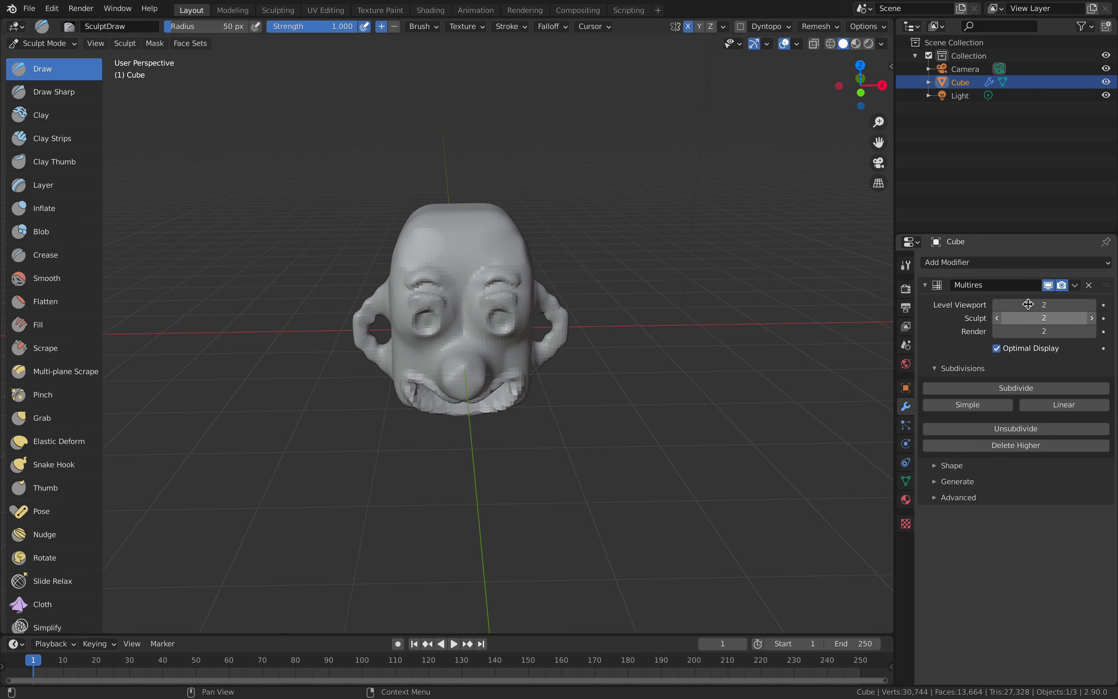
{"action": "middle_click_drag", "start_coordinate": [596, 277], "coordinate": [594, 268]}
{"action": "scroll", "coordinate": [601, 275], "scroll_direction": "up", "scroll_amount": 2}
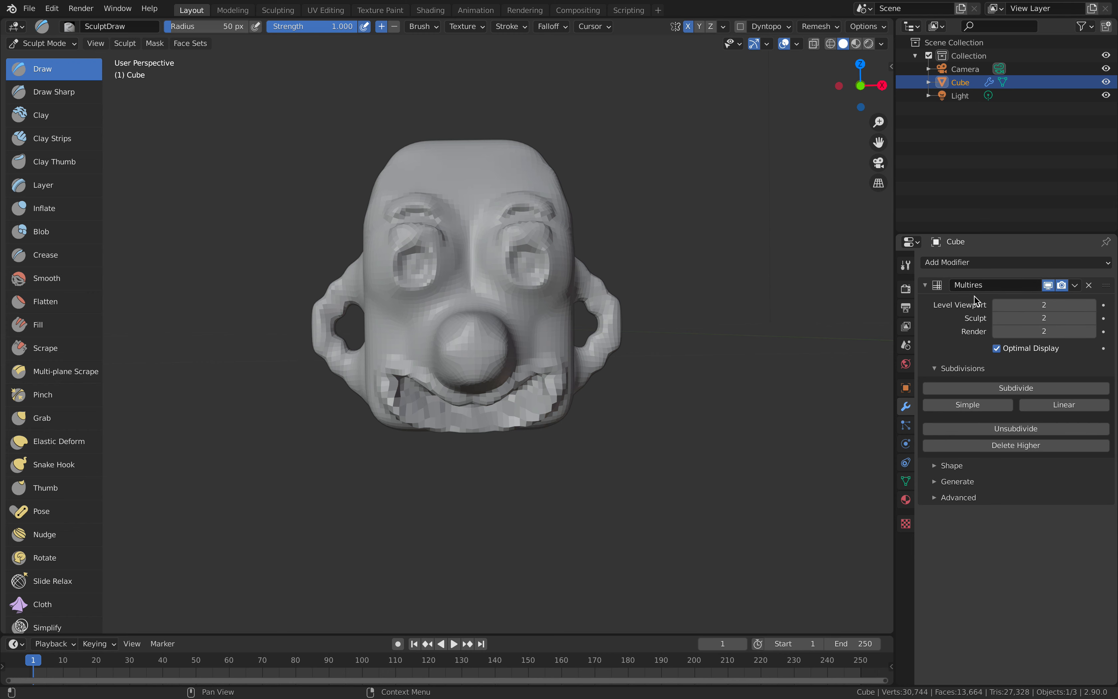
{"action": "middle_click_drag", "start_coordinate": [541, 387], "coordinate": [539, 360]}
{"action": "mouse_move", "coordinate": [523, 347]}
{"action": "left_mouse_down"}
{"action": "mouse_move", "coordinate": [544, 342]}
{"action": "mouse_move", "coordinate": [556, 360]}
{"action": "mouse_move", "coordinate": [545, 386]}
{"action": "mouse_move", "coordinate": [484, 406]}
{"action": "mouse_move", "coordinate": [551, 368]}
{"action": "left_mouse_up"}
{"action": "mouse_move", "coordinate": [553, 363]}
{"action": "middle_mouse_down"}
{"action": "mouse_move", "coordinate": [550, 374]}
{"action": "mouse_move", "coordinate": [545, 318]}
{"action": "mouse_move", "coordinate": [503, 324]}
{"action": "mouse_move", "coordinate": [512, 294]}
{"action": "mouse_move", "coordinate": [484, 306]}
{"action": "middle_mouse_up"}
{"action": "scroll", "coordinate": [479, 315], "scroll_direction": "up", "scroll_amount": 1}
{"action": "left_click_drag", "start_coordinate": [477, 308], "coordinate": [480, 294], "text": "ctrl"}
{"action": "middle_click_drag", "start_coordinate": [499, 285], "coordinate": [237, 167]}
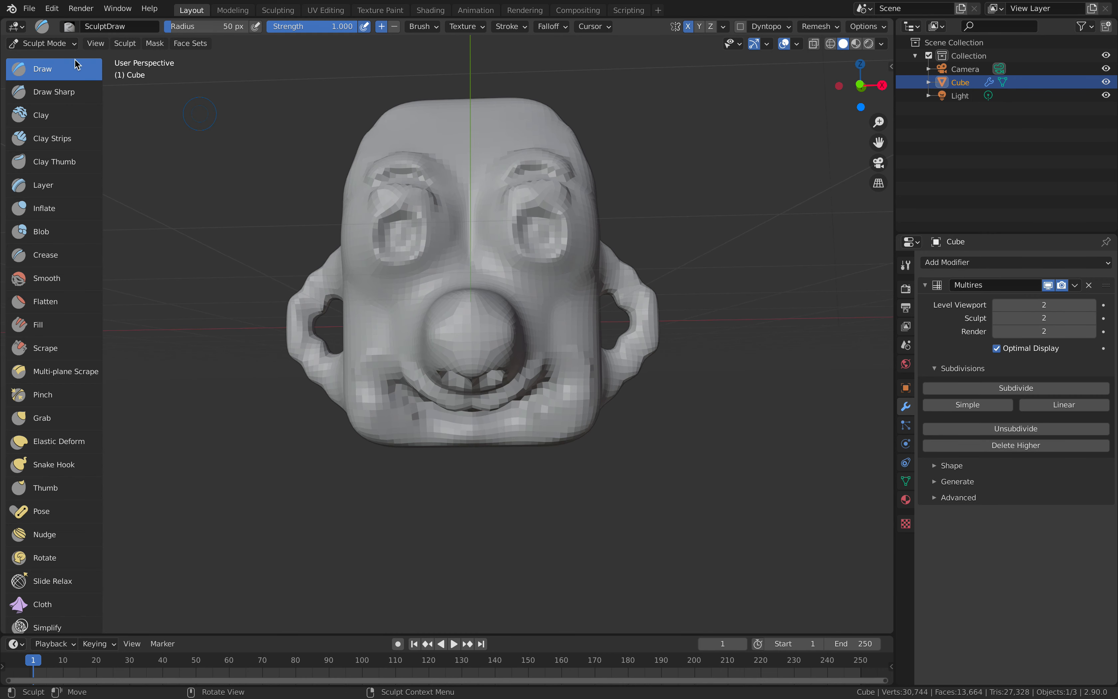
Step: Sculpt a row of raised hair tufts across the top of the forehead with the Draw brush
{"action": "left_click", "coordinate": [56, 45]}
{"action": "middle_click_drag", "start_coordinate": [485, 179], "coordinate": [467, 246]}
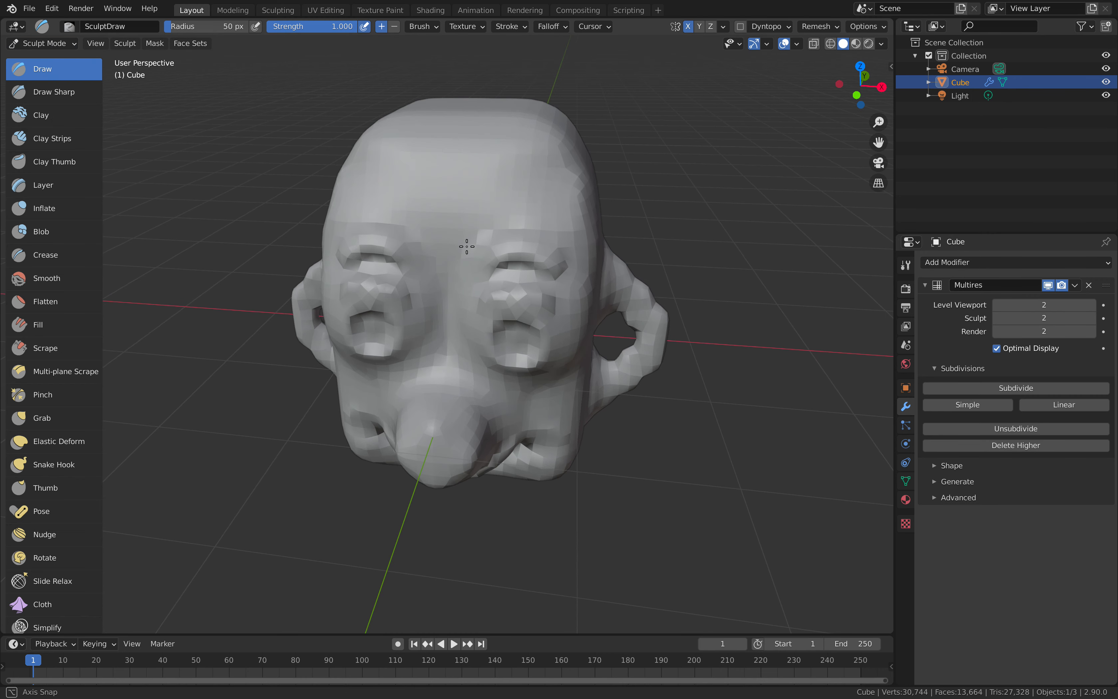
{"action": "scroll", "coordinate": [466, 246], "scroll_direction": "down", "scroll_amount": 2}
{"action": "left_click_drag", "start_coordinate": [481, 208], "coordinate": [488, 213]}
{"action": "middle_click_drag", "start_coordinate": [515, 208], "coordinate": [490, 189]}
{"action": "left_click_drag", "start_coordinate": [486, 193], "coordinate": [484, 195]}
{"action": "left_click_drag", "start_coordinate": [462, 202], "coordinate": [512, 226]}
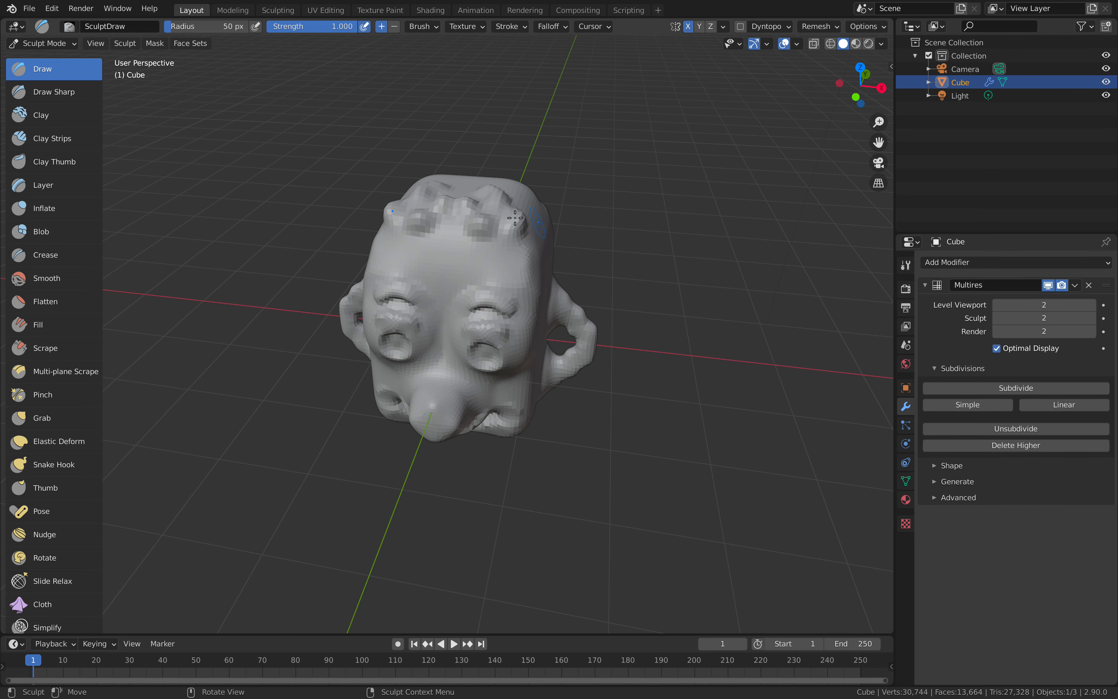
Step: Sculpt more raised hair tufts over the top and back of the head with the mirrored Draw brush
{"action": "middle_click_drag", "start_coordinate": [554, 222], "coordinate": [520, 215]}
{"action": "left_click_drag", "start_coordinate": [518, 216], "coordinate": [515, 211]}
{"action": "middle_click_drag", "start_coordinate": [504, 216], "coordinate": [433, 221]}
{"action": "left_click_drag", "start_coordinate": [475, 230], "coordinate": [475, 209]}
{"action": "middle_click_drag", "start_coordinate": [515, 227], "coordinate": [462, 248]}
{"action": "mouse_move", "coordinate": [463, 257]}
{"action": "left_mouse_down"}
{"action": "mouse_move", "coordinate": [427, 279]}
{"action": "mouse_move", "coordinate": [450, 236]}
{"action": "left_mouse_up"}
{"action": "left_click_drag", "start_coordinate": [441, 292], "coordinate": [443, 297]}
{"action": "mouse_move", "coordinate": [410, 287]}
{"action": "middle_mouse_down"}
{"action": "mouse_move", "coordinate": [567, 213]}
{"action": "mouse_move", "coordinate": [515, 211]}
{"action": "middle_mouse_up"}
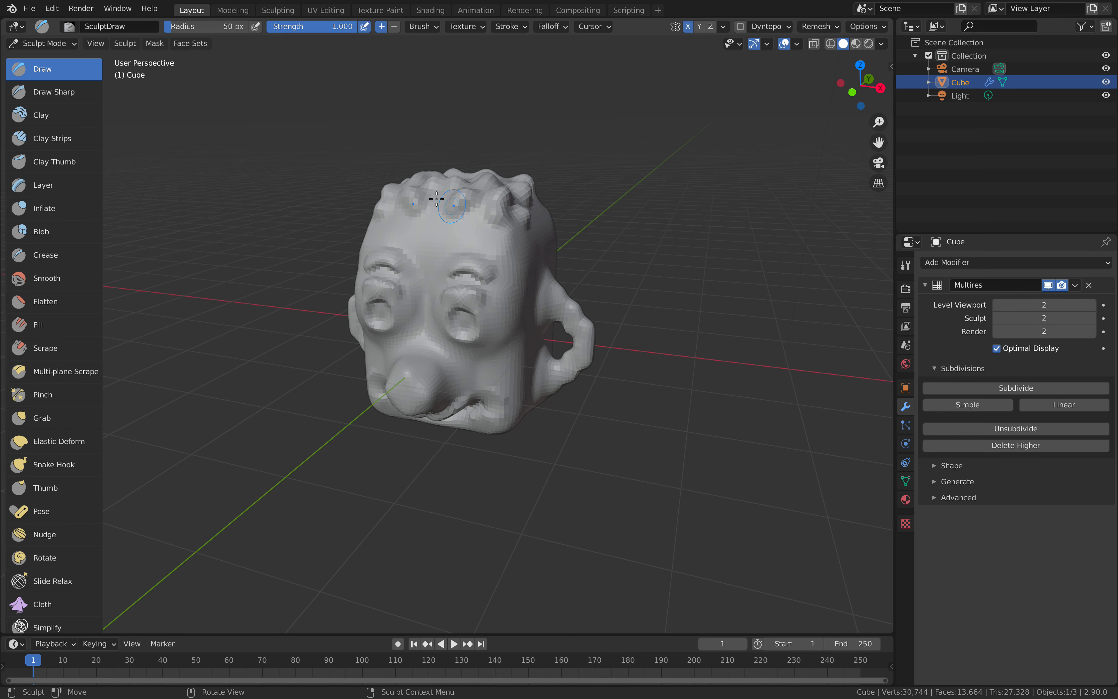
Step: Return the sculpted head from Sculpt Mode to Object Mode
{"action": "middle_click_drag", "start_coordinate": [559, 253], "coordinate": [571, 208]}
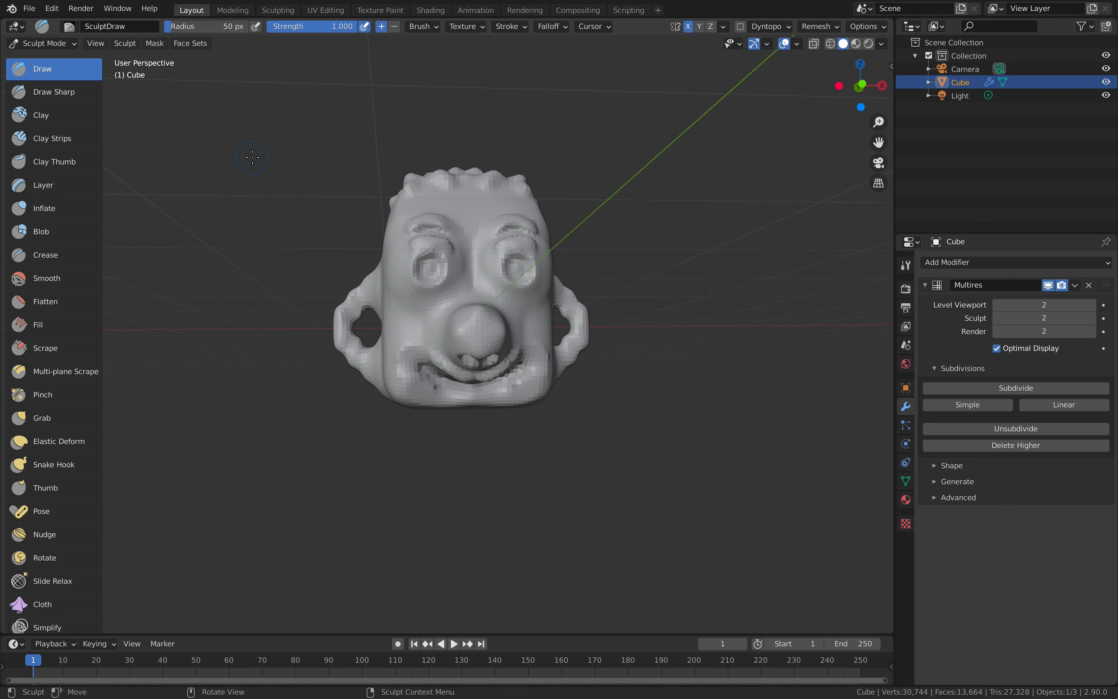
{"action": "left_click", "coordinate": [44, 43]}
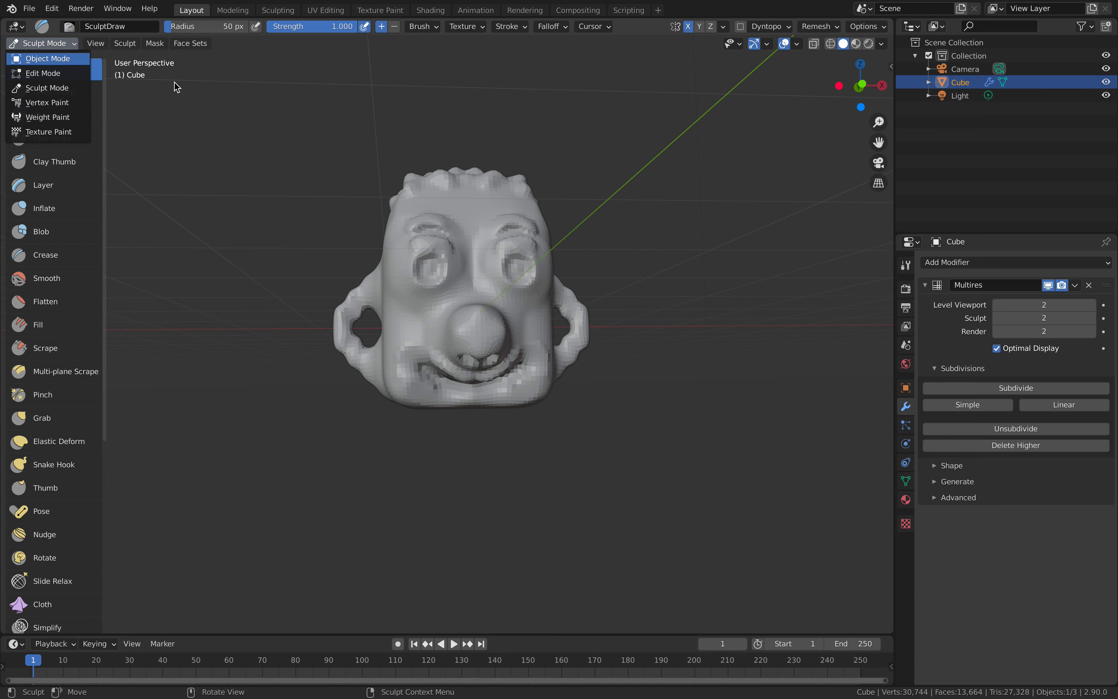
{"action": "left_click", "coordinate": [40, 62]}
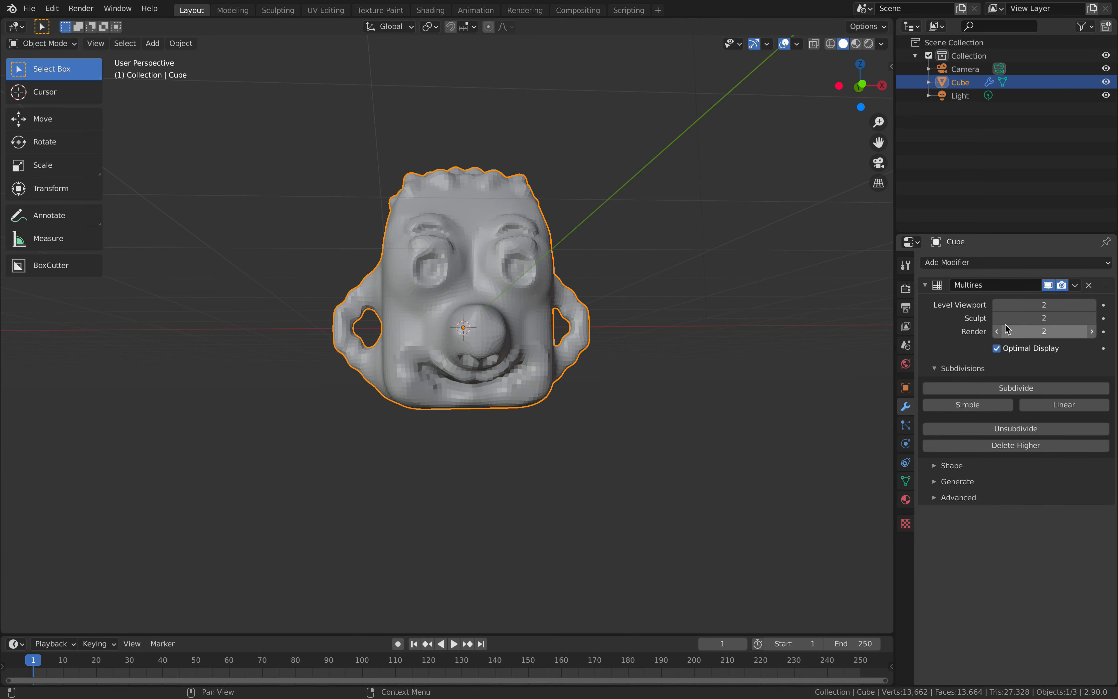
{"action": "middle_click_drag", "start_coordinate": [816, 355], "coordinate": [631, 367]}
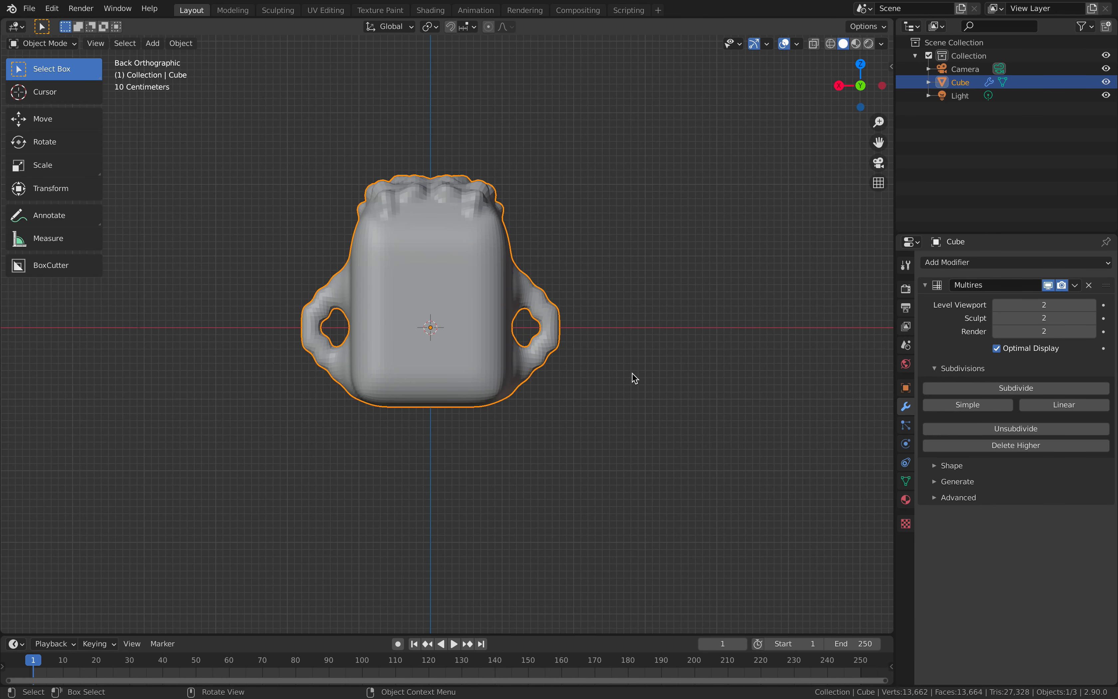
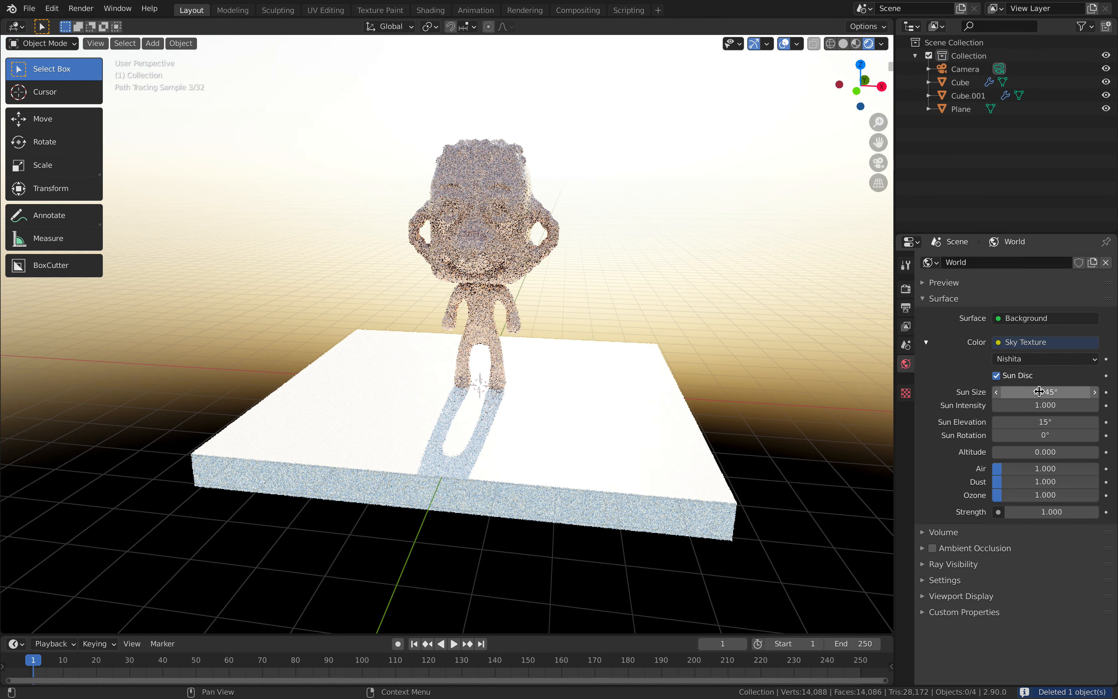
Step: Set the Nishita sky's sun size to 15.1° and its sun elevation to 13°
{"action": "mouse_move", "coordinate": [657, 356]}
{"action": "middle_mouse_down"}
{"action": "mouse_move", "coordinate": [388, 332]}
{"action": "mouse_move", "coordinate": [348, 300]}
{"action": "mouse_move", "coordinate": [294, 337]}
{"action": "mouse_move", "coordinate": [443, 346]}
{"action": "mouse_move", "coordinate": [412, 349]}
{"action": "middle_mouse_up"}
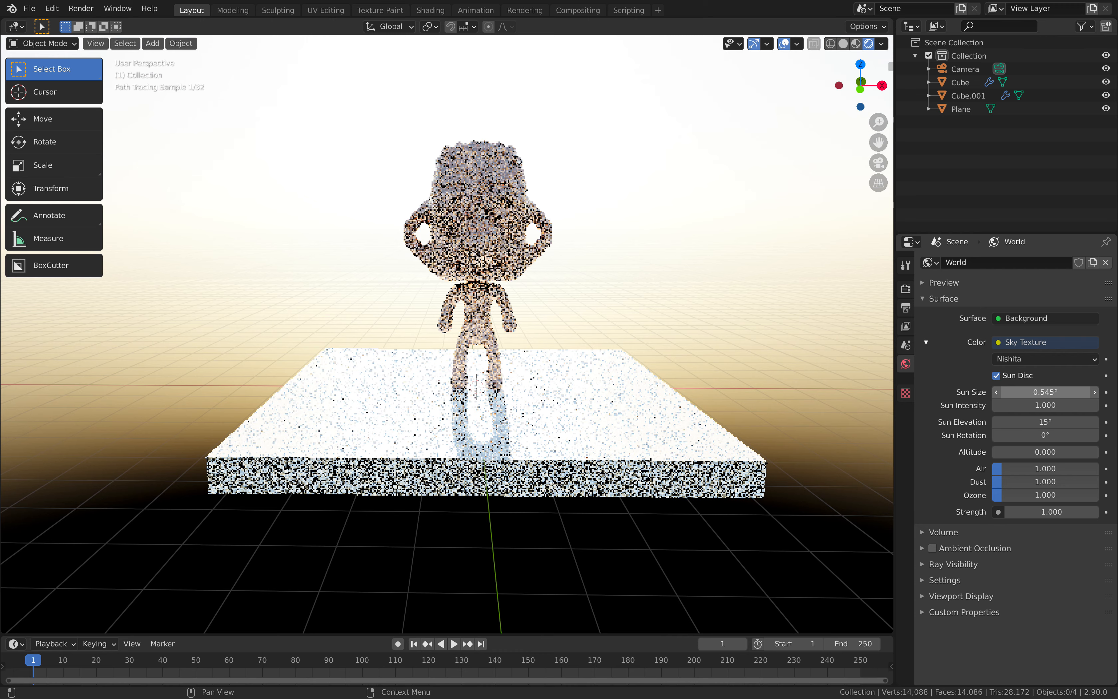
{"action": "left_click_drag", "start_coordinate": [1045, 391], "coordinate": [1053, 391]}
{"action": "mouse_move", "coordinate": [759, 324]}
{"action": "middle_mouse_down"}
{"action": "mouse_move", "coordinate": [418, 325]}
{"action": "mouse_move", "coordinate": [556, 317]}
{"action": "mouse_move", "coordinate": [475, 288]}
{"action": "mouse_move", "coordinate": [497, 282]}
{"action": "mouse_move", "coordinate": [306, 299]}
{"action": "mouse_move", "coordinate": [350, 300]}
{"action": "middle_mouse_up"}
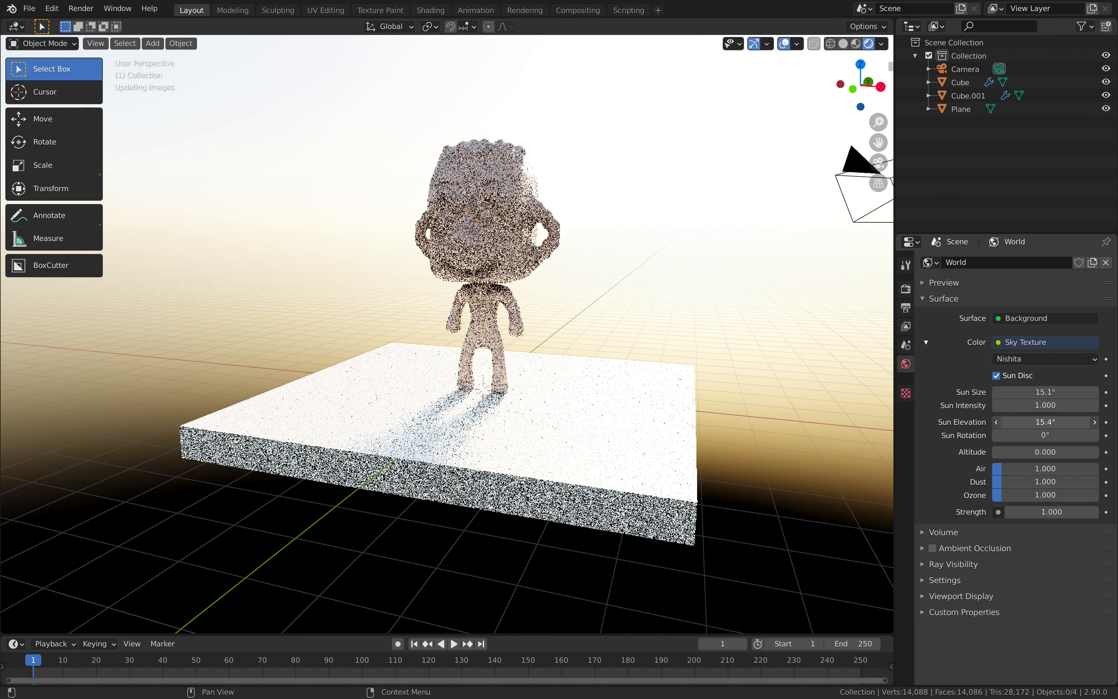
{"action": "left_click_drag", "start_coordinate": [1045, 421], "coordinate": [1021, 421]}
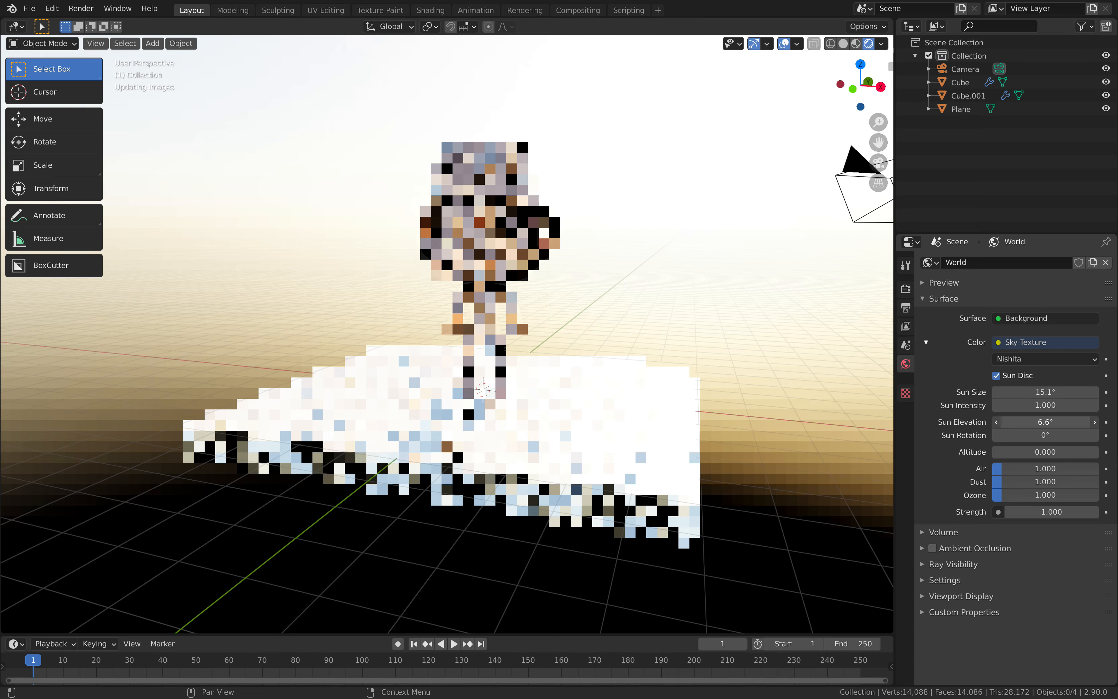
{"action": "left_click_drag", "start_coordinate": [1035, 422], "coordinate": [1045, 421]}
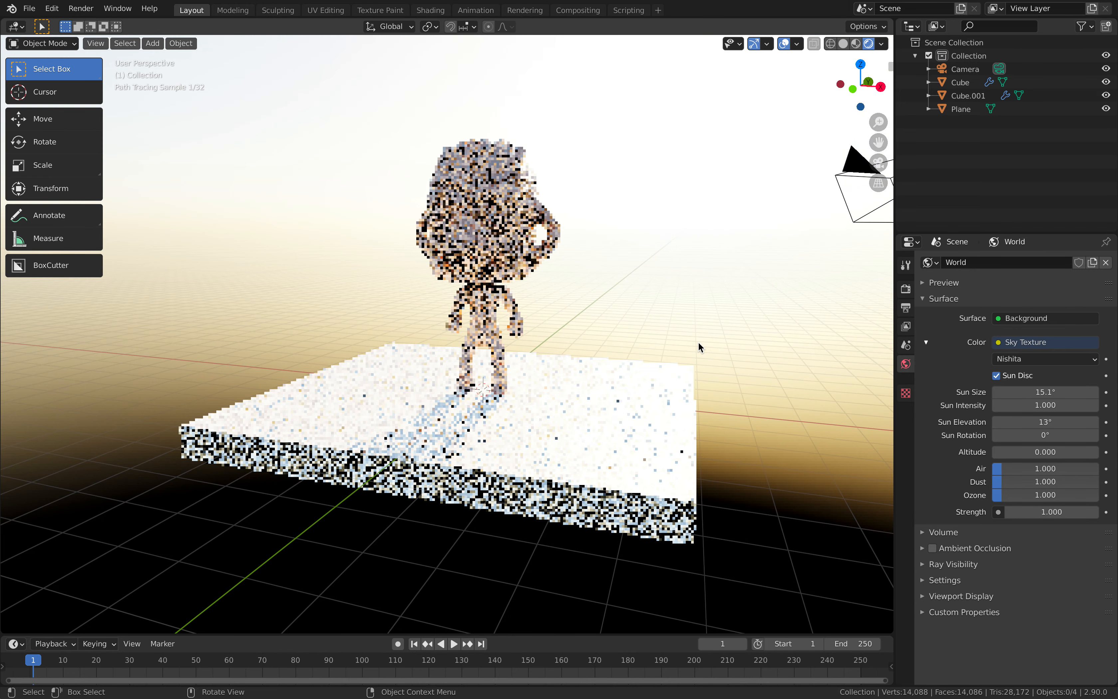
Step: Raise the sky texture's altitude to 9.6, inspect the sun from several angles, and save the file
{"action": "scroll", "coordinate": [700, 345], "scroll_direction": "down", "scroll_amount": 2}
{"action": "scroll", "coordinate": [702, 346], "scroll_direction": "down", "scroll_amount": 5}
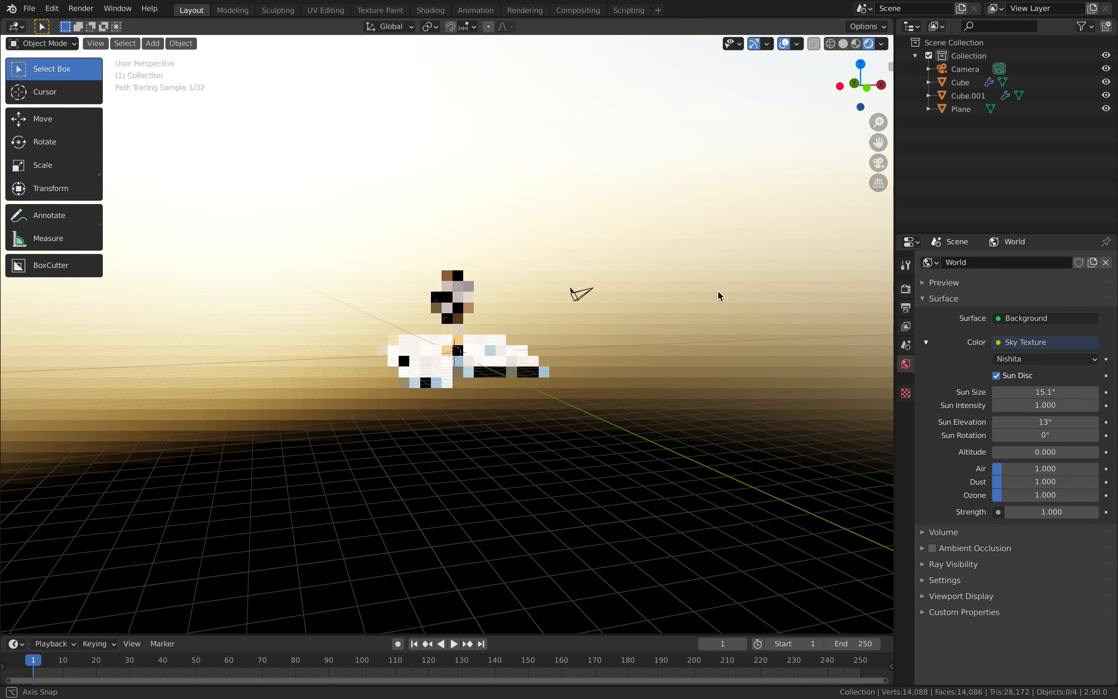
{"action": "middle_click_drag", "start_coordinate": [718, 291], "coordinate": [669, 322]}
{"action": "scroll", "coordinate": [670, 337], "scroll_direction": "up", "scroll_amount": 6}
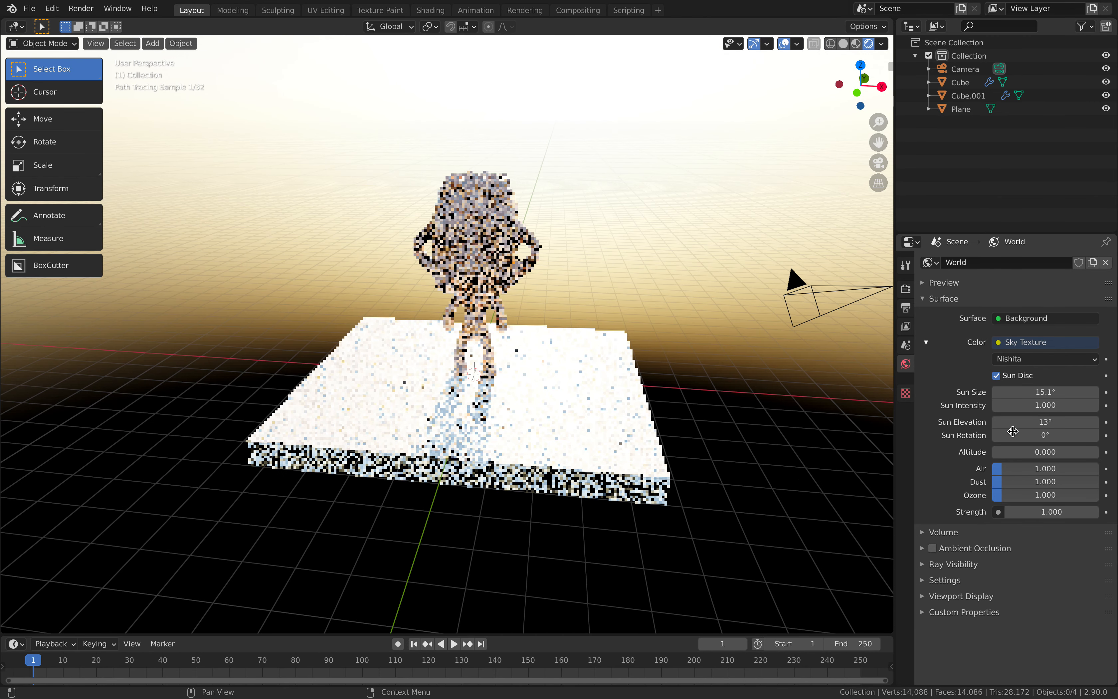
{"action": "left_click_drag", "start_coordinate": [1034, 454], "coordinate": [1045, 453]}
{"action": "middle_click_drag", "start_coordinate": [754, 329], "coordinate": [631, 274]}
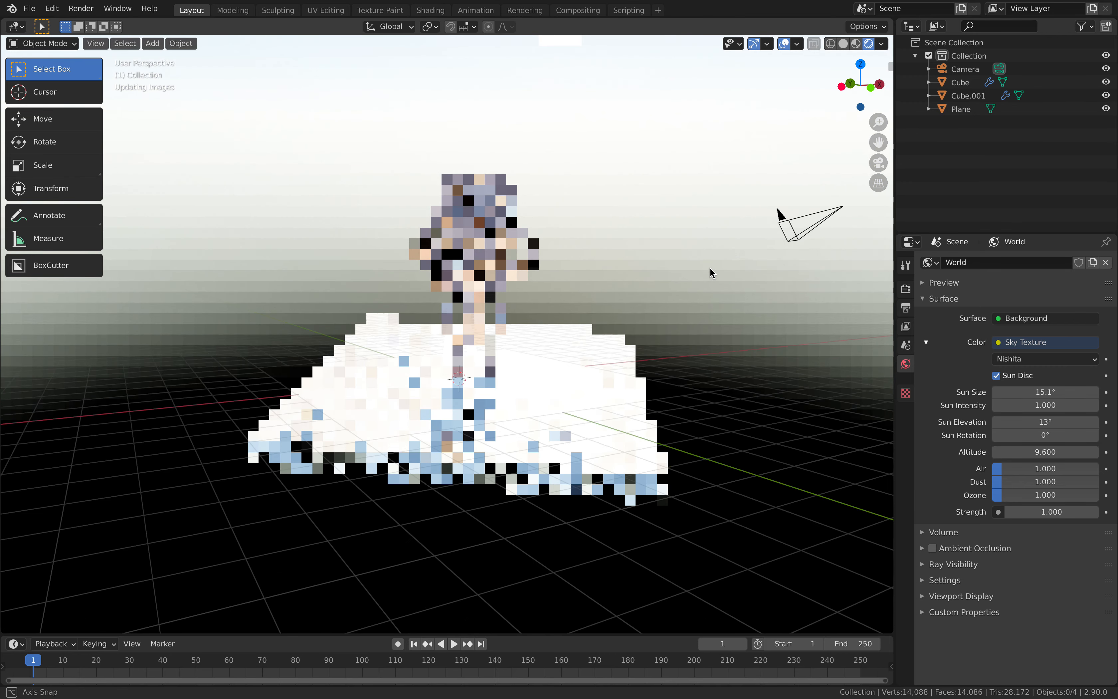
{"action": "middle_click_drag", "start_coordinate": [811, 272], "coordinate": [741, 312]}
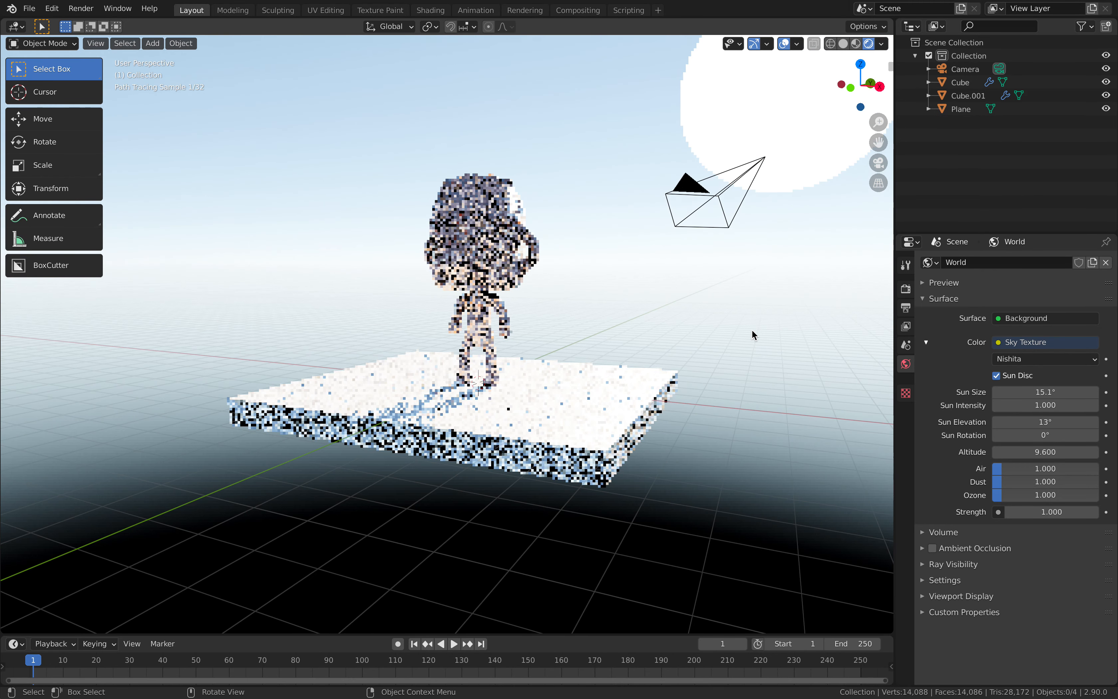
{"action": "middle_click_drag", "start_coordinate": [692, 237], "coordinate": [693, 278]}
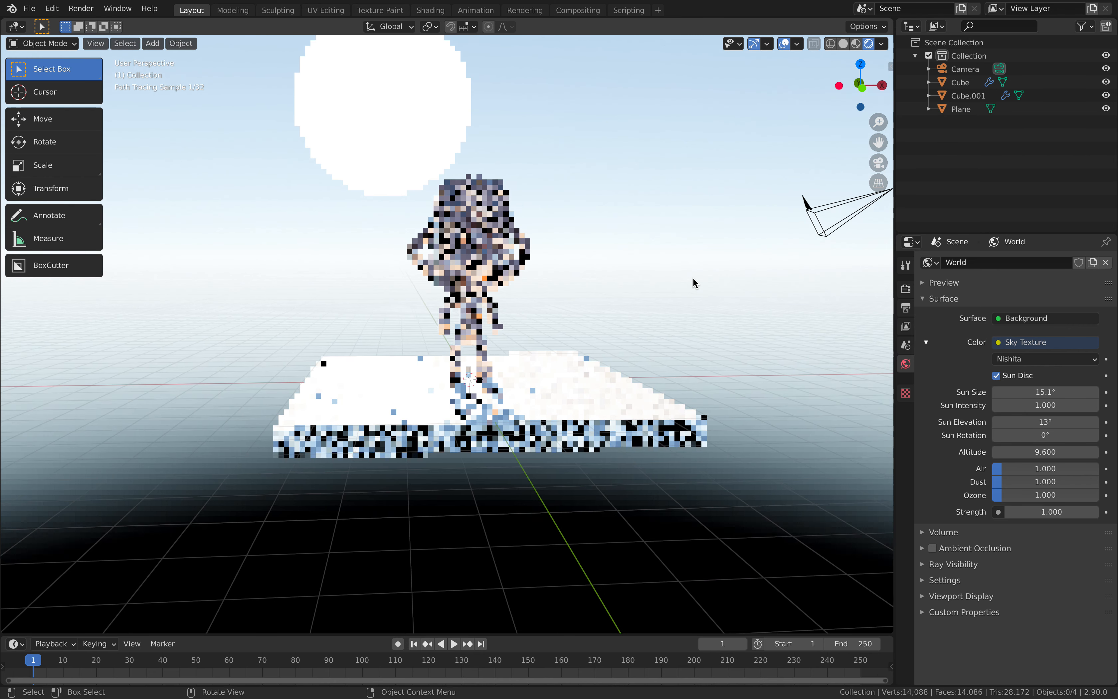
{"action": "key", "text": "ctrl+s"}
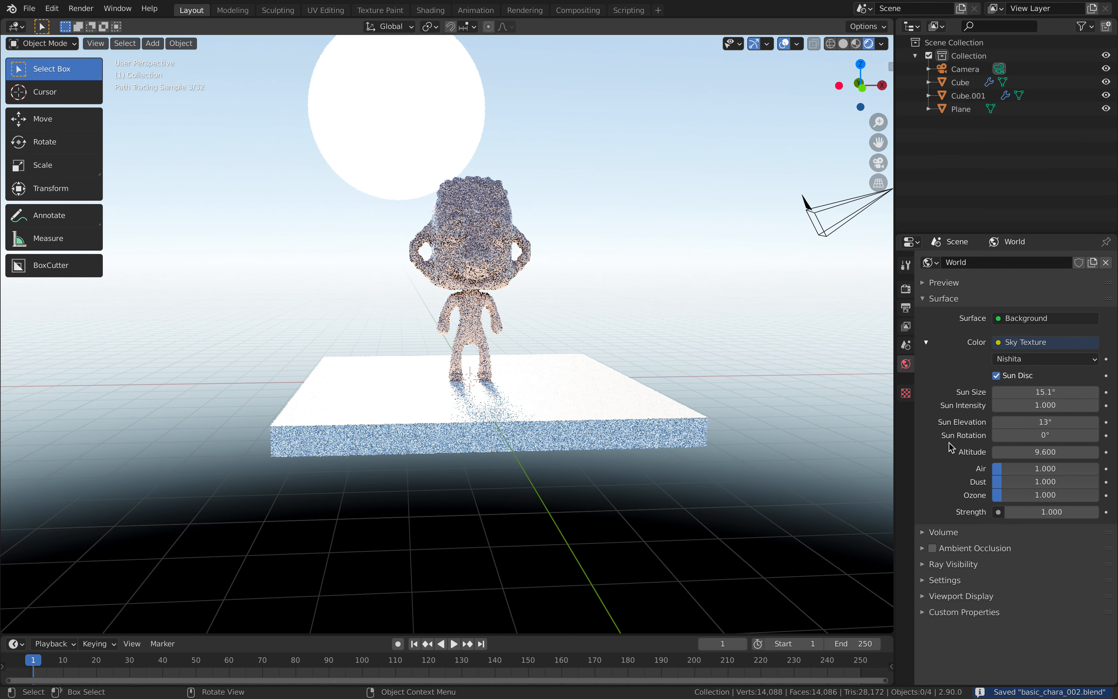
Step: Adjust the sky texture's altitude to 13.4, checking the sky around the character
{"action": "left_click_drag", "start_coordinate": [1040, 452], "coordinate": [1003, 452]}
{"action": "middle_click_drag", "start_coordinate": [646, 342], "coordinate": [682, 343]}
{"action": "left_click_drag", "start_coordinate": [1040, 452], "coordinate": [1046, 452]}
{"action": "middle_click_drag", "start_coordinate": [611, 317], "coordinate": [573, 315]}
{"action": "middle_click_drag", "start_coordinate": [356, 290], "coordinate": [373, 289]}
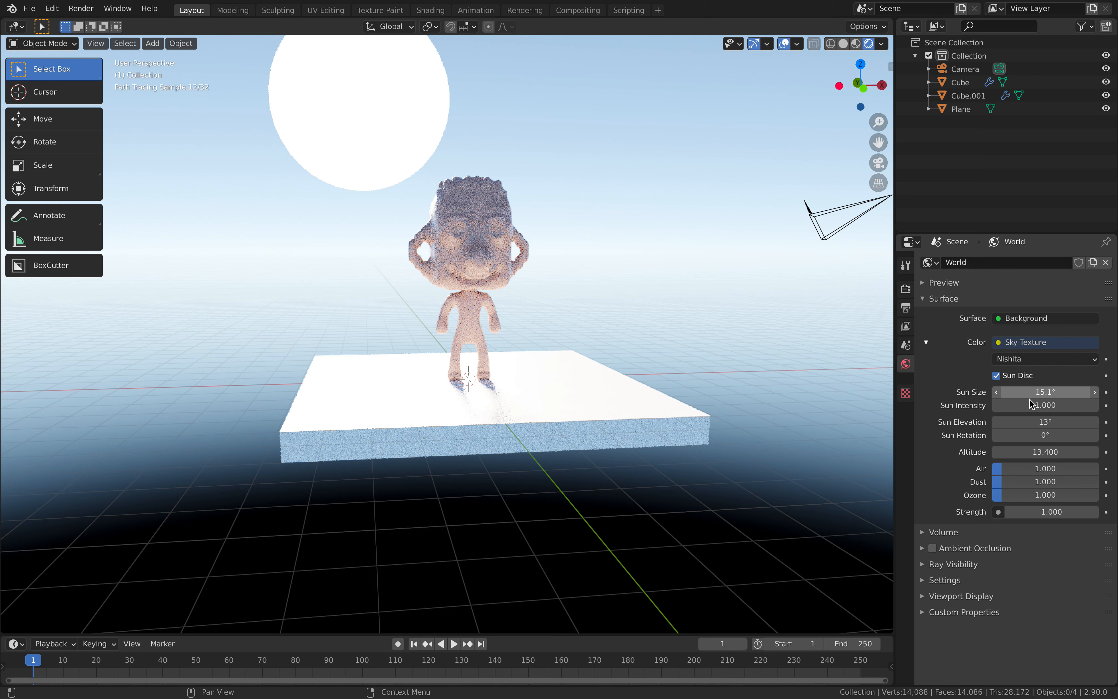
Step: Try a sun intensity of 0 and restore it to 1
{"action": "left_click_drag", "start_coordinate": [1034, 404], "coordinate": [1032, 405]}
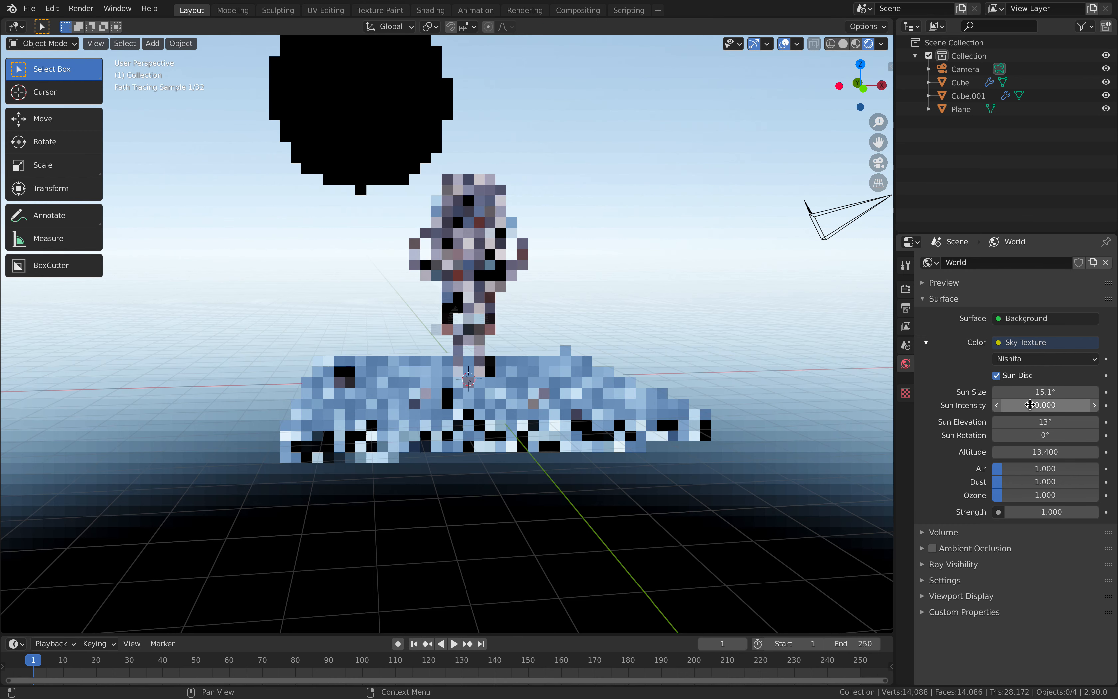
{"action": "left_click", "coordinate": [1034, 406]}
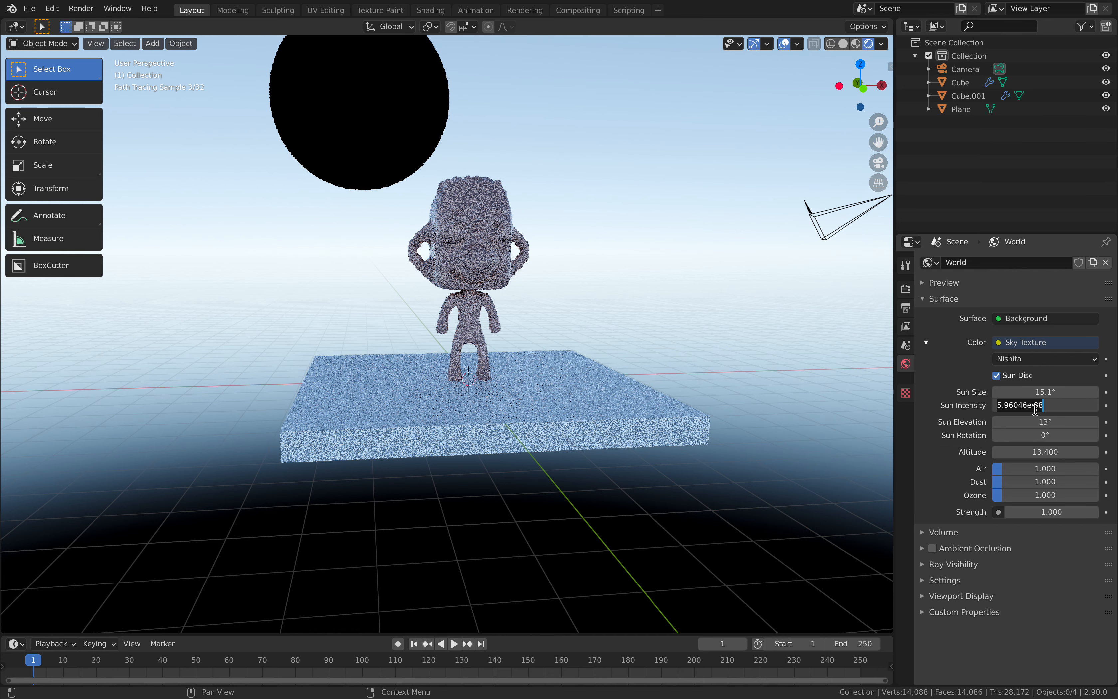
{"action": "type", "text": "1"}
{"action": "key", "text": "Return"}
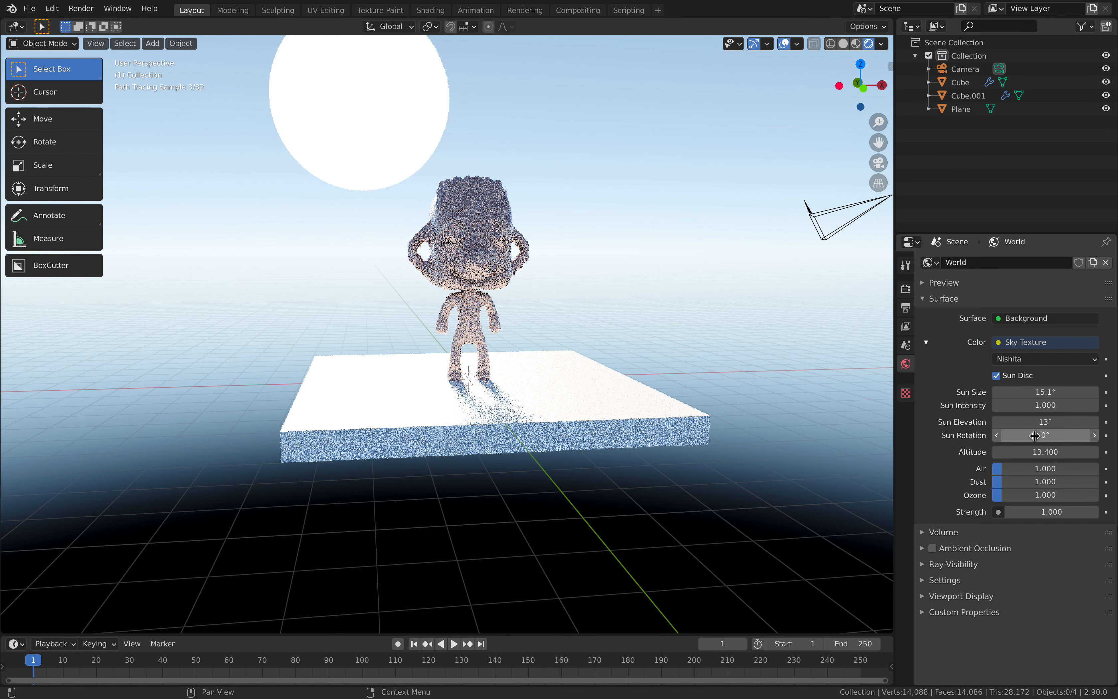
Step: Set the sky's sun size to 5° and its sun rotation to 30°
{"action": "middle_click_drag", "start_coordinate": [791, 406], "coordinate": [786, 408]}
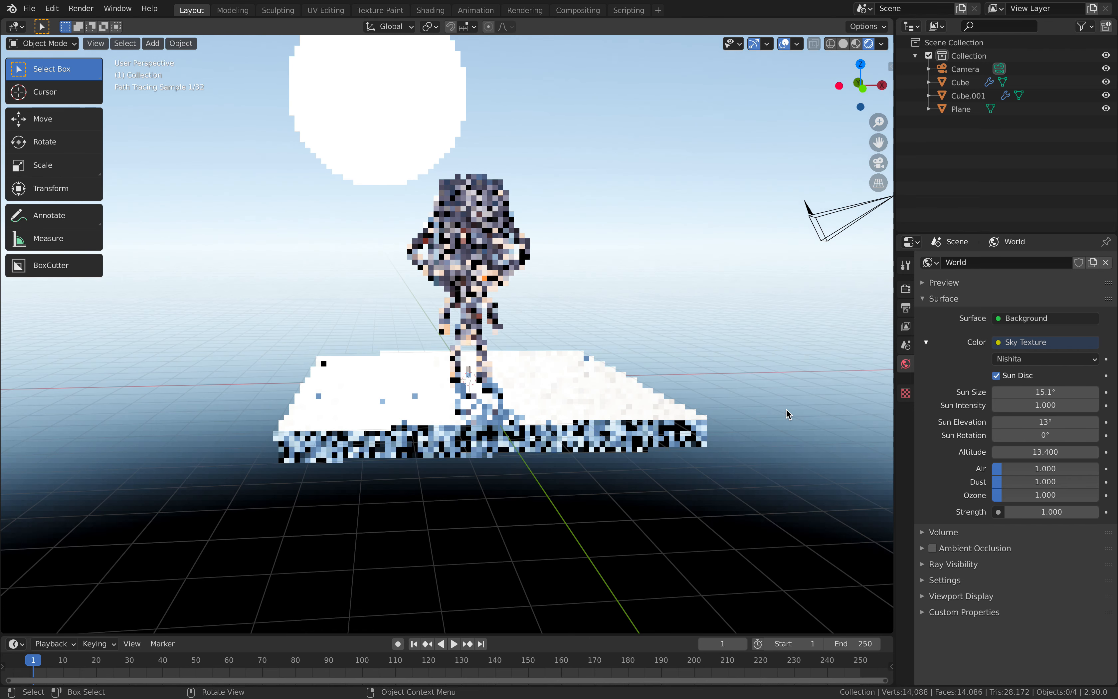
{"action": "left_click", "coordinate": [1037, 391]}
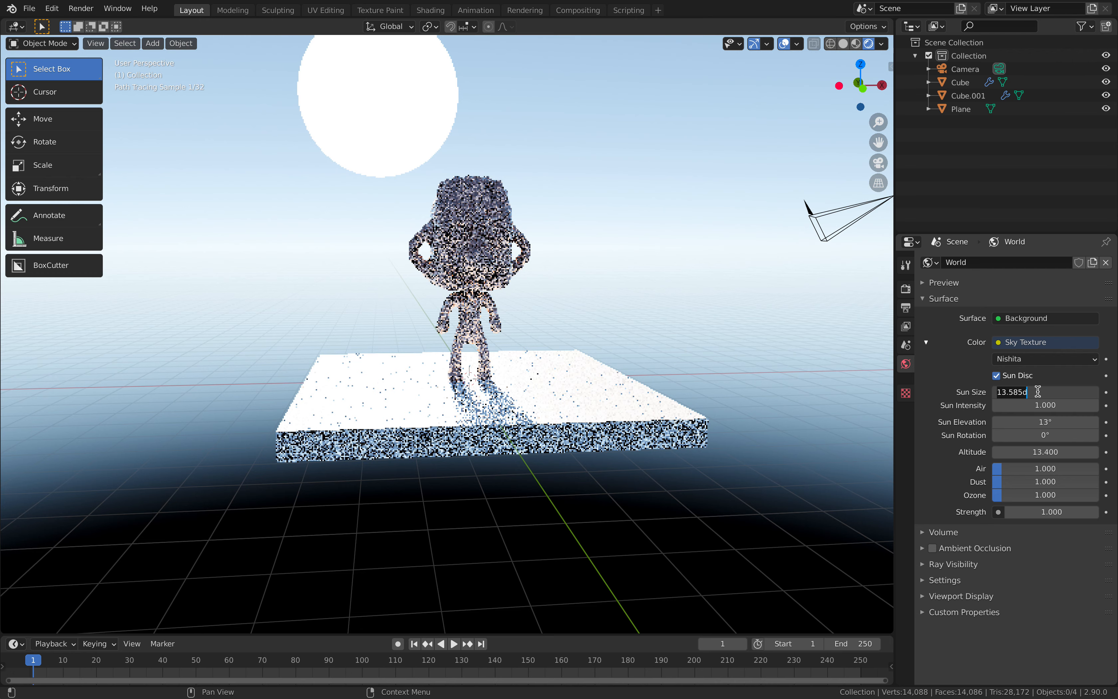
{"action": "middle_click_drag", "start_coordinate": [628, 392], "coordinate": [472, 245]}
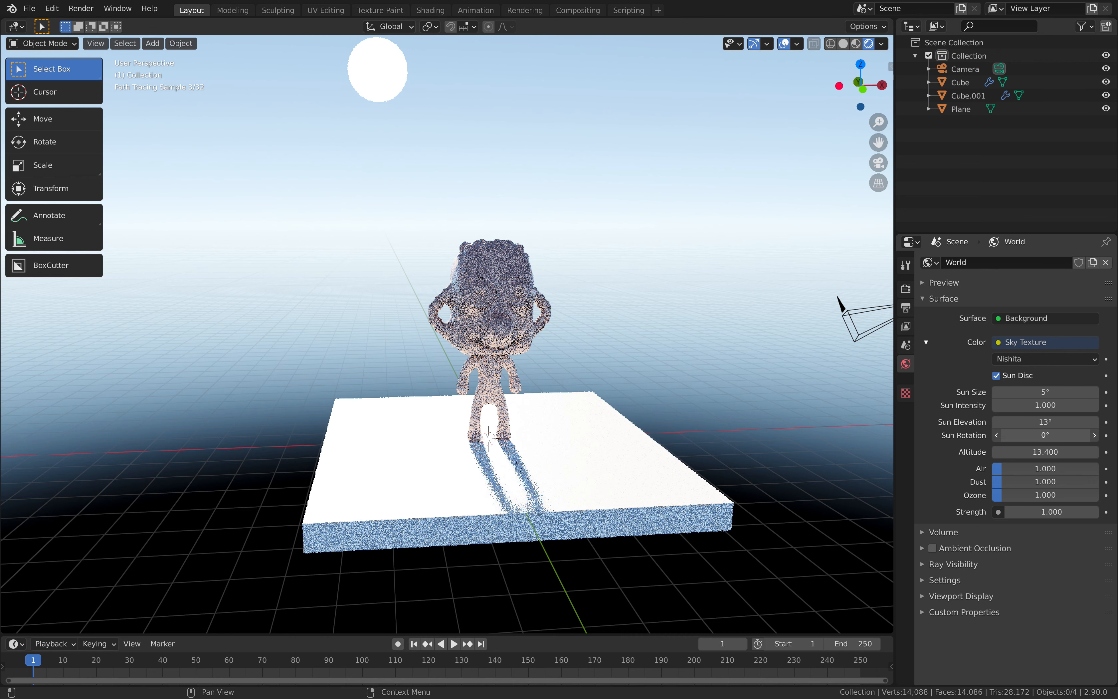
{"action": "left_click_drag", "start_coordinate": [1034, 433], "coordinate": [1042, 433]}
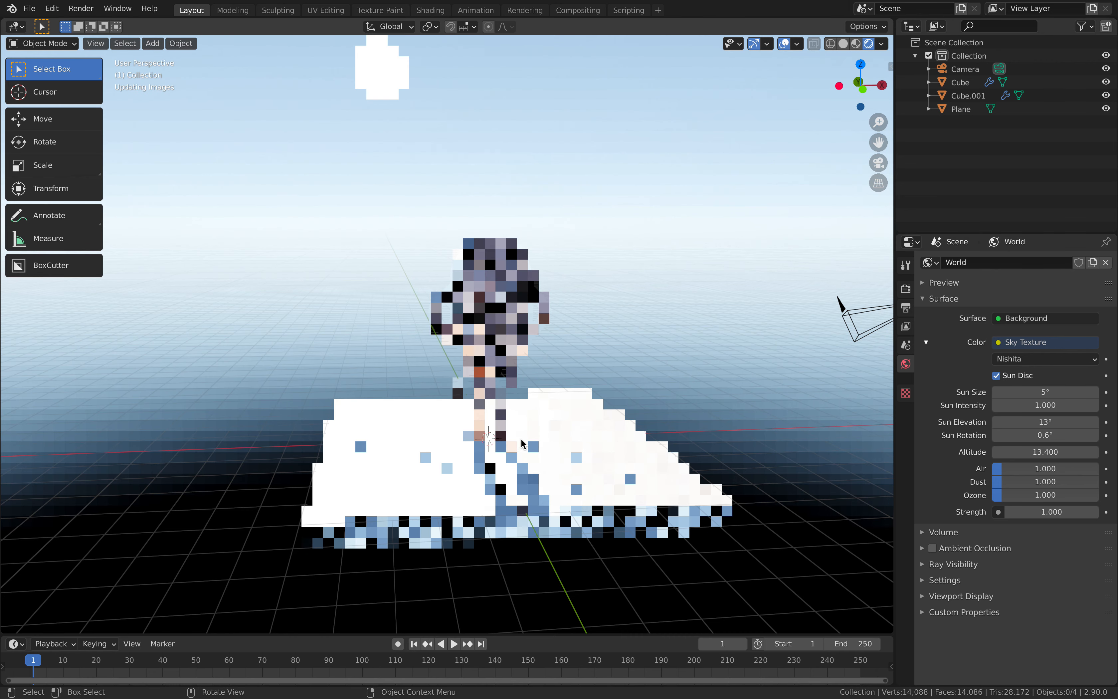
{"action": "mouse_move", "coordinate": [1046, 436]}
{"action": "left_mouse_down"}
{"action": "mouse_move", "coordinate": [1058, 436]}
{"action": "mouse_move", "coordinate": [1031, 433]}
{"action": "left_mouse_up"}
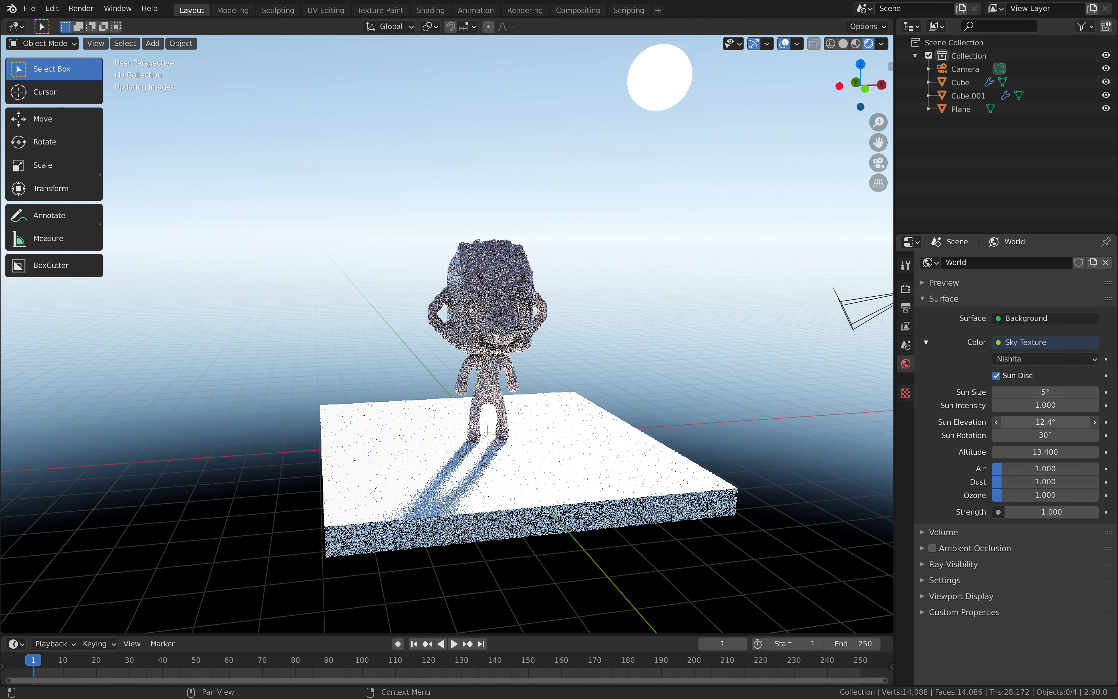
Step: Try a sun elevation of 0° and raise it to 51.6°, keeping the Nishita sky type
{"action": "left_click", "coordinate": [1030, 420]}
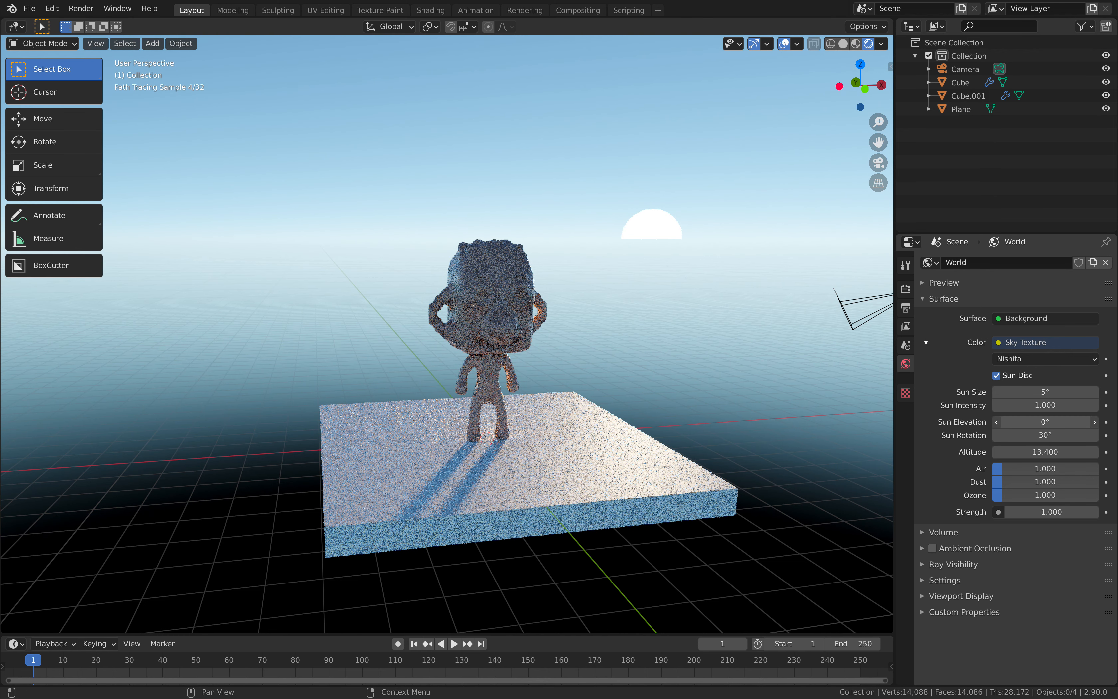
{"action": "left_click_drag", "start_coordinate": [1026, 424], "coordinate": [1037, 419]}
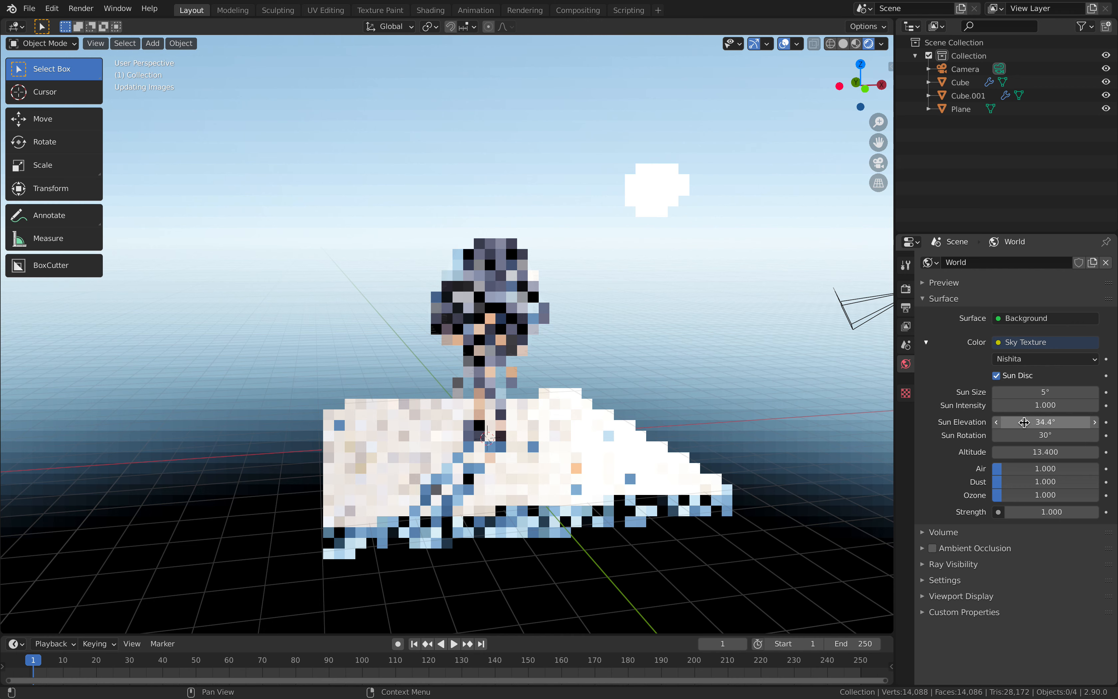
{"action": "left_click_drag", "start_coordinate": [1024, 422], "coordinate": [1034, 424]}
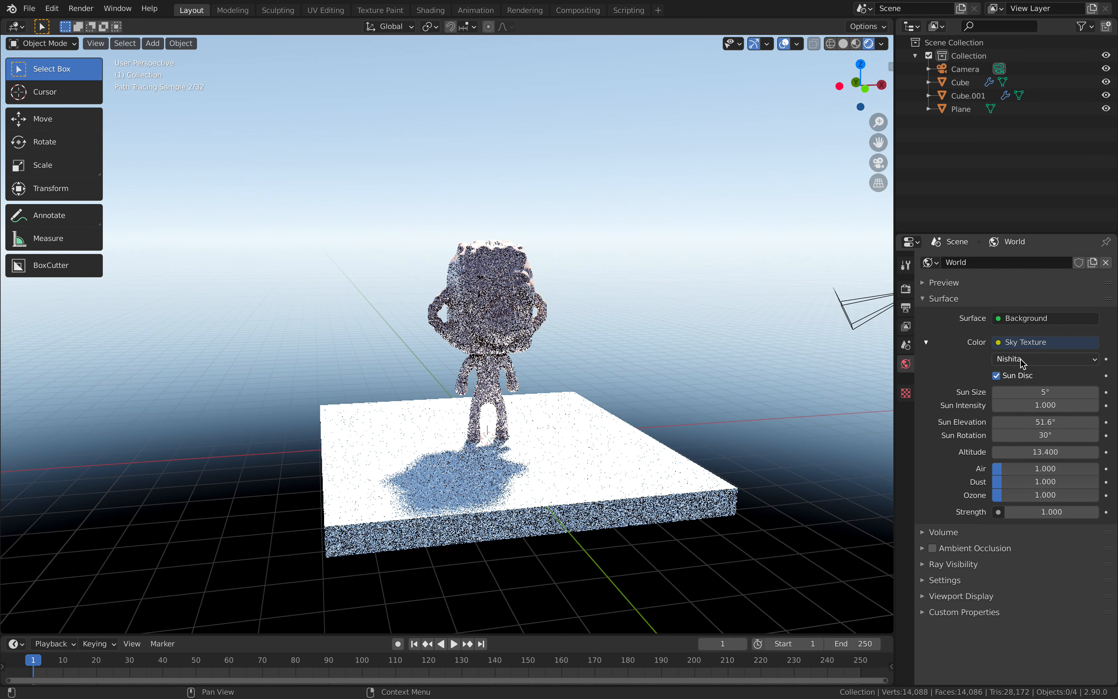
{"action": "left_click", "coordinate": [1020, 359]}
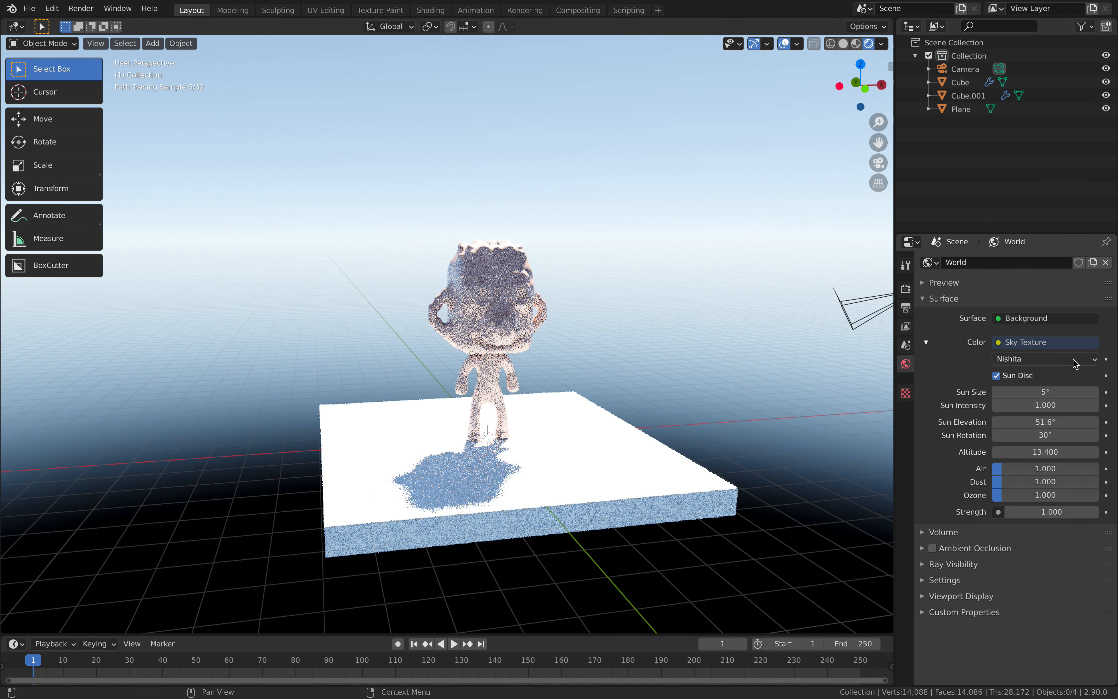
{"action": "left_click", "coordinate": [1032, 362]}
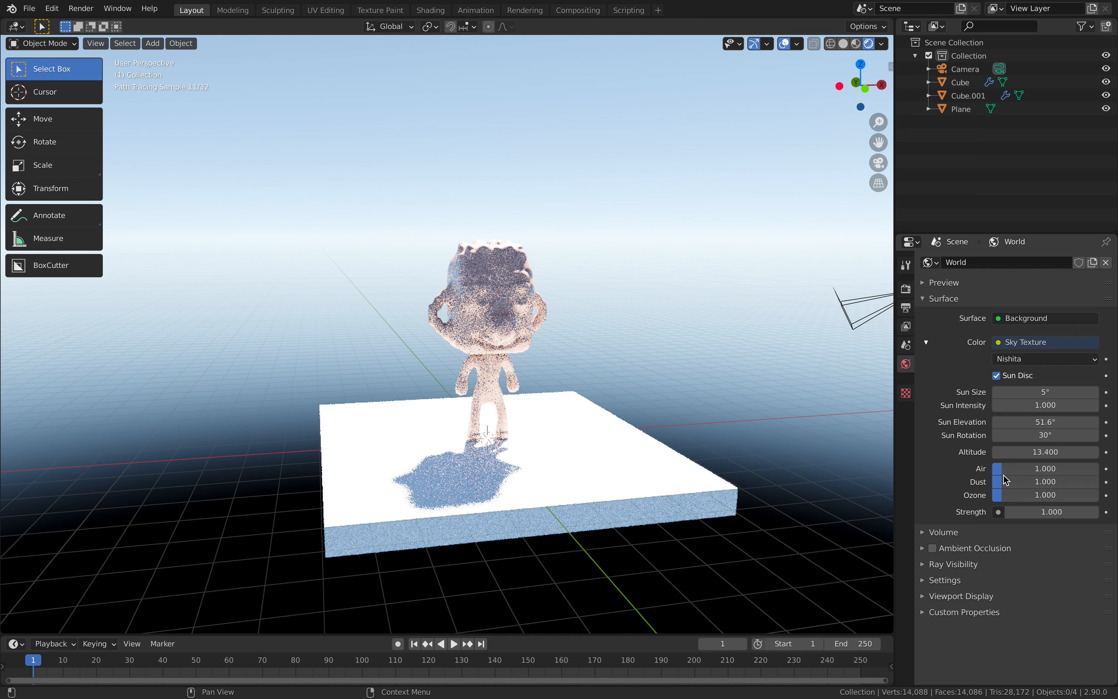
Step: Set the sky texture's altitude to 0
{"action": "left_click_drag", "start_coordinate": [1045, 452], "coordinate": [1071, 452]}
{"action": "left_click", "coordinate": [1029, 452]}
{"action": "type", "text": "0"}
{"action": "key", "text": "Return"}
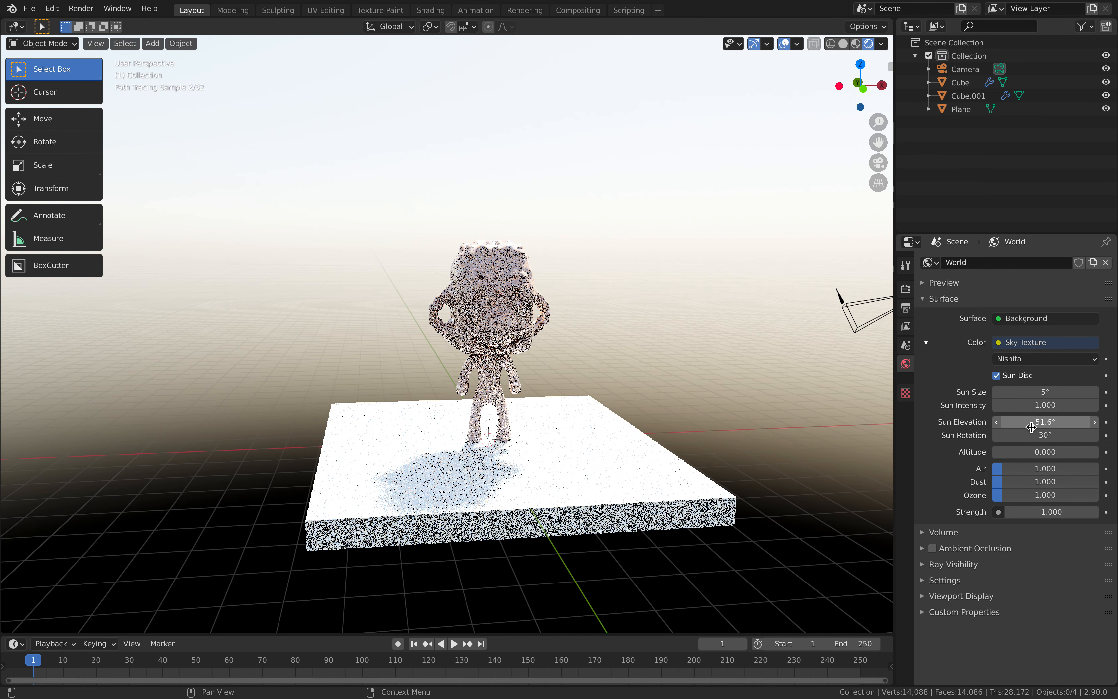
Step: Try a sun elevation of 90°, lower it to 0°, and view the character against the sun
{"action": "mouse_move", "coordinate": [1045, 422]}
{"action": "left_mouse_down"}
{"action": "mouse_move", "coordinate": [1081, 422]}
{"action": "mouse_move", "coordinate": [1037, 423]}
{"action": "left_mouse_up"}
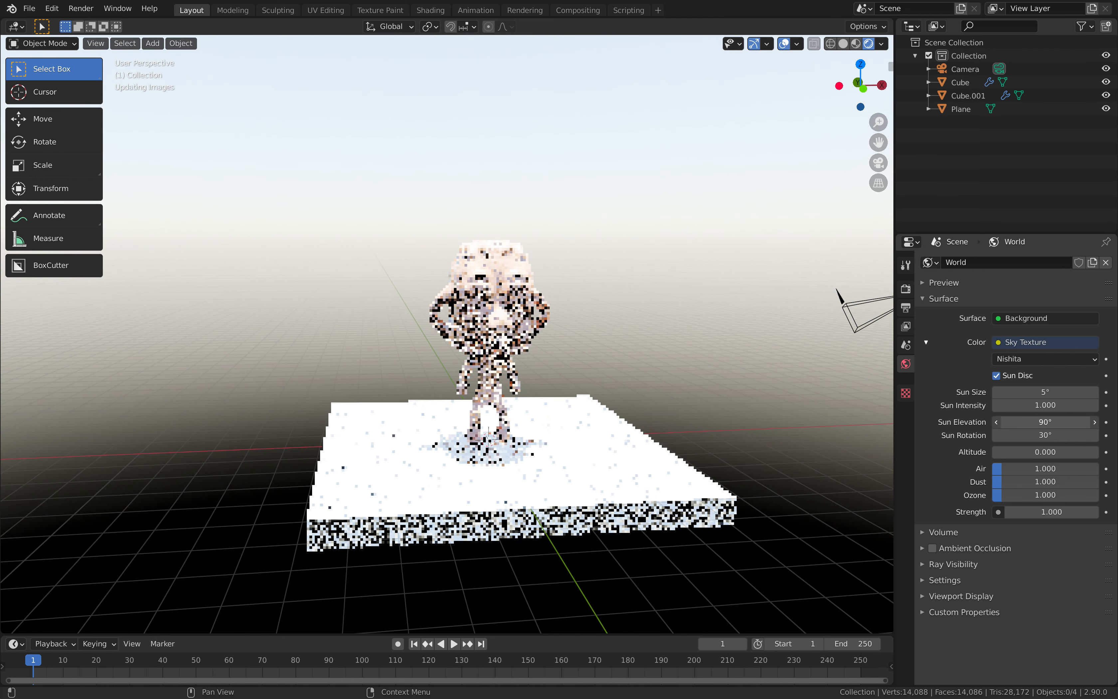
{"action": "middle_click_drag", "start_coordinate": [682, 372], "coordinate": [655, 373]}
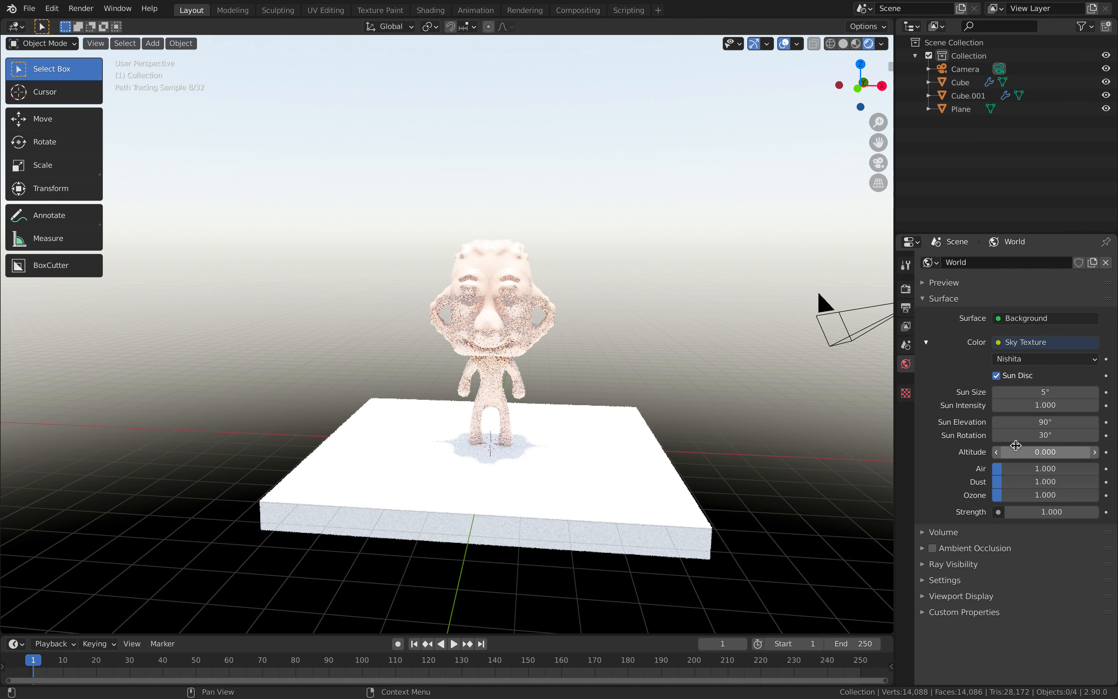
{"action": "type", "text": "0"}
{"action": "key", "text": "Return"}
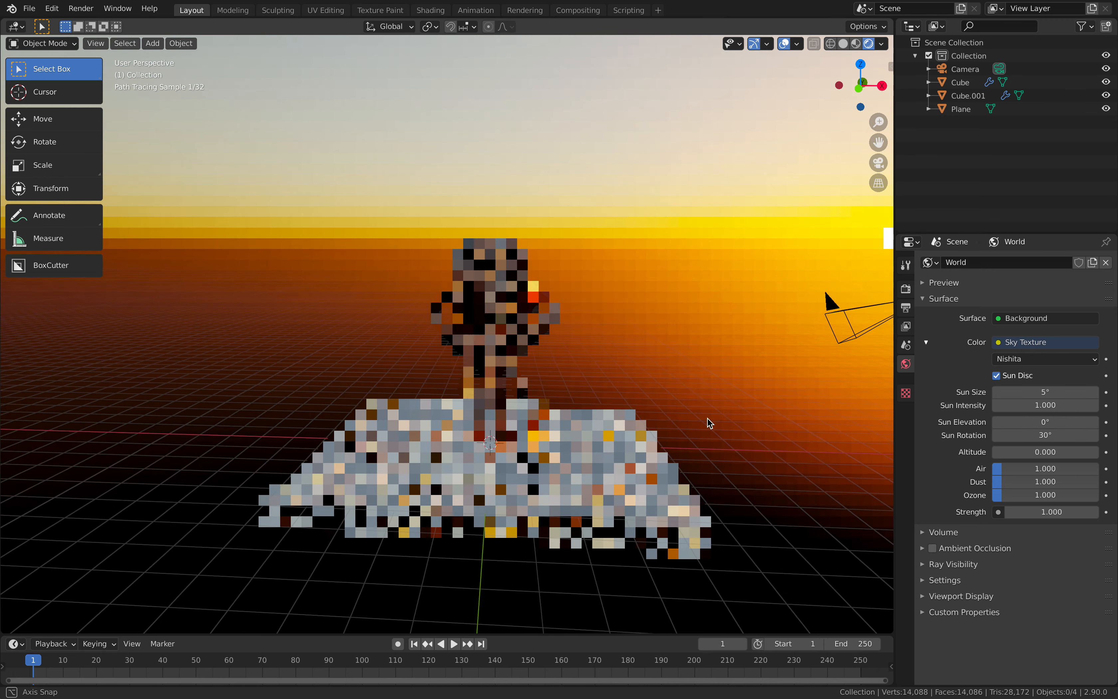
{"action": "middle_click_drag", "start_coordinate": [708, 419], "coordinate": [794, 428]}
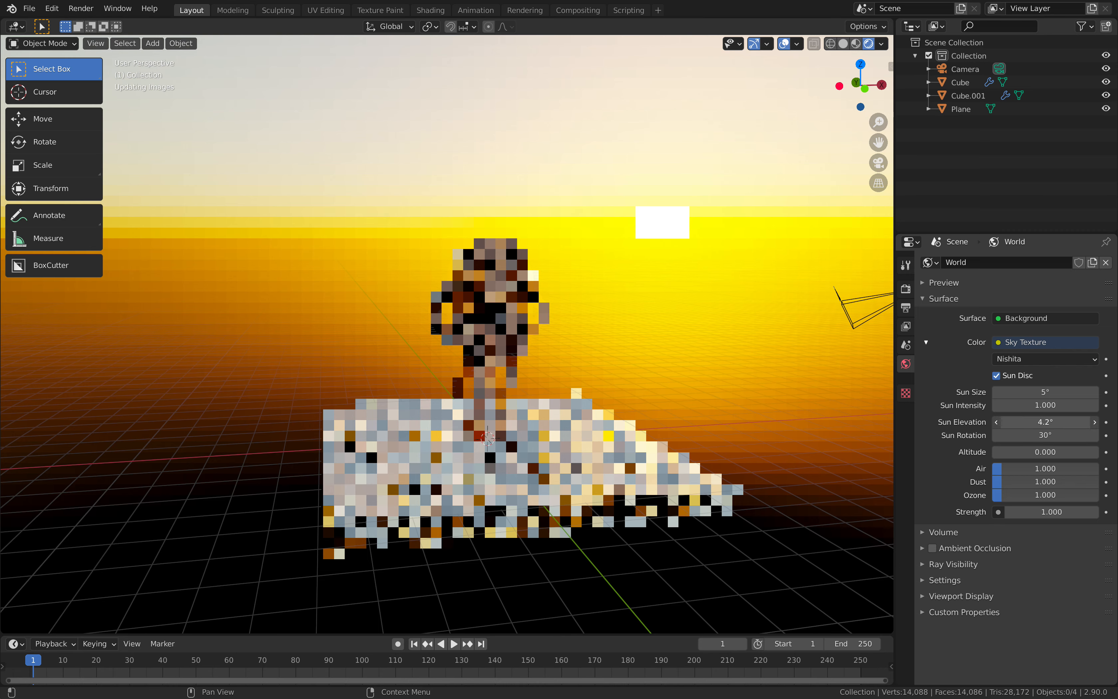
Step: Set the sky's sun elevation to about 9.2° and its sun size to 10°
{"action": "left_click_drag", "start_coordinate": [1017, 423], "coordinate": [1044, 423]}
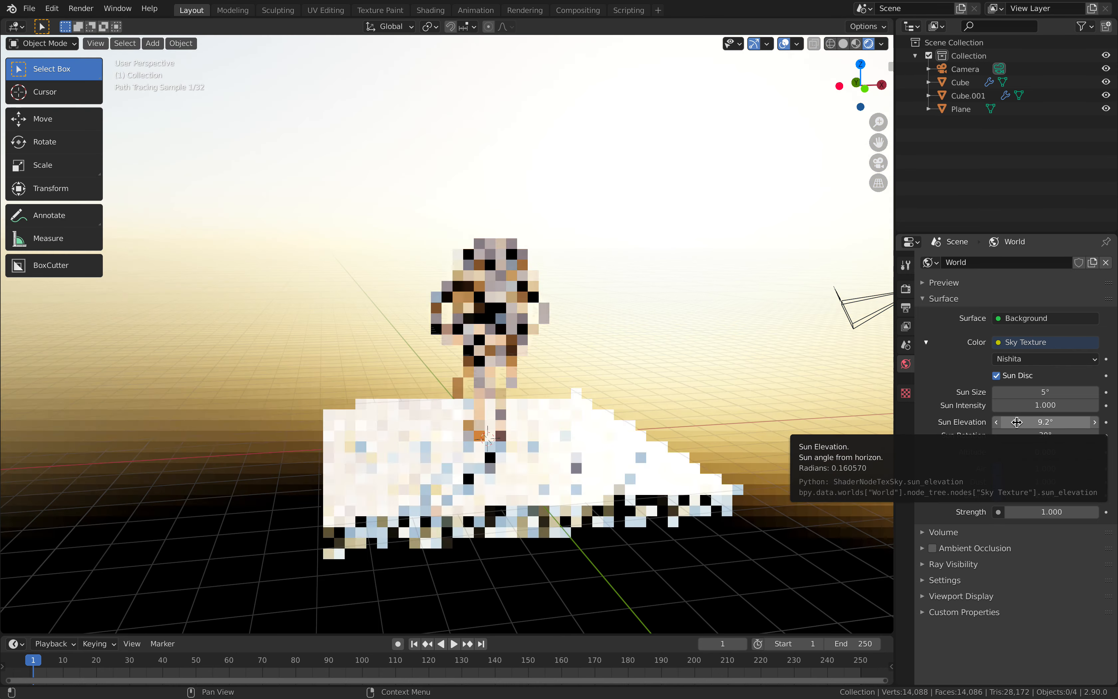
{"action": "middle_click_drag", "start_coordinate": [819, 419], "coordinate": [753, 383]}
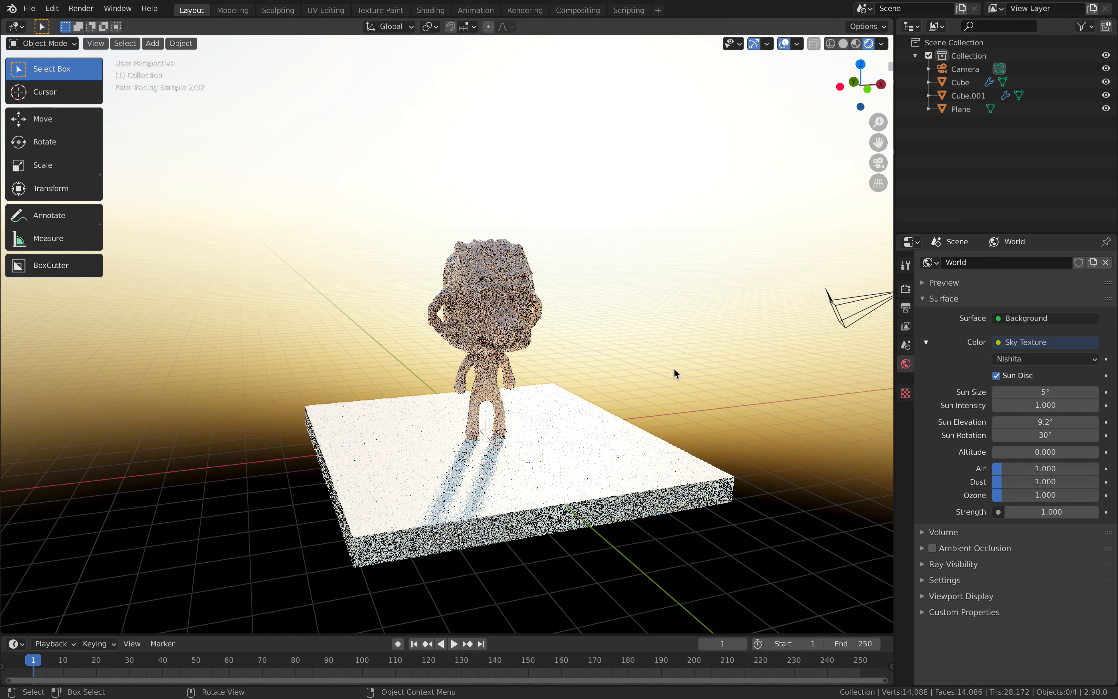
{"action": "left_click", "coordinate": [1046, 391]}
{"action": "type", "text": "10"}
{"action": "key", "text": "Return"}
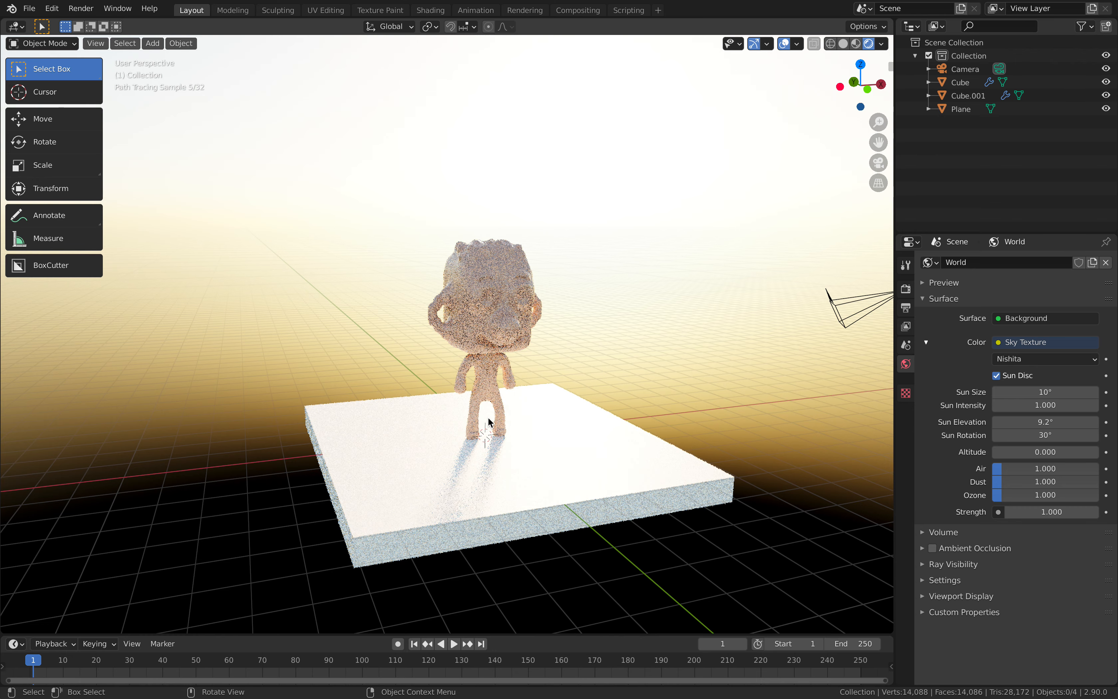
{"action": "middle_click_drag", "start_coordinate": [613, 332], "coordinate": [607, 330]}
{"action": "scroll", "coordinate": [607, 330], "scroll_direction": "up", "scroll_amount": 2}
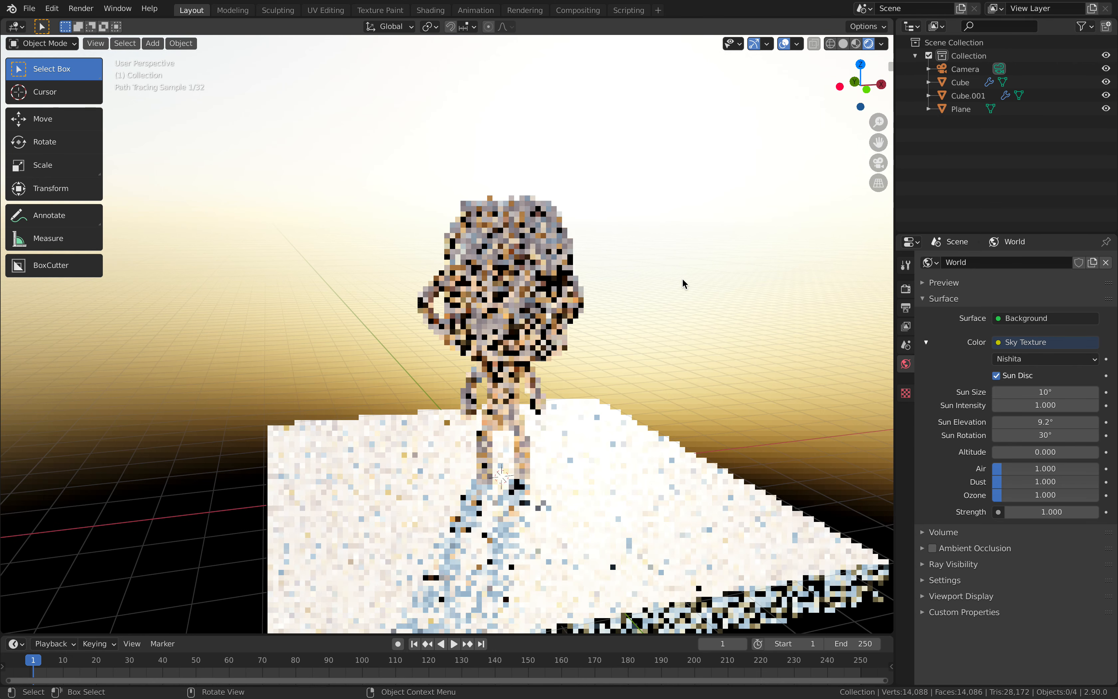
Step: Switch the viewport to Material Preview shading and save the file
{"action": "left_click", "coordinate": [856, 43]}
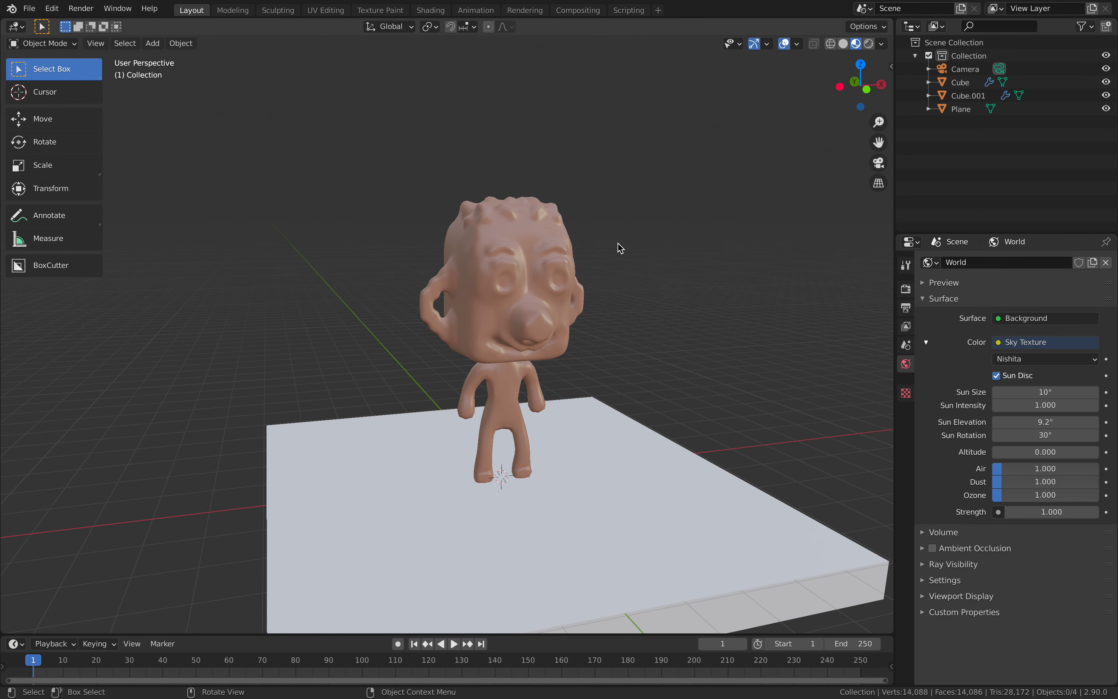
{"action": "scroll", "coordinate": [619, 245], "scroll_direction": "down", "scroll_amount": 2}
{"action": "key", "text": "ctrl+s"}
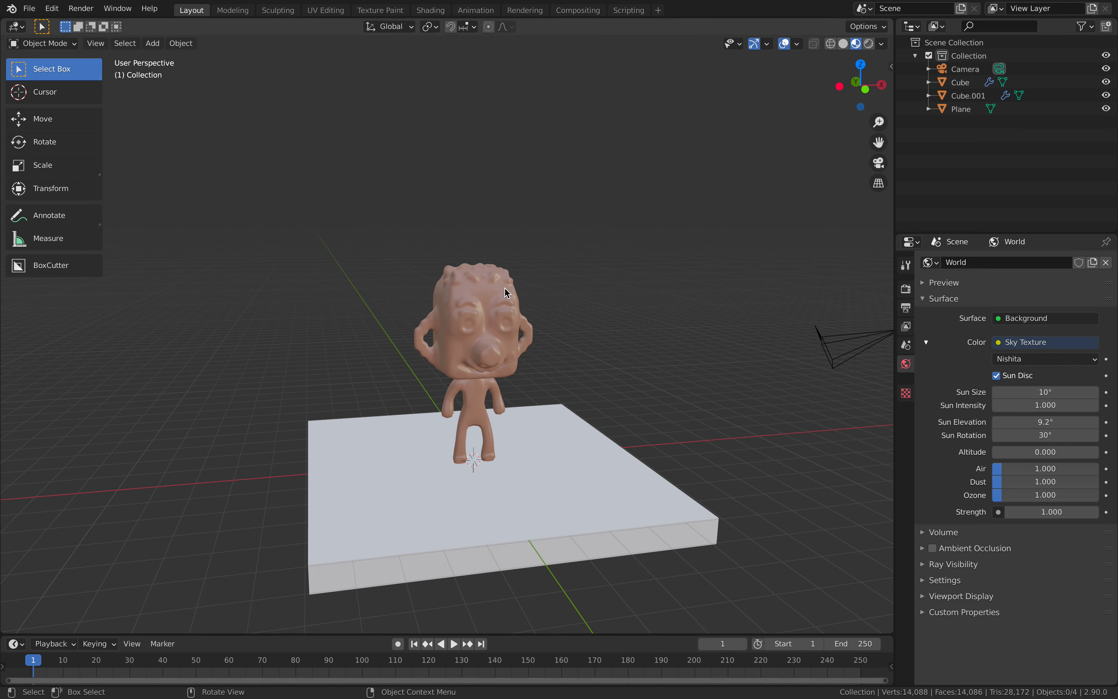
Step: Select the head and body in turn and examine their mesh density in wireframe
{"action": "left_click", "coordinate": [501, 301]}
{"action": "left_click", "coordinate": [495, 394]}
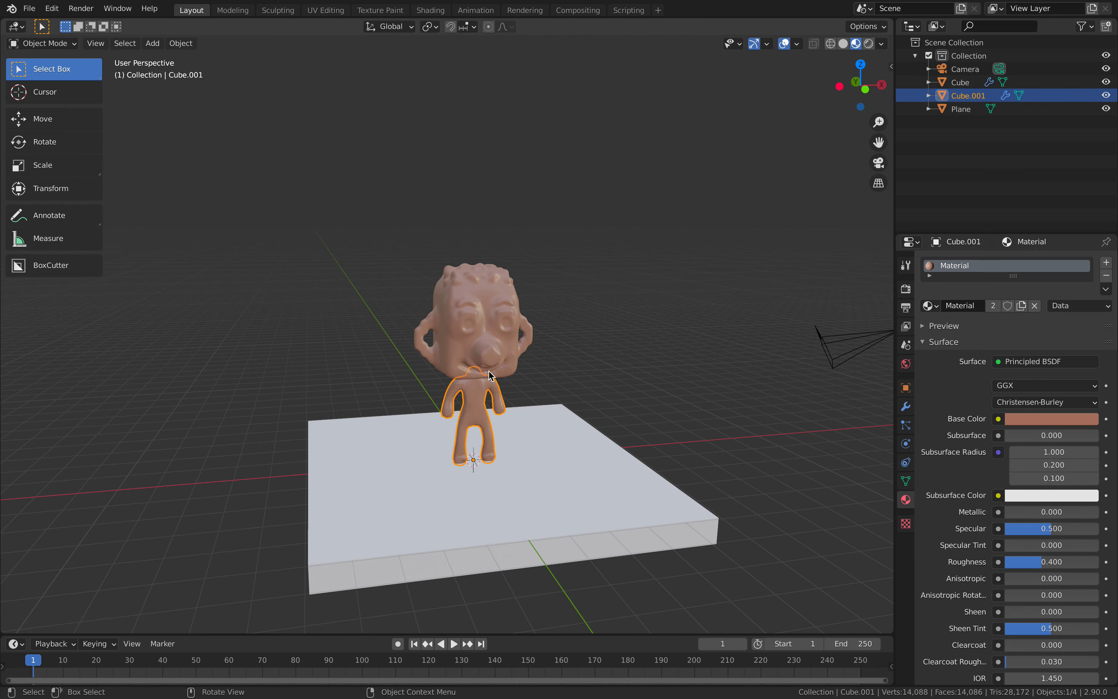
{"action": "left_click", "coordinate": [464, 304]}
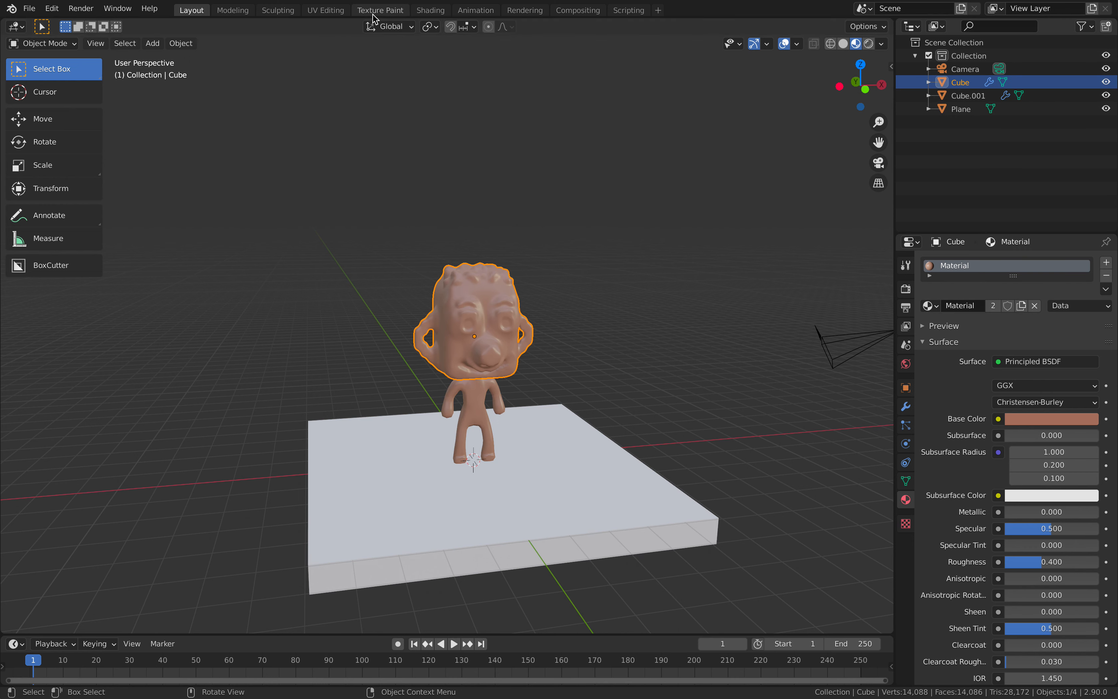
{"action": "left_click", "coordinate": [54, 43]}
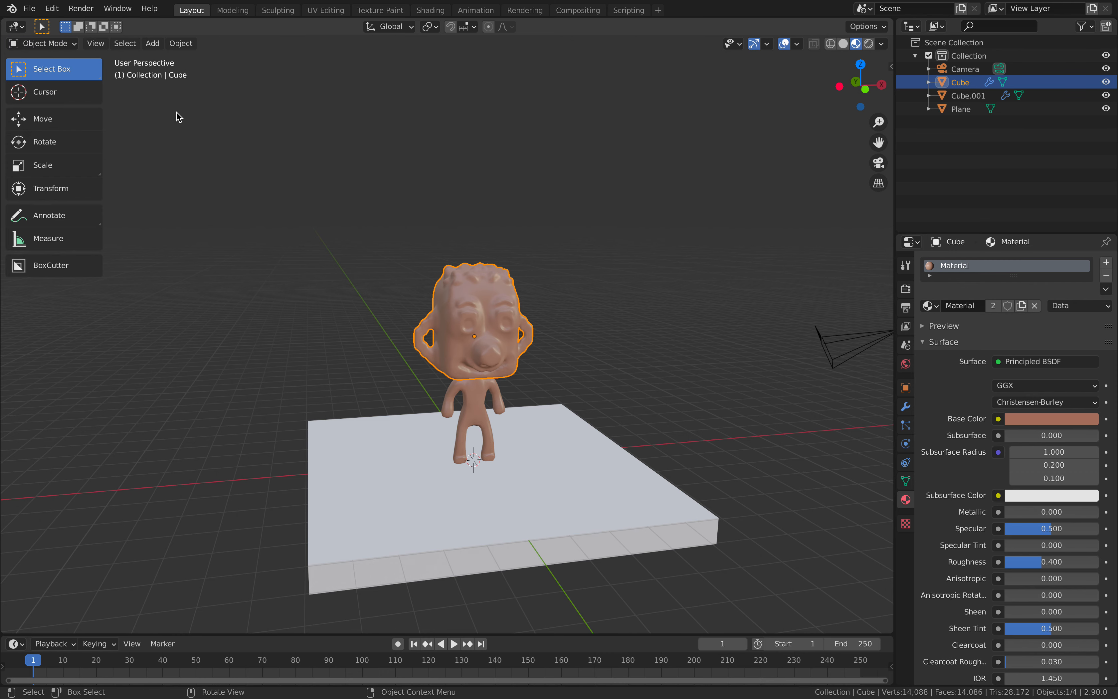
{"action": "scroll", "coordinate": [499, 324], "scroll_direction": "up", "scroll_amount": 3}
{"action": "key", "text": "z"}
{"action": "left_click", "coordinate": [438, 389]}
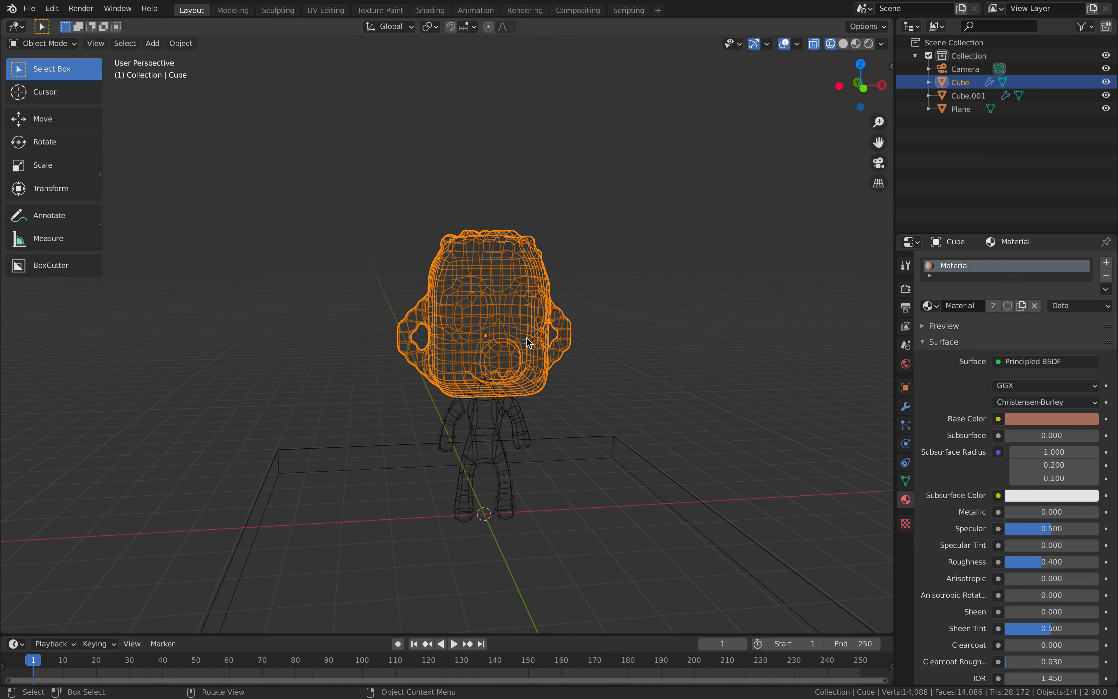
{"action": "key", "text": "z"}
{"action": "left_click", "coordinate": [599, 344]}
{"action": "left_click", "coordinate": [515, 405]}
{"action": "key", "text": "z"}
{"action": "left_click", "coordinate": [470, 410]}
{"action": "key", "text": "z"}
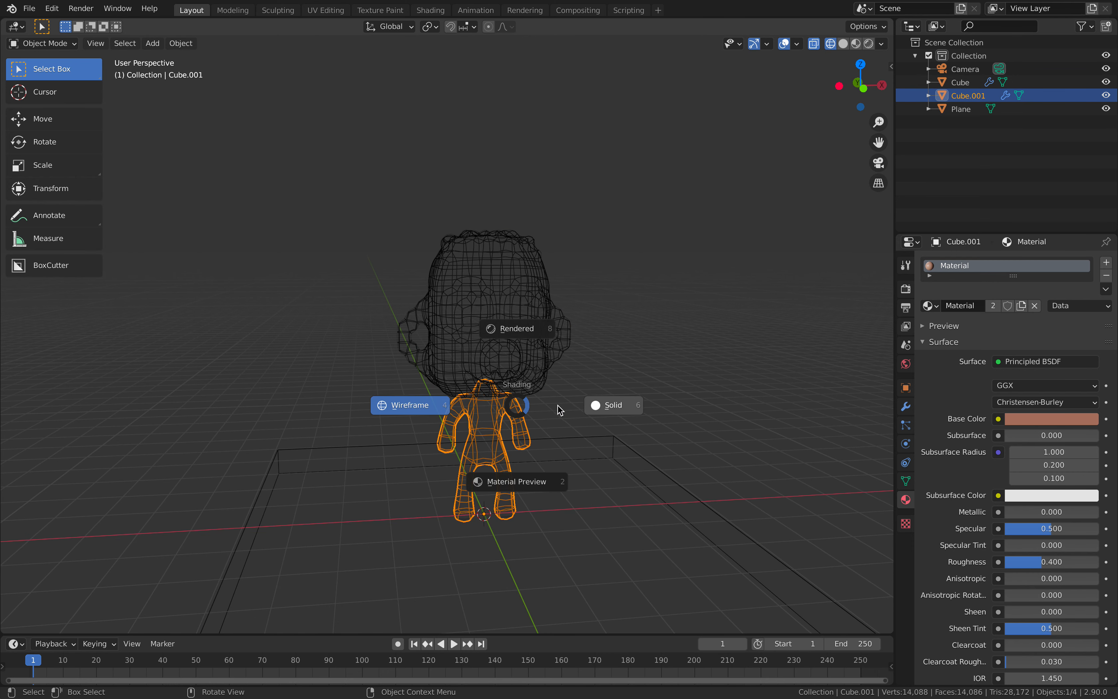
Step: Return the viewport to solid shading, deselect the body, and save the file
{"action": "left_click", "coordinate": [583, 397]}
{"action": "mouse_move", "coordinate": [621, 373]}
{"action": "middle_mouse_down"}
{"action": "mouse_move", "coordinate": [589, 380]}
{"action": "mouse_move", "coordinate": [581, 318]}
{"action": "middle_mouse_up"}
{"action": "left_click", "coordinate": [590, 378]}
{"action": "key", "text": "ctrl+s"}
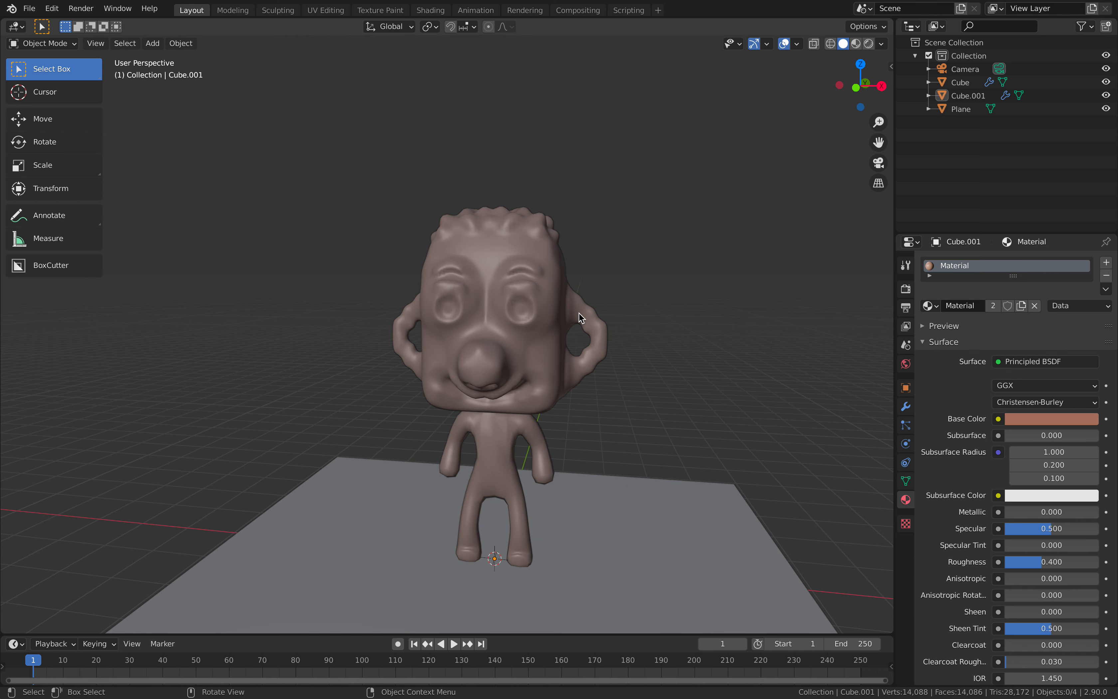
{"action": "middle_click_drag", "start_coordinate": [523, 443], "coordinate": [527, 408]}
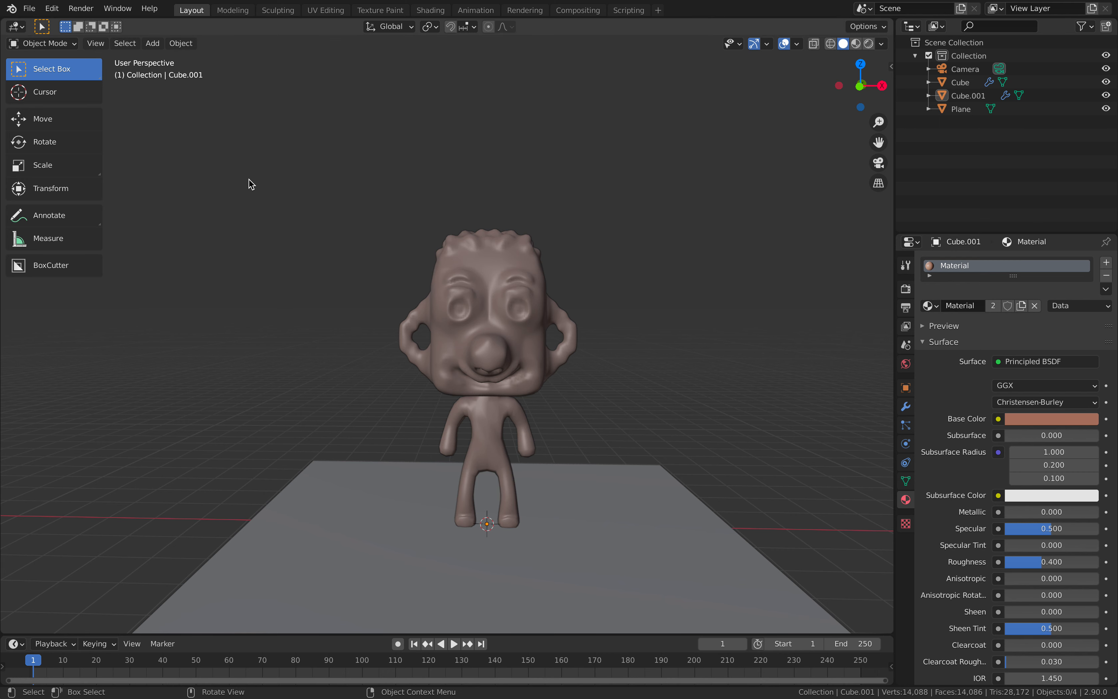
Step: Apply the Multires modifier on the character's head
{"action": "middle_click_drag", "start_coordinate": [424, 244], "coordinate": [501, 284]}
{"action": "left_click", "coordinate": [484, 266]}
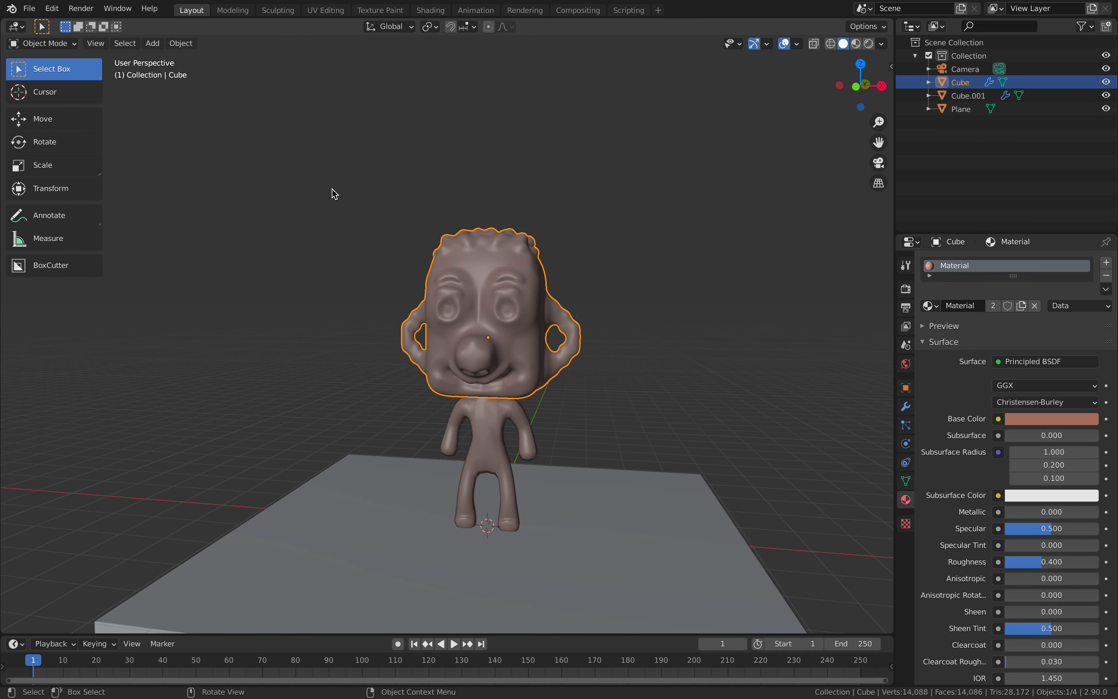
{"action": "left_click", "coordinate": [905, 405]}
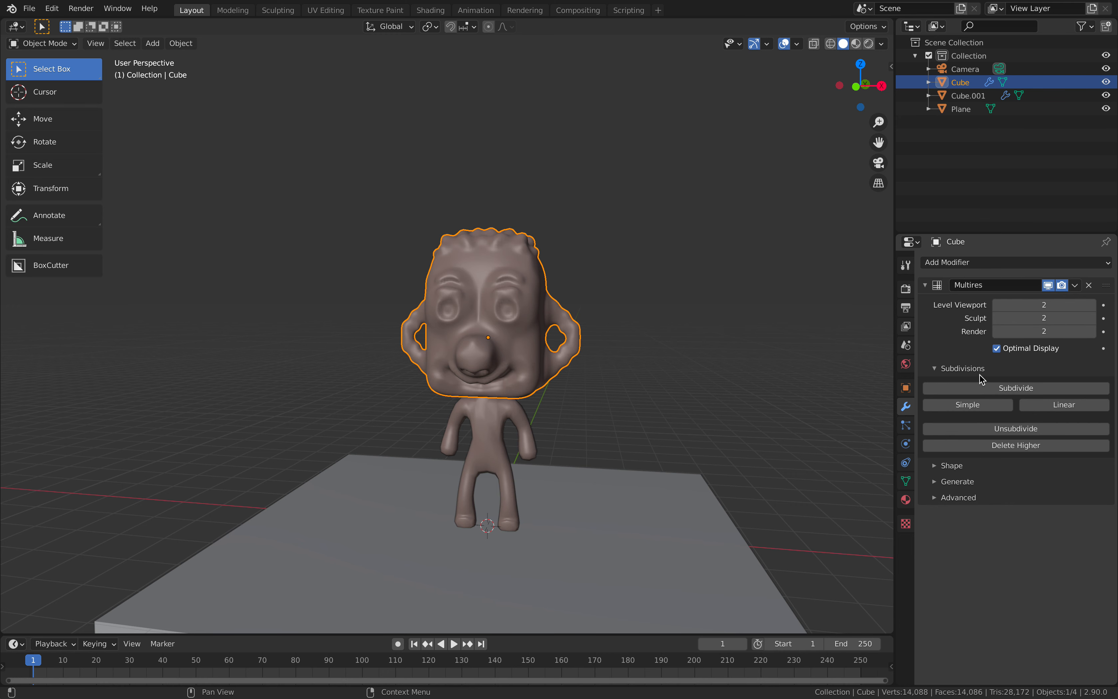
{"action": "key", "text": "ctrl+a"}
Step: Apply the Mirror, Skin and Subdivision modifiers on the character's body
{"action": "left_click", "coordinate": [532, 417]}
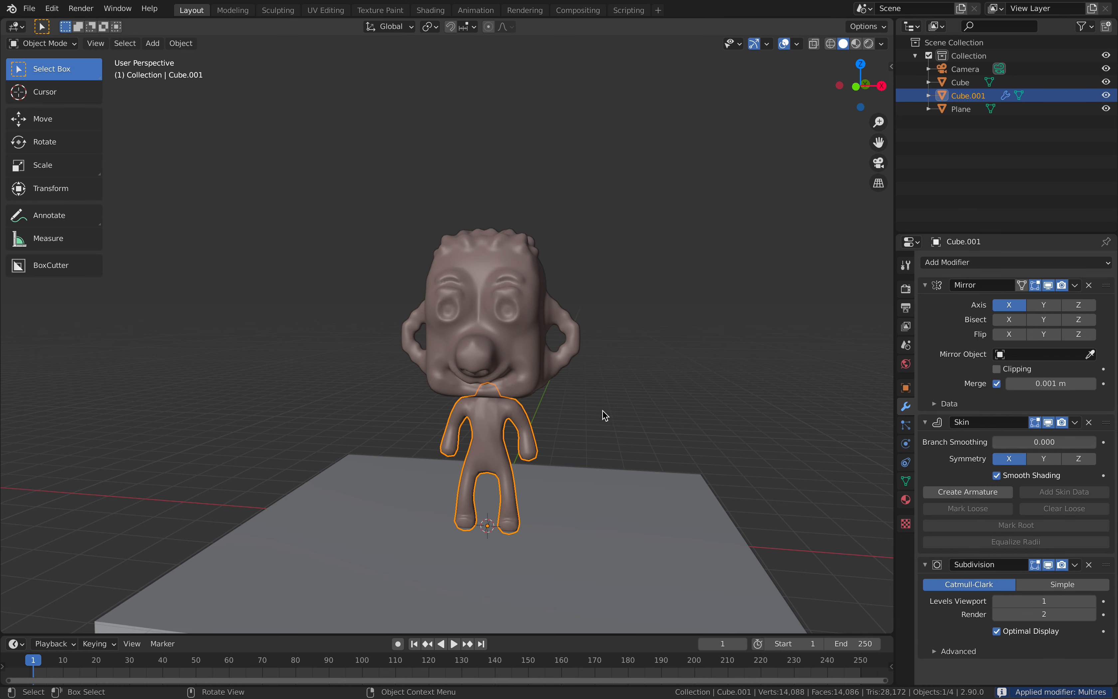
{"action": "key", "text": "ctrl+a"}
{"action": "key", "text": "ctrl+a"}
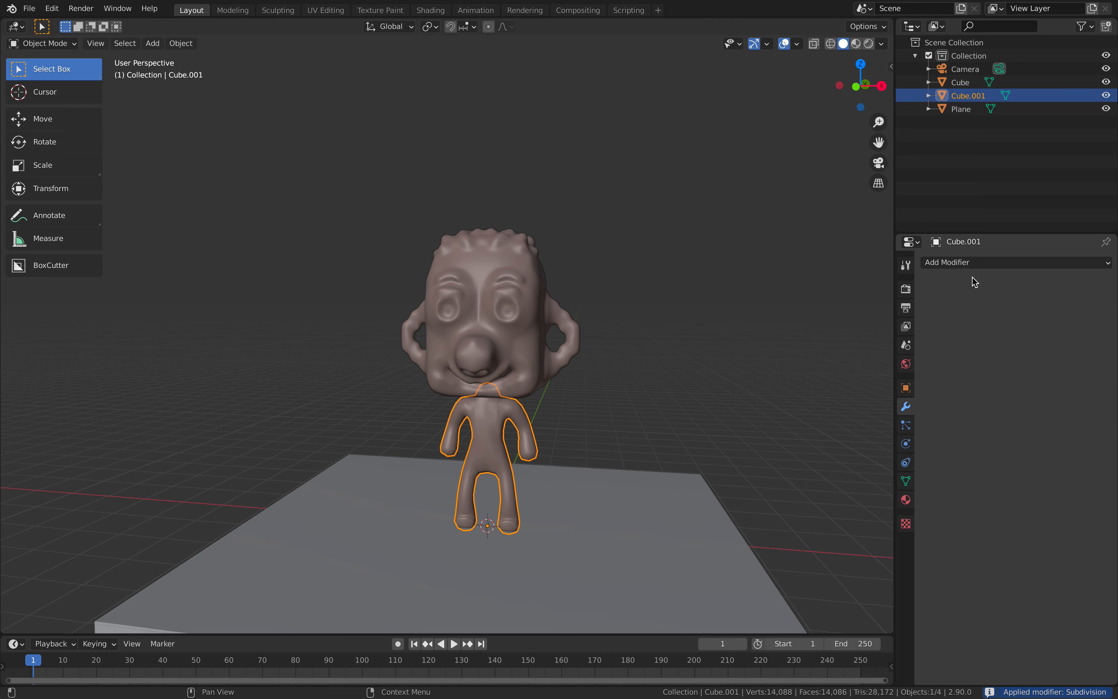
Step: In wireframe view, add a Subdivision Surface modifier to the body with viewport level 2 and apply it
{"action": "key", "text": "z"}
{"action": "left_click", "coordinate": [583, 342]}
{"action": "scroll", "coordinate": [583, 342], "scroll_direction": "up", "scroll_amount": 2}
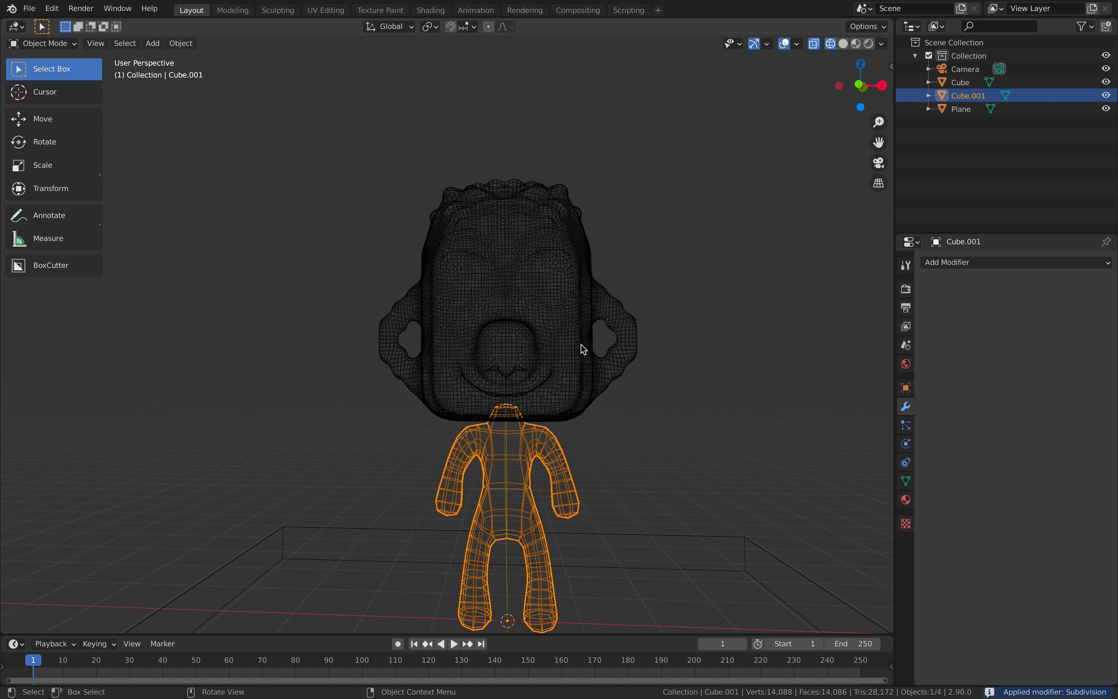
{"action": "left_click", "coordinate": [965, 266]}
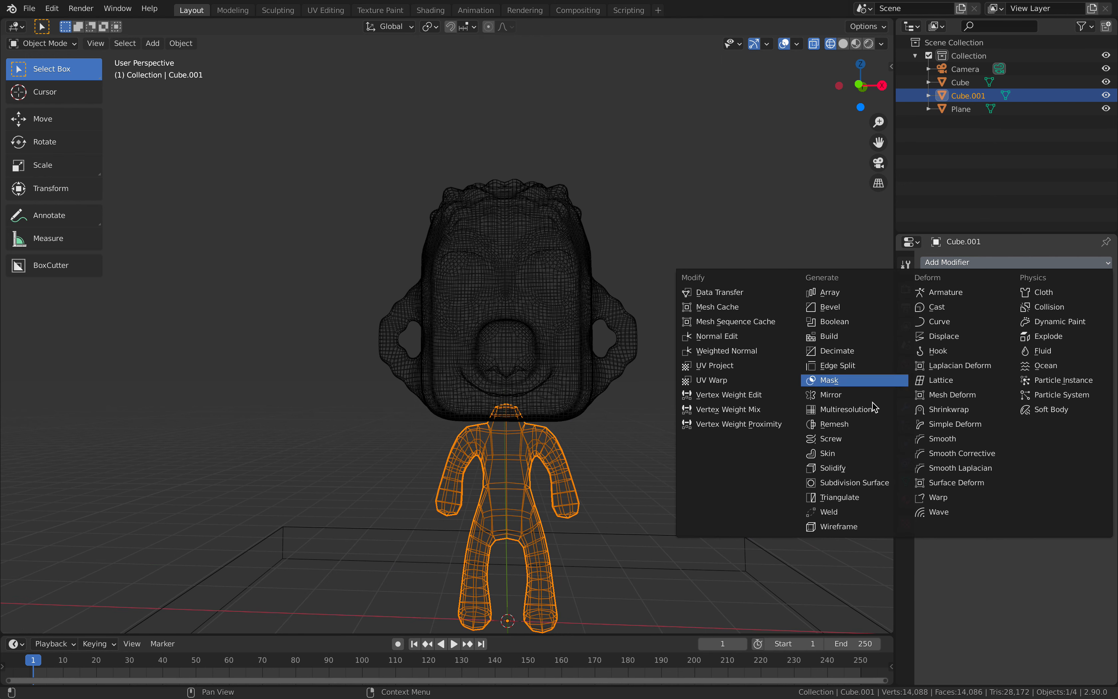
{"action": "left_click", "coordinate": [864, 482]}
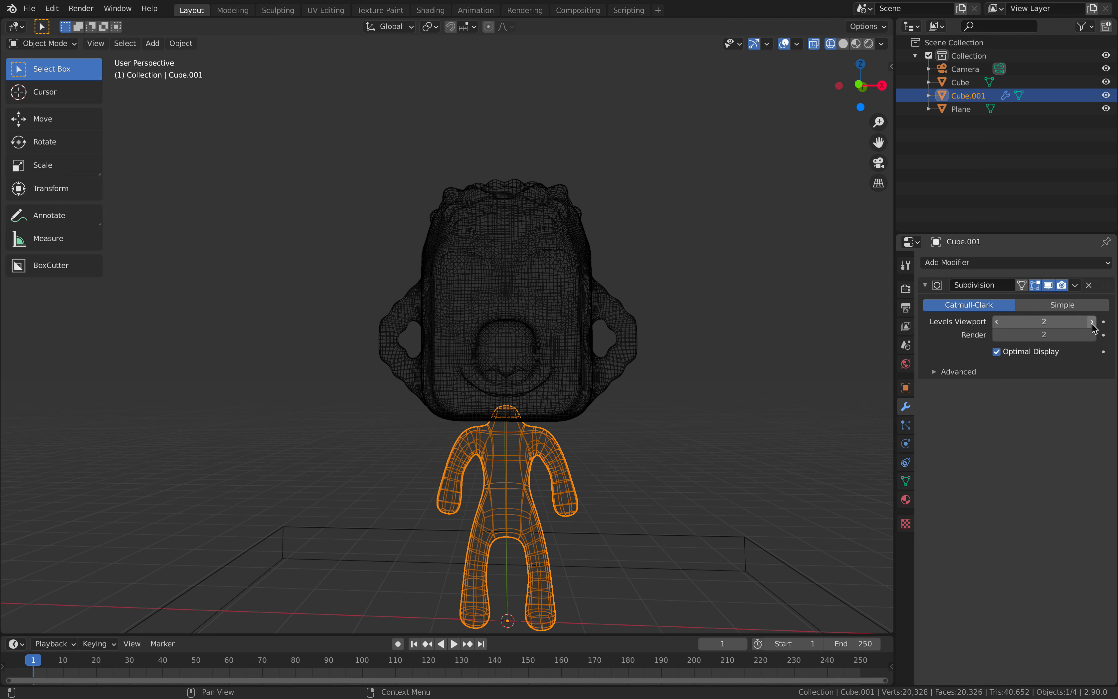
{"action": "key", "text": "ctrl+a"}
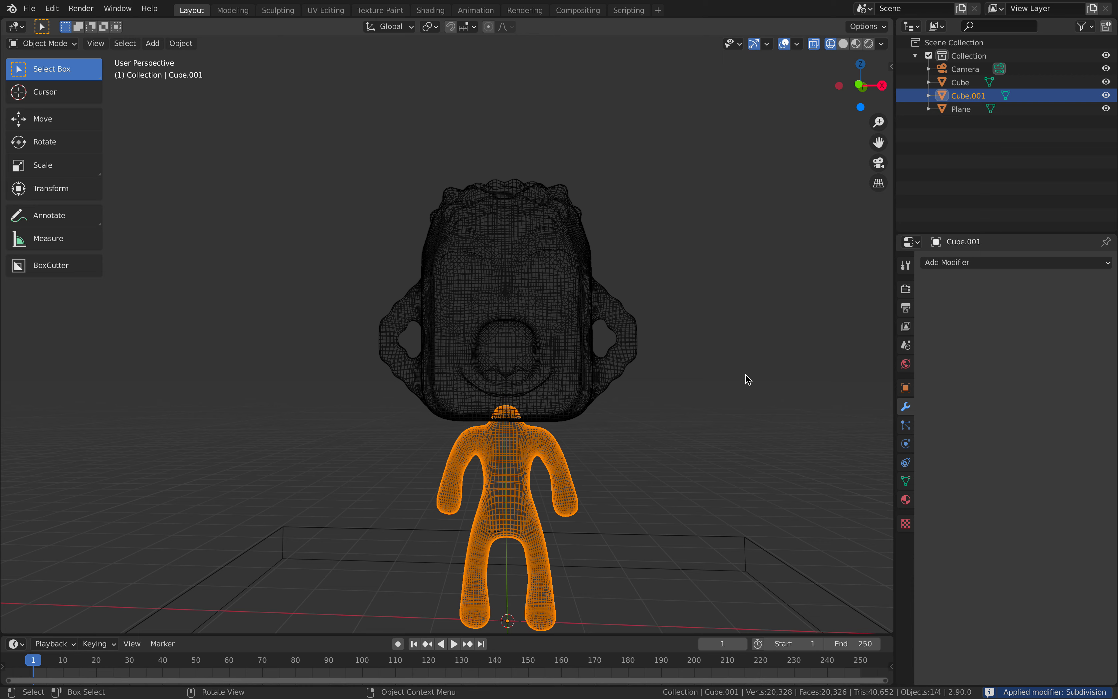
Step: Save the scene as a new incremental file named basic_chara_003.blend
{"action": "middle_click_drag", "start_coordinate": [671, 387], "coordinate": [621, 380]}
{"action": "left_click", "coordinate": [29, 9]}
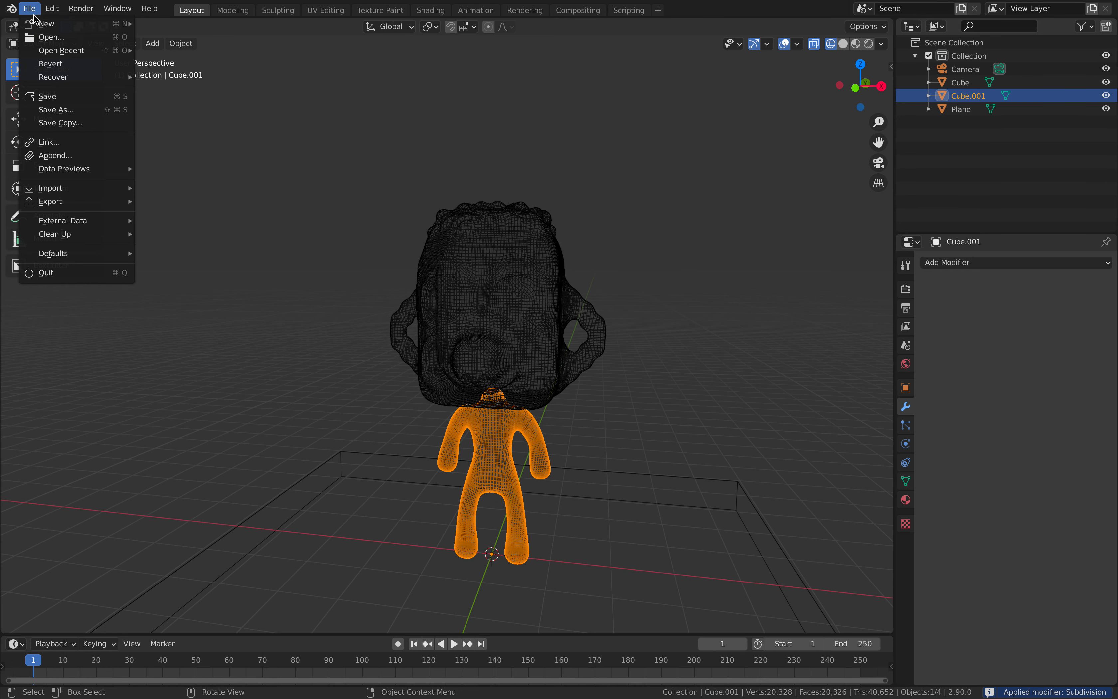
{"action": "left_click", "coordinate": [68, 110]}
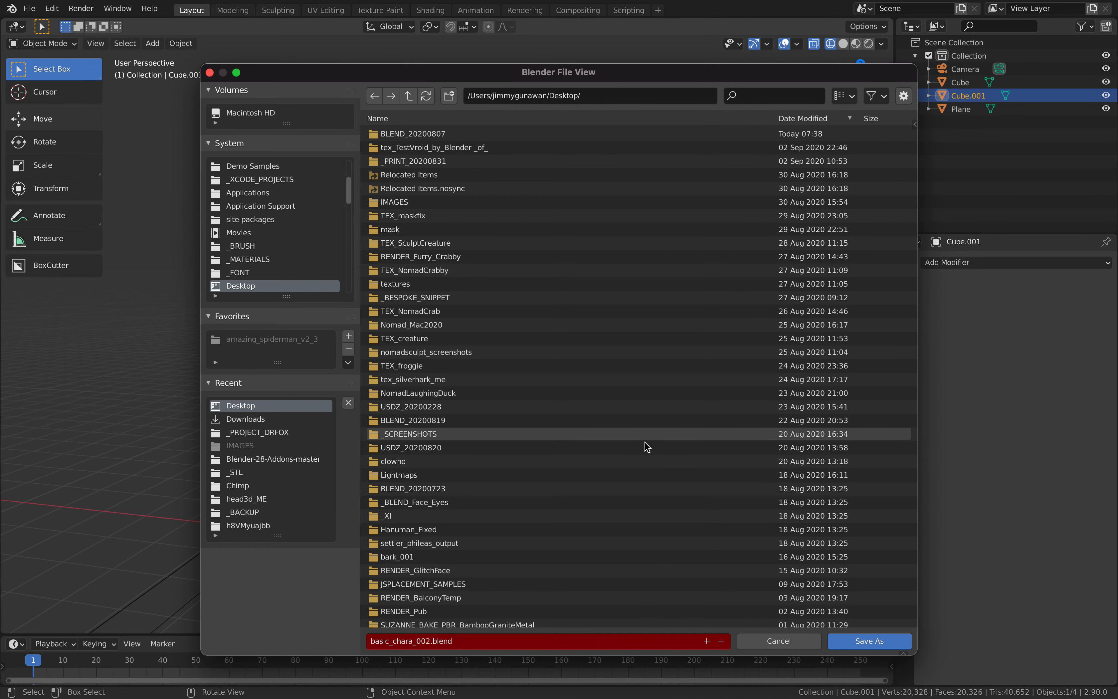
{"action": "left_click", "coordinate": [706, 641]}
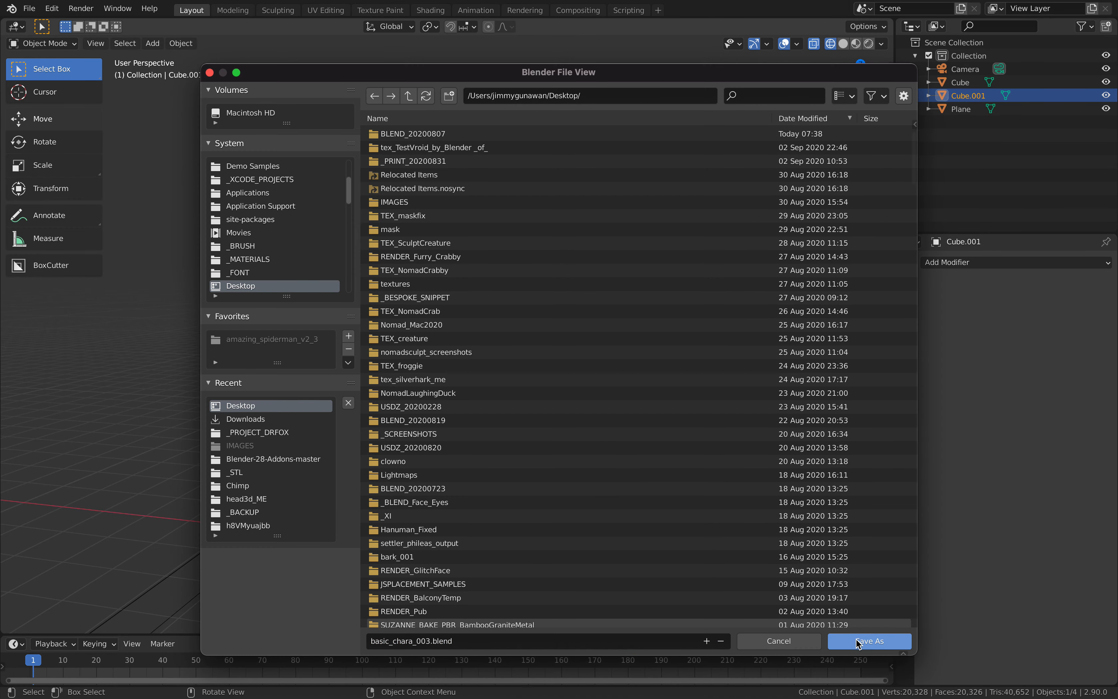
{"action": "left_click", "coordinate": [857, 642]}
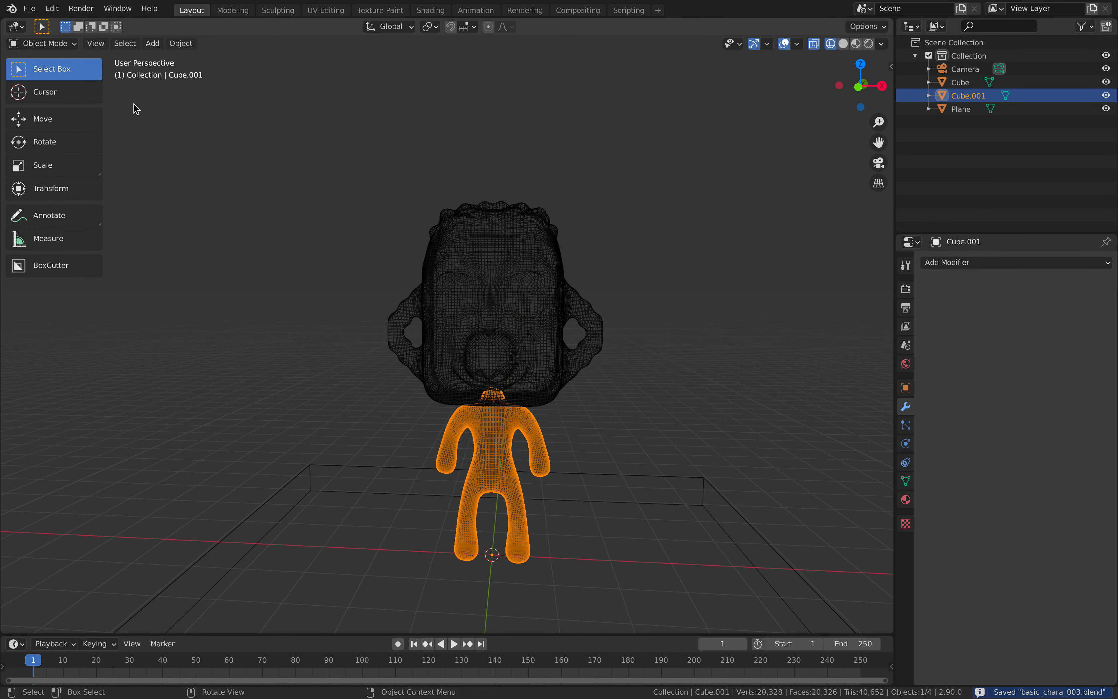
Step: Put the body in Vertex Paint mode with solid shading and try a black stroke on its chest
{"action": "left_click", "coordinate": [47, 43]}
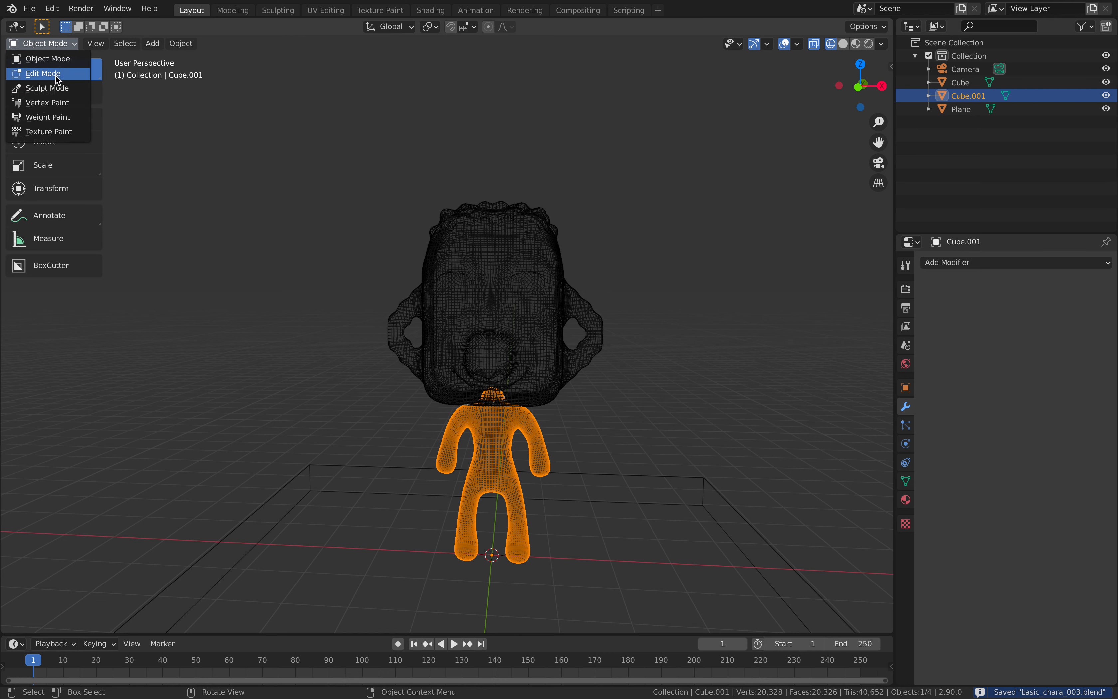
{"action": "left_click", "coordinate": [63, 104]}
{"action": "middle_click_drag", "start_coordinate": [600, 252], "coordinate": [578, 211], "text": "shift"}
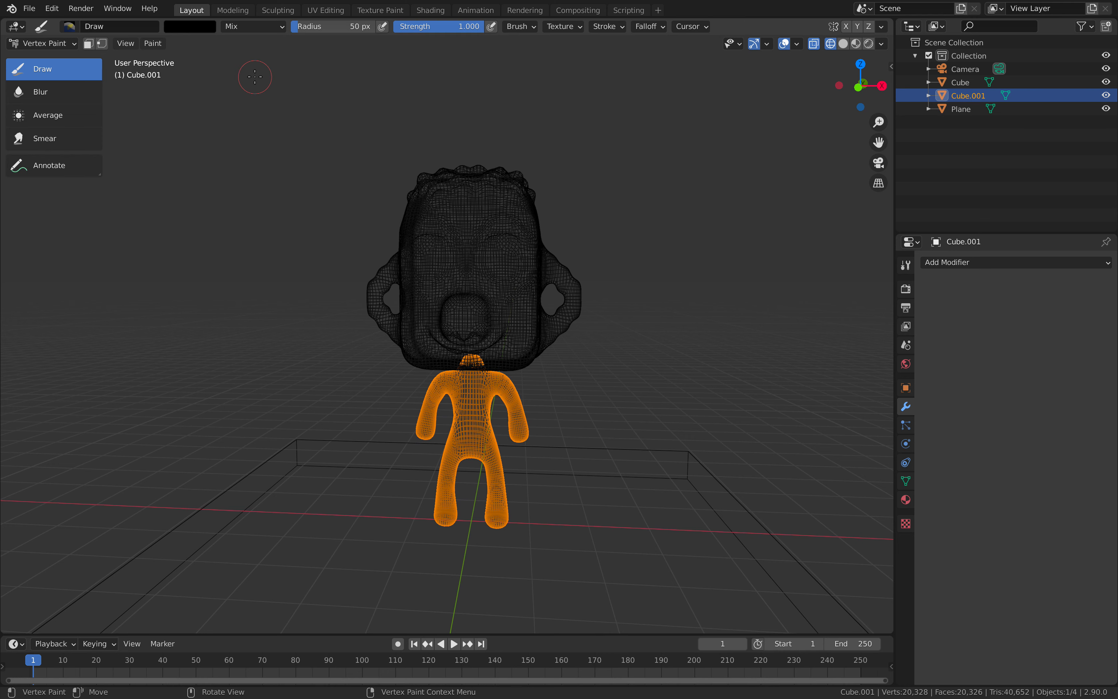
{"action": "key", "text": "z"}
{"action": "left_click", "coordinate": [582, 162]}
{"action": "middle_click_drag", "start_coordinate": [595, 299], "coordinate": [555, 347]}
{"action": "mouse_move", "coordinate": [478, 396]}
{"action": "left_mouse_down"}
{"action": "mouse_move", "coordinate": [477, 409]}
{"action": "mouse_move", "coordinate": [473, 393]}
{"action": "left_mouse_up"}
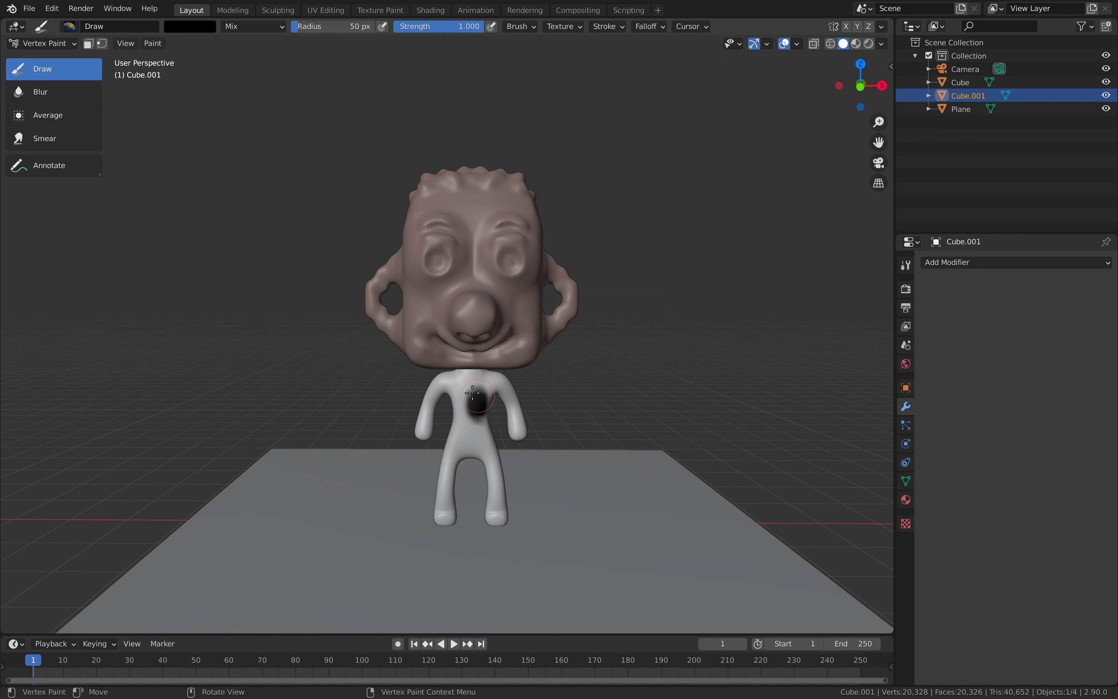
Step: Choose an orange-brown brush colour, enable X symmetry, and paint the front of the body with it
{"action": "left_click", "coordinate": [188, 28]}
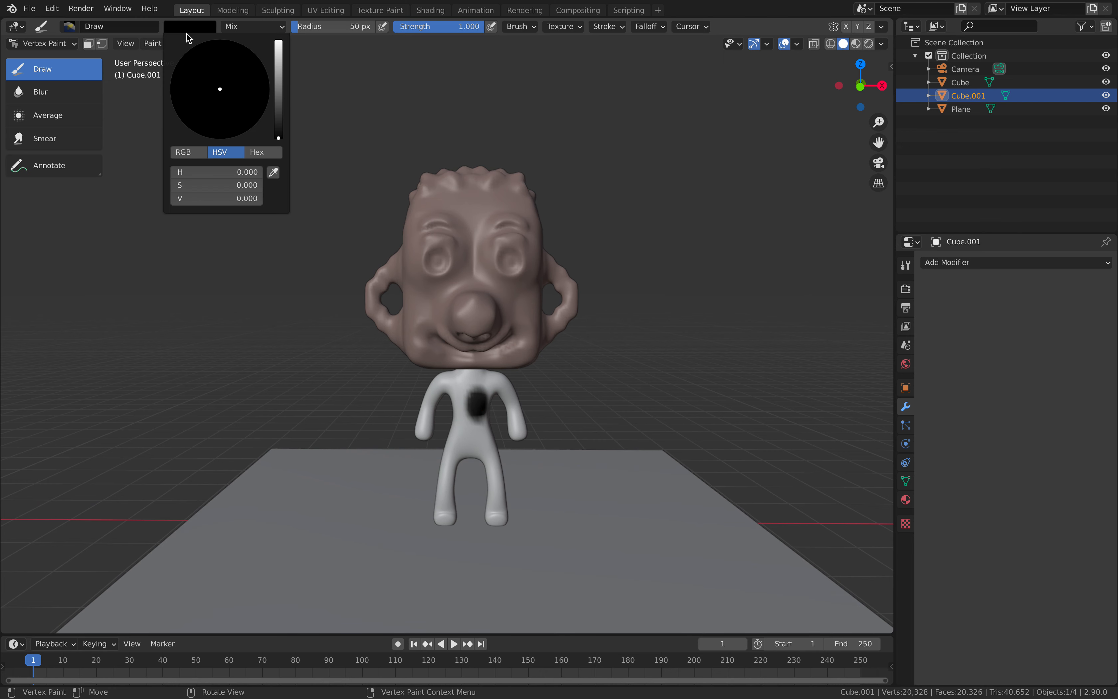
{"action": "left_click", "coordinate": [277, 75]}
{"action": "left_click_drag", "start_coordinate": [225, 97], "coordinate": [197, 114]}
{"action": "left_click_drag", "start_coordinate": [472, 388], "coordinate": [484, 393]}
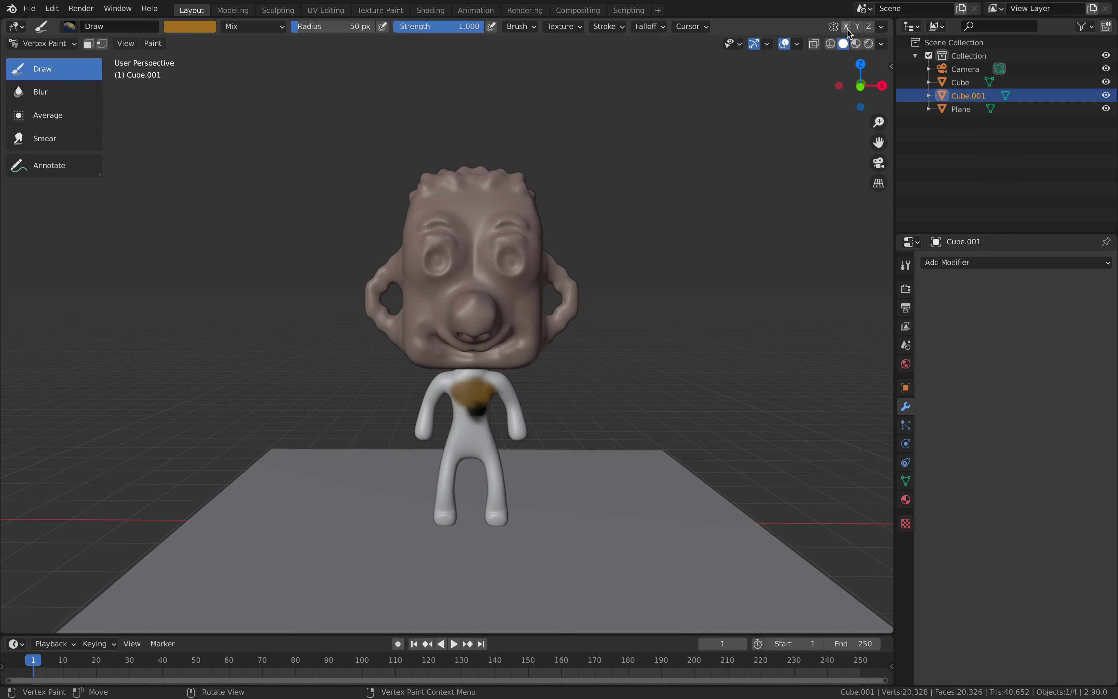
{"action": "mouse_move", "coordinate": [511, 396]}
{"action": "left_mouse_down"}
{"action": "mouse_move", "coordinate": [492, 515]}
{"action": "mouse_move", "coordinate": [480, 382]}
{"action": "mouse_move", "coordinate": [499, 376]}
{"action": "left_mouse_up"}
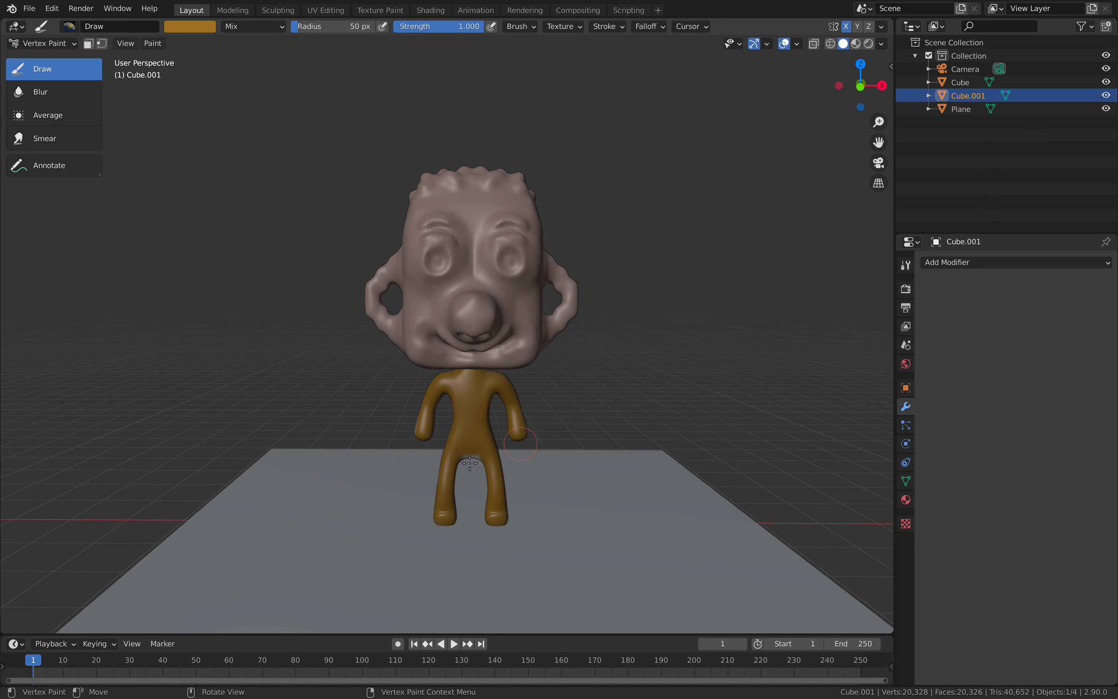
Step: Paint the back of the body, legs and feet with the same orange-brown colour
{"action": "mouse_move", "coordinate": [537, 419]}
{"action": "middle_mouse_down"}
{"action": "mouse_move", "coordinate": [397, 409]}
{"action": "mouse_move", "coordinate": [416, 398]}
{"action": "middle_mouse_up"}
{"action": "mouse_move", "coordinate": [416, 393]}
{"action": "left_mouse_down"}
{"action": "mouse_move", "coordinate": [412, 488]}
{"action": "mouse_move", "coordinate": [427, 416]}
{"action": "mouse_move", "coordinate": [400, 504]}
{"action": "mouse_move", "coordinate": [415, 383]}
{"action": "mouse_move", "coordinate": [391, 412]}
{"action": "mouse_move", "coordinate": [393, 391]}
{"action": "mouse_move", "coordinate": [370, 444]}
{"action": "left_mouse_up"}
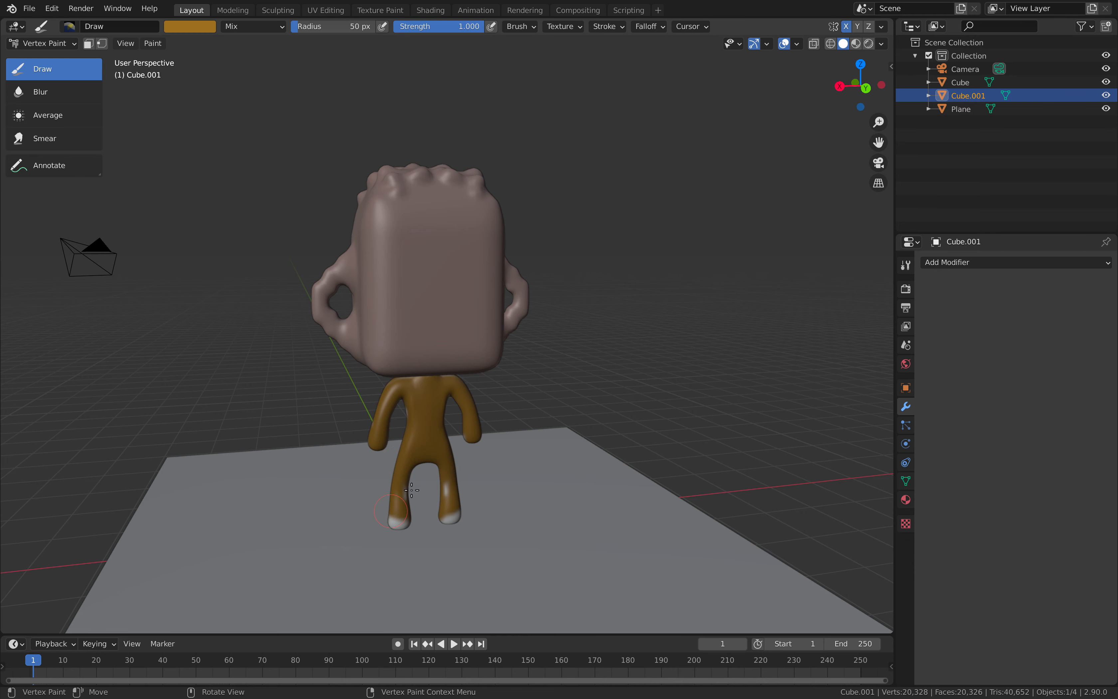
{"action": "mouse_move", "coordinate": [411, 489]}
{"action": "left_mouse_down"}
{"action": "mouse_move", "coordinate": [396, 522]}
{"action": "mouse_move", "coordinate": [408, 504]}
{"action": "left_mouse_up"}
{"action": "mouse_move", "coordinate": [507, 454]}
{"action": "middle_mouse_down"}
{"action": "mouse_move", "coordinate": [643, 459]}
{"action": "mouse_move", "coordinate": [527, 420]}
{"action": "middle_mouse_up"}
{"action": "scroll", "coordinate": [526, 421], "scroll_direction": "up", "scroll_amount": 3}
{"action": "middle_click_drag", "start_coordinate": [521, 491], "coordinate": [518, 429]}
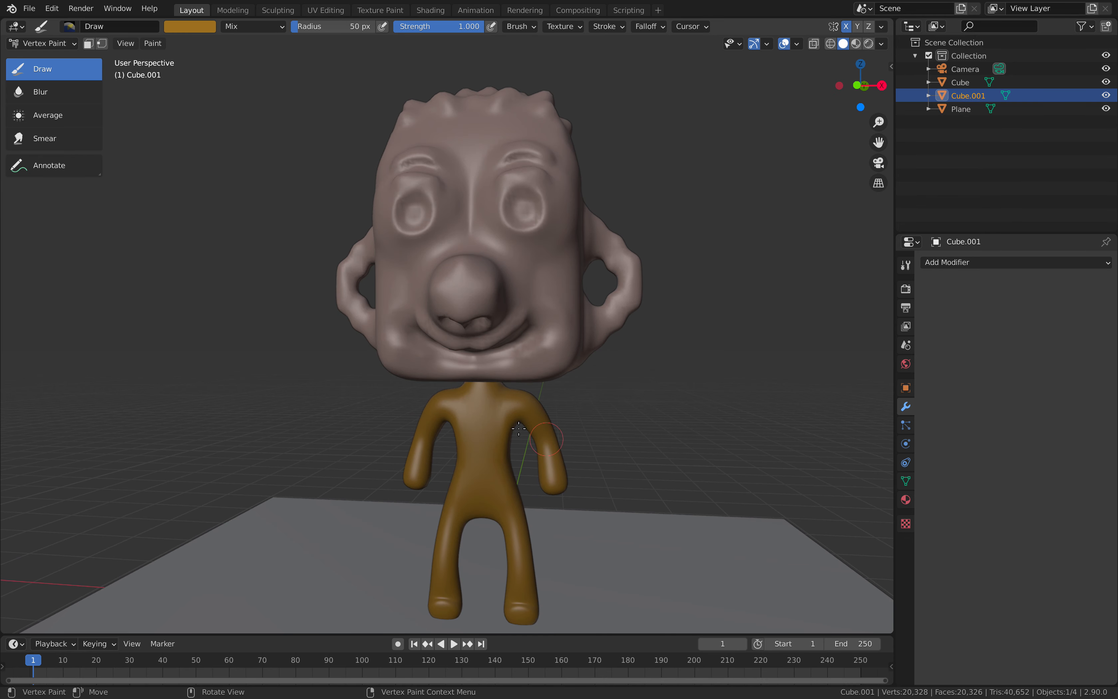
Step: Change the brush colour to green and paint symmetrical patches on the shoulders, arms, torso and upper legs
{"action": "left_click", "coordinate": [202, 30]}
{"action": "mouse_move", "coordinate": [216, 78]}
{"action": "left_mouse_down"}
{"action": "mouse_move", "coordinate": [220, 106]}
{"action": "mouse_move", "coordinate": [195, 89]}
{"action": "left_mouse_up"}
{"action": "mouse_move", "coordinate": [524, 403]}
{"action": "left_mouse_down"}
{"action": "mouse_move", "coordinate": [494, 455]}
{"action": "mouse_move", "coordinate": [531, 543]}
{"action": "left_mouse_up"}
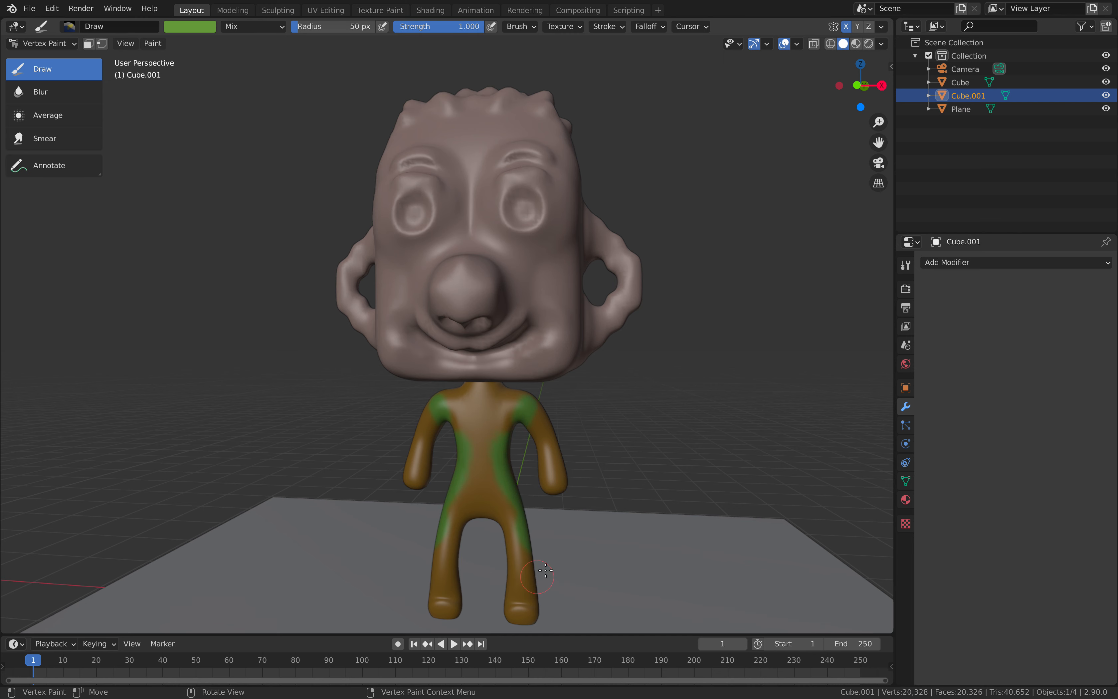
{"action": "mouse_move", "coordinate": [499, 407]}
{"action": "left_mouse_down"}
{"action": "mouse_move", "coordinate": [546, 420]}
{"action": "mouse_move", "coordinate": [492, 489]}
{"action": "left_mouse_up"}
{"action": "left_click_drag", "start_coordinate": [551, 467], "coordinate": [556, 449]}
{"action": "middle_click_drag", "start_coordinate": [530, 370], "coordinate": [552, 372]}
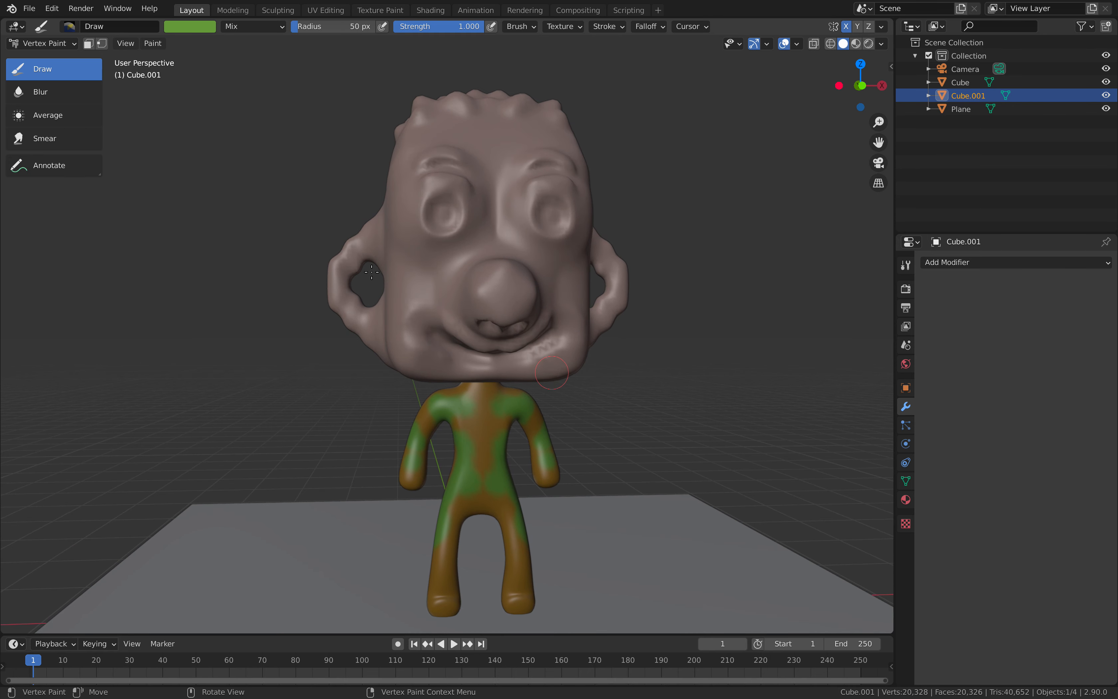
Step: Return the body to Object Mode, switch the viewport to Material Preview shading, and save the file
{"action": "left_click", "coordinate": [41, 43]}
{"action": "left_click", "coordinate": [46, 59]}
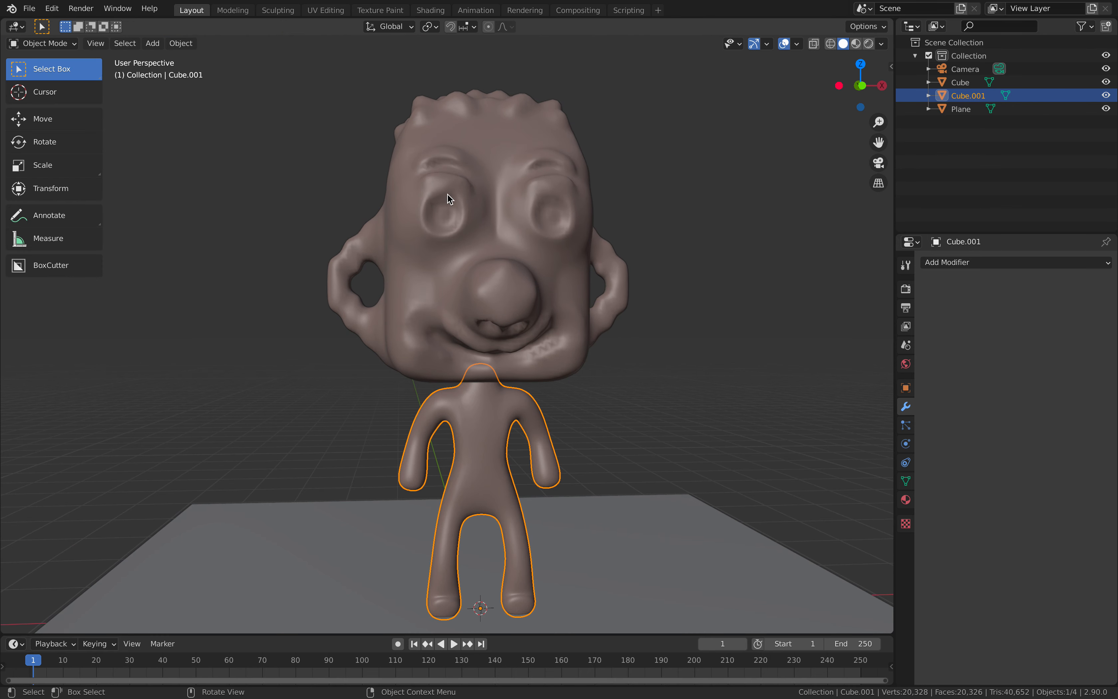
{"action": "left_click", "coordinate": [484, 211]}
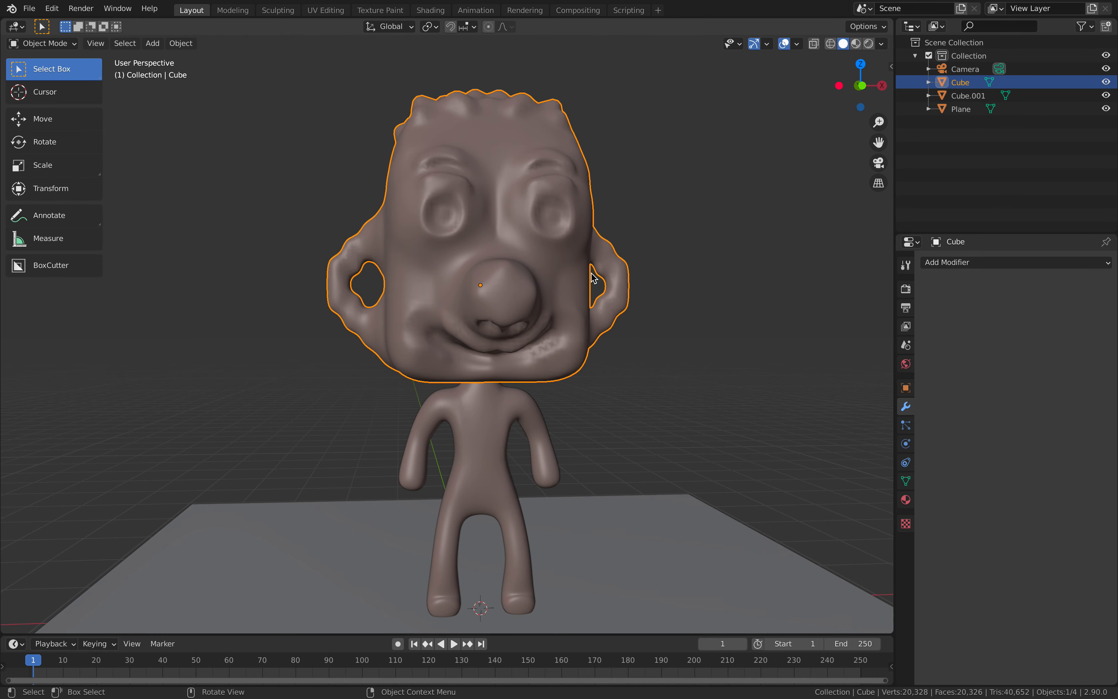
{"action": "scroll", "coordinate": [617, 280], "scroll_direction": "down", "scroll_amount": 2}
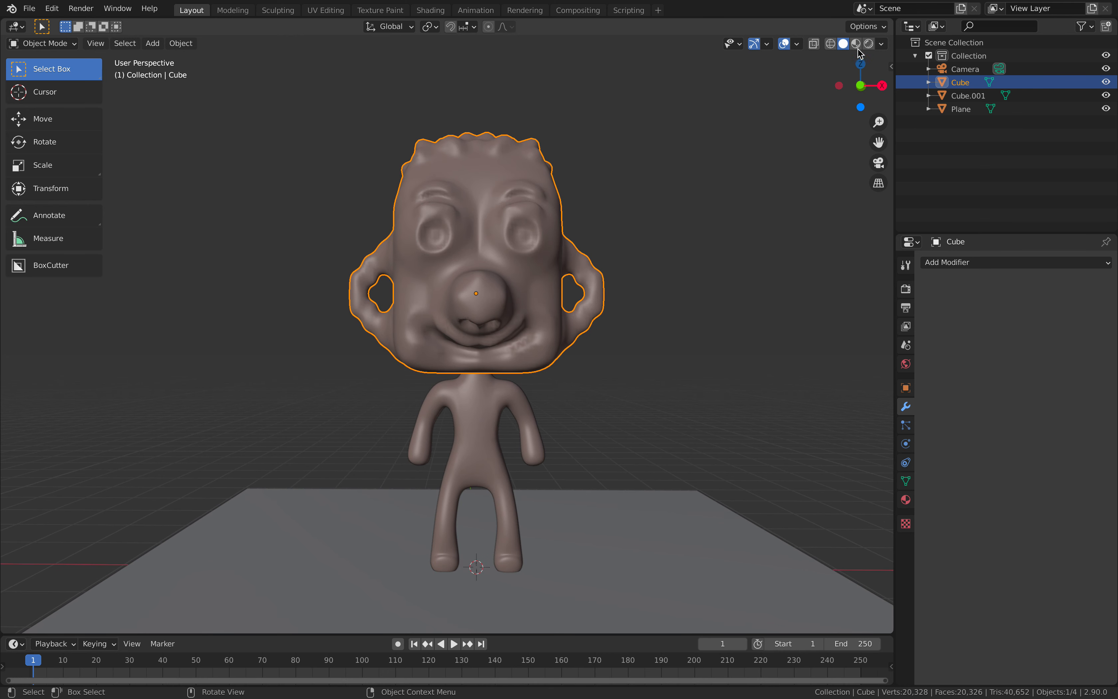
{"action": "left_click", "coordinate": [857, 44]}
{"action": "middle_click_drag", "start_coordinate": [651, 225], "coordinate": [631, 297]}
{"action": "key", "text": "ctrl+s"}
{"action": "left_click", "coordinate": [631, 297]}
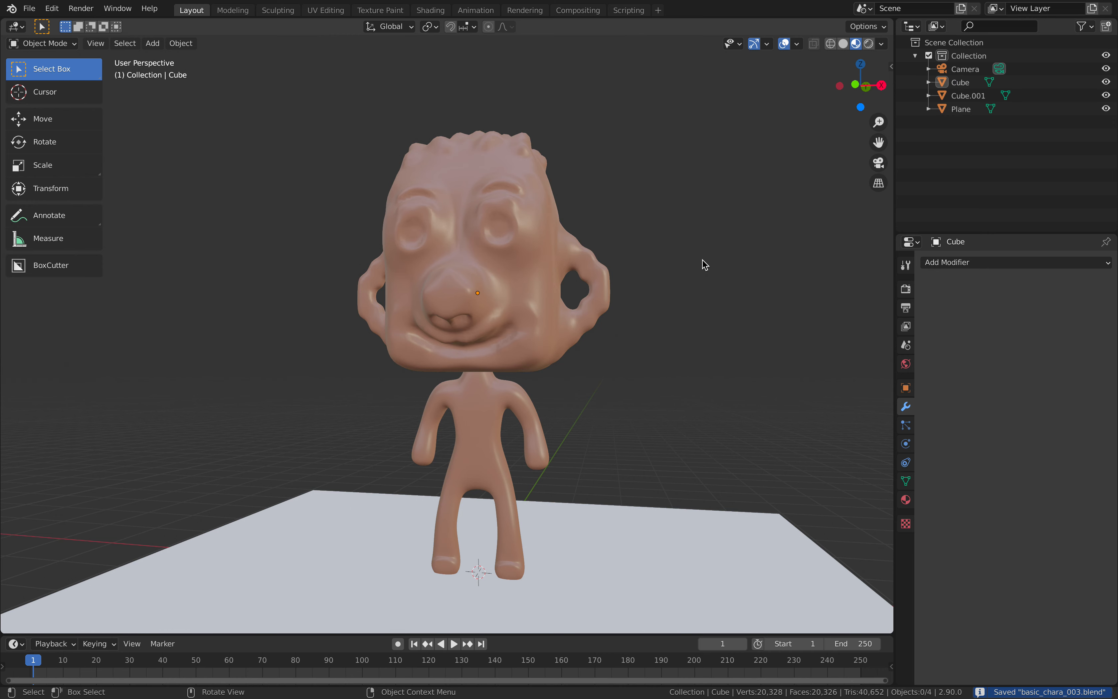
Step: Split the 3D viewport horizontally and turn the upper area into a Shader Editor
{"action": "left_click_drag", "start_coordinate": [888, 23], "coordinate": [870, 261]}
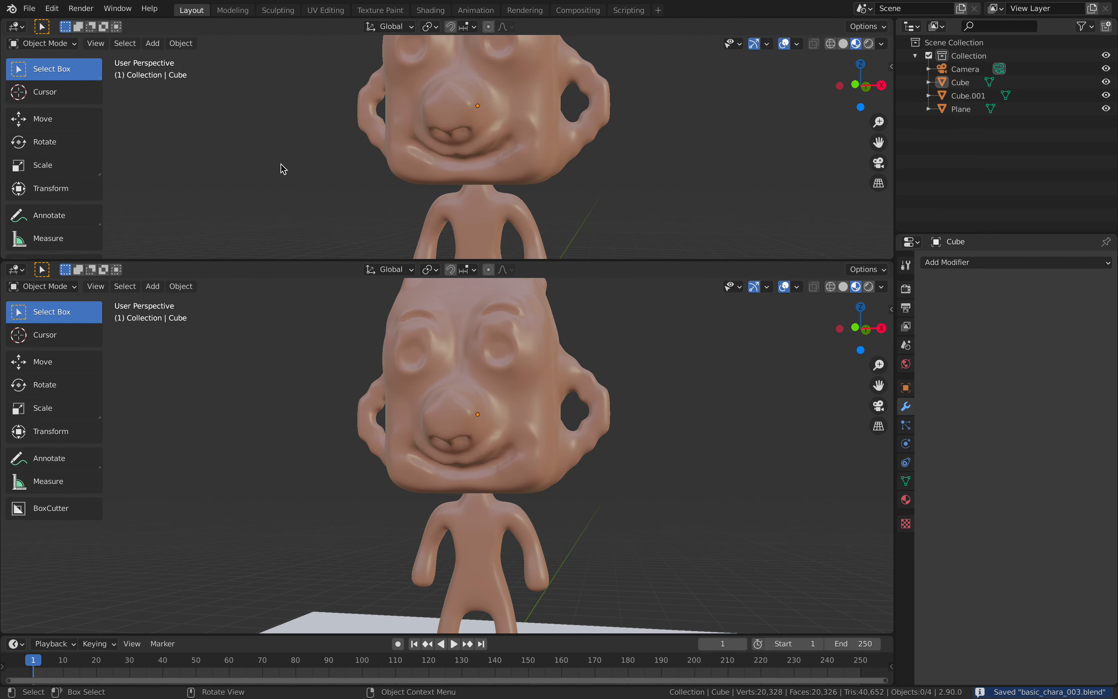
{"action": "left_click", "coordinate": [16, 26]}
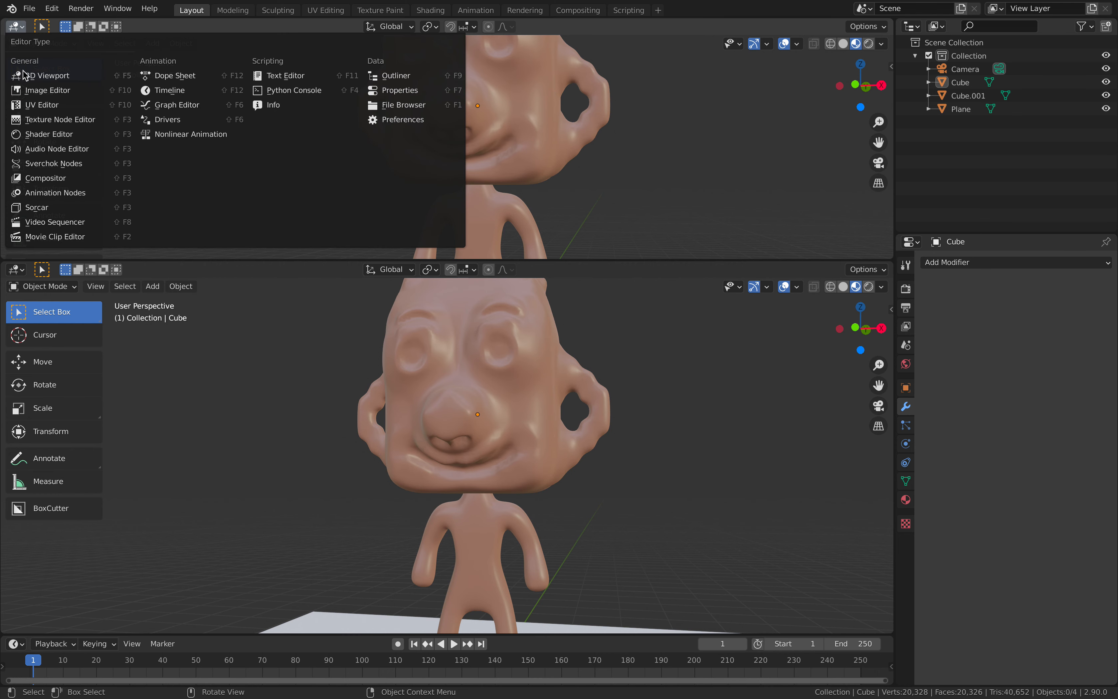
{"action": "left_click", "coordinate": [56, 135]}
{"action": "scroll", "coordinate": [568, 149], "scroll_direction": "up", "scroll_amount": 2}
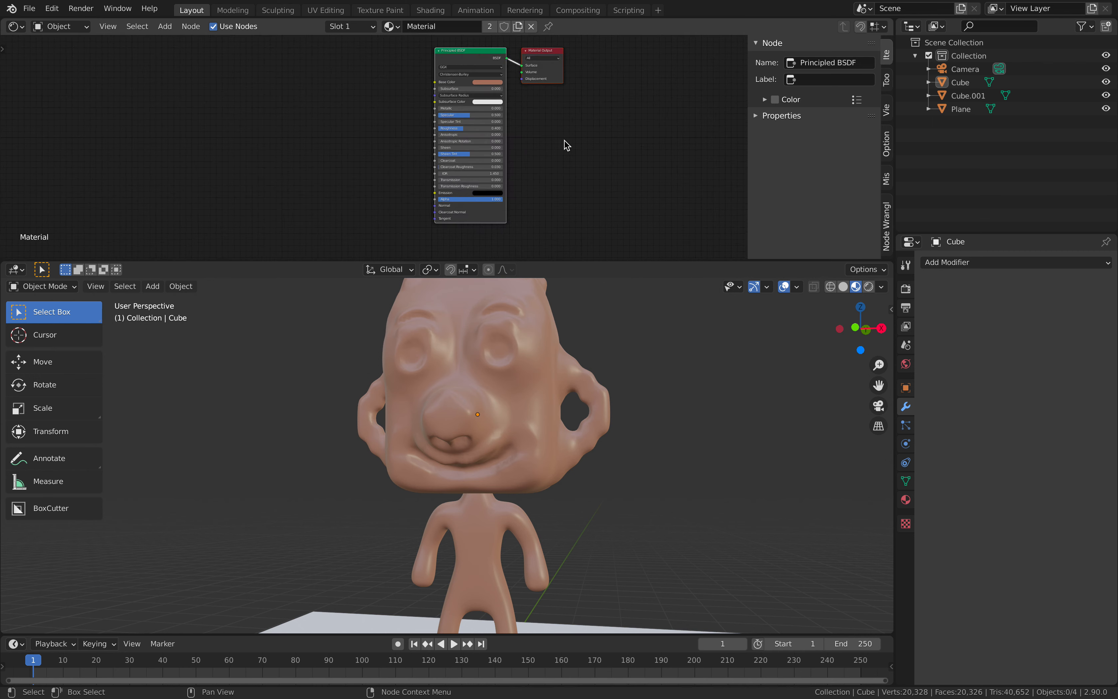
Step: Add a Vertex Color node beside the Principled BSDF in the character's material
{"action": "scroll", "coordinate": [325, 112], "scroll_direction": "up", "scroll_amount": 1}
{"action": "middle_click_drag", "start_coordinate": [324, 112], "coordinate": [309, 128]}
{"action": "key", "text": "shift+a"}
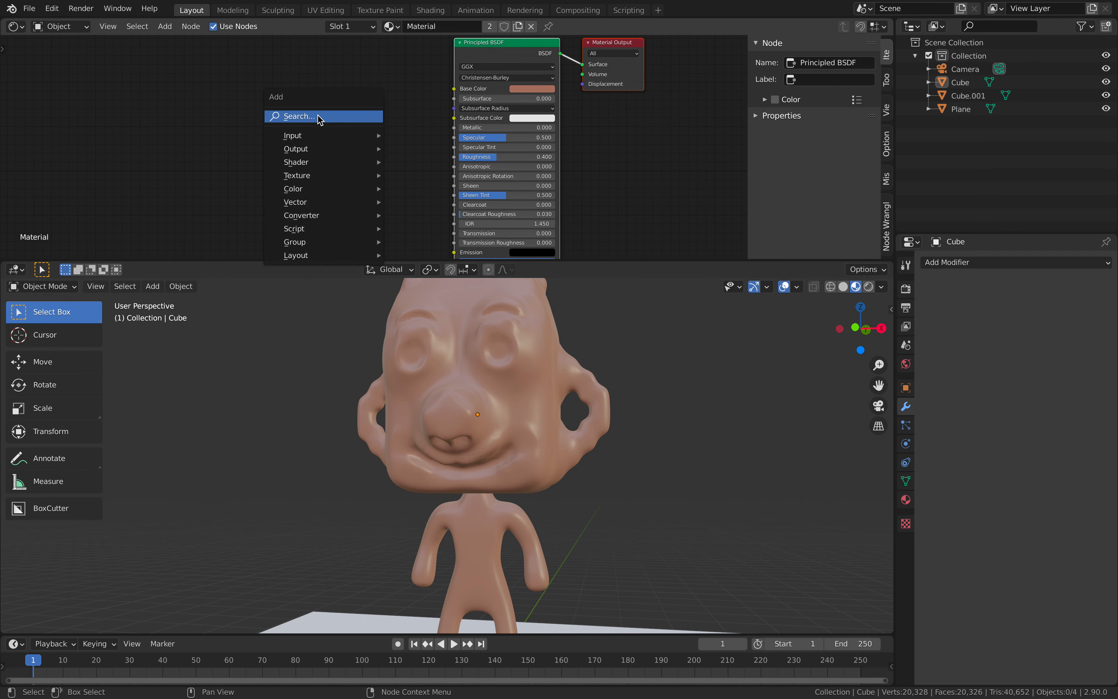
{"action": "left_click", "coordinate": [318, 118]}
{"action": "type", "text": "vert"}
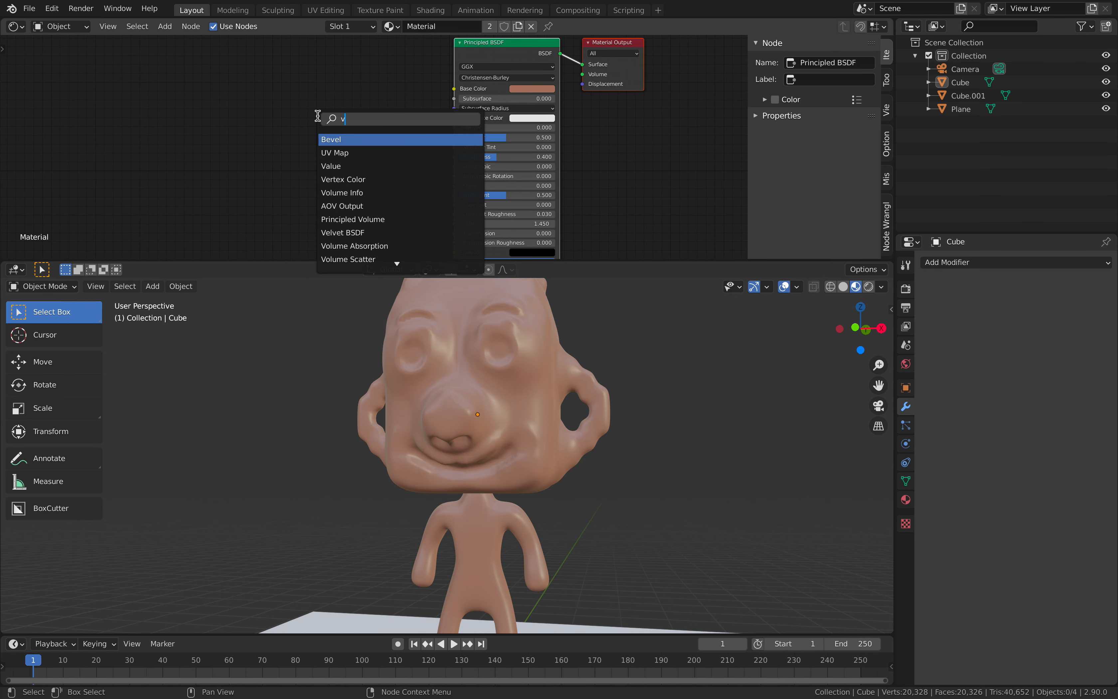
{"action": "key", "text": "Return"}
{"action": "left_click", "coordinate": [319, 121]}
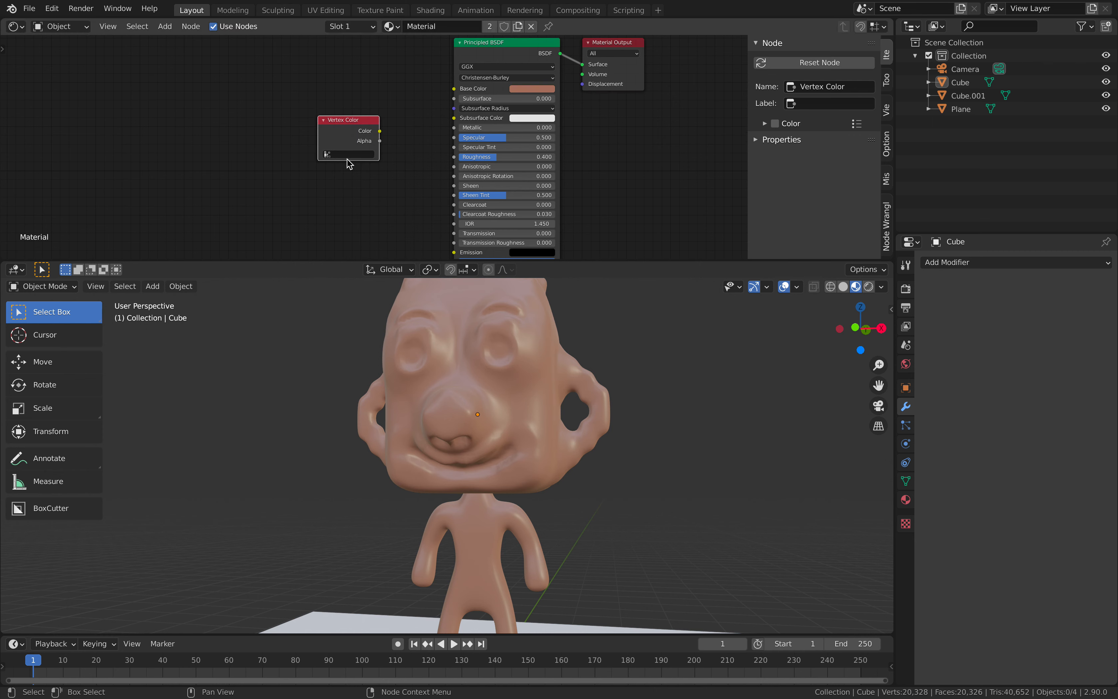
Step: With the body selected, set the Vertex Color node to Col, connect its Color output to Base Color, and save the file
{"action": "left_click", "coordinate": [508, 514]}
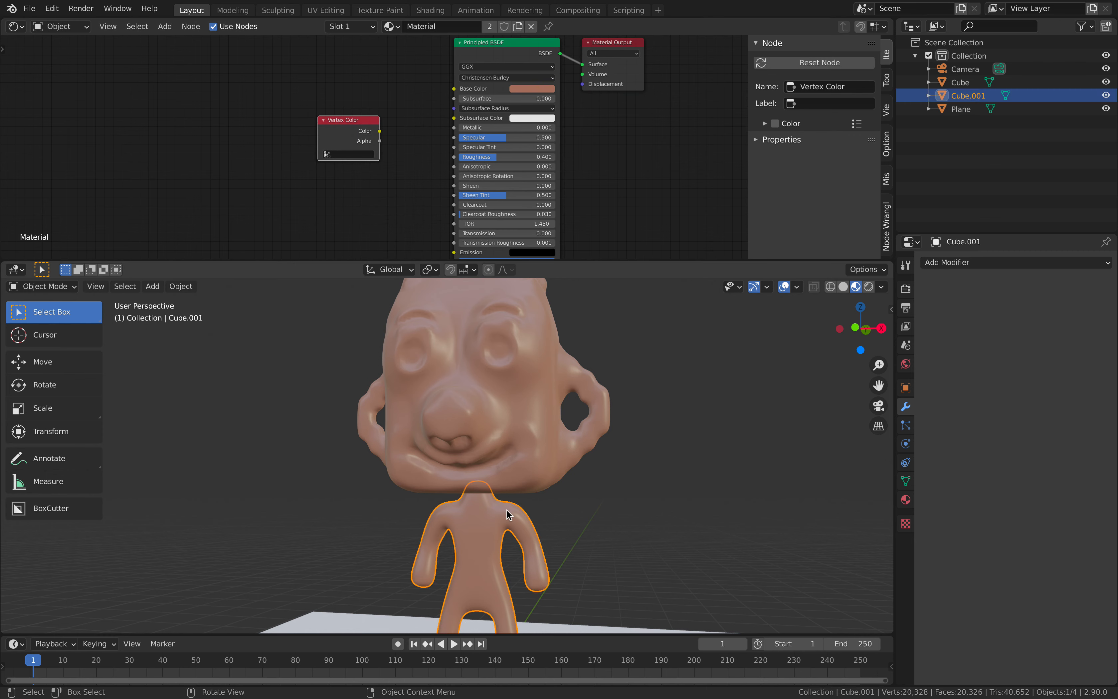
{"action": "left_click", "coordinate": [349, 154]}
{"action": "left_click", "coordinate": [356, 166]}
{"action": "left_click_drag", "start_coordinate": [380, 132], "coordinate": [454, 89]}
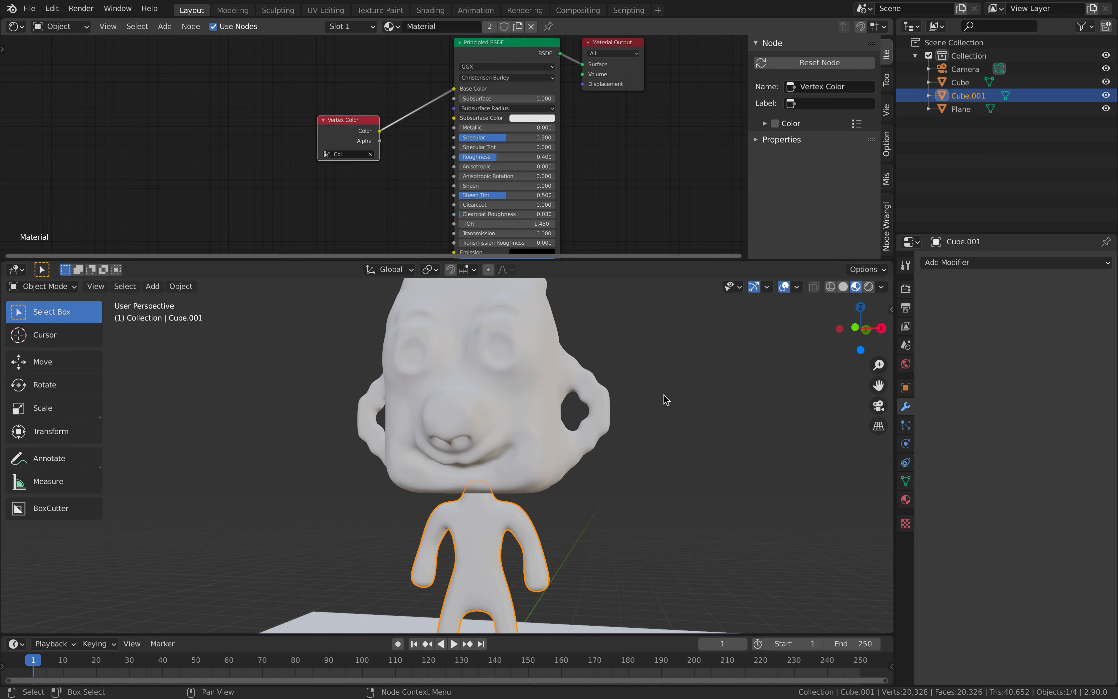
{"action": "mouse_move", "coordinate": [633, 437]}
{"action": "middle_mouse_down"}
{"action": "mouse_move", "coordinate": [638, 403]}
{"action": "mouse_move", "coordinate": [616, 411]}
{"action": "middle_mouse_up"}
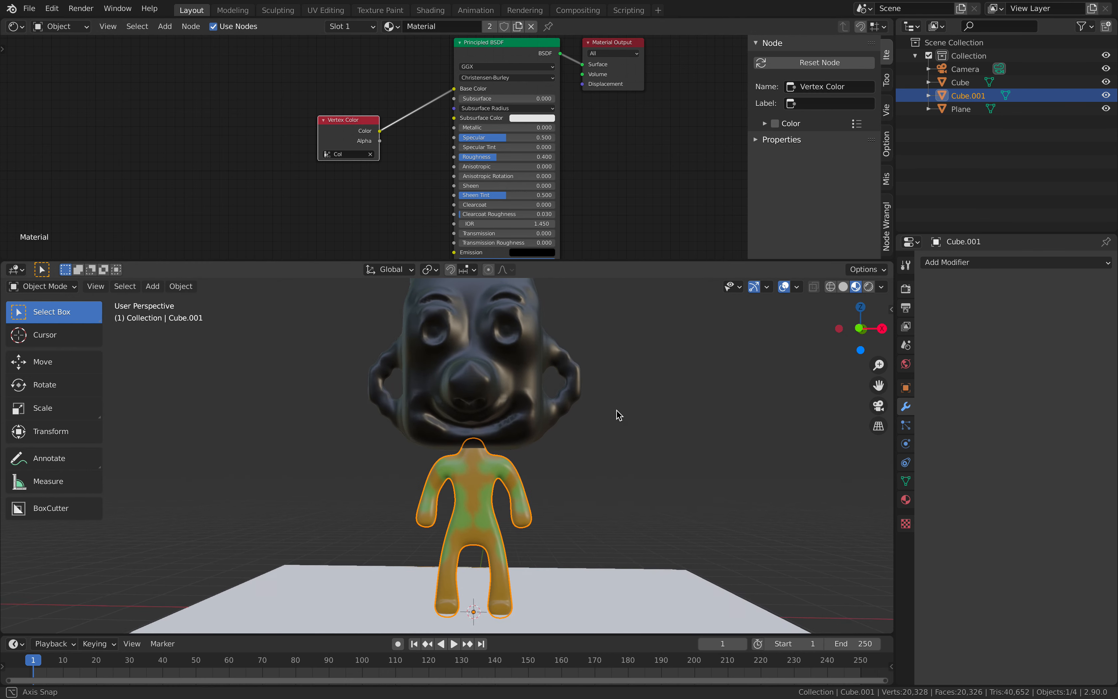
{"action": "left_click", "coordinate": [617, 411]}
{"action": "key", "text": "ctrl+s"}
Step: Select the head, put it in Vertex Paint mode, and show its Vertex Colors list in the mesh data properties
{"action": "left_click", "coordinate": [525, 446]}
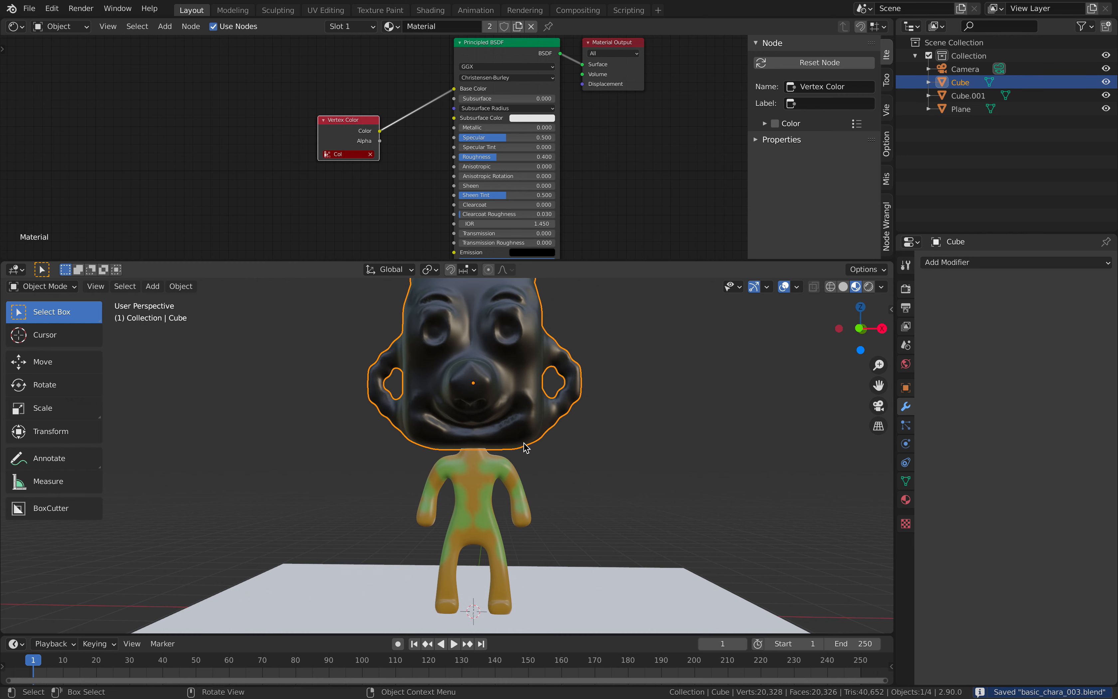
{"action": "left_click", "coordinate": [508, 467]}
{"action": "left_click", "coordinate": [451, 359]}
{"action": "left_click", "coordinate": [43, 286]}
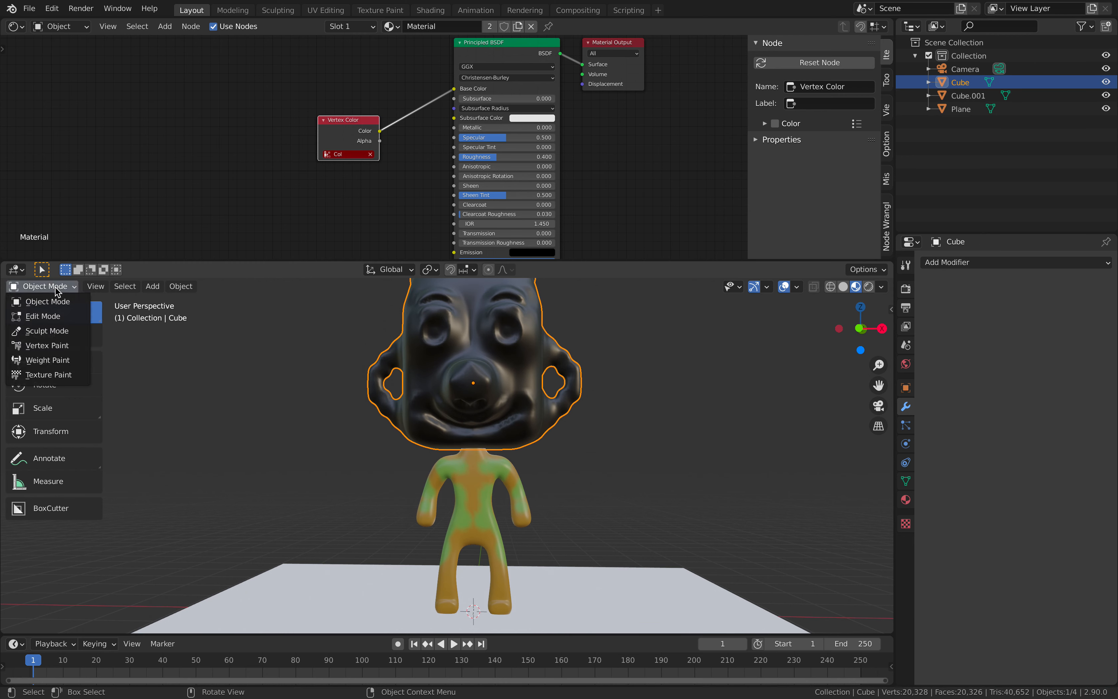
{"action": "left_click", "coordinate": [55, 348]}
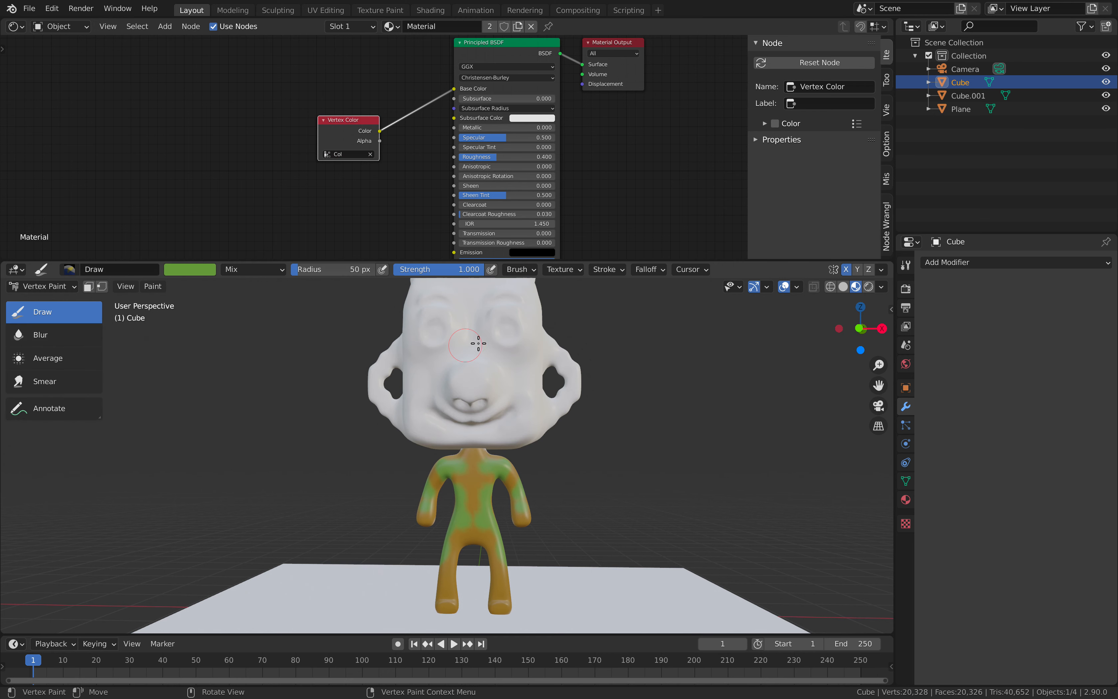
{"action": "middle_click_drag", "start_coordinate": [474, 370], "coordinate": [473, 372]}
{"action": "left_click", "coordinate": [913, 478]}
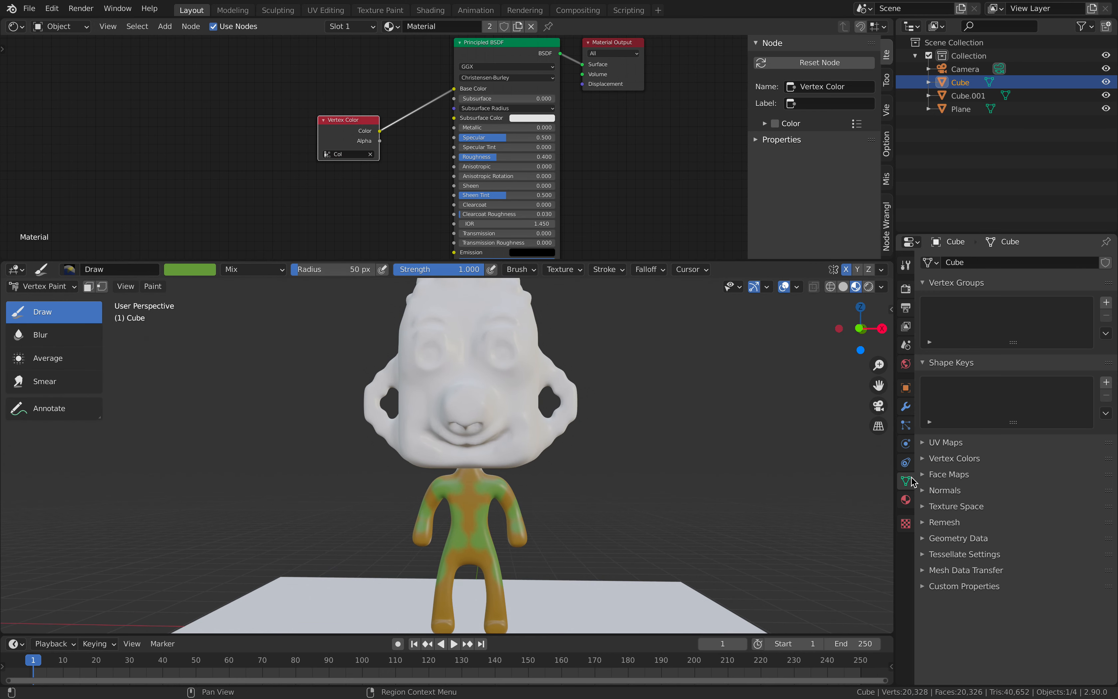
{"action": "left_click", "coordinate": [955, 458]}
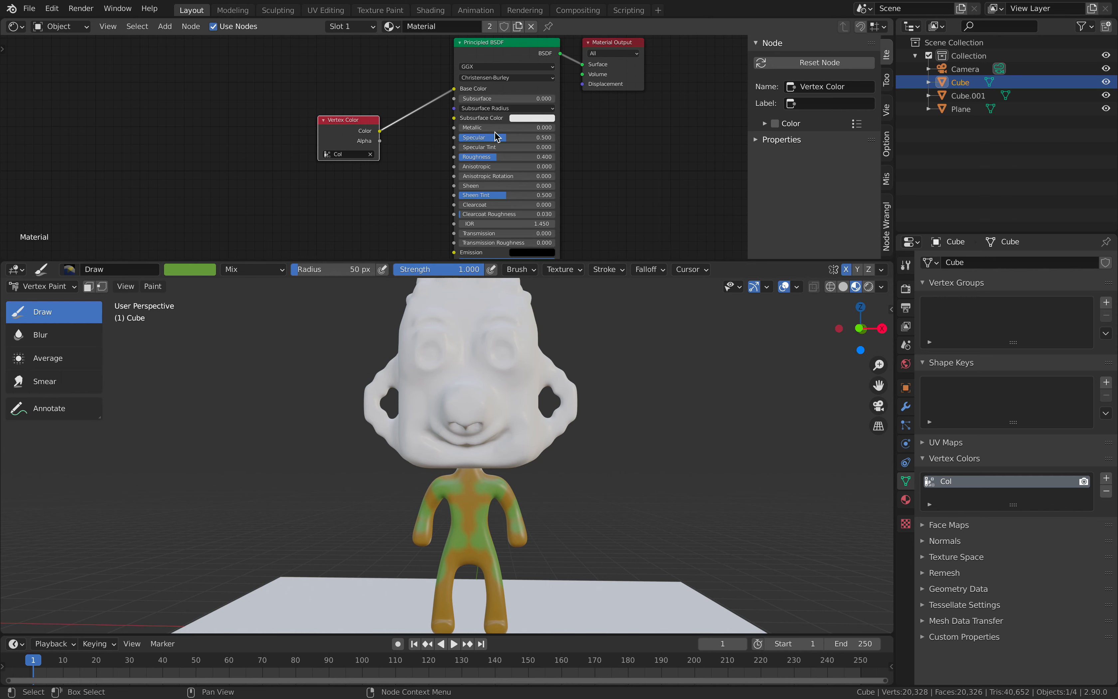
Step: Fill the whole head with the current green brush colour using Set Vertex Colors
{"action": "middle_click_drag", "start_coordinate": [415, 139], "coordinate": [401, 128]}
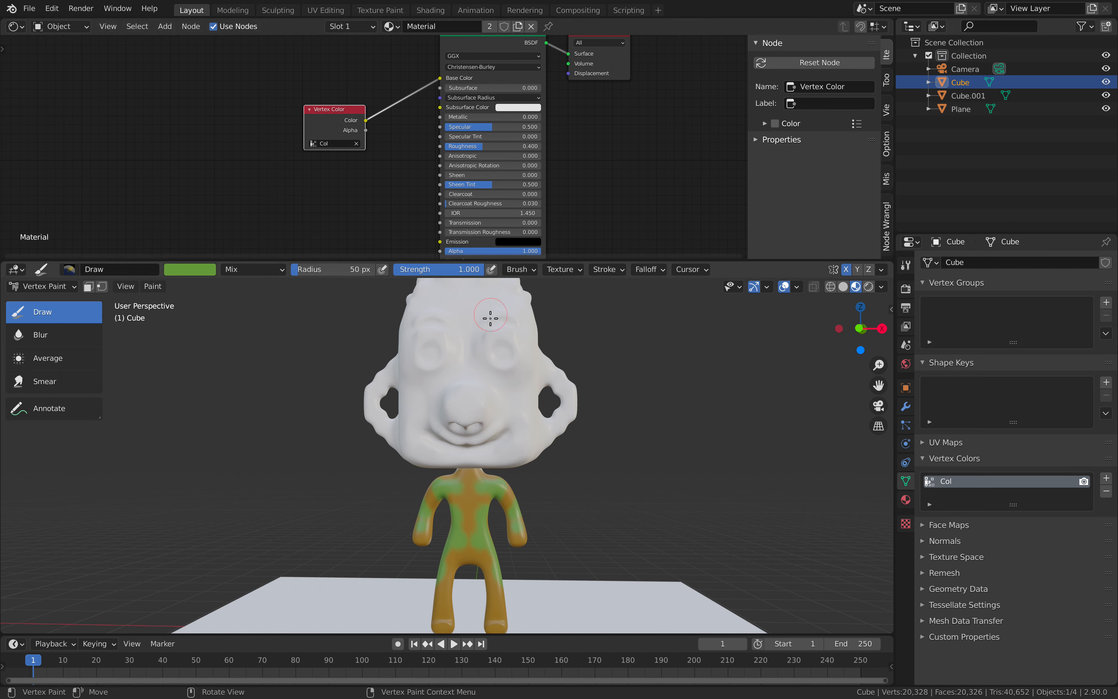
{"action": "scroll", "coordinate": [462, 379], "scroll_direction": "down", "scroll_amount": 5}
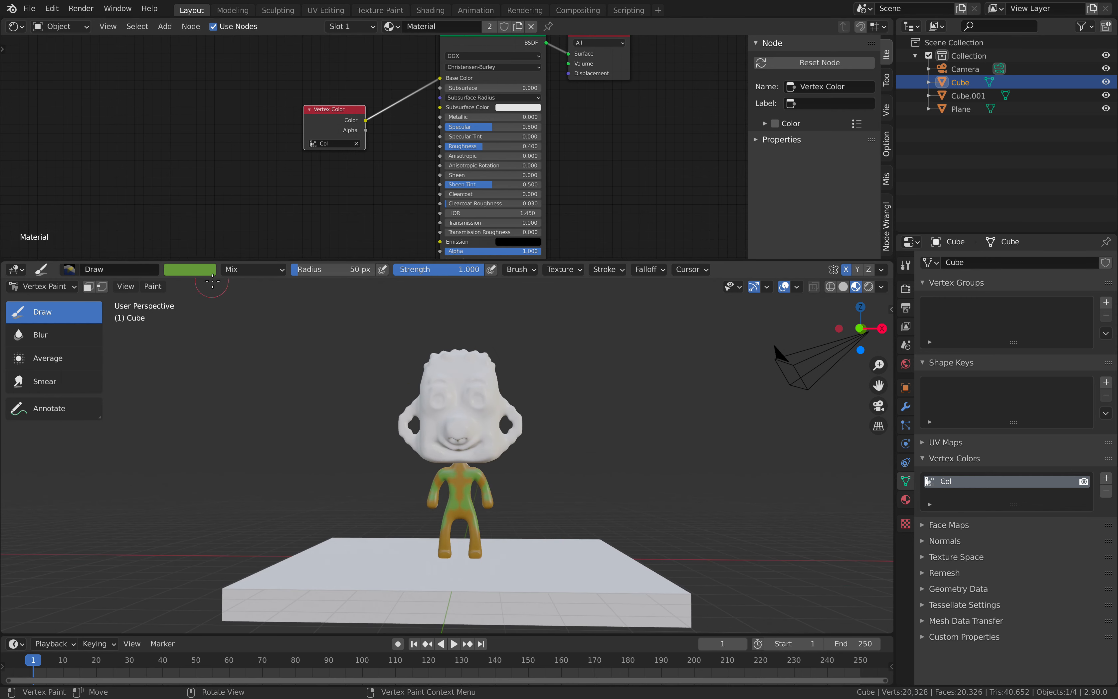
{"action": "left_click", "coordinate": [154, 287]}
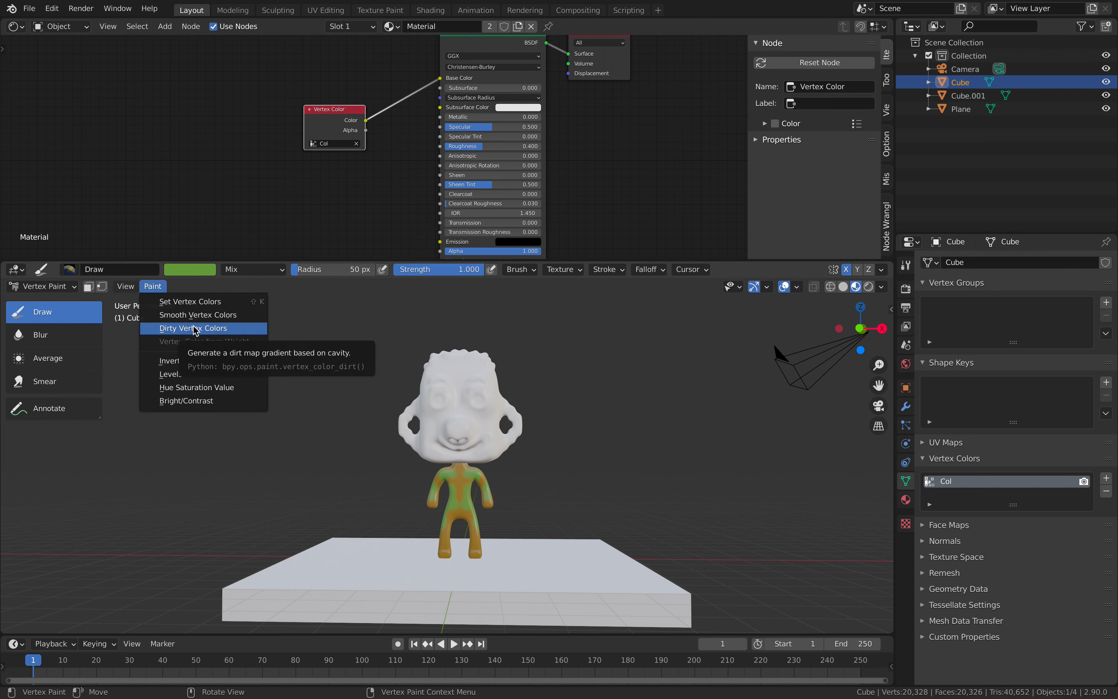
{"action": "left_click", "coordinate": [192, 301]}
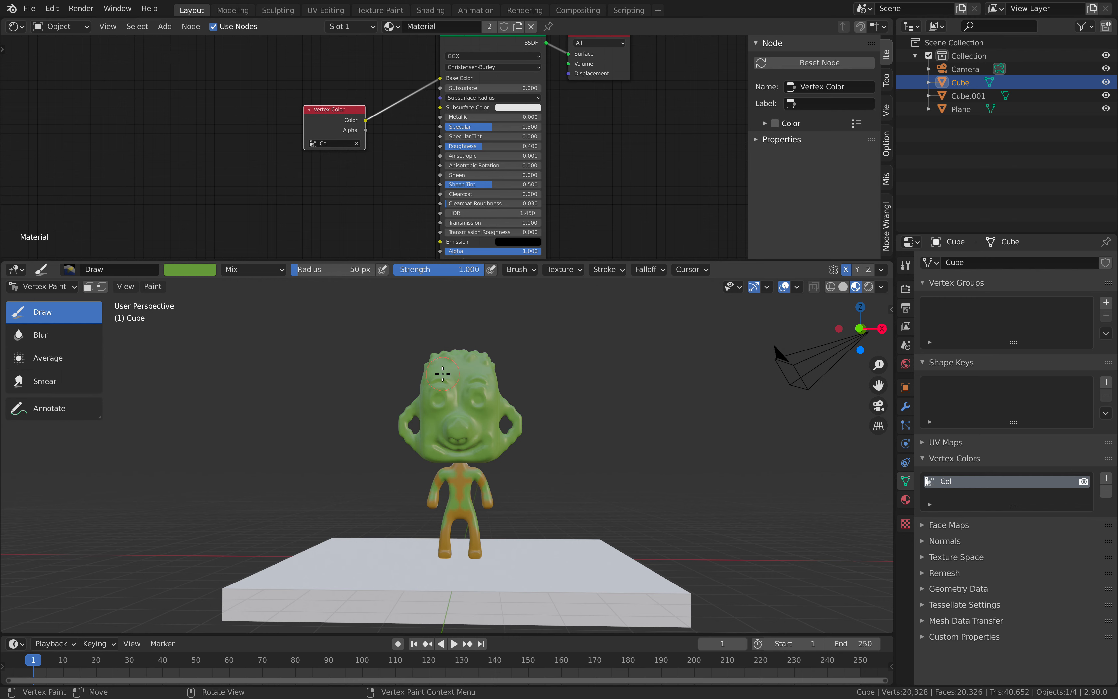
Step: Apply Dirty Vertex Colors to the head to darken it according to its cavities
{"action": "scroll", "coordinate": [442, 373], "scroll_direction": "up", "scroll_amount": 2}
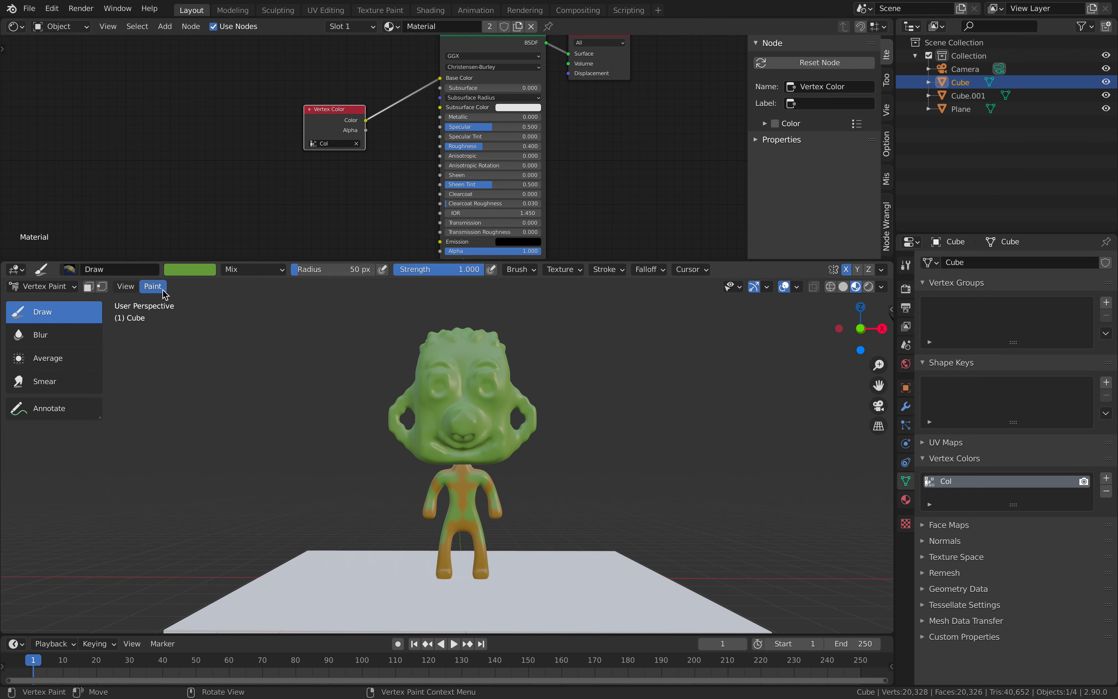
{"action": "left_click", "coordinate": [152, 286]}
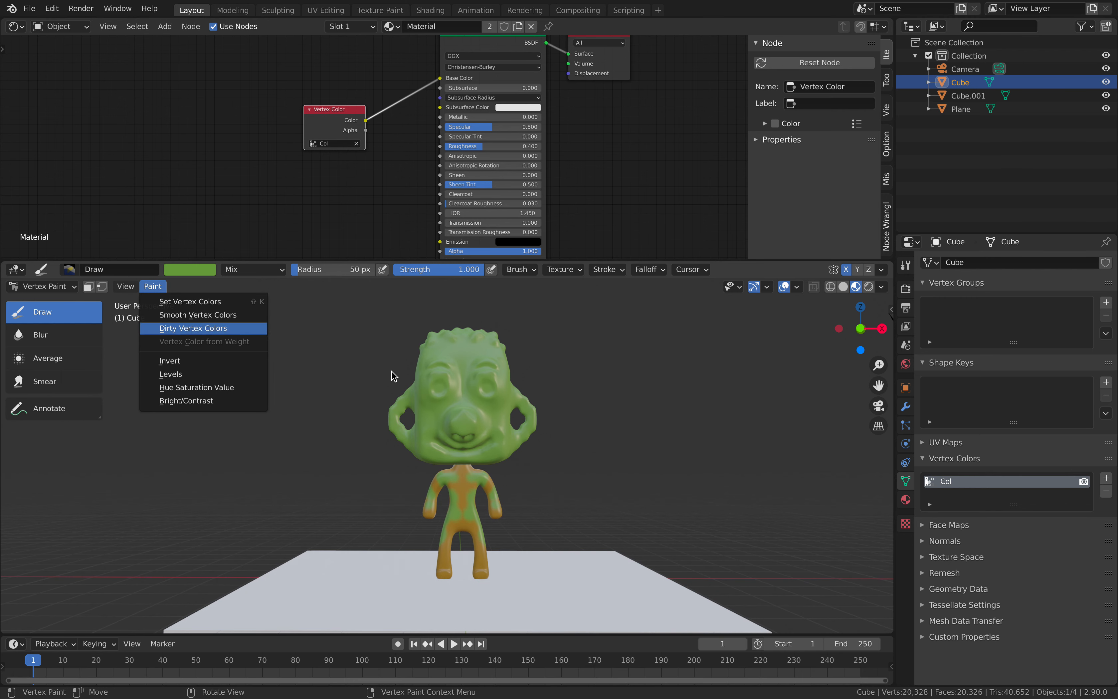
{"action": "key", "text": "Return"}
{"action": "scroll", "coordinate": [483, 405], "scroll_direction": "up", "scroll_amount": 3}
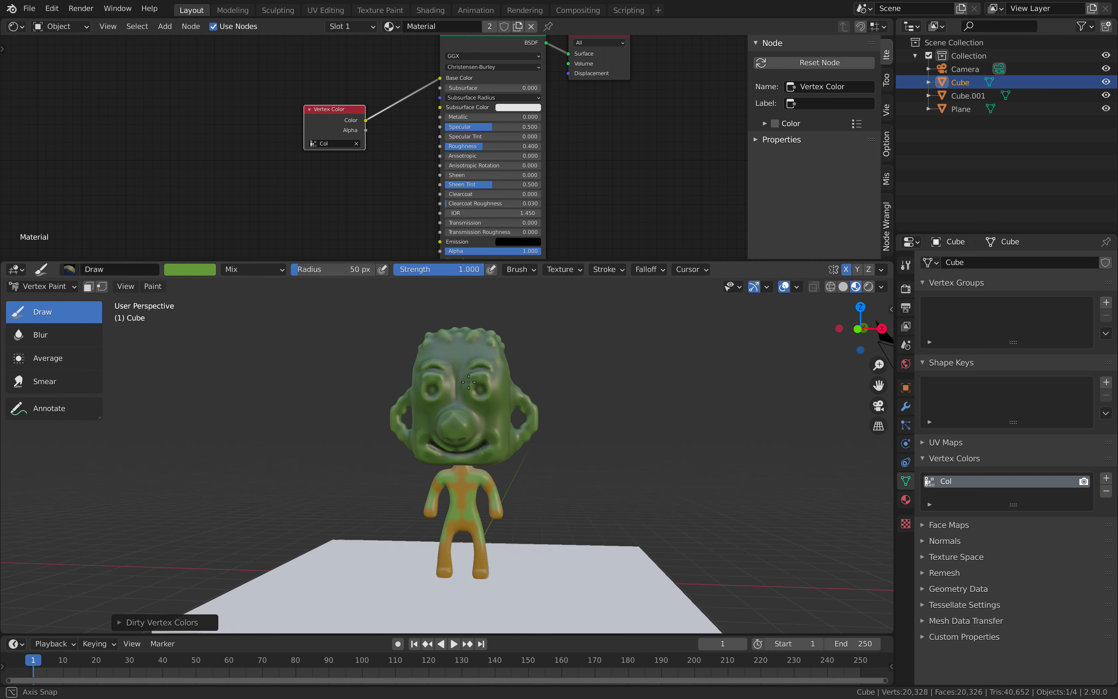
Step: Change the brush colour to light blue and paint both eyes with it
{"action": "left_click", "coordinate": [192, 269]}
{"action": "left_click_drag", "start_coordinate": [194, 141], "coordinate": [222, 134]}
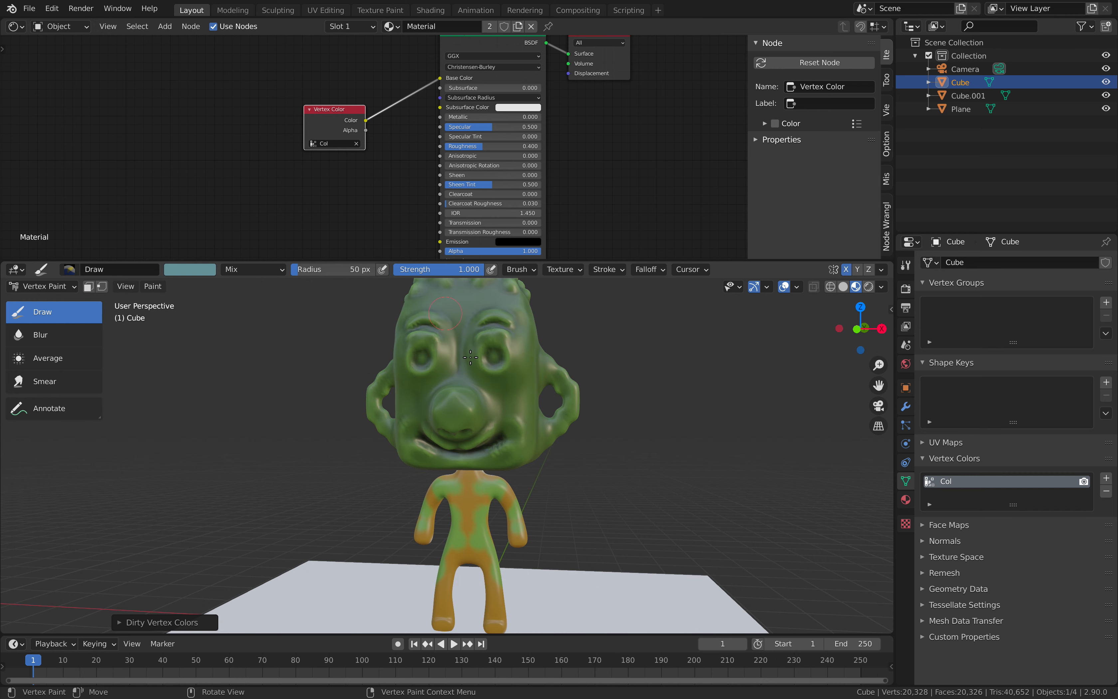
{"action": "scroll", "coordinate": [482, 398], "scroll_direction": "up", "scroll_amount": 2}
{"action": "mouse_move", "coordinate": [491, 367]}
{"action": "left_mouse_down"}
{"action": "mouse_move", "coordinate": [506, 377]}
{"action": "mouse_move", "coordinate": [491, 373]}
{"action": "left_mouse_up"}
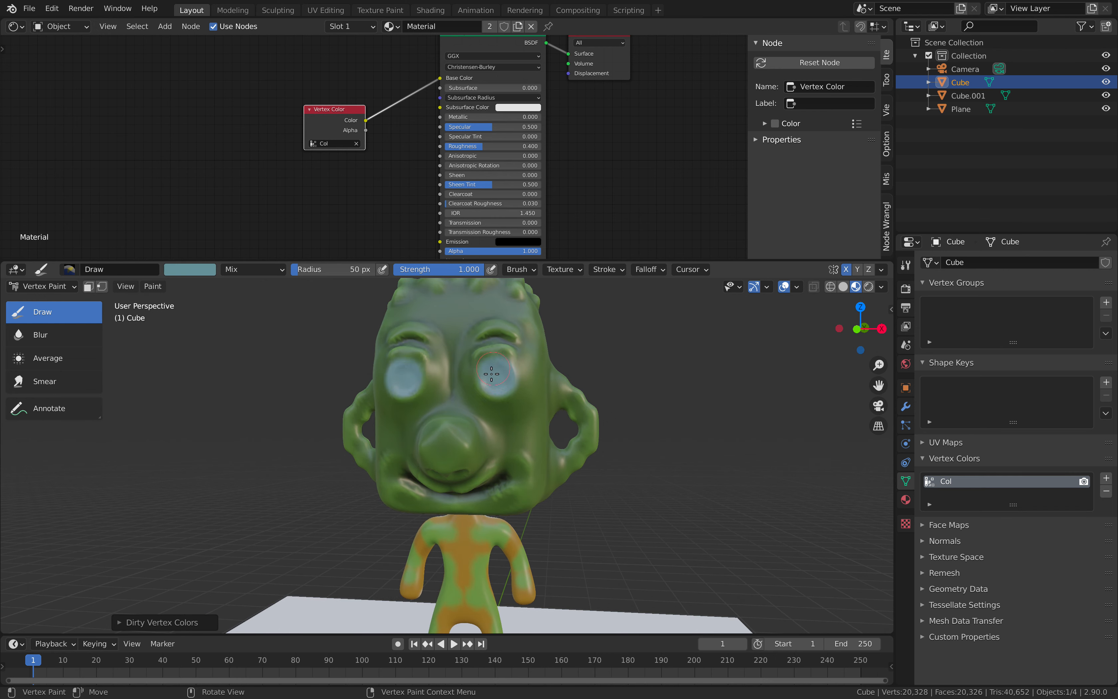
Step: Change the brush colour to a very dark purple and paint the pupils and eyebrows
{"action": "left_click", "coordinate": [197, 271]}
{"action": "left_click_drag", "start_coordinate": [218, 150], "coordinate": [220, 132]}
{"action": "left_click", "coordinate": [278, 170]}
{"action": "left_click_drag", "start_coordinate": [279, 169], "coordinate": [276, 169]}
{"action": "left_click_drag", "start_coordinate": [231, 135], "coordinate": [237, 143]}
{"action": "left_click", "coordinate": [501, 383]}
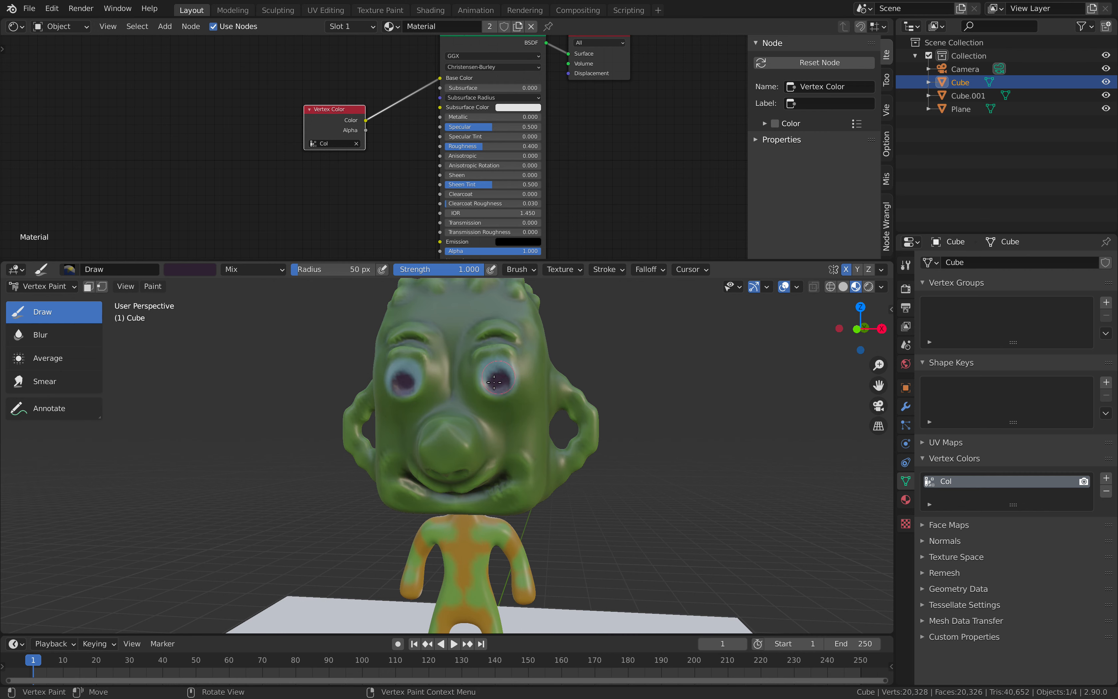
{"action": "left_click_drag", "start_coordinate": [481, 336], "coordinate": [514, 340]}
Step: Paint the hair on top of the head with the same dark purple, working around it from several angles
{"action": "middle_click_drag", "start_coordinate": [498, 336], "coordinate": [483, 390]}
{"action": "left_click", "coordinate": [483, 391]}
{"action": "middle_click_drag", "start_coordinate": [334, 314], "coordinate": [481, 416]}
{"action": "mouse_move", "coordinate": [486, 419]}
{"action": "left_mouse_down"}
{"action": "mouse_move", "coordinate": [468, 418]}
{"action": "mouse_move", "coordinate": [518, 446]}
{"action": "mouse_move", "coordinate": [511, 416]}
{"action": "mouse_move", "coordinate": [462, 372]}
{"action": "mouse_move", "coordinate": [506, 363]}
{"action": "mouse_move", "coordinate": [531, 428]}
{"action": "left_mouse_up"}
{"action": "middle_click_drag", "start_coordinate": [532, 428], "coordinate": [518, 396]}
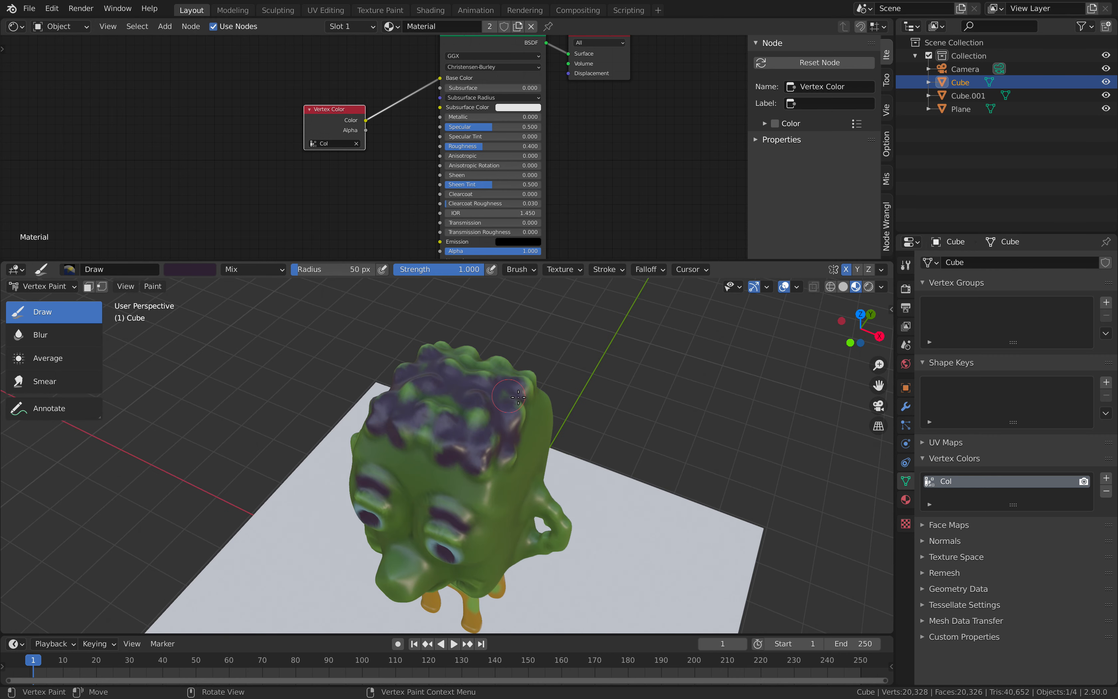
{"action": "mouse_move", "coordinate": [478, 362]}
{"action": "left_mouse_down"}
{"action": "mouse_move", "coordinate": [463, 386]}
{"action": "mouse_move", "coordinate": [471, 411]}
{"action": "mouse_move", "coordinate": [425, 435]}
{"action": "left_mouse_up"}
{"action": "middle_click_drag", "start_coordinate": [424, 435], "coordinate": [503, 398]}
{"action": "left_click_drag", "start_coordinate": [508, 419], "coordinate": [532, 408]}
{"action": "mouse_move", "coordinate": [532, 408]}
{"action": "middle_mouse_down"}
{"action": "mouse_move", "coordinate": [470, 394]}
{"action": "mouse_move", "coordinate": [508, 406]}
{"action": "mouse_move", "coordinate": [492, 386]}
{"action": "mouse_move", "coordinate": [644, 396]}
{"action": "mouse_move", "coordinate": [672, 381]}
{"action": "middle_mouse_up"}
{"action": "middle_click_drag", "start_coordinate": [672, 381], "coordinate": [654, 331], "text": "shift"}
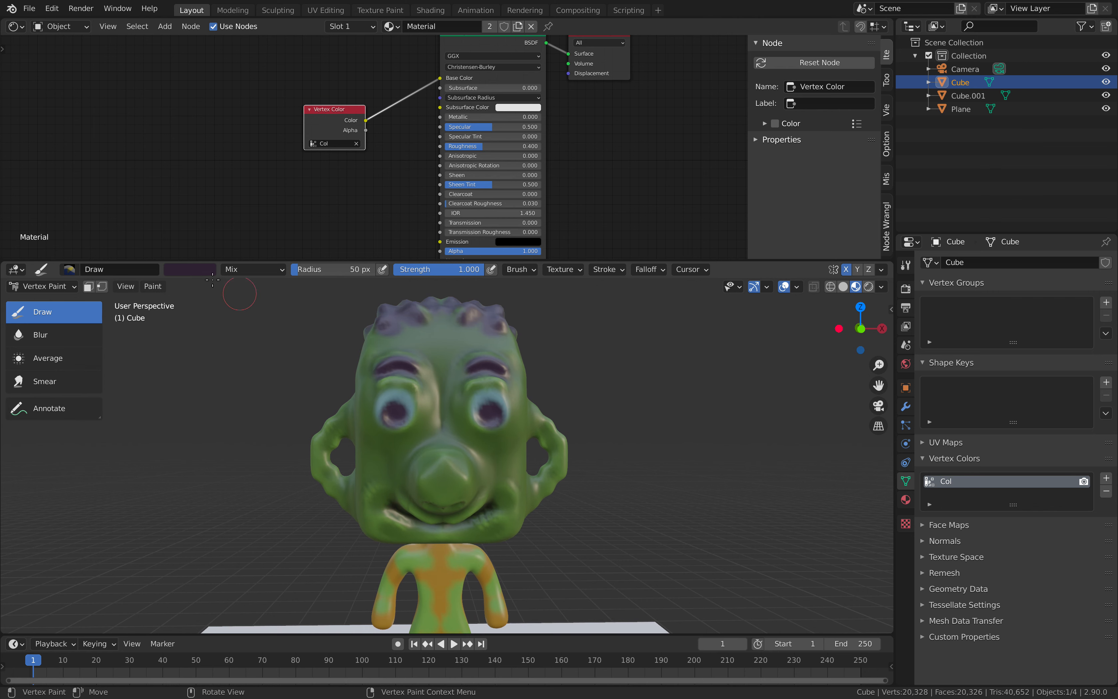
Step: Change the brush colour to teal and paint both ears with it
{"action": "left_click", "coordinate": [207, 275]}
{"action": "left_click_drag", "start_coordinate": [237, 153], "coordinate": [210, 145]}
{"action": "mouse_move", "coordinate": [277, 121]}
{"action": "left_mouse_down"}
{"action": "mouse_move", "coordinate": [279, 99]}
{"action": "mouse_move", "coordinate": [278, 134]}
{"action": "mouse_move", "coordinate": [222, 134]}
{"action": "mouse_move", "coordinate": [217, 123]}
{"action": "left_mouse_up"}
{"action": "mouse_move", "coordinate": [543, 427]}
{"action": "left_mouse_down"}
{"action": "mouse_move", "coordinate": [554, 483]}
{"action": "mouse_move", "coordinate": [540, 496]}
{"action": "left_mouse_up"}
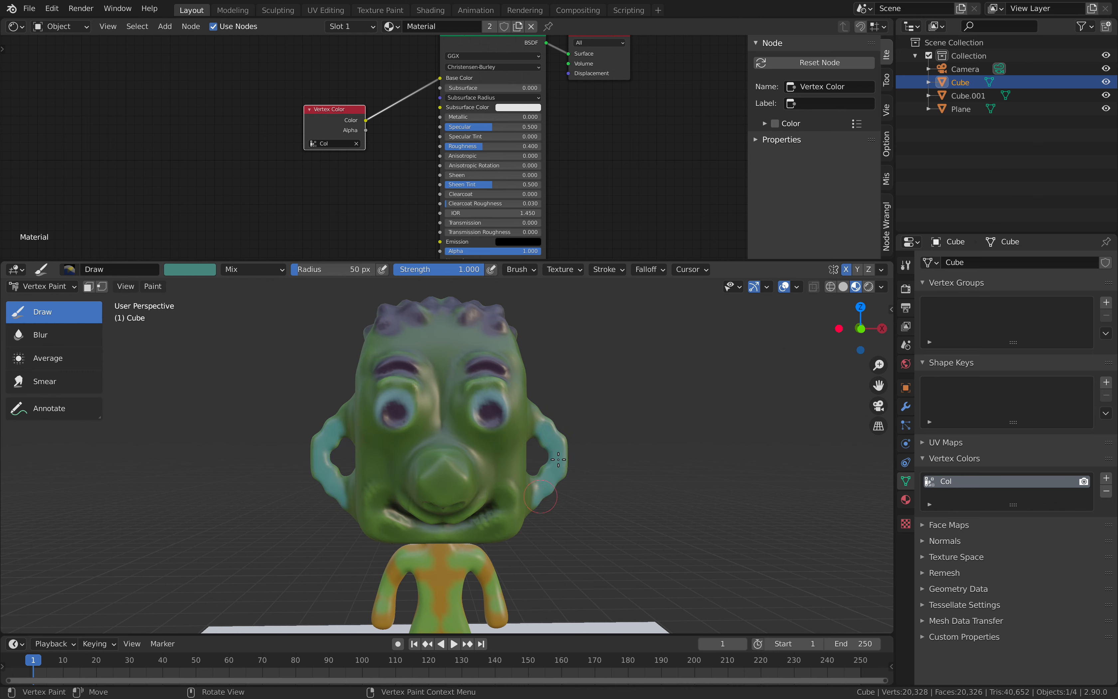
Step: Change the brush colour to pinkish purple and repaint both ears with it
{"action": "left_click", "coordinate": [203, 270]}
{"action": "left_click", "coordinate": [240, 165]}
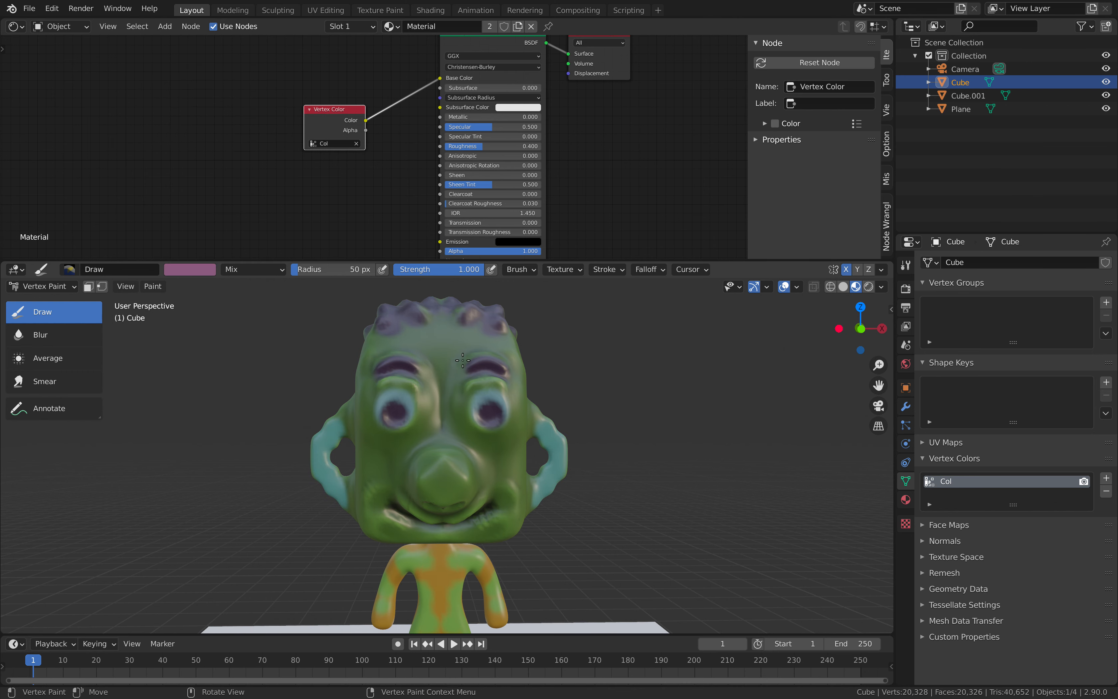
{"action": "mouse_move", "coordinate": [541, 425]}
{"action": "left_mouse_down"}
{"action": "mouse_move", "coordinate": [559, 469]}
{"action": "mouse_move", "coordinate": [551, 479]}
{"action": "left_mouse_up"}
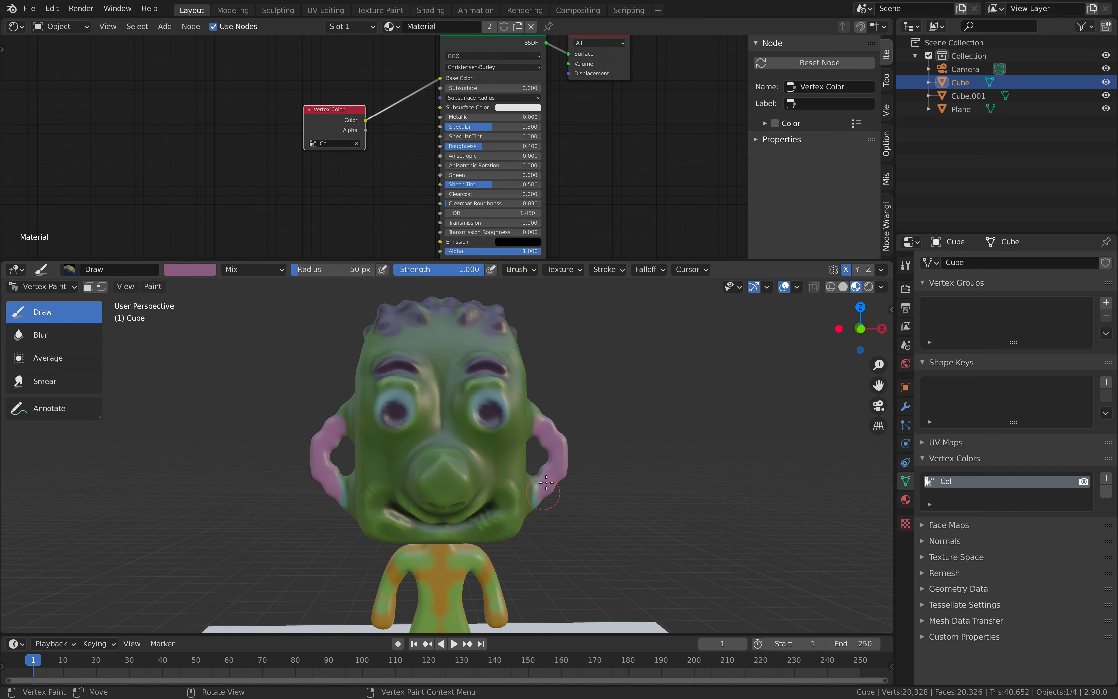
Step: Change the brush colour to blue-violet and paint the lips around the mouth
{"action": "middle_click_drag", "start_coordinate": [566, 454], "coordinate": [557, 393], "text": "shift"}
{"action": "middle_click_drag", "start_coordinate": [508, 430], "coordinate": [468, 377]}
{"action": "left_click", "coordinate": [193, 270]}
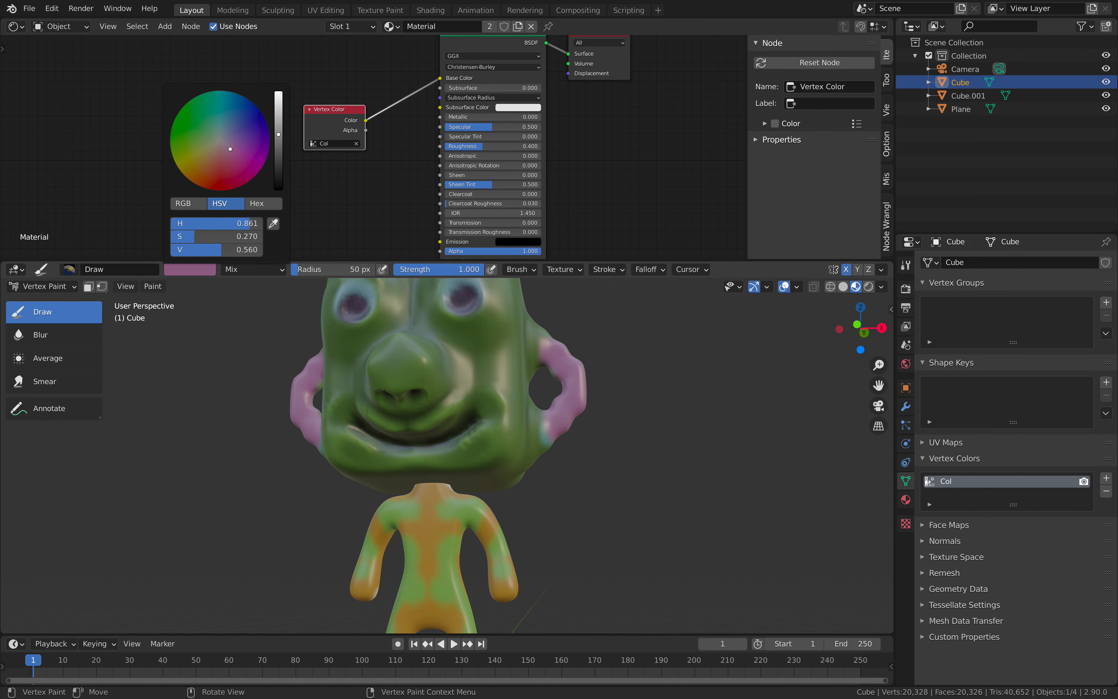
{"action": "left_click", "coordinate": [234, 132]}
{"action": "mouse_move", "coordinate": [422, 421]}
{"action": "left_mouse_down"}
{"action": "mouse_move", "coordinate": [455, 409]}
{"action": "mouse_move", "coordinate": [485, 416]}
{"action": "mouse_move", "coordinate": [437, 471]}
{"action": "left_mouse_up"}
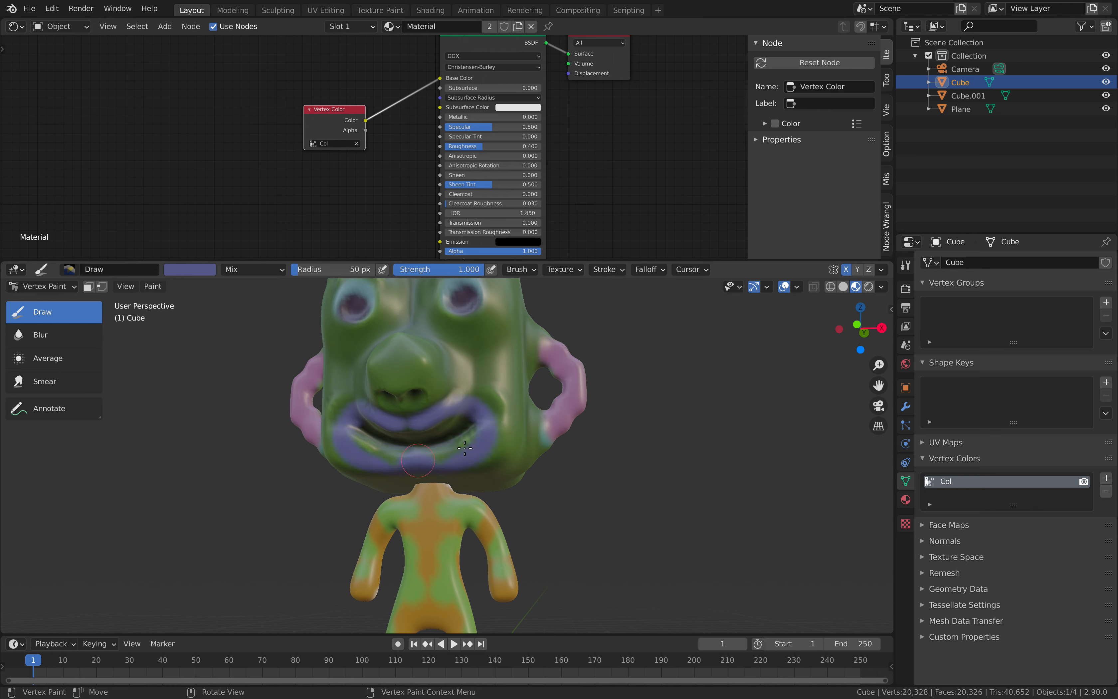
Step: Return the head from Vertex Paint to Object Mode, deselect it and save the file
{"action": "mouse_move", "coordinate": [468, 409]}
{"action": "middle_mouse_down"}
{"action": "mouse_move", "coordinate": [512, 400]}
{"action": "mouse_move", "coordinate": [434, 408]}
{"action": "mouse_move", "coordinate": [441, 385]}
{"action": "middle_mouse_up"}
{"action": "scroll", "coordinate": [434, 409], "scroll_direction": "down", "scroll_amount": 3}
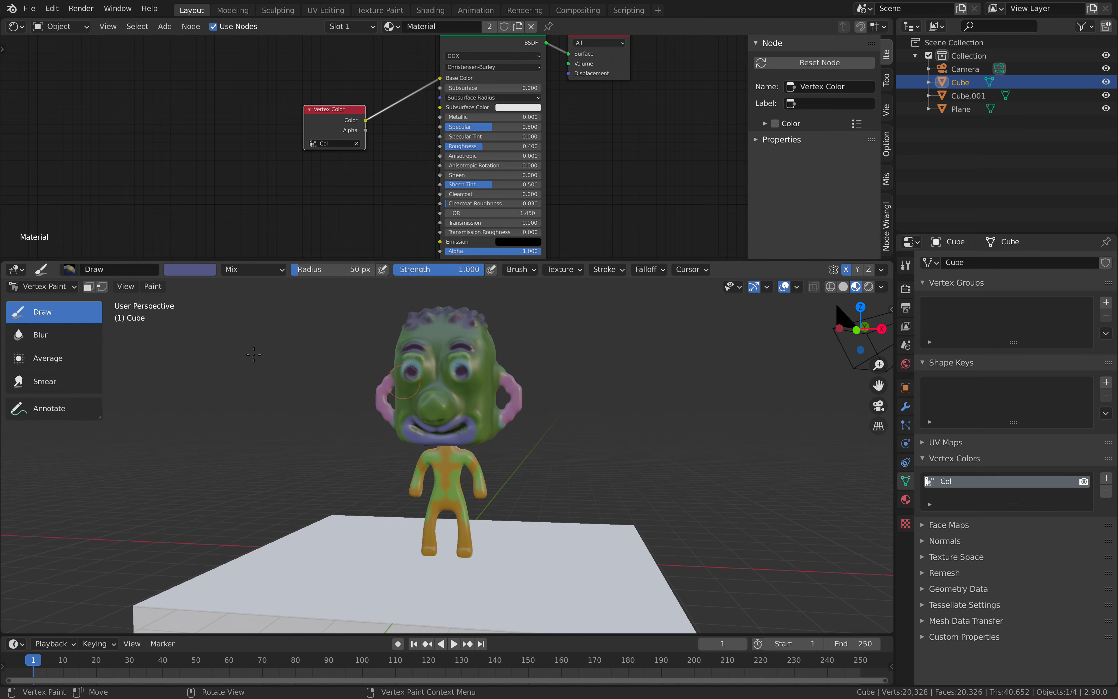
{"action": "left_click", "coordinate": [37, 290]}
{"action": "left_click", "coordinate": [40, 305]}
{"action": "left_click", "coordinate": [649, 399]}
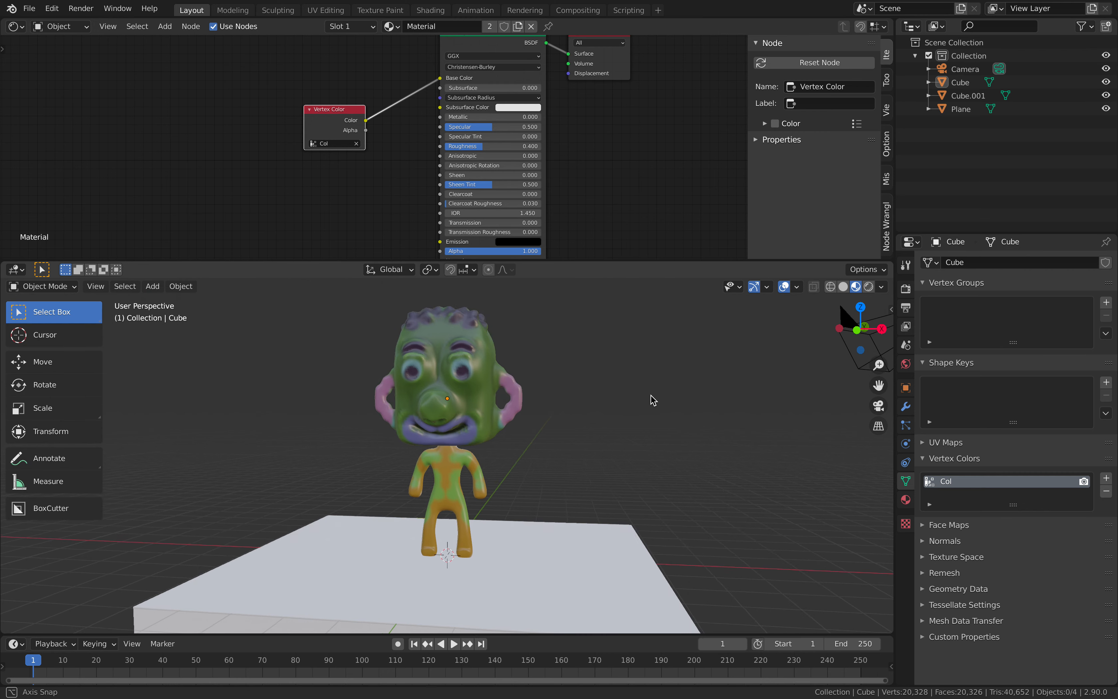
{"action": "middle_click_drag", "start_coordinate": [648, 399], "coordinate": [483, 396]}
{"action": "key", "text": "ctrl+s"}
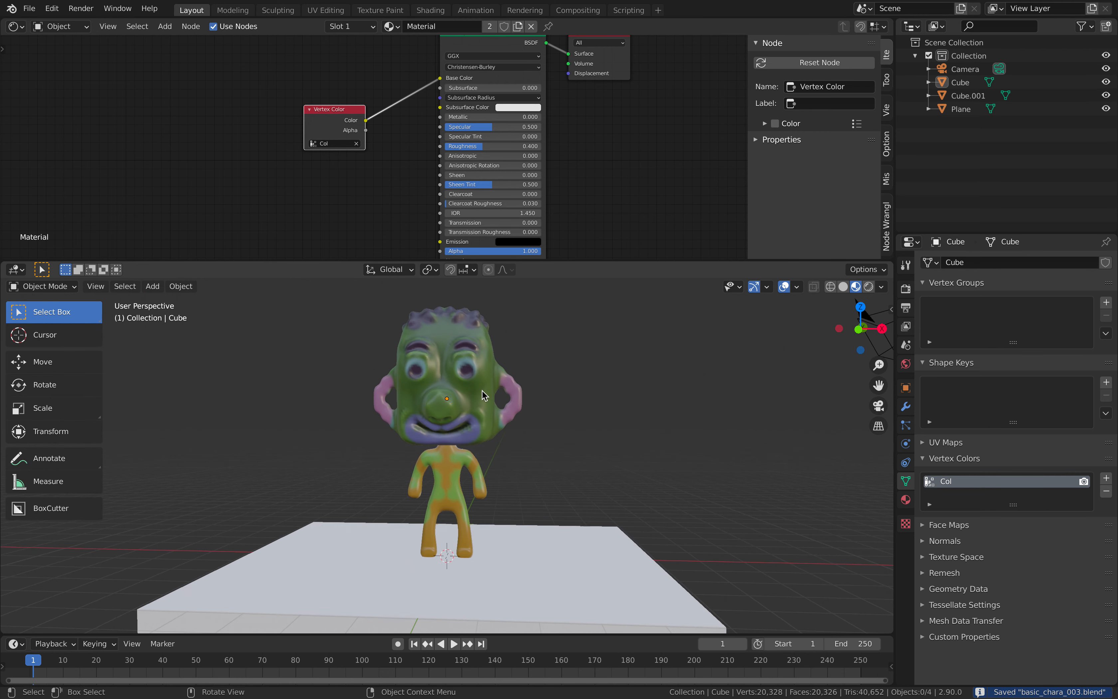
Step: Inspect the painted head and body from several angles
{"action": "left_click", "coordinate": [476, 395]}
{"action": "left_click", "coordinate": [469, 462]}
{"action": "left_click", "coordinate": [468, 422]}
{"action": "left_click", "coordinate": [463, 455]}
{"action": "left_click", "coordinate": [544, 426]}
{"action": "middle_click_drag", "start_coordinate": [477, 415], "coordinate": [506, 425]}
{"action": "left_click", "coordinate": [480, 412]}
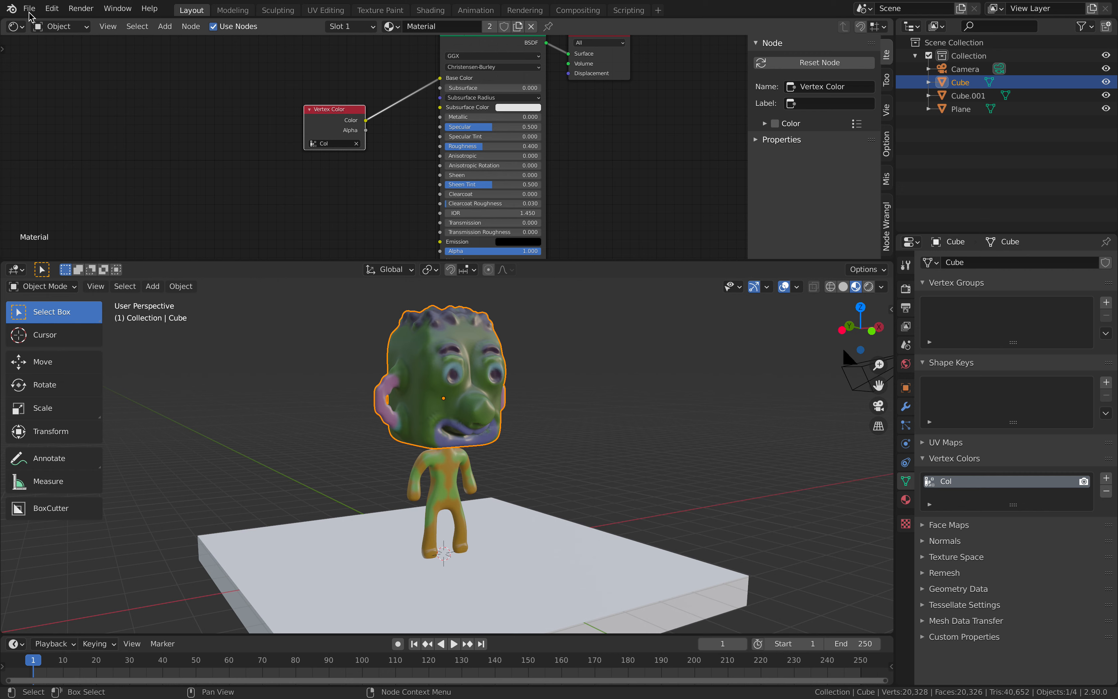
{"action": "left_click", "coordinate": [29, 10]}
{"action": "mouse_move", "coordinate": [84, 202]}
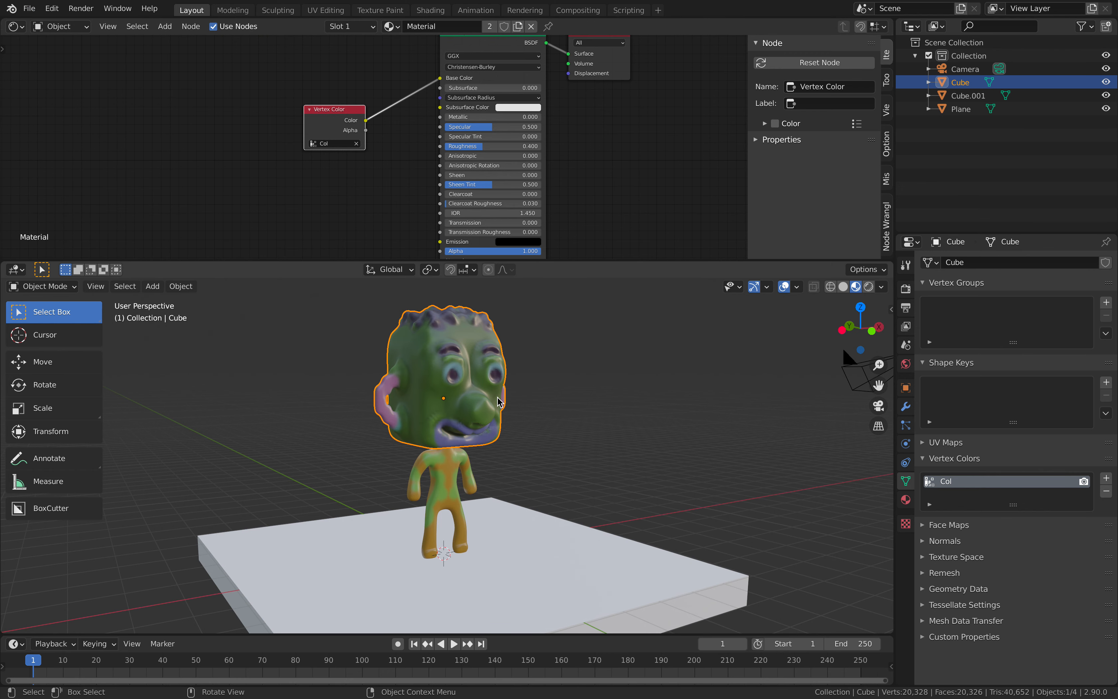
{"action": "middle_click_drag", "start_coordinate": [478, 435], "coordinate": [449, 460]}
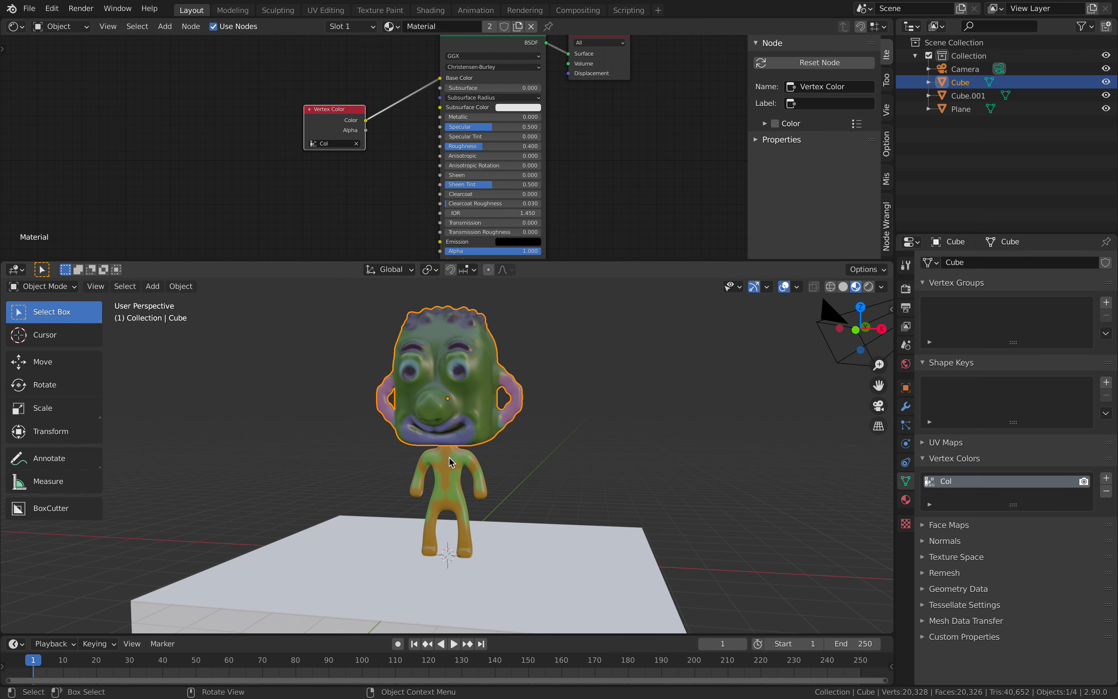
{"action": "left_click", "coordinate": [468, 426]}
{"action": "left_click", "coordinate": [467, 426]}
Step: Save the file and slightly enlarge the 3D viewport area
{"action": "middle_click_drag", "start_coordinate": [564, 374], "coordinate": [532, 381], "text": "shift"}
{"action": "key", "text": "ctrl+s"}
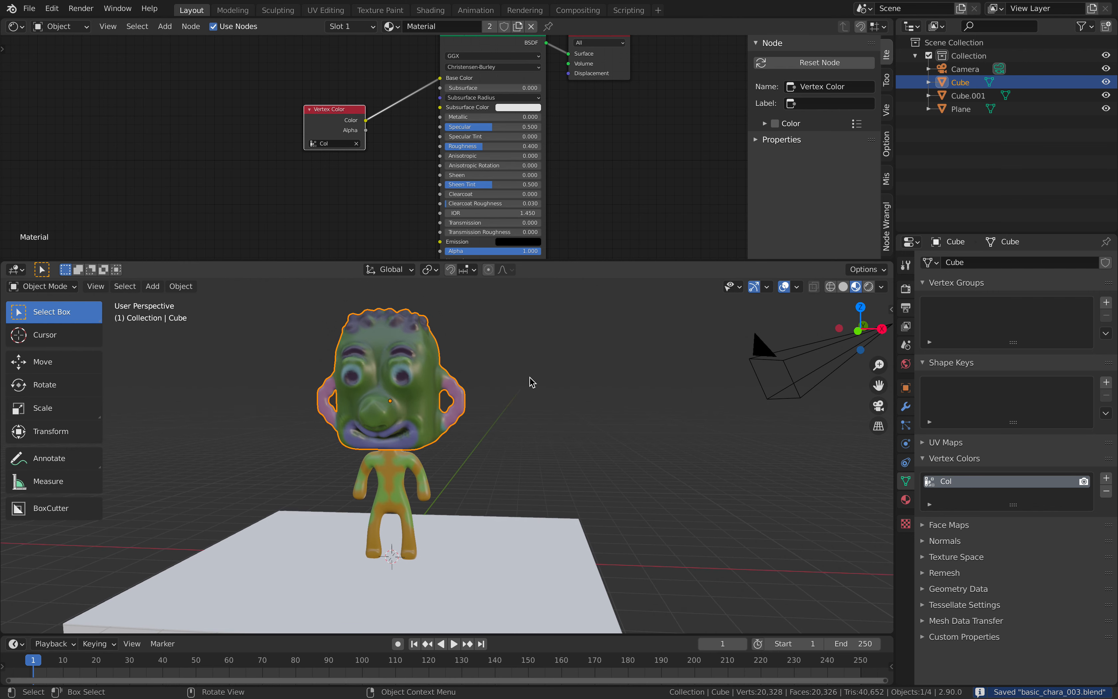
{"action": "left_click_drag", "start_coordinate": [774, 262], "coordinate": [774, 248]}
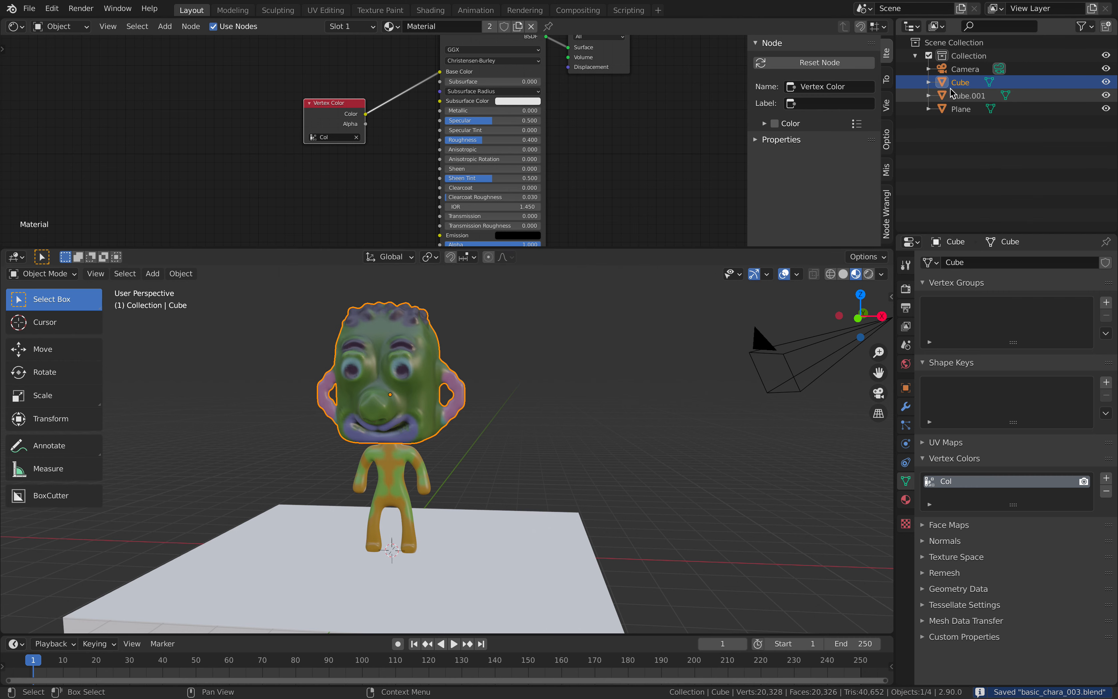
Step: Rename the head object as Head and the body object as Body
{"action": "double_click", "coordinate": [958, 82]}
{"action": "type", "text": "Ha"}
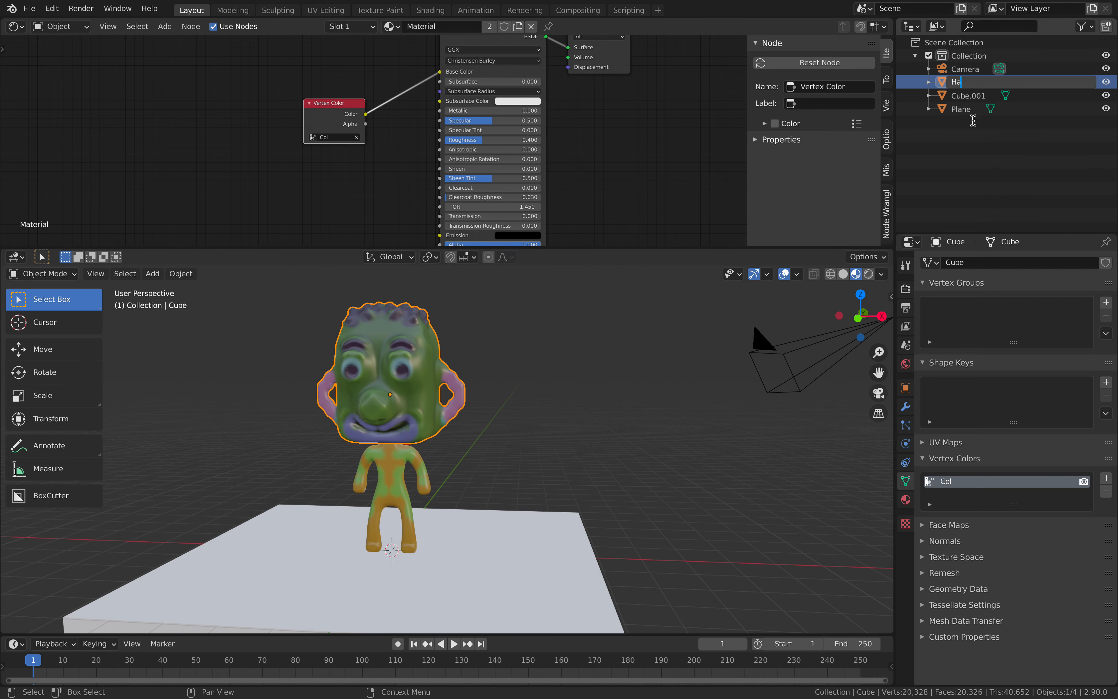
{"action": "key", "text": "Return"}
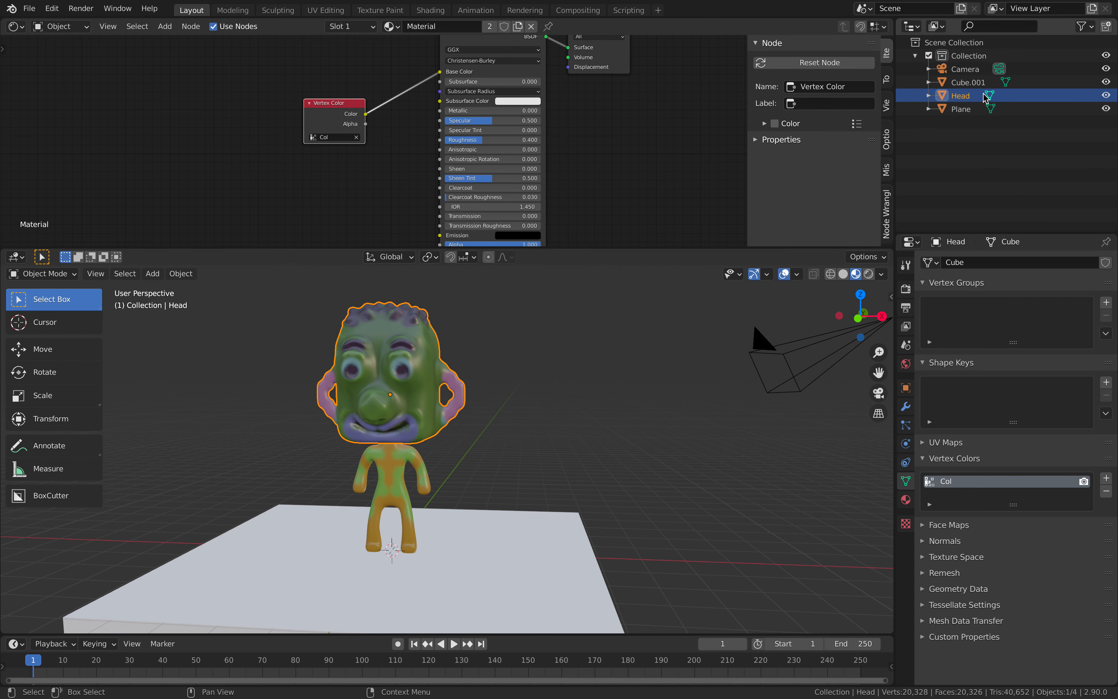
{"action": "left_click", "coordinate": [970, 86]}
{"action": "double_click", "coordinate": [969, 87]}
{"action": "type", "text": "Body"}
{"action": "key", "text": "Return"}
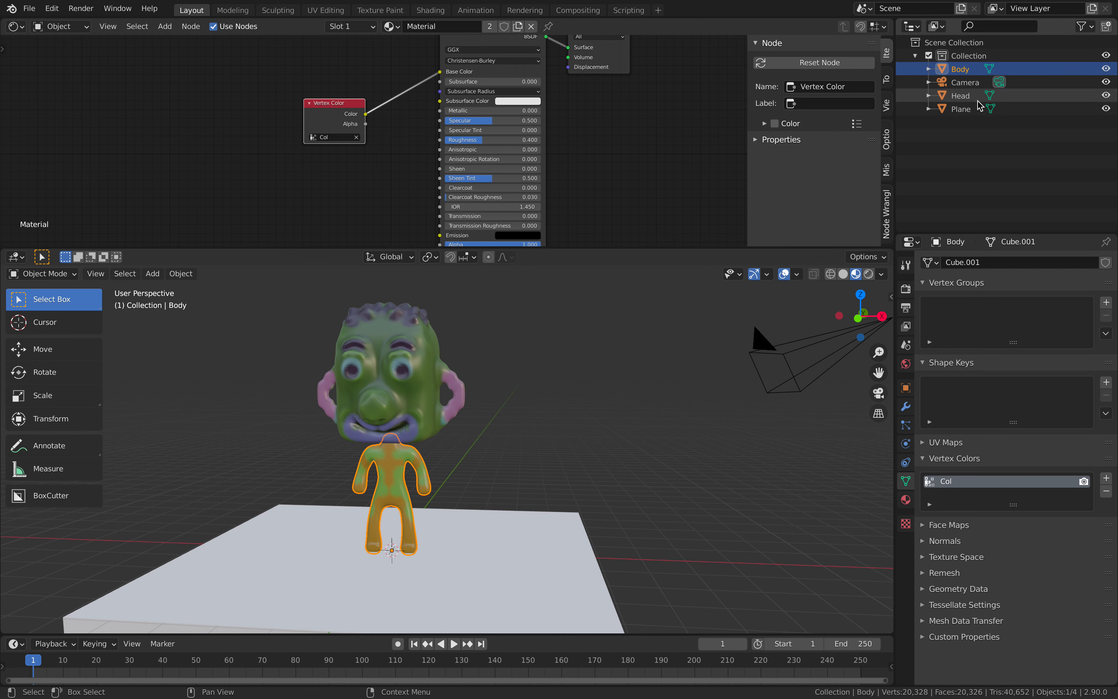
Step: Delete the camera from the scene and save the file
{"action": "left_click", "coordinate": [961, 96]}
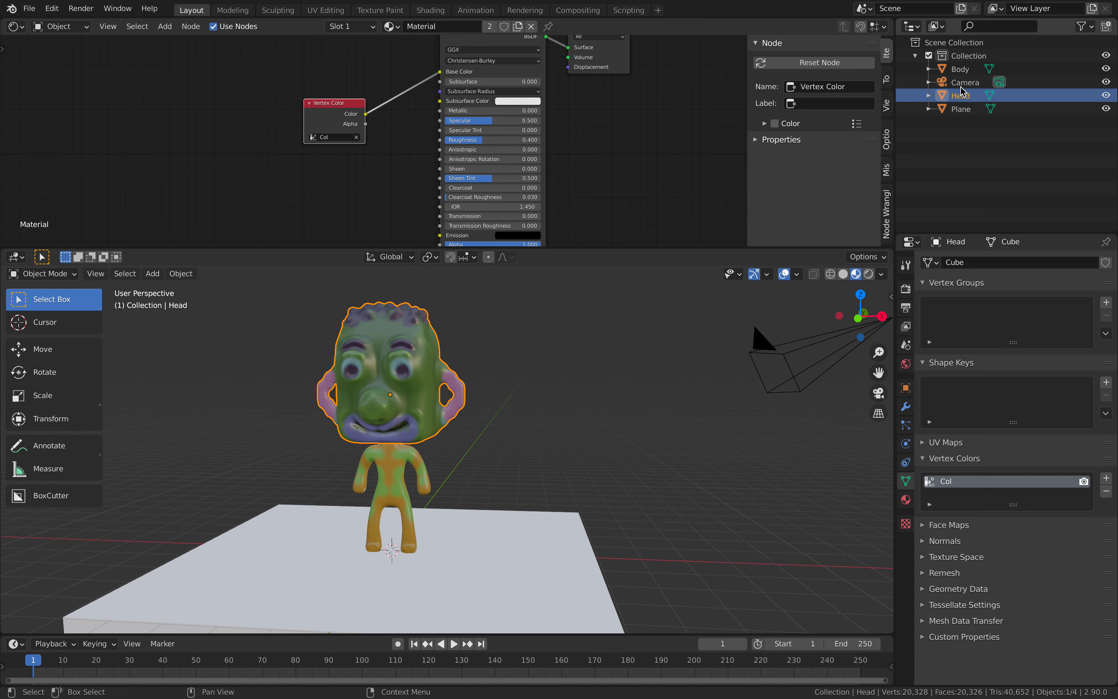
{"action": "left_click", "coordinate": [964, 84]}
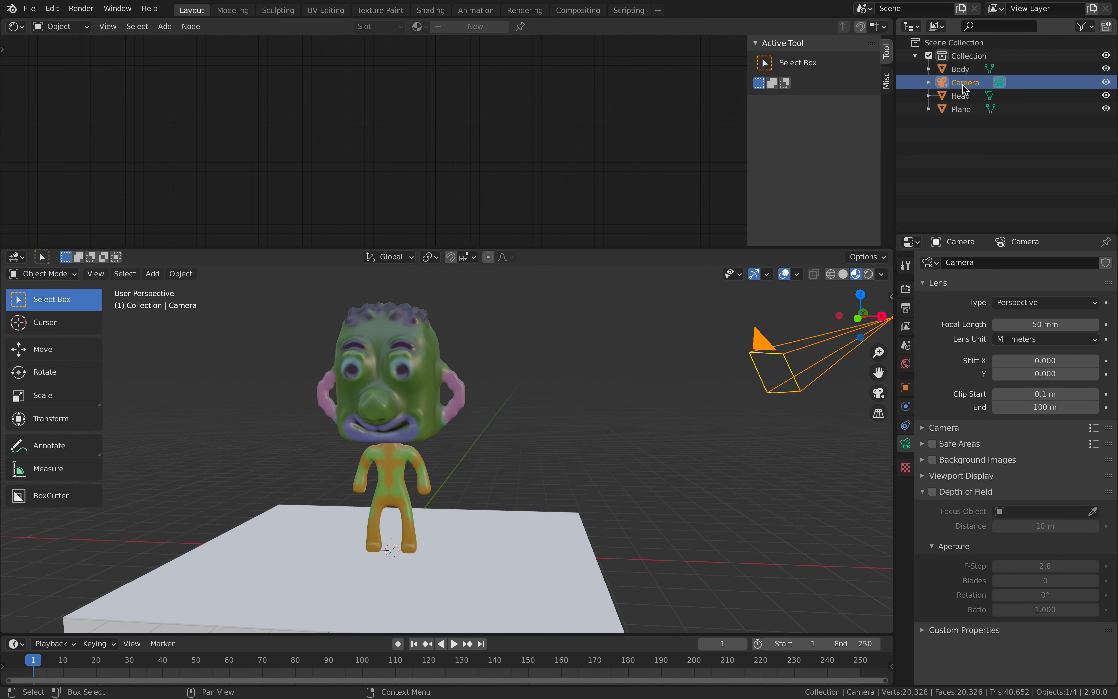
{"action": "right_click", "coordinate": [964, 88]}
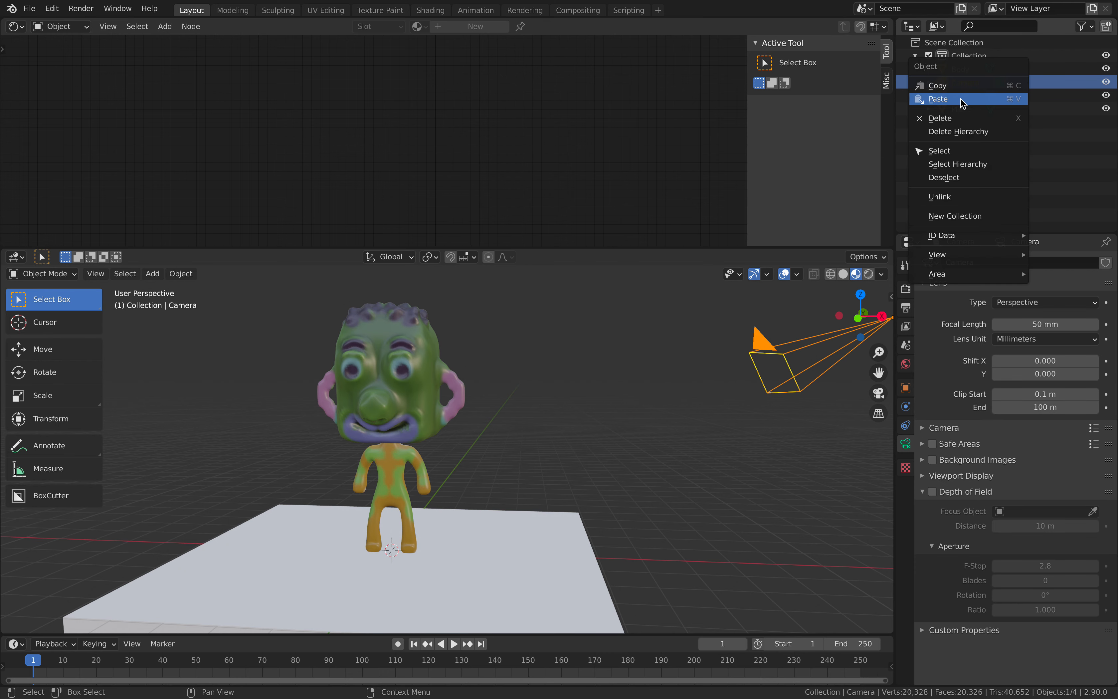
{"action": "left_click", "coordinate": [960, 115]}
{"action": "middle_click_drag", "start_coordinate": [620, 333], "coordinate": [587, 350]}
{"action": "key", "text": "ctrl+s"}
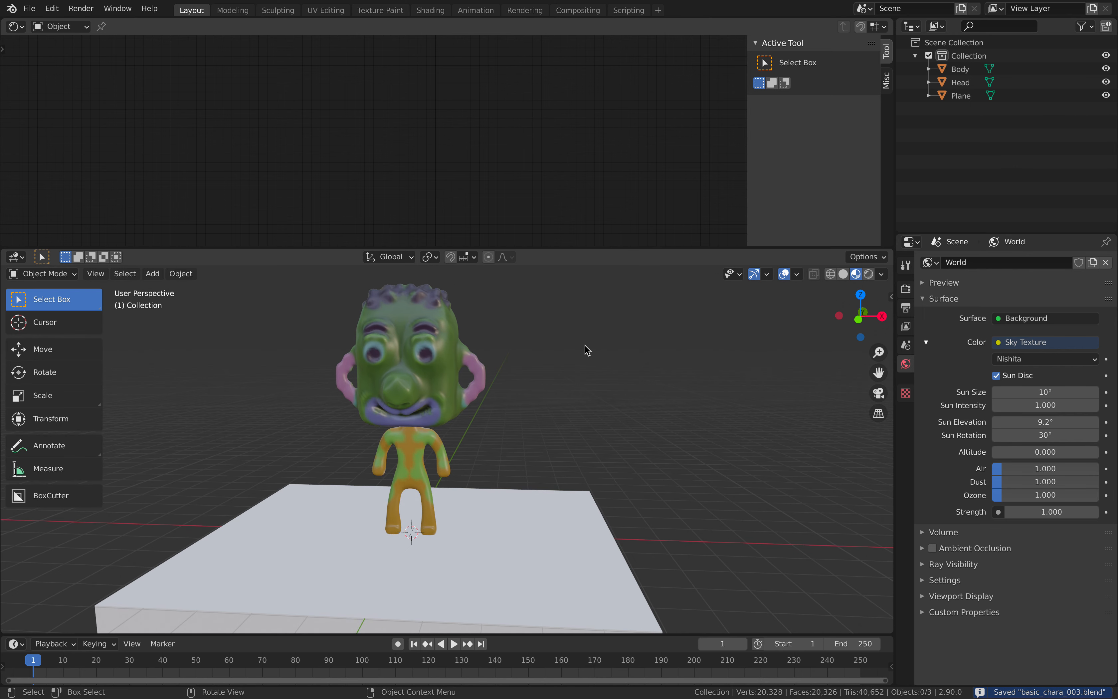
Step: Display the character in wireframe and examine the mesh density of the head and body
{"action": "middle_click_drag", "start_coordinate": [585, 345], "coordinate": [429, 380]}
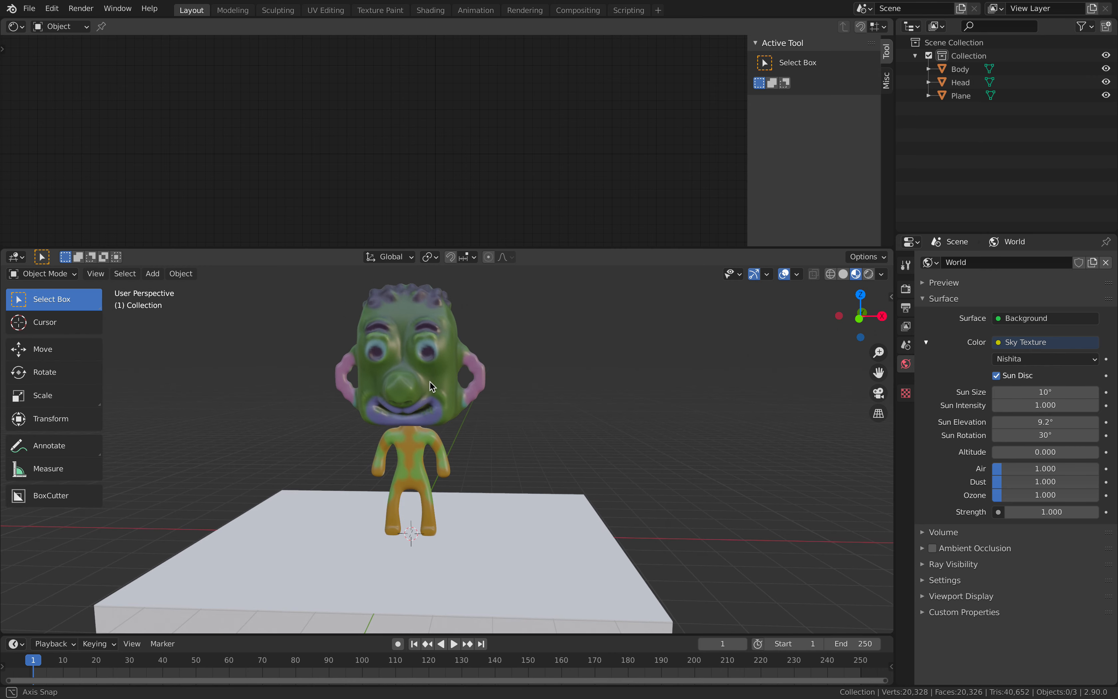
{"action": "left_click", "coordinate": [429, 380]}
{"action": "key", "text": "z"}
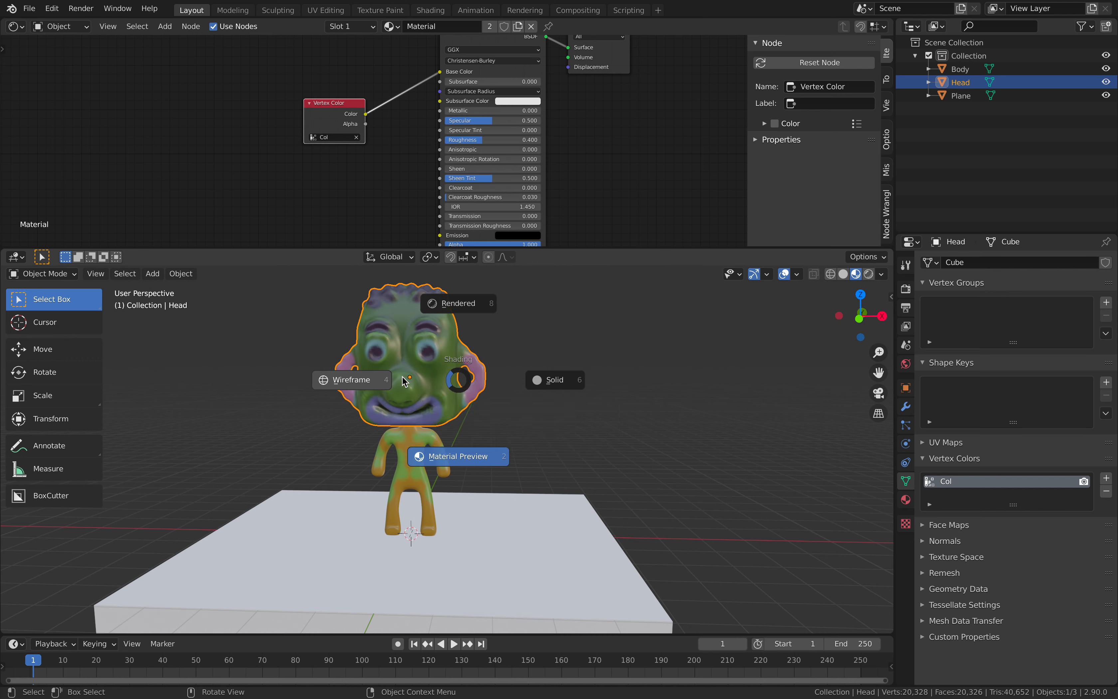
{"action": "left_click", "coordinate": [388, 381]}
{"action": "scroll", "coordinate": [429, 377], "scroll_direction": "up", "scroll_amount": 2}
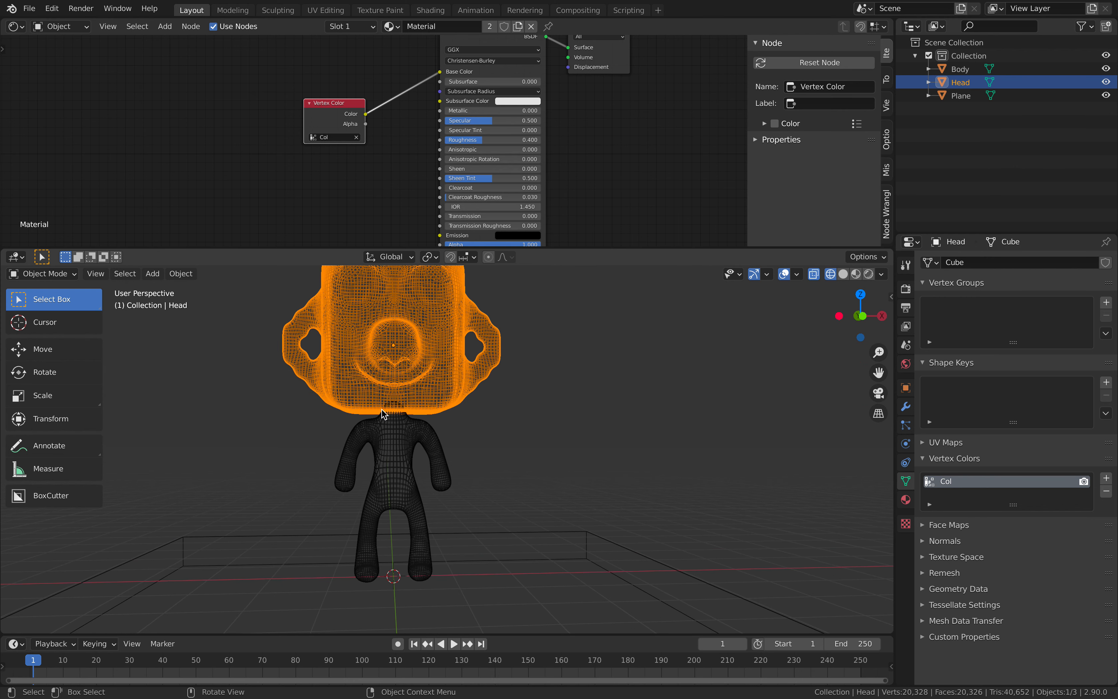
Step: Switch the viewport to solid shading, deselect the head and save the file
{"action": "key", "text": "z"}
{"action": "left_click", "coordinate": [518, 374]}
{"action": "mouse_move", "coordinate": [518, 374]}
{"action": "middle_mouse_down"}
{"action": "mouse_move", "coordinate": [491, 406]}
{"action": "mouse_move", "coordinate": [520, 394]}
{"action": "middle_mouse_up"}
{"action": "scroll", "coordinate": [492, 405], "scroll_direction": "down", "scroll_amount": 3}
{"action": "left_click", "coordinate": [515, 398]}
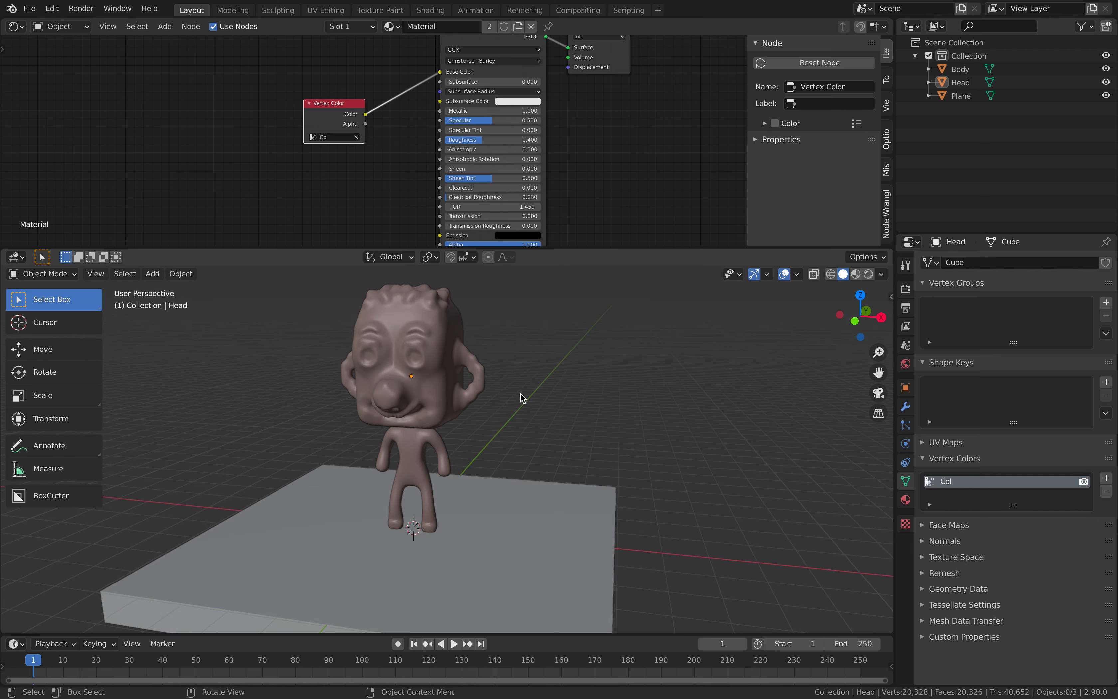
{"action": "key", "text": "ctrl+s"}
Step: Duplicate the head and the body and move both copies along the X axis beside the original character
{"action": "middle_click_drag", "start_coordinate": [649, 379], "coordinate": [472, 393]}
{"action": "left_click", "coordinate": [471, 393]}
{"action": "key", "text": "shift+d"}
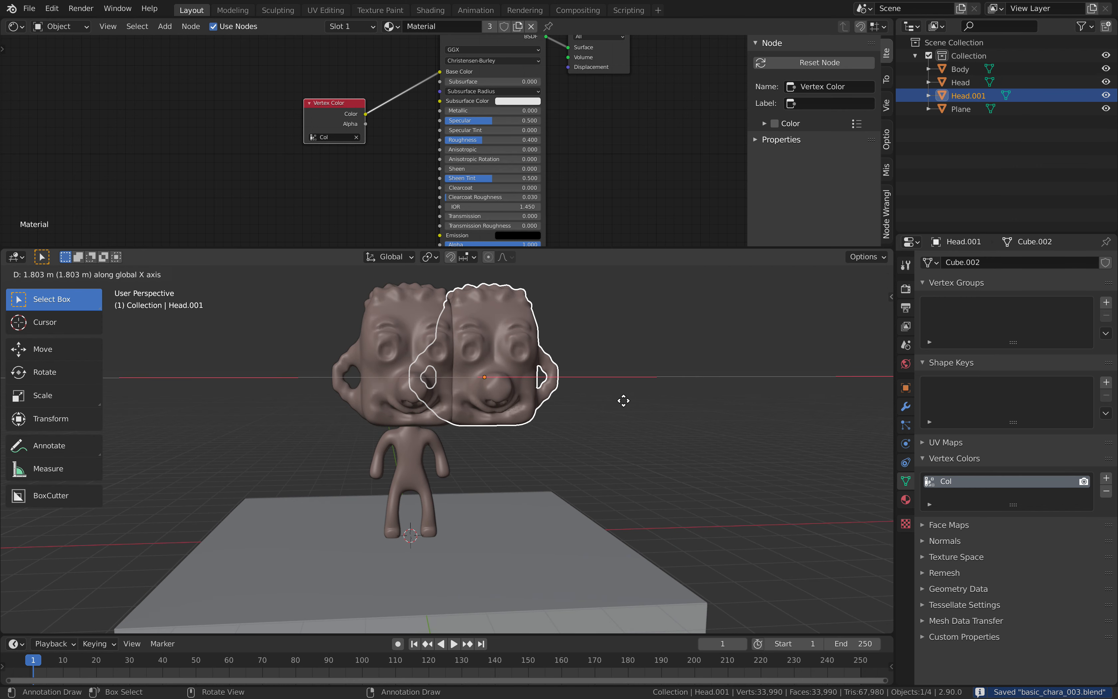
{"action": "left_click", "coordinate": [639, 418]}
{"action": "left_click", "coordinate": [404, 456]}
{"action": "key", "text": "shift+d"}
{"action": "left_click", "coordinate": [634, 452]}
Step: Rename the duplicated head as Head_Low and the duplicated body as Body_Low
{"action": "left_click", "coordinate": [590, 342]}
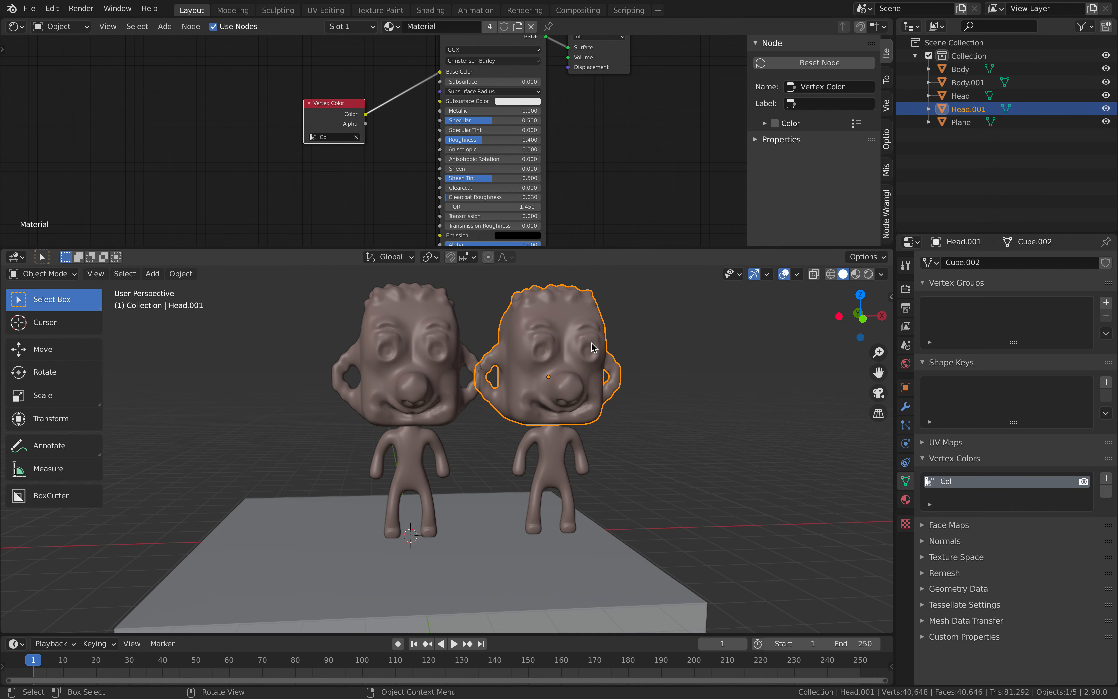
{"action": "double_click", "coordinate": [967, 108]}
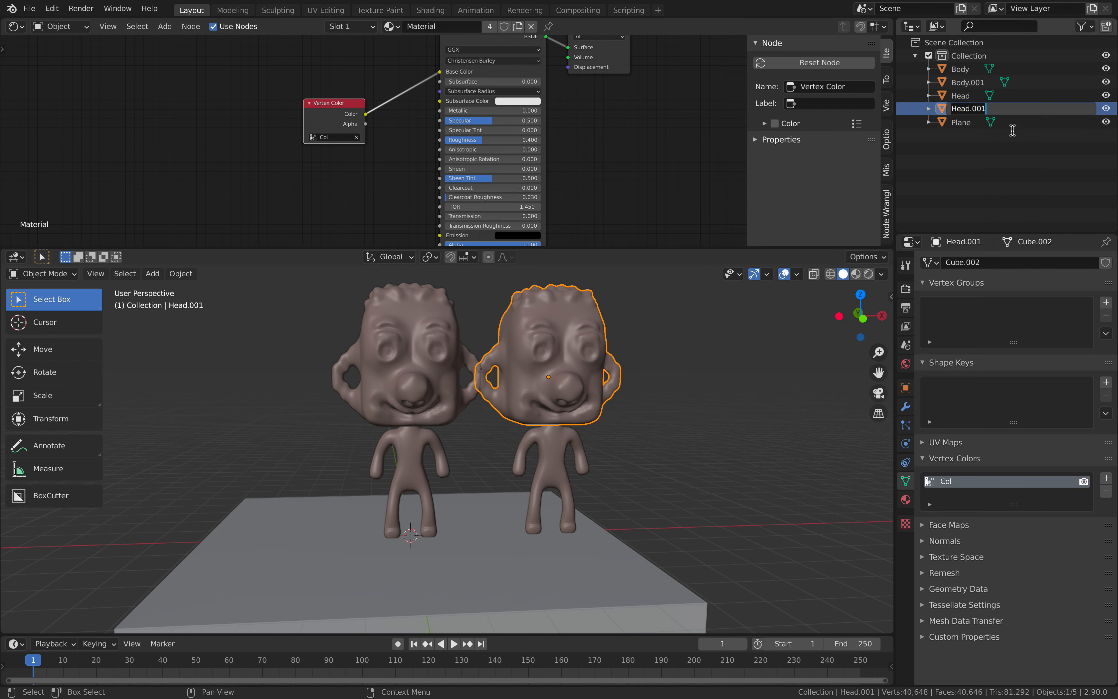
{"action": "key", "text": "Home"}
{"action": "key", "text": "BackSpace"}
{"action": "type", "text": "_Low"}
{"action": "key", "text": "Return"}
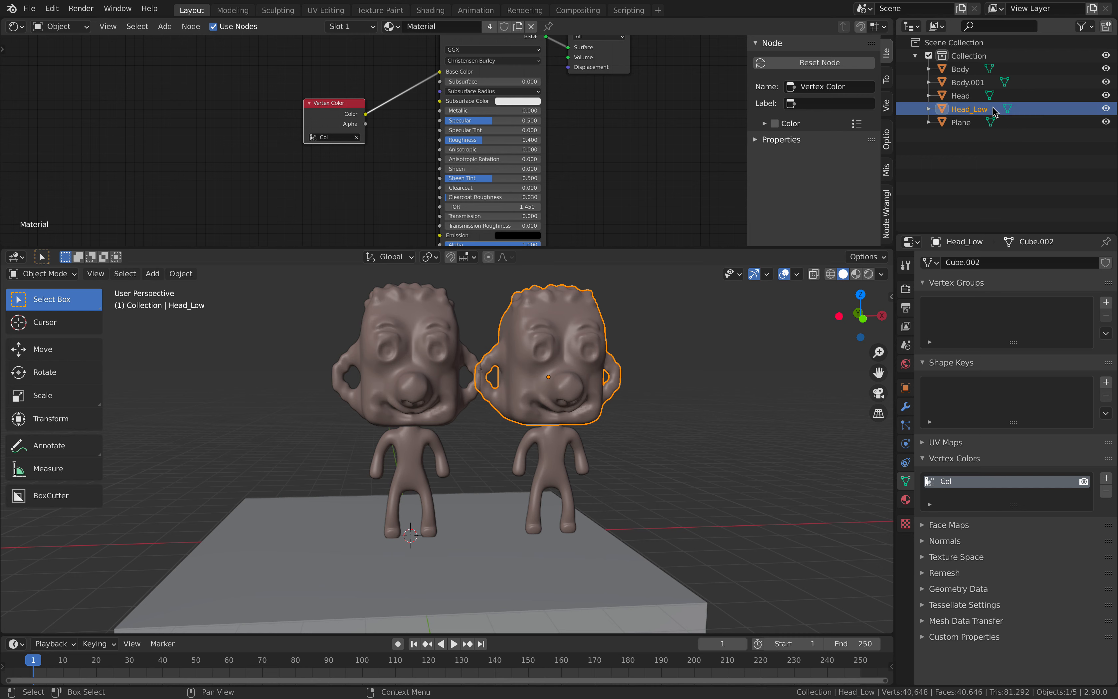
{"action": "double_click", "coordinate": [976, 82]}
{"action": "key", "text": "End"}
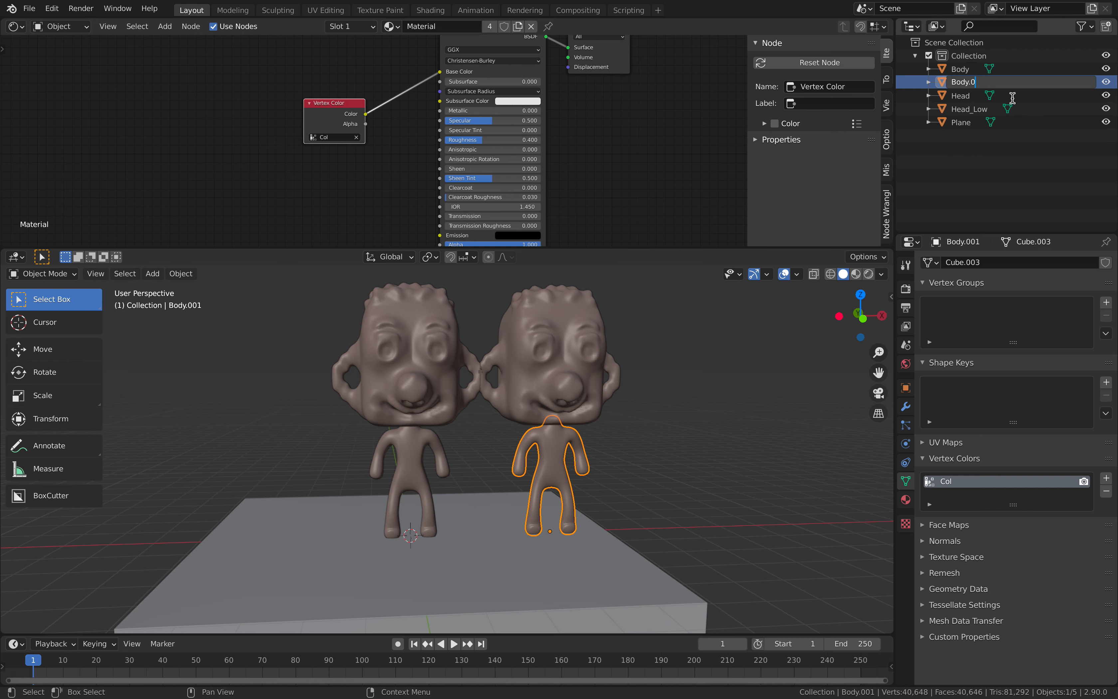
{"action": "type", "text": "_Low"}
{"action": "key", "text": "Return"}
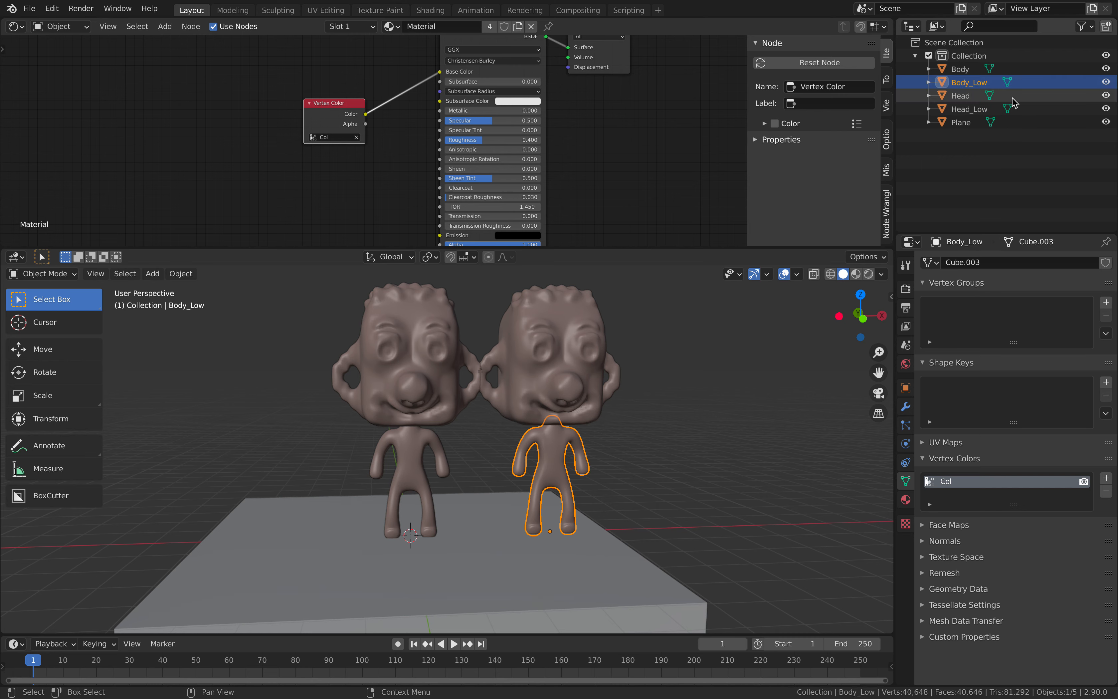
Step: Add a Remesh modifier to Head_Low
{"action": "left_click", "coordinate": [611, 330]}
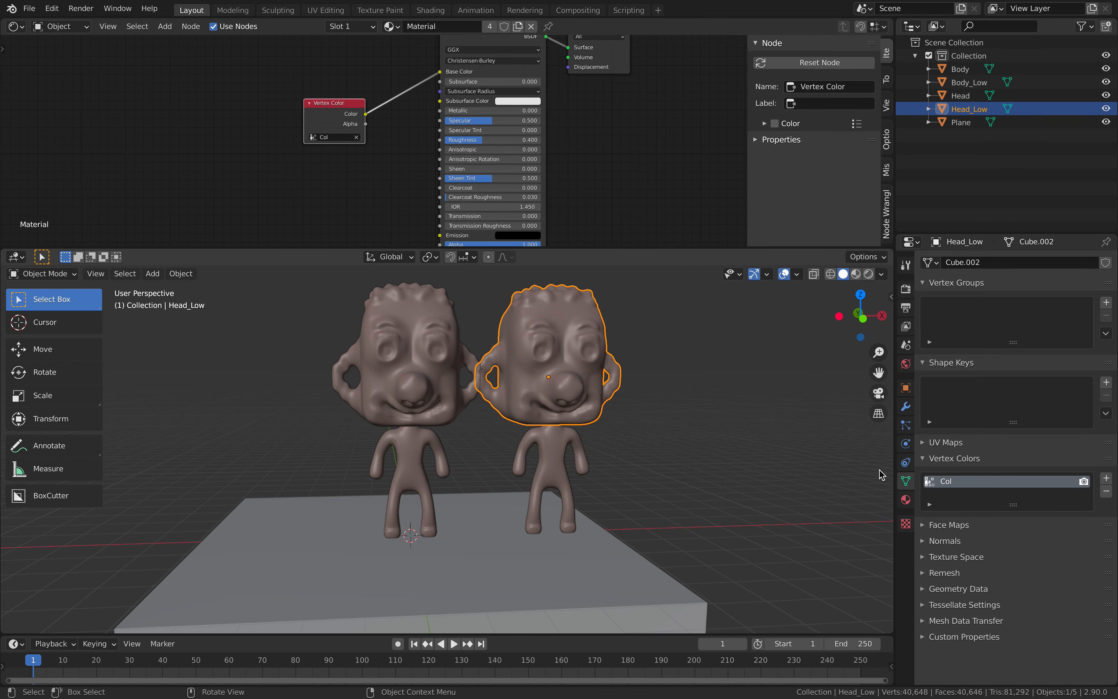
{"action": "left_click", "coordinate": [906, 407]}
{"action": "left_click", "coordinate": [936, 263]}
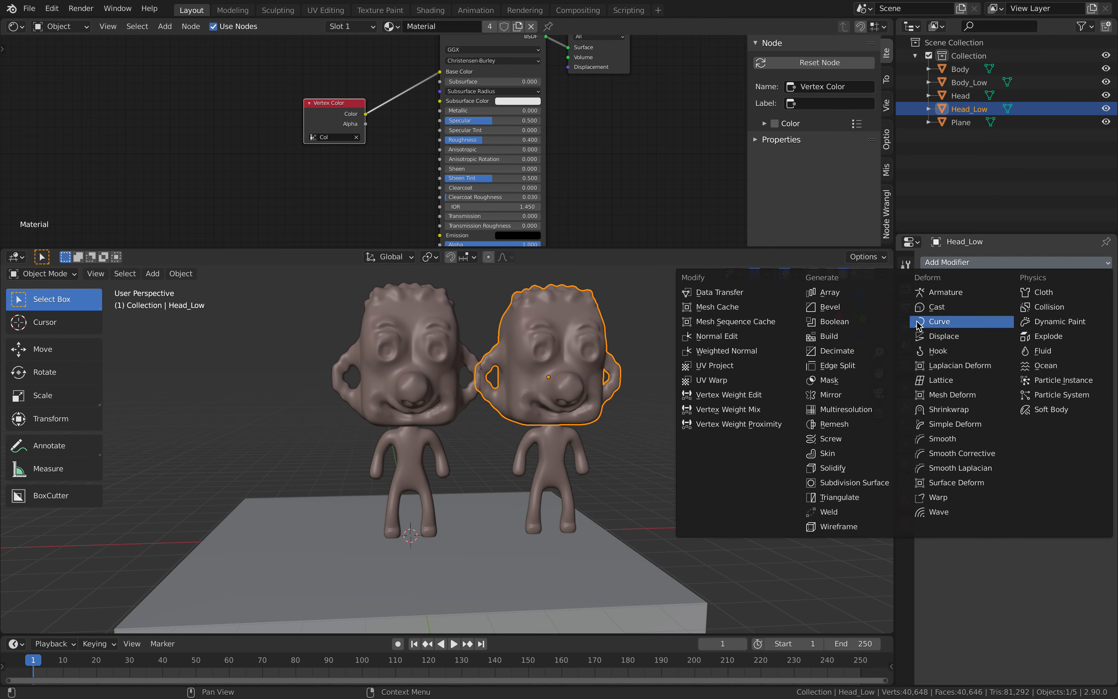
{"action": "left_click", "coordinate": [875, 424]}
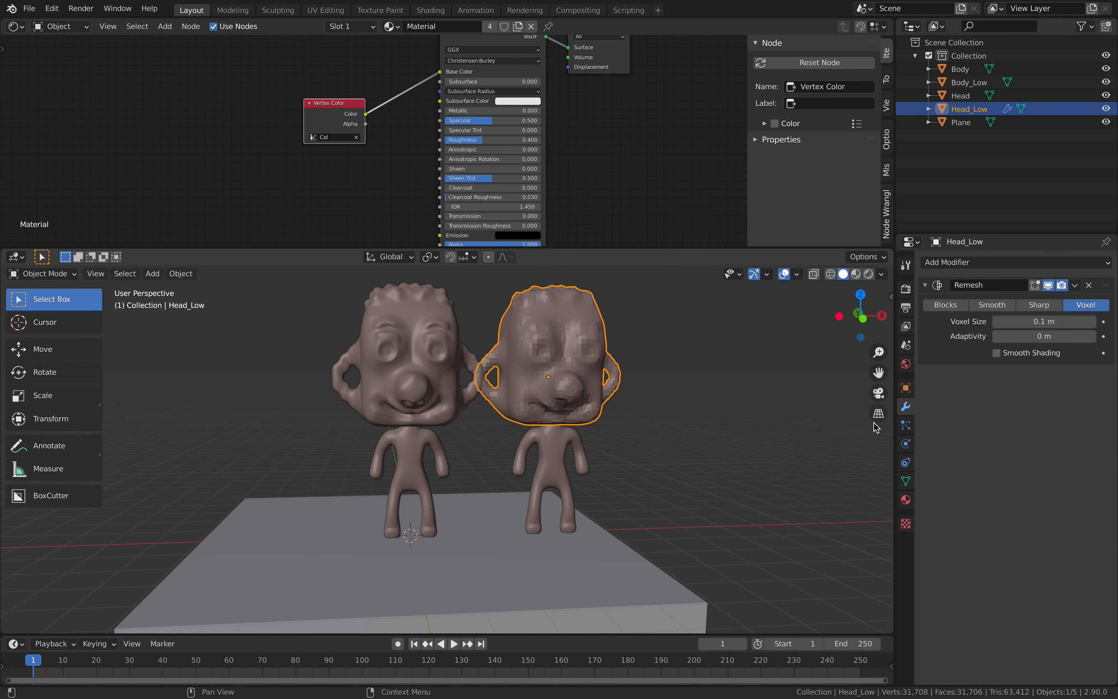
Step: Try a Remesh voxel size of 0.132 m on Head_Low and return it to 0.1 m
{"action": "mouse_move", "coordinate": [1024, 322]}
{"action": "left_mouse_down"}
{"action": "mouse_move", "coordinate": [1037, 322]}
{"action": "mouse_move", "coordinate": [1012, 322]}
{"action": "mouse_move", "coordinate": [1054, 322]}
{"action": "mouse_move", "coordinate": [1032, 323]}
{"action": "left_mouse_up"}
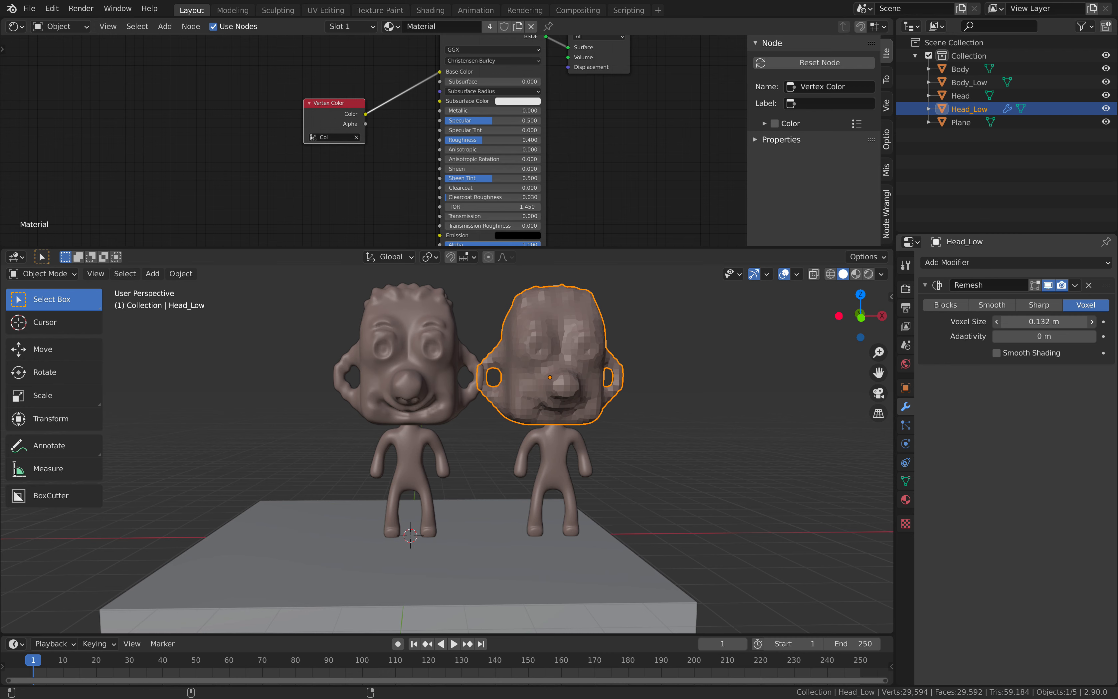
{"action": "scroll", "coordinate": [413, 341], "scroll_direction": "up", "scroll_amount": 1}
{"action": "middle_click_drag", "start_coordinate": [440, 317], "coordinate": [449, 318]}
{"action": "left_click", "coordinate": [1025, 322]}
{"action": "type", "text": "0.1"}
{"action": "key", "text": "Return"}
Step: Examine the remeshed Head_Low in wireframe and return to solid shading
{"action": "key", "text": "z"}
{"action": "left_click", "coordinate": [536, 349]}
{"action": "key", "text": "z"}
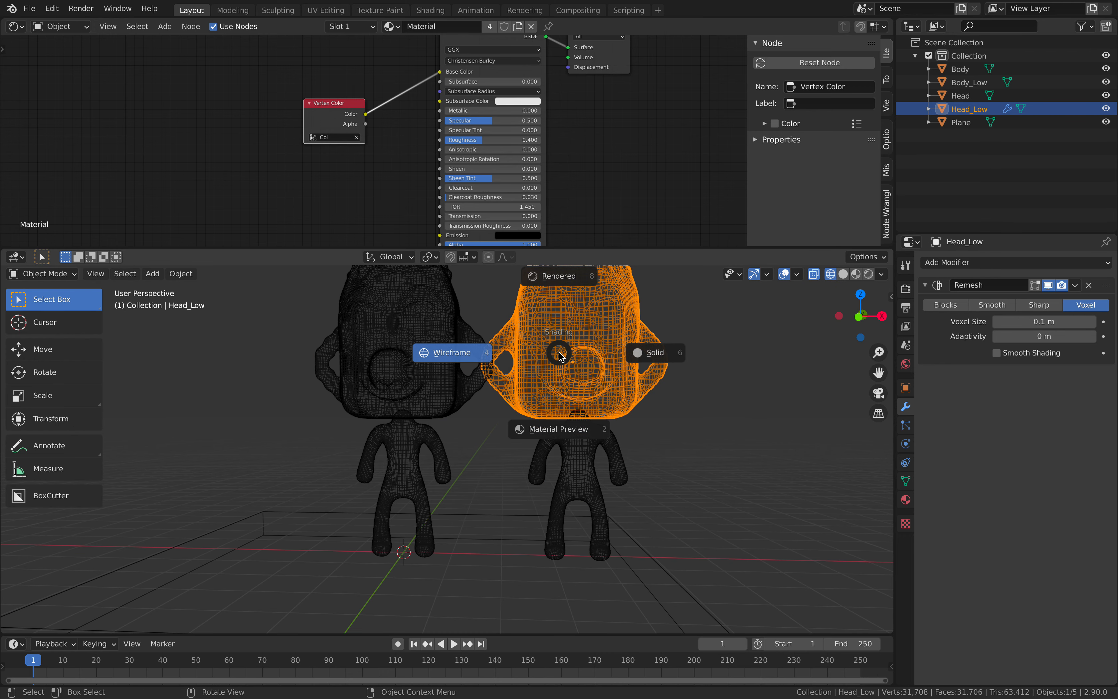
{"action": "left_click", "coordinate": [616, 354]}
Step: Try a finer Remesh voxel size of 0.05 m on Head_Low and restore 0.1 m
{"action": "left_click", "coordinate": [1045, 324]}
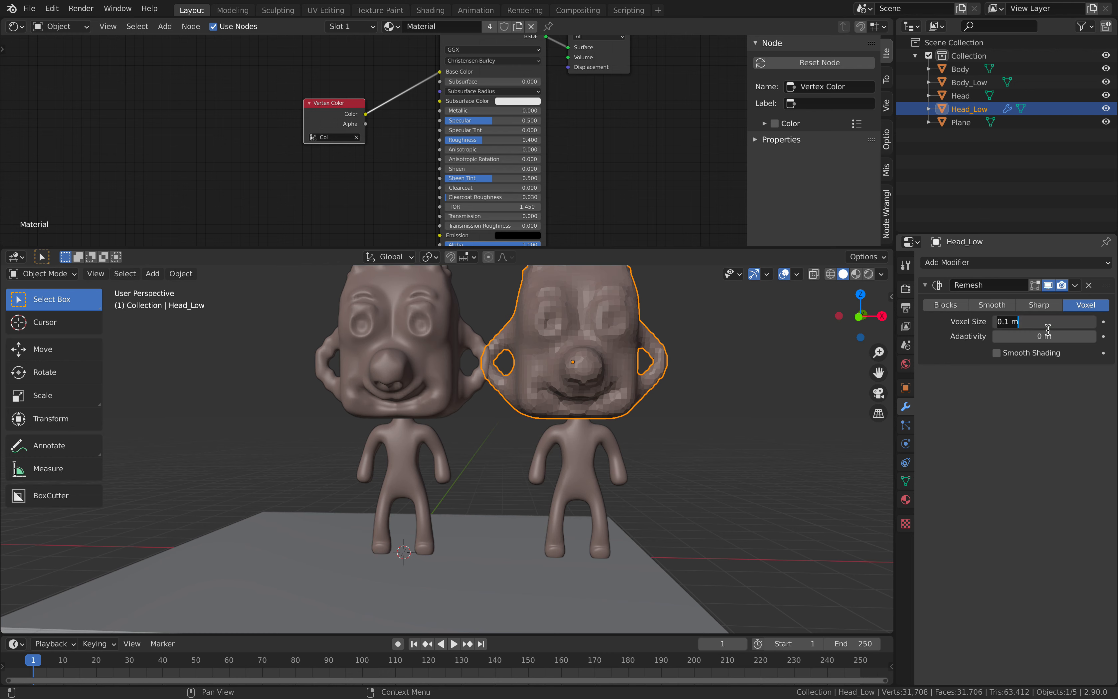
{"action": "type", "text": "0.05"}
{"action": "key", "text": "Return"}
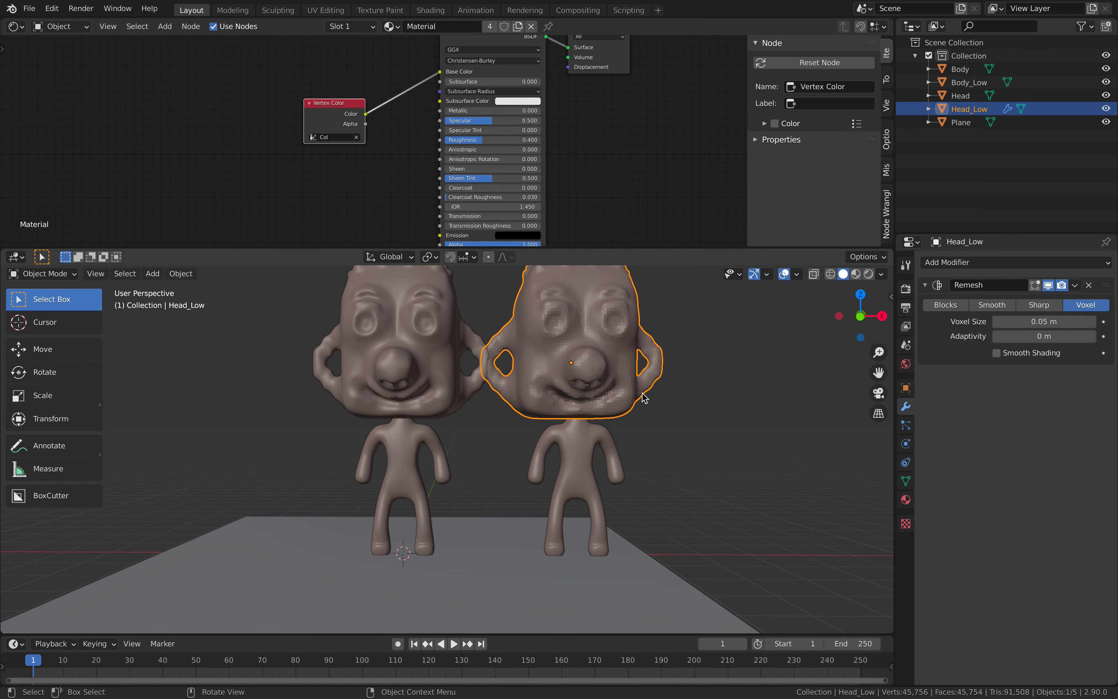
{"action": "left_click", "coordinate": [1018, 326]}
{"action": "type", "text": "0"}
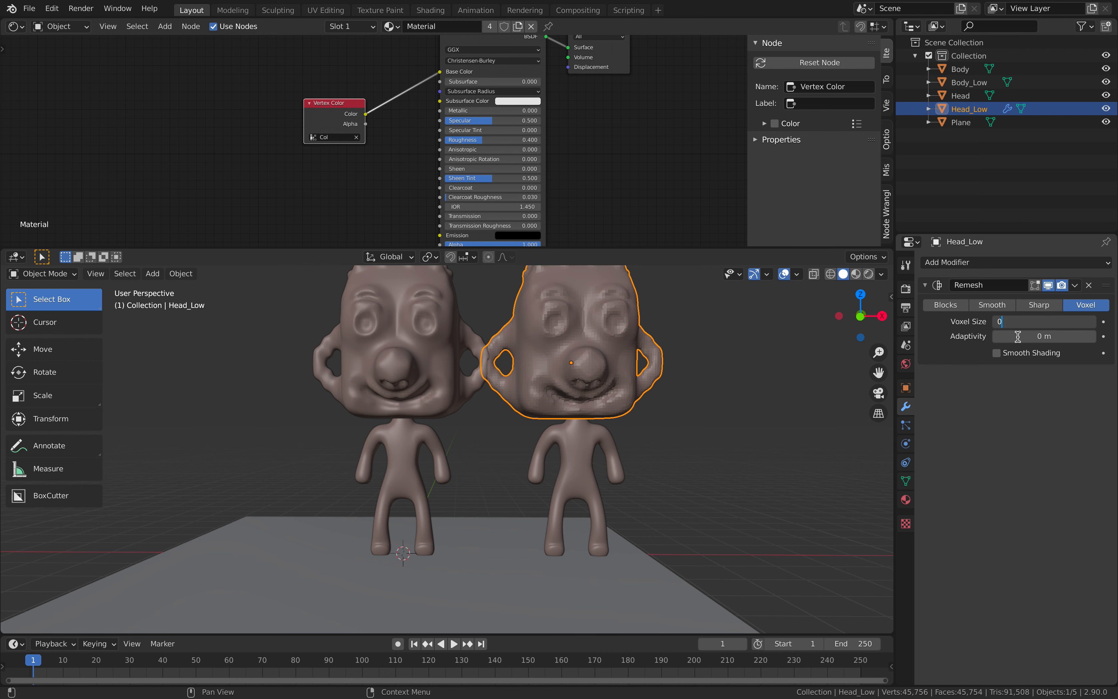
{"action": "key", "text": "Return"}
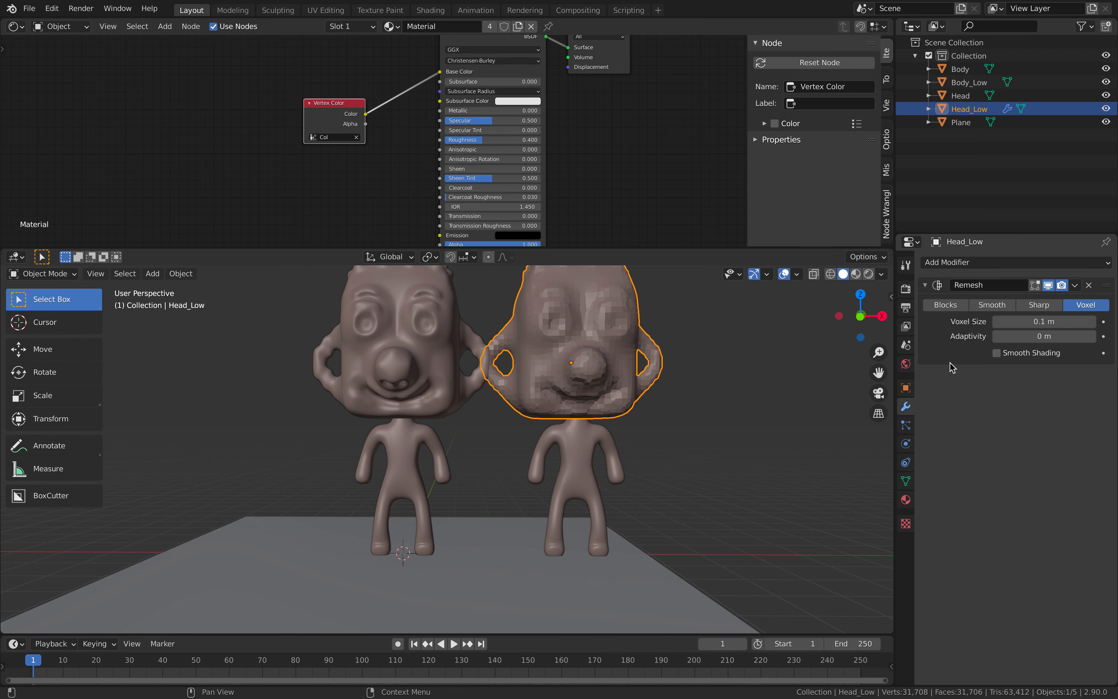
Step: Add a Remesh modifier to Body_Low in Voxel mode, keeping the voxel size at 0.1 m
{"action": "left_click", "coordinate": [610, 441]}
{"action": "left_click", "coordinate": [1000, 262]}
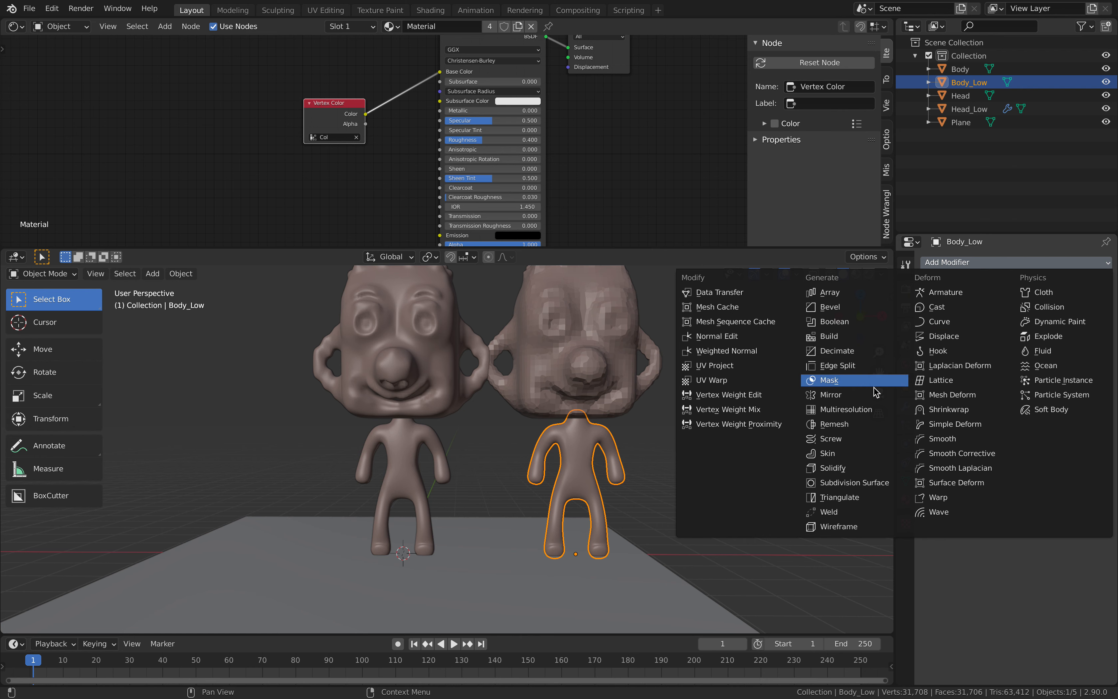
{"action": "left_click", "coordinate": [869, 425]}
{"action": "left_click", "coordinate": [1032, 323]}
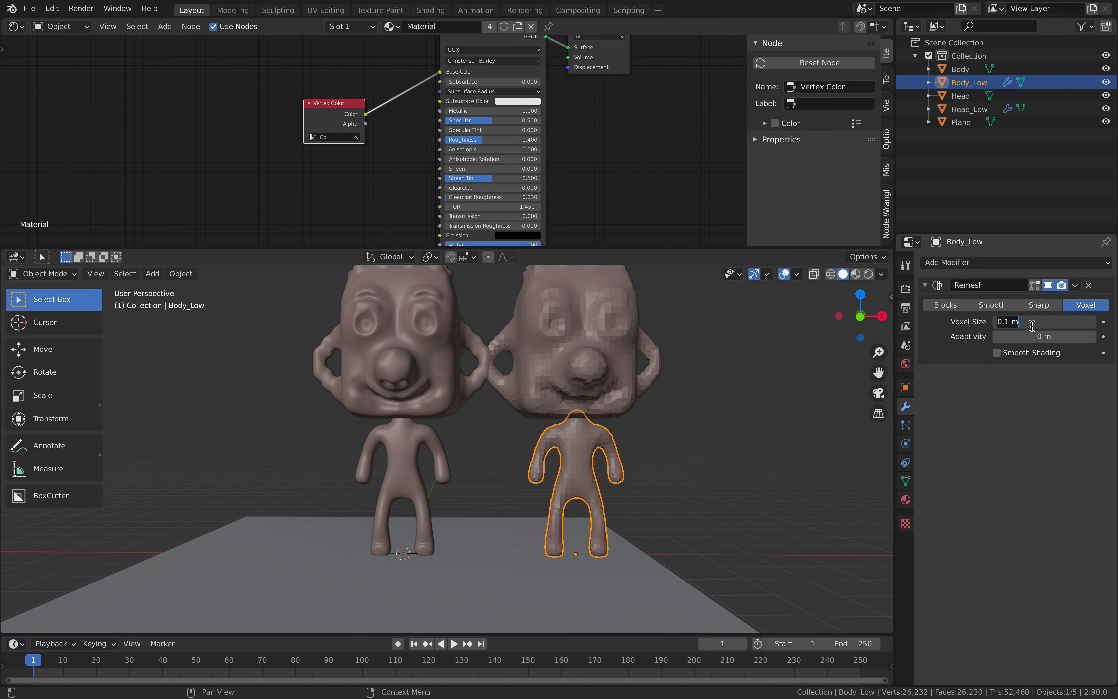
{"action": "key", "text": "Return"}
{"action": "left_click", "coordinate": [1025, 320]}
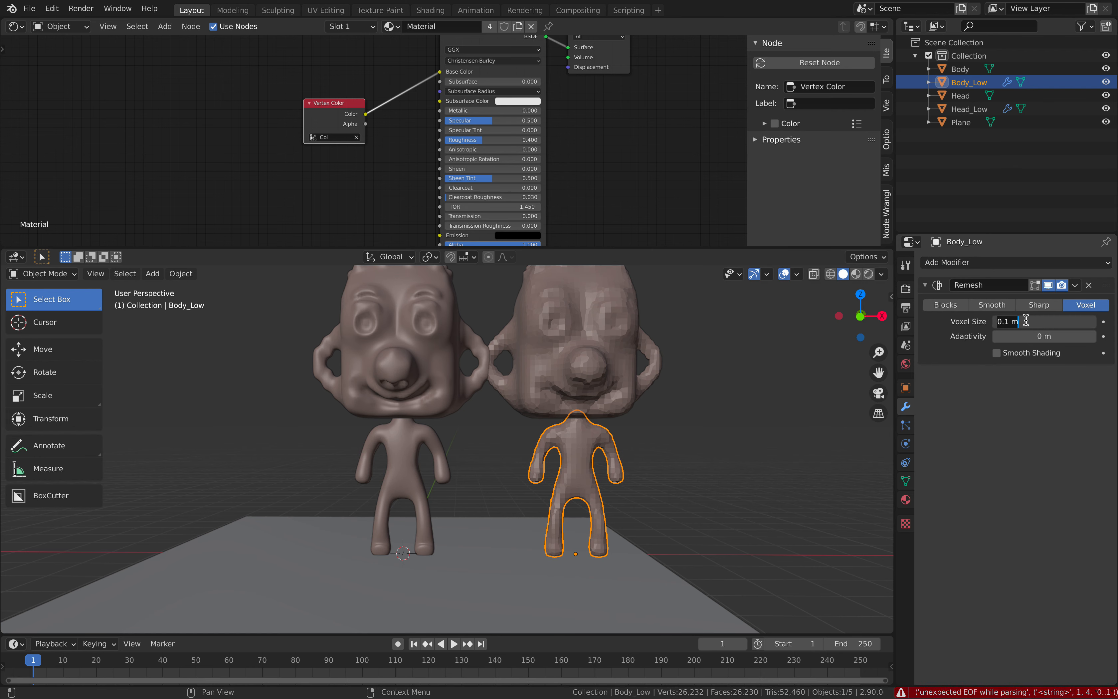
{"action": "key", "text": "Return"}
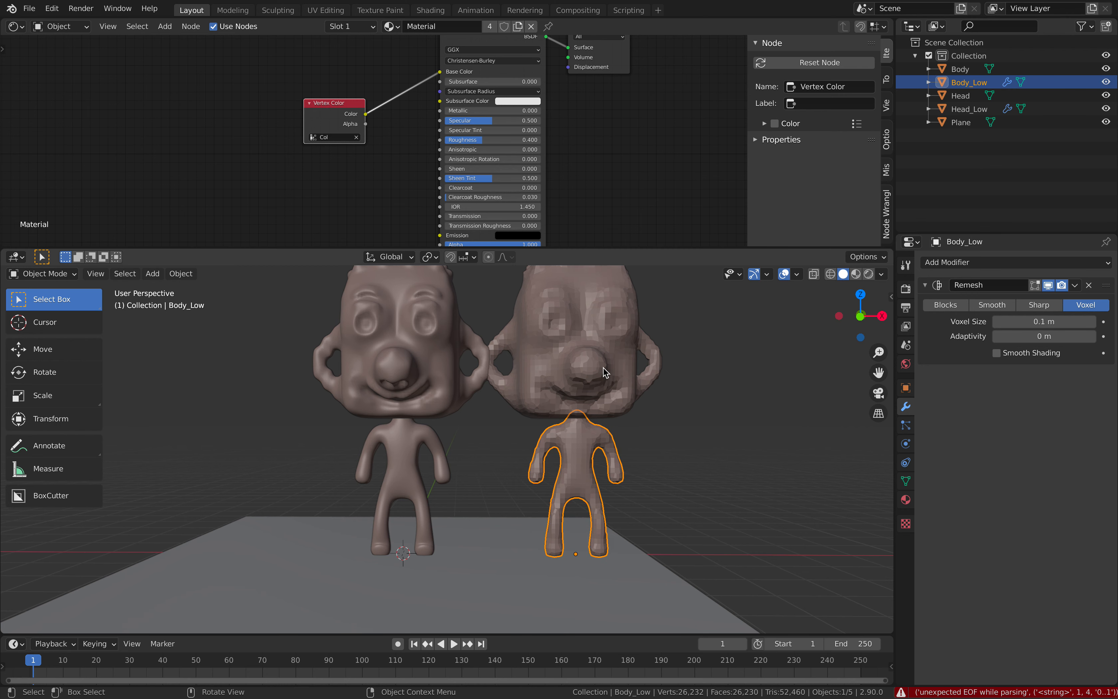
Step: Compare the mesh density of Head and Head_Low in wireframe and return to solid shading
{"action": "left_click", "coordinate": [599, 377]}
{"action": "key", "text": "z"}
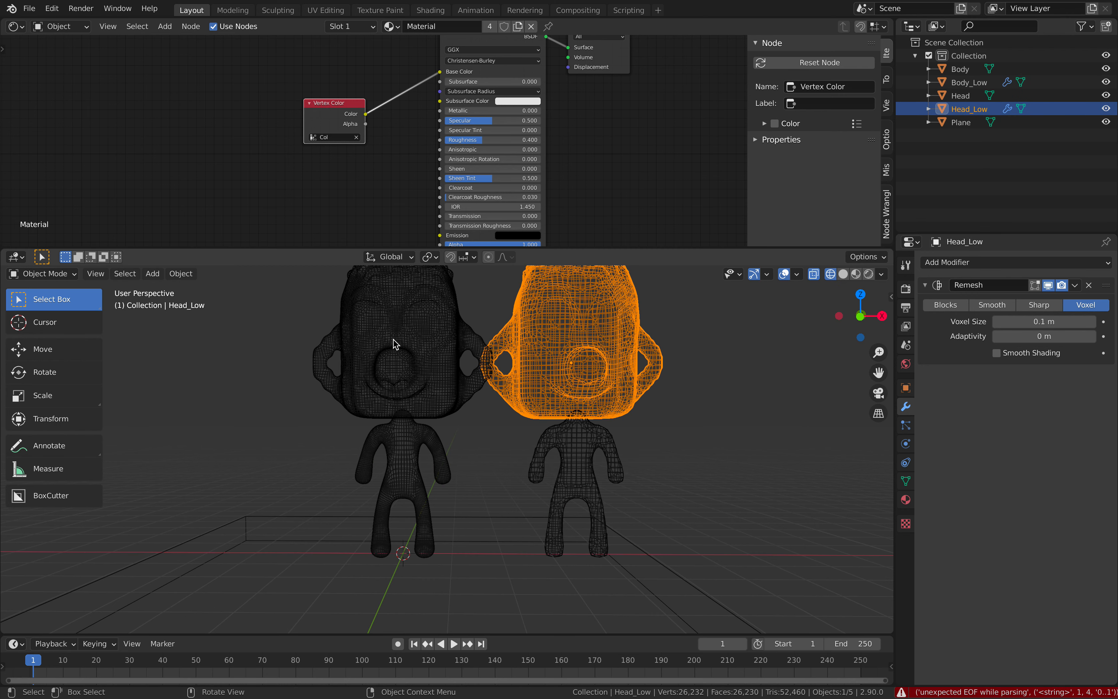
{"action": "left_click", "coordinate": [393, 344]}
{"action": "left_click", "coordinate": [555, 364]}
{"action": "key", "text": "z"}
{"action": "left_click", "coordinate": [694, 398]}
{"action": "left_click", "coordinate": [385, 363]}
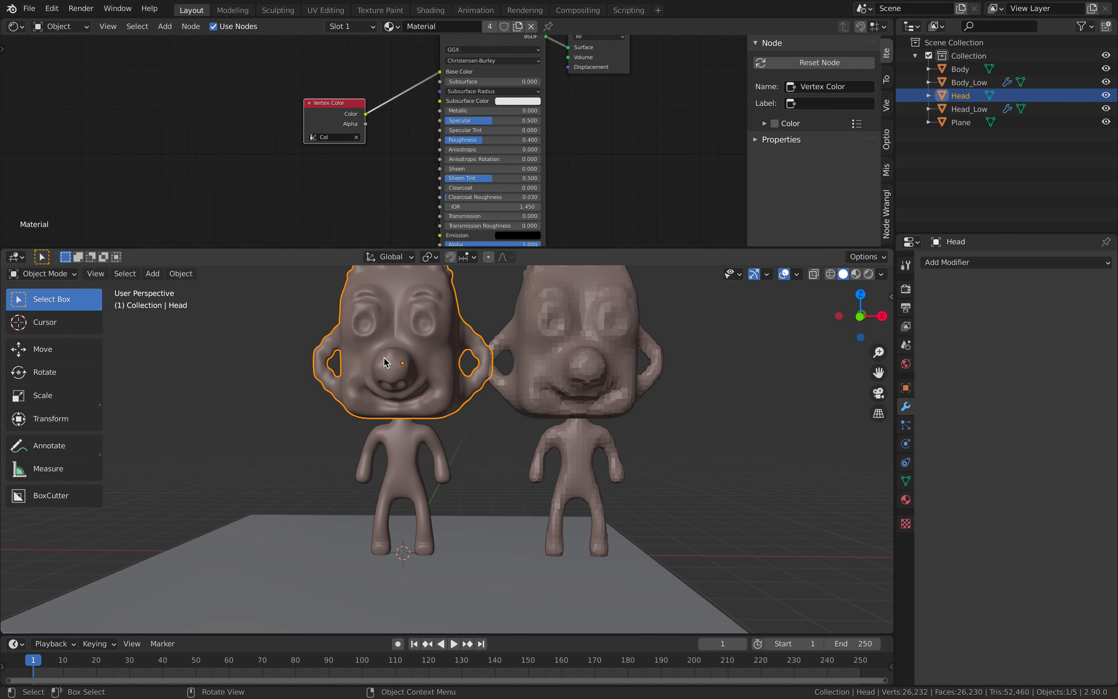
{"action": "left_click_drag", "start_coordinate": [576, 383], "coordinate": [560, 398], "text": "shift"}
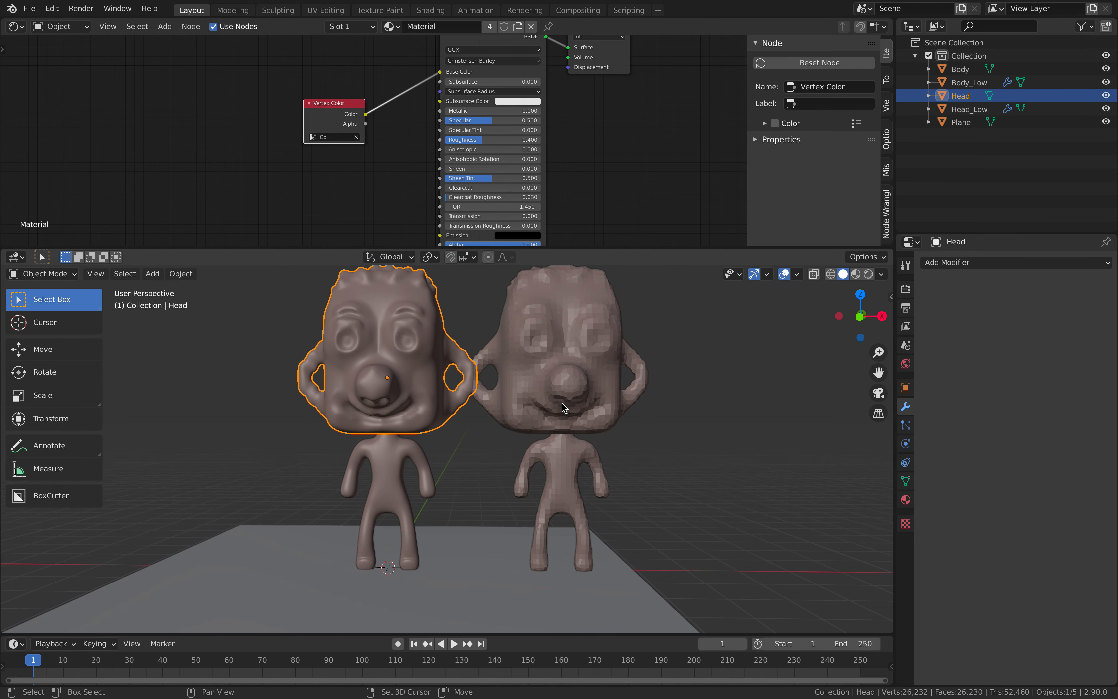
Step: Apply the Remesh modifiers on Body_Low and Head_Low, working in the front view
{"action": "left_click", "coordinate": [860, 316]}
{"action": "scroll", "coordinate": [644, 404], "scroll_direction": "down", "scroll_amount": 2}
{"action": "left_click", "coordinate": [583, 434]}
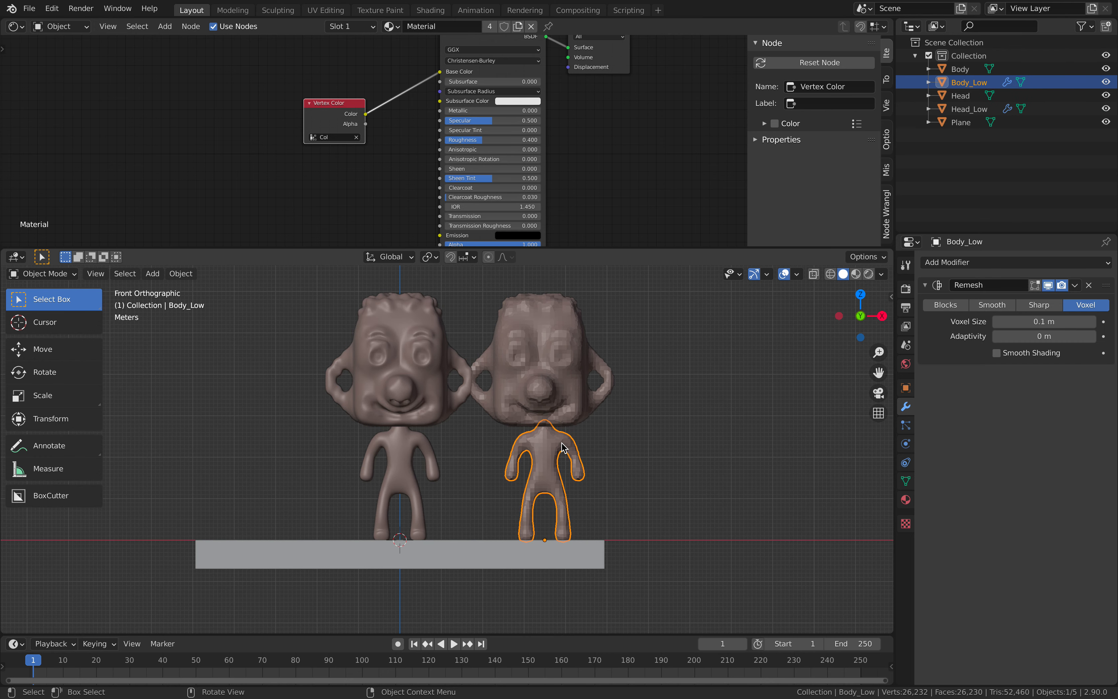
{"action": "scroll", "coordinate": [566, 443], "scroll_direction": "up", "scroll_amount": 3}
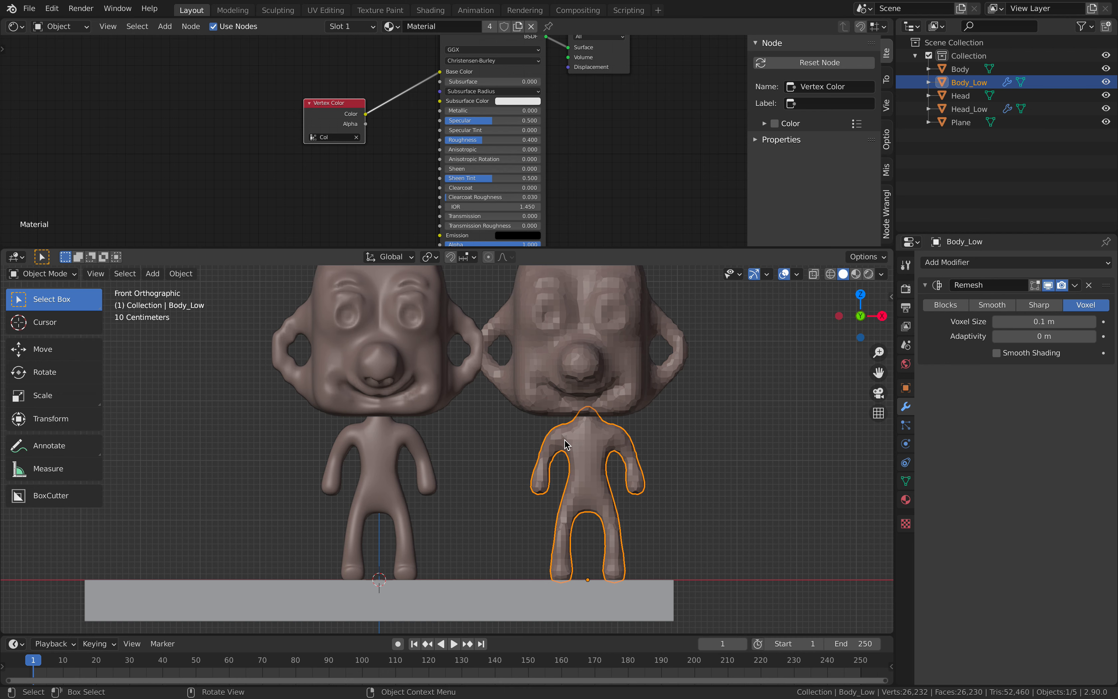
{"action": "scroll", "coordinate": [624, 464], "scroll_direction": "down", "scroll_amount": 3}
{"action": "scroll", "coordinate": [625, 462], "scroll_direction": "up", "scroll_amount": 2}
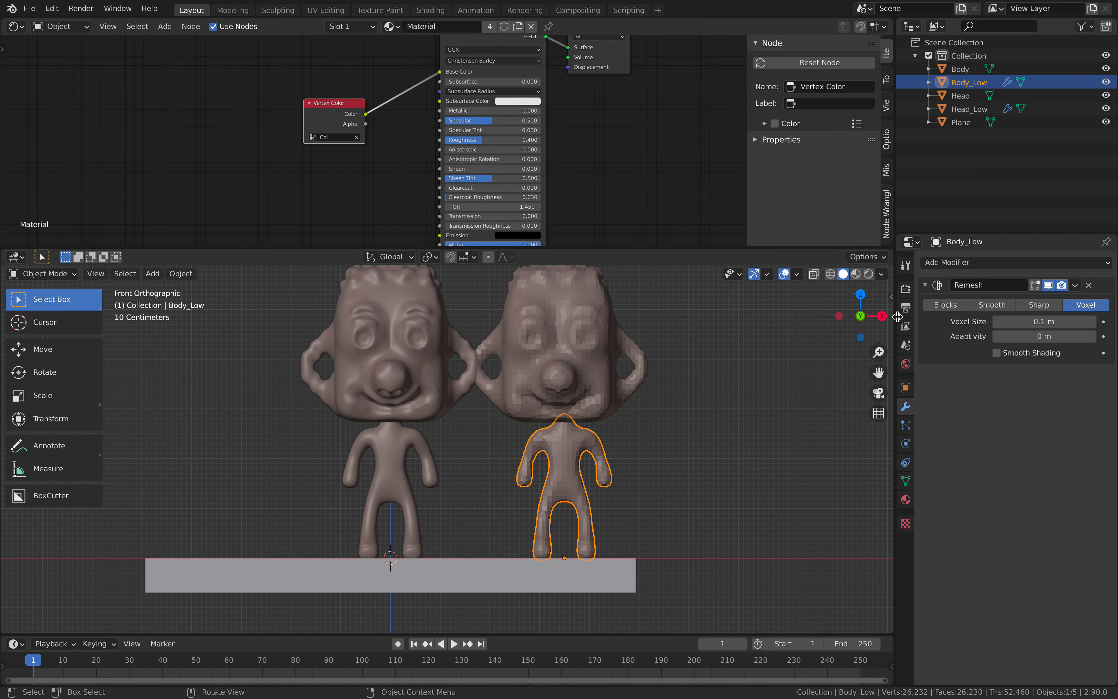
{"action": "key", "text": "ctrl+a"}
{"action": "left_click", "coordinate": [593, 338]}
{"action": "key", "text": "ctrl+a"}
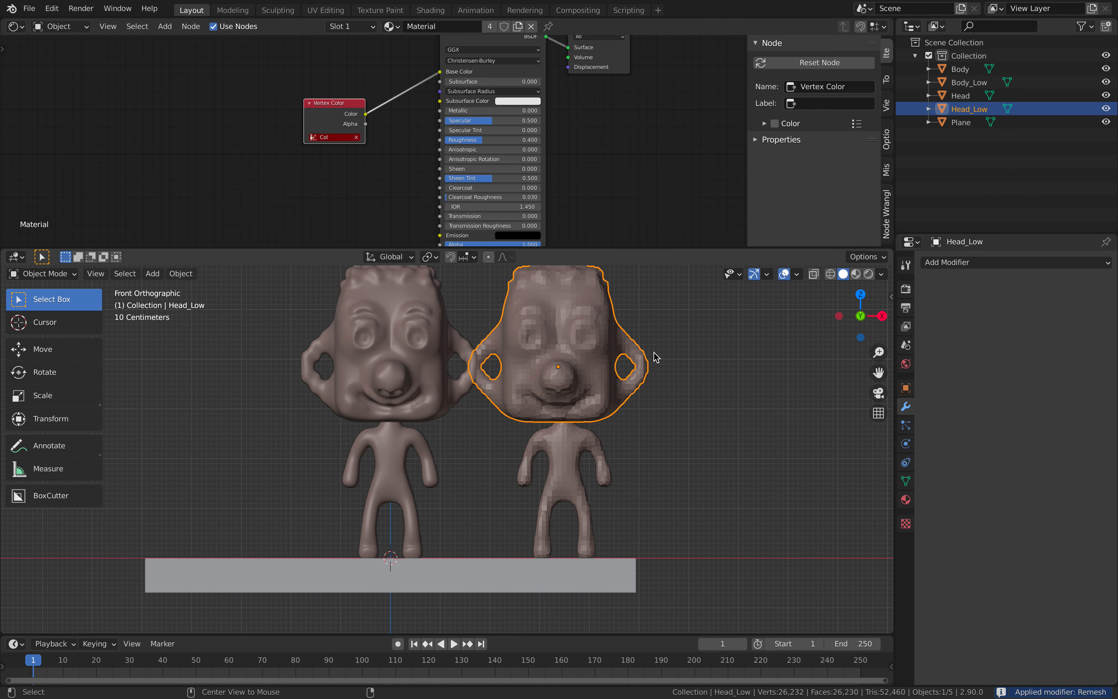
Step: Clear the locations of Head_Low and Body_Low so both return to the world origin
{"action": "key", "text": "alt+g"}
{"action": "left_click", "coordinate": [568, 450]}
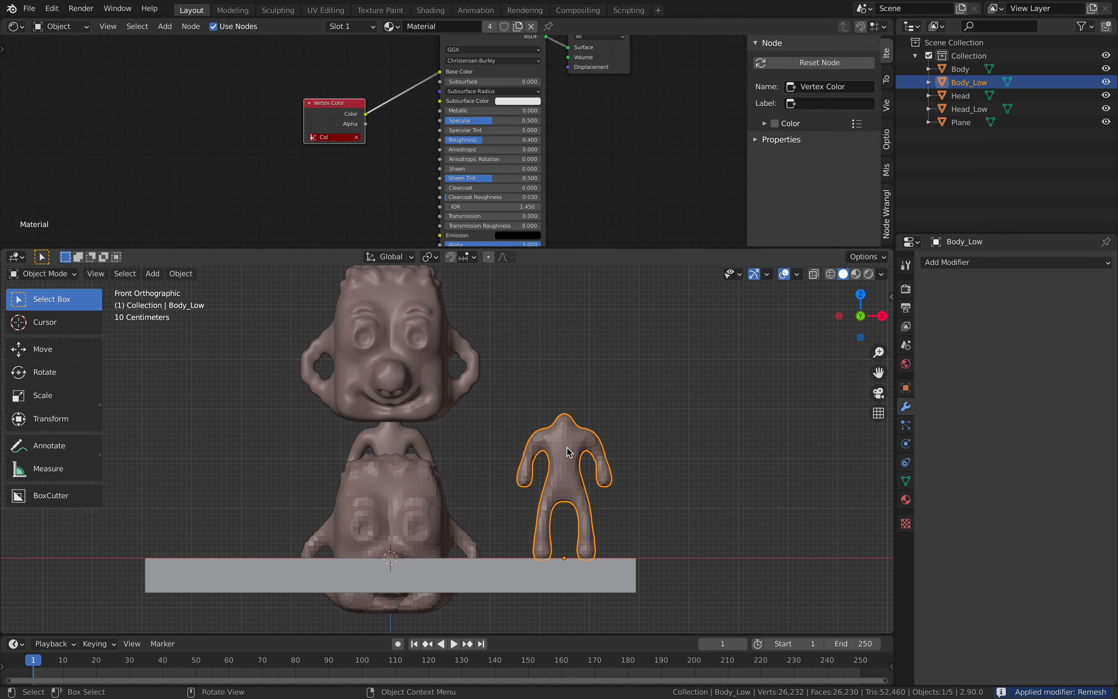
{"action": "key", "text": "alt+g"}
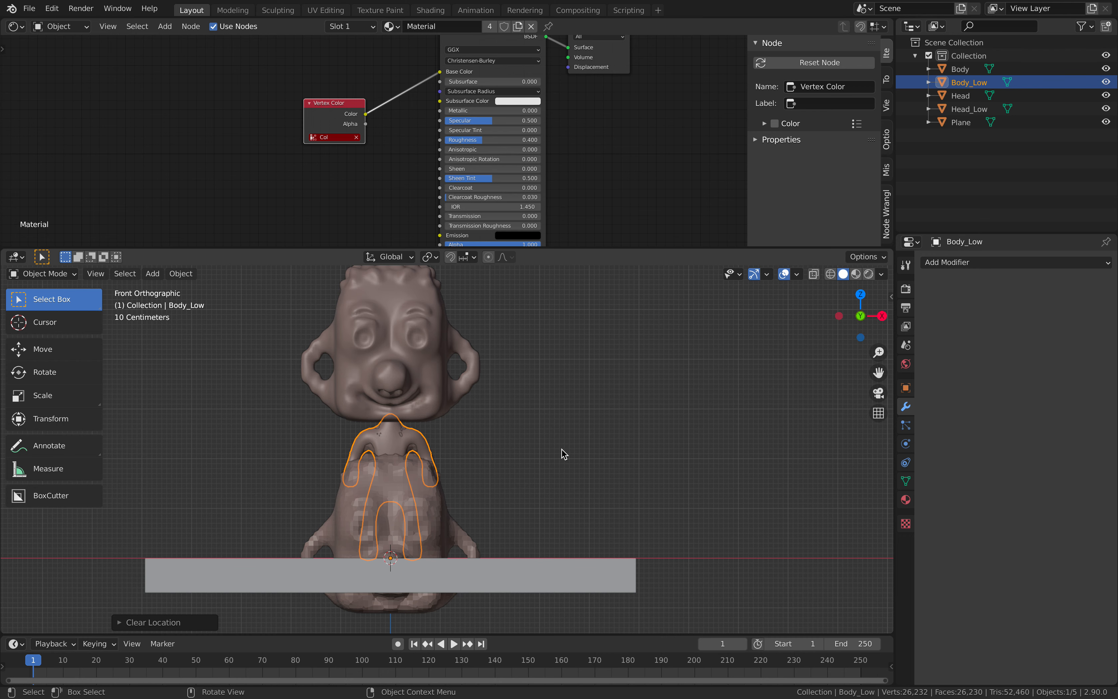
Step: Copy the Z location of 3.849 m from Head to Head_Low so the two heads overlap
{"action": "left_click", "coordinate": [446, 532]}
{"action": "middle_click_drag", "start_coordinate": [433, 368], "coordinate": [442, 397], "text": "shift"}
{"action": "left_click", "coordinate": [456, 398]}
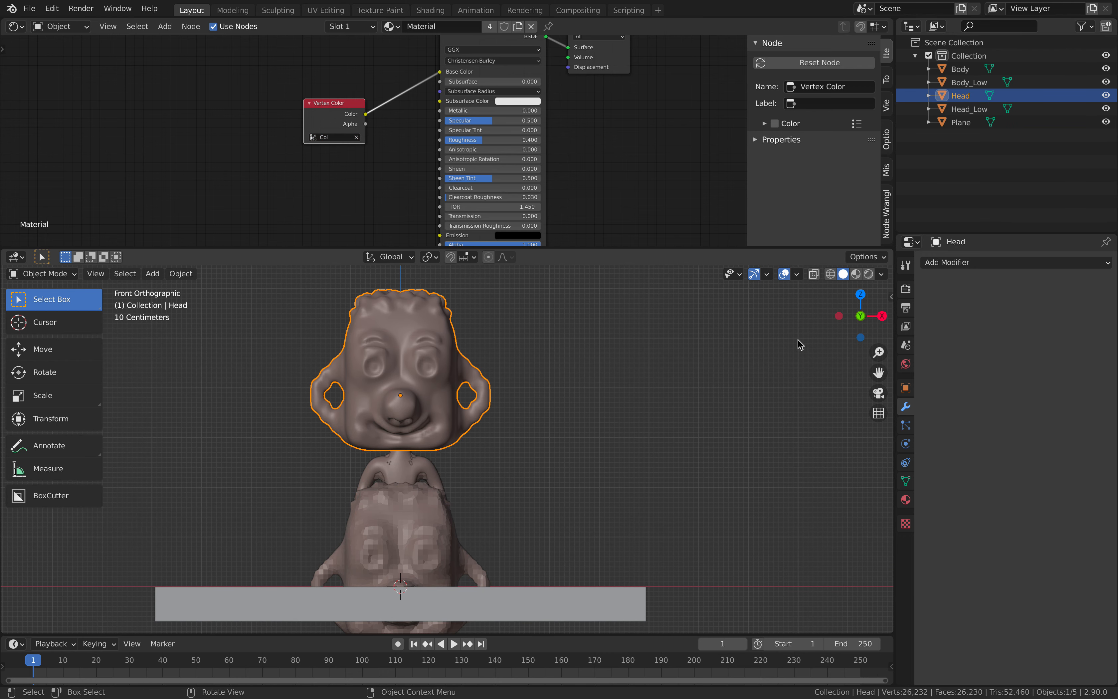
{"action": "left_click", "coordinate": [892, 295]}
{"action": "middle_click_drag", "start_coordinate": [595, 429], "coordinate": [605, 433], "text": "shift"}
{"action": "left_click", "coordinate": [497, 541]}
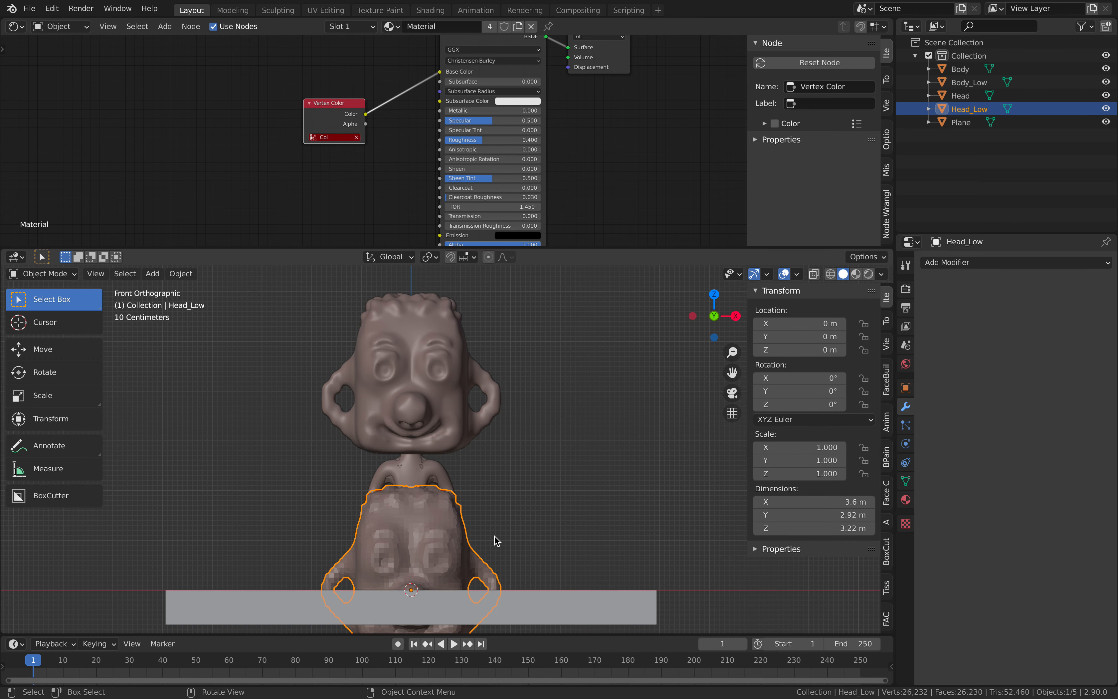
{"action": "left_click", "coordinate": [460, 429]}
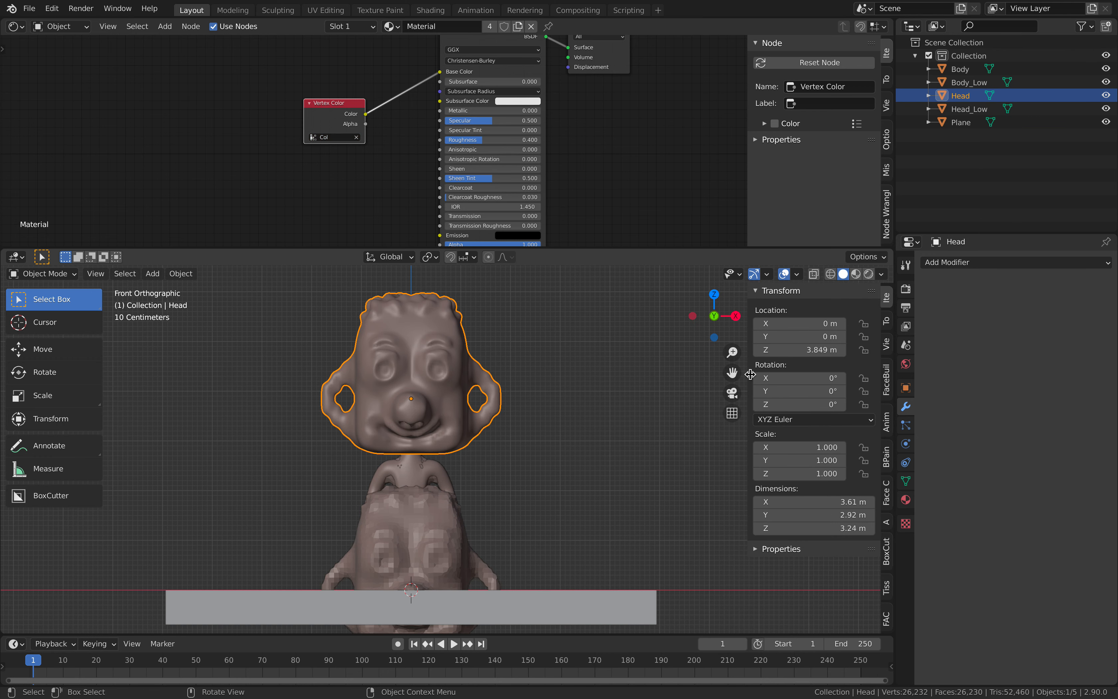
{"action": "left_click", "coordinate": [443, 508]}
{"action": "key", "text": "ctrl+v"}
{"action": "left_click", "coordinate": [599, 376]}
{"action": "middle_click_drag", "start_coordinate": [599, 377], "coordinate": [527, 439]}
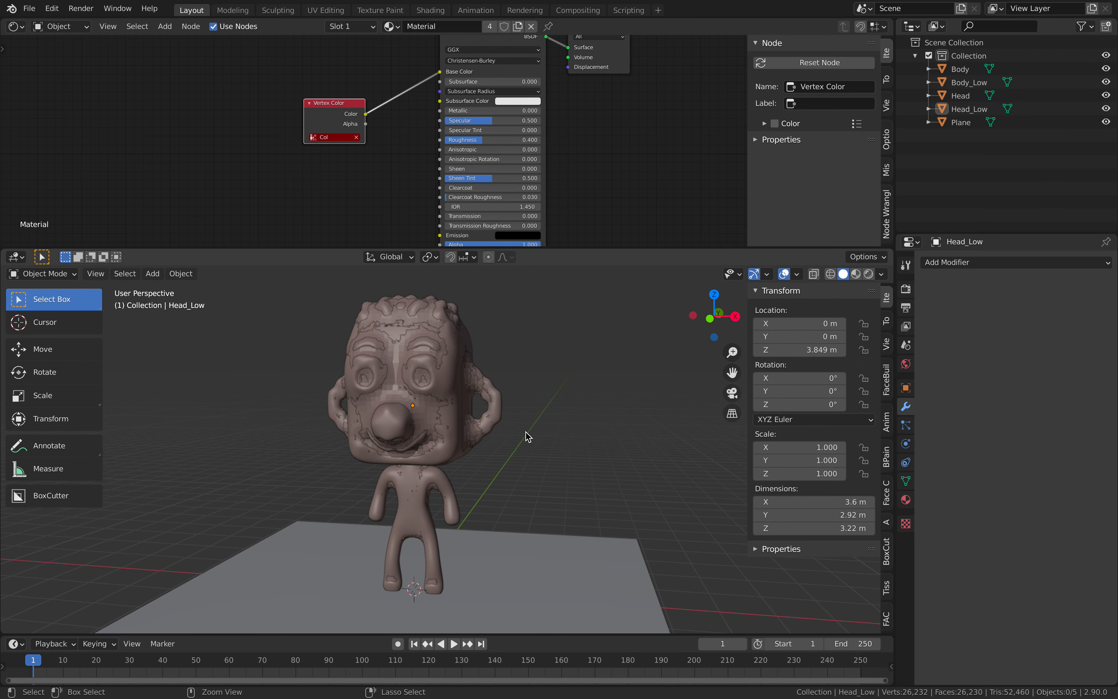
Step: Delete the ground plane under the character and save the file
{"action": "left_click", "coordinate": [533, 529]}
{"action": "key", "text": "x"}
{"action": "left_click", "coordinate": [532, 529]}
{"action": "middle_click_drag", "start_coordinate": [525, 512], "coordinate": [532, 497]}
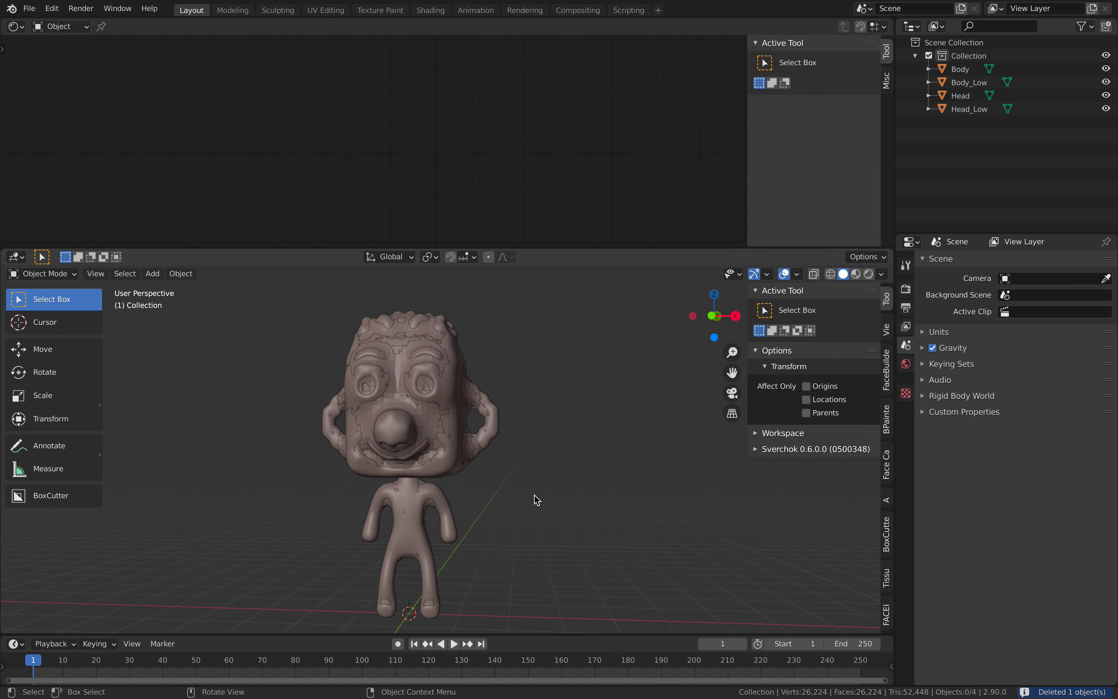
{"action": "key", "text": "ctrl+s"}
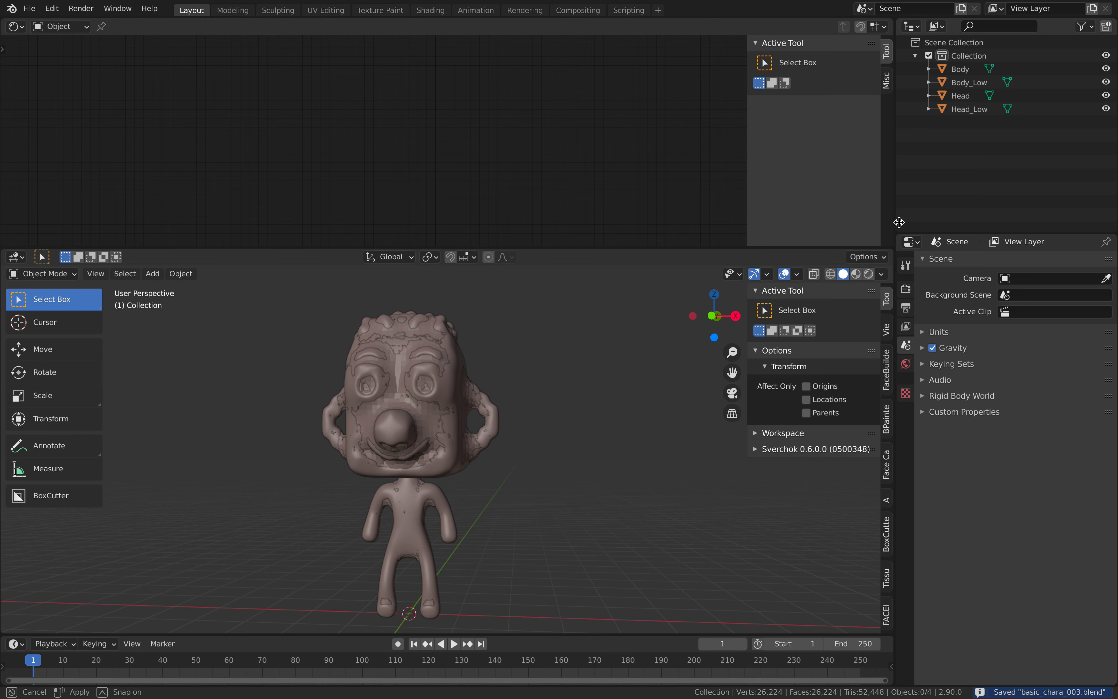
Step: Show the material settings of the Head object and enlarge its material slot list
{"action": "left_click_drag", "start_coordinate": [896, 224], "coordinate": [906, 223]}
{"action": "middle_click_drag", "start_coordinate": [567, 367], "coordinate": [533, 372]}
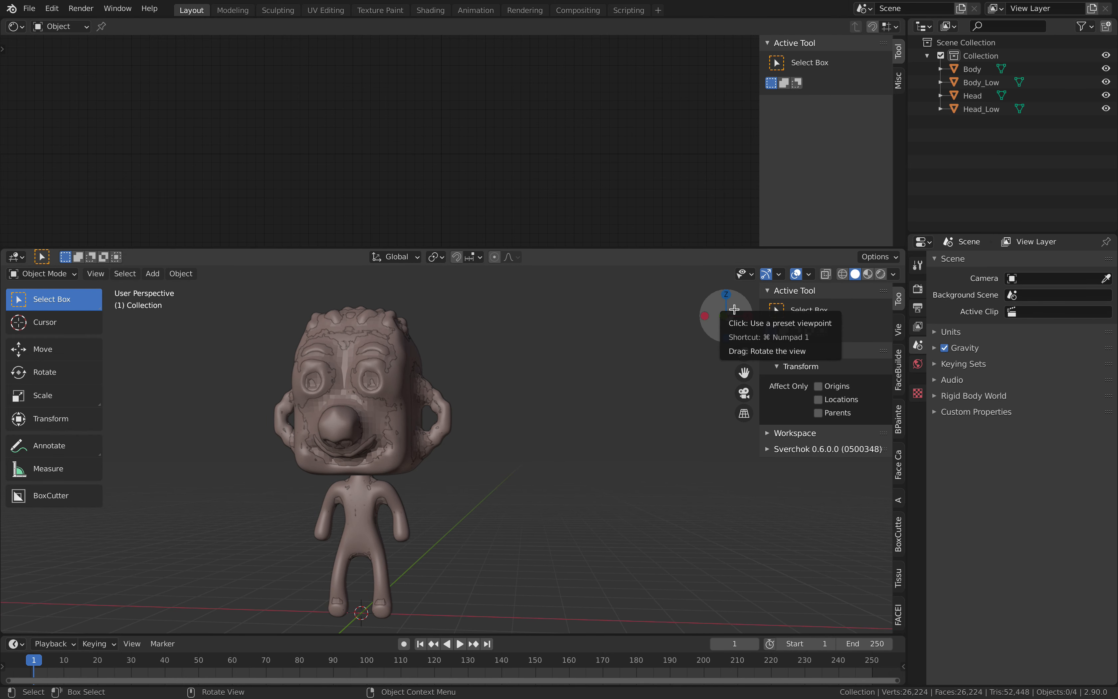
{"action": "left_click", "coordinate": [970, 96]}
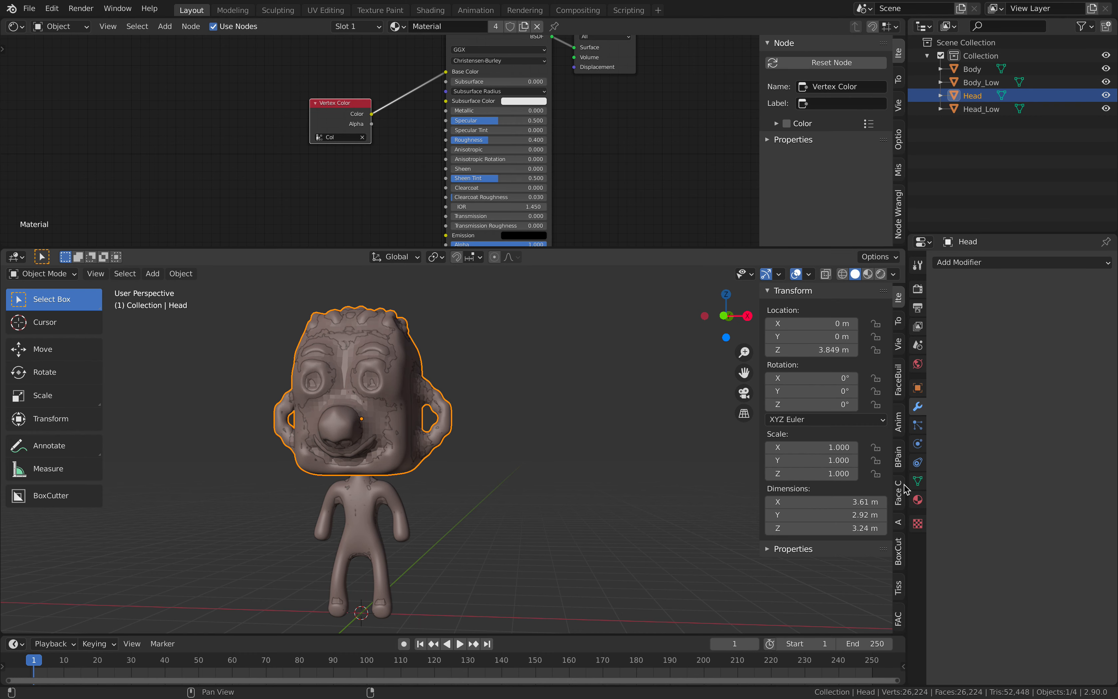
{"action": "left_click", "coordinate": [917, 499]}
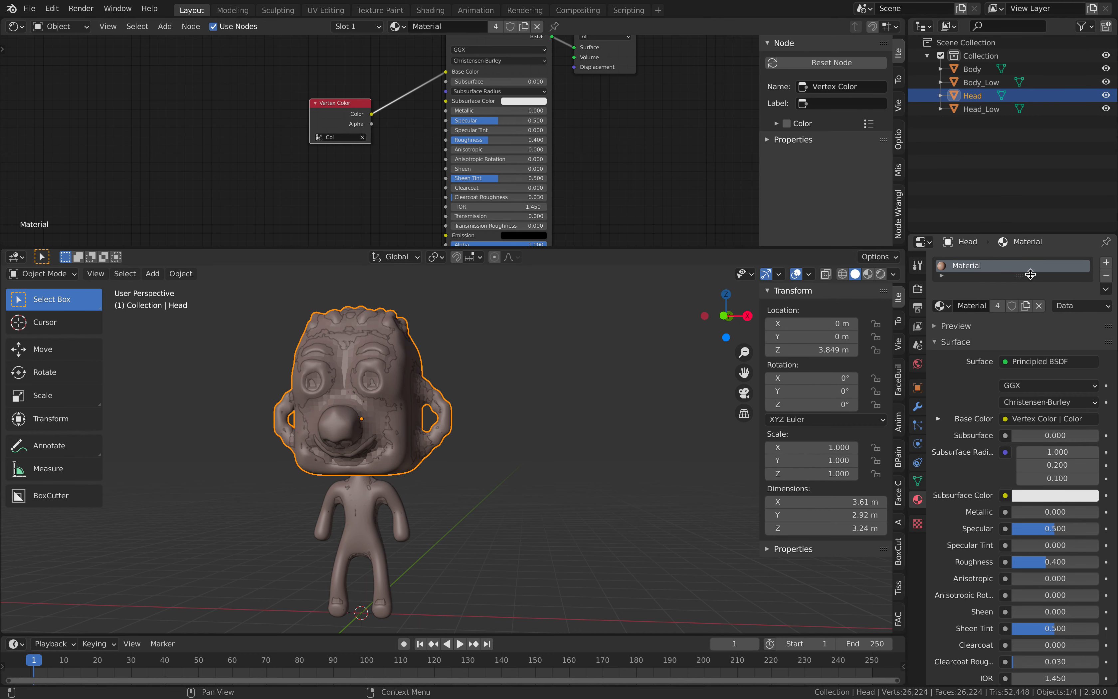
{"action": "left_click_drag", "start_coordinate": [1021, 277], "coordinate": [1019, 342]}
Step: Remove the existing material slot from Head_Low and assign a new material named HeadMat
{"action": "left_click", "coordinate": [980, 109]}
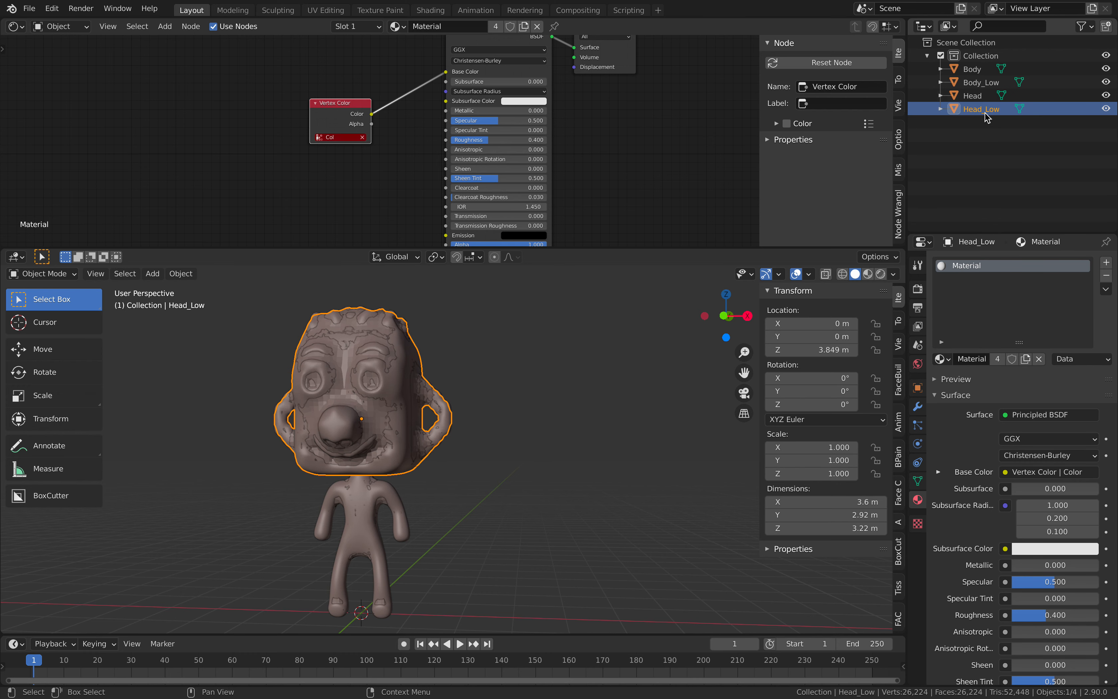
{"action": "left_click", "coordinate": [1106, 275]}
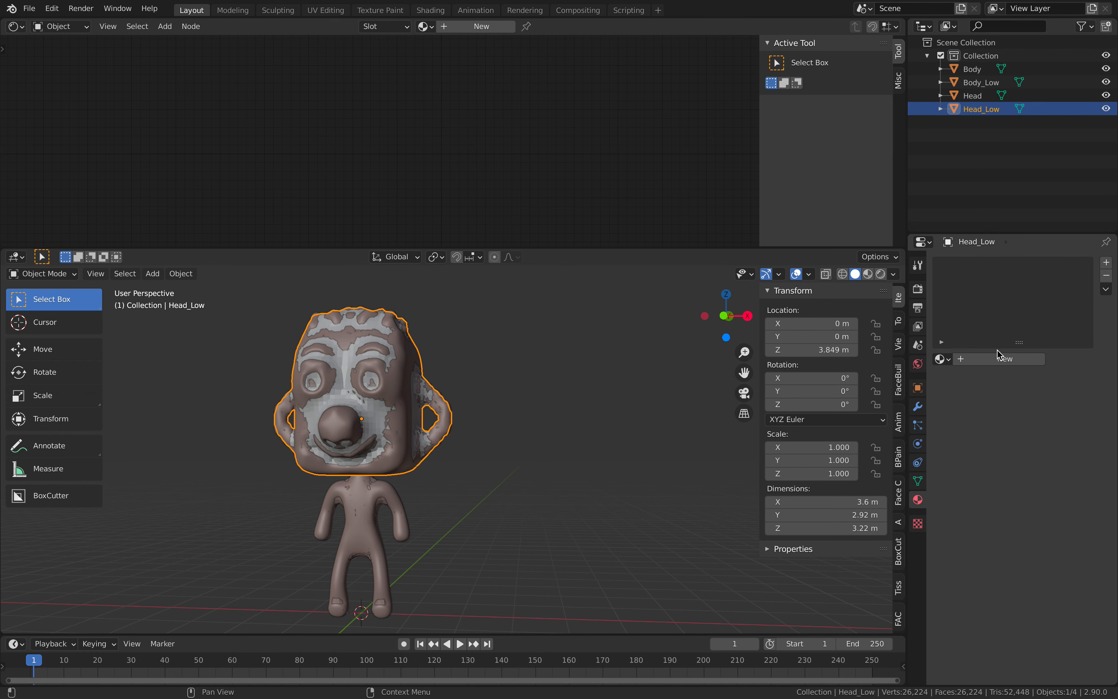
{"action": "left_click", "coordinate": [998, 358]}
{"action": "type", "text": "HeadMat"}
{"action": "key", "text": "Return"}
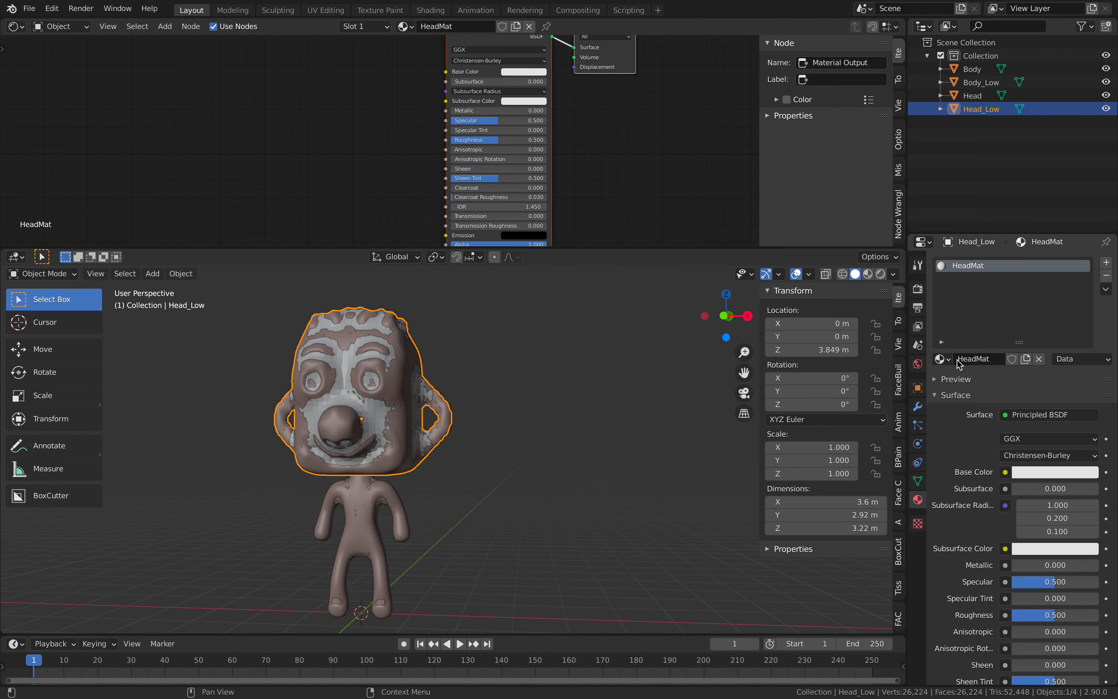
Step: Split the 3D viewport vertically and turn the new area into an Image Editor
{"action": "left_click_drag", "start_coordinate": [898, 251], "coordinate": [610, 267]}
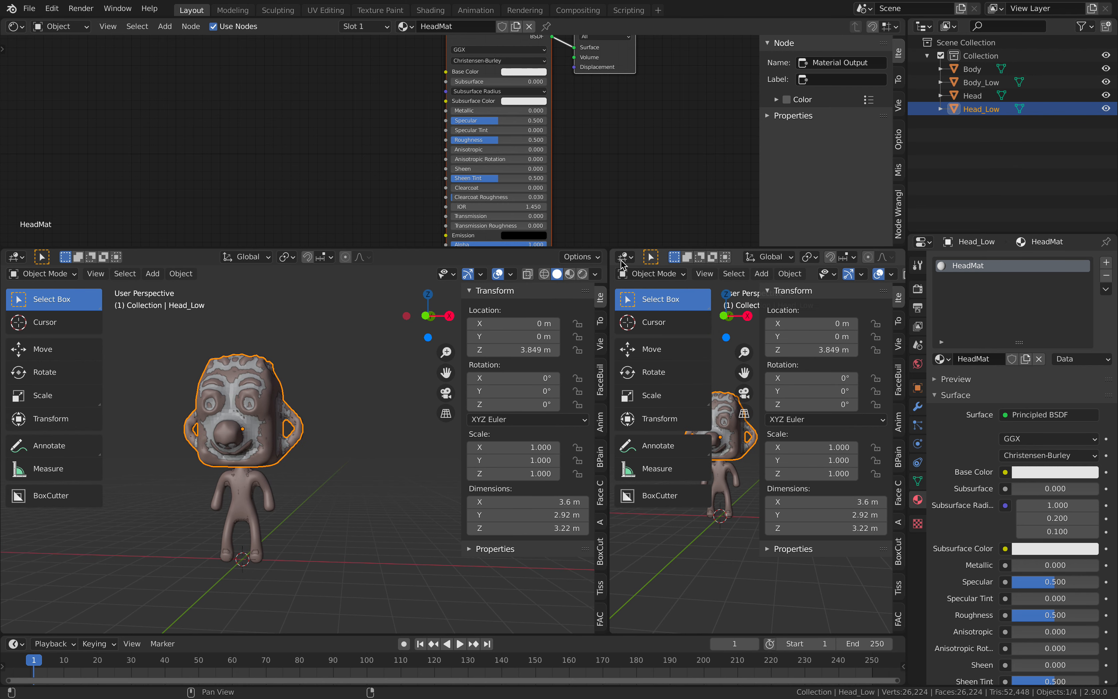
{"action": "left_click", "coordinate": [627, 256]}
{"action": "left_click", "coordinate": [657, 319]}
{"action": "scroll", "coordinate": [788, 333], "scroll_direction": "up", "scroll_amount": 3}
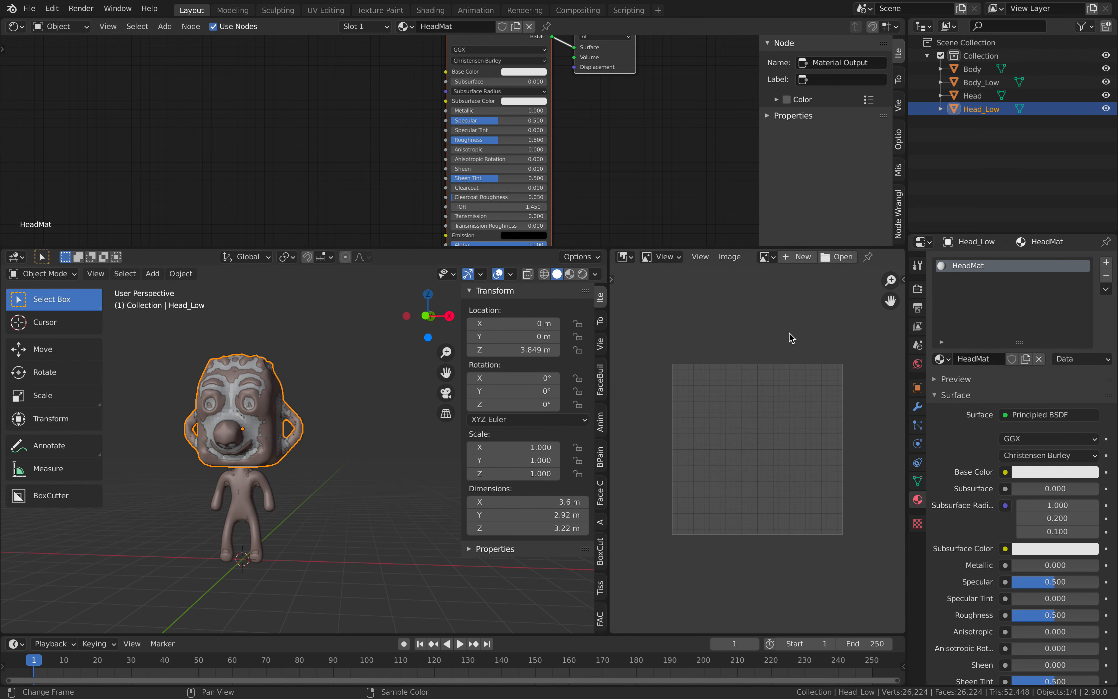
{"action": "scroll", "coordinate": [631, 151], "scroll_direction": "down", "scroll_amount": 2}
{"action": "middle_click_drag", "start_coordinate": [631, 151], "coordinate": [533, 162]}
{"action": "middle_click_drag", "start_coordinate": [324, 370], "coordinate": [334, 372]}
{"action": "scroll", "coordinate": [335, 372], "scroll_direction": "up", "scroll_amount": 2}
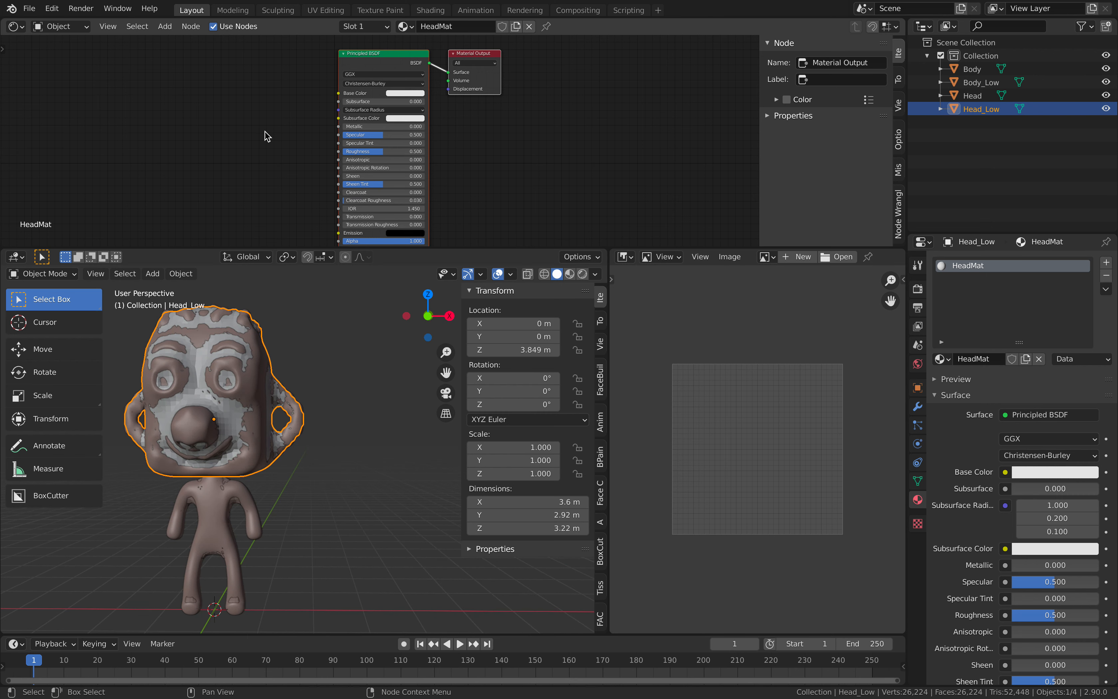
{"action": "middle_click_drag", "start_coordinate": [306, 133], "coordinate": [327, 158]}
{"action": "scroll", "coordinate": [370, 133], "scroll_direction": "up", "scroll_amount": 1}
{"action": "key", "text": "shift+a"}
{"action": "left_click", "coordinate": [312, 119]}
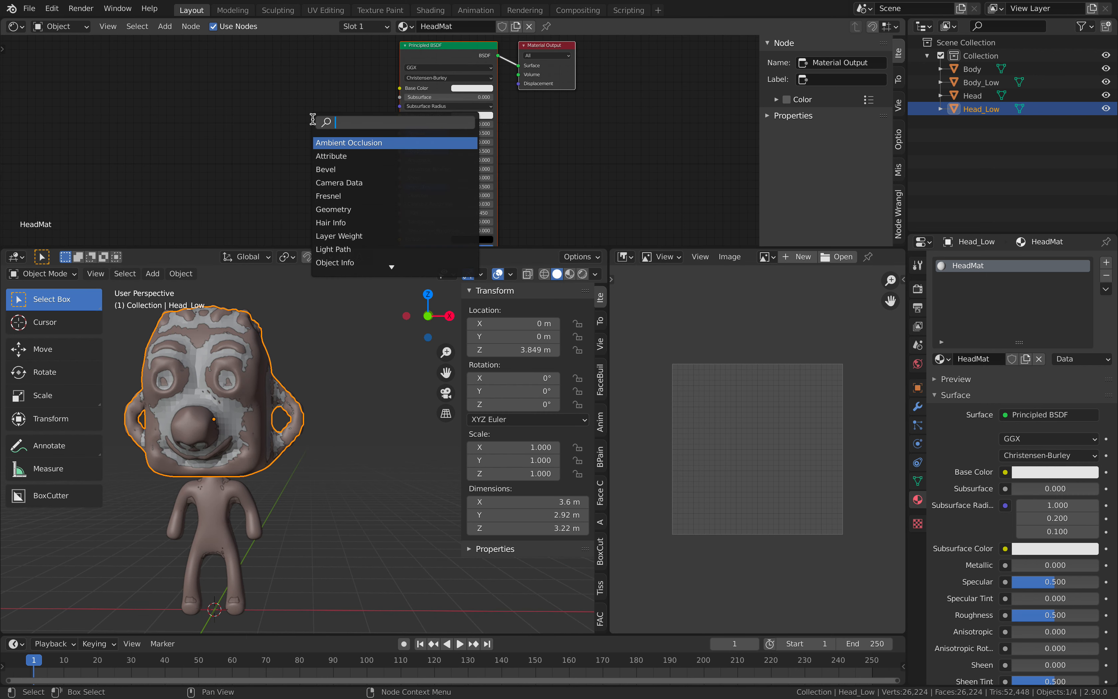
{"action": "middle_click_drag", "start_coordinate": [599, 151], "coordinate": [486, 137]}
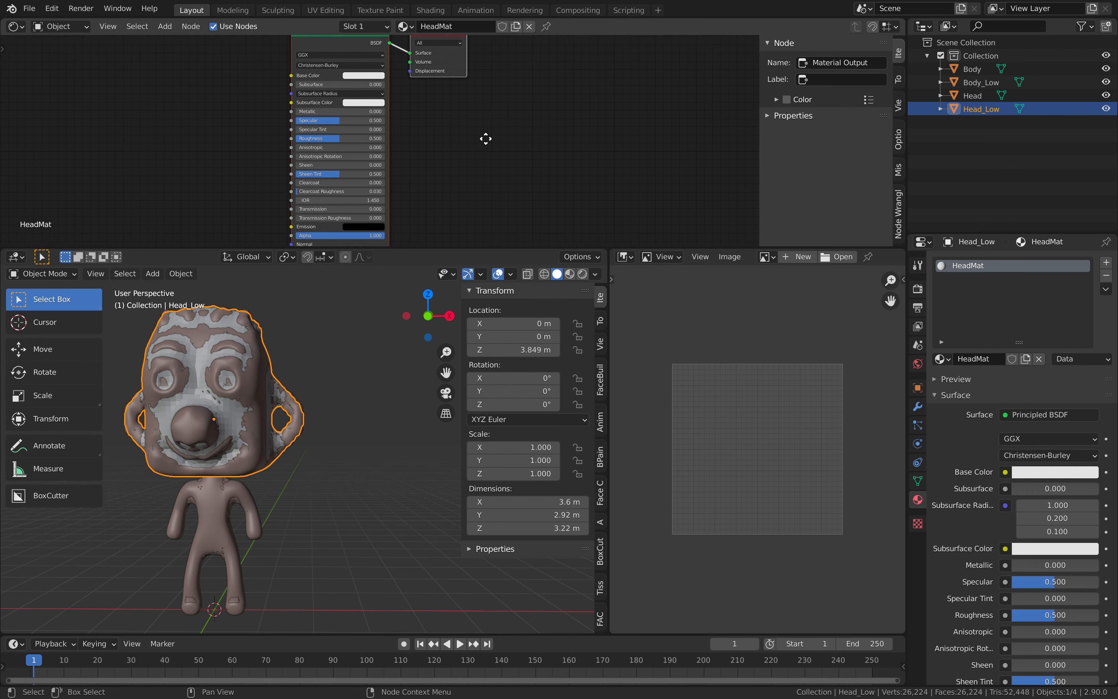
{"action": "key", "text": "shift+a"}
{"action": "left_click", "coordinate": [487, 138]}
{"action": "type", "text": "im"}
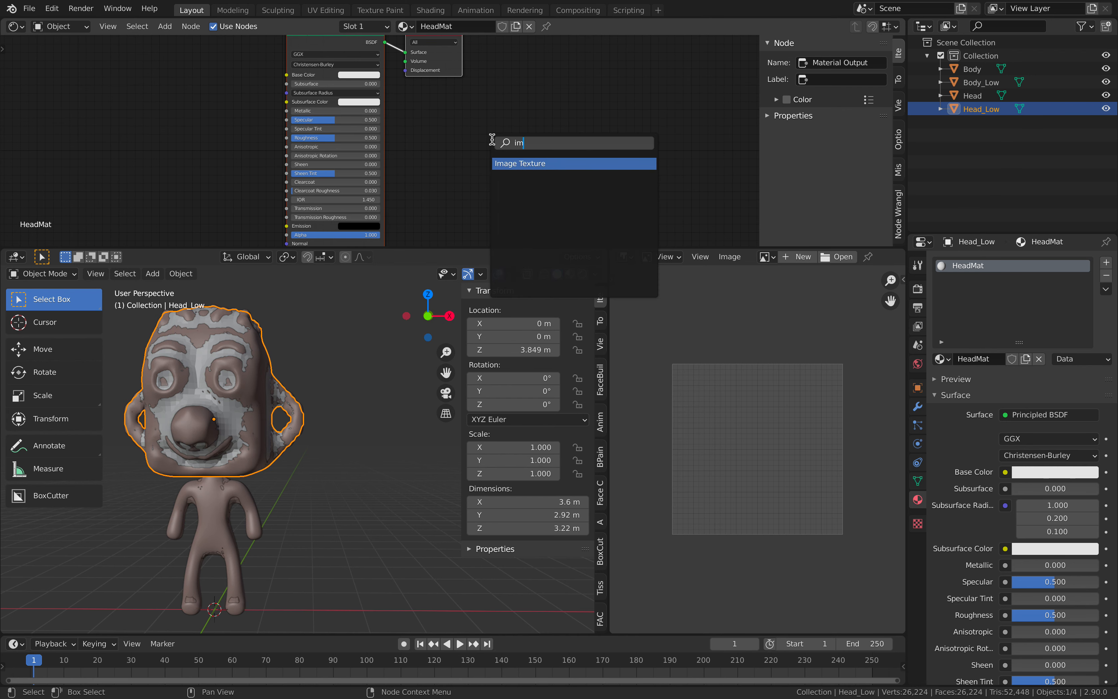
{"action": "key", "text": "Escape"}
Step: Add an Image Texture node to HeadMat and place it in empty space beside the Principled BSDF
{"action": "key", "text": "shift+a"}
{"action": "left_click", "coordinate": [521, 147]}
{"action": "type", "text": "im"}
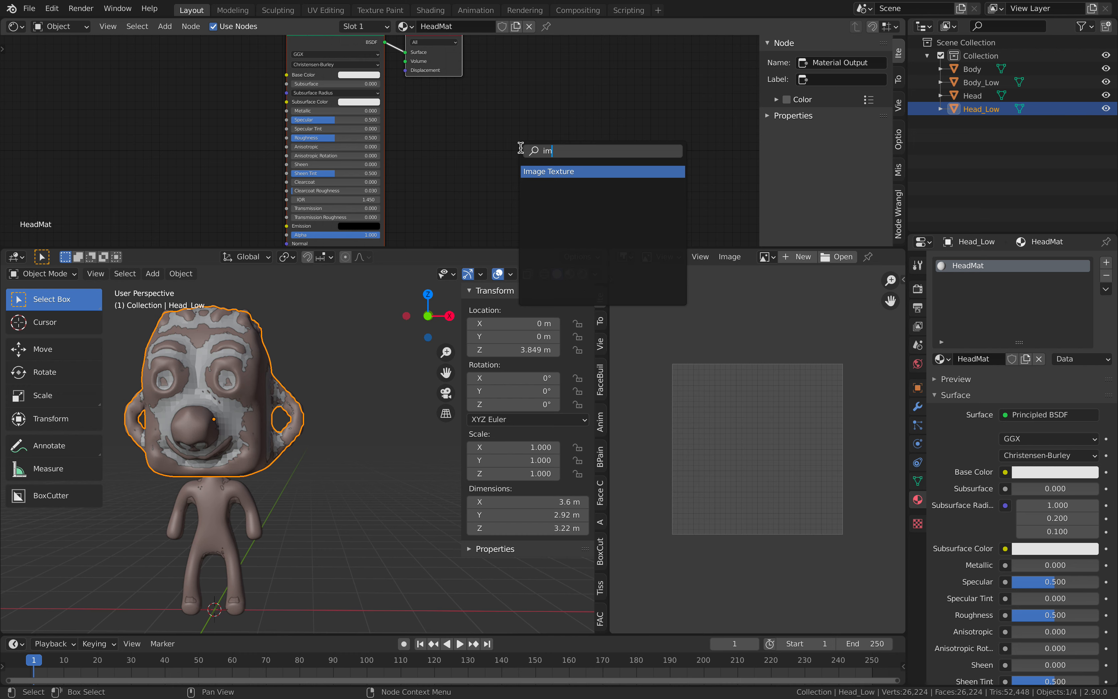
{"action": "key", "text": "Return"}
{"action": "left_click", "coordinate": [533, 153]}
{"action": "scroll", "coordinate": [534, 152], "scroll_direction": "up", "scroll_amount": 2}
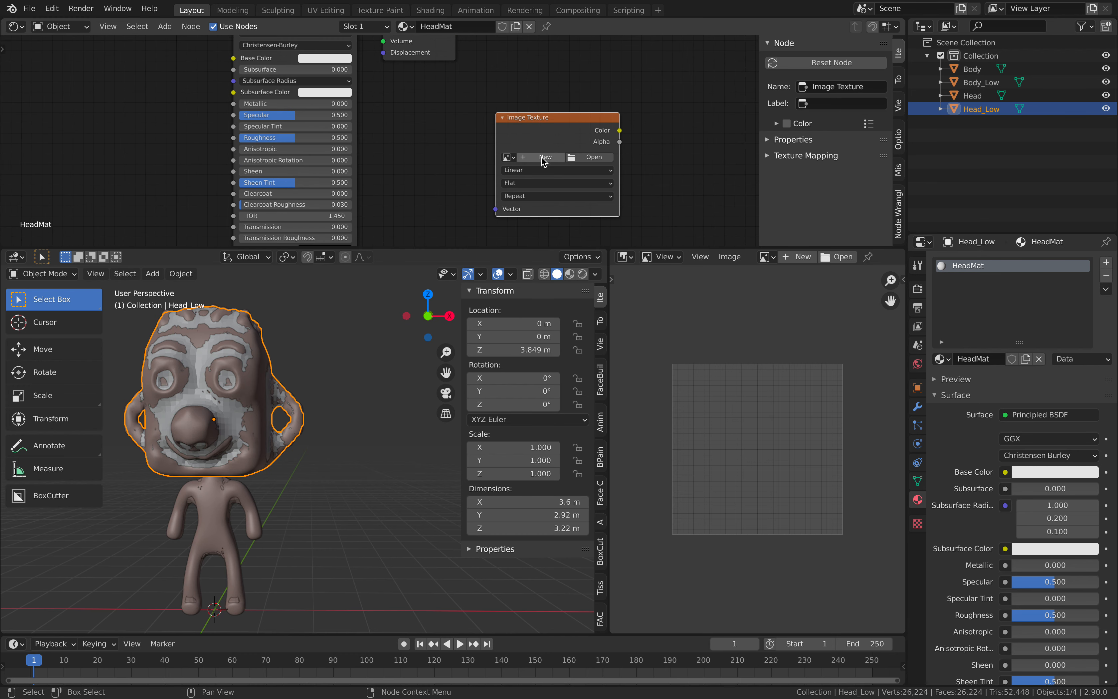
Step: Create a new blank 1024 x 1024 px image named HeadDiffuse in the Image Texture node
{"action": "left_click", "coordinate": [539, 156]}
{"action": "left_click", "coordinate": [575, 179]}
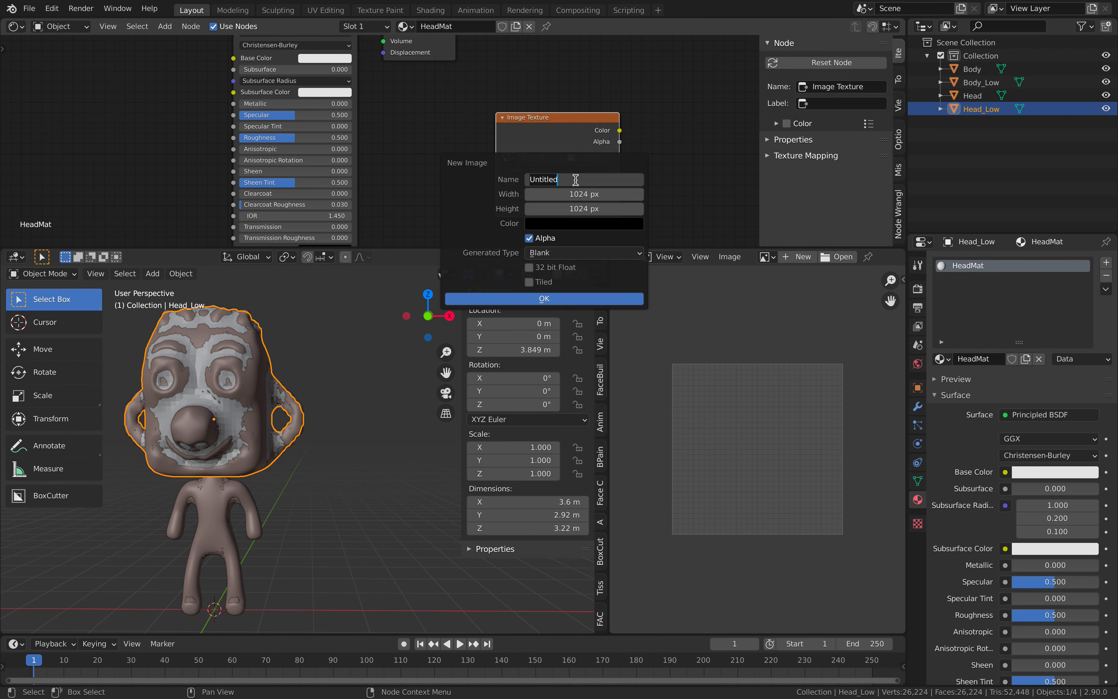
{"action": "type", "text": "HeadDiffuse"}
{"action": "left_click", "coordinate": [548, 299]}
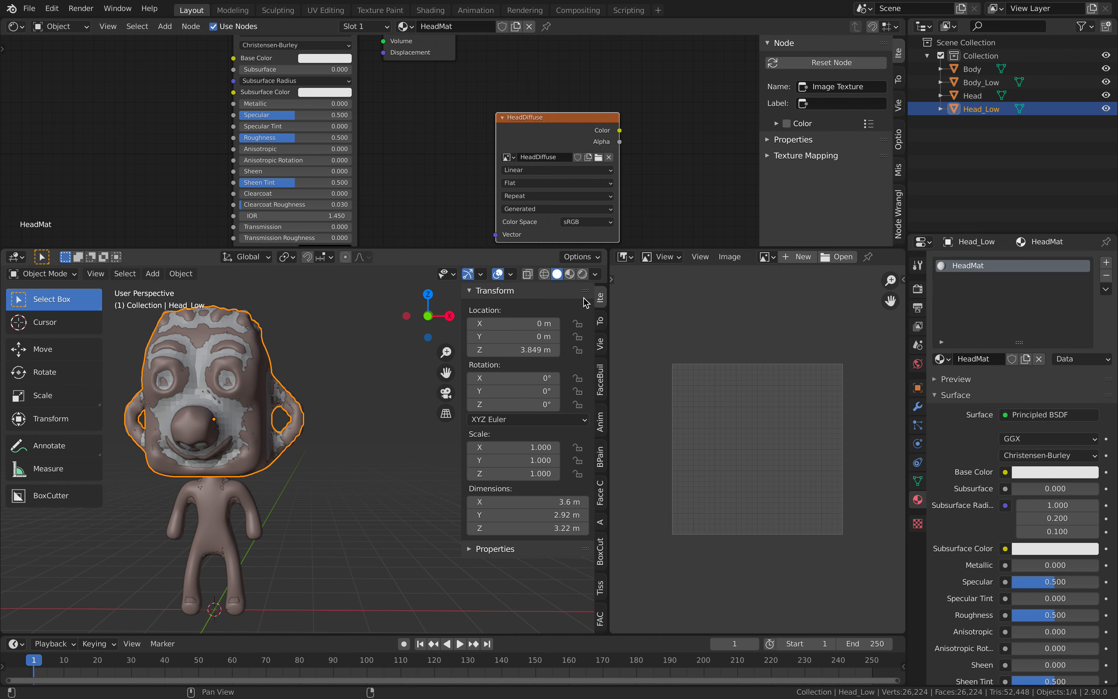
Step: Display the HeadDiffuse image in the Image Editor and save the file
{"action": "left_click", "coordinate": [765, 256]}
{"action": "left_click", "coordinate": [778, 288]}
{"action": "mouse_move", "coordinate": [342, 369]}
{"action": "middle_mouse_down"}
{"action": "mouse_move", "coordinate": [380, 369]}
{"action": "mouse_move", "coordinate": [361, 379]}
{"action": "middle_mouse_up"}
{"action": "key", "text": "ctrl+s"}
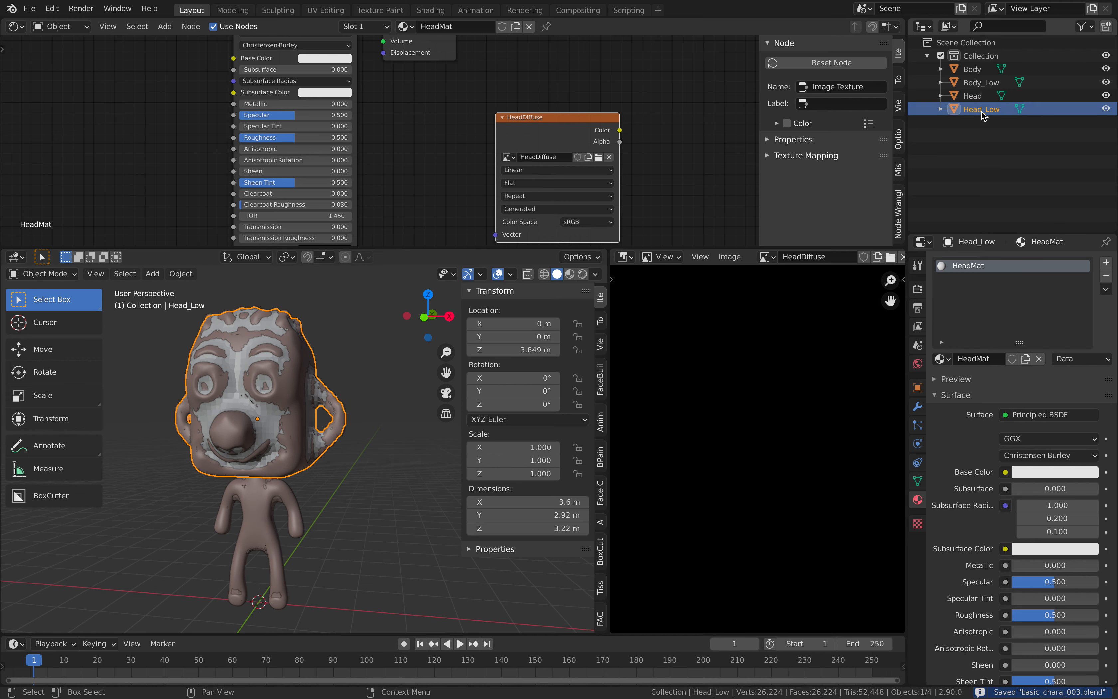
Step: Select Head together with Head_Low, keeping Head_Low as the active object
{"action": "left_click", "coordinate": [977, 98], "text": "shift"}
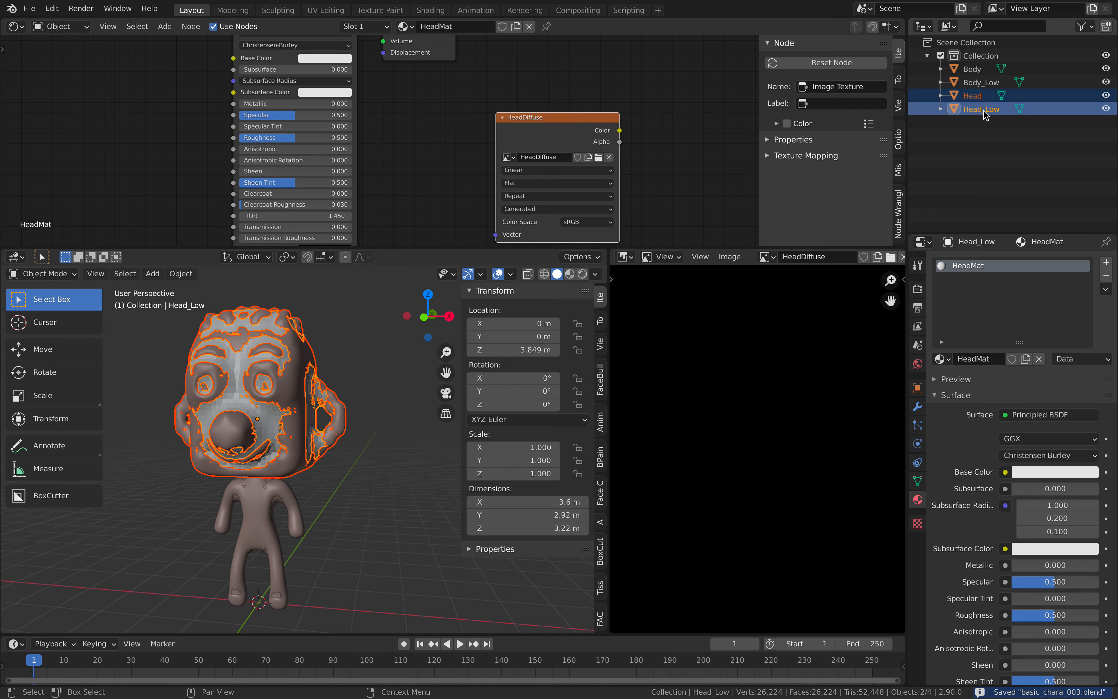
{"action": "left_click", "coordinate": [984, 109], "text": "shift"}
{"action": "left_click", "coordinate": [985, 124]}
{"action": "left_click", "coordinate": [981, 109]}
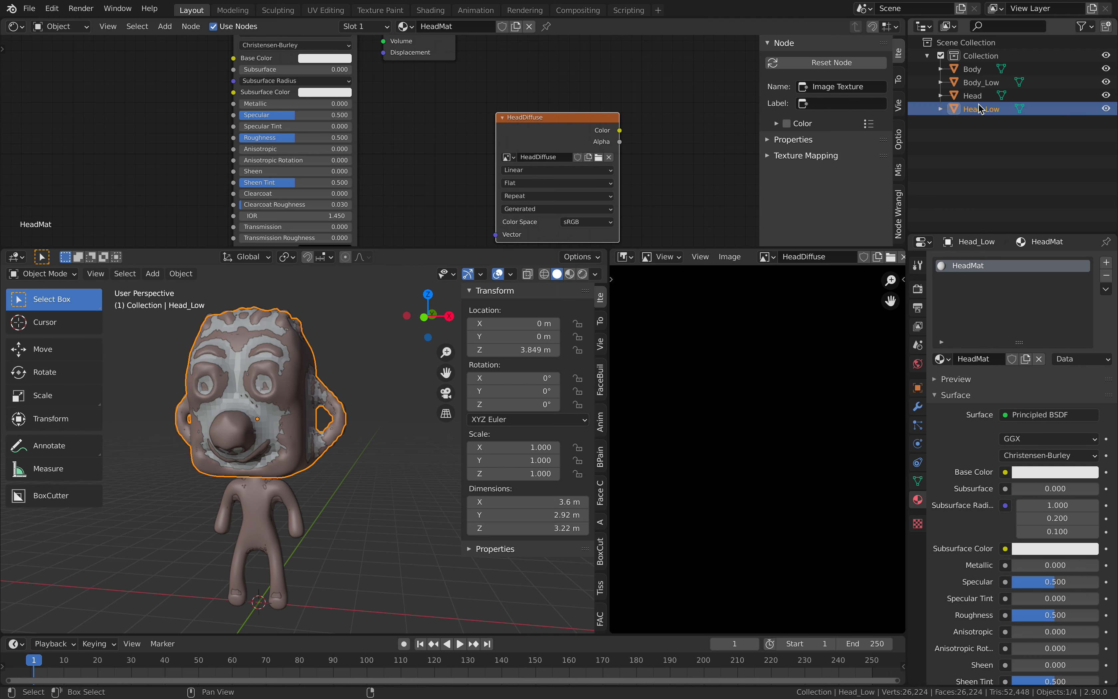
{"action": "left_click", "coordinate": [974, 96], "text": "shift"}
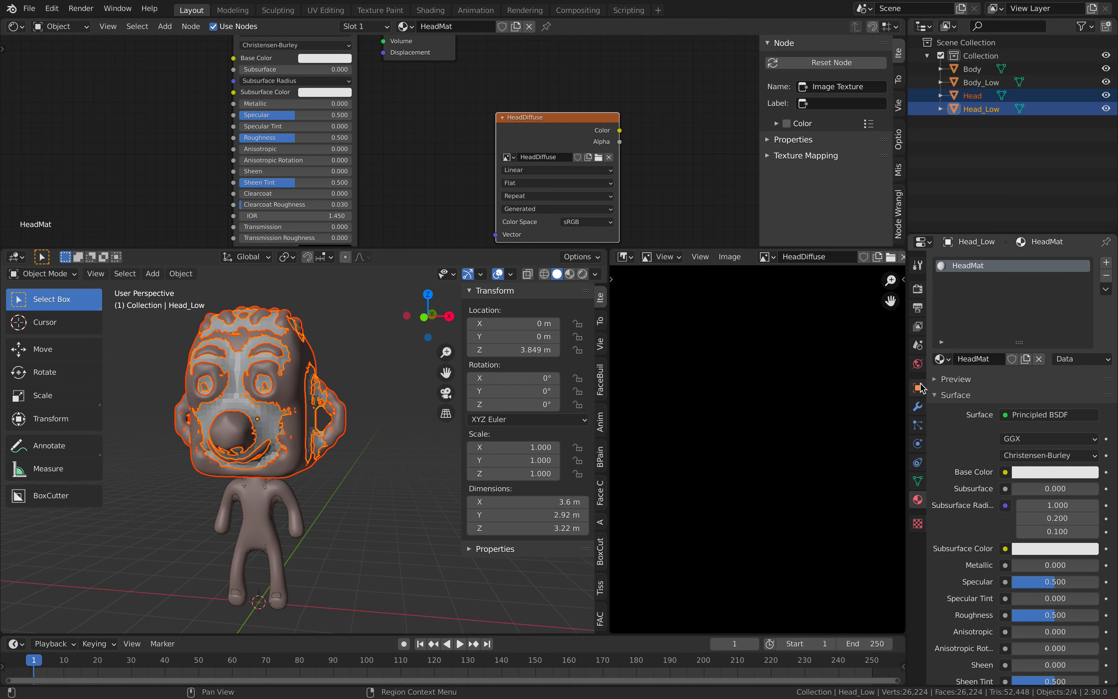
Step: Set the Cycles bake type to Diffuse and leave only the Color contribution enabled, without direct or indirect lighting
{"action": "left_click", "coordinate": [919, 291]}
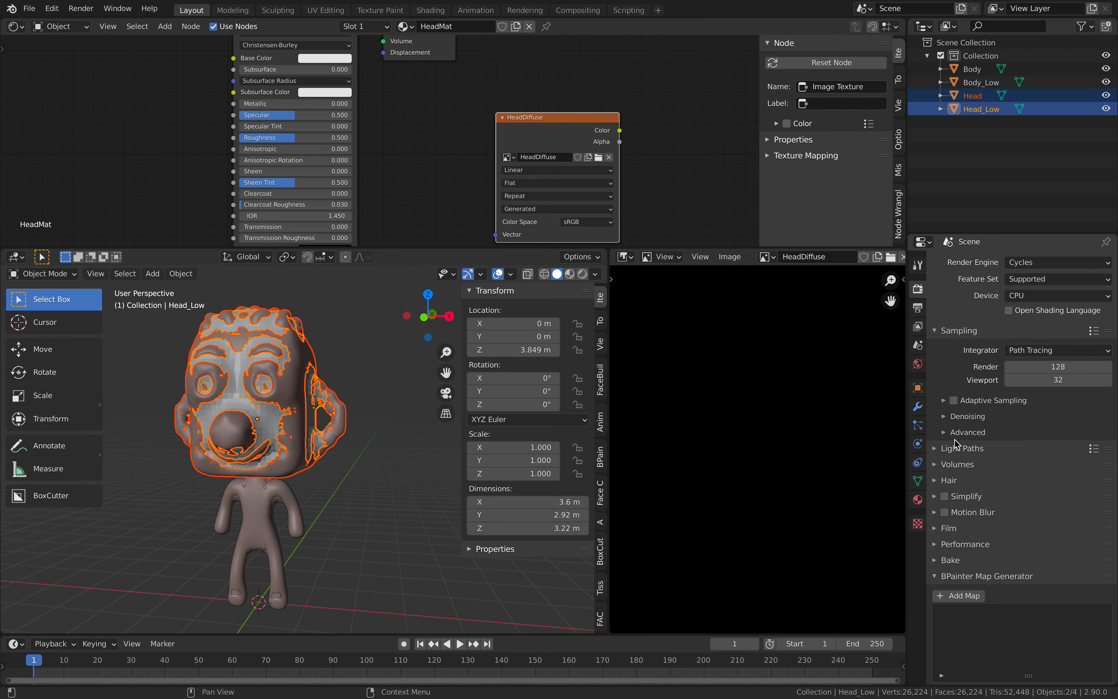
{"action": "left_click", "coordinate": [945, 560]}
{"action": "scroll", "coordinate": [1017, 545], "scroll_direction": "down", "scroll_amount": 8}
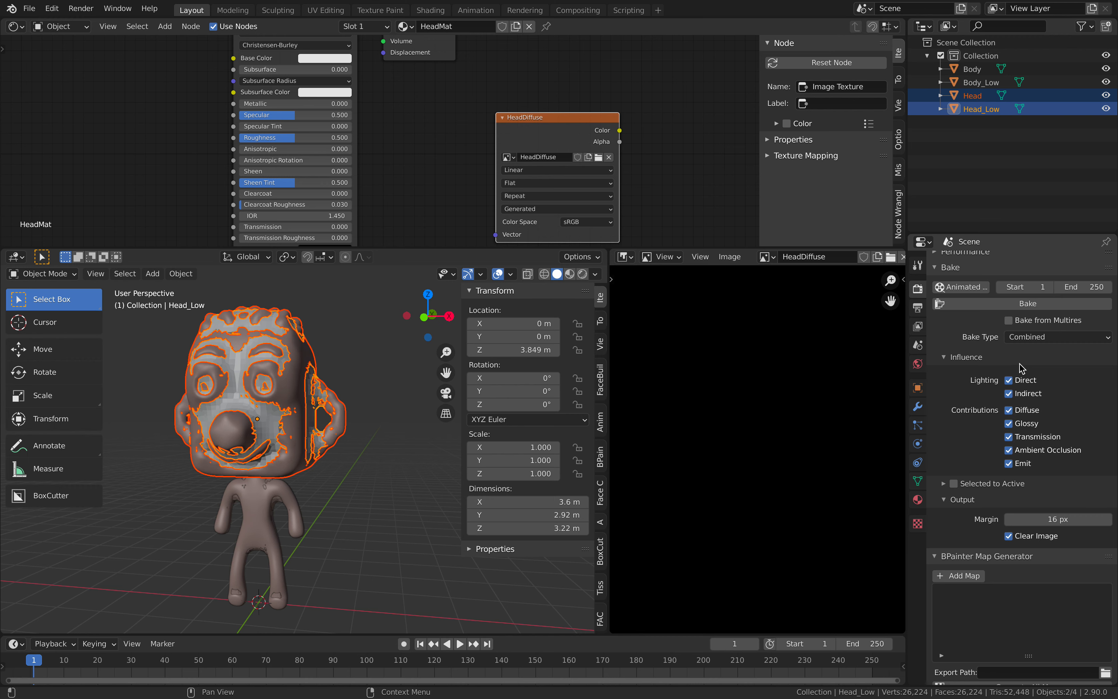
{"action": "left_click", "coordinate": [1024, 341]}
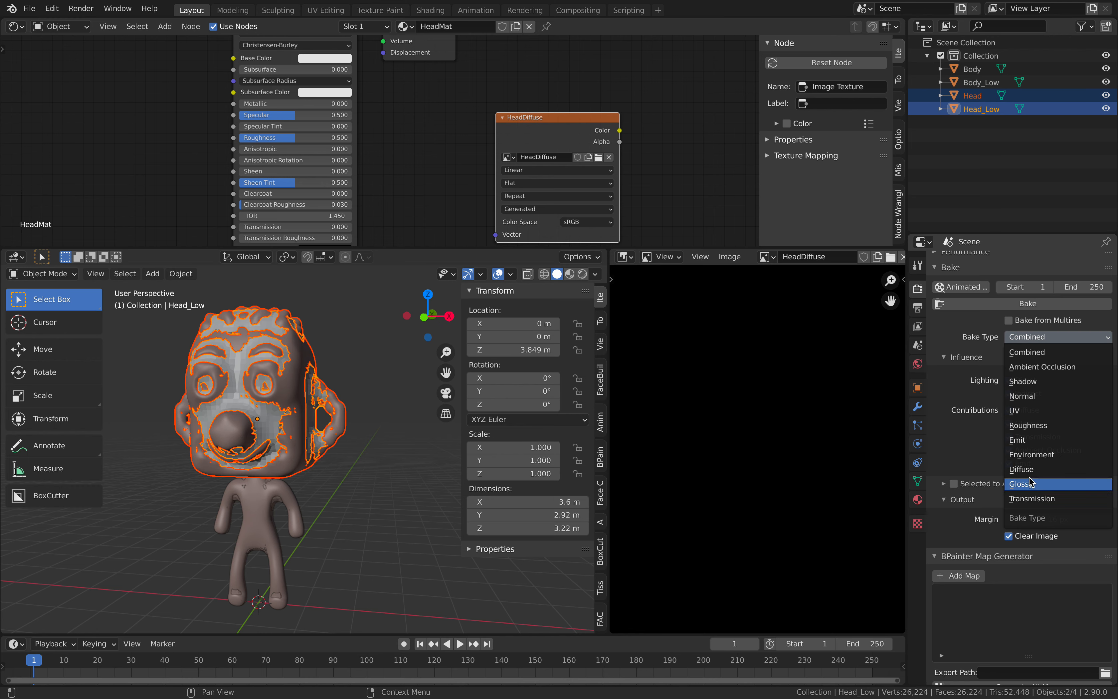
{"action": "left_click", "coordinate": [1045, 472]}
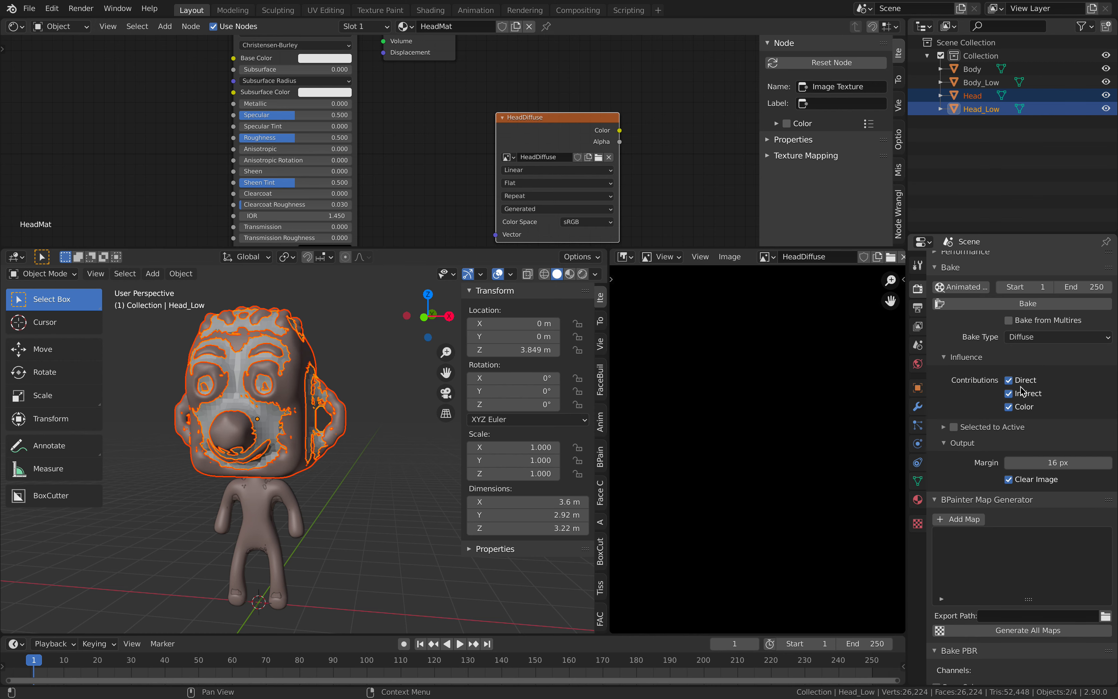
{"action": "left_click", "coordinate": [1010, 393]}
Step: Enable Selected to Active baking without a cage, set the extrusion to 0.008 m, and save the file
{"action": "left_click", "coordinate": [955, 427]}
{"action": "left_click", "coordinate": [944, 427]}
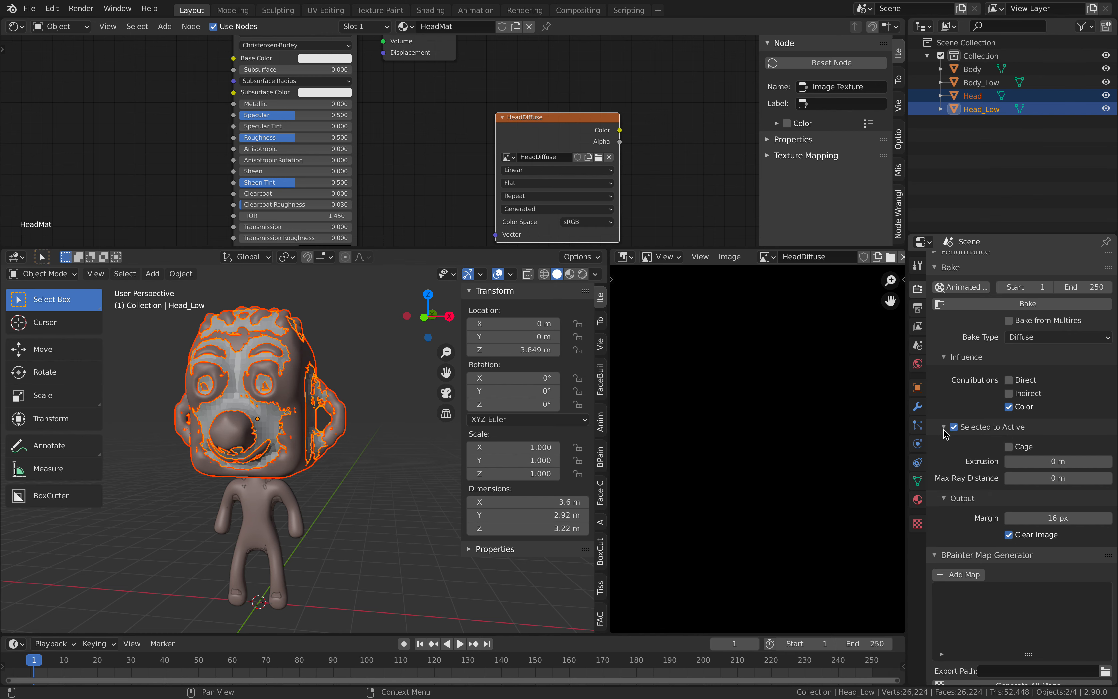
{"action": "left_click", "coordinate": [1009, 447]}
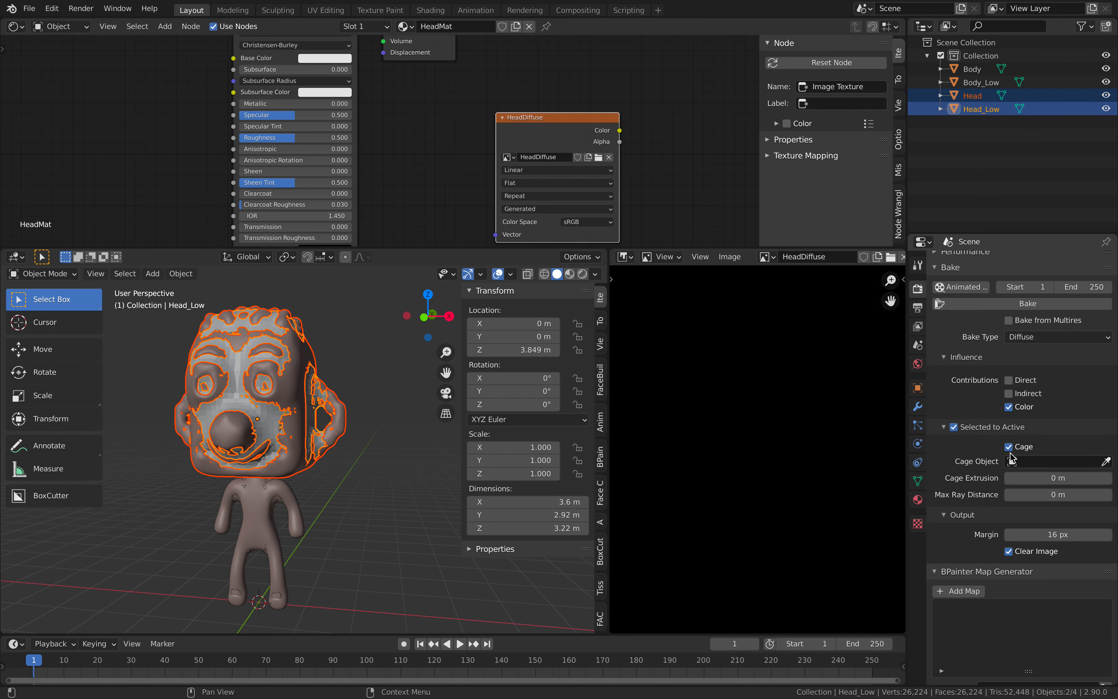
{"action": "left_click", "coordinate": [1020, 460]}
{"action": "left_click", "coordinate": [1009, 447]}
{"action": "left_click", "coordinate": [1009, 447]}
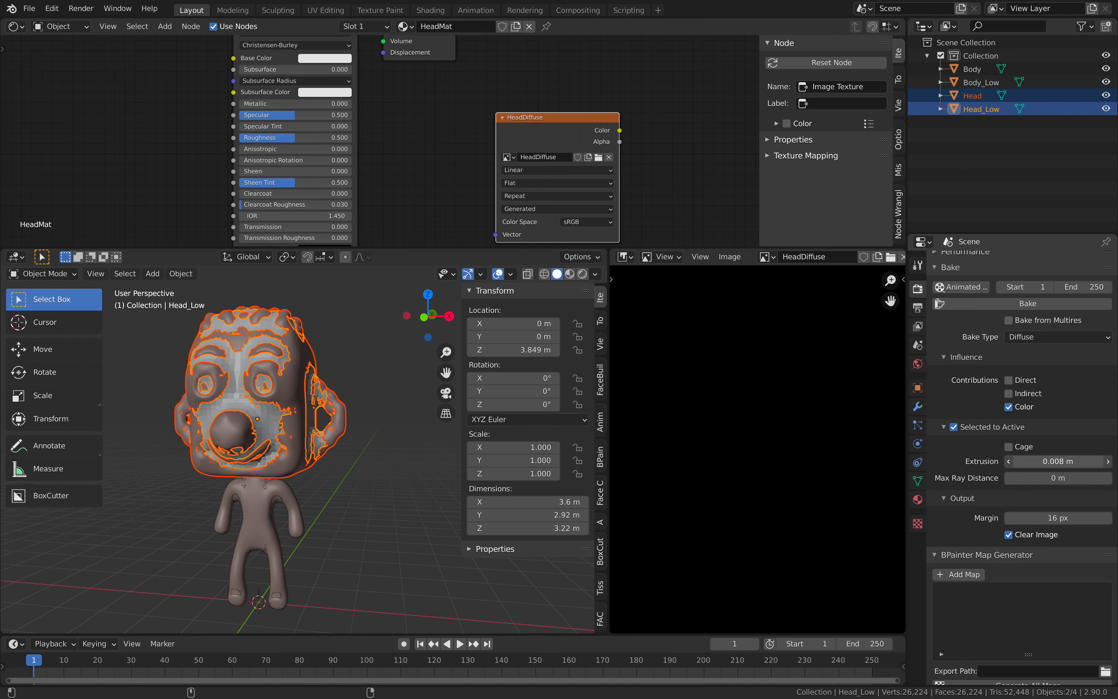
{"action": "mouse_move", "coordinate": [358, 413]}
{"action": "middle_mouse_down"}
{"action": "mouse_move", "coordinate": [343, 415]}
{"action": "mouse_move", "coordinate": [375, 420]}
{"action": "middle_mouse_up"}
{"action": "key", "text": "ctrl+s"}
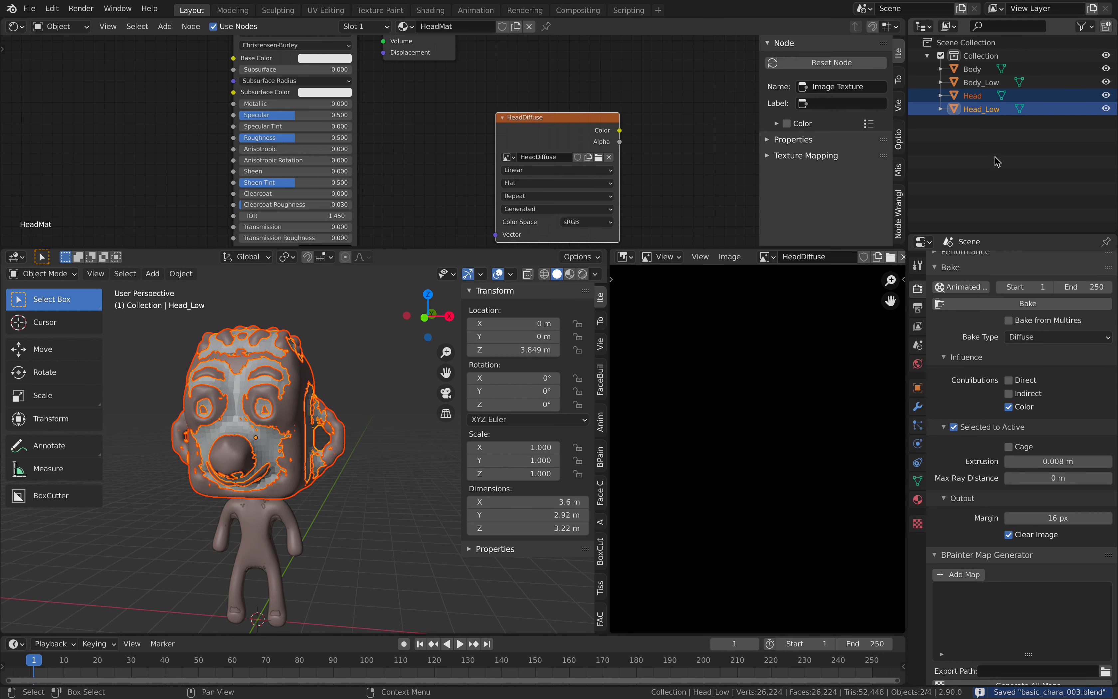
Step: Reselect Head together with Head_Low, keeping Head_Low active, and try to bake the diffuse color map
{"action": "left_click", "coordinate": [989, 110]}
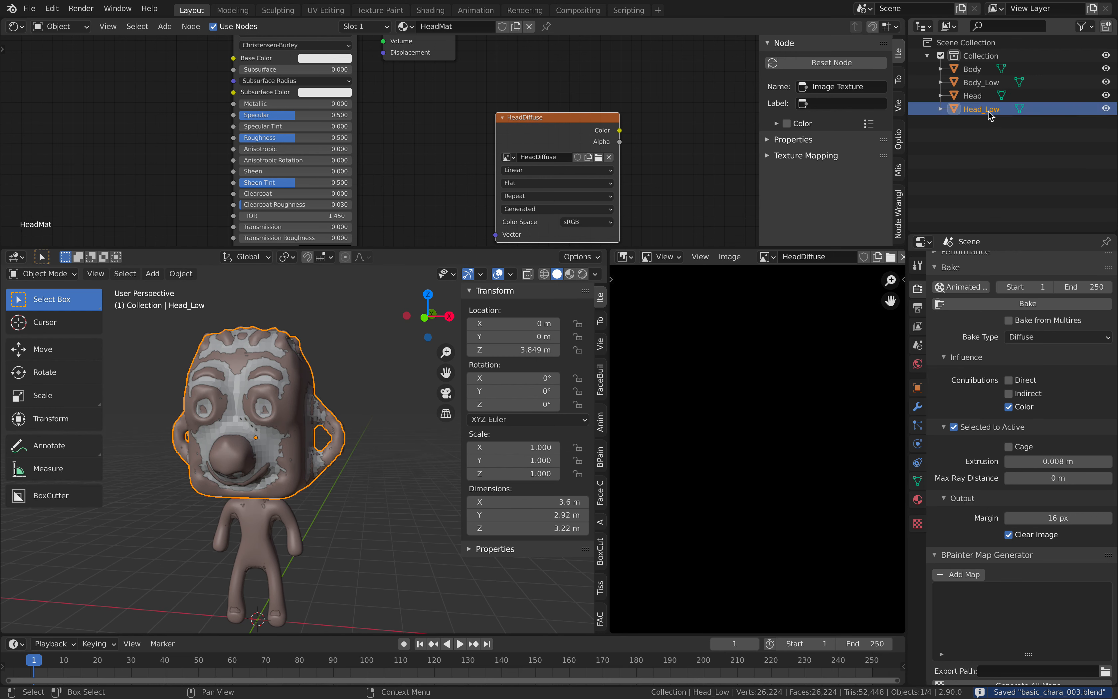
{"action": "left_click", "coordinate": [979, 98], "text": "shift"}
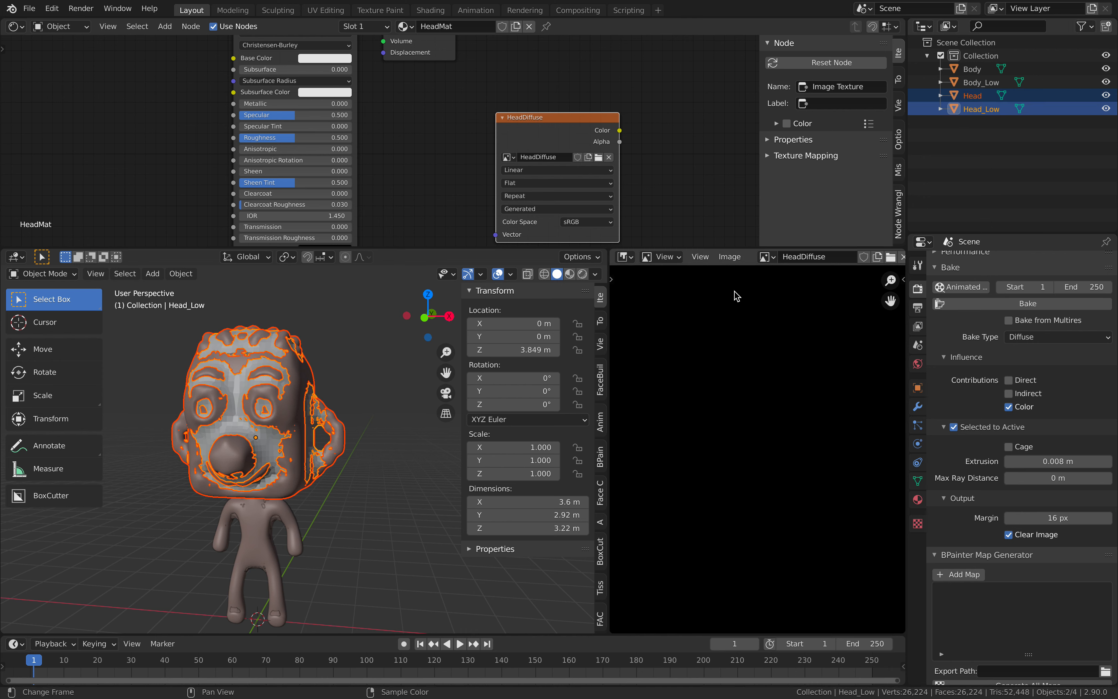
{"action": "left_click_drag", "start_coordinate": [554, 126], "coordinate": [541, 102]}
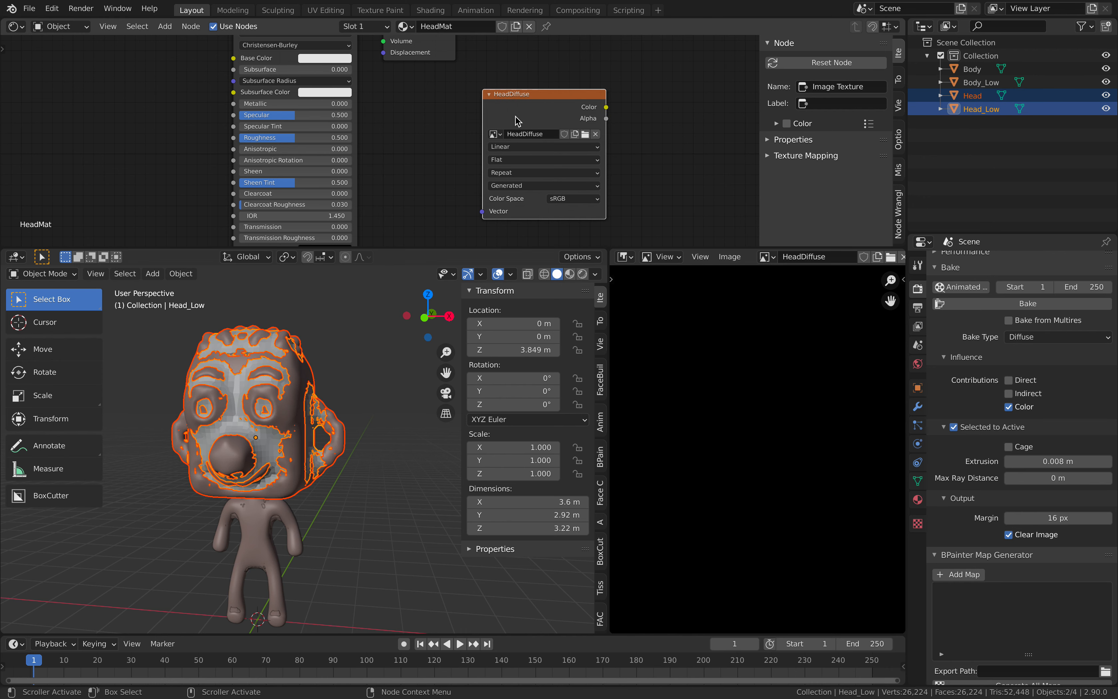
{"action": "scroll", "coordinate": [995, 580], "scroll_direction": "down", "scroll_amount": 10}
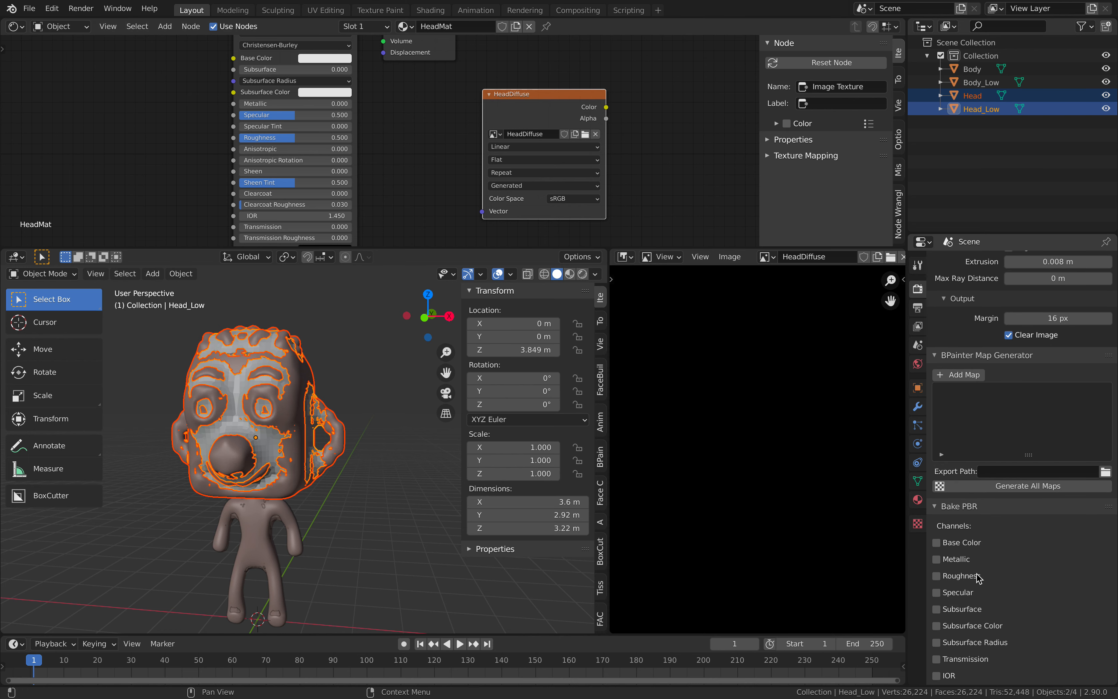
{"action": "scroll", "coordinate": [995, 580], "scroll_direction": "down", "scroll_amount": 7}
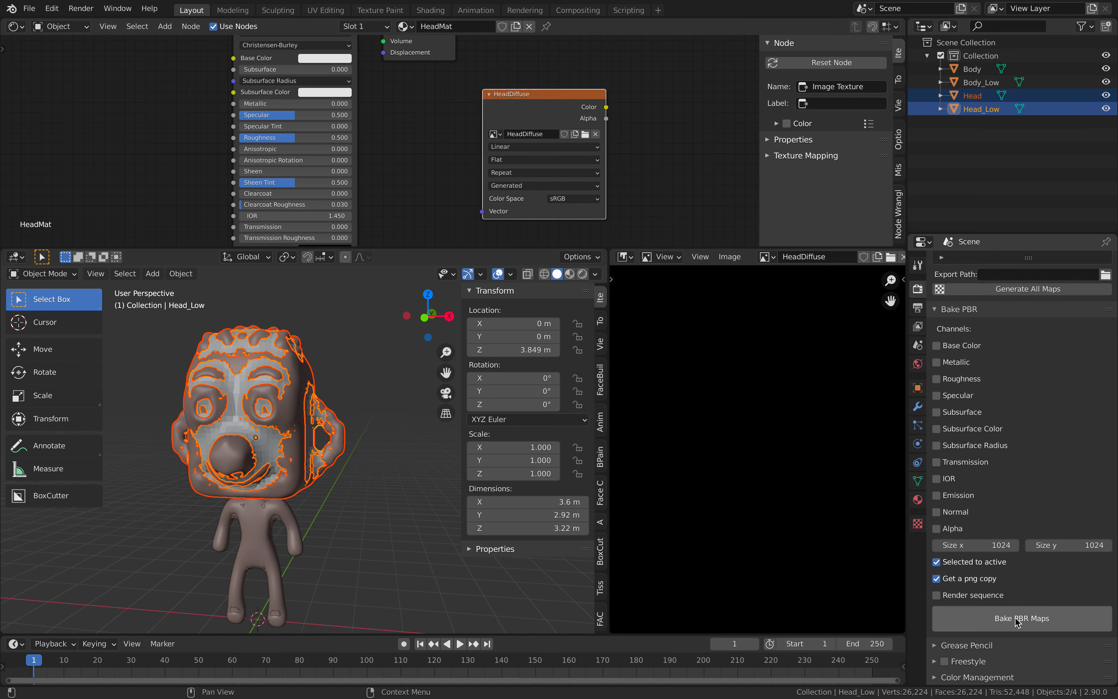
{"action": "scroll", "coordinate": [1013, 607], "scroll_direction": "up", "scroll_amount": 2}
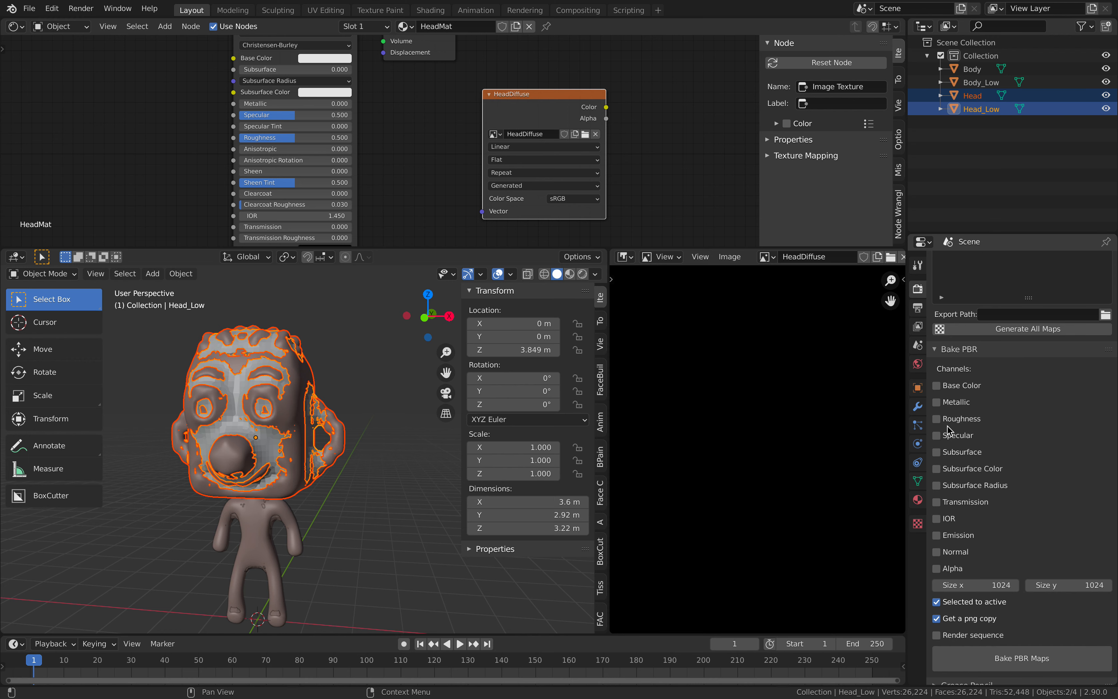
{"action": "left_click", "coordinate": [954, 350]}
{"action": "scroll", "coordinate": [996, 508], "scroll_direction": "up", "scroll_amount": 2}
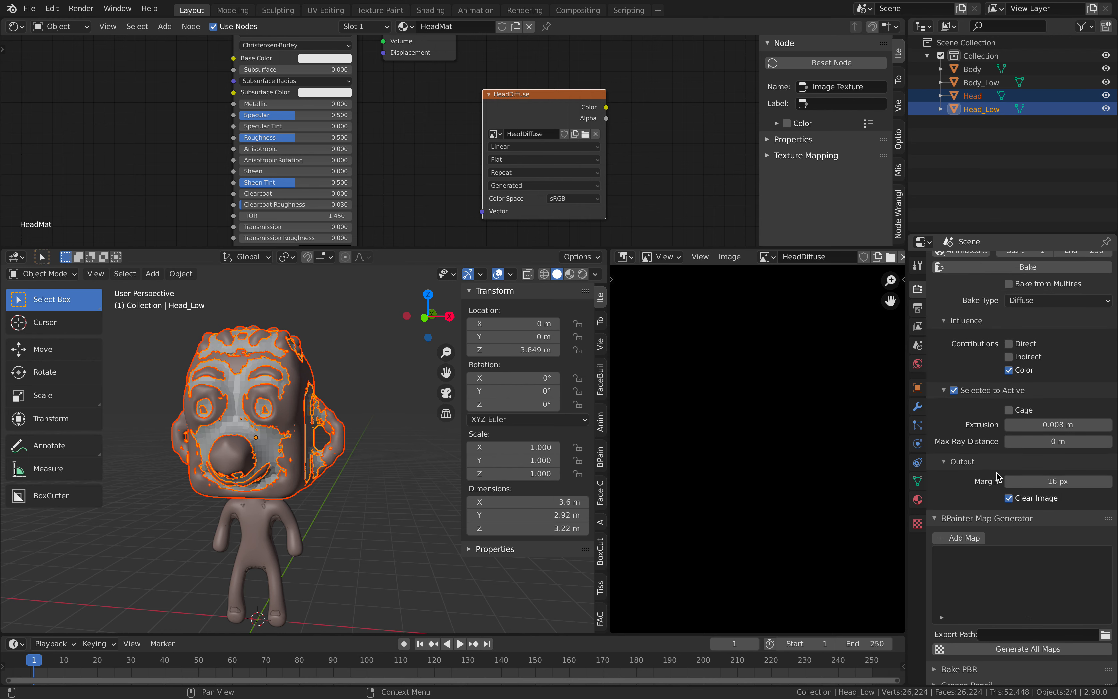
{"action": "scroll", "coordinate": [1000, 433], "scroll_direction": "up", "scroll_amount": 3}
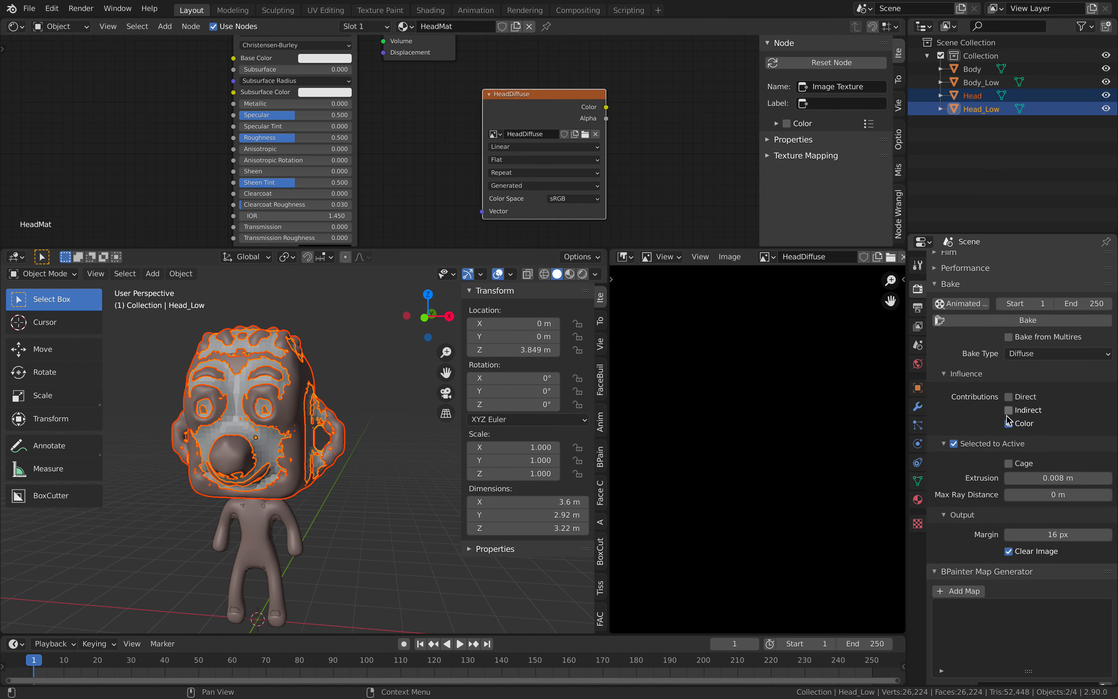
{"action": "left_click", "coordinate": [1003, 320]}
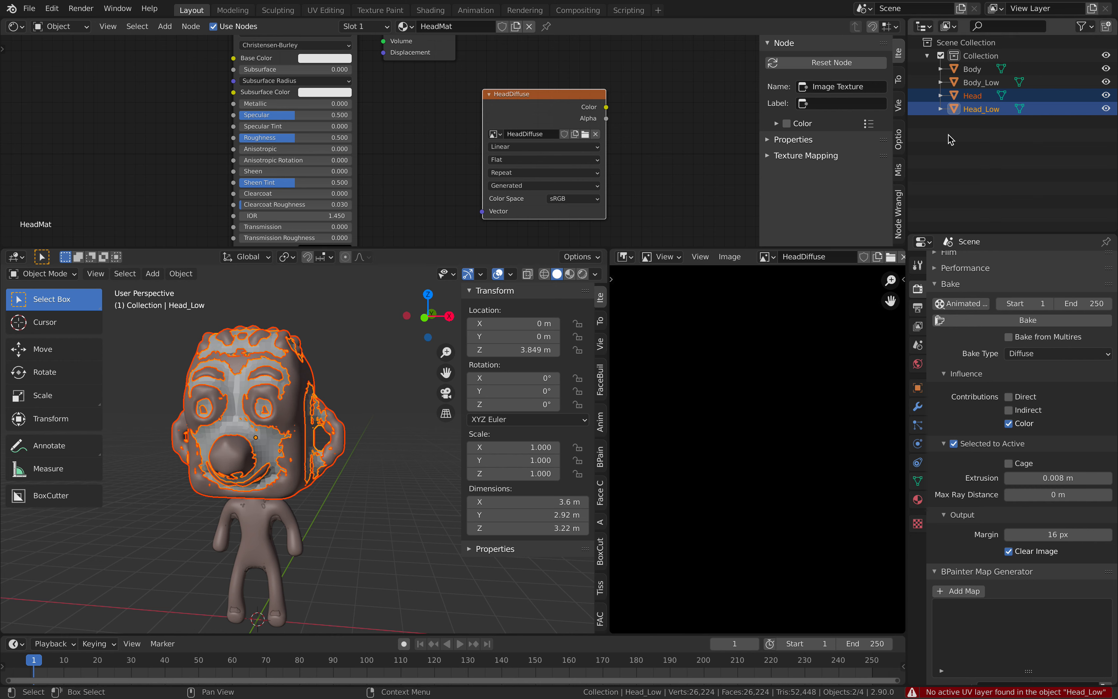
Step: Unwrap only Head_Low with Smart UV Project, using an angle limit of 66 and an island margin of 0
{"action": "left_click", "coordinate": [986, 112]}
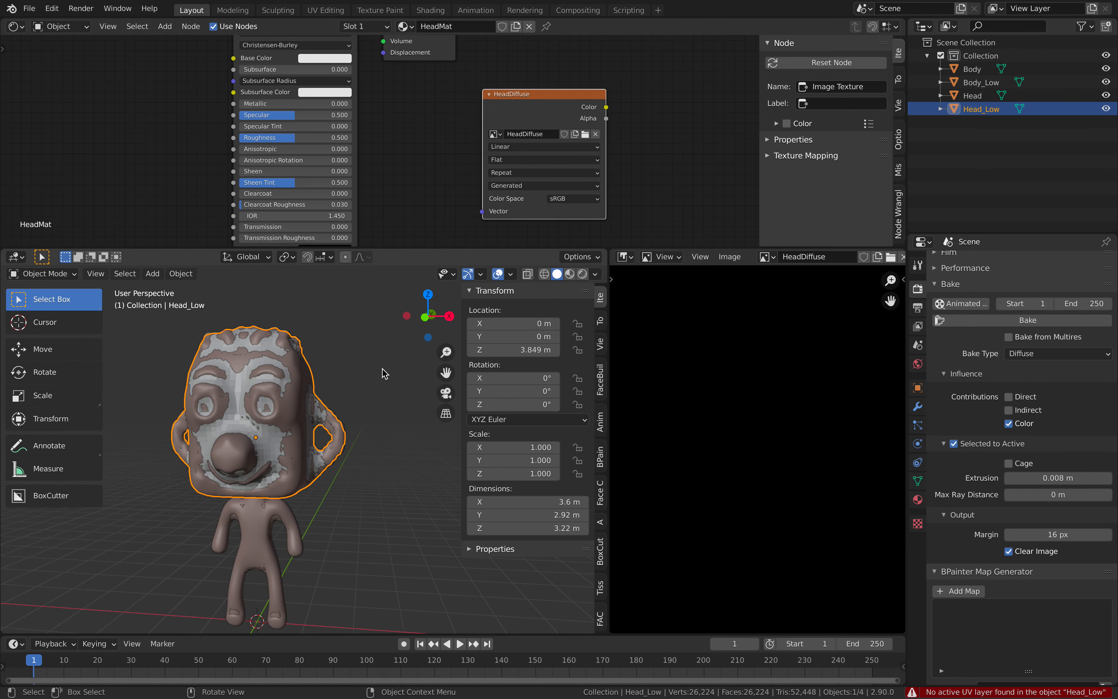
{"action": "key", "text": "F3"}
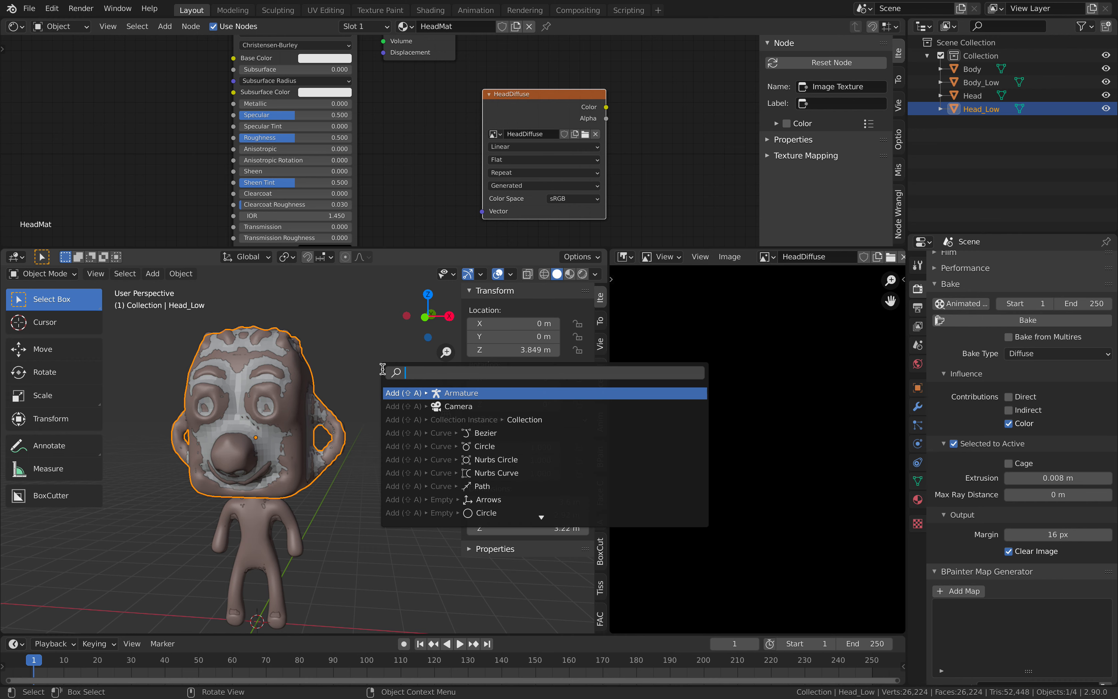
{"action": "type", "text": "smart"}
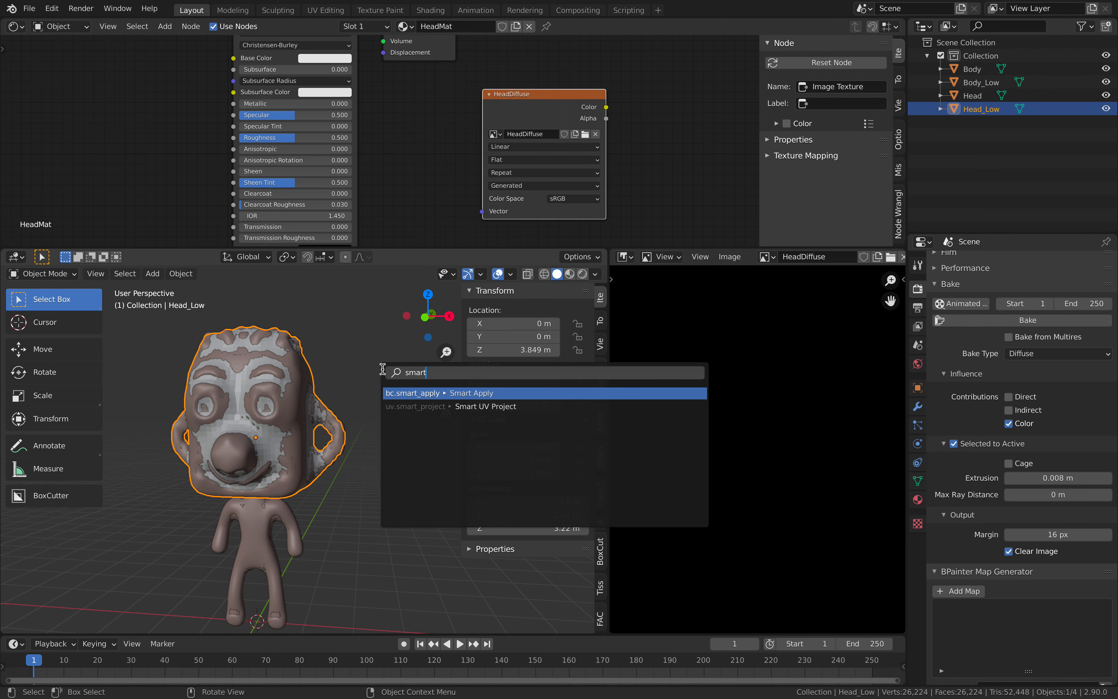
{"action": "key", "text": "Down"}
{"action": "key", "text": "Return"}
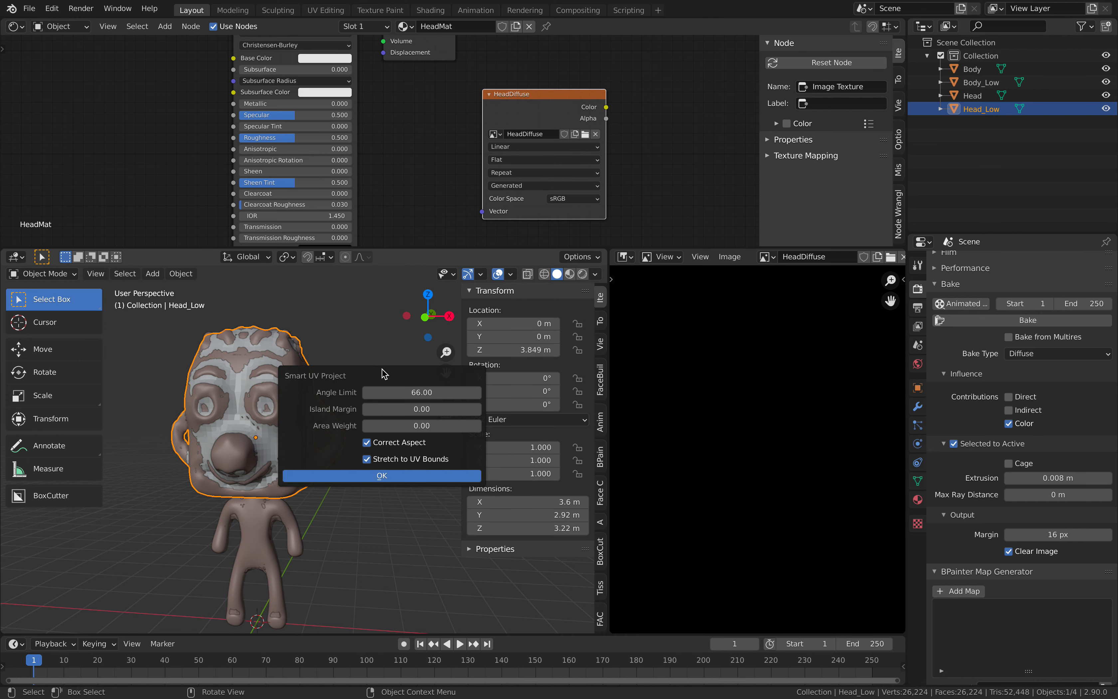
{"action": "left_click", "coordinate": [383, 475]}
Step: Replace the material on Body_Low with a new one named BodyMat
{"action": "left_click", "coordinate": [990, 83]}
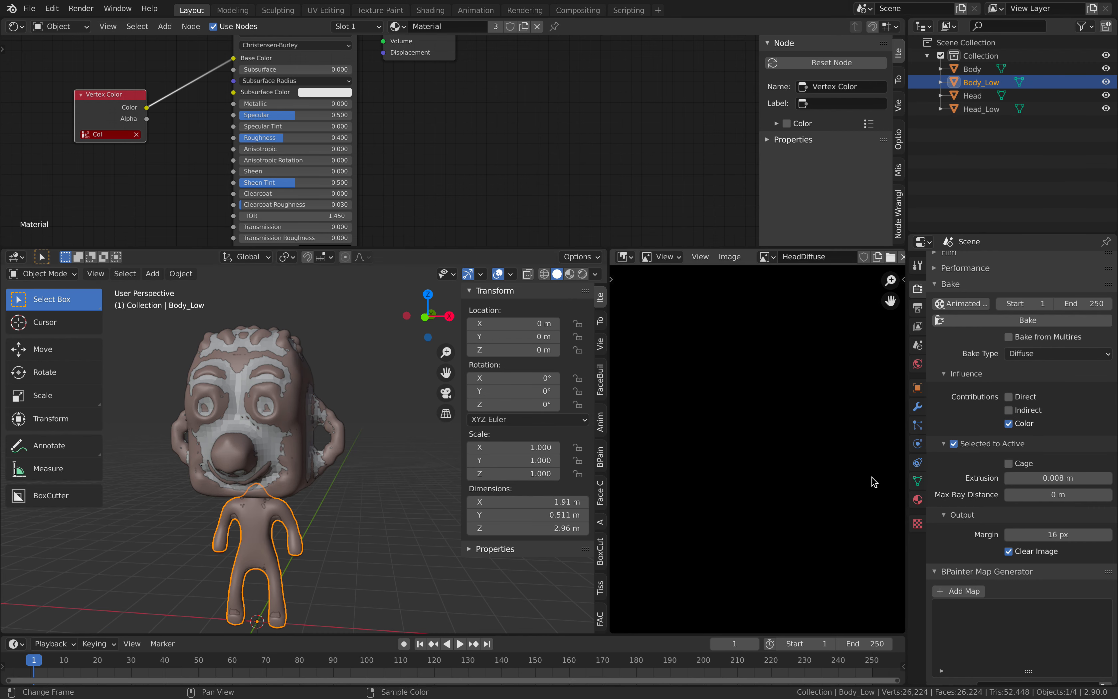
{"action": "left_click", "coordinate": [918, 499]}
{"action": "left_click", "coordinate": [1106, 277]}
{"action": "left_click", "coordinate": [1015, 359]}
{"action": "type", "text": "BodyMat"}
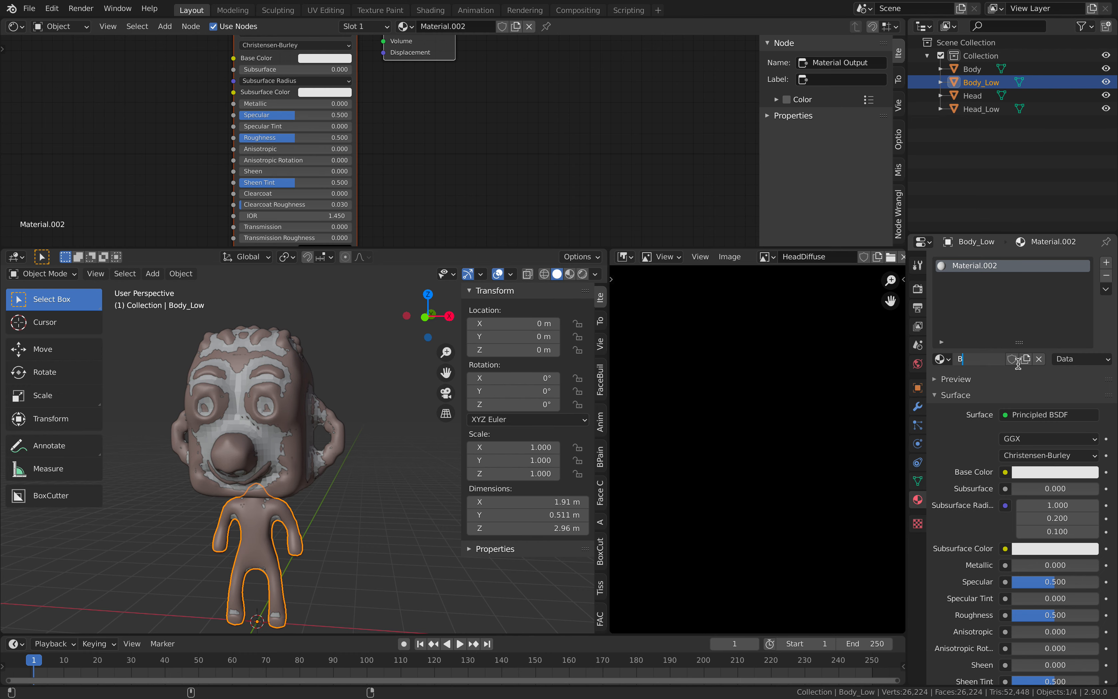
{"action": "key", "text": "Return"}
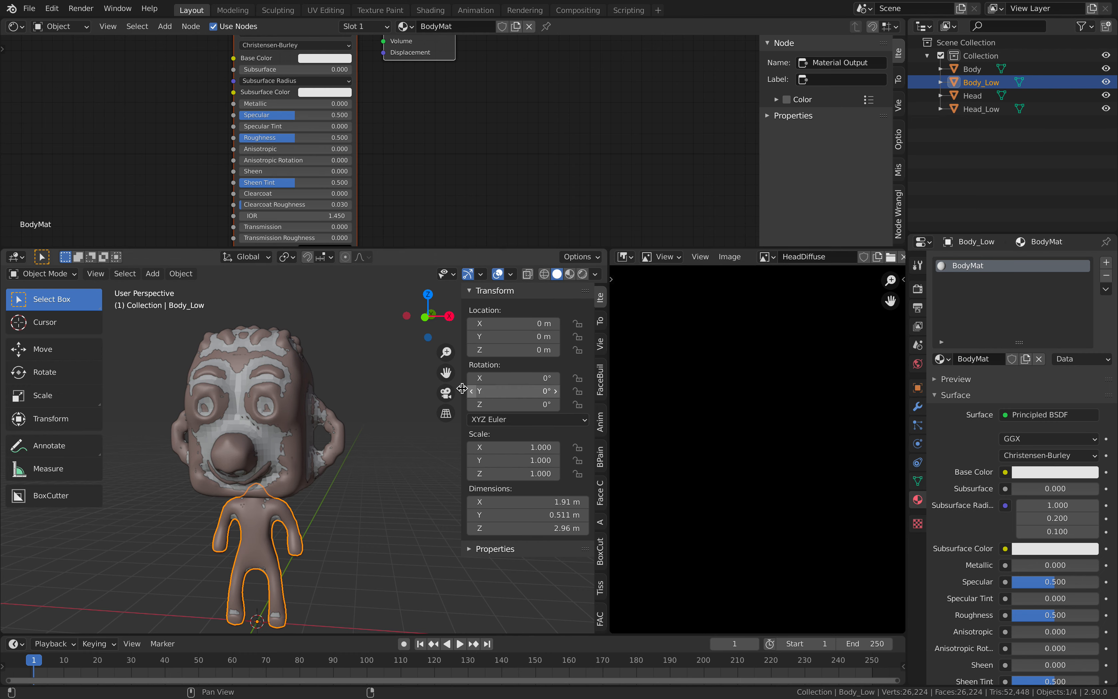
Step: Unwrap Body_Low with Smart UV Project, deselect it, and save the file
{"action": "key", "text": "F3"}
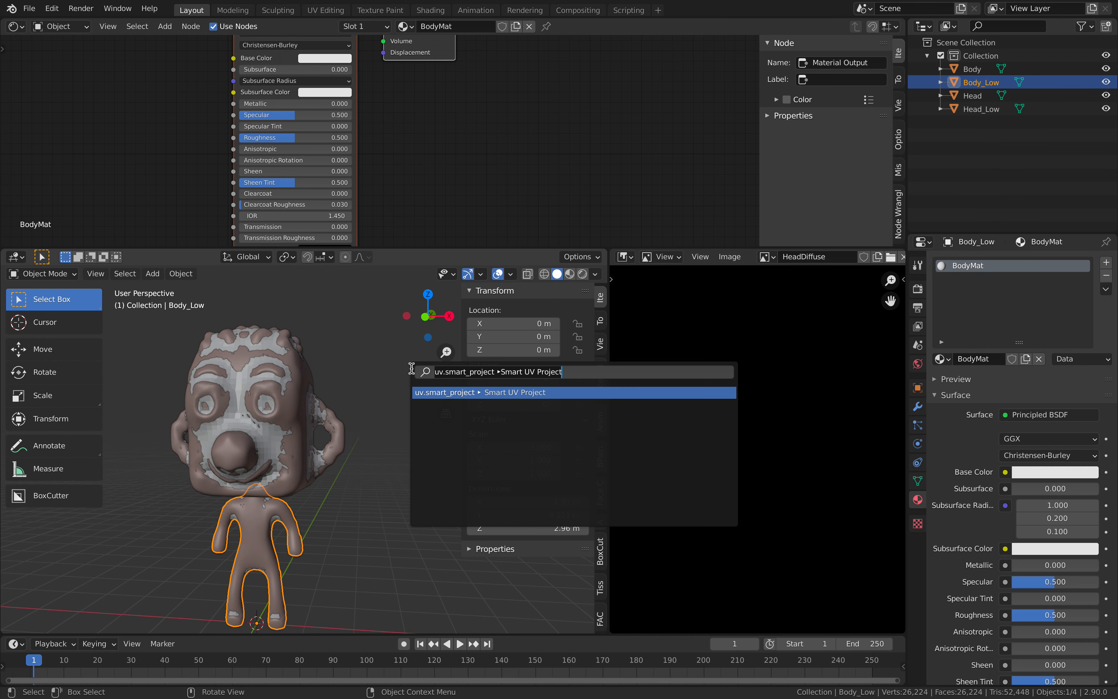
{"action": "left_click", "coordinate": [486, 392]}
{"action": "left_click", "coordinate": [481, 494]}
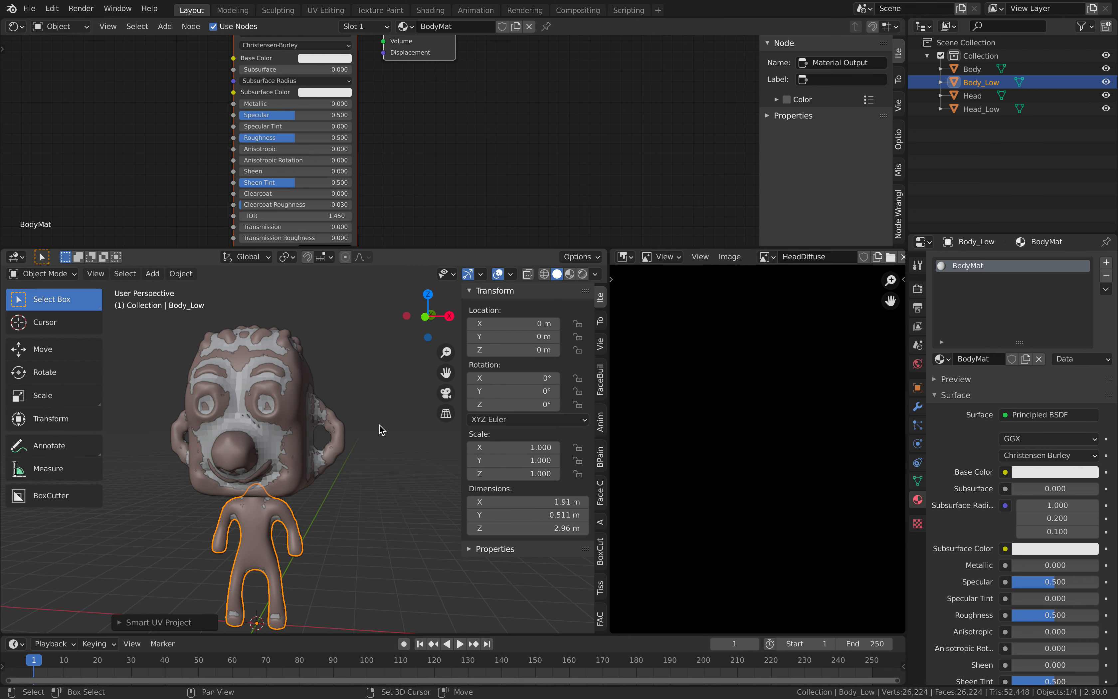
{"action": "middle_click_drag", "start_coordinate": [382, 429], "coordinate": [380, 364]}
{"action": "left_click", "coordinate": [379, 364]}
{"action": "key", "text": "ctrl+s"}
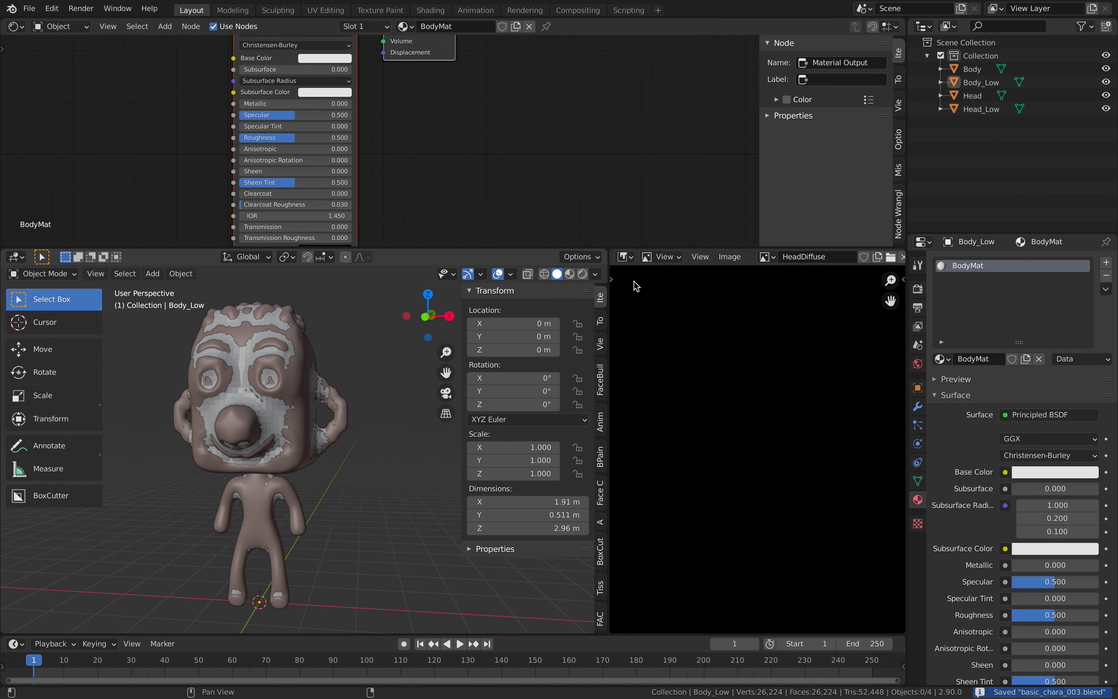
Step: Select Head with Head_Low as the active object and bake the diffuse color into the HeadDiffuse image
{"action": "left_click", "coordinate": [977, 111]}
{"action": "left_click", "coordinate": [976, 98], "text": "shift"}
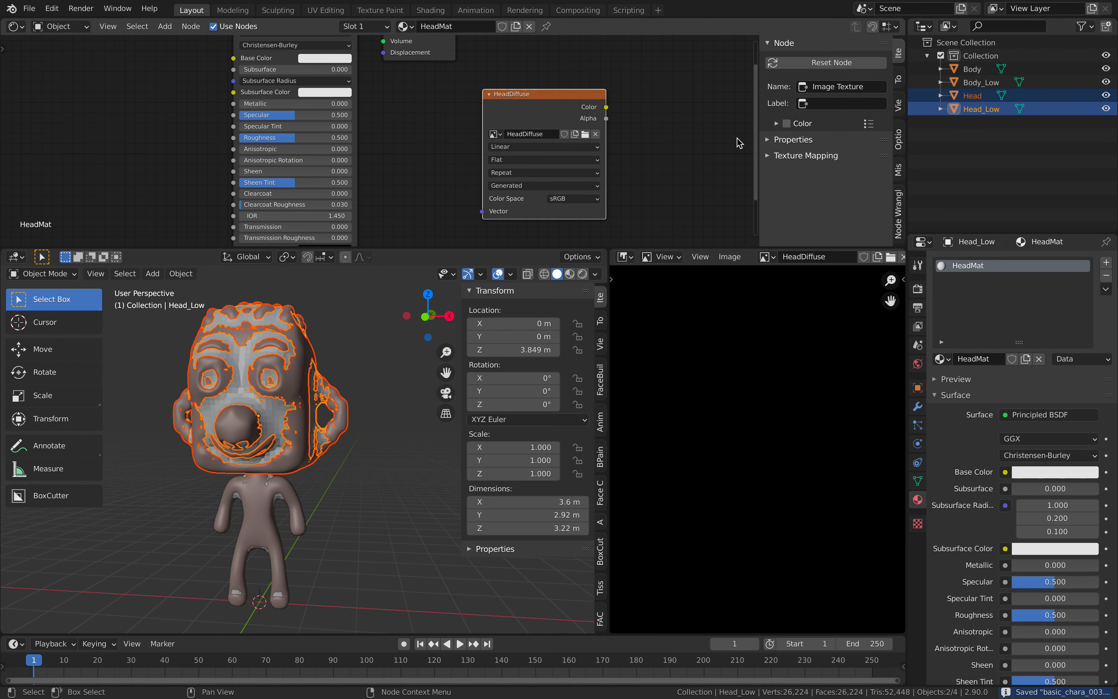
{"action": "left_click", "coordinate": [918, 289]}
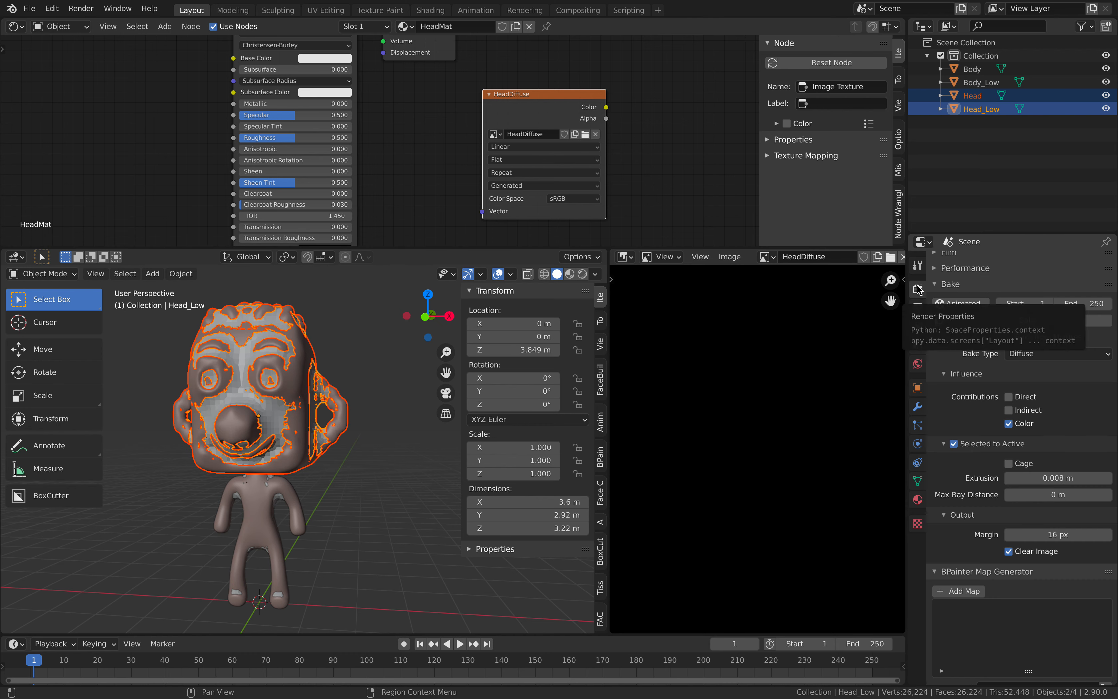
{"action": "left_click", "coordinate": [1021, 321]}
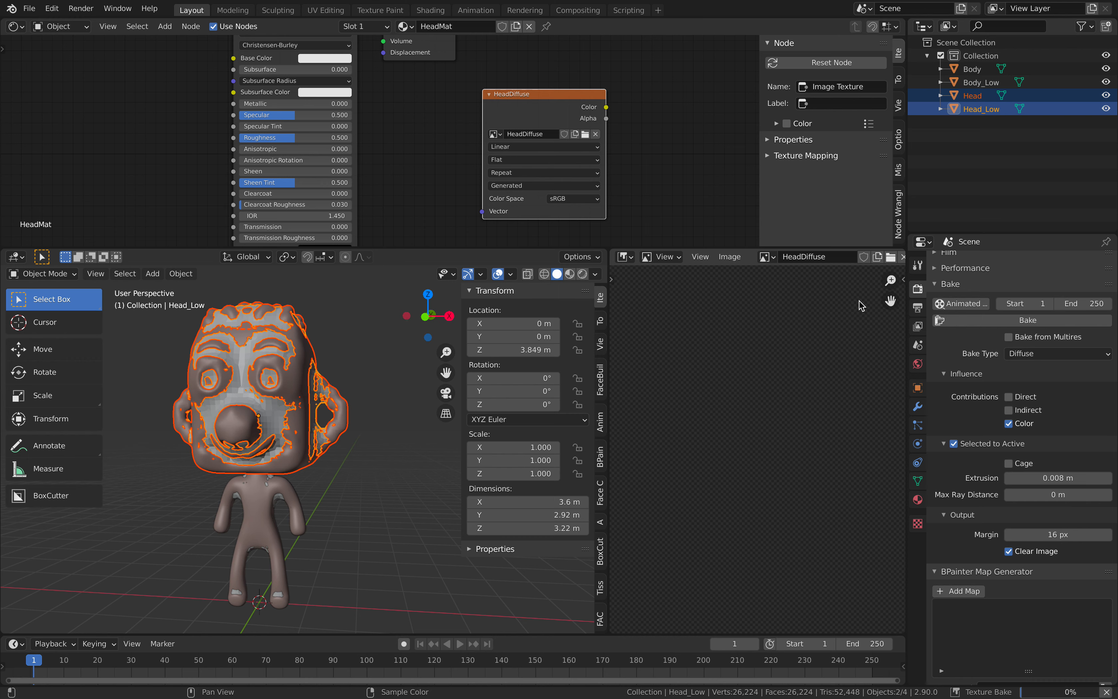
{"action": "key", "text": "Home"}
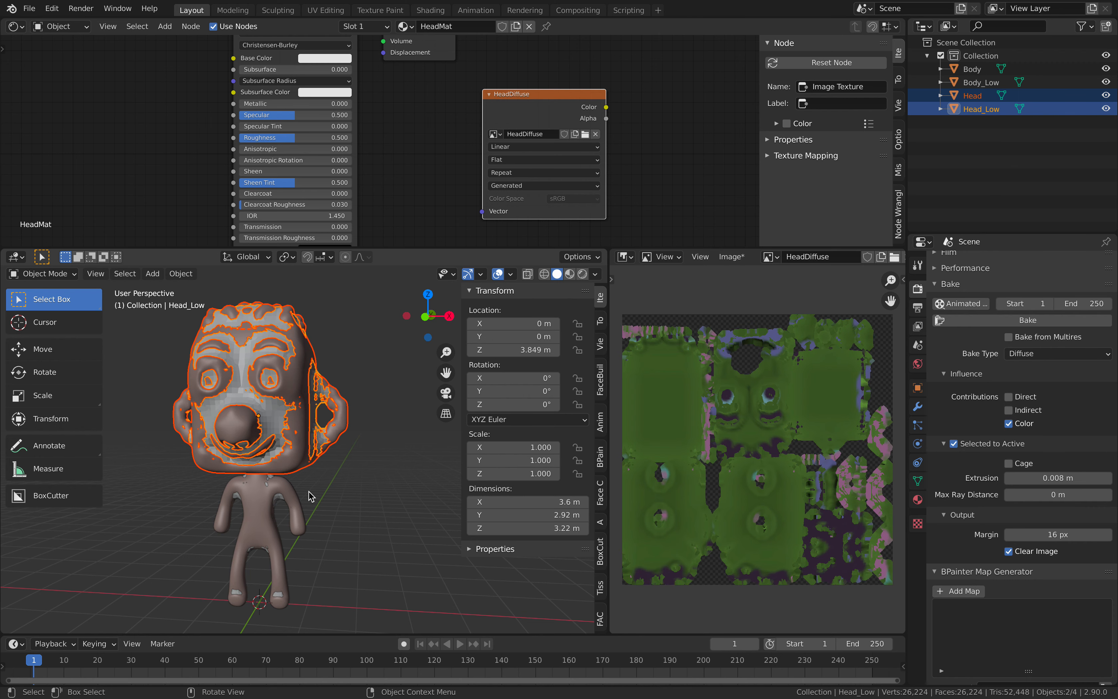
{"action": "middle_click_drag", "start_coordinate": [745, 398], "coordinate": [737, 399]}
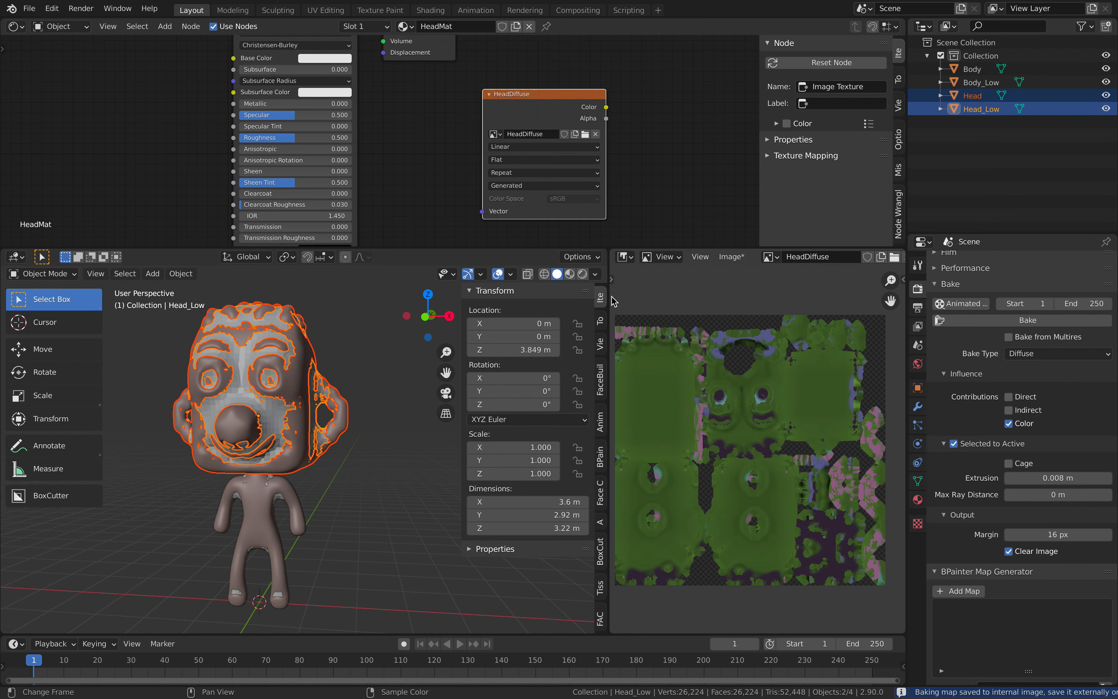
Step: Widen the Image Editor and save the baked texture as HeadDiffuse.png in the Desktop folder
{"action": "left_click_drag", "start_coordinate": [611, 301], "coordinate": [590, 300]}
{"action": "left_click", "coordinate": [708, 256]}
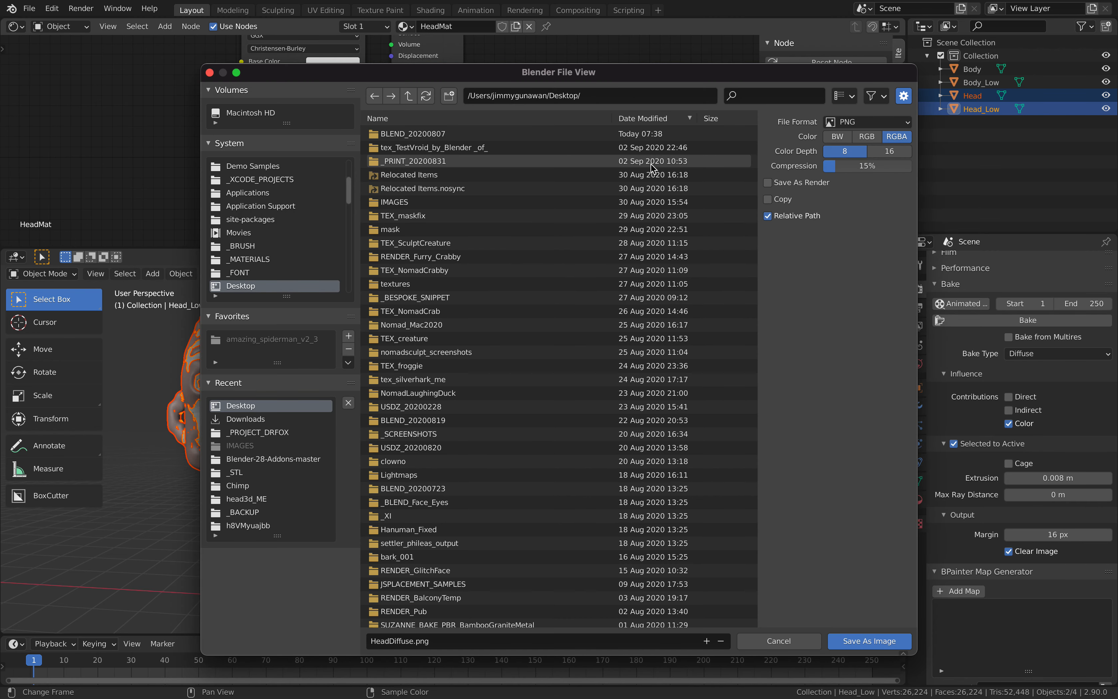
{"action": "left_click", "coordinate": [855, 642]}
Step: Move the HeadDiffuse node in front of the Principled BSDF and connect its Color output to Base Color
{"action": "left_click_drag", "start_coordinate": [549, 106], "coordinate": [133, 88]}
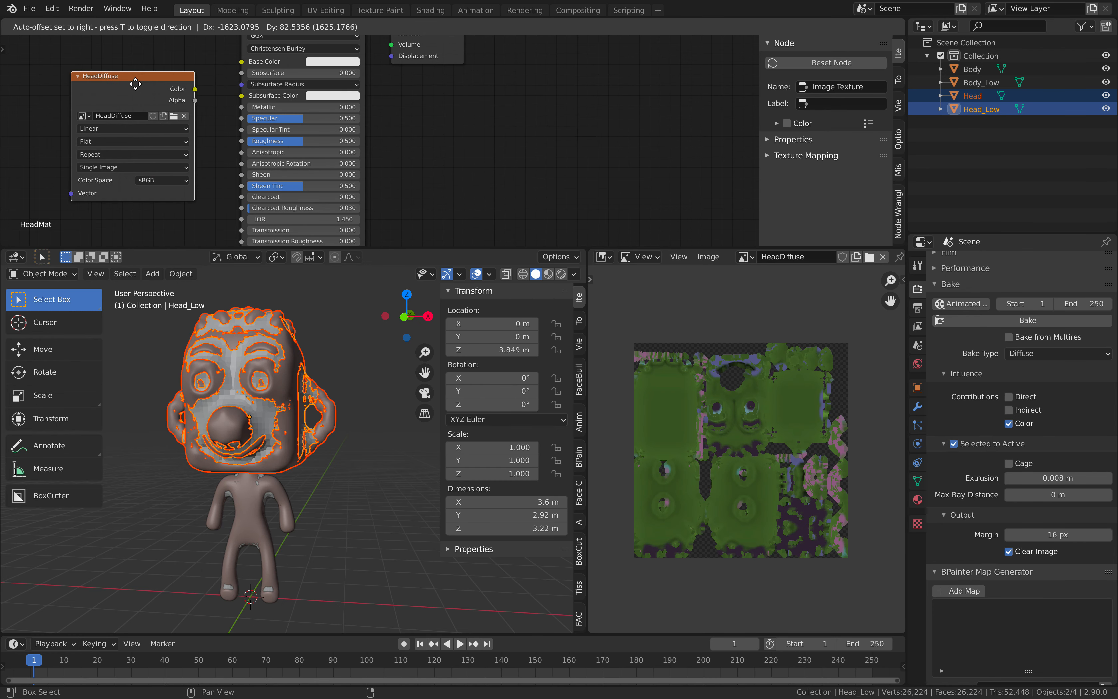
{"action": "middle_click_drag", "start_coordinate": [188, 81], "coordinate": [276, 112]}
{"action": "left_click_drag", "start_coordinate": [283, 118], "coordinate": [330, 93]}
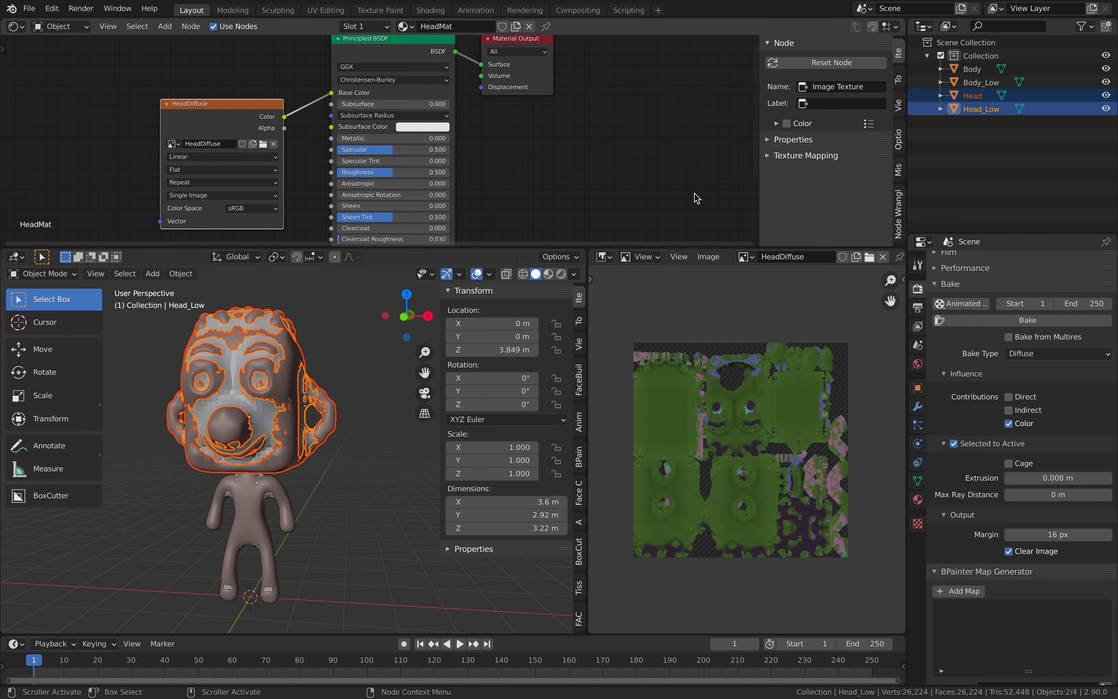
Step: Set the solid viewport's color display to Texture and deselect the head objects
{"action": "middle_click_drag", "start_coordinate": [331, 350], "coordinate": [351, 344]}
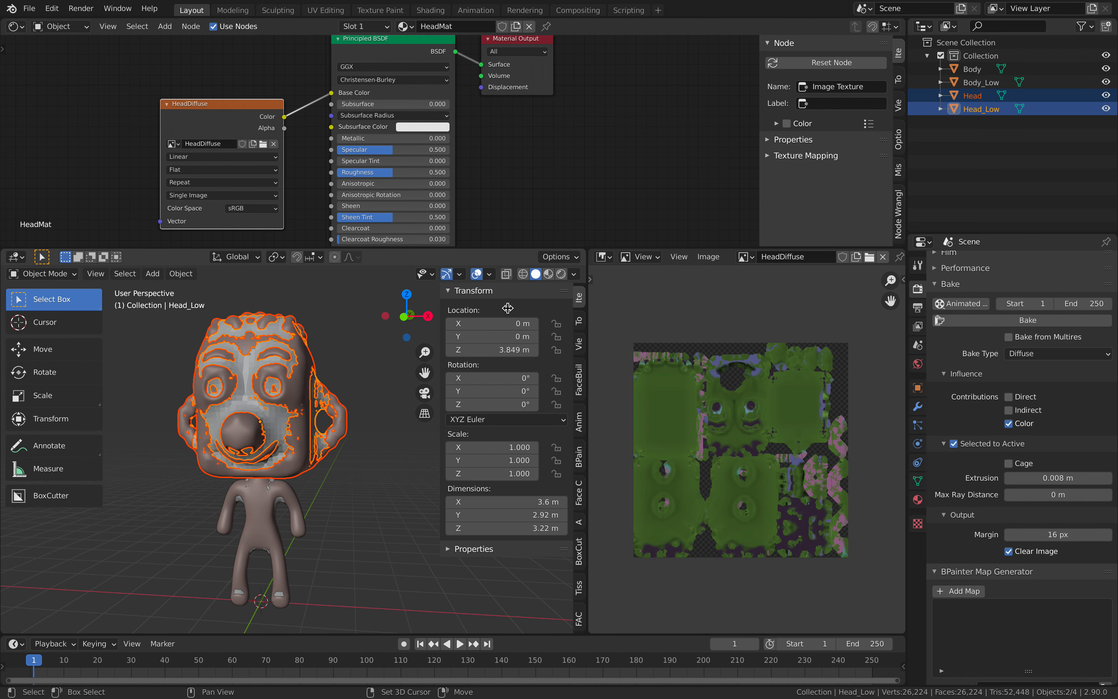
{"action": "left_click", "coordinate": [576, 274]}
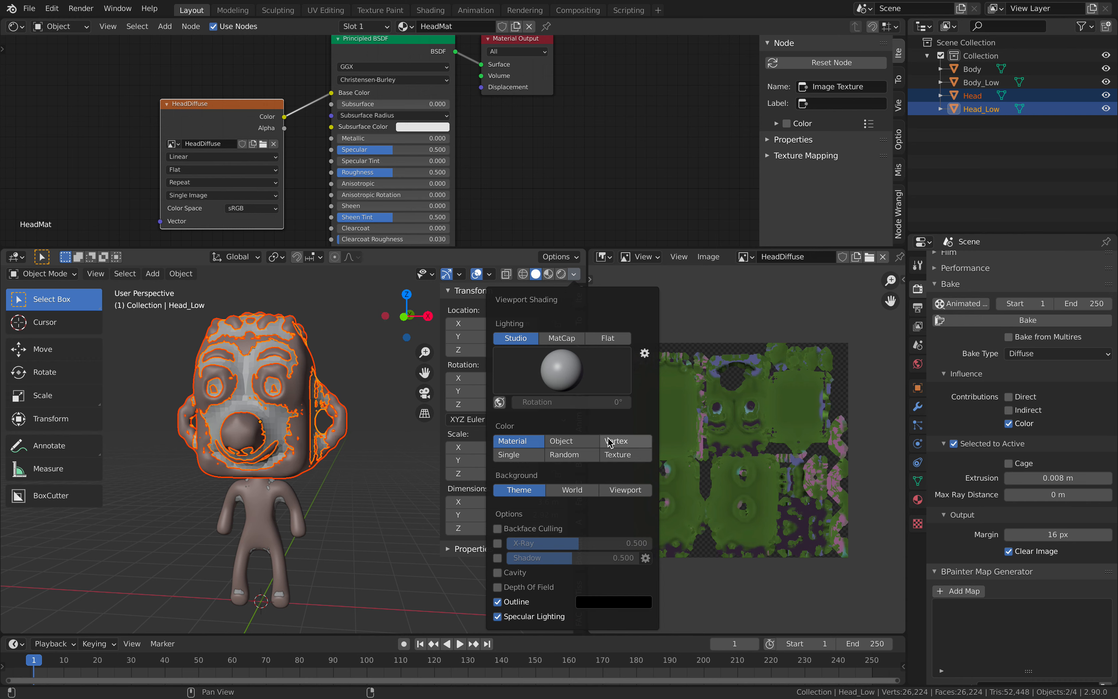
{"action": "left_click", "coordinate": [617, 455]}
{"action": "left_click", "coordinate": [340, 369]}
{"action": "middle_click_drag", "start_coordinate": [337, 366], "coordinate": [373, 395]}
Step: Move only Head_Low along the X axis so it stands beside the original head
{"action": "left_click", "coordinate": [969, 112]}
{"action": "key", "text": "g"}
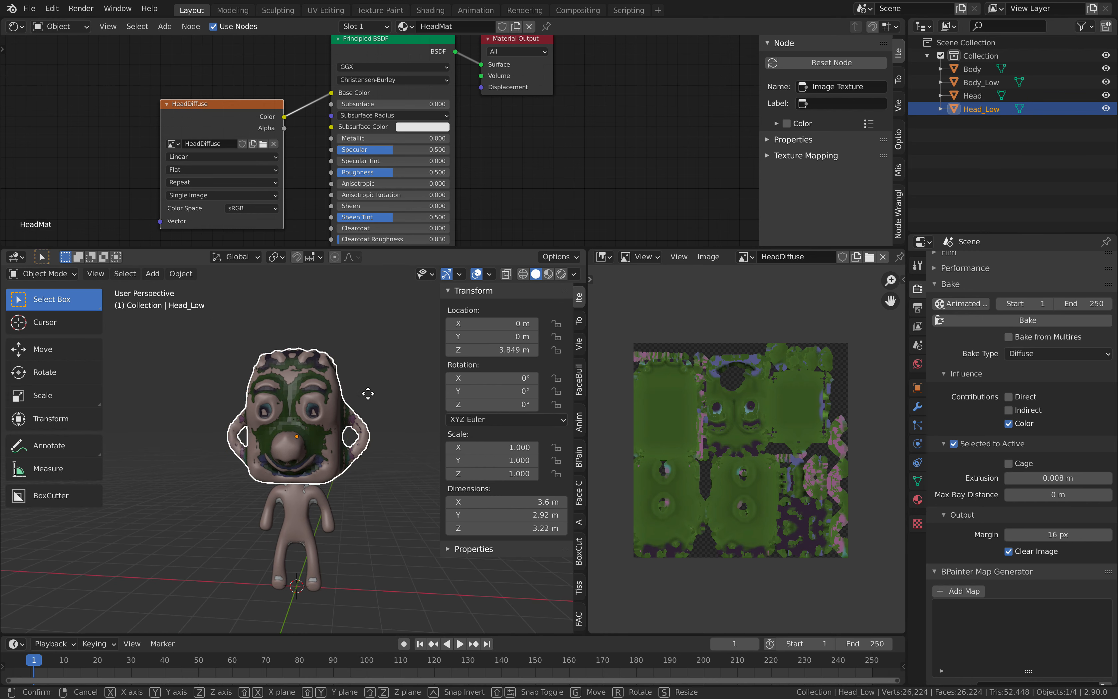
{"action": "key", "text": "x"}
{"action": "left_click", "coordinate": [241, 390]}
Step: Apply Shade Smooth to Head_Low
{"action": "middle_click_drag", "start_coordinate": [241, 389], "coordinate": [308, 370]}
{"action": "scroll", "coordinate": [232, 386], "scroll_direction": "up", "scroll_amount": 1}
{"action": "middle_click_drag", "start_coordinate": [238, 388], "coordinate": [271, 386], "text": "shift"}
{"action": "right_click", "coordinate": [287, 388]}
{"action": "left_click", "coordinate": [287, 389]}
{"action": "left_click", "coordinate": [328, 371]}
Step: Make Body_Low the active object and add an Image Texture node to its BodyMat material
{"action": "left_click", "coordinate": [322, 514]}
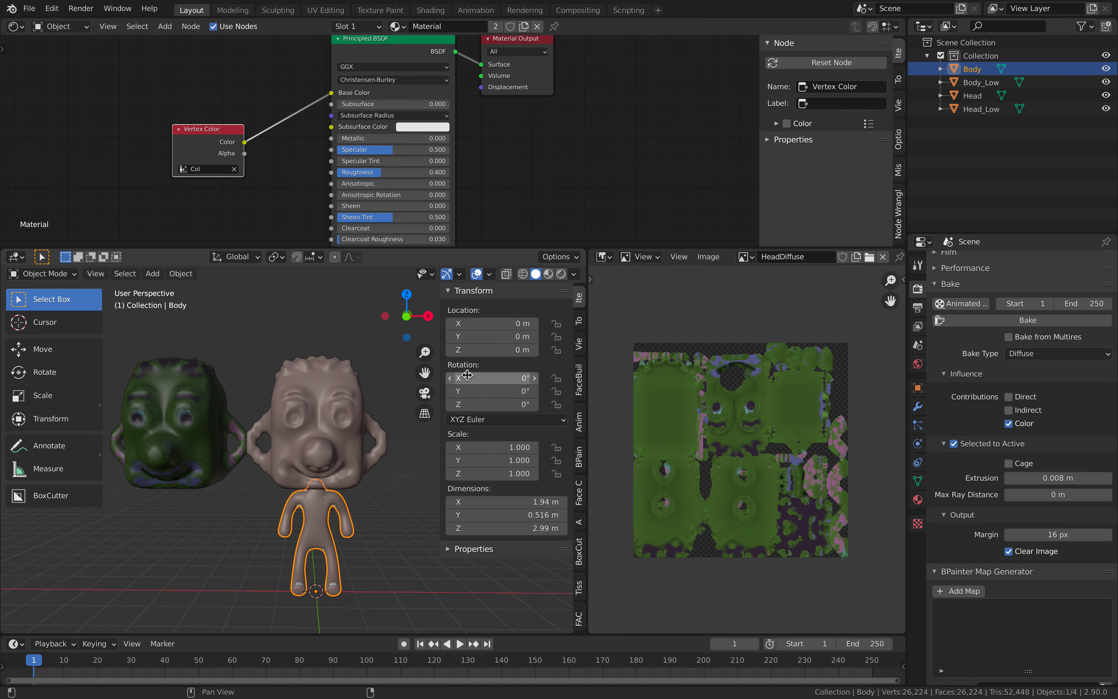
{"action": "left_click", "coordinate": [999, 84]}
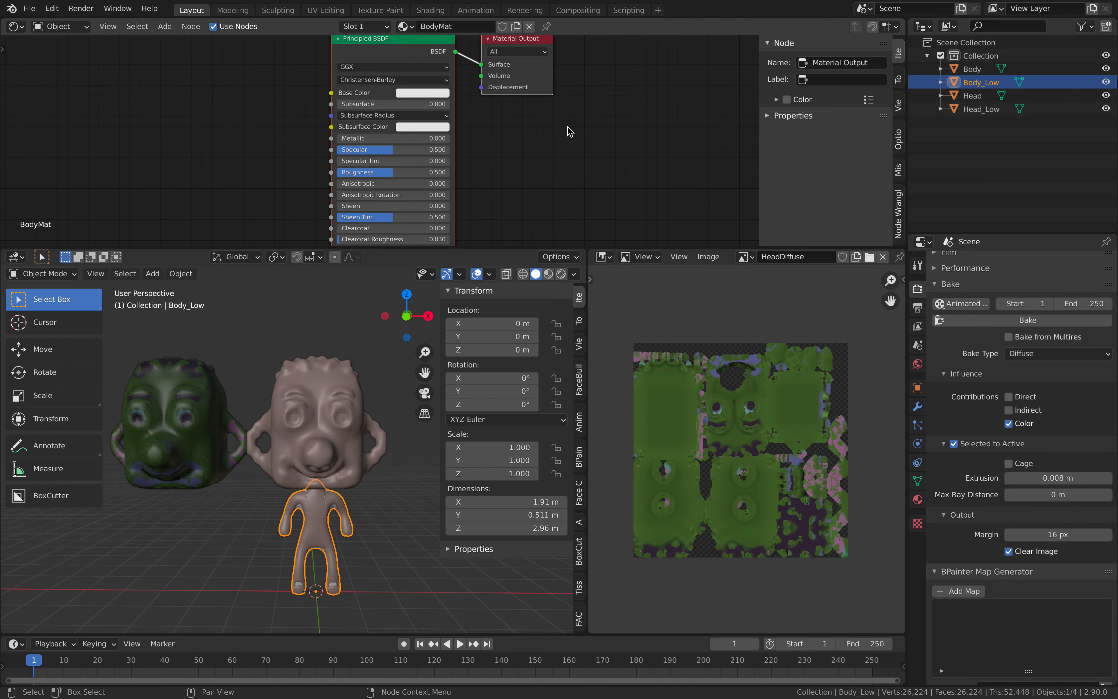
{"action": "middle_click_drag", "start_coordinate": [614, 139], "coordinate": [499, 129]}
{"action": "key", "text": "shift+a"}
{"action": "left_click", "coordinate": [497, 125]}
{"action": "type", "text": "image"}
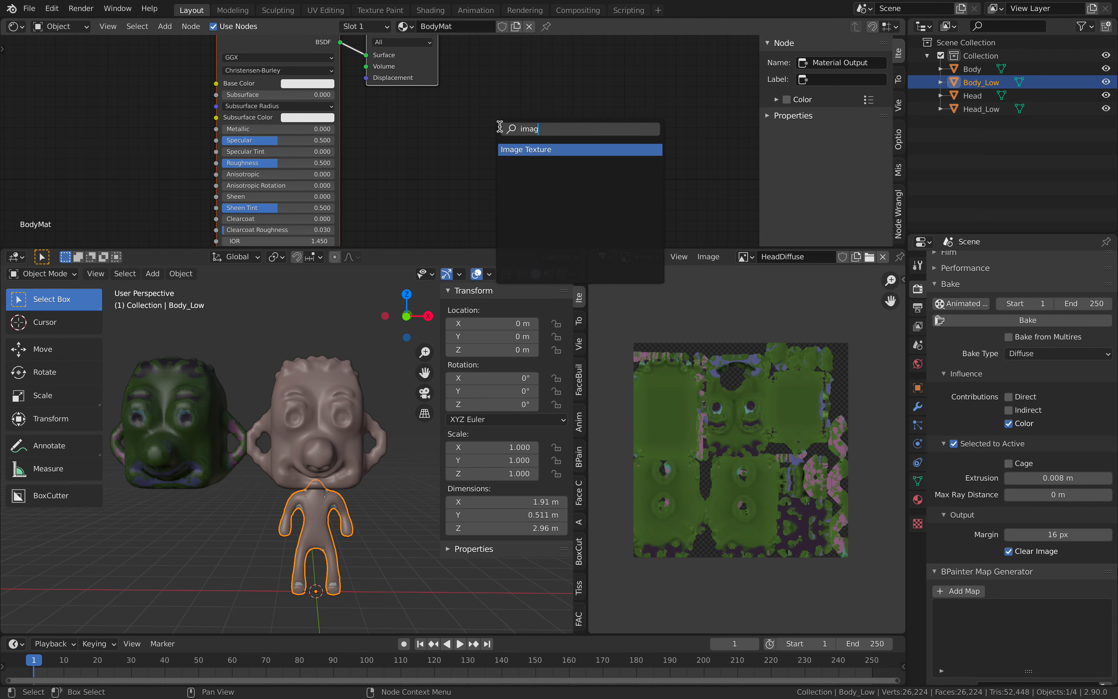
{"action": "key", "text": "Return"}
Step: Create a new blank 1024 × 1024 px image named BodyDiffuse in the Image Texture node
{"action": "left_click", "coordinate": [518, 135]}
{"action": "left_click", "coordinate": [548, 172]}
{"action": "left_click", "coordinate": [560, 191]}
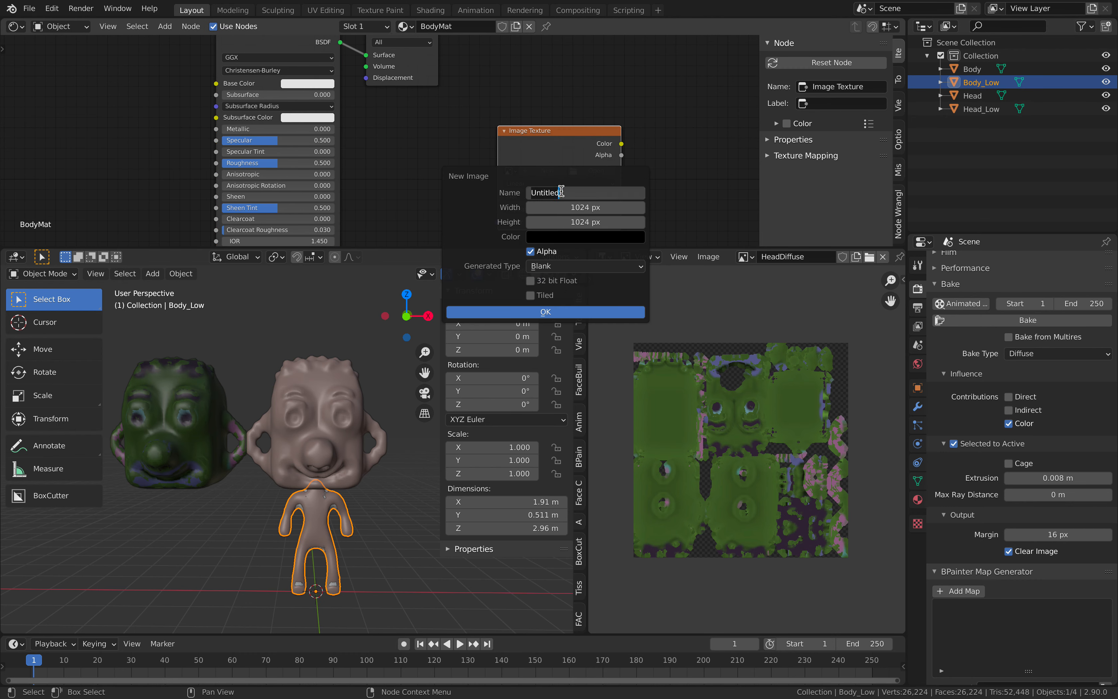
{"action": "type", "text": "BodyDiffuse"}
{"action": "key", "text": "Return"}
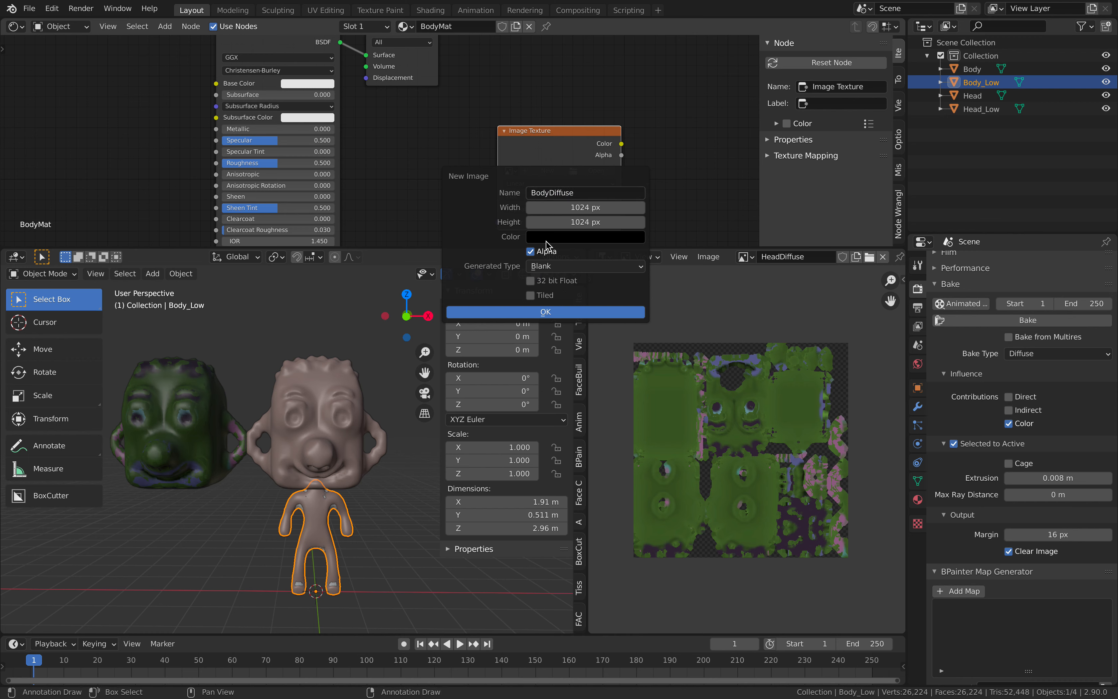
{"action": "left_click", "coordinate": [546, 311]}
Step: Display BodyDiffuse in the Image Editor and move its node higher in the BodyMat node tree
{"action": "left_click", "coordinate": [745, 257]}
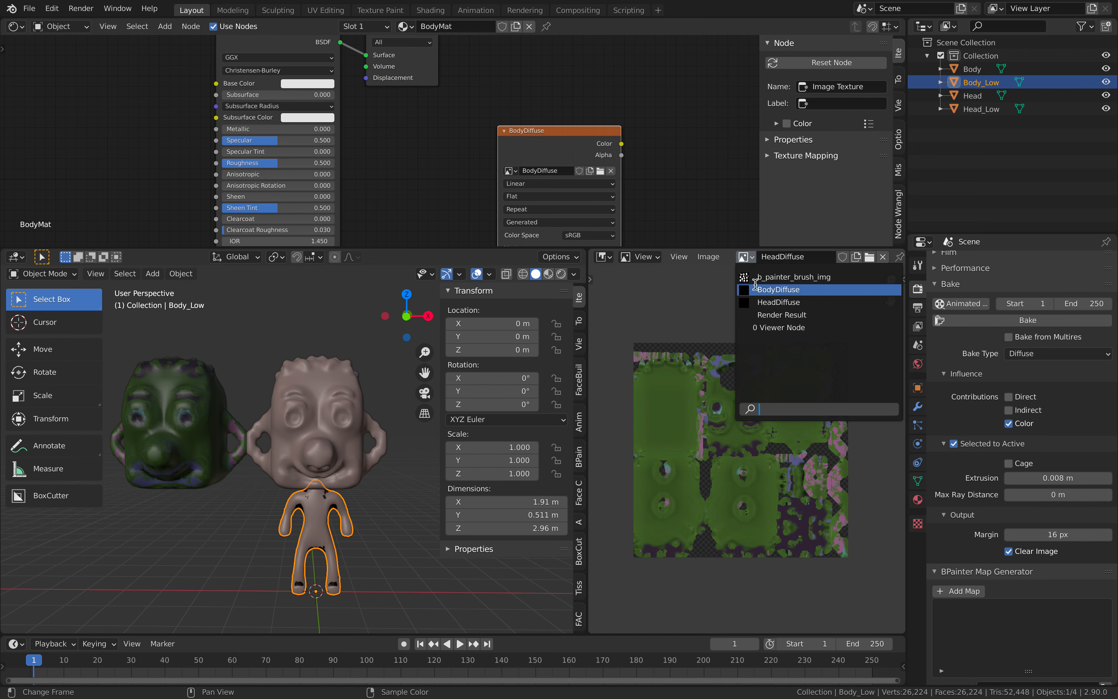
{"action": "left_click", "coordinate": [772, 290]}
{"action": "left_click_drag", "start_coordinate": [598, 141], "coordinate": [612, 108]}
{"action": "middle_click_drag", "start_coordinate": [639, 104], "coordinate": [594, 100]}
{"action": "left_click_drag", "start_coordinate": [543, 109], "coordinate": [558, 94]}
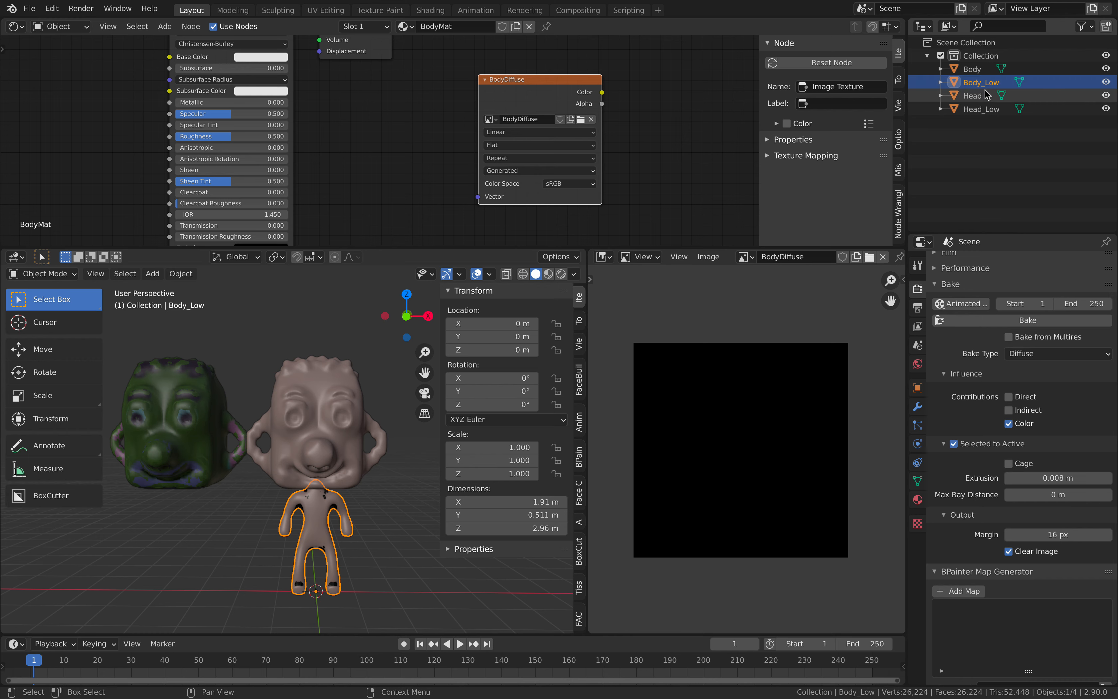
Step: Bake the diffuse color from Body onto Body_Low and save the image as BodyDiffuse.png in the Desktop folder
{"action": "left_click", "coordinate": [973, 69], "text": "ctrl"}
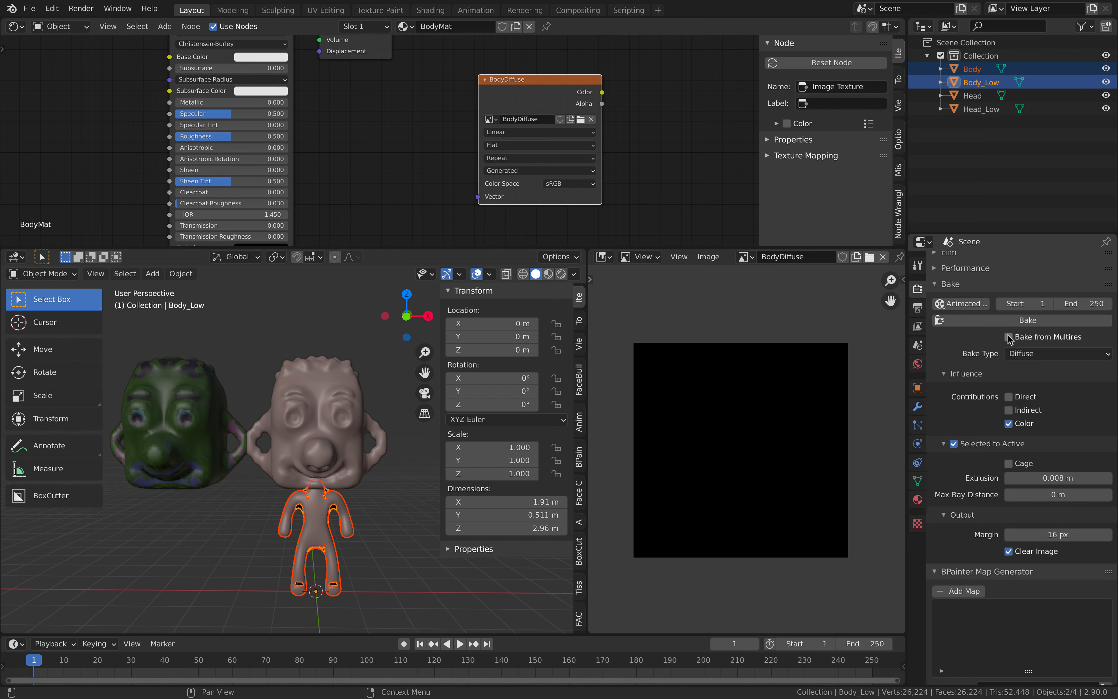
{"action": "left_click", "coordinate": [1002, 321]}
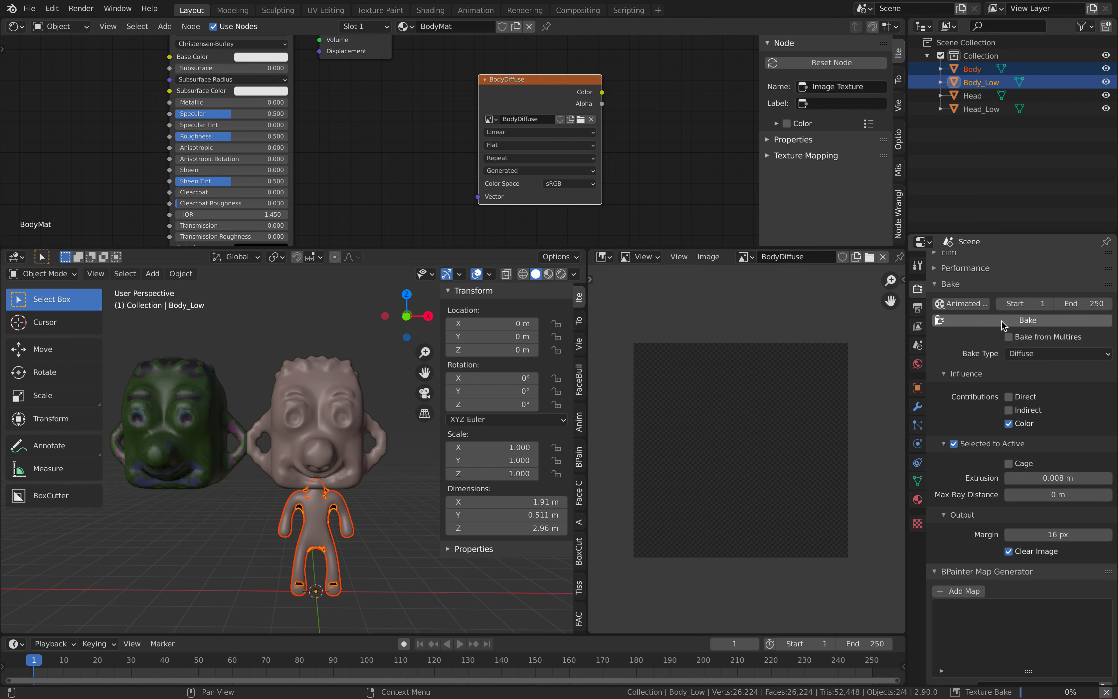
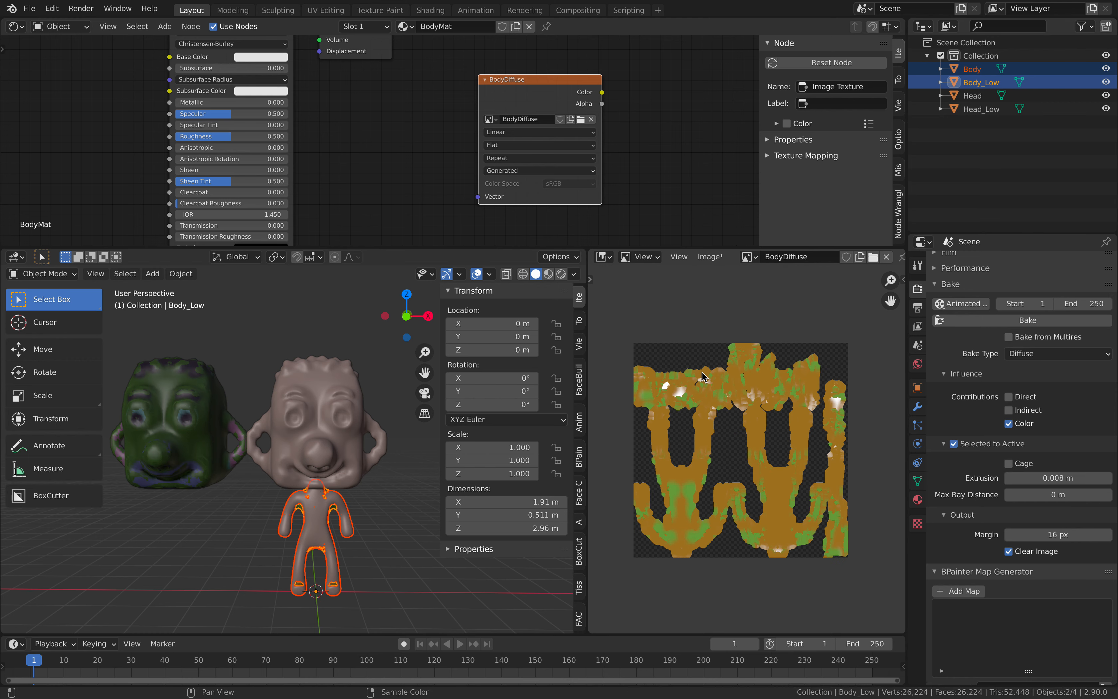
{"action": "left_click", "coordinate": [710, 256]}
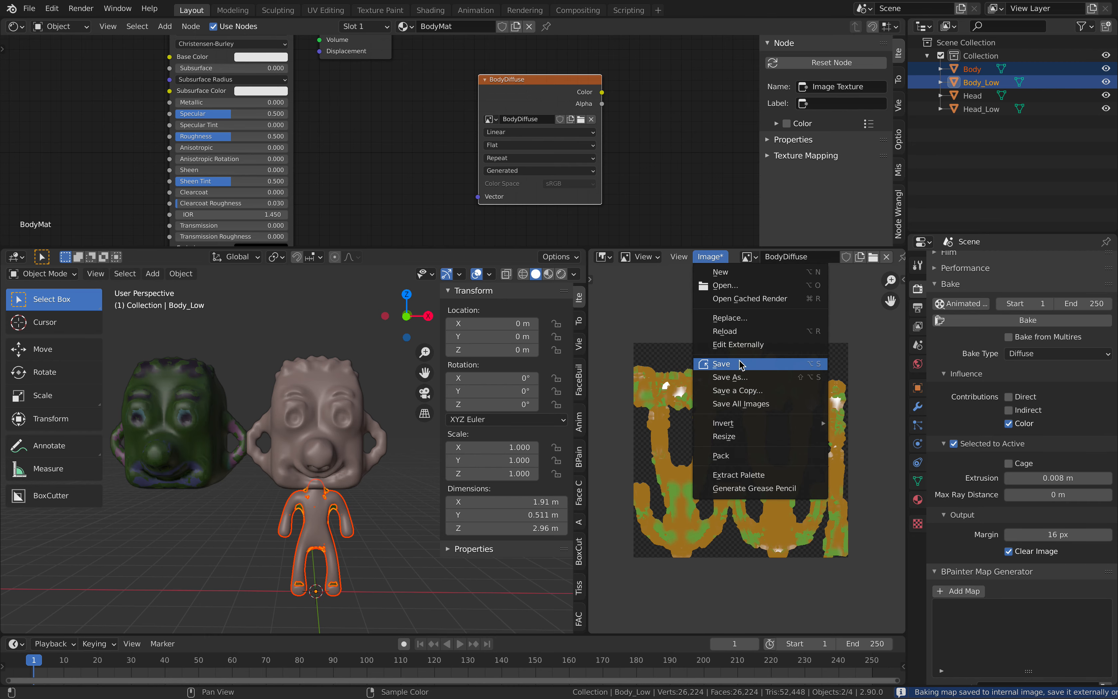
{"action": "left_click", "coordinate": [739, 378]}
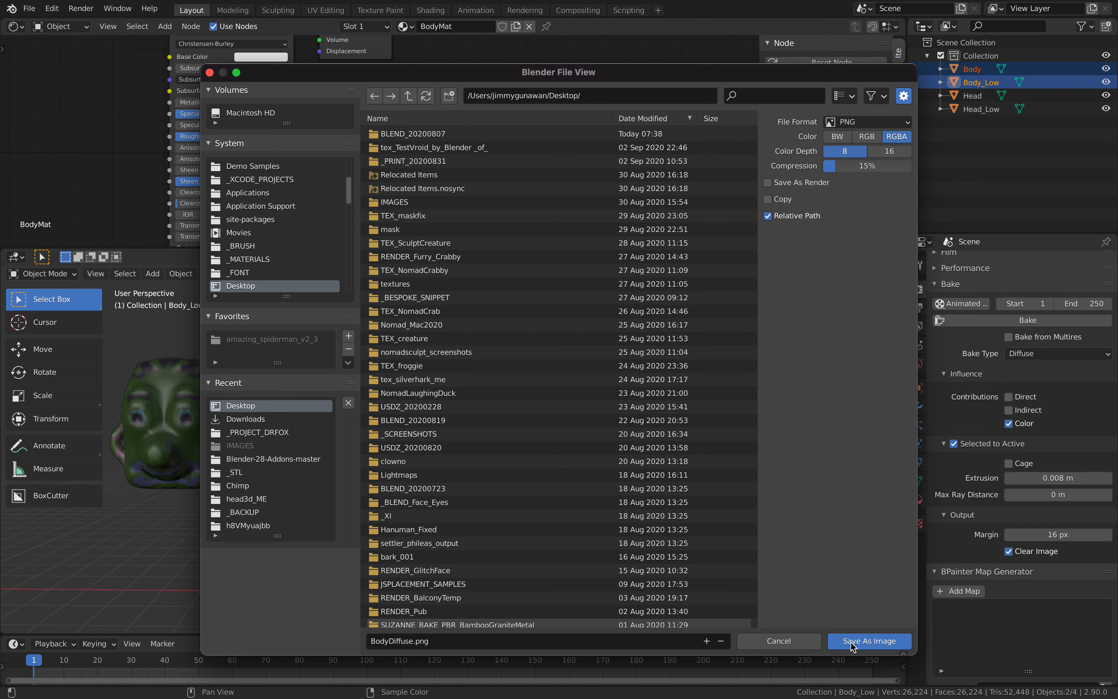
{"action": "left_click", "coordinate": [864, 641]}
Step: Move the BodyDiffuse node in front of the Principled BSDF and connect its Color output to Base Color
{"action": "middle_click_drag", "start_coordinate": [527, 131], "coordinate": [544, 140]}
{"action": "key", "text": "g"}
{"action": "left_click", "coordinate": [94, 88]}
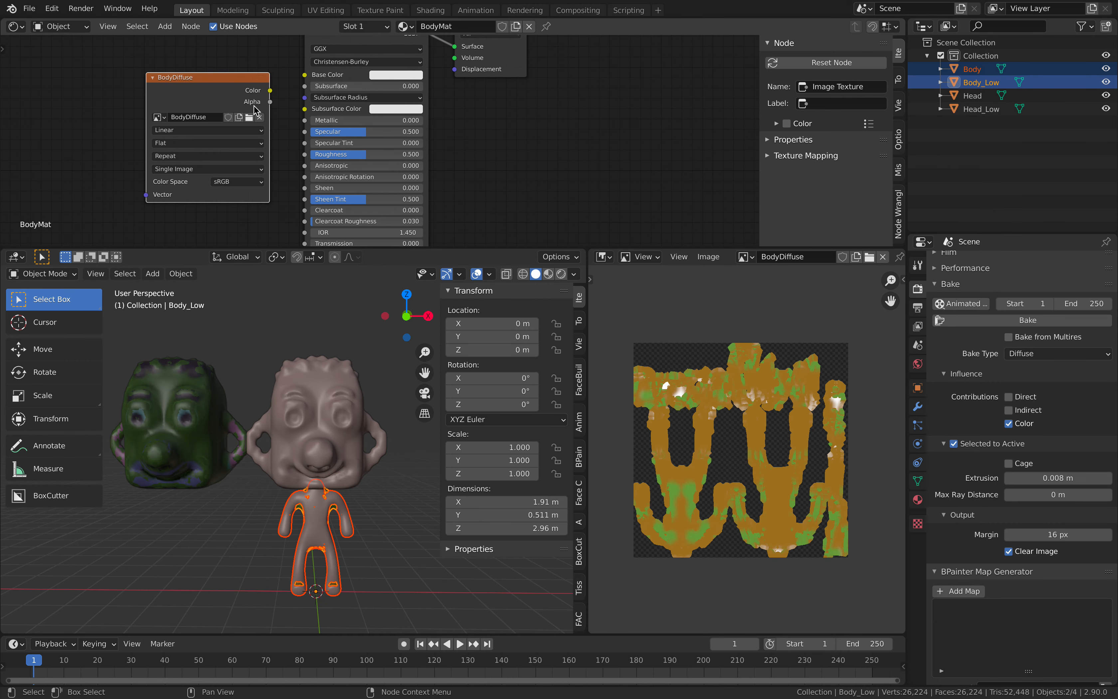
{"action": "left_click_drag", "start_coordinate": [270, 90], "coordinate": [304, 75]}
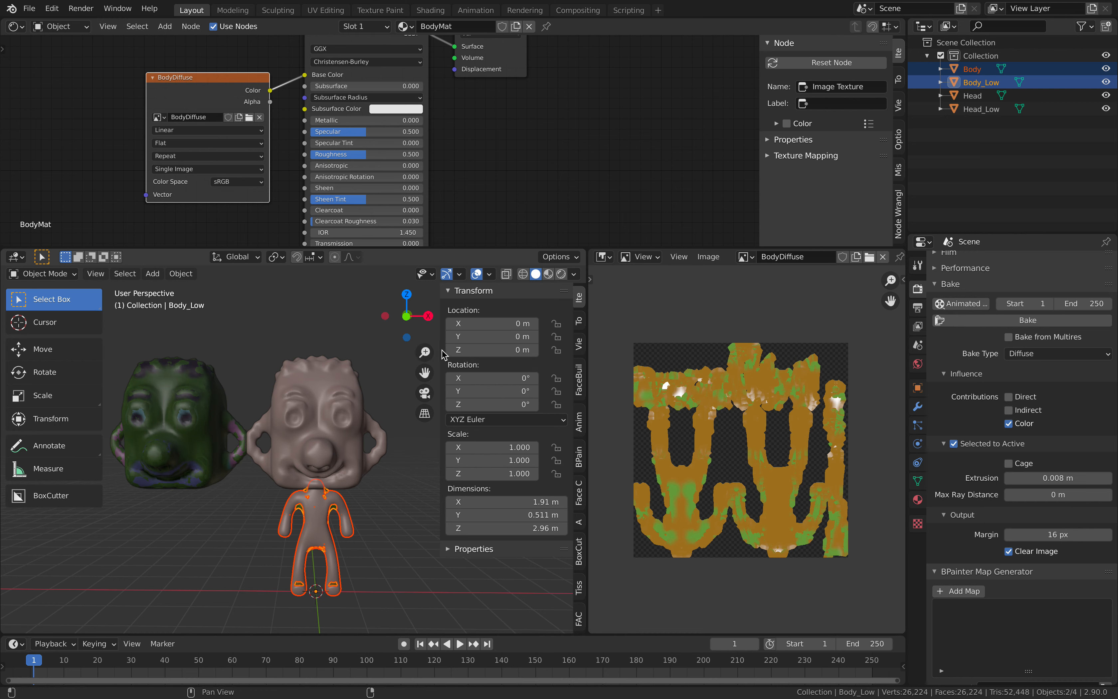
Step: Hide the viewport sidebar and move Body_Low alone along the X axis to sit beneath Head_Low
{"action": "left_click_drag", "start_coordinate": [440, 351], "coordinate": [518, 356]}
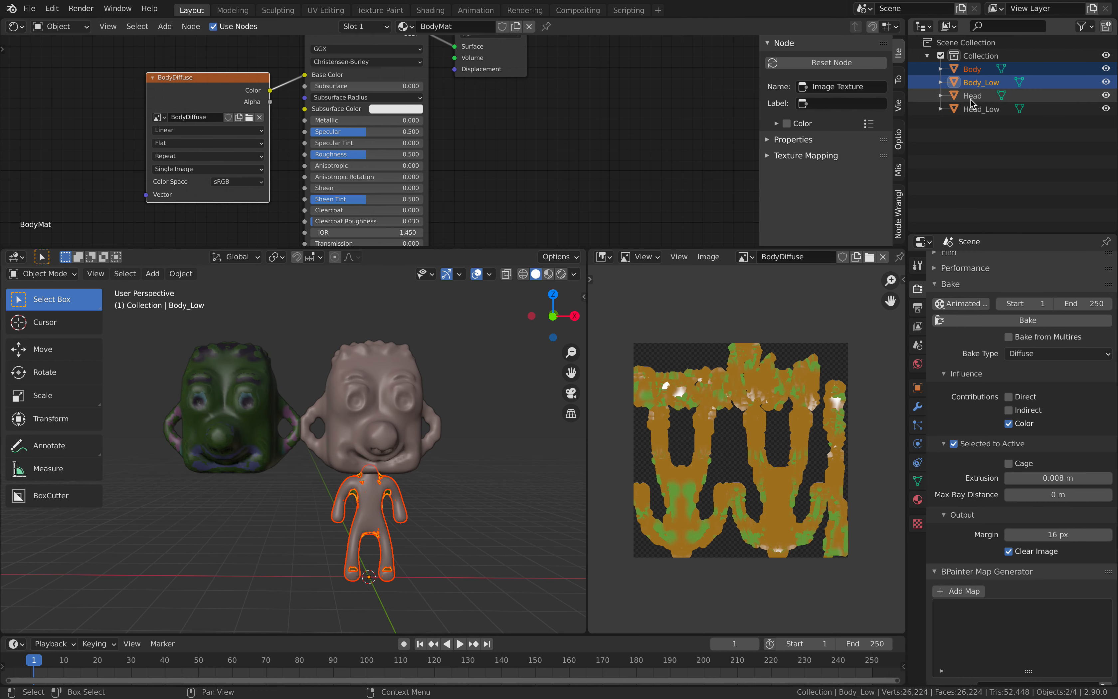
{"action": "left_click", "coordinate": [980, 82]}
{"action": "key", "text": "g"}
{"action": "key", "text": "x"}
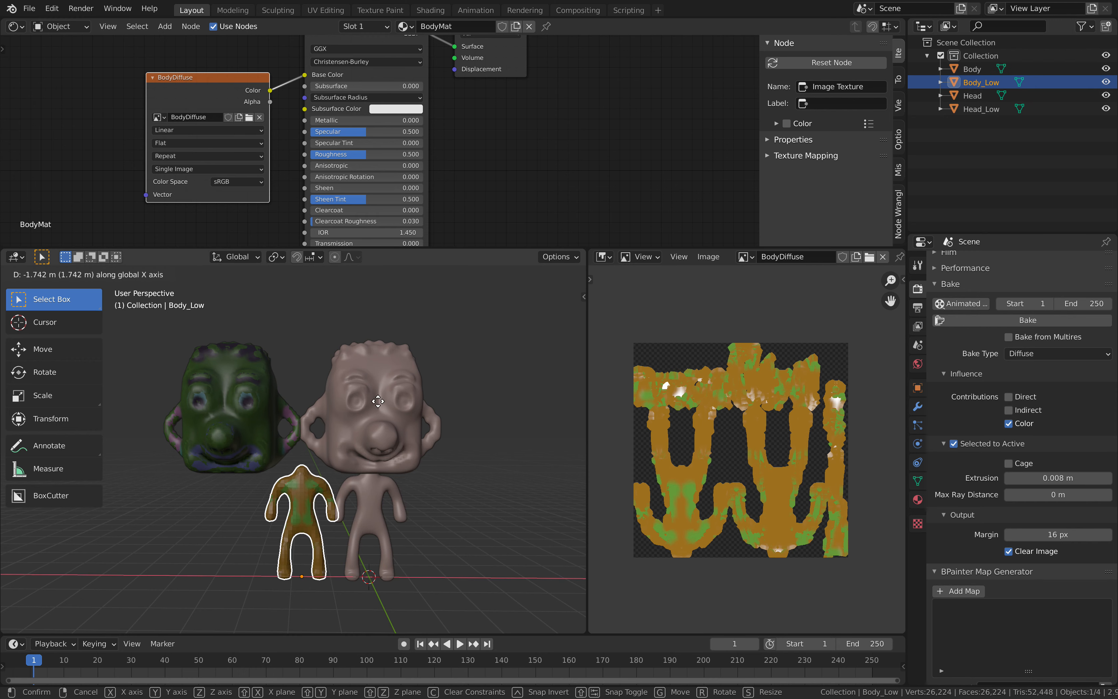
{"action": "left_click", "coordinate": [325, 402]}
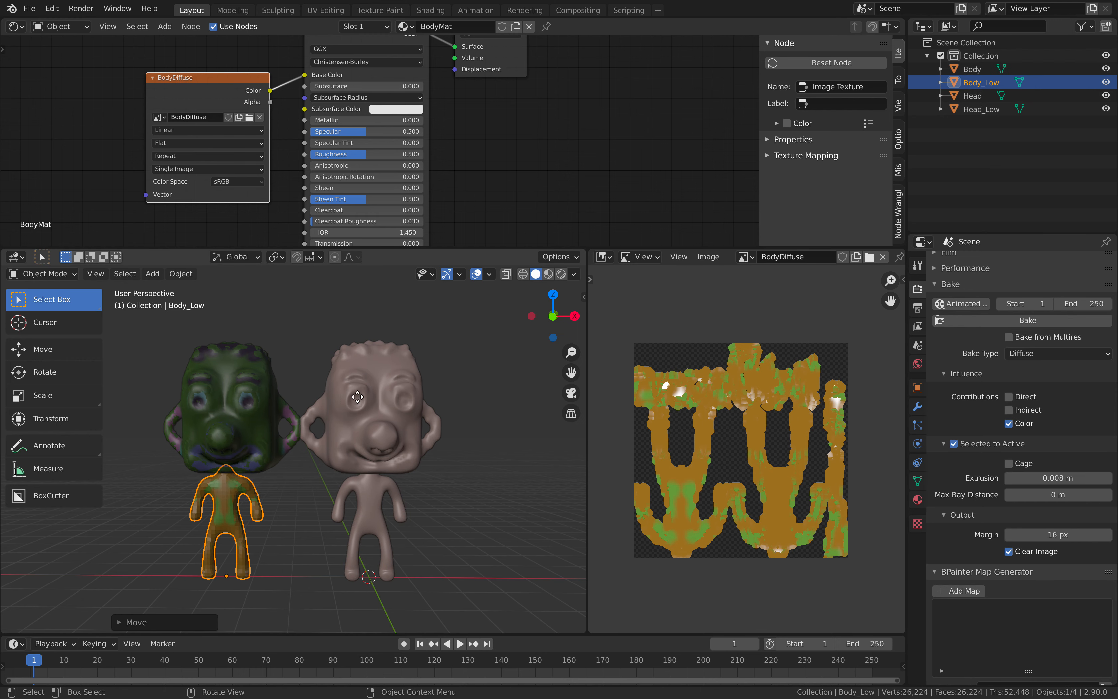
Step: Switch to the front orthographic view and fine-tune Body_Low along the X axis to center it under Head_Low
{"action": "key", "text": "KP_5"}
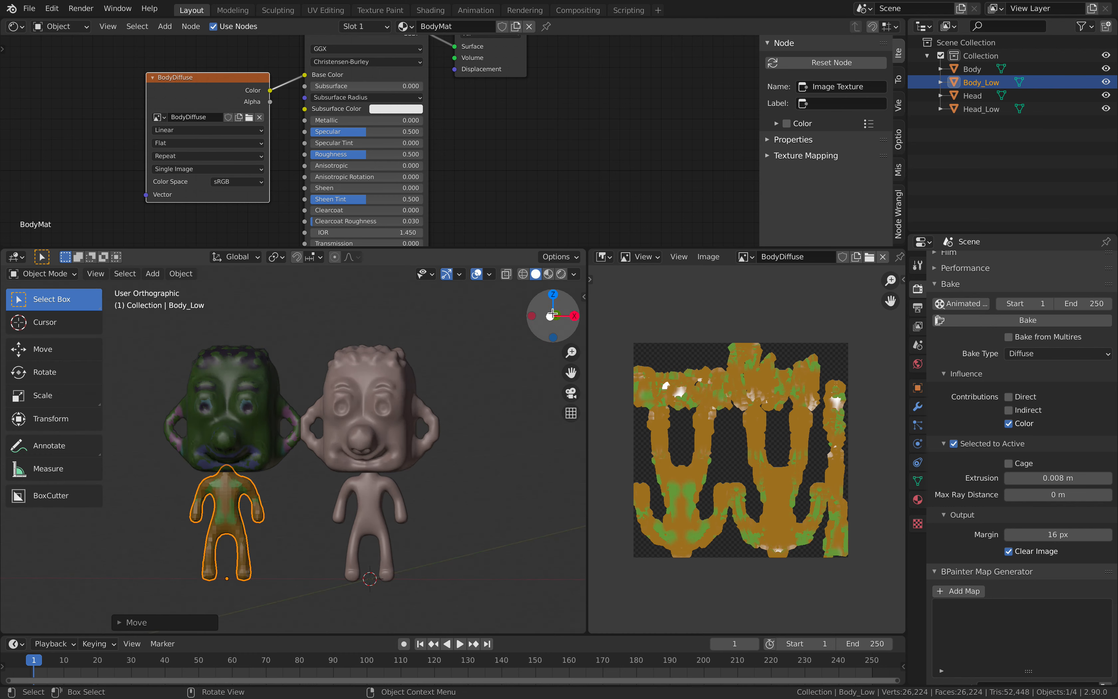
{"action": "left_click", "coordinate": [553, 314]}
{"action": "left_click", "coordinate": [553, 318]}
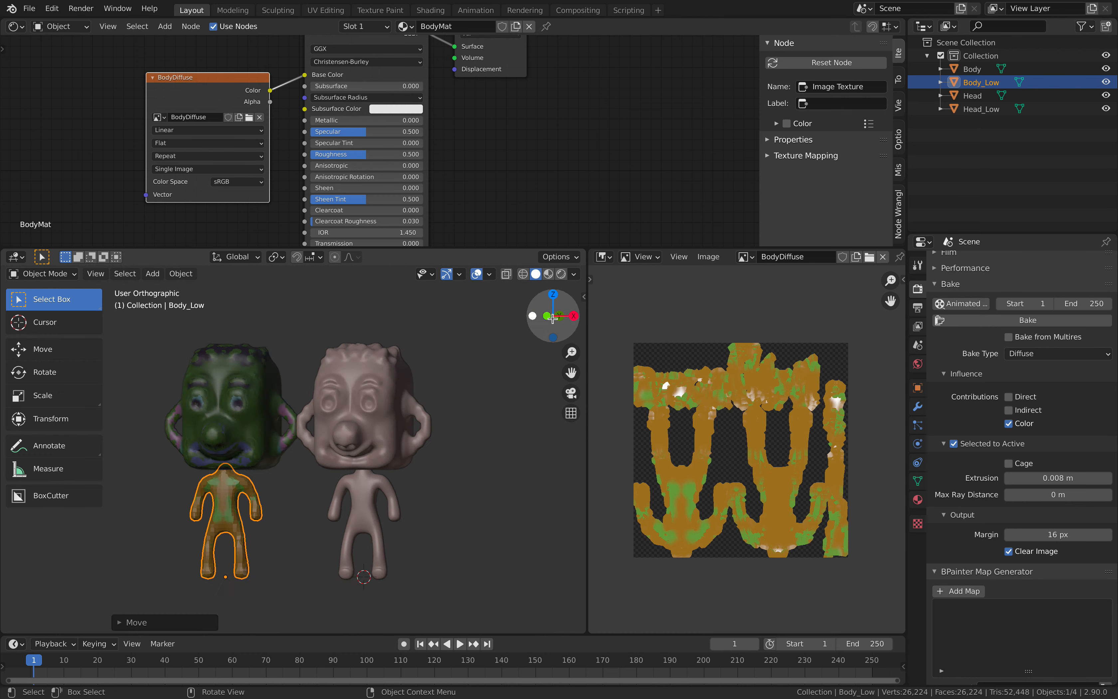
{"action": "key", "text": "g"}
{"action": "key", "text": "x"}
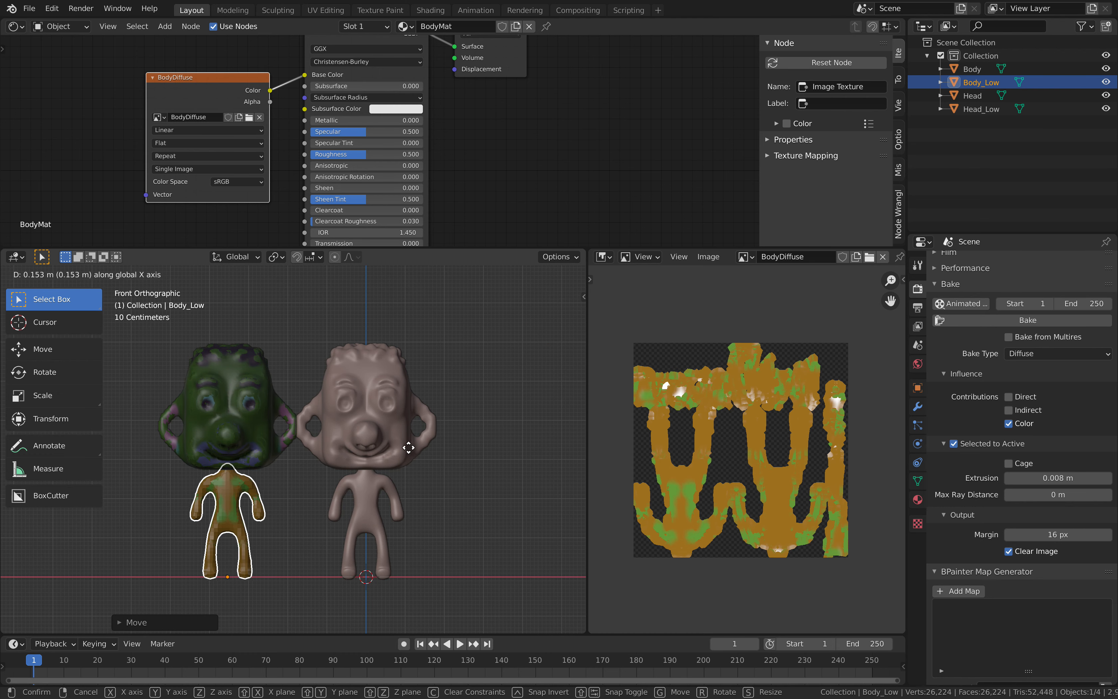
{"action": "left_click", "coordinate": [408, 448]}
Step: Apply Shade Smooth to Body_Low and deselect it
{"action": "scroll", "coordinate": [296, 464], "scroll_direction": "up", "scroll_amount": 3}
{"action": "right_click", "coordinate": [329, 469]}
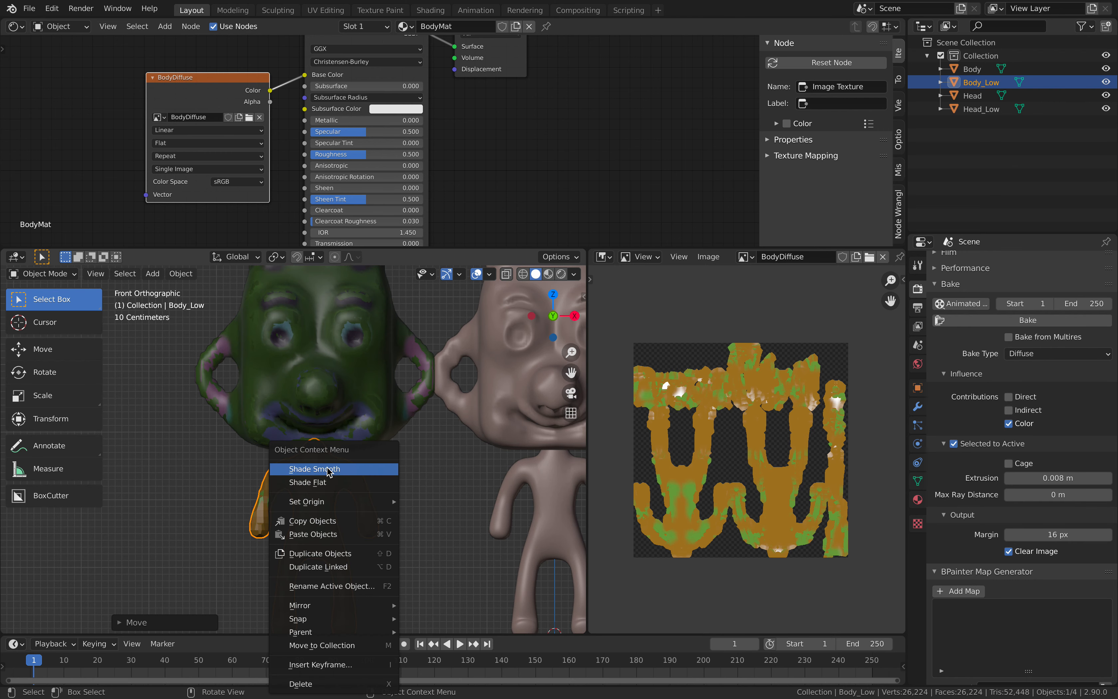
{"action": "left_click", "coordinate": [327, 469]}
{"action": "scroll", "coordinate": [324, 474], "scroll_direction": "down", "scroll_amount": 3}
{"action": "scroll", "coordinate": [322, 477], "scroll_direction": "up", "scroll_amount": 1}
{"action": "left_click", "coordinate": [322, 476]}
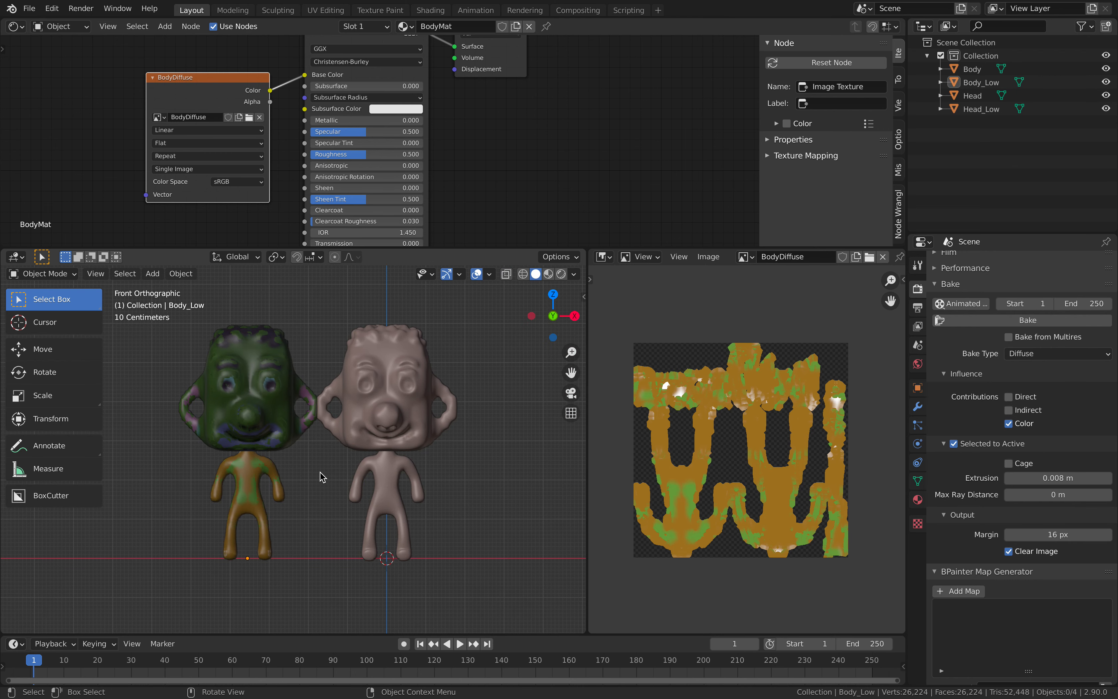
Step: Nudge Body_Low slightly beneath the textured head, deselect it, and save the file
{"action": "scroll", "coordinate": [323, 477], "scroll_direction": "up", "scroll_amount": 1}
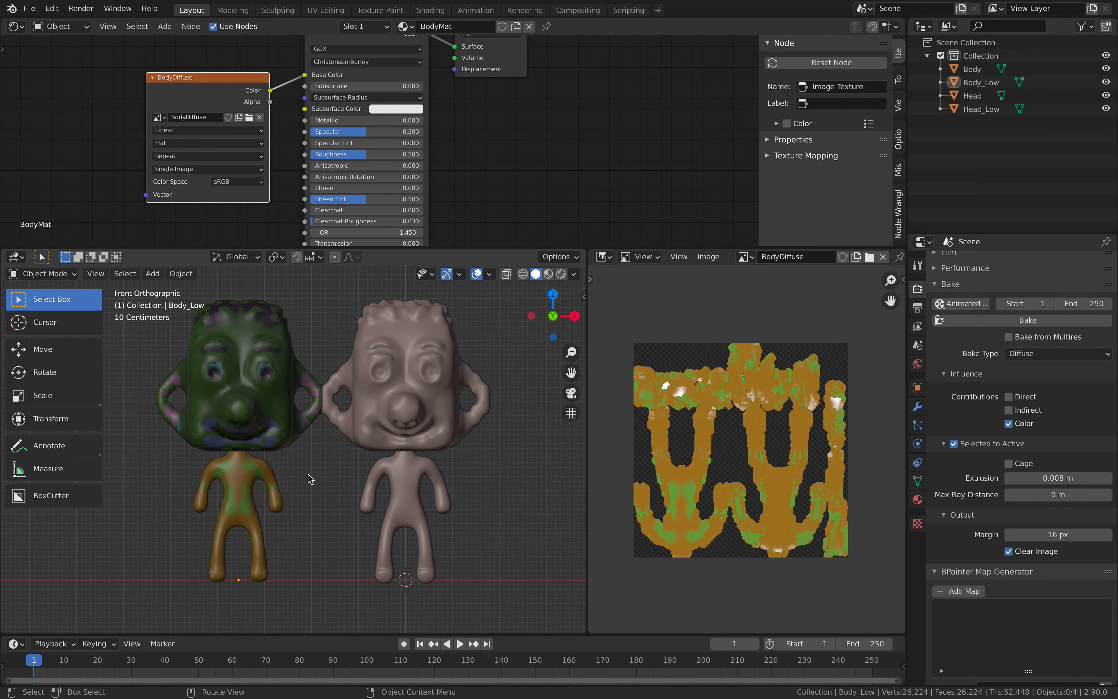
{"action": "left_click", "coordinate": [251, 470]}
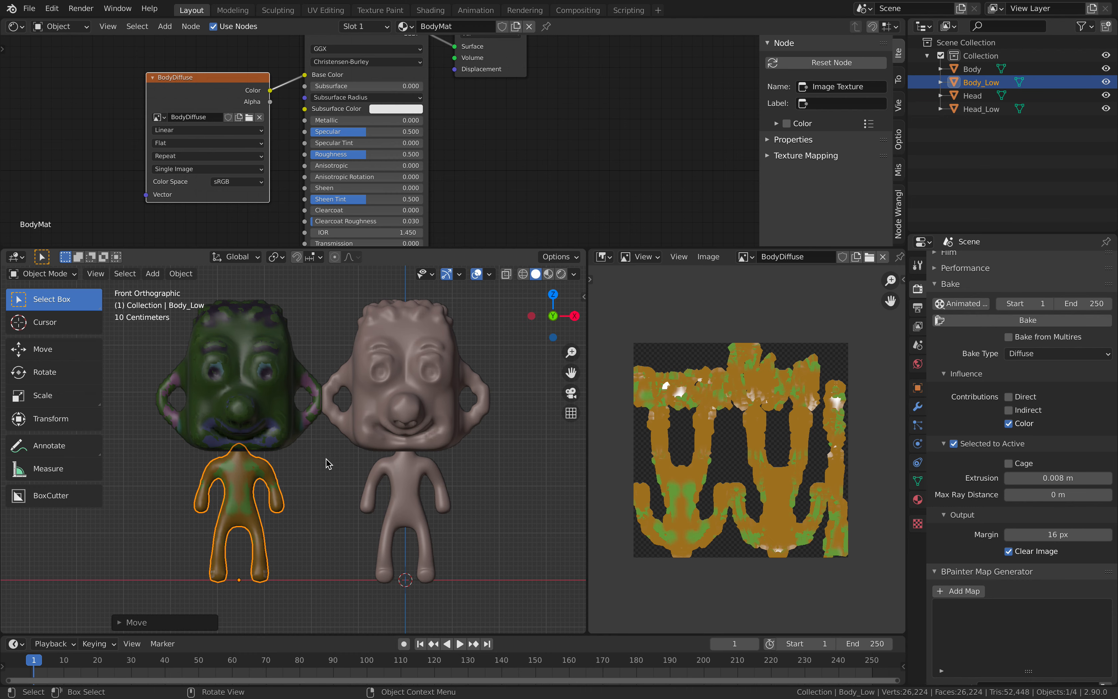
{"action": "left_click", "coordinate": [324, 465]}
{"action": "scroll", "coordinate": [326, 463], "scroll_direction": "up", "scroll_amount": 1}
{"action": "key", "text": "ctrl+s"}
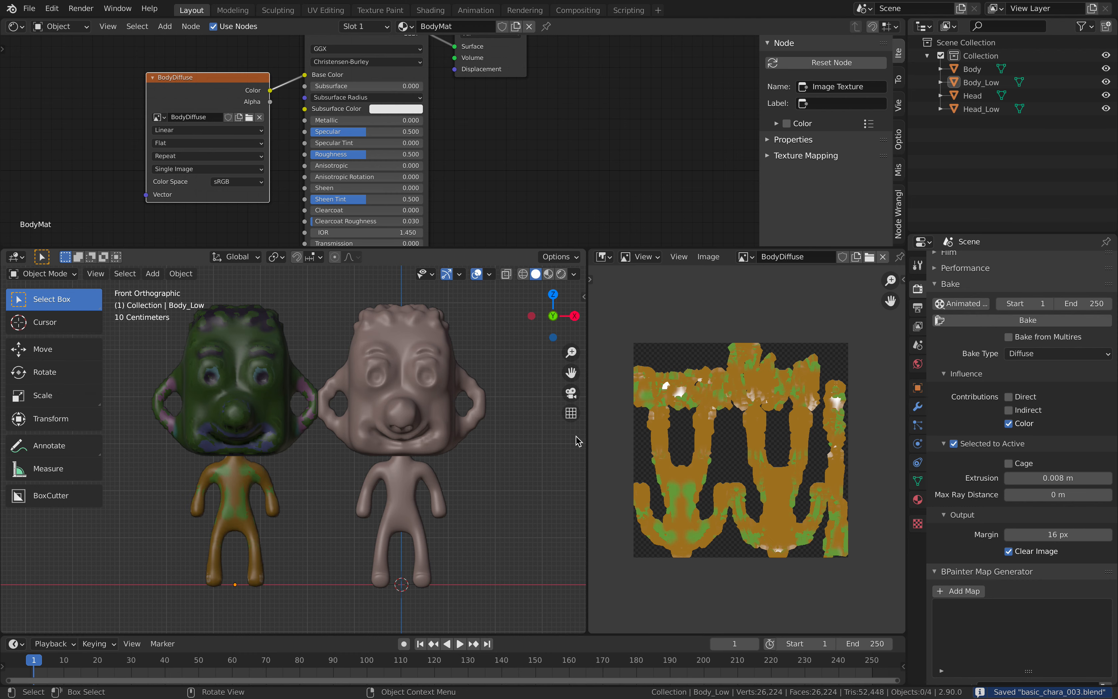
Step: Widen the 3D viewport, select Head_Low, and save the file again
{"action": "left_click_drag", "start_coordinate": [588, 439], "coordinate": [625, 435]}
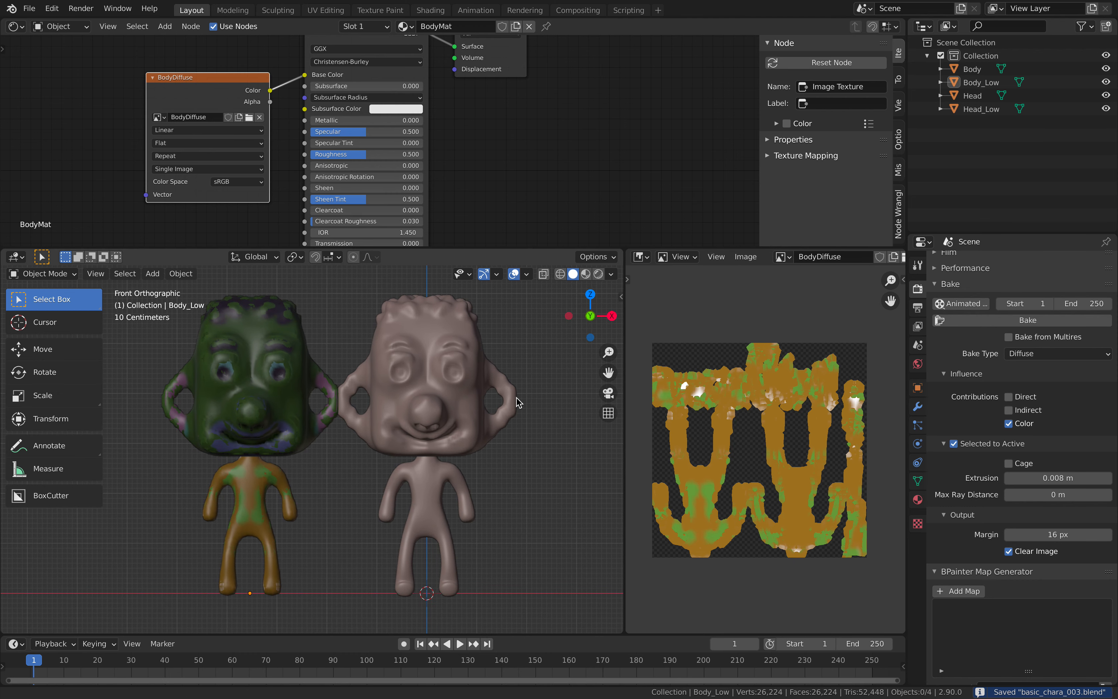
{"action": "middle_click_drag", "start_coordinate": [516, 398], "coordinate": [517, 393], "text": "shift"}
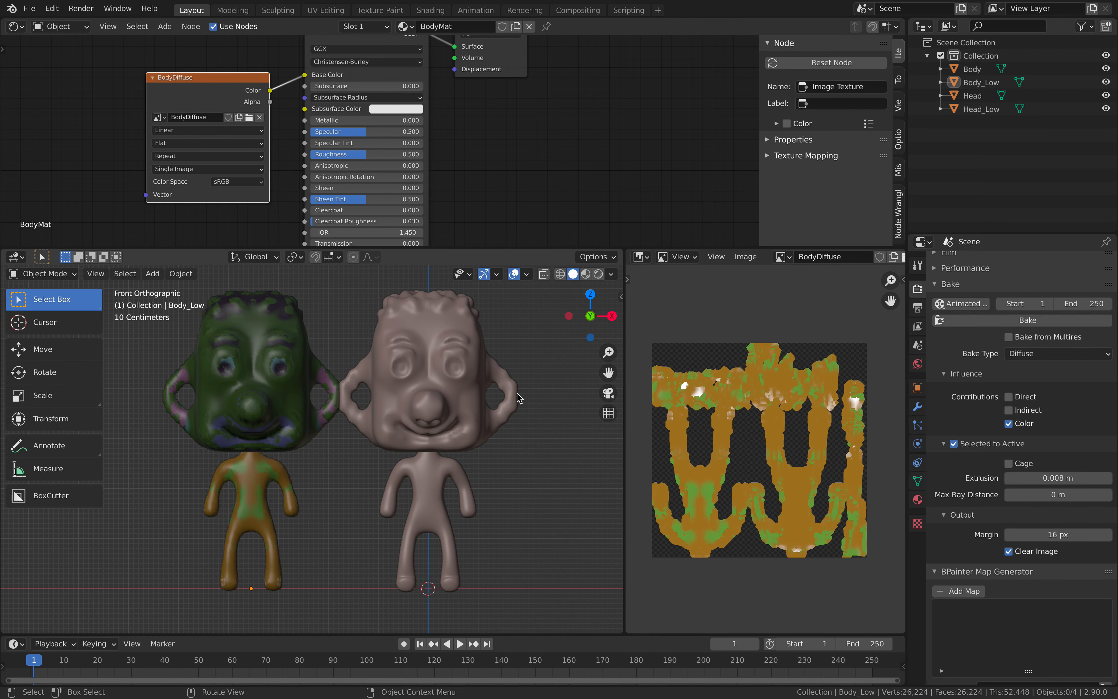
{"action": "left_click", "coordinate": [277, 367]}
{"action": "scroll", "coordinate": [296, 362], "scroll_direction": "up", "scroll_amount": 1, "text": "ctrl"}
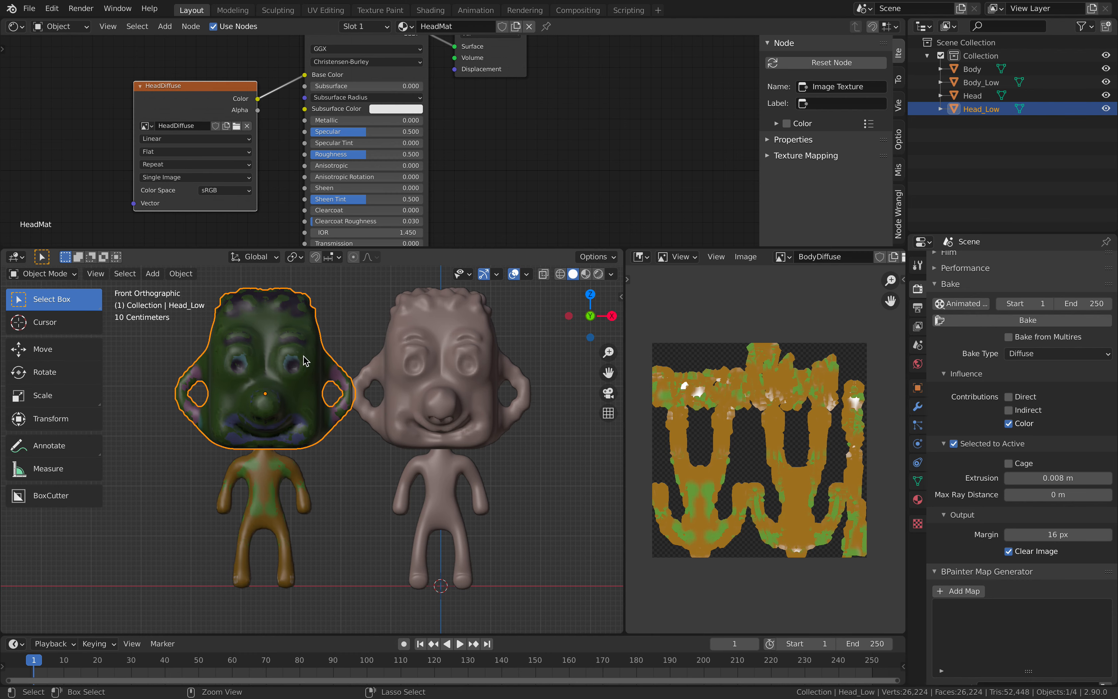
{"action": "key", "text": "ctrl+s"}
Step: Enlarge the 3D viewport in height and width and frame the textured low-poly head up close
{"action": "left_click_drag", "start_coordinate": [451, 252], "coordinate": [455, 197]}
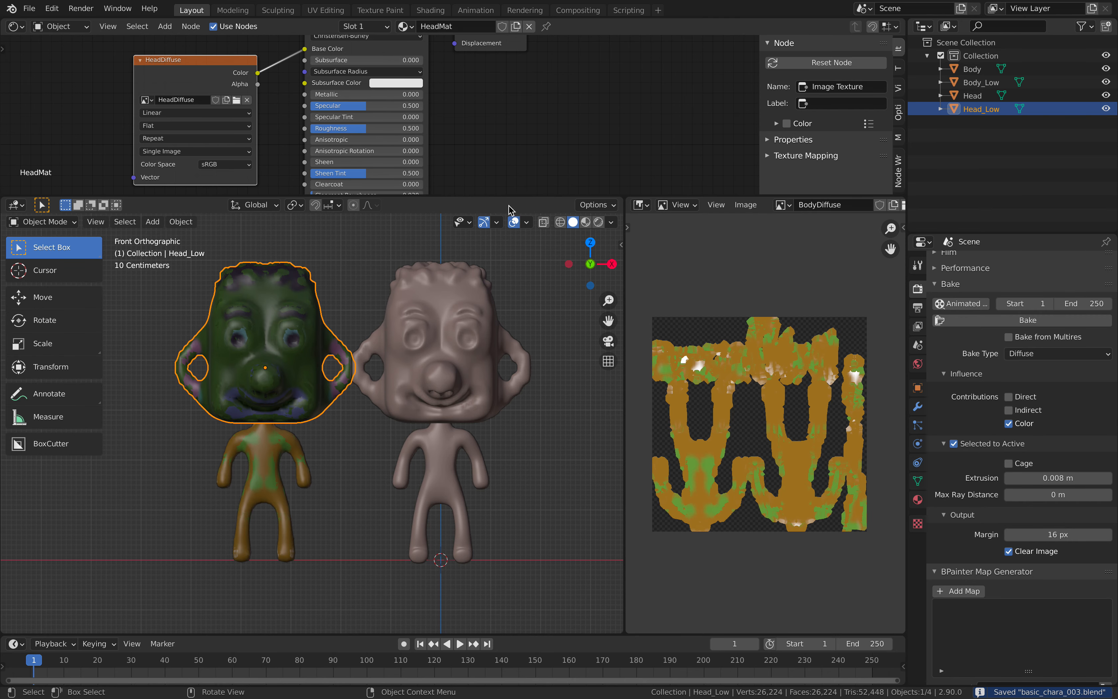
{"action": "left_click_drag", "start_coordinate": [626, 253], "coordinate": [722, 254]}
{"action": "mouse_move", "coordinate": [428, 314]}
{"action": "middle_mouse_down", "text": "shift"}
{"action": "mouse_move", "coordinate": [442, 333]}
{"action": "mouse_move", "coordinate": [436, 349]}
{"action": "mouse_move", "coordinate": [412, 331]}
{"action": "middle_mouse_up", "text": "shift"}
{"action": "scroll", "coordinate": [435, 349], "scroll_direction": "up", "scroll_amount": 2}
{"action": "middle_click_drag", "start_coordinate": [344, 318], "coordinate": [357, 386], "text": "shift"}
{"action": "scroll", "coordinate": [347, 334], "scroll_direction": "up", "scroll_amount": 1}
{"action": "scroll", "coordinate": [350, 338], "scroll_direction": "down", "scroll_amount": 1}
{"action": "middle_click_drag", "start_coordinate": [351, 338], "coordinate": [344, 338]}
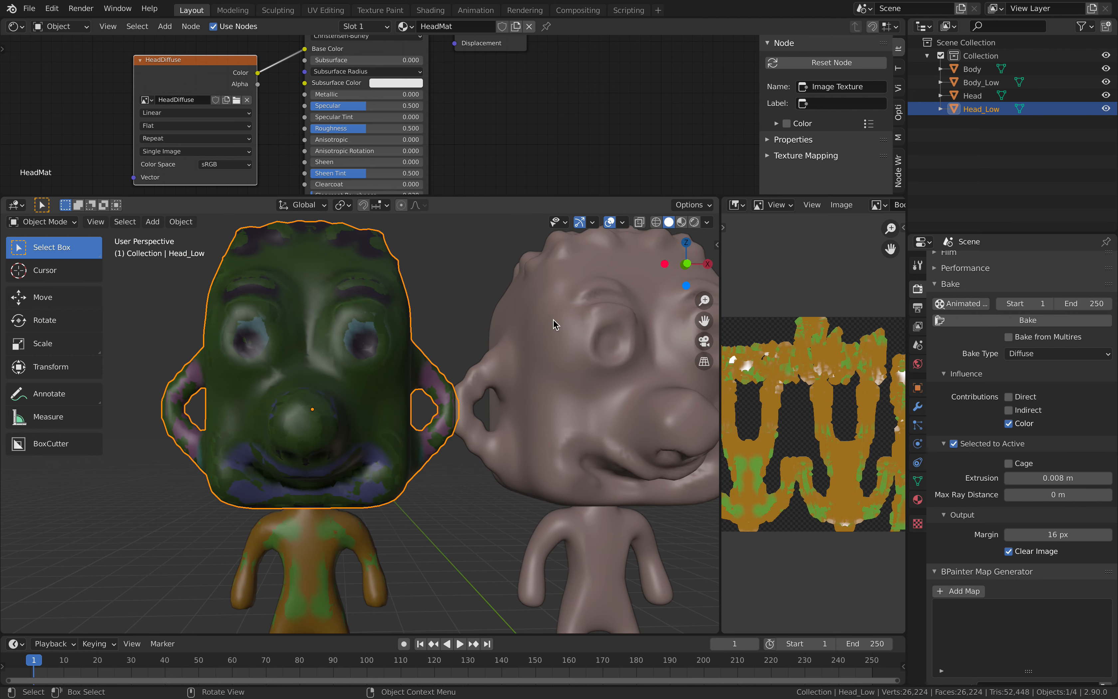
{"action": "scroll", "coordinate": [687, 269], "scroll_direction": "down", "scroll_amount": 1}
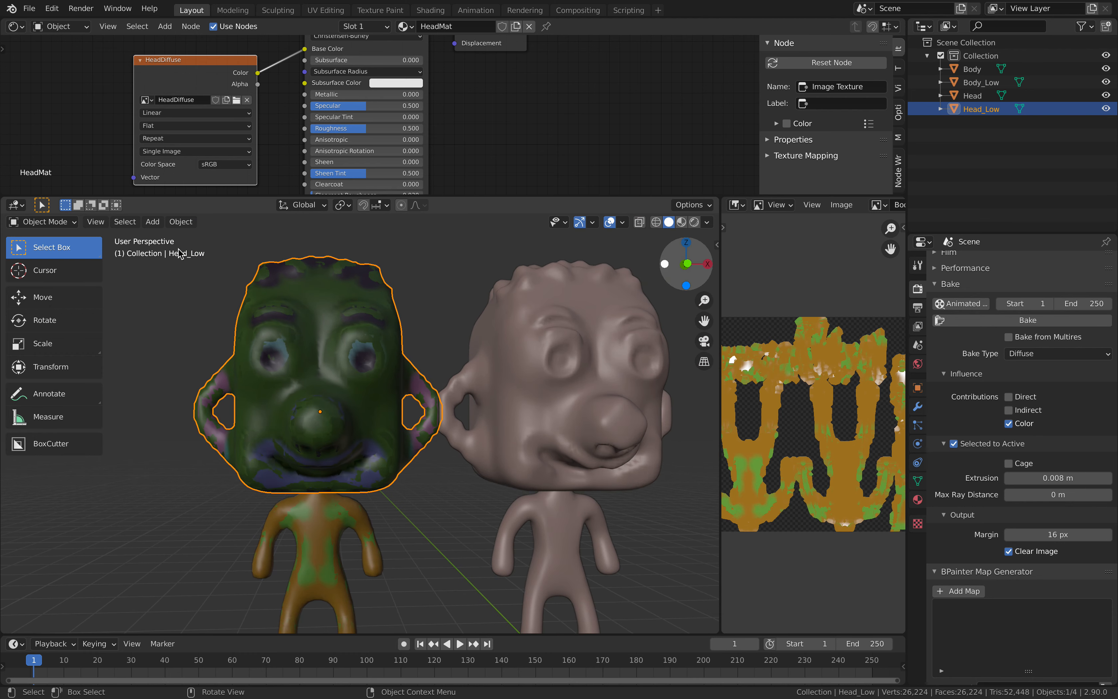
Step: Switch Head_Low to Texture Paint mode, show the viewport sidebar, and enlarge the viewport and image editor areas
{"action": "left_click", "coordinate": [62, 223]}
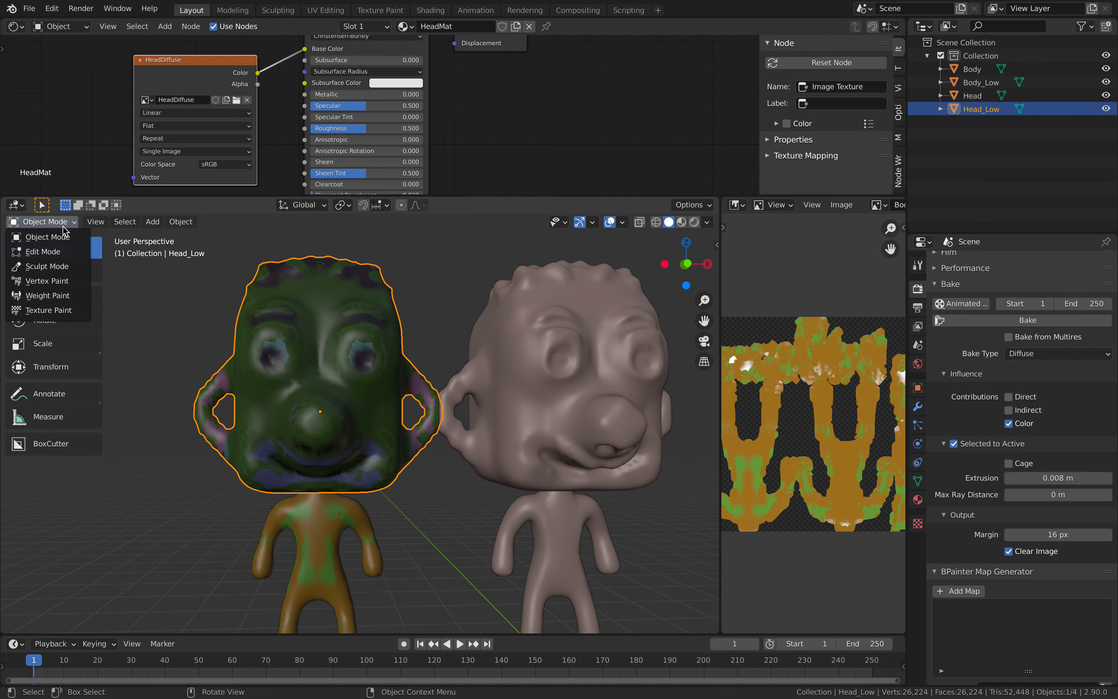
{"action": "left_click", "coordinate": [59, 312]}
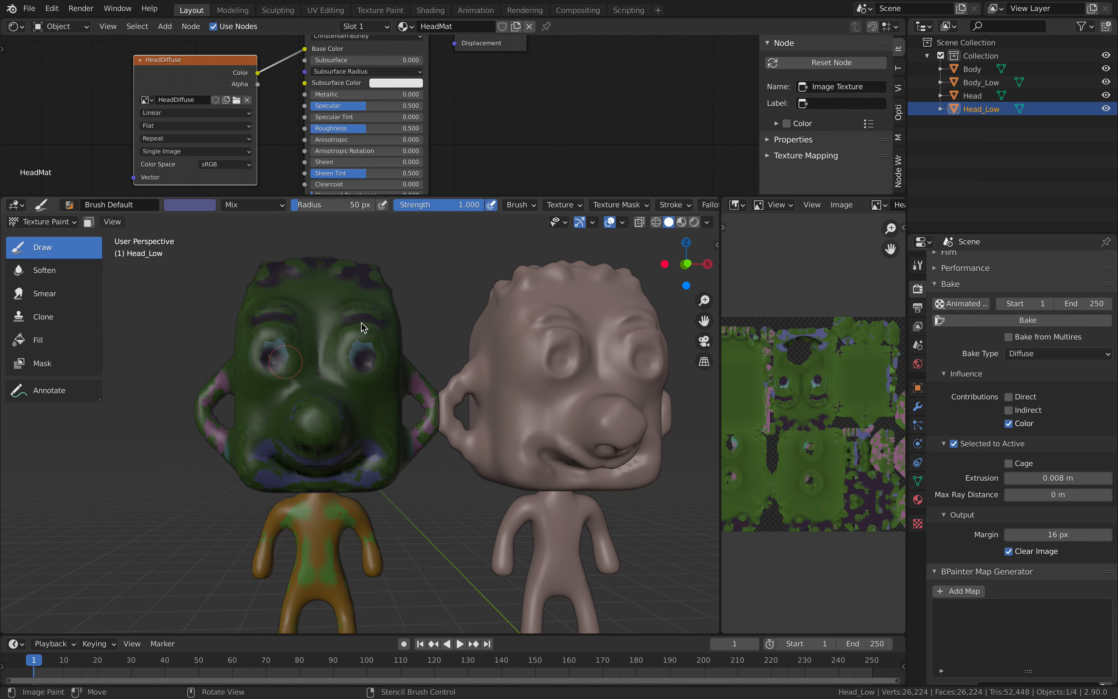
{"action": "key", "text": "n"}
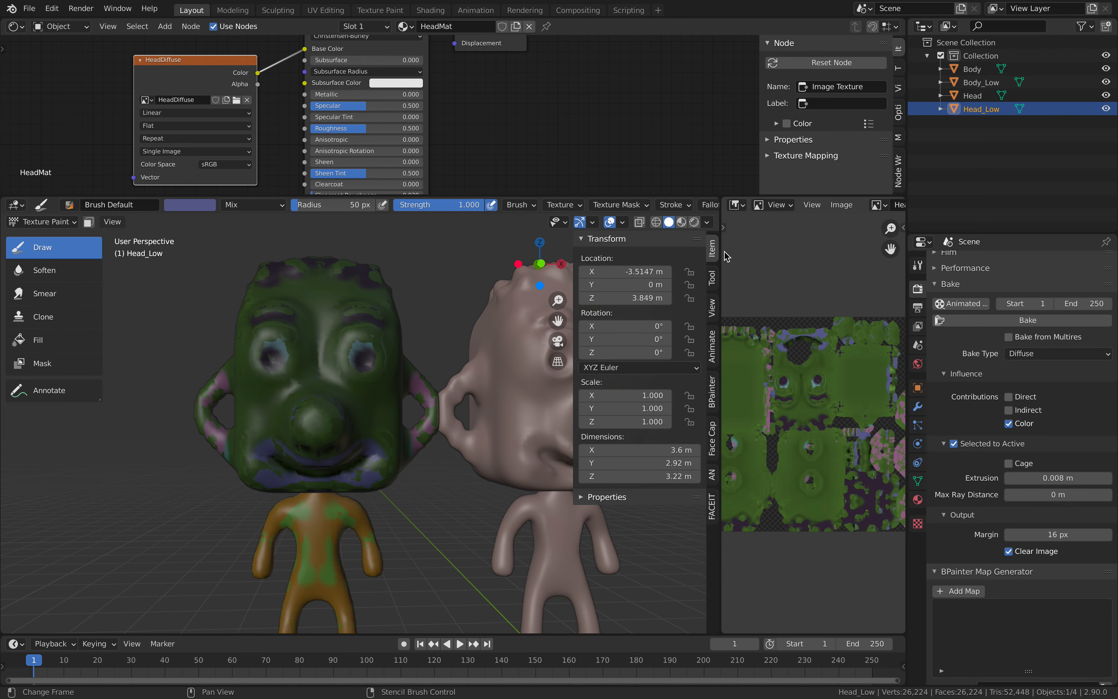
{"action": "left_click_drag", "start_coordinate": [722, 205], "coordinate": [742, 152]}
{"action": "scroll", "coordinate": [550, 101], "scroll_direction": "down", "scroll_amount": 4}
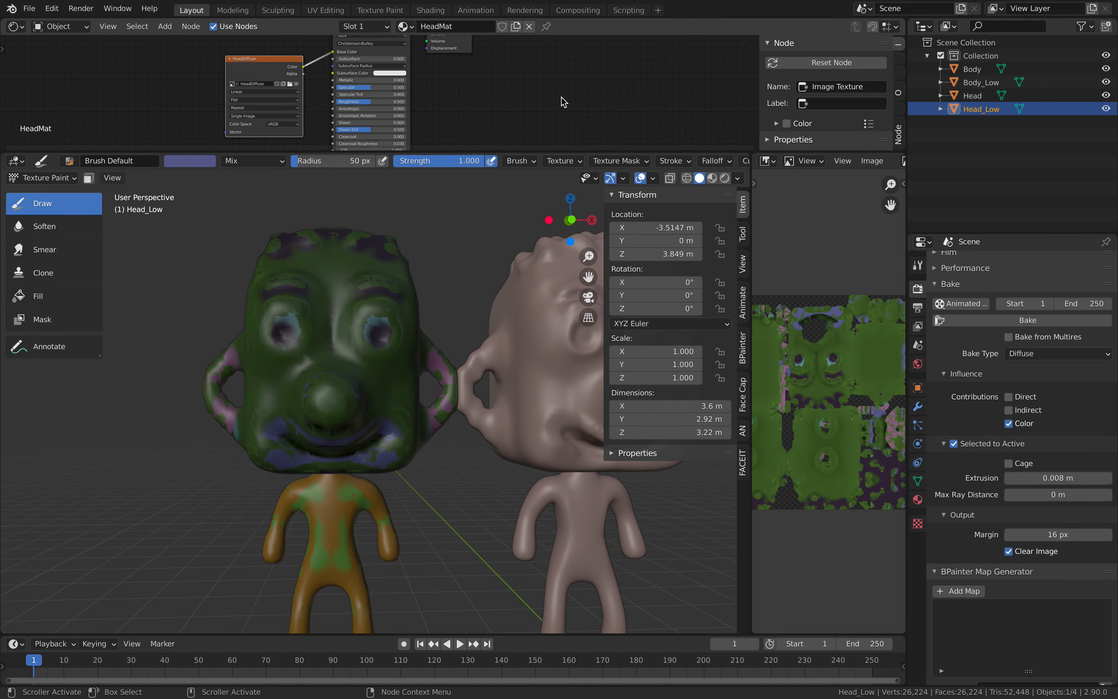
{"action": "scroll", "coordinate": [817, 296], "scroll_direction": "down", "scroll_amount": 3}
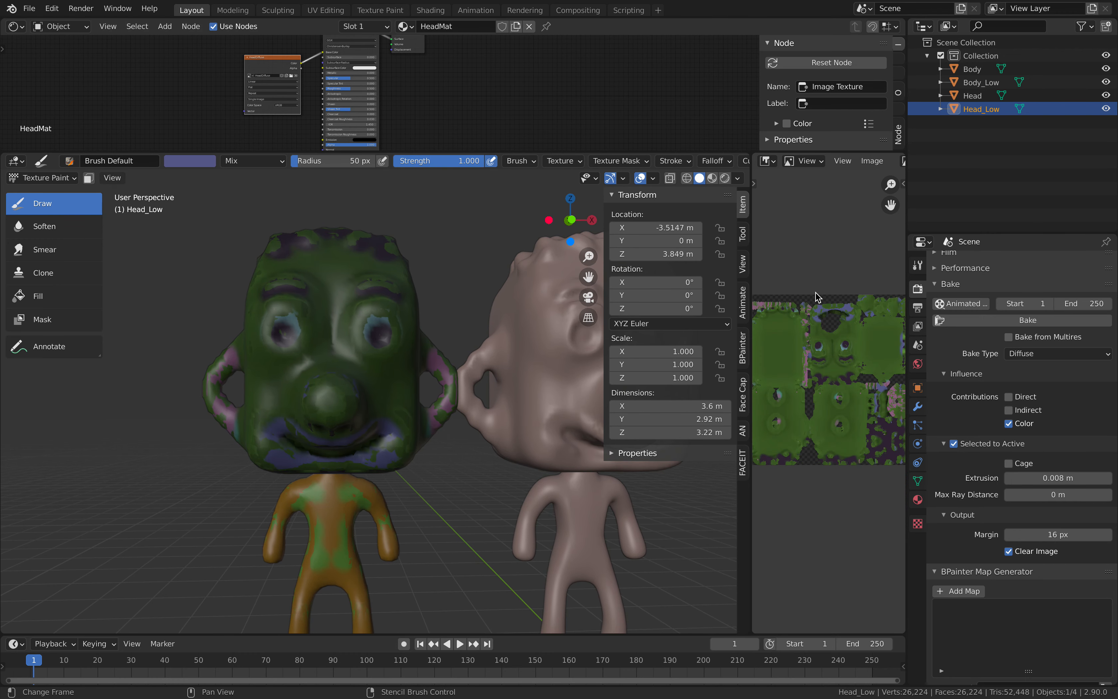
{"action": "left_click_drag", "start_coordinate": [907, 329], "coordinate": [967, 324]}
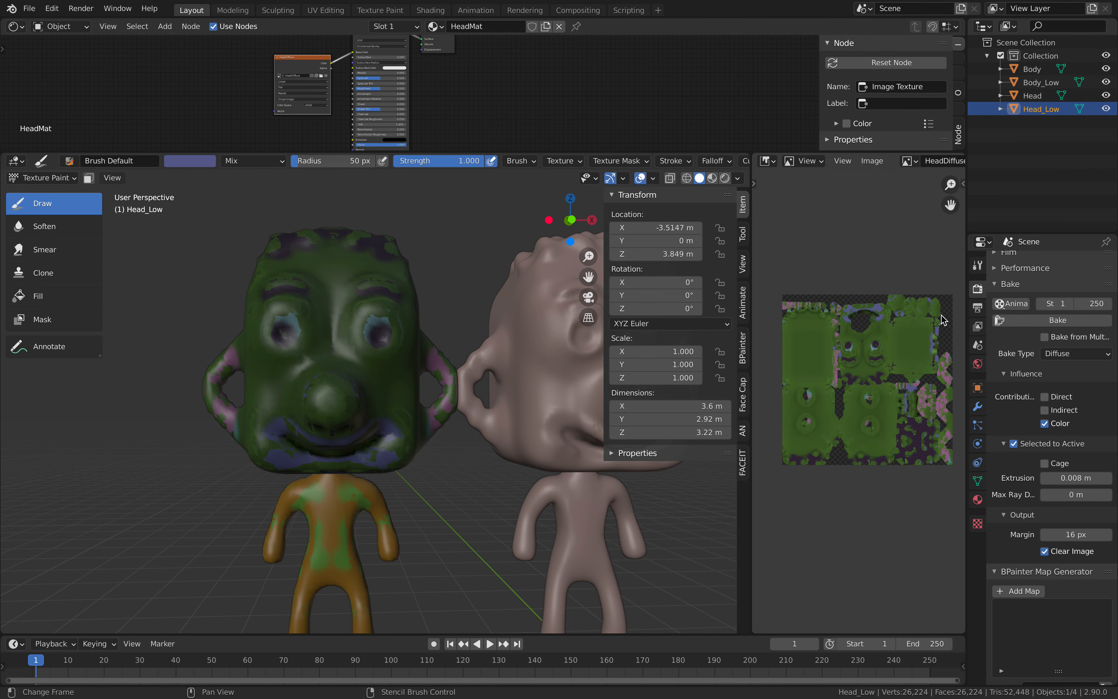
{"action": "scroll", "coordinate": [880, 362], "scroll_direction": "up", "scroll_amount": 2}
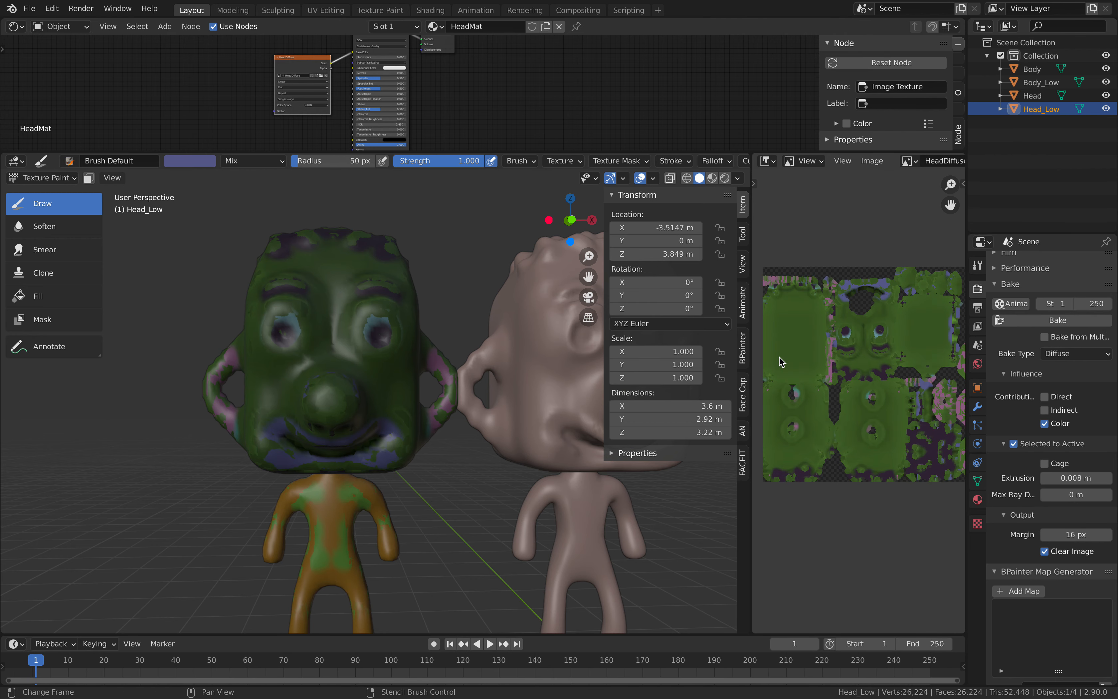
Step: Return Head_Low to Object Mode, change the image editor to the UV Editor, and enter Edit Mode with all geometry selected
{"action": "left_click", "coordinate": [46, 178]}
{"action": "left_click", "coordinate": [46, 194]}
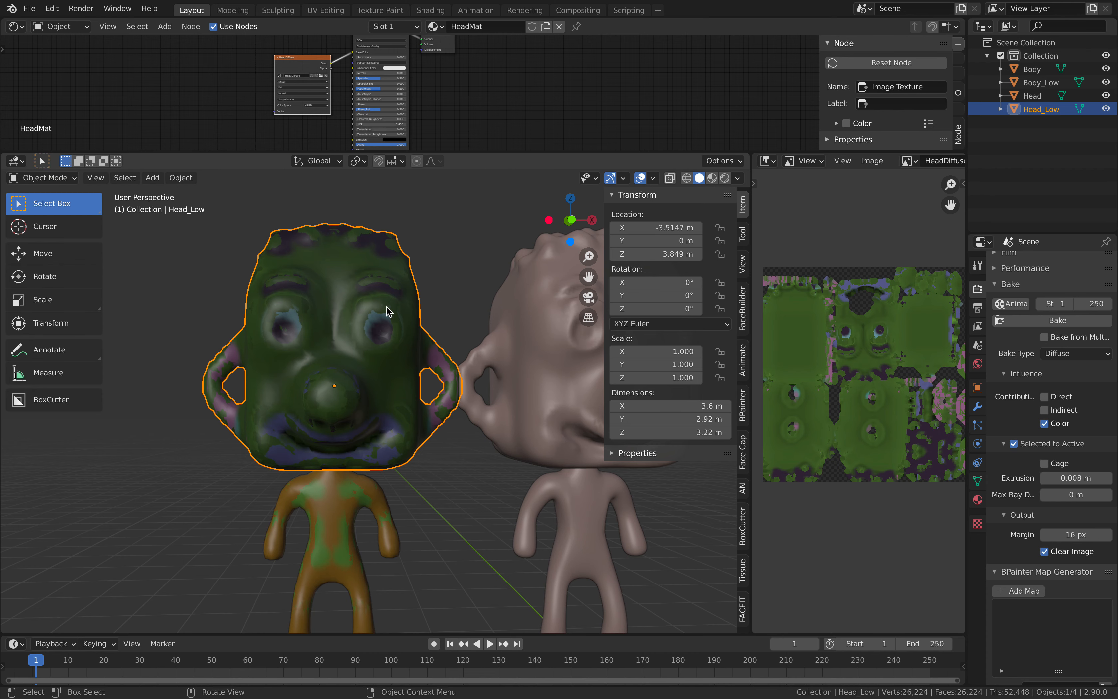
{"action": "left_click", "coordinate": [767, 160]}
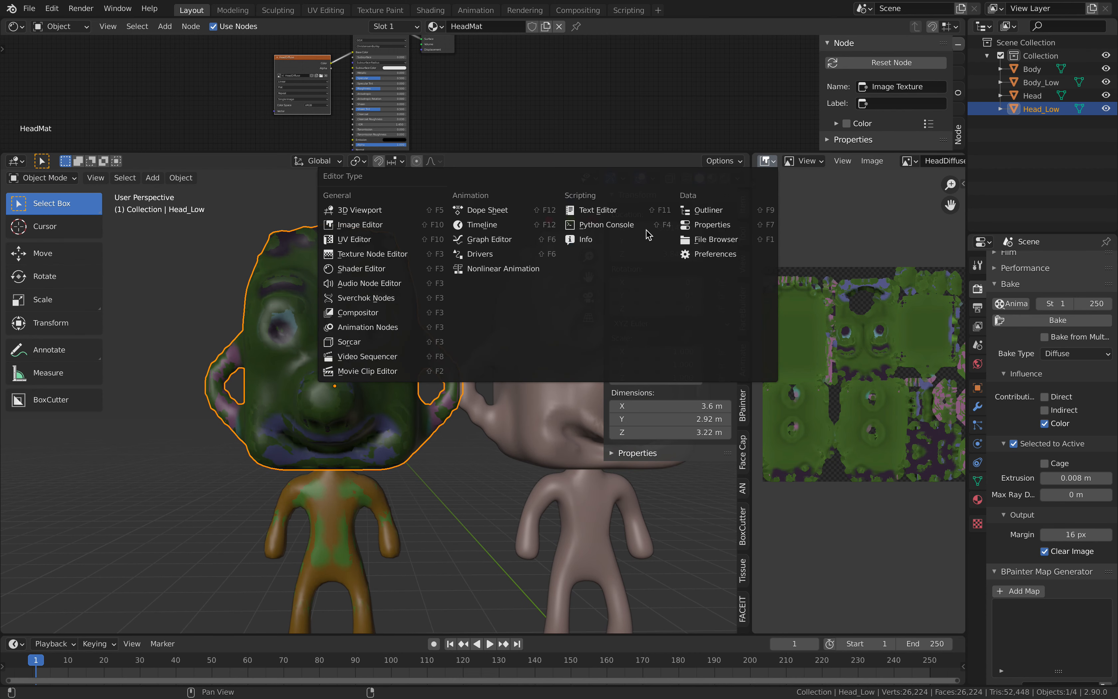
{"action": "left_click", "coordinate": [354, 239]}
{"action": "middle_click_drag", "start_coordinate": [370, 269], "coordinate": [404, 287]}
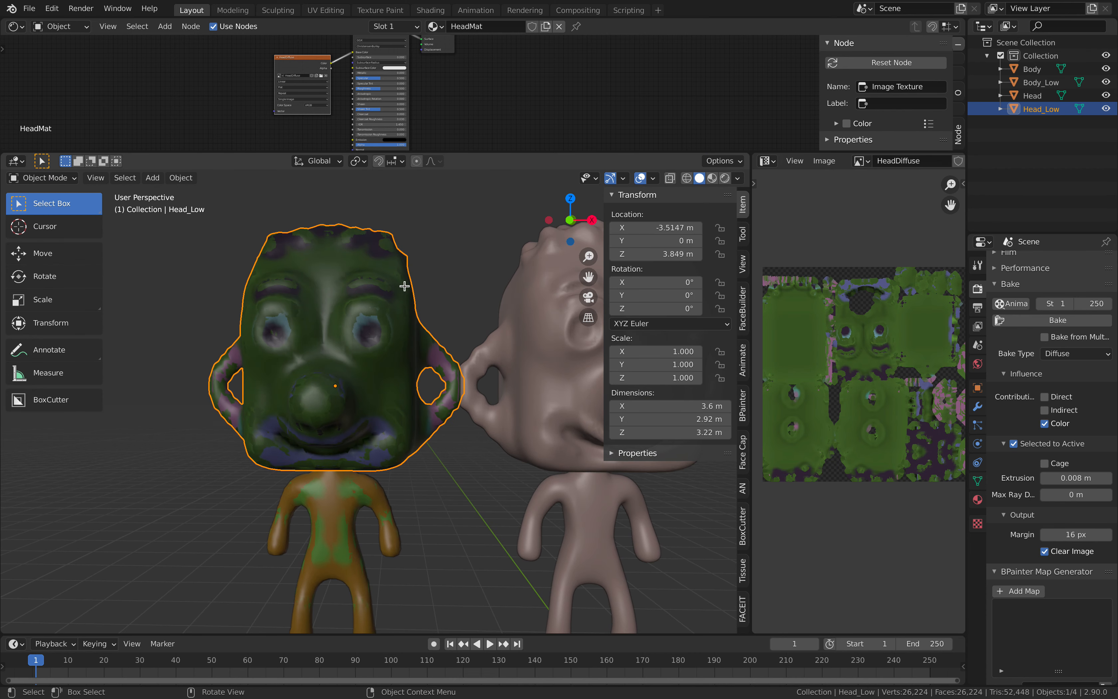
{"action": "key", "text": "Tab"}
{"action": "key", "text": "a"}
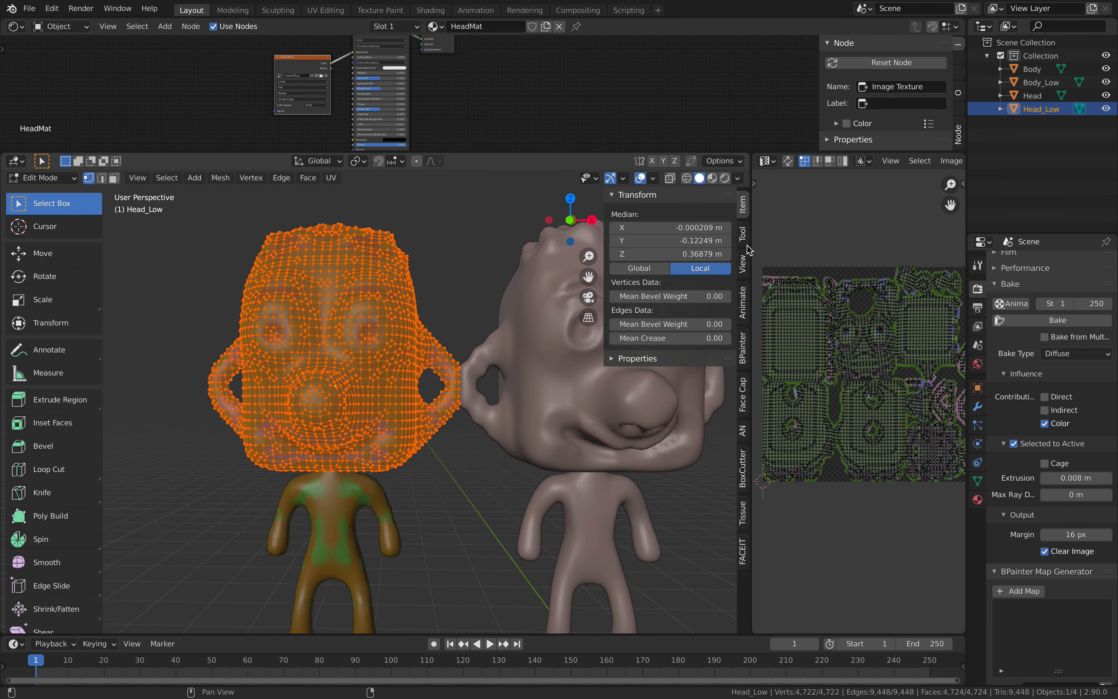
Step: Widen the UV Editor and examine how the head's UV islands line up with the baked HeadDiffuse texture
{"action": "left_click_drag", "start_coordinate": [751, 250], "coordinate": [661, 277]}
{"action": "scroll", "coordinate": [774, 314], "scroll_direction": "up", "scroll_amount": 3}
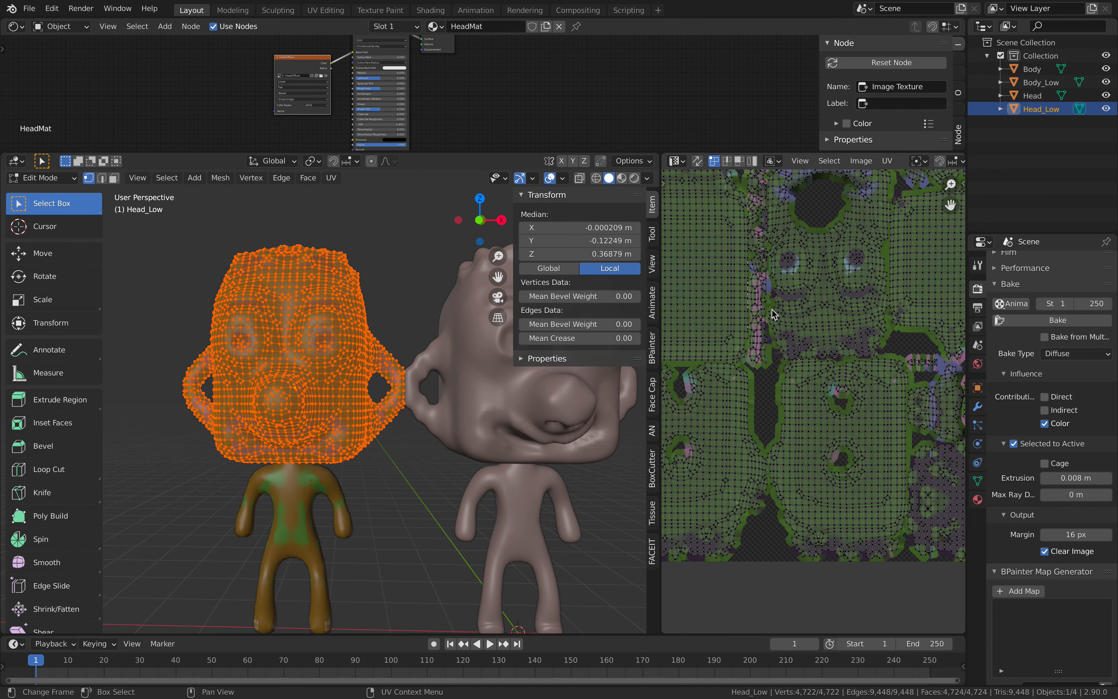
{"action": "scroll", "coordinate": [774, 311], "scroll_direction": "down", "scroll_amount": 1}
{"action": "middle_click_drag", "start_coordinate": [776, 317], "coordinate": [777, 342]}
{"action": "left_click_drag", "start_coordinate": [966, 210], "coordinate": [981, 214]}
{"action": "middle_click_drag", "start_coordinate": [836, 306], "coordinate": [861, 282]}
{"action": "scroll", "coordinate": [834, 292], "scroll_direction": "up", "scroll_amount": 1}
{"action": "scroll", "coordinate": [836, 296], "scroll_direction": "down", "scroll_amount": 3}
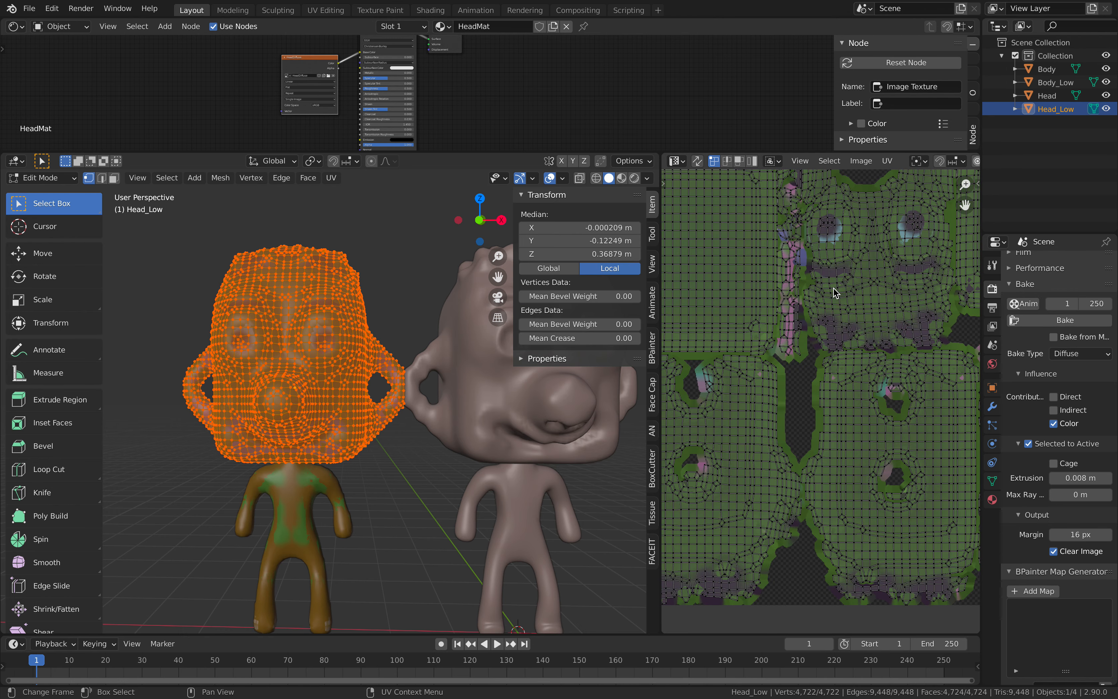
{"action": "scroll", "coordinate": [830, 306], "scroll_direction": "up", "scroll_amount": 2}
{"action": "scroll", "coordinate": [853, 303], "scroll_direction": "up", "scroll_amount": 1}
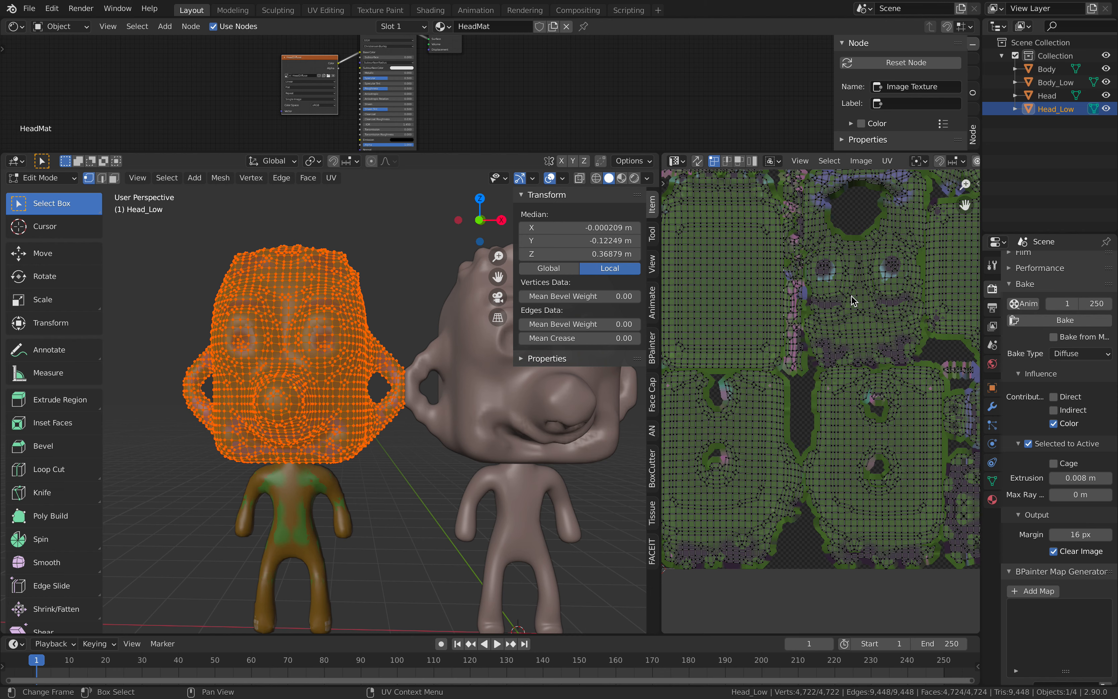
{"action": "middle_click_drag", "start_coordinate": [325, 315], "coordinate": [380, 327]}
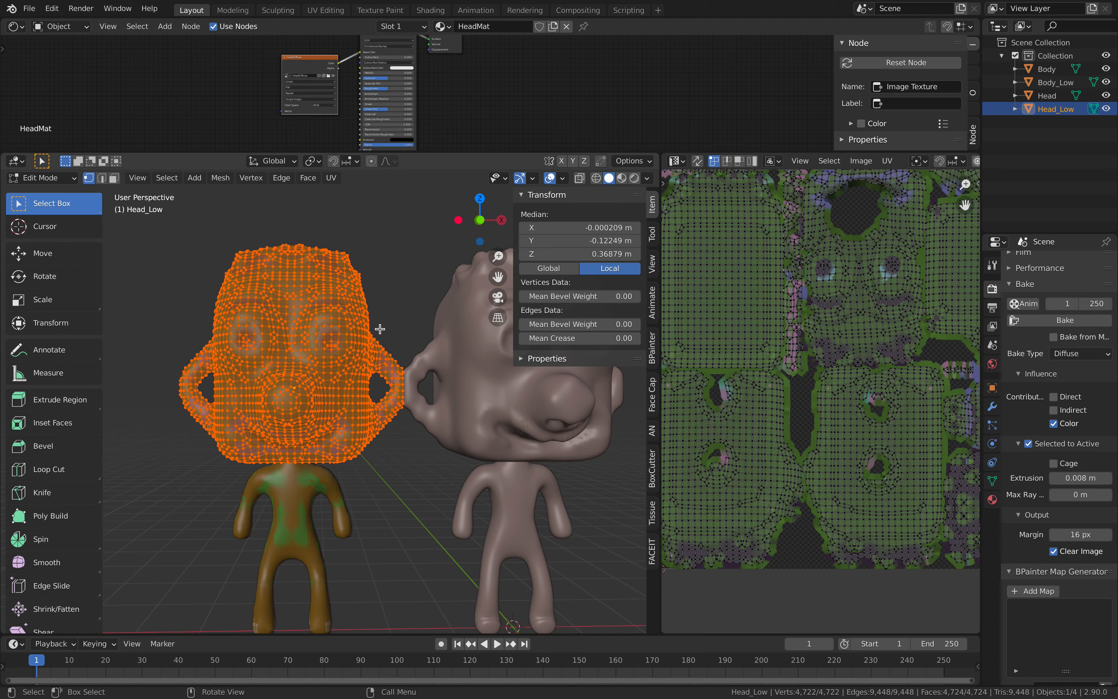
{"action": "scroll", "coordinate": [796, 372], "scroll_direction": "down", "scroll_amount": 3}
{"action": "scroll", "coordinate": [751, 279], "scroll_direction": "up", "scroll_amount": 2}
Step: Leave Edit Mode on Head_Low and switch it to Texture Paint mode
{"action": "key", "text": "Tab"}
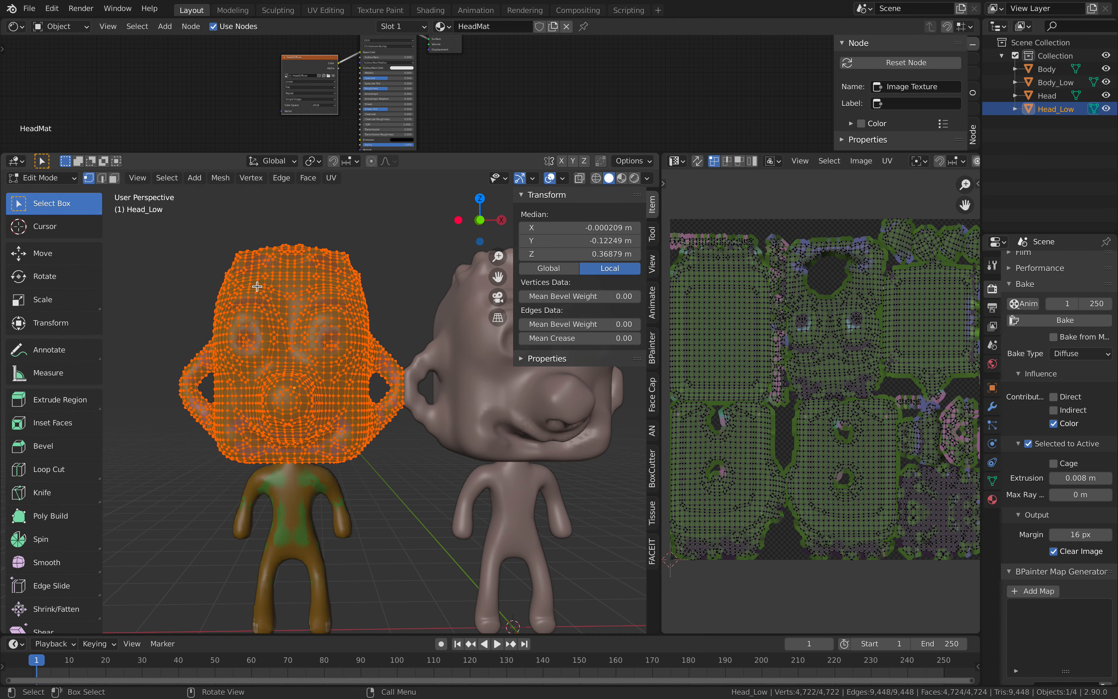
{"action": "left_click", "coordinate": [676, 161]}
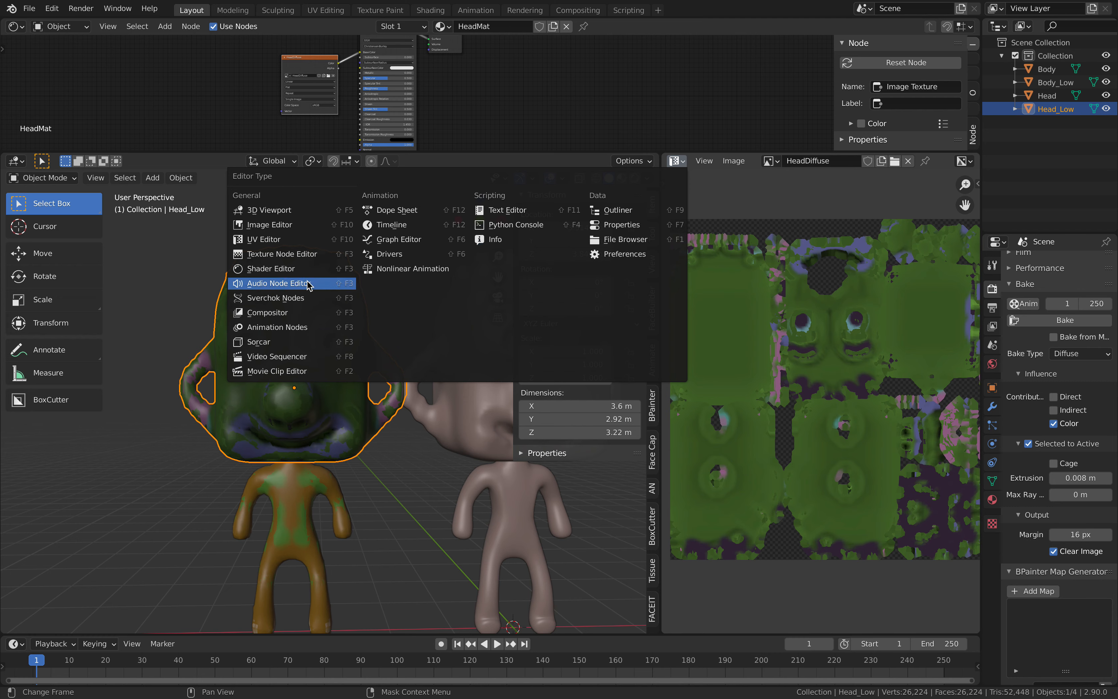
{"action": "left_click", "coordinate": [44, 178]}
{"action": "left_click", "coordinate": [70, 271]}
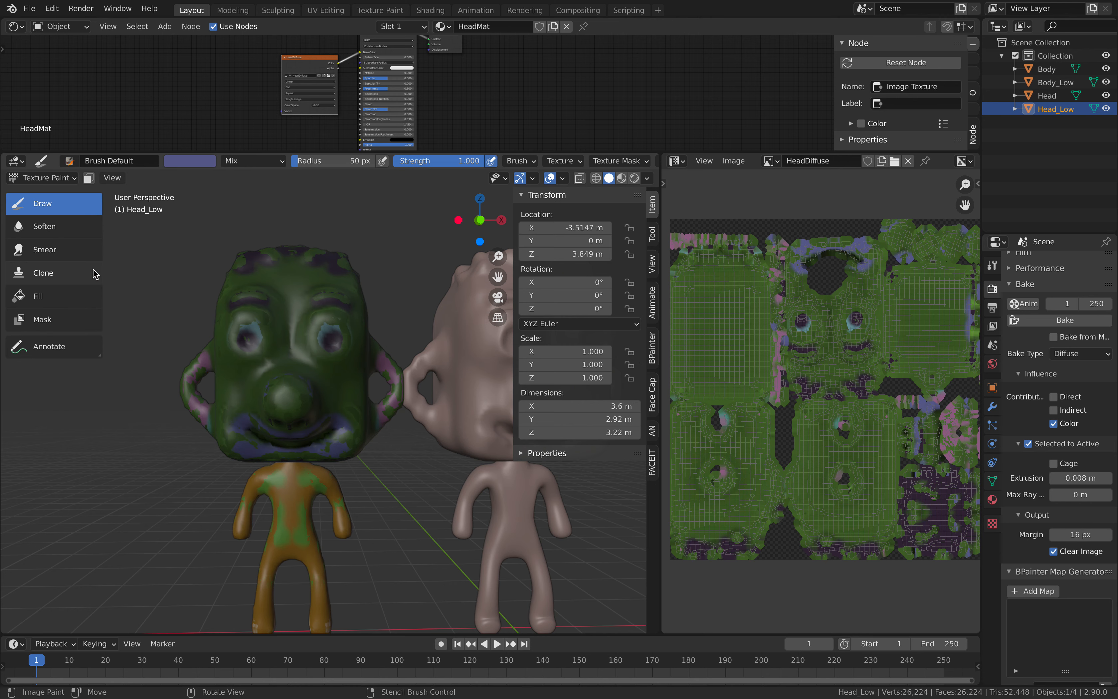
Step: Show the Draw brush's tool settings in the viewport sidebar, widen it, and collapse the sections below Texture Slots
{"action": "scroll", "coordinate": [652, 256], "scroll_direction": "down", "scroll_amount": 2}
{"action": "scroll", "coordinate": [653, 253], "scroll_direction": "up", "scroll_amount": 1}
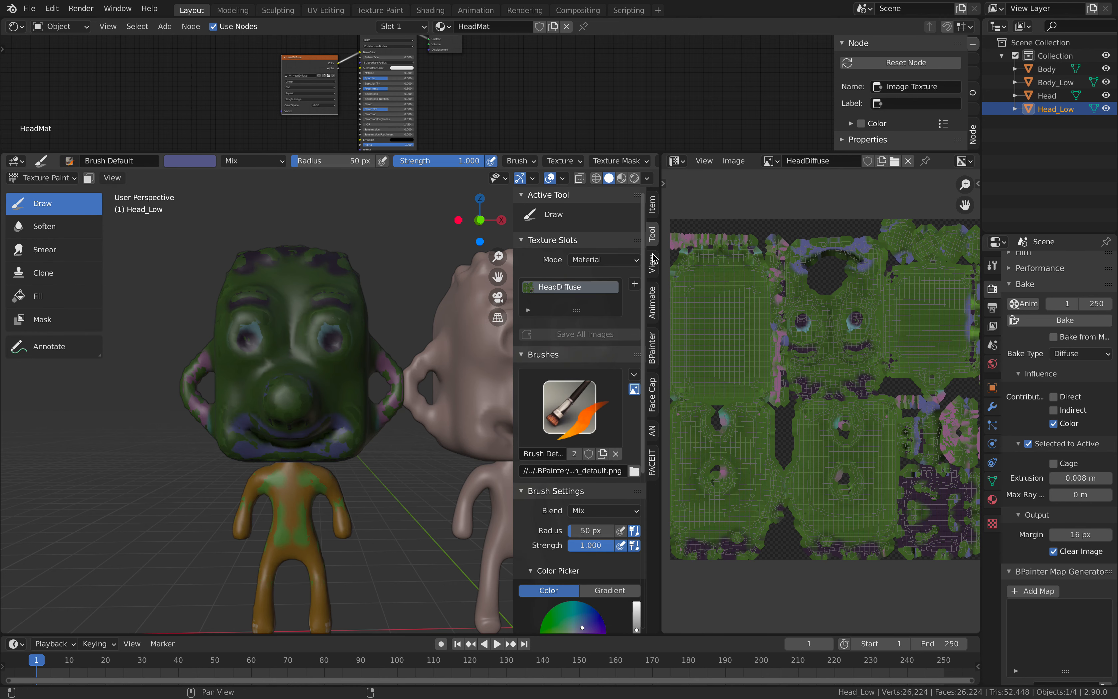
{"action": "left_click_drag", "start_coordinate": [511, 270], "coordinate": [496, 271]}
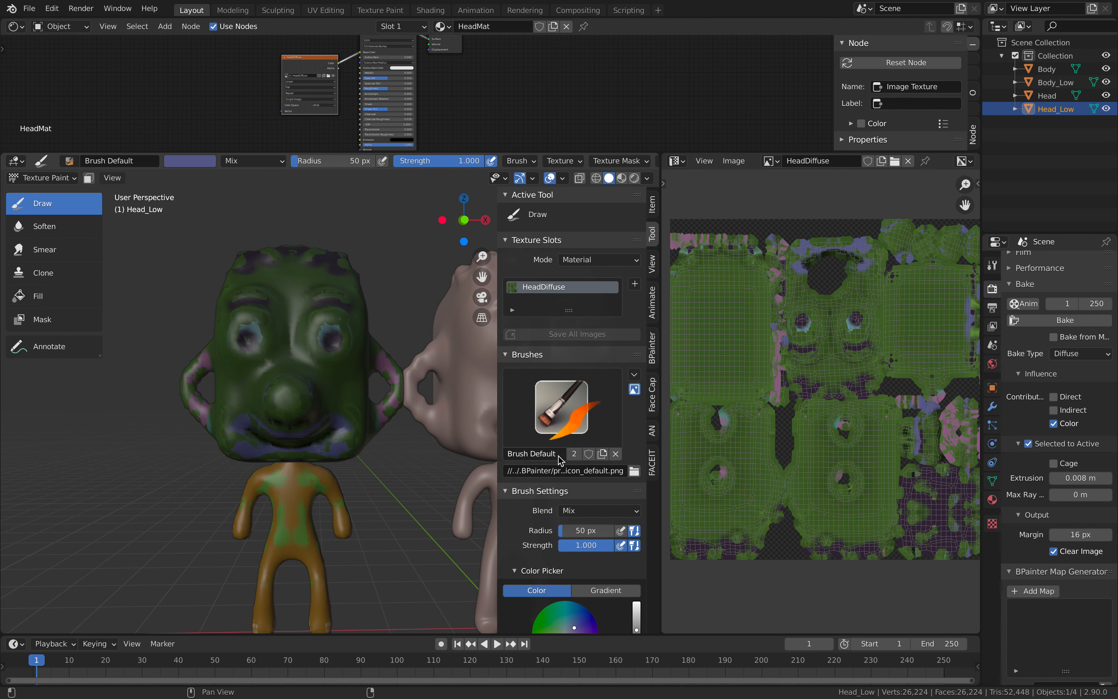
{"action": "scroll", "coordinate": [565, 518], "scroll_direction": "down", "scroll_amount": 1}
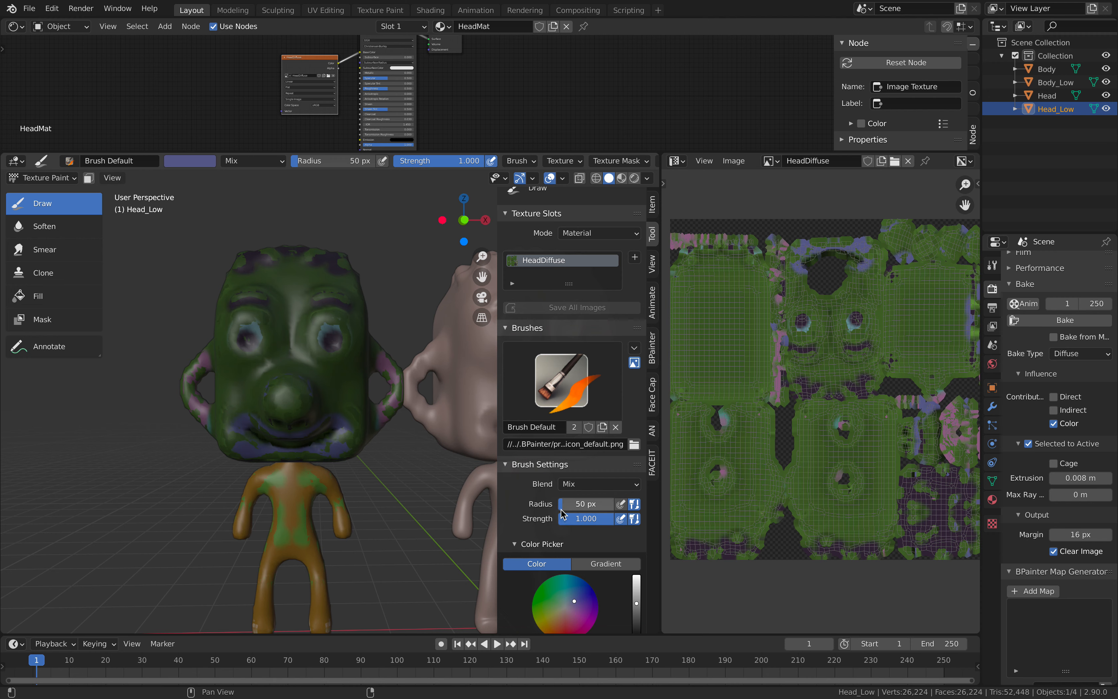
{"action": "left_click", "coordinate": [526, 329]}
{"action": "left_click", "coordinate": [543, 345]}
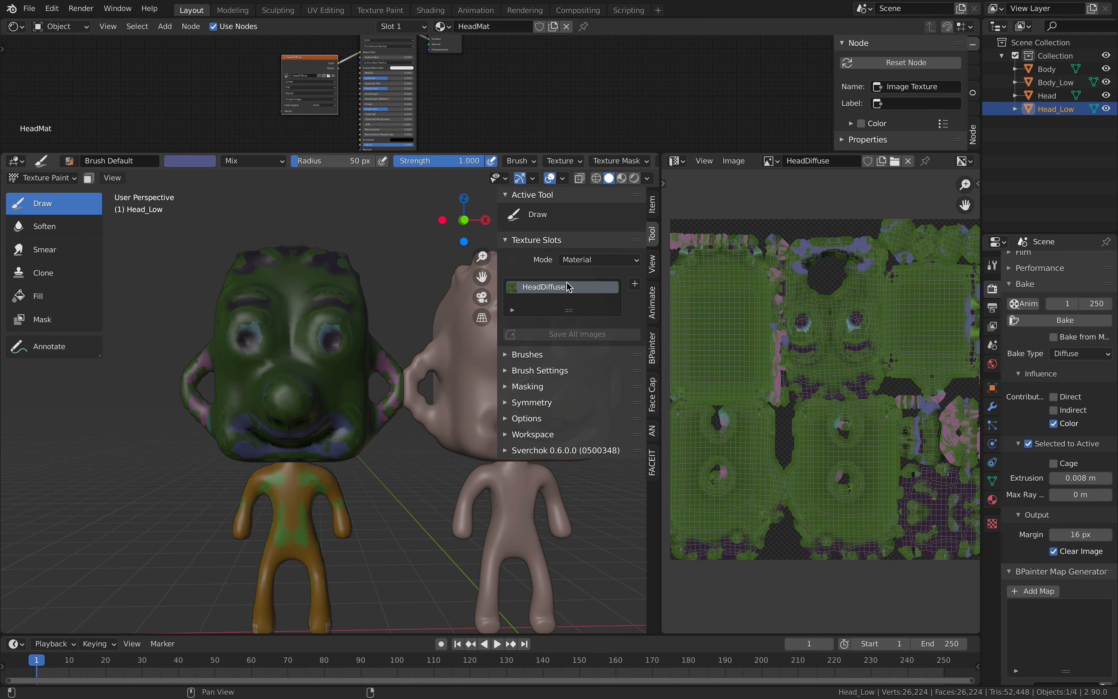
Step: Enlarge the 3D viewport around the head's face and enable X-axis mirroring for texture painting
{"action": "scroll", "coordinate": [334, 327], "scroll_direction": "up", "scroll_amount": 2}
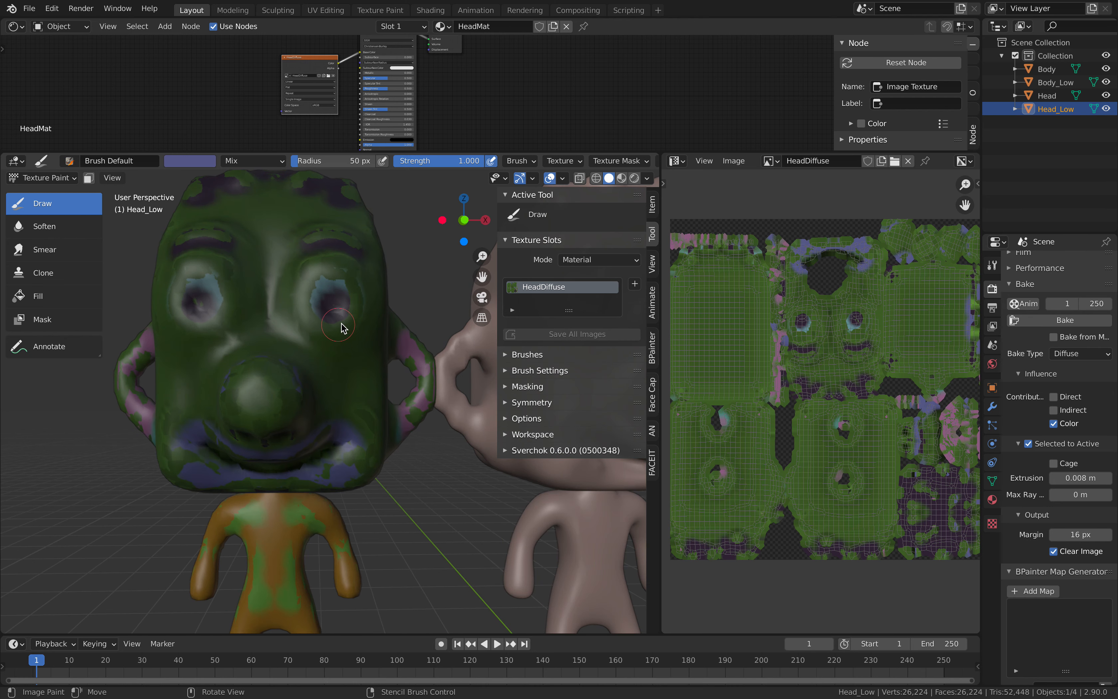
{"action": "middle_click_drag", "start_coordinate": [333, 299], "coordinate": [365, 314]}
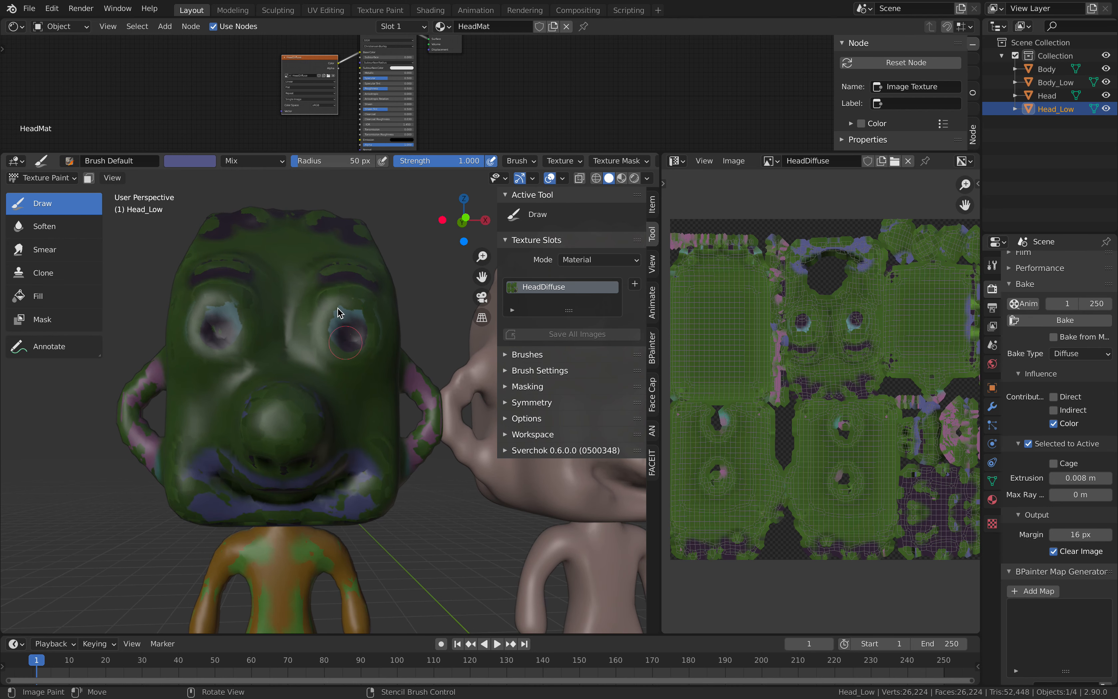
{"action": "scroll", "coordinate": [344, 323], "scroll_direction": "up", "scroll_amount": 2}
{"action": "mouse_move", "coordinate": [344, 324]}
{"action": "middle_mouse_down"}
{"action": "mouse_move", "coordinate": [342, 341]}
{"action": "mouse_move", "coordinate": [354, 332]}
{"action": "middle_mouse_up"}
{"action": "left_click_drag", "start_coordinate": [613, 147], "coordinate": [613, 133]}
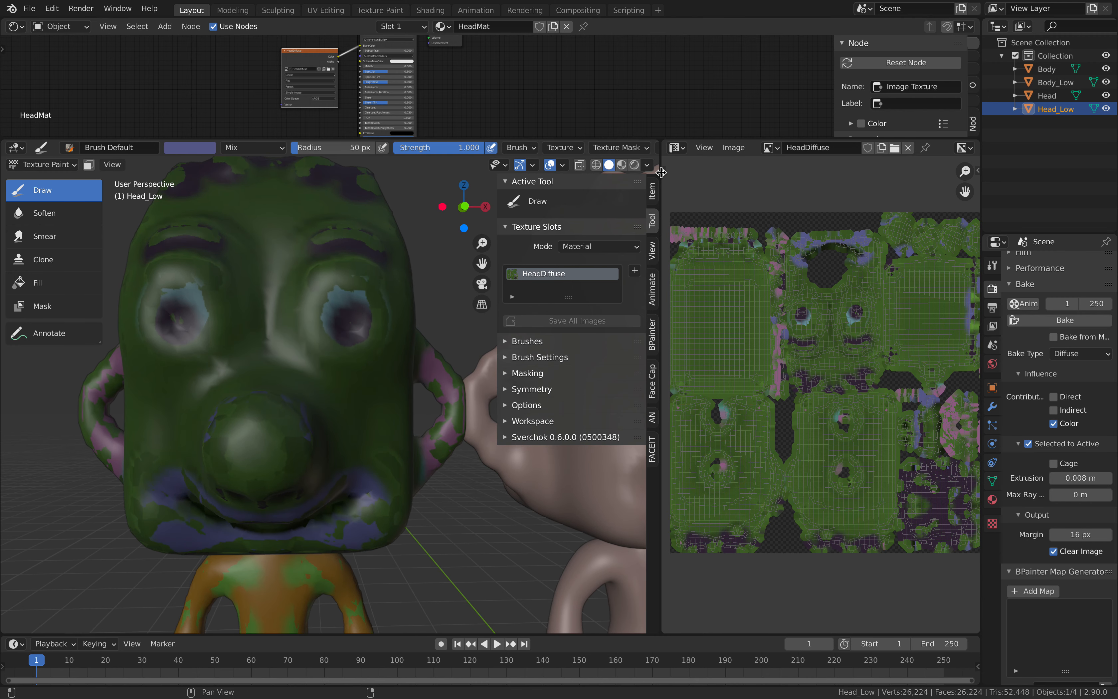
{"action": "left_click_drag", "start_coordinate": [660, 189], "coordinate": [807, 199]}
{"action": "scroll", "coordinate": [745, 152], "scroll_direction": "down", "scroll_amount": 5}
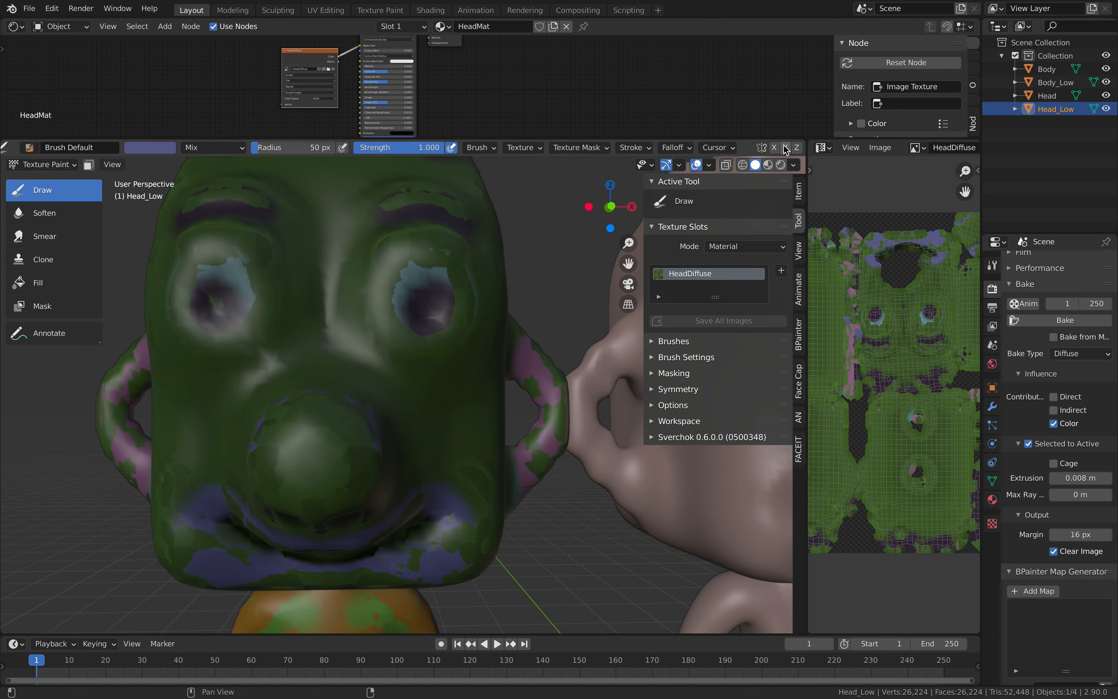
{"action": "left_click", "coordinate": [734, 147]}
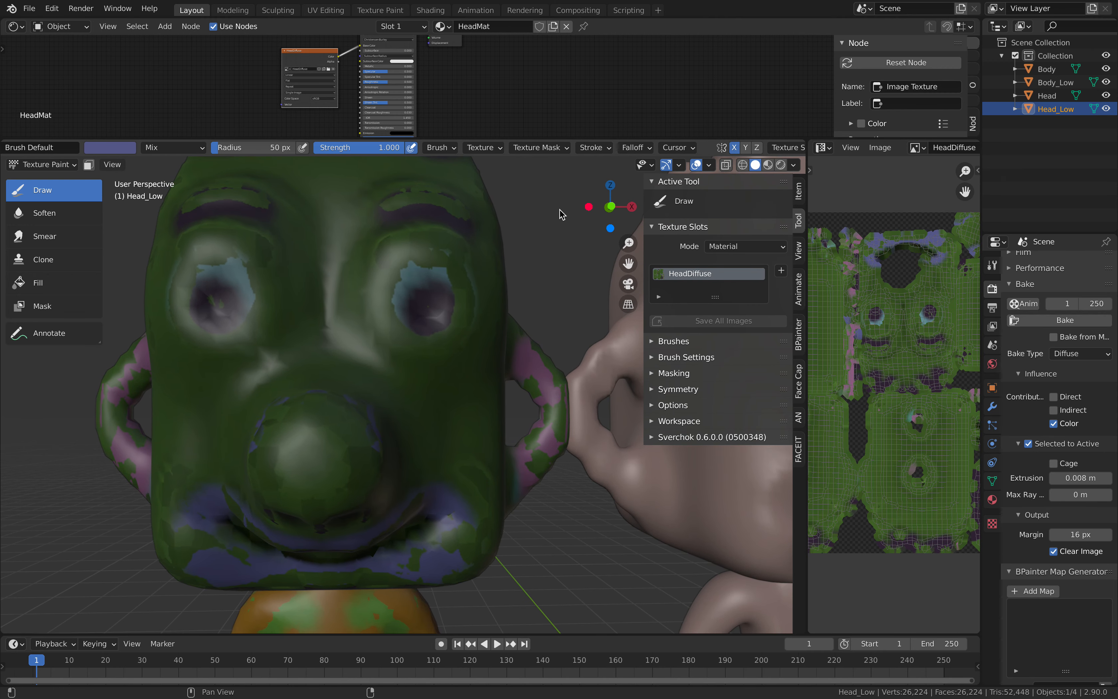
{"action": "scroll", "coordinate": [386, 317], "scroll_direction": "down", "scroll_amount": 1}
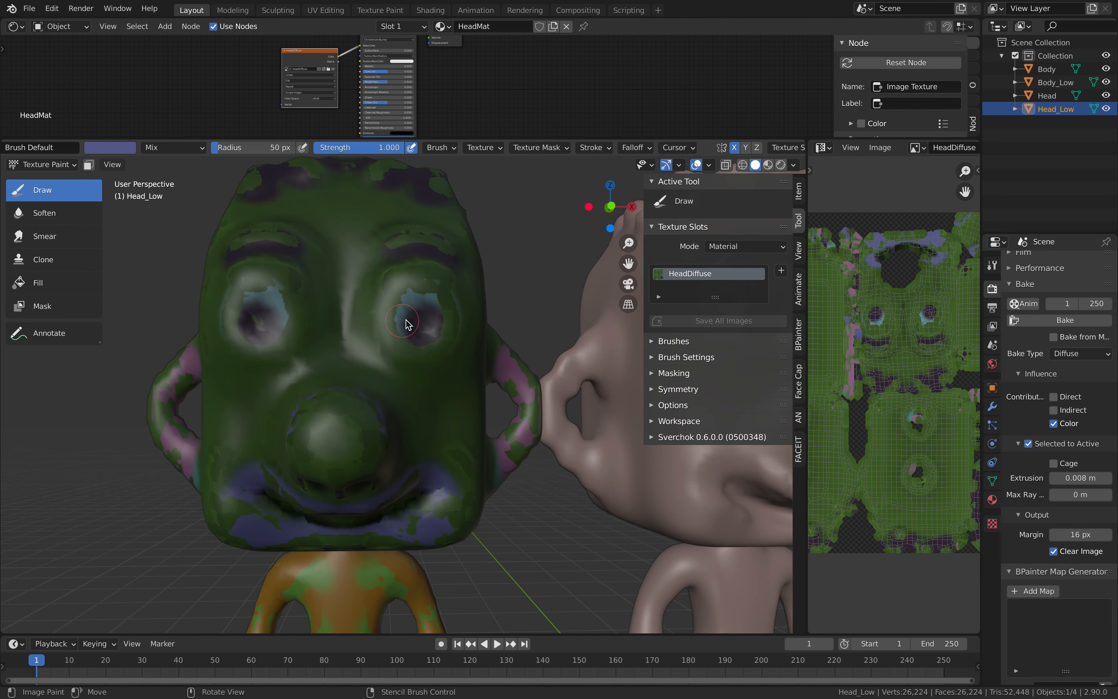
{"action": "middle_click_drag", "start_coordinate": [402, 323], "coordinate": [407, 301]}
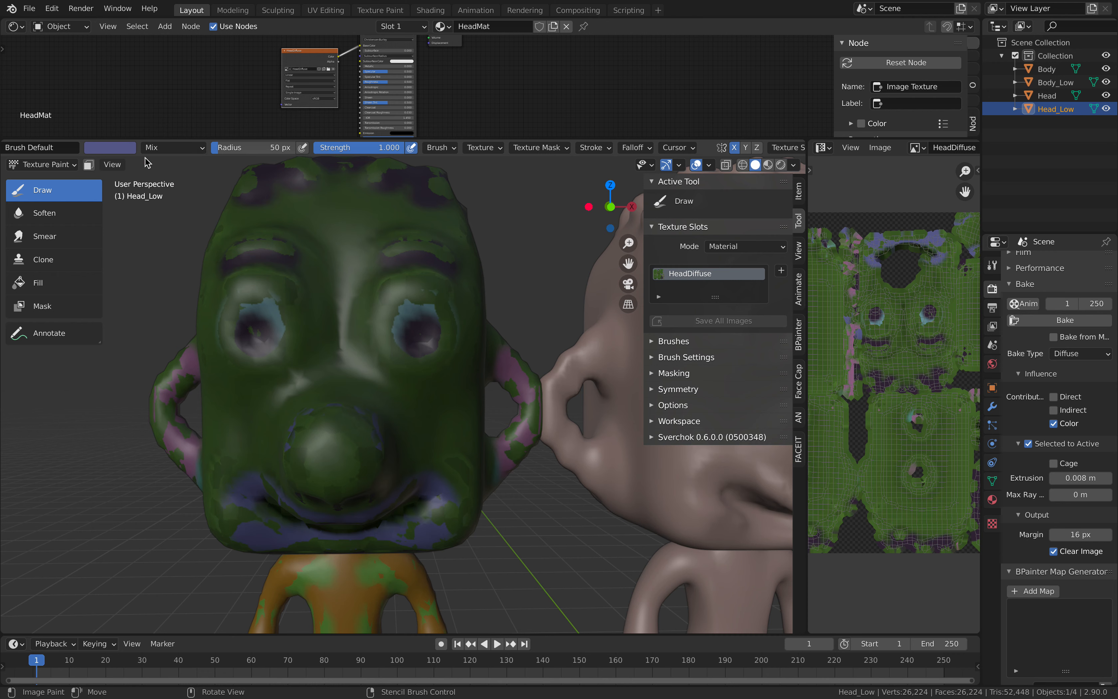
Step: Set the brush color to teal (H 0.513, S 0.575, V 0.760) and paint over both eyes of Head_Low
{"action": "left_click", "coordinate": [132, 151]}
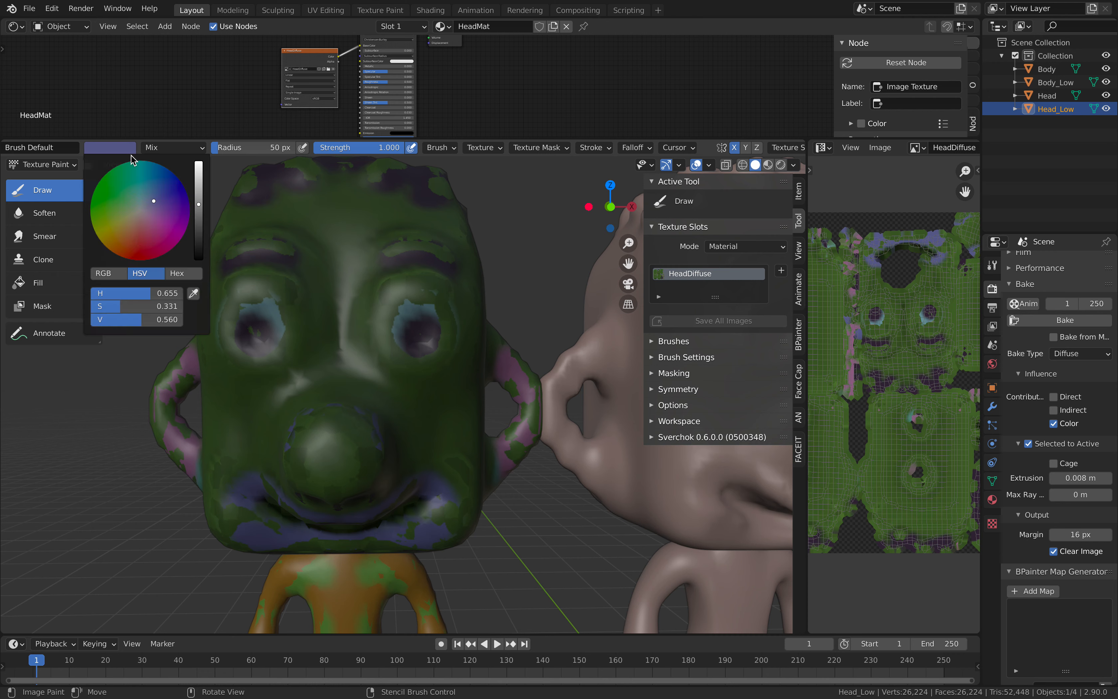
{"action": "left_click_drag", "start_coordinate": [152, 196], "coordinate": [144, 183]}
{"action": "left_click", "coordinate": [200, 184]}
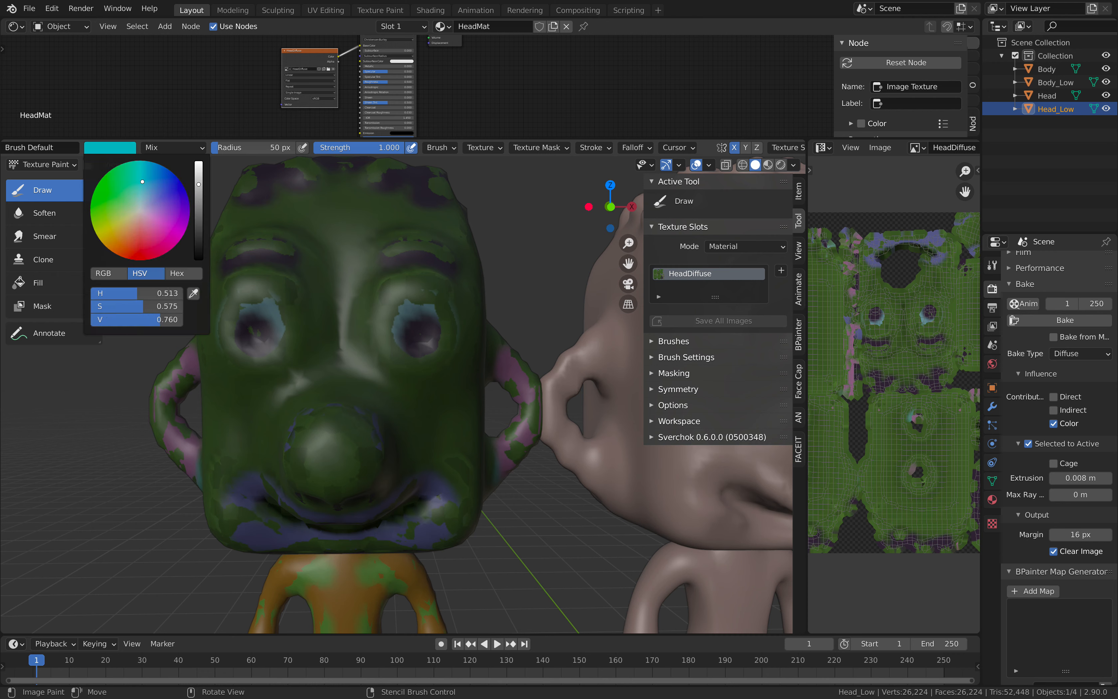
{"action": "mouse_move", "coordinate": [414, 322]}
{"action": "left_mouse_down"}
{"action": "mouse_move", "coordinate": [426, 323]}
{"action": "mouse_move", "coordinate": [406, 317]}
{"action": "mouse_move", "coordinate": [393, 329]}
{"action": "mouse_move", "coordinate": [408, 343]}
{"action": "mouse_move", "coordinate": [418, 335]}
{"action": "left_mouse_up"}
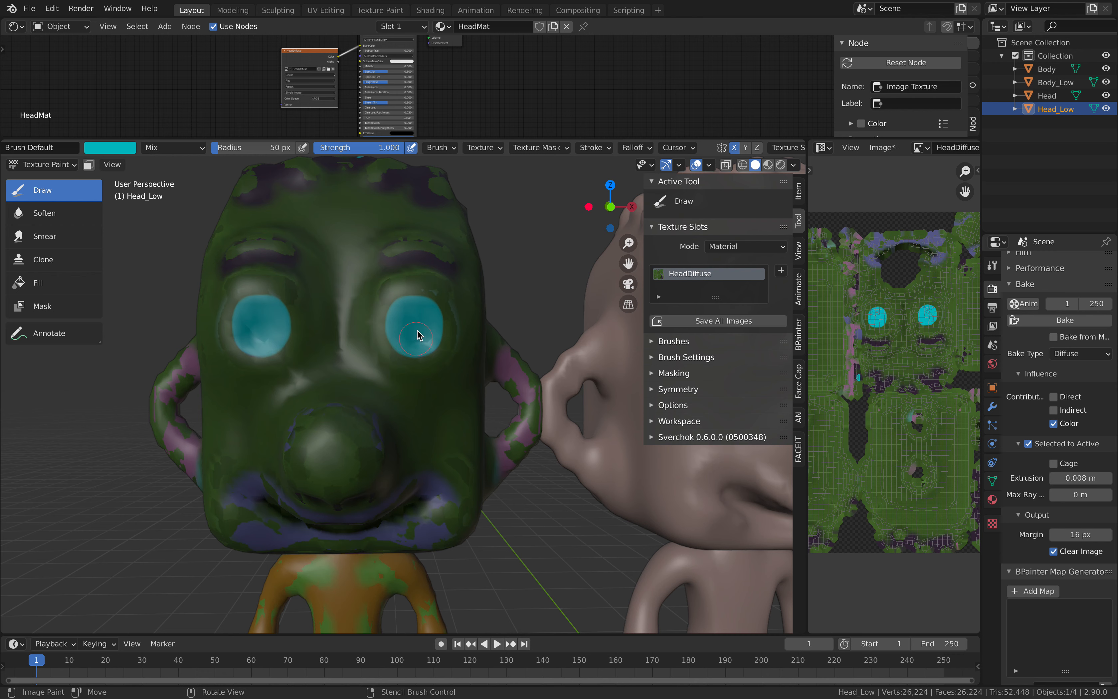
Step: Set the brush color to purple (H 0.734, S 0.677, V 0.540) and paint the inner area of both eyes
{"action": "left_click", "coordinate": [110, 147]}
{"action": "left_click", "coordinate": [164, 196]}
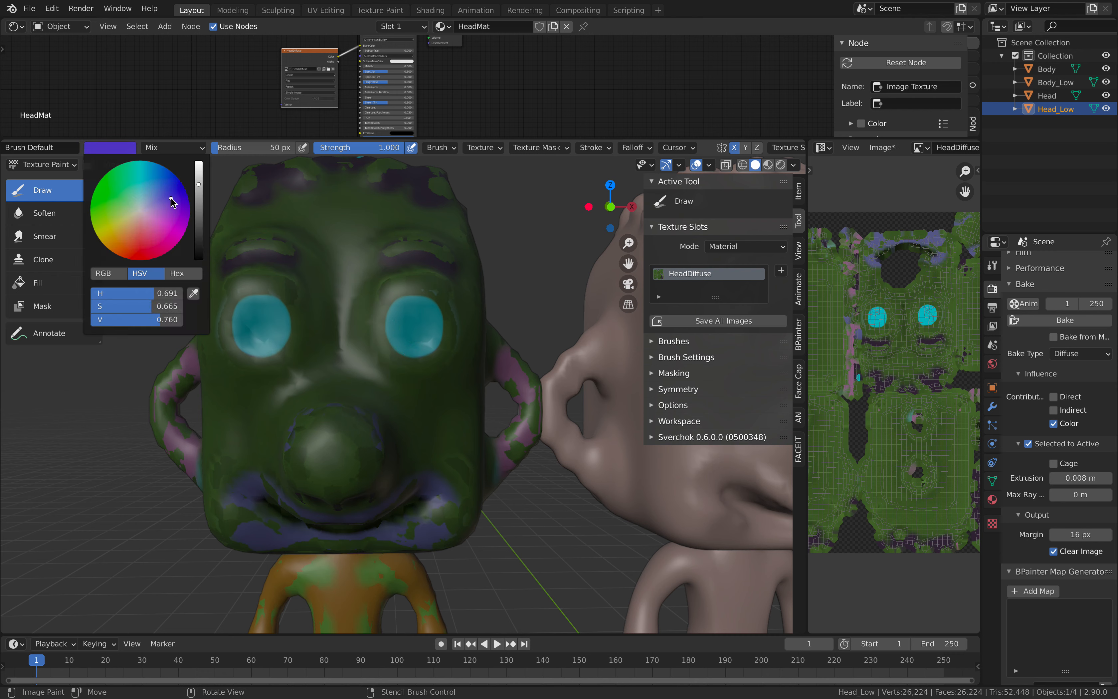
{"action": "left_click", "coordinate": [199, 210]}
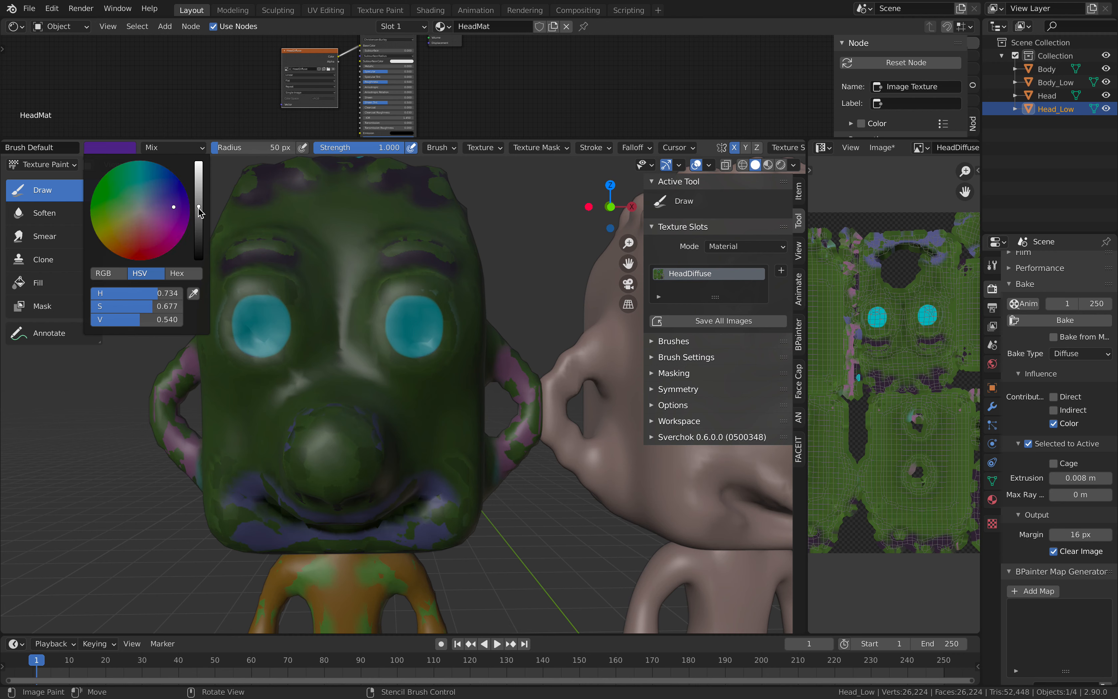
{"action": "mouse_move", "coordinate": [411, 323]}
{"action": "left_mouse_down"}
{"action": "mouse_move", "coordinate": [413, 336]}
{"action": "mouse_move", "coordinate": [418, 314]}
{"action": "mouse_move", "coordinate": [402, 307]}
{"action": "left_mouse_up"}
Step: Darken the purple brush color to V 0.073 and paint a dark pupil in each of the two eyes
{"action": "left_click", "coordinate": [128, 149]}
{"action": "left_click_drag", "start_coordinate": [199, 238], "coordinate": [199, 259]}
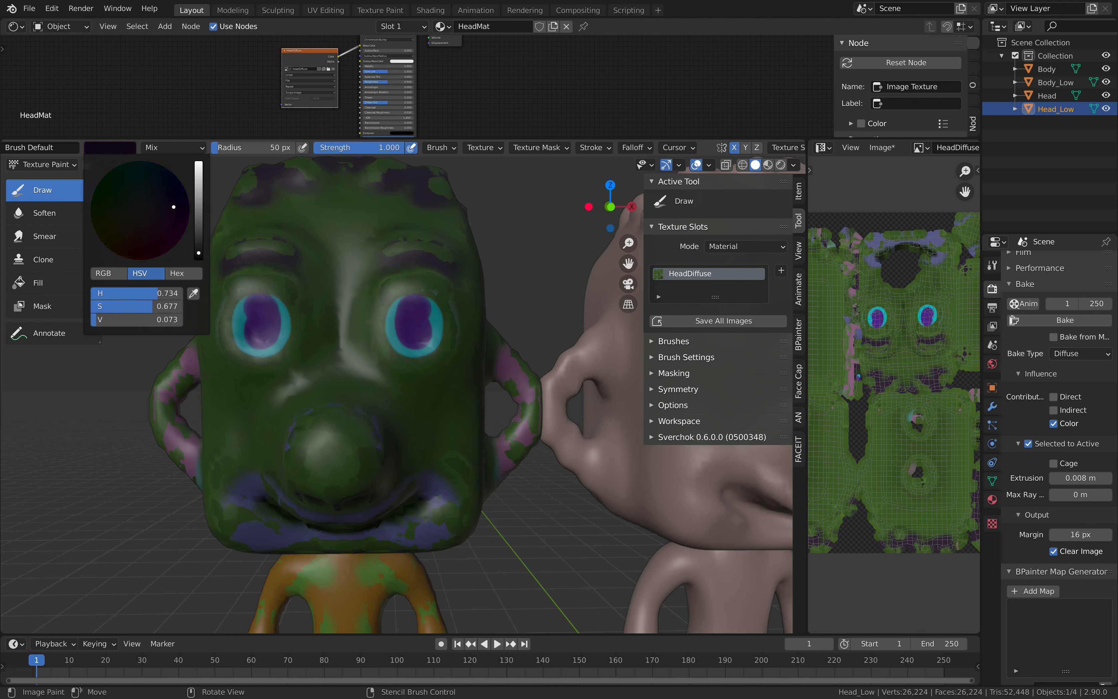
{"action": "left_click", "coordinate": [418, 317]}
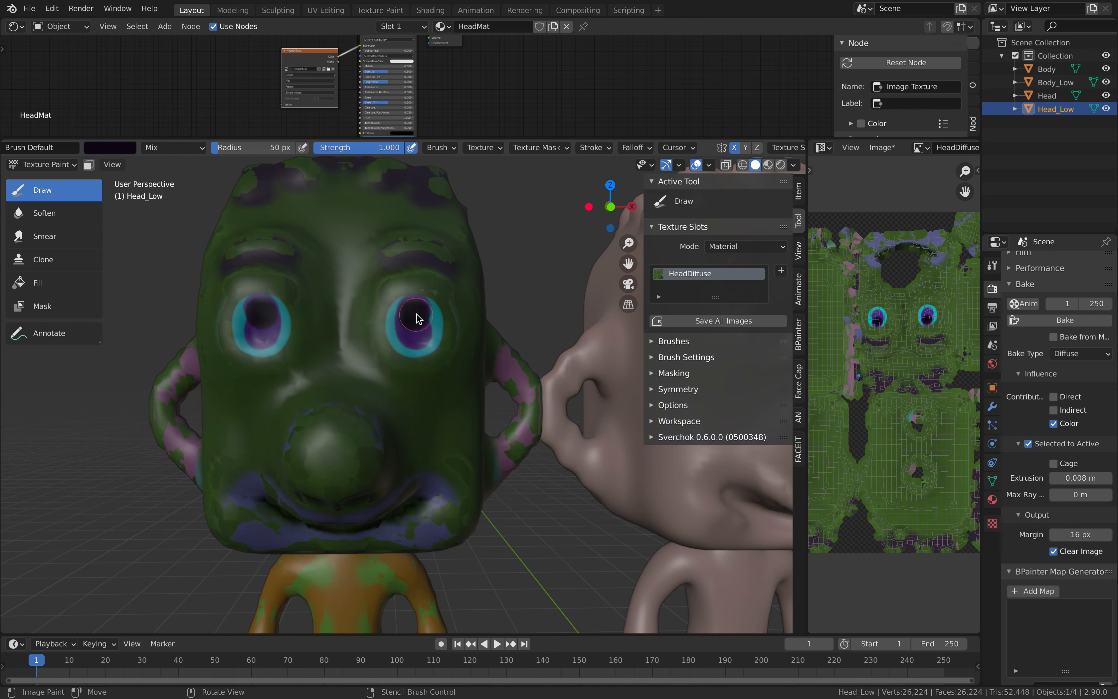
Step: Set the brush color to white, reduce the radius to 38 px, and paint a highlight on both pupils
{"action": "left_click", "coordinate": [130, 149]}
{"action": "left_click_drag", "start_coordinate": [203, 181], "coordinate": [196, 158]}
{"action": "left_click_drag", "start_coordinate": [173, 207], "coordinate": [140, 209]}
{"action": "left_click_drag", "start_coordinate": [240, 147], "coordinate": [226, 147]}
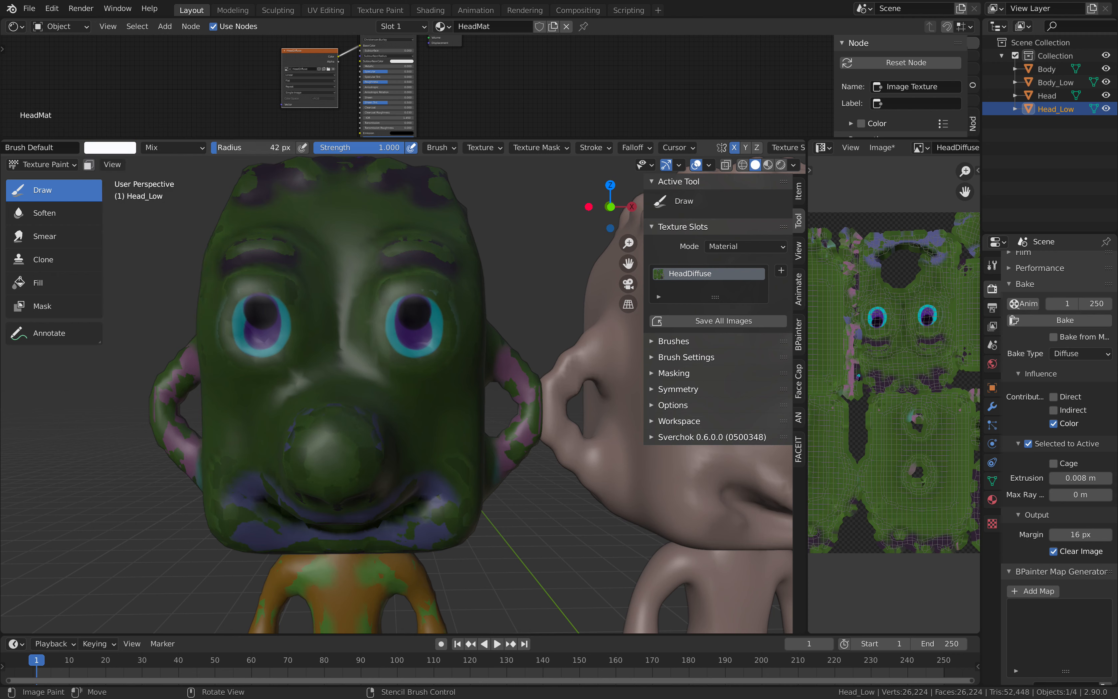
{"action": "left_click", "coordinate": [421, 305]}
{"action": "scroll", "coordinate": [373, 373], "scroll_direction": "down", "scroll_amount": 2}
{"action": "middle_click_drag", "start_coordinate": [374, 372], "coordinate": [391, 362]}
{"action": "scroll", "coordinate": [387, 362], "scroll_direction": "up", "scroll_amount": 2}
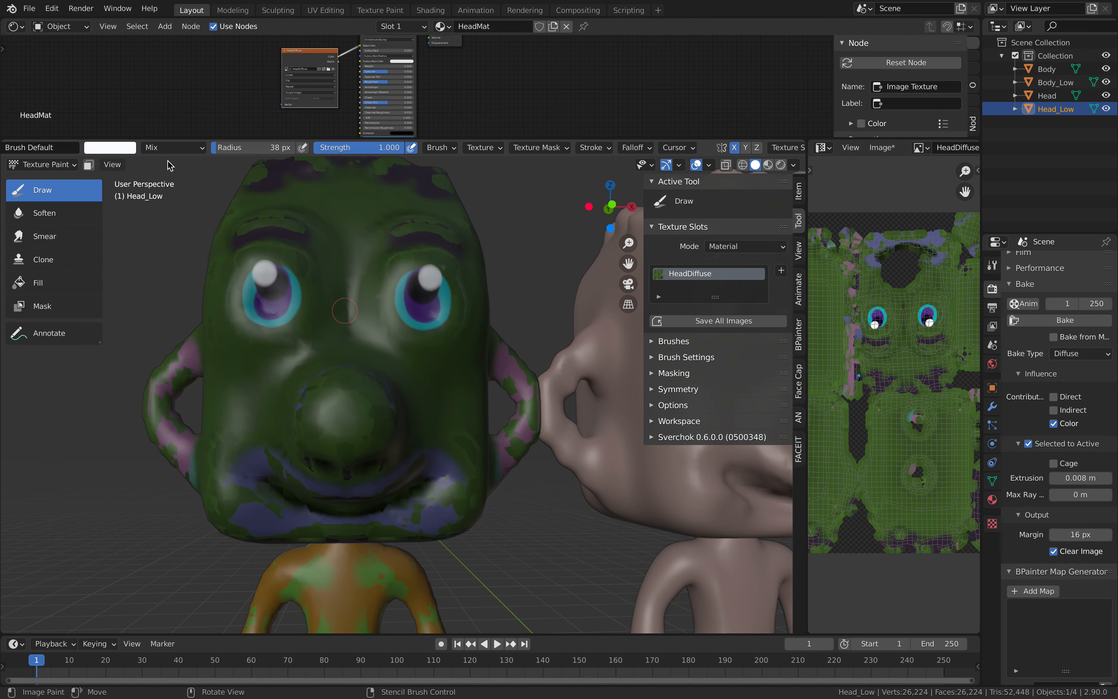
Step: Set the brush color to a dark blue-violet (H 0.700, S 0.862) and paint the lips all around the mouth
{"action": "left_click", "coordinate": [111, 148]}
{"action": "left_click_drag", "start_coordinate": [165, 198], "coordinate": [180, 194]}
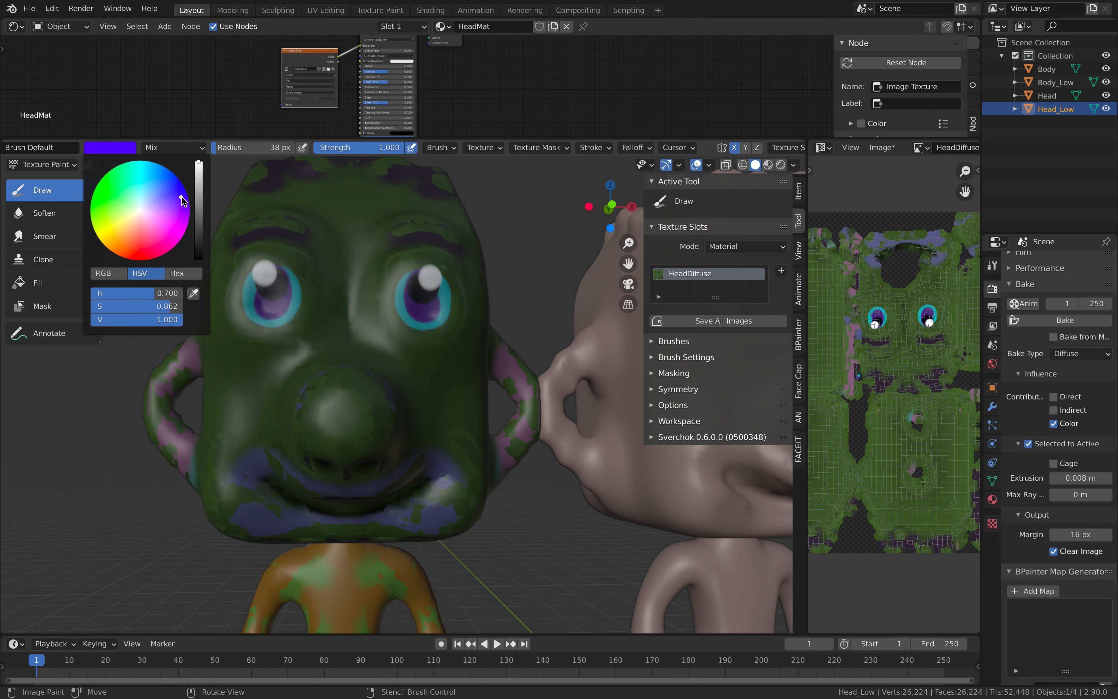
{"action": "left_click", "coordinate": [199, 206]}
{"action": "middle_click_drag", "start_coordinate": [365, 437], "coordinate": [354, 397], "text": "shift"}
{"action": "mouse_move", "coordinate": [349, 423]}
{"action": "left_mouse_down"}
{"action": "mouse_move", "coordinate": [399, 407]}
{"action": "mouse_move", "coordinate": [434, 411]}
{"action": "mouse_move", "coordinate": [441, 429]}
{"action": "mouse_move", "coordinate": [434, 447]}
{"action": "mouse_move", "coordinate": [318, 458]}
{"action": "left_mouse_up"}
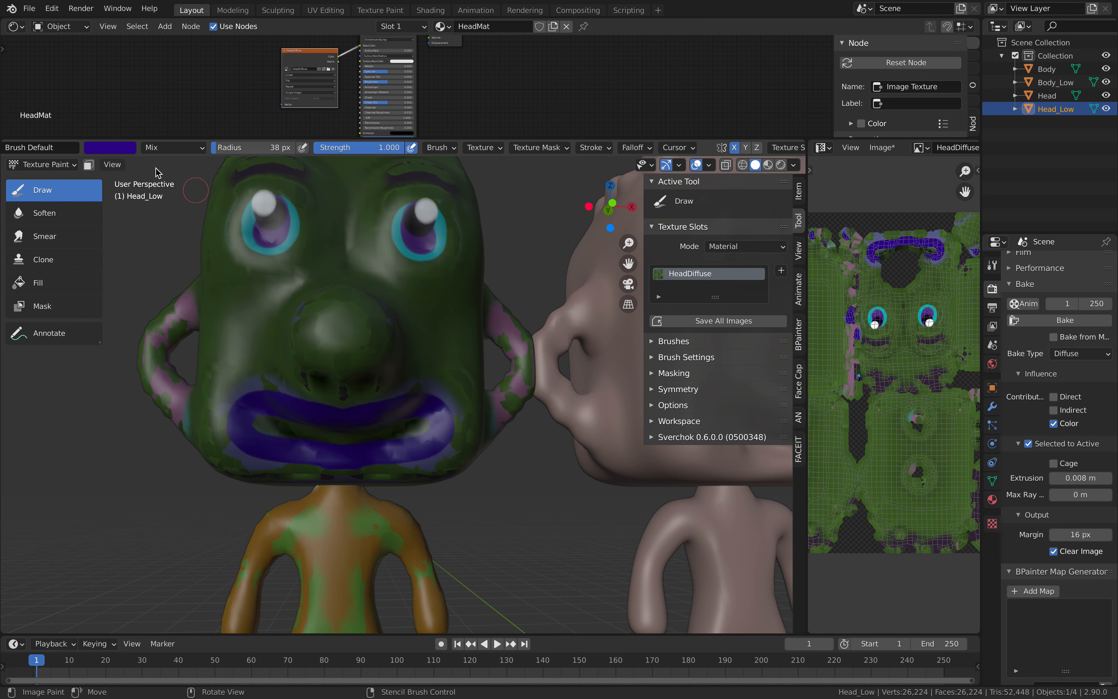
Step: Set the brush color to a muted pink and paint the inside of the mouth between the lips
{"action": "left_click", "coordinate": [123, 149]}
{"action": "left_click", "coordinate": [153, 228]}
{"action": "left_click_drag", "start_coordinate": [347, 440], "coordinate": [425, 425]}
{"action": "middle_click_drag", "start_coordinate": [424, 425], "coordinate": [358, 476]}
{"action": "scroll", "coordinate": [374, 379], "scroll_direction": "down", "scroll_amount": 1}
{"action": "scroll", "coordinate": [362, 250], "scroll_direction": "down", "scroll_amount": 1}
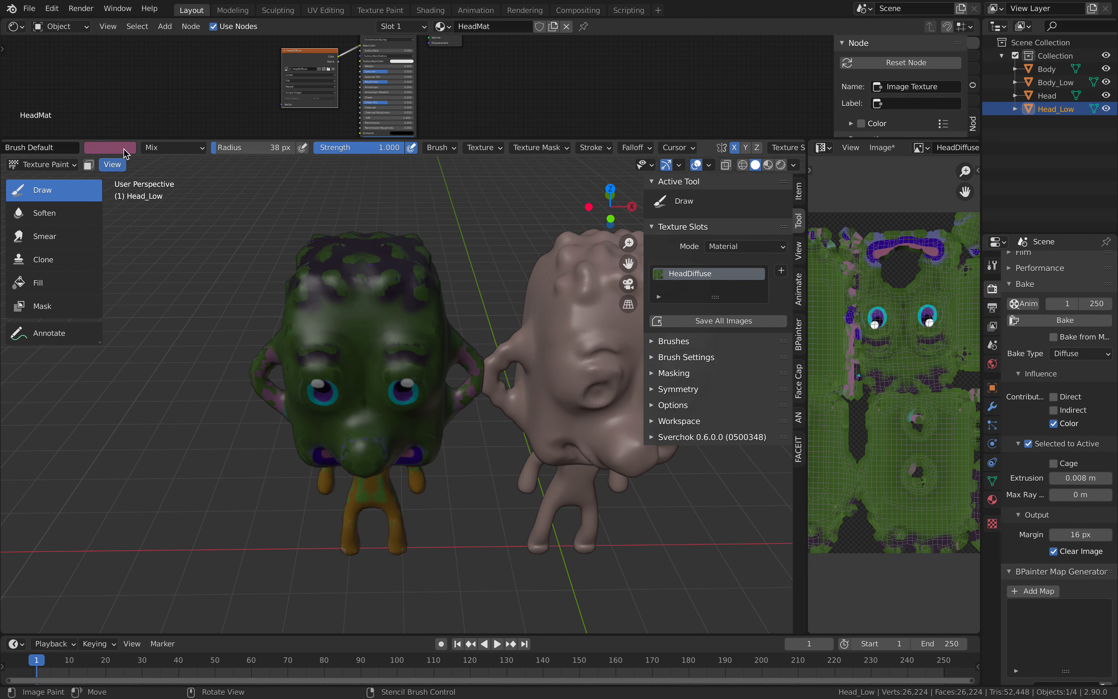
Step: Set the brush color to purple (H 0.813, S 0.484, V 0.453) and paint the two curls above the forehead
{"action": "left_click", "coordinate": [110, 147]}
{"action": "left_click", "coordinate": [155, 200]}
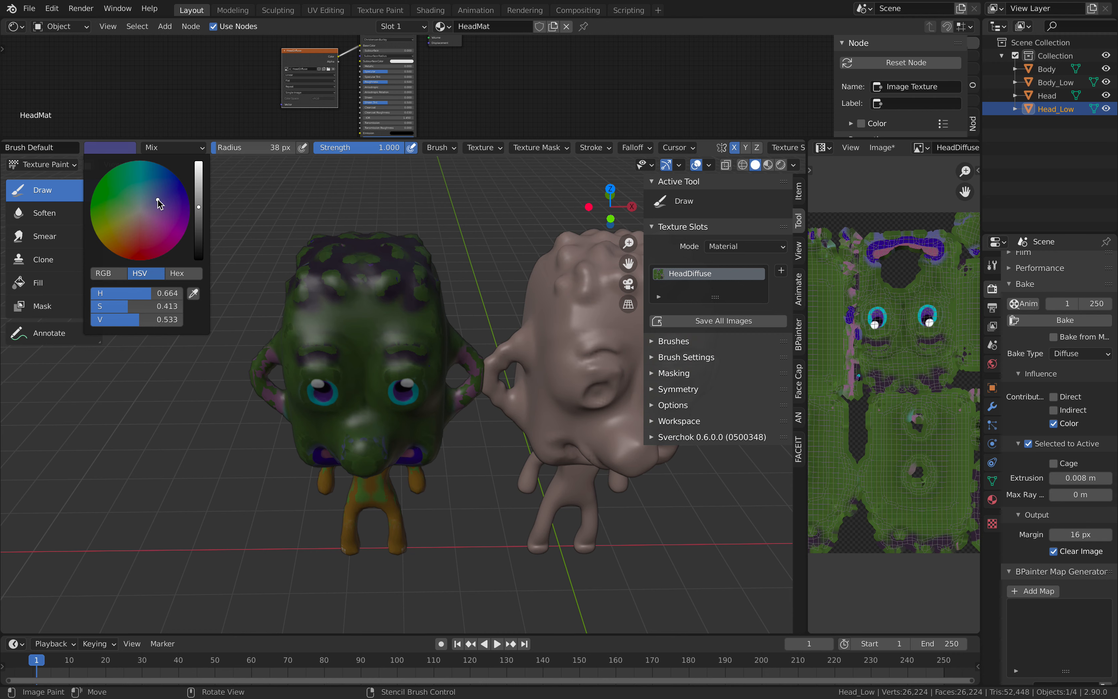
{"action": "left_click_drag", "start_coordinate": [199, 210], "coordinate": [199, 215]}
{"action": "left_click", "coordinate": [162, 220]}
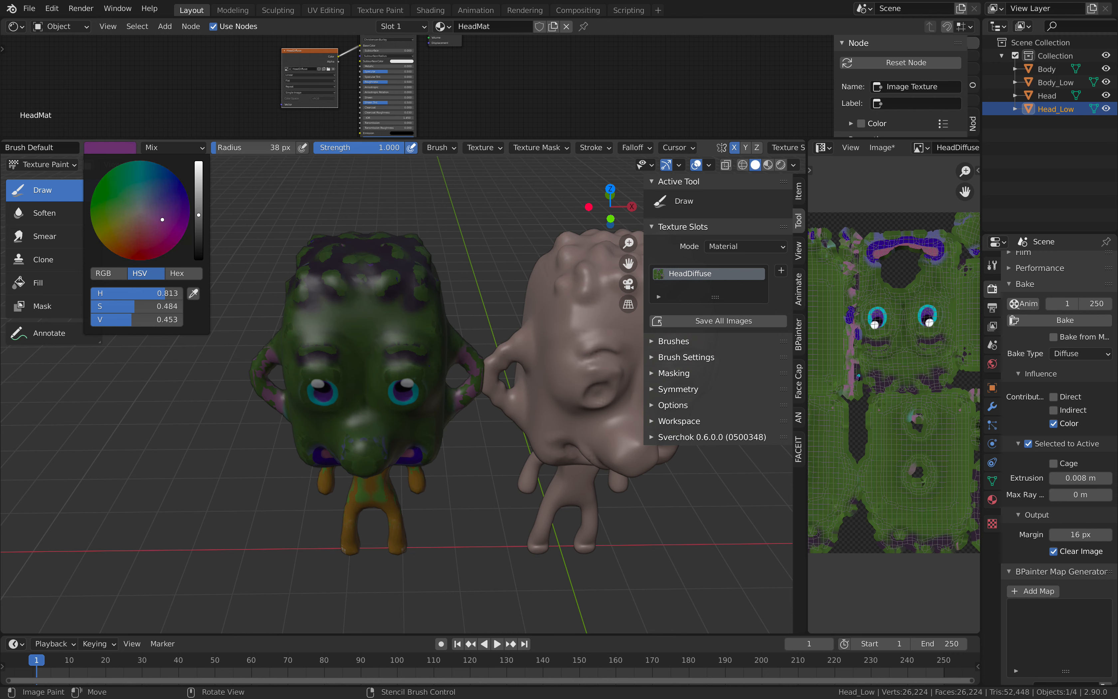
{"action": "left_click_drag", "start_coordinate": [384, 293], "coordinate": [394, 276]}
Step: Set the brush color to dark violet (H 0.701, S 0.748) and paint the hair over the front, top and sides of the head
{"action": "left_click", "coordinate": [126, 152]}
{"action": "left_click", "coordinate": [175, 199]}
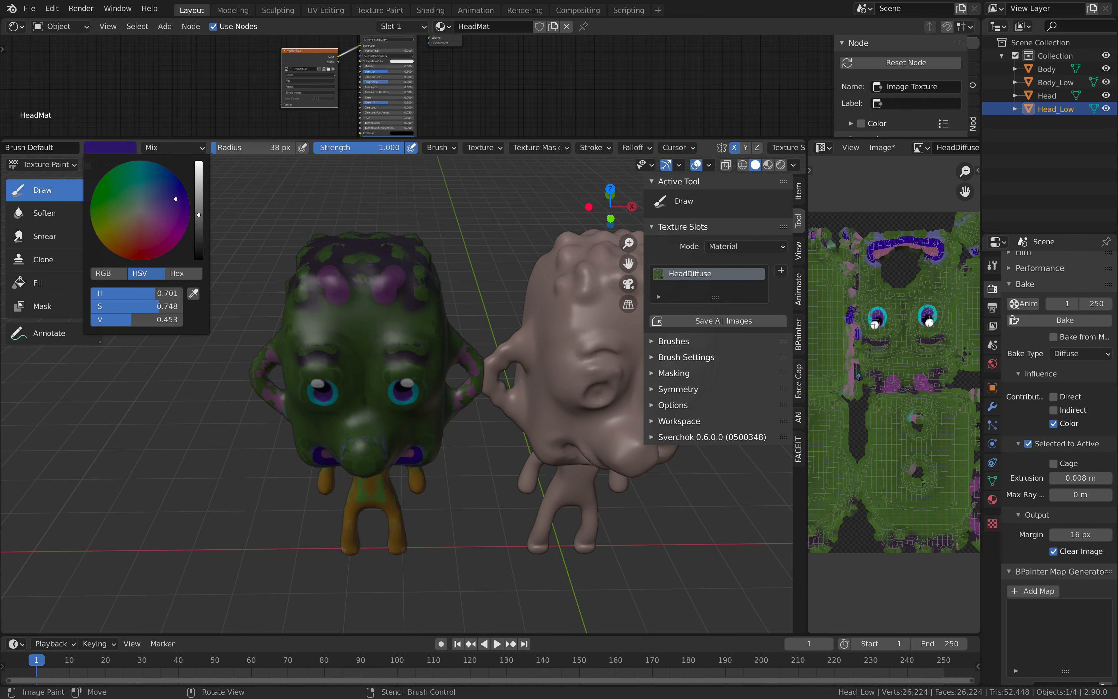
{"action": "middle_click_drag", "start_coordinate": [355, 295], "coordinate": [364, 318]}
{"action": "mouse_move", "coordinate": [365, 319]}
{"action": "left_mouse_down"}
{"action": "mouse_move", "coordinate": [381, 310]}
{"action": "mouse_move", "coordinate": [419, 327]}
{"action": "mouse_move", "coordinate": [411, 303]}
{"action": "left_mouse_up"}
{"action": "mouse_move", "coordinate": [412, 301]}
{"action": "middle_mouse_down"}
{"action": "mouse_move", "coordinate": [396, 315]}
{"action": "mouse_move", "coordinate": [404, 303]}
{"action": "middle_mouse_up"}
{"action": "mouse_move", "coordinate": [404, 302]}
{"action": "left_mouse_down"}
{"action": "mouse_move", "coordinate": [412, 320]}
{"action": "mouse_move", "coordinate": [388, 323]}
{"action": "mouse_move", "coordinate": [383, 300]}
{"action": "mouse_move", "coordinate": [397, 281]}
{"action": "mouse_move", "coordinate": [419, 294]}
{"action": "left_mouse_up"}
{"action": "middle_click_drag", "start_coordinate": [419, 294], "coordinate": [430, 300]}
{"action": "mouse_move", "coordinate": [415, 286]}
{"action": "left_mouse_down"}
{"action": "mouse_move", "coordinate": [346, 303]}
{"action": "mouse_move", "coordinate": [380, 310]}
{"action": "left_mouse_up"}
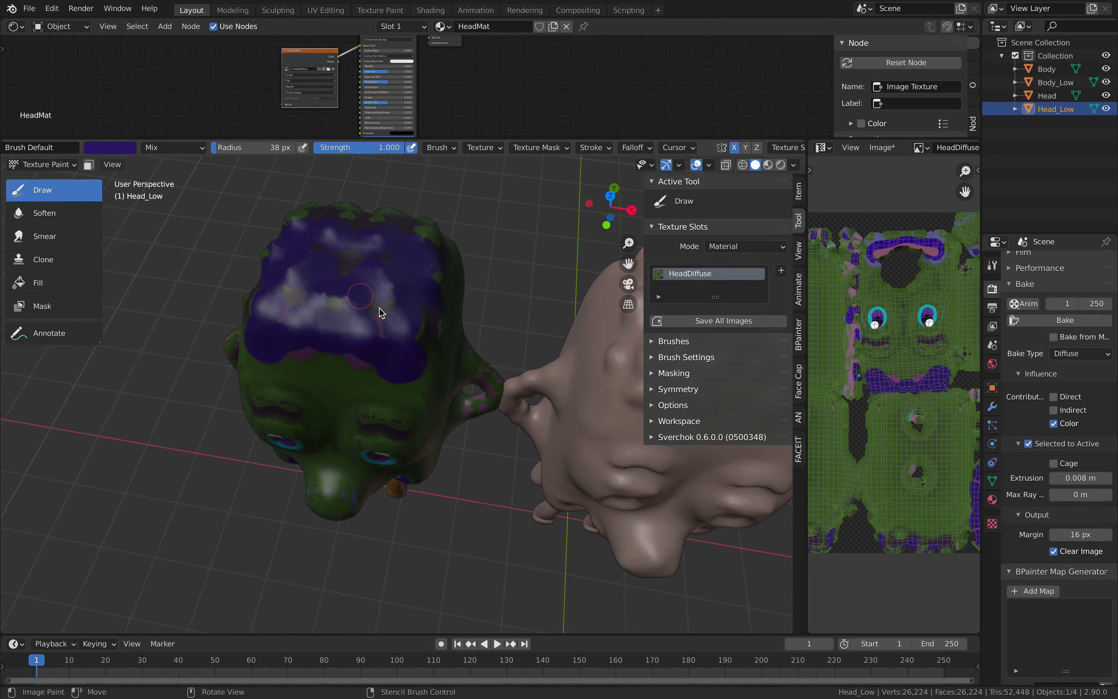
{"action": "mouse_move", "coordinate": [389, 299]}
{"action": "middle_mouse_down"}
{"action": "mouse_move", "coordinate": [337, 284]}
{"action": "mouse_move", "coordinate": [367, 304]}
{"action": "middle_mouse_up"}
{"action": "mouse_move", "coordinate": [366, 305]}
{"action": "left_mouse_down"}
{"action": "mouse_move", "coordinate": [434, 287]}
{"action": "mouse_move", "coordinate": [468, 254]}
{"action": "left_mouse_up"}
{"action": "middle_click_drag", "start_coordinate": [454, 266], "coordinate": [455, 270]}
{"action": "mouse_move", "coordinate": [446, 293]}
{"action": "left_mouse_down"}
{"action": "mouse_move", "coordinate": [462, 275]}
{"action": "mouse_move", "coordinate": [432, 215]}
{"action": "left_mouse_up"}
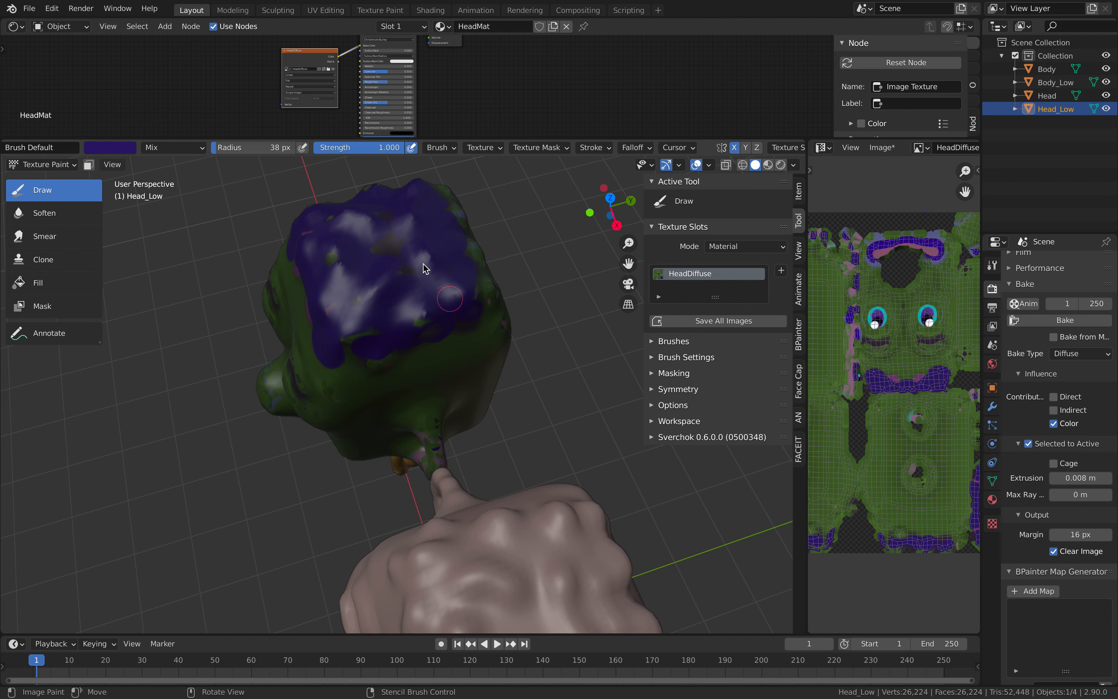
Step: Set the brush color to grayish blue (H 0.623, S 0.429, V 0.413) and paint over the top of the hair
{"action": "middle_click_drag", "start_coordinate": [404, 268], "coordinate": [251, 205]}
{"action": "left_click", "coordinate": [110, 147]}
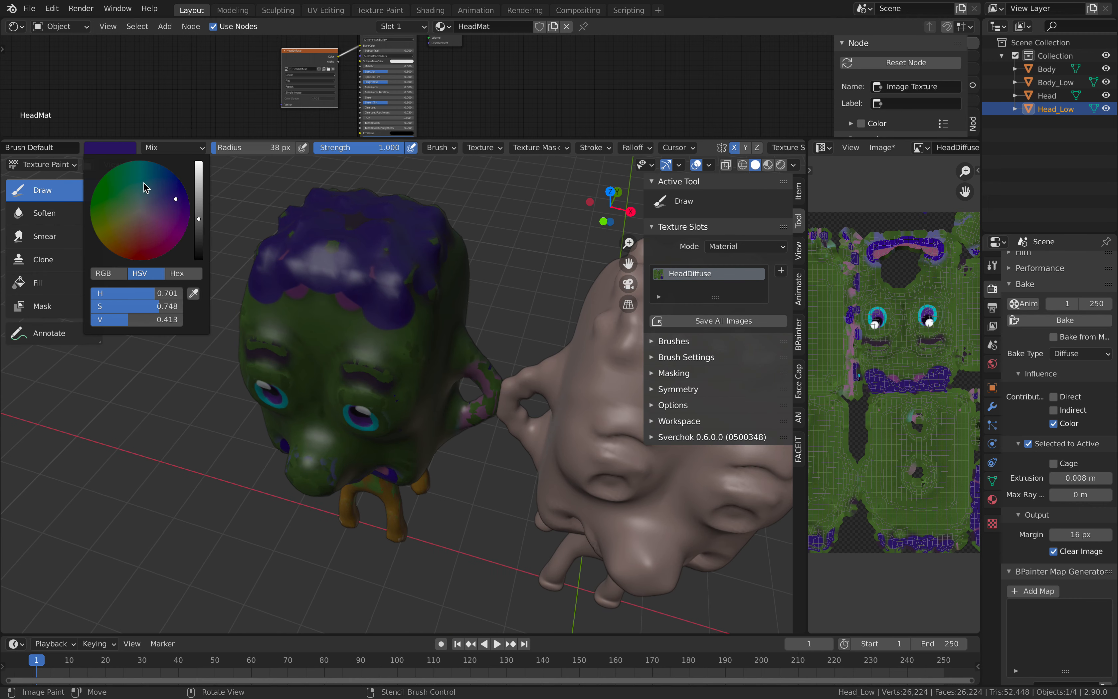
{"action": "left_click", "coordinate": [153, 194]}
{"action": "mouse_move", "coordinate": [369, 260]}
{"action": "left_mouse_down"}
{"action": "mouse_move", "coordinate": [377, 269]}
{"action": "mouse_move", "coordinate": [406, 255]}
{"action": "mouse_move", "coordinate": [364, 241]}
{"action": "mouse_move", "coordinate": [356, 207]}
{"action": "mouse_move", "coordinate": [400, 229]}
{"action": "mouse_move", "coordinate": [387, 270]}
{"action": "left_mouse_up"}
{"action": "mouse_move", "coordinate": [386, 270]}
{"action": "middle_mouse_down"}
{"action": "mouse_move", "coordinate": [434, 214]}
{"action": "mouse_move", "coordinate": [347, 218]}
{"action": "middle_mouse_up"}
{"action": "middle_click_drag", "start_coordinate": [349, 304], "coordinate": [382, 277]}
Step: Switch to Object Mode and reselect Head_Low to check the painted face
{"action": "left_click", "coordinate": [74, 164]}
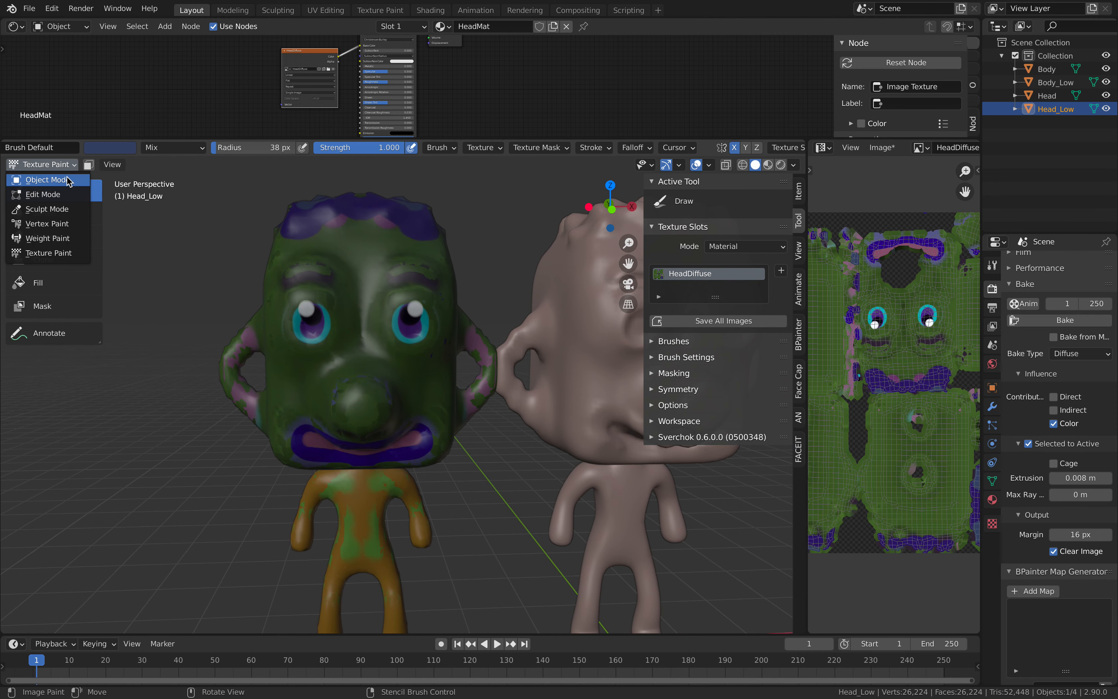
{"action": "left_click", "coordinate": [69, 180]}
{"action": "middle_click_drag", "start_coordinate": [461, 259], "coordinate": [407, 276]}
{"action": "left_click", "coordinate": [470, 261]}
{"action": "left_click", "coordinate": [407, 277]}
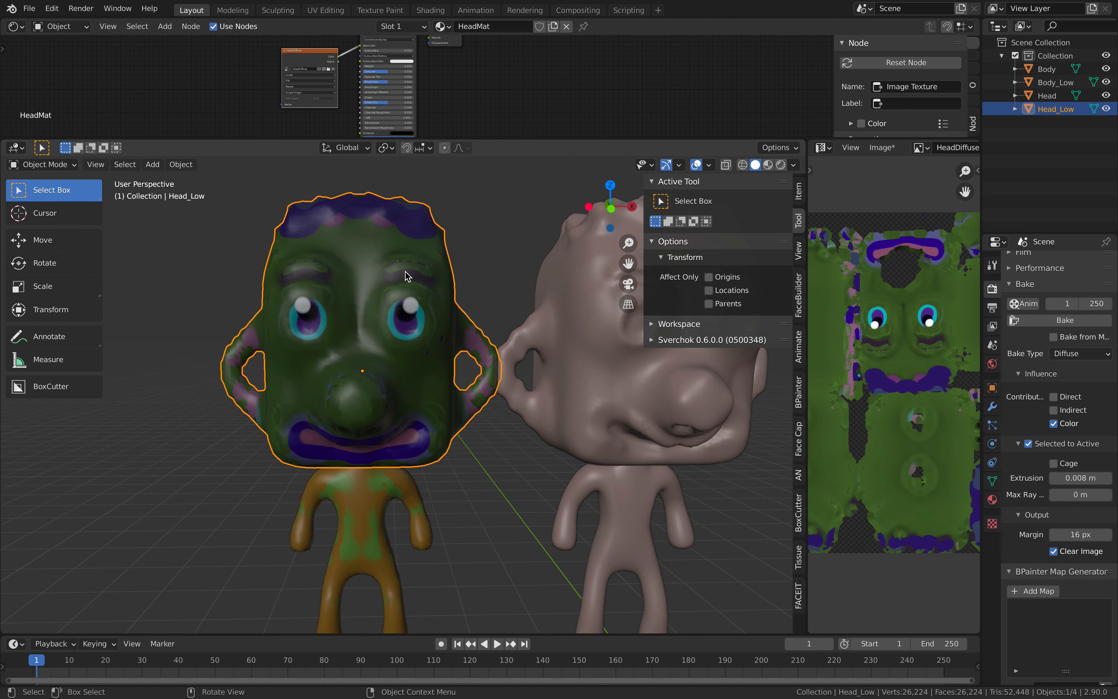
Step: Return to Texture Paint mode, set the brush color to a reddish purple, and paint both eyebrows of Head_Low
{"action": "left_click", "coordinate": [65, 168]}
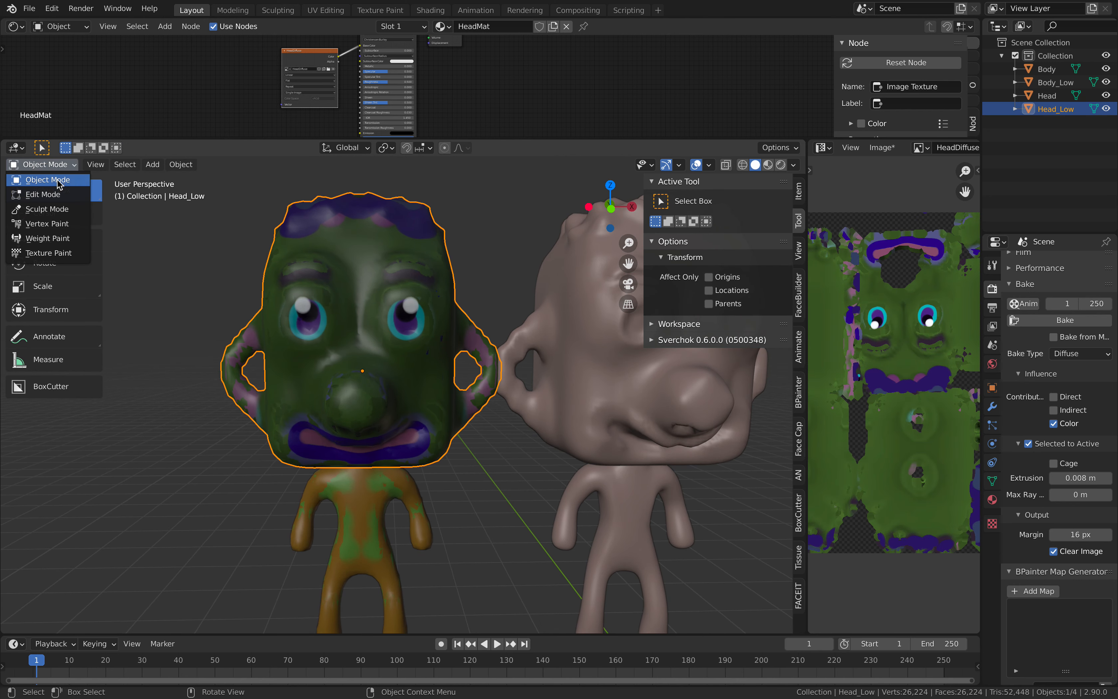
{"action": "left_click", "coordinate": [66, 256]}
{"action": "left_click", "coordinate": [176, 147]}
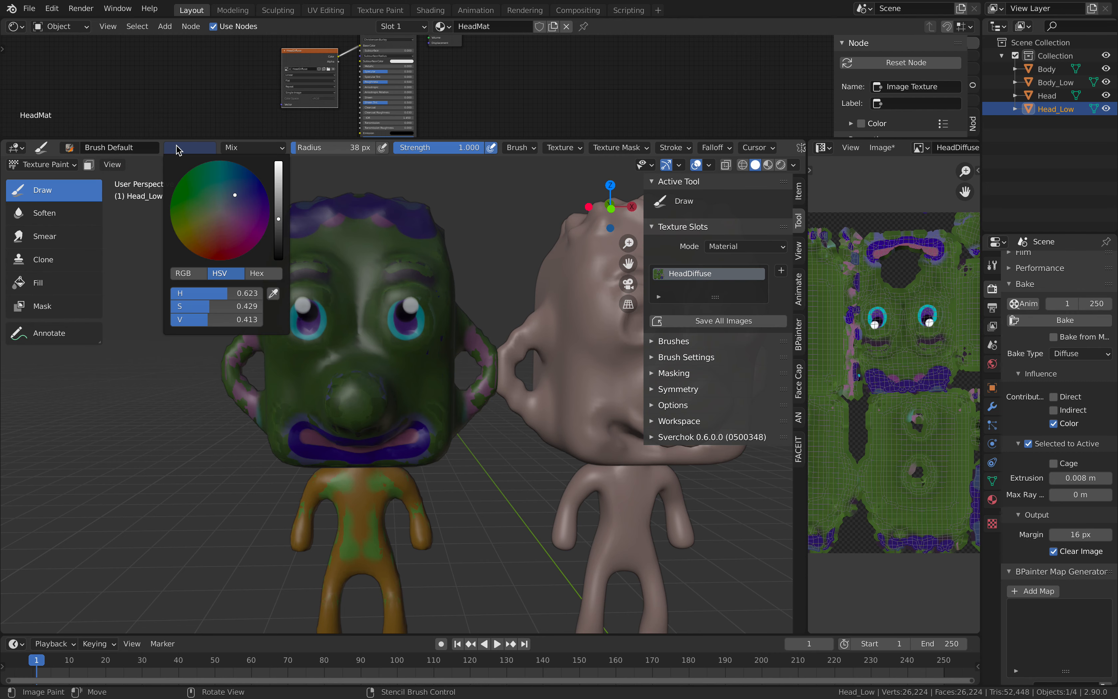
{"action": "left_click", "coordinate": [250, 227]}
{"action": "scroll", "coordinate": [369, 247], "scroll_direction": "up", "scroll_amount": 4}
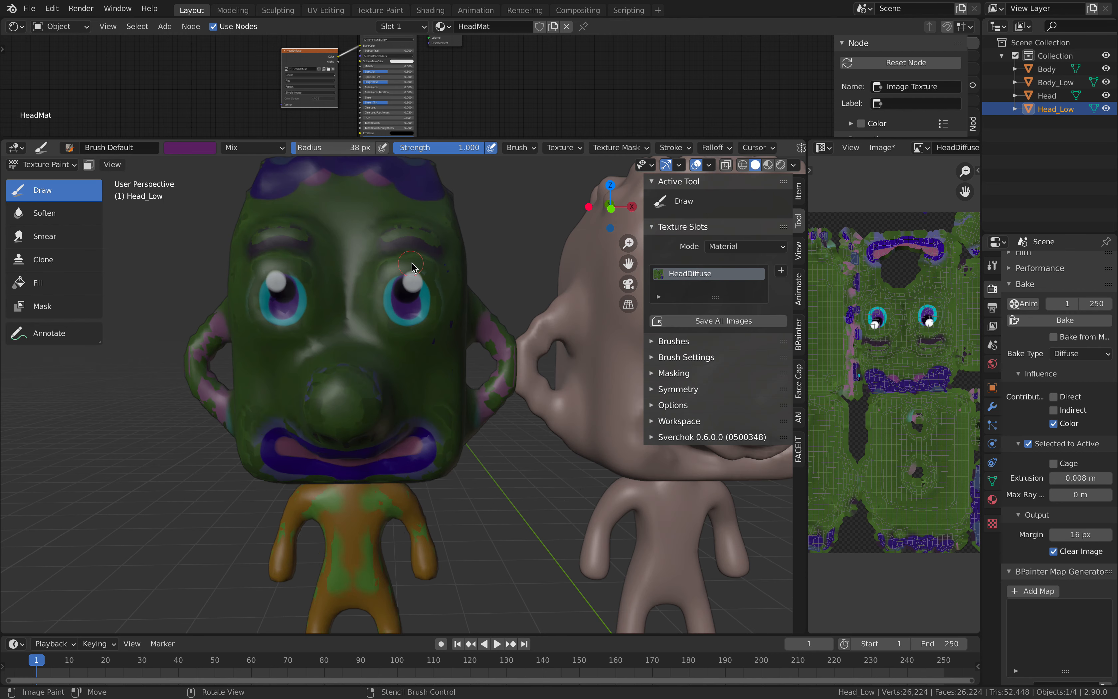
{"action": "mouse_move", "coordinate": [382, 194]}
{"action": "left_mouse_down"}
{"action": "mouse_move", "coordinate": [422, 190]}
{"action": "mouse_move", "coordinate": [440, 207]}
{"action": "left_mouse_up"}
{"action": "scroll", "coordinate": [406, 263], "scroll_direction": "down", "scroll_amount": 2}
{"action": "middle_click_drag", "start_coordinate": [408, 259], "coordinate": [342, 309]}
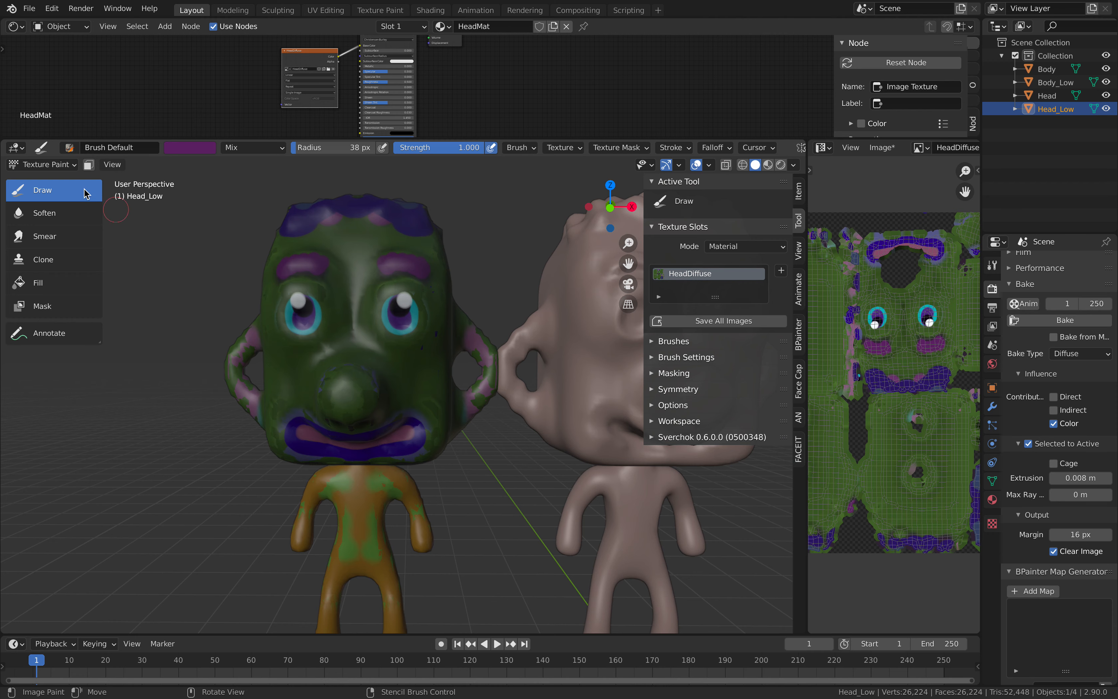
Step: Switch back to Object Mode, deselect everything, and save the blend file
{"action": "left_click", "coordinate": [66, 168]}
{"action": "left_click", "coordinate": [65, 177]}
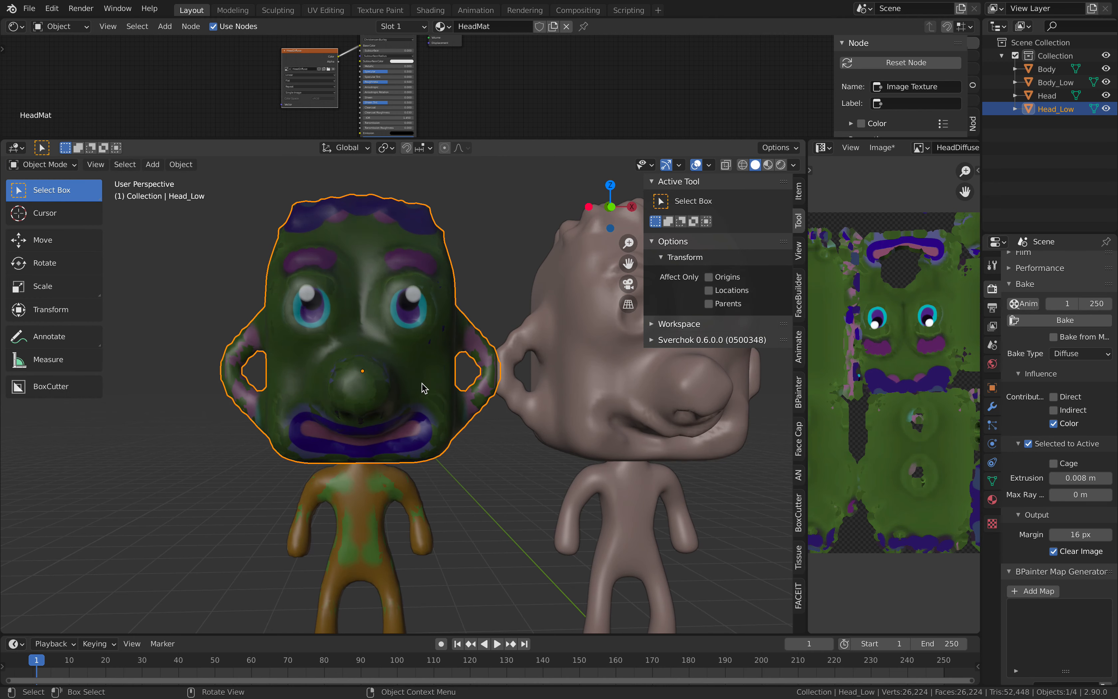
{"action": "scroll", "coordinate": [455, 343], "scroll_direction": "down", "scroll_amount": 1}
{"action": "middle_click_drag", "start_coordinate": [481, 340], "coordinate": [418, 273], "text": "shift"}
{"action": "left_click", "coordinate": [429, 260]}
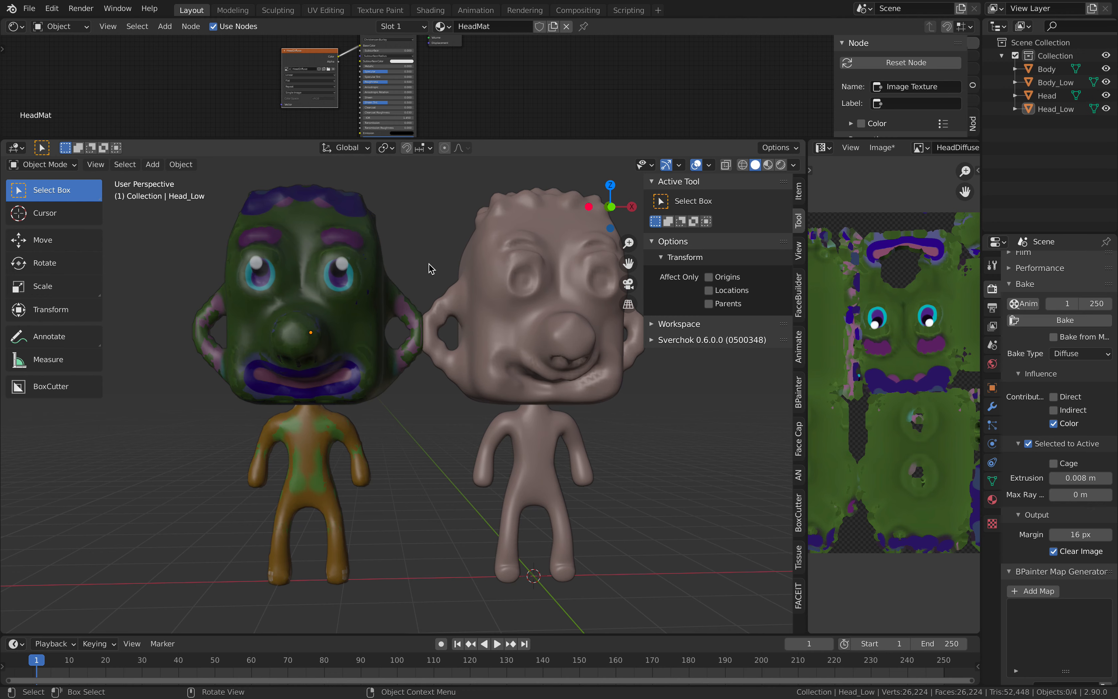
{"action": "key", "text": "ctrl+s"}
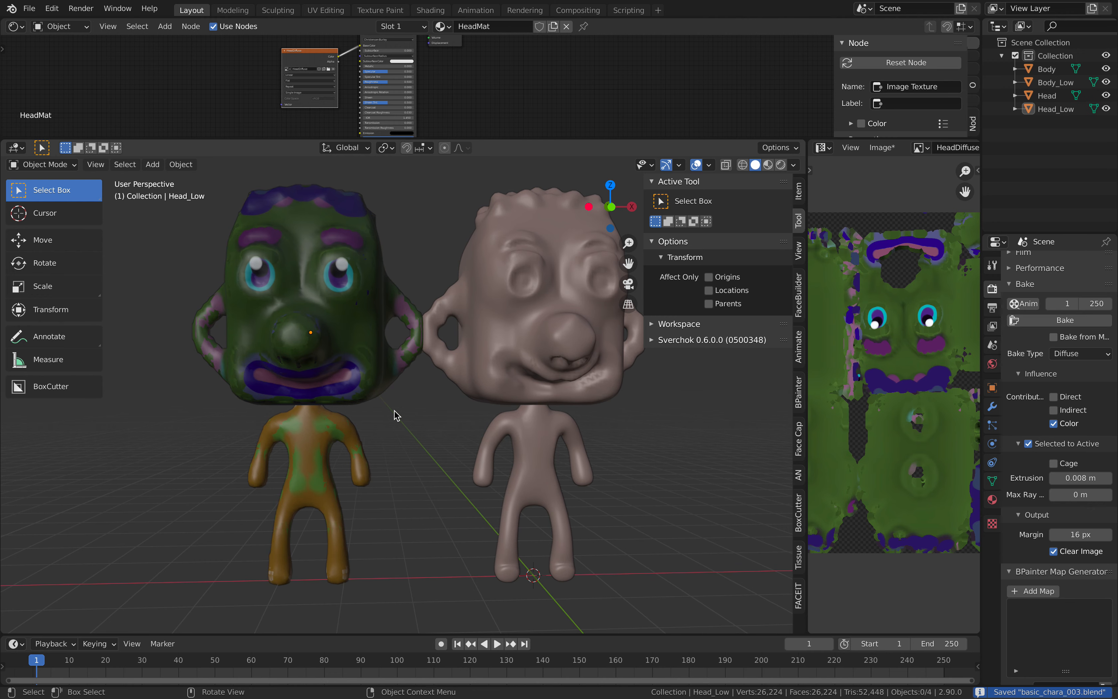
Step: Select Head_Low, widen the Image Editor, and save the painted HeadDiffuse image
{"action": "left_click", "coordinate": [335, 296]}
{"action": "left_click_drag", "start_coordinate": [807, 223], "coordinate": [615, 223]}
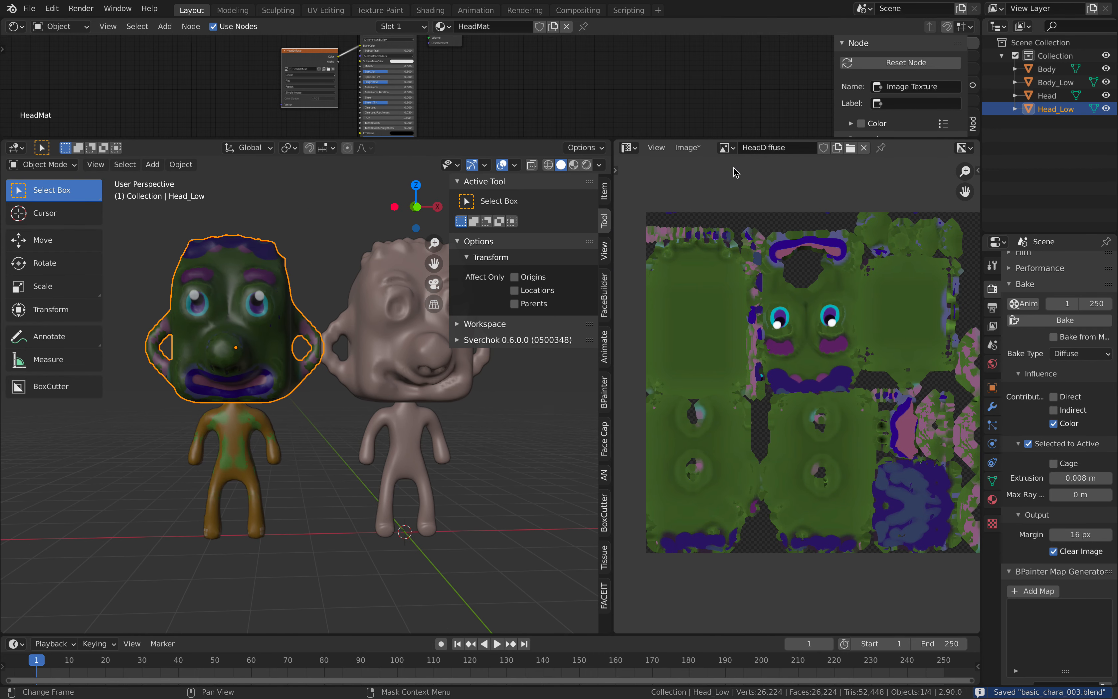
{"action": "left_click", "coordinate": [688, 147]}
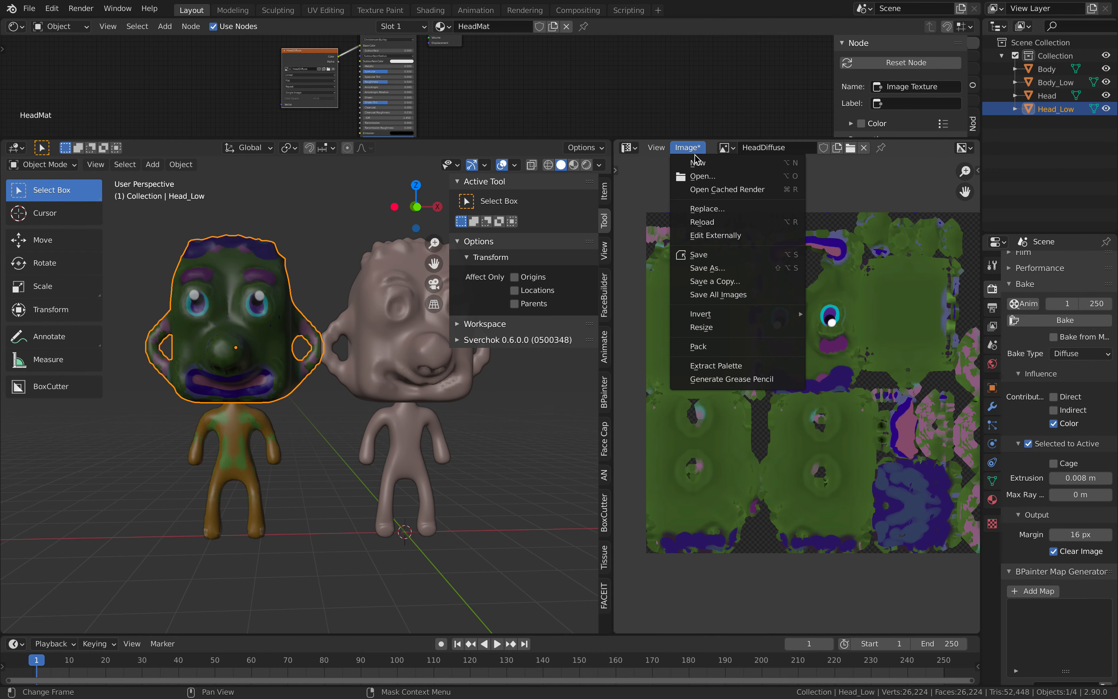
{"action": "left_click", "coordinate": [713, 254]}
{"action": "middle_click_drag", "start_coordinate": [387, 335], "coordinate": [403, 344], "text": "shift"}
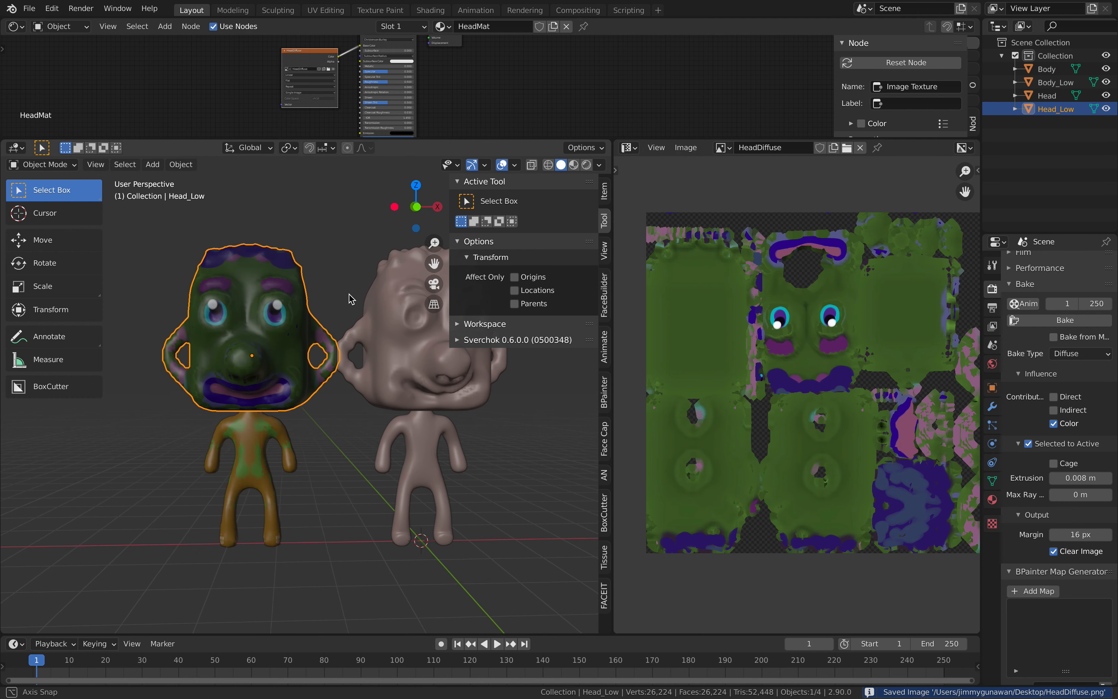
Step: Save the blend file again, and save a new incremented version as basic_chara_004.blend
{"action": "left_click", "coordinate": [403, 345]}
{"action": "key", "text": "super+s"}
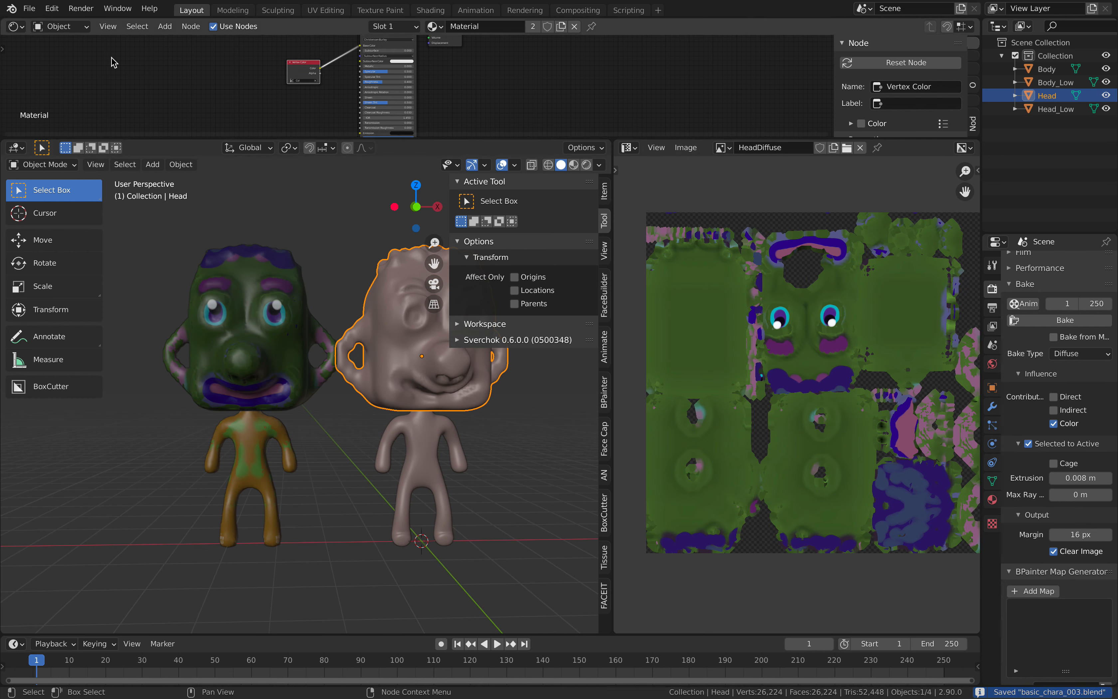
{"action": "left_click", "coordinate": [29, 8]}
{"action": "left_click", "coordinate": [65, 103]}
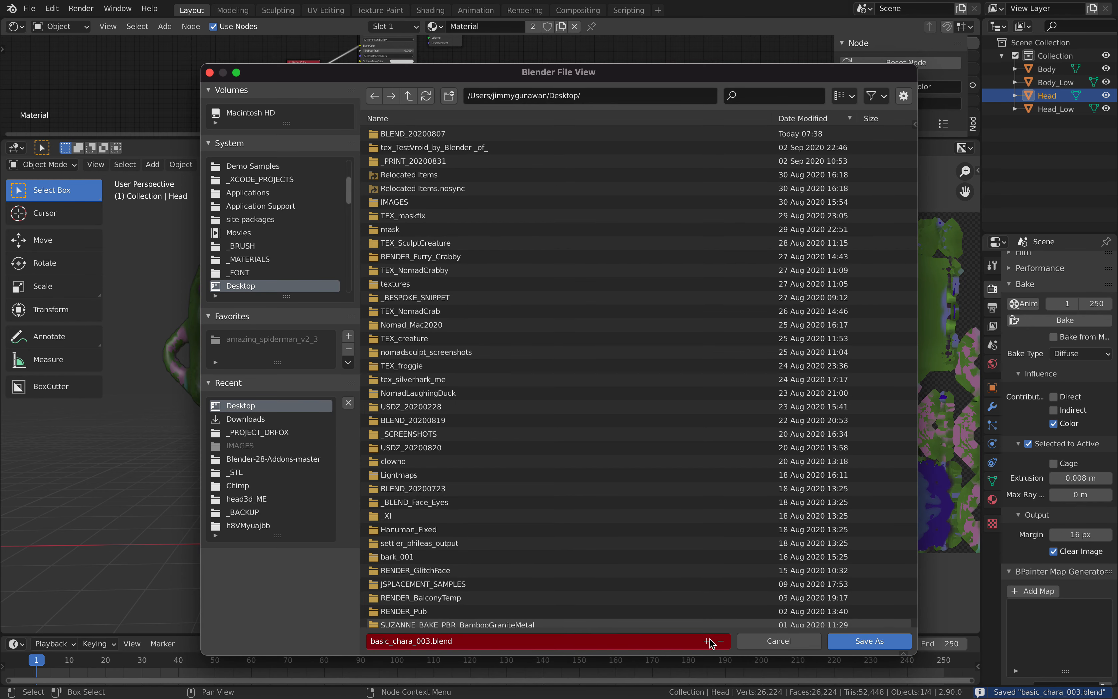
{"action": "left_click", "coordinate": [708, 641]}
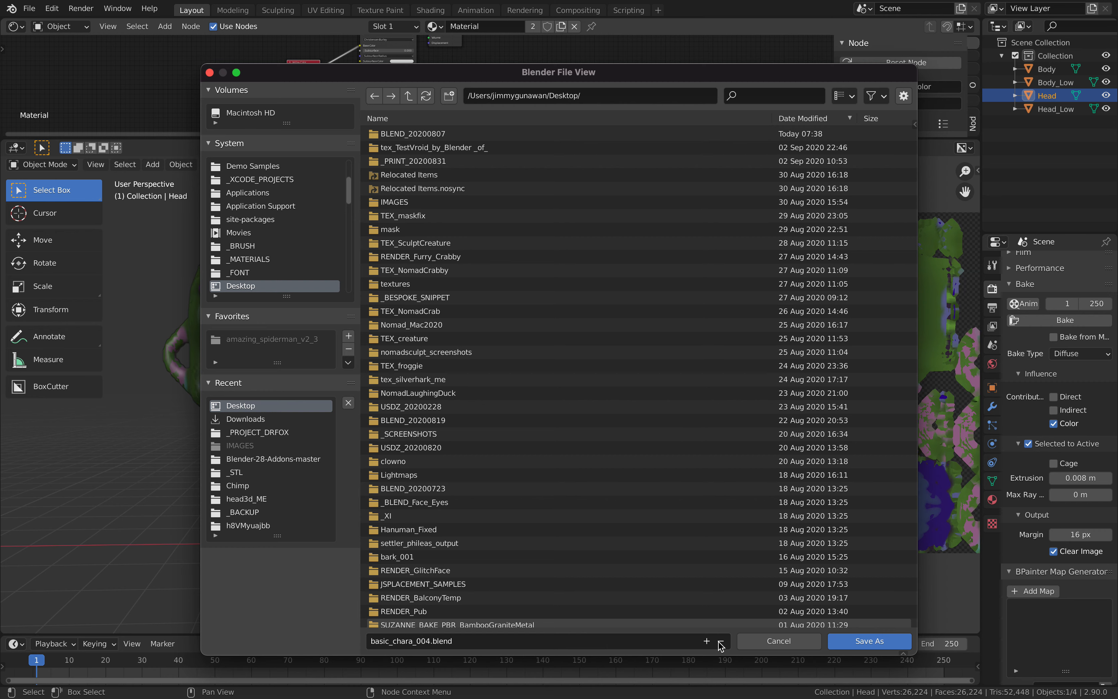
{"action": "left_click", "coordinate": [858, 644]}
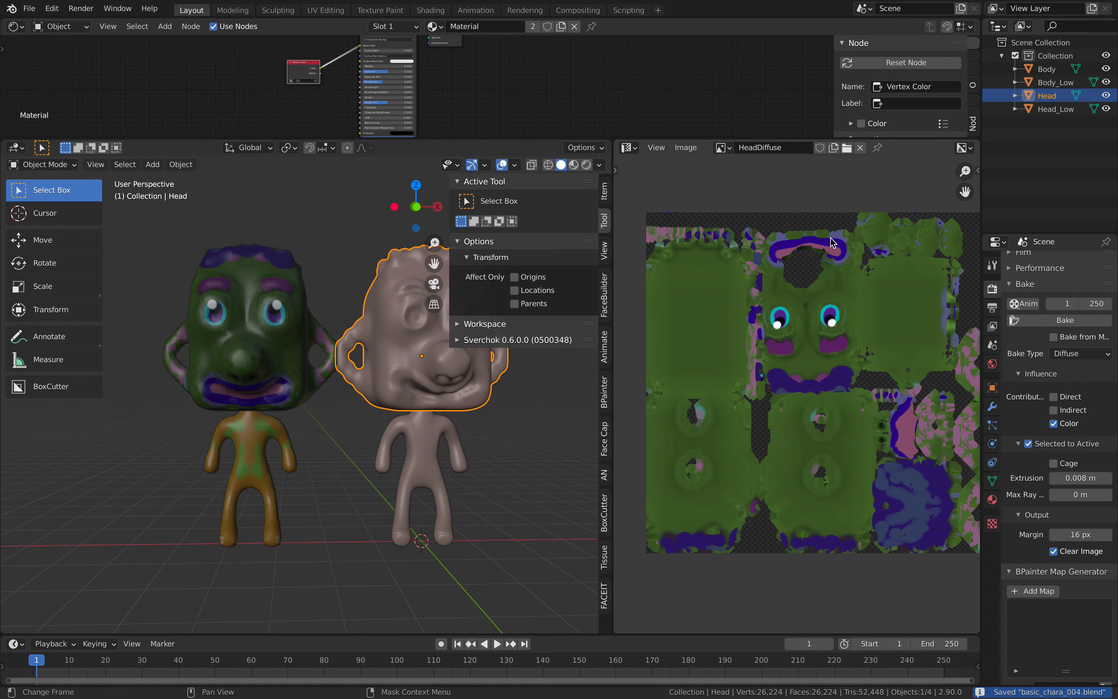
Step: Delete the high-poly Body and Head objects from the collection
{"action": "left_click", "coordinate": [1050, 72]}
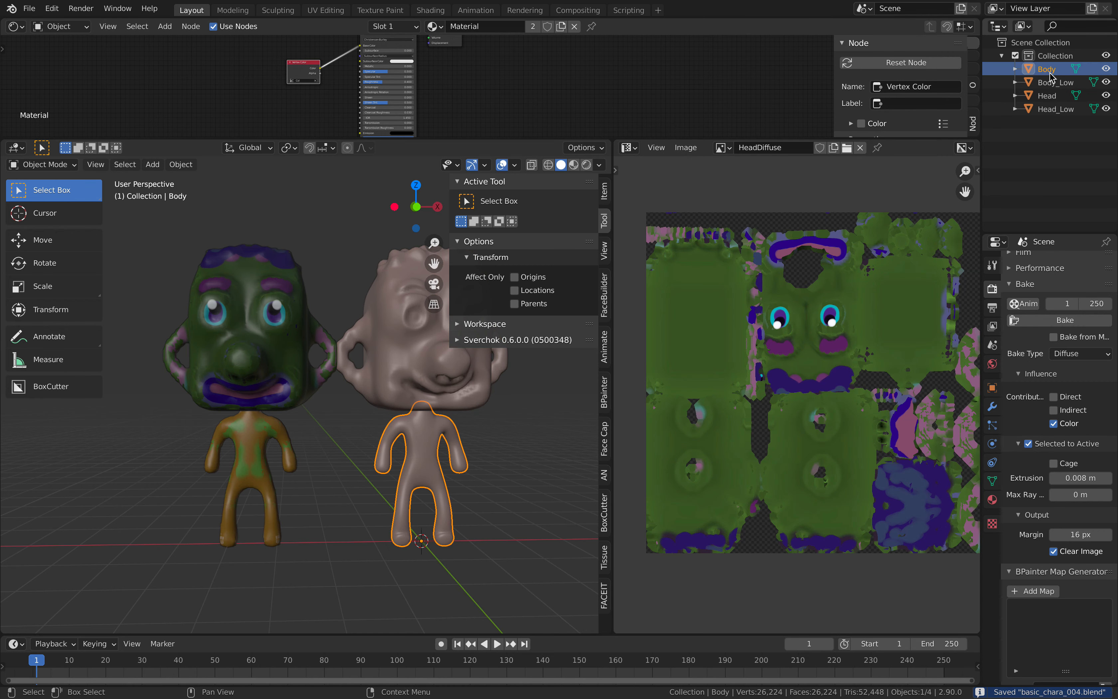
{"action": "right_click", "coordinate": [1051, 76]}
{"action": "left_click", "coordinate": [1052, 74]}
{"action": "left_click", "coordinate": [1052, 82]}
{"action": "right_click", "coordinate": [1052, 83]}
{"action": "left_click", "coordinate": [1053, 81]}
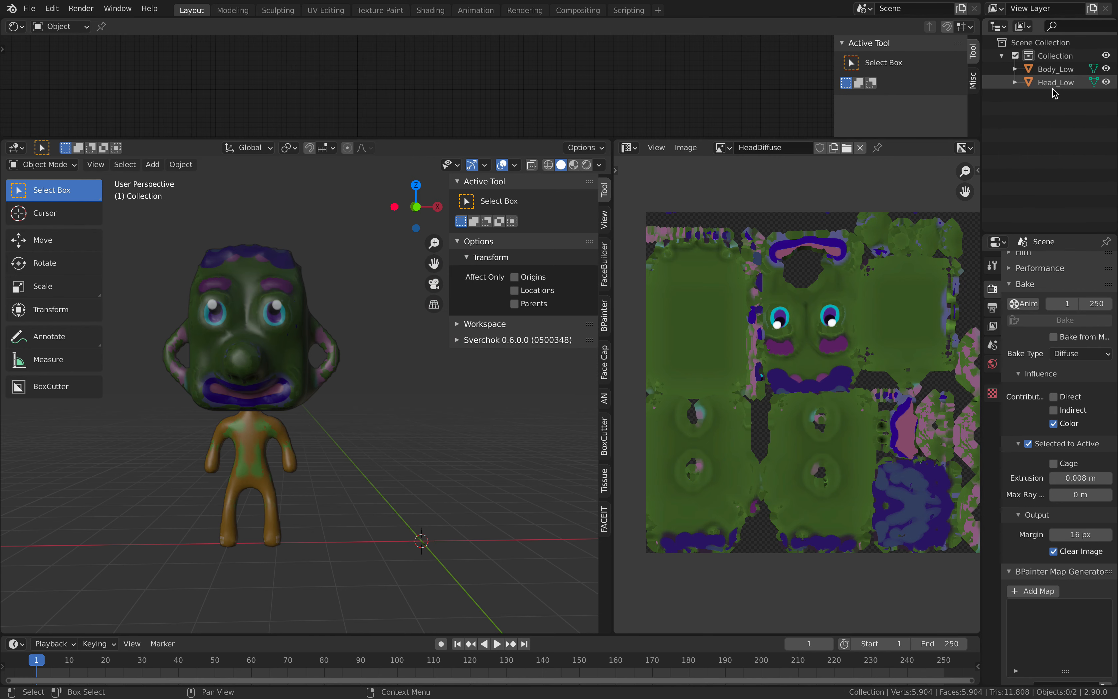
Step: Hide the viewport sidebar and move Head_Low off to the side of Body_Low
{"action": "left_click", "coordinate": [301, 319]}
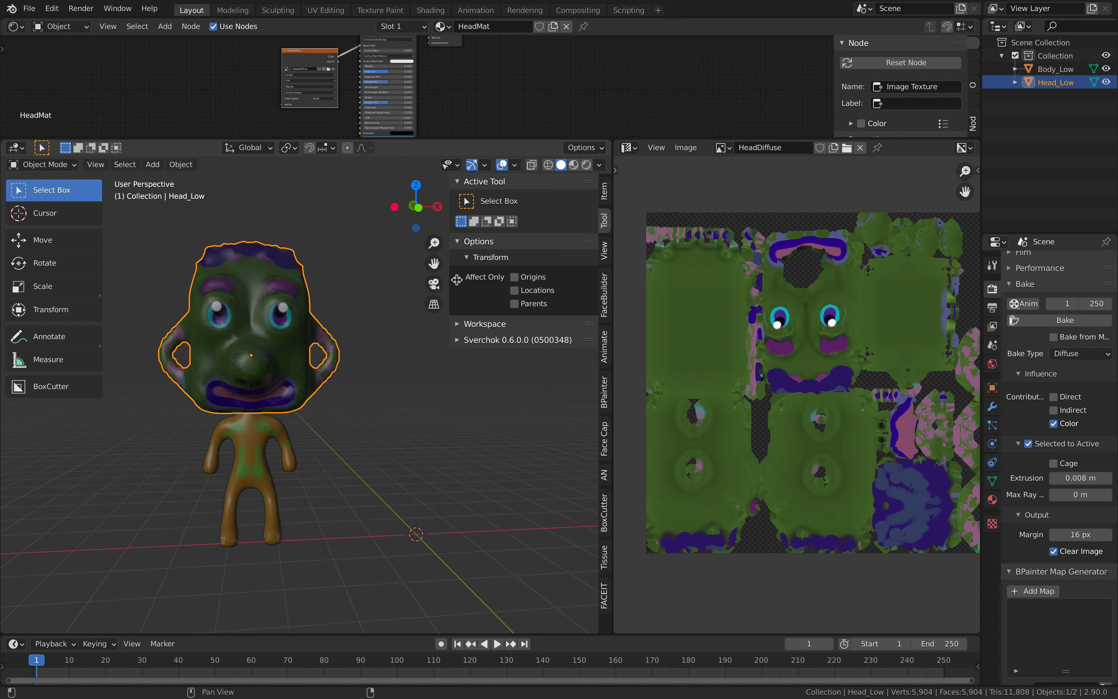
{"action": "left_click_drag", "start_coordinate": [456, 280], "coordinate": [573, 281]}
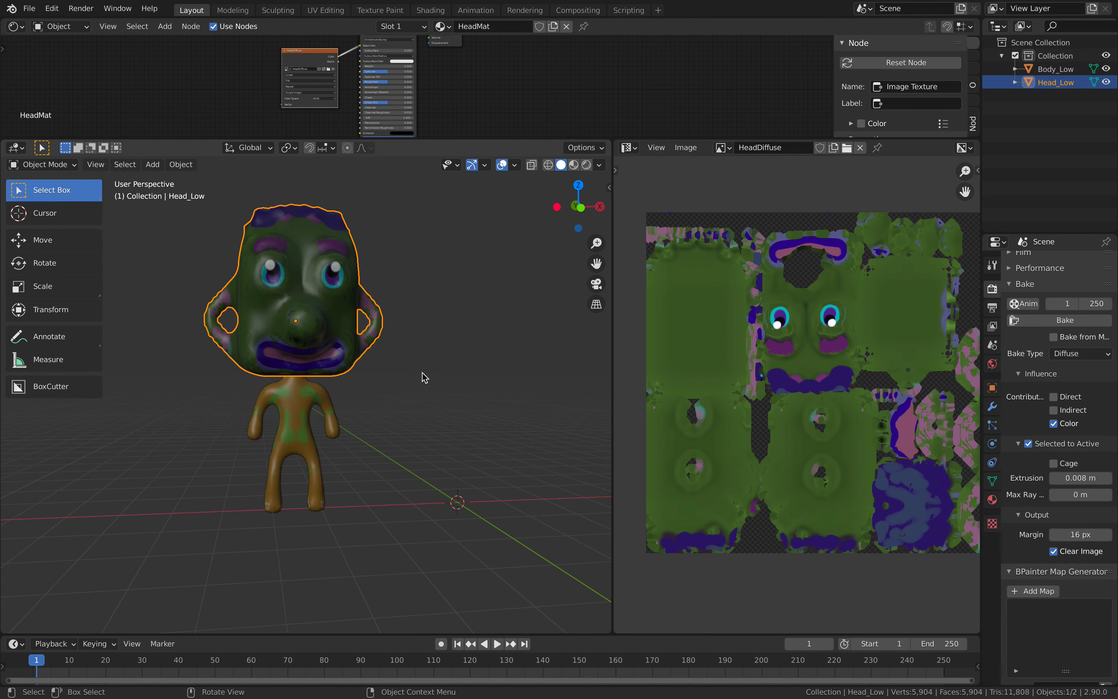
{"action": "scroll", "coordinate": [425, 372], "scroll_direction": "down", "scroll_amount": 1}
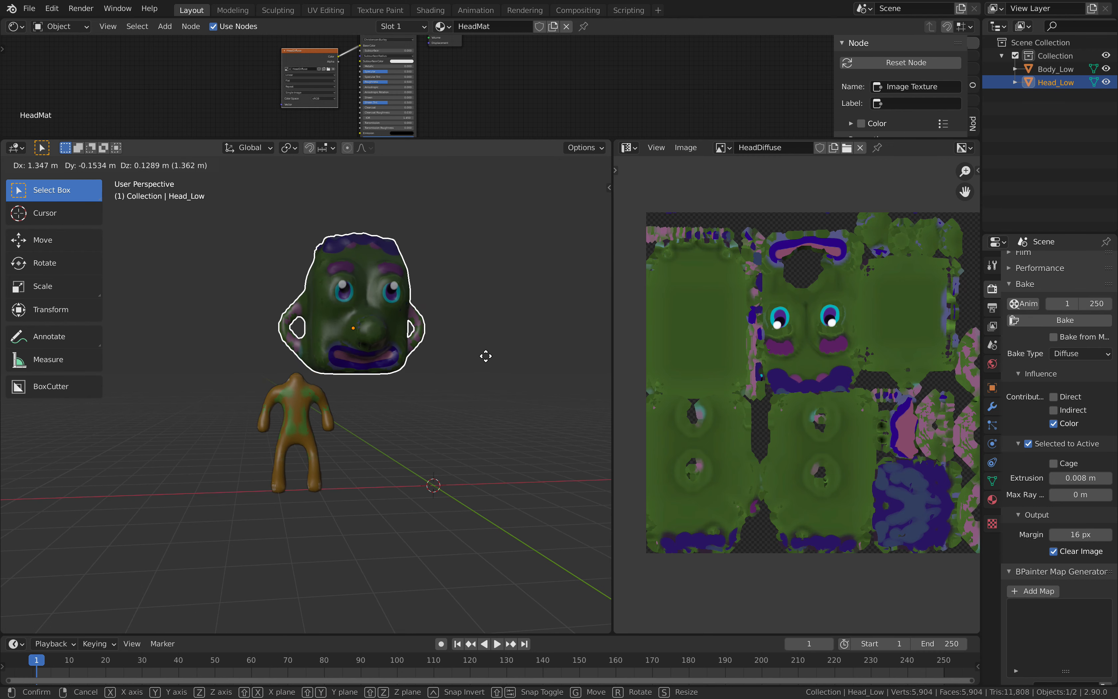
{"action": "left_click", "coordinate": [521, 358]}
Step: Show Head_Low's transform values in the viewport sidebar and set its X location to 0 m
{"action": "left_click", "coordinate": [326, 402]}
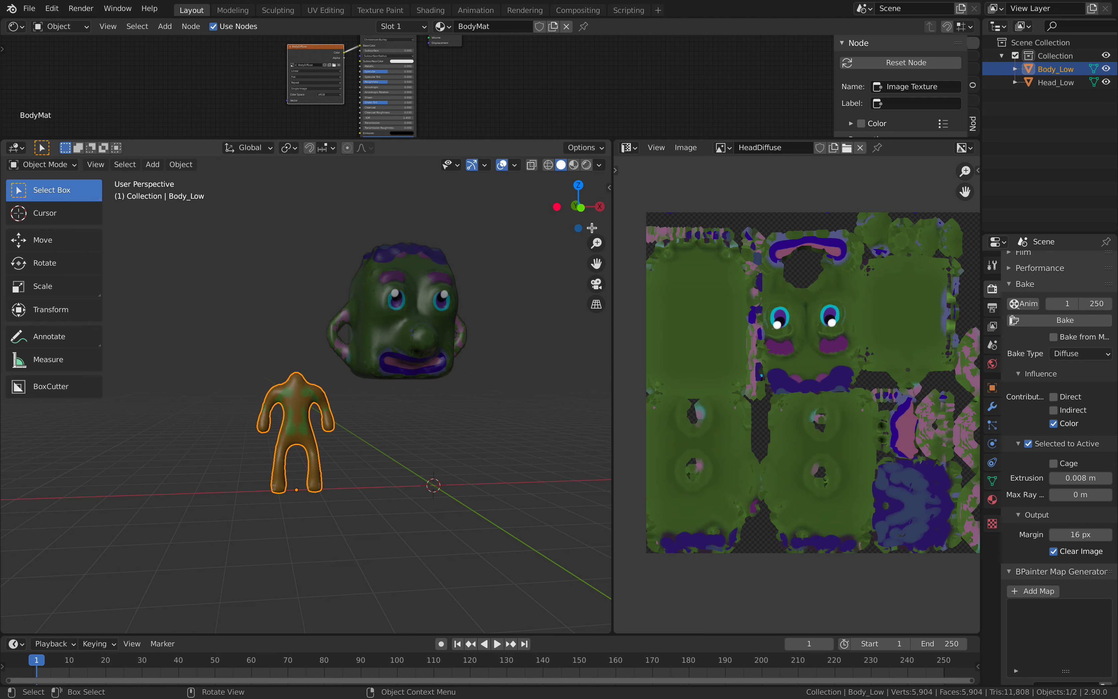
{"action": "left_click", "coordinate": [611, 187]}
{"action": "left_click", "coordinate": [406, 285]}
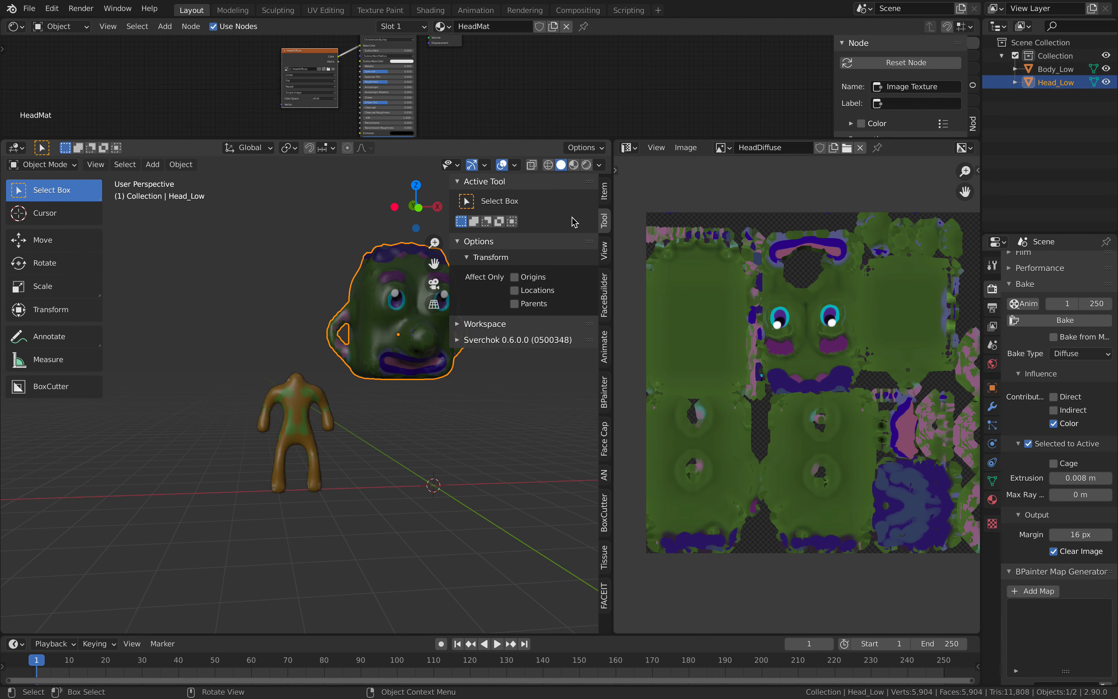
{"action": "left_click", "coordinate": [604, 194]}
{"action": "left_click", "coordinate": [497, 214]}
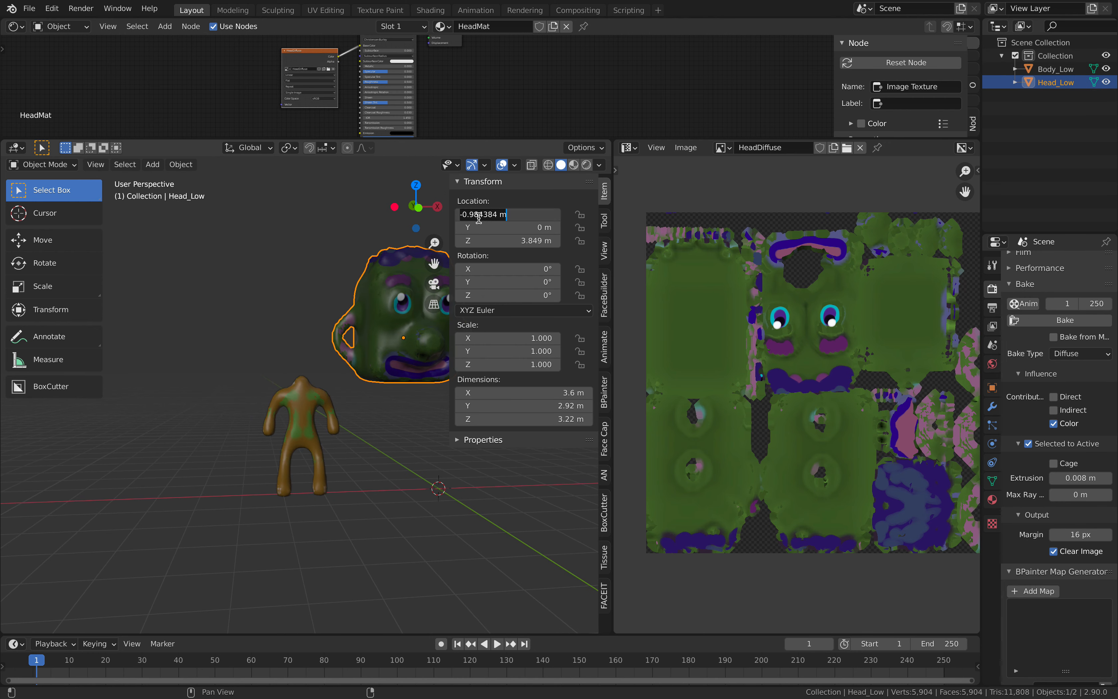
{"action": "type", "text": "0"}
{"action": "key", "text": "Return"}
Step: Set Body_Low's X location to 0 m to centre the body under the head
{"action": "left_click", "coordinate": [323, 421]}
{"action": "left_click", "coordinate": [509, 214]}
{"action": "type", "text": "0"}
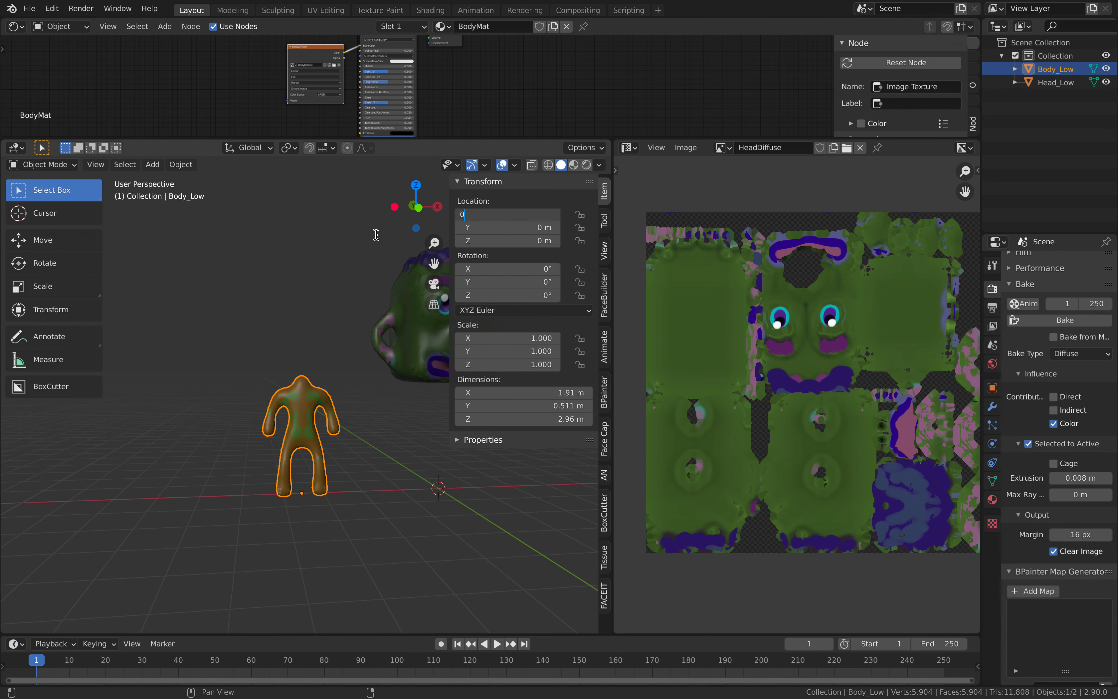
{"action": "key", "text": "Return"}
{"action": "middle_click_drag", "start_coordinate": [321, 317], "coordinate": [213, 321], "text": "shift"}
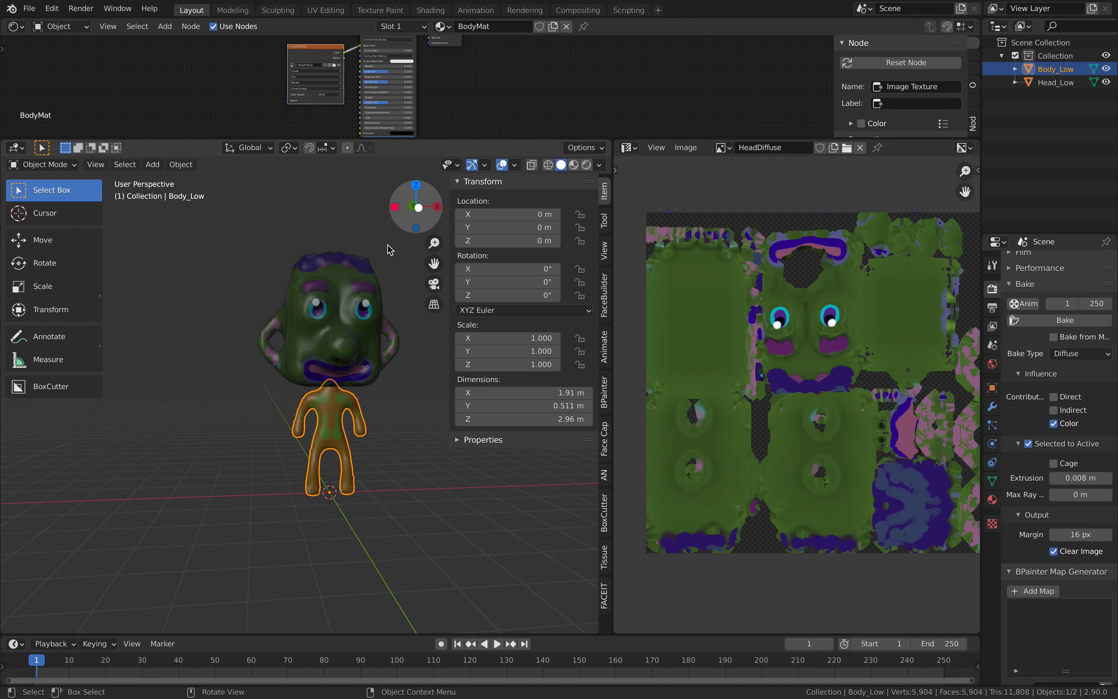
{"action": "scroll", "coordinate": [316, 258], "scroll_direction": "up", "scroll_amount": 1}
{"action": "middle_click_drag", "start_coordinate": [310, 258], "coordinate": [254, 293]}
{"action": "middle_click_drag", "start_coordinate": [254, 293], "coordinate": [265, 272]}
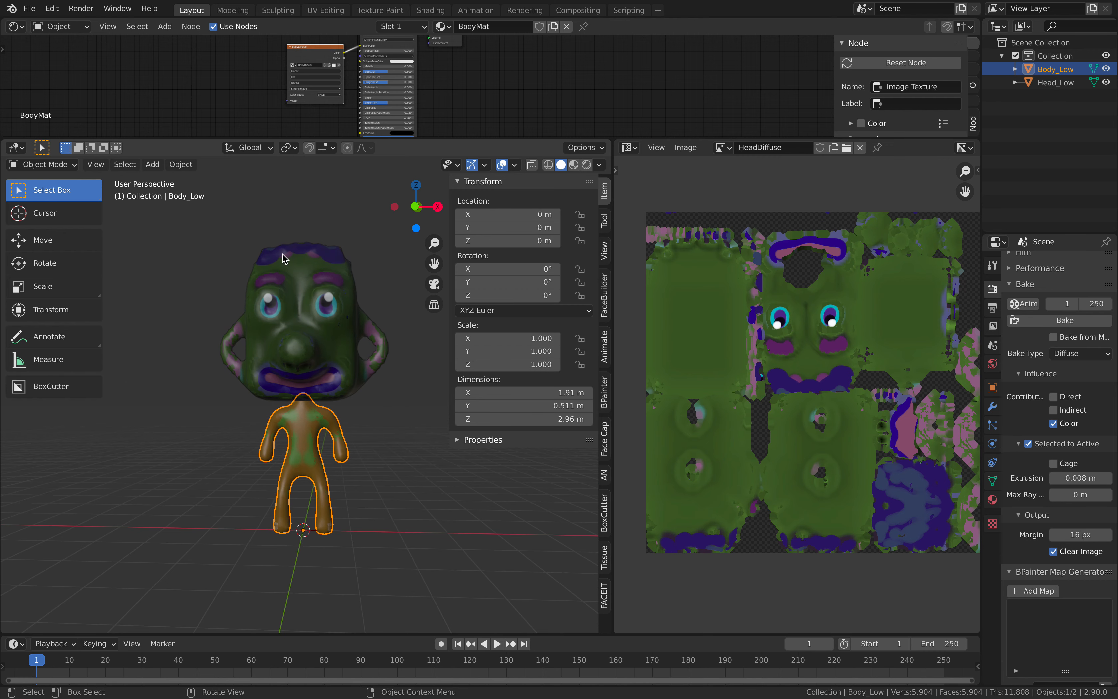
Step: Deselect everything, save the blend file, and view the character in Rendered shading with the sidebar hidden
{"action": "left_click", "coordinate": [312, 223]}
{"action": "mouse_move", "coordinate": [332, 241]}
{"action": "middle_mouse_down"}
{"action": "mouse_move", "coordinate": [313, 245]}
{"action": "mouse_move", "coordinate": [323, 309]}
{"action": "middle_mouse_up"}
{"action": "key", "text": "ctrl+s"}
{"action": "left_click", "coordinate": [586, 165]}
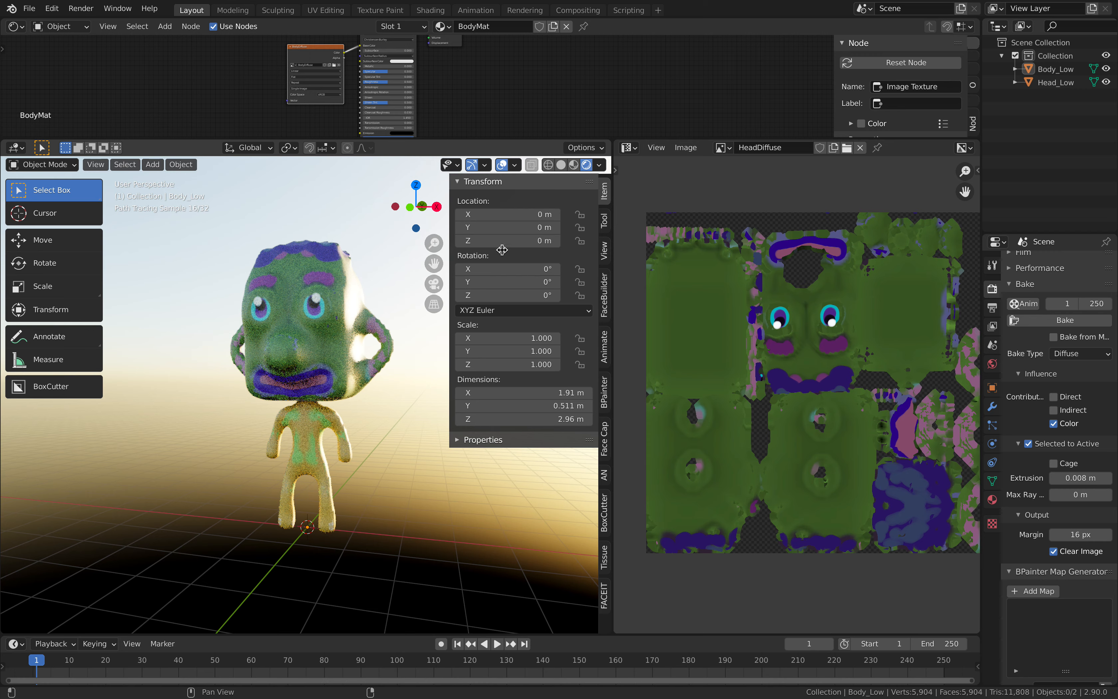
{"action": "key", "text": "n"}
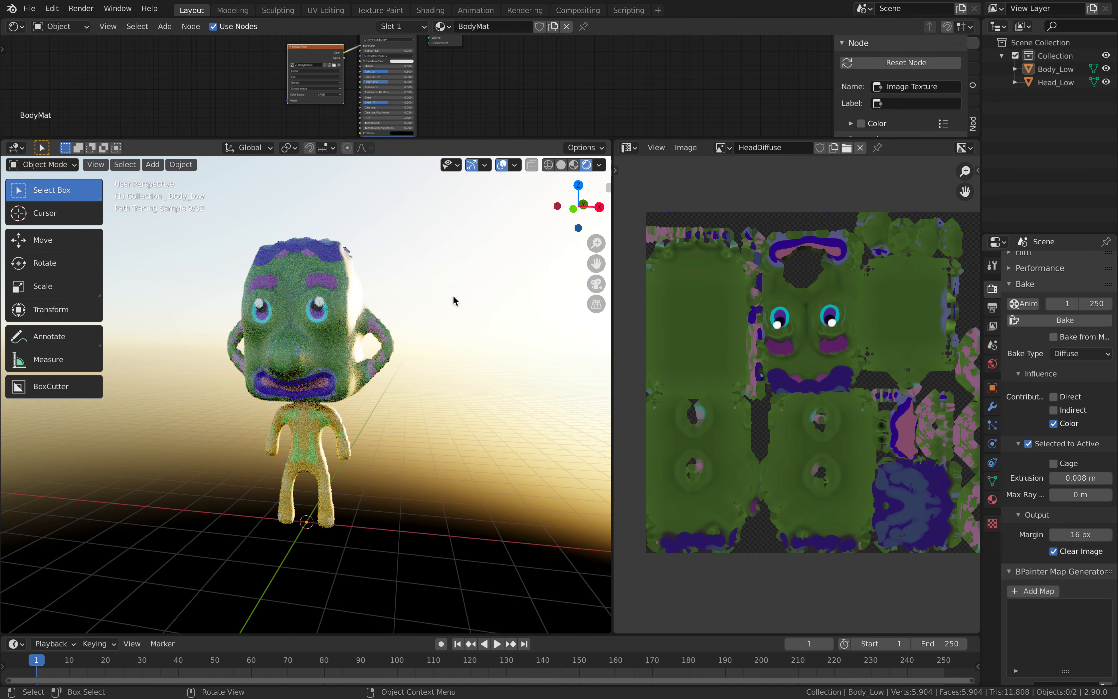
{"action": "middle_click_drag", "start_coordinate": [427, 308], "coordinate": [503, 329]}
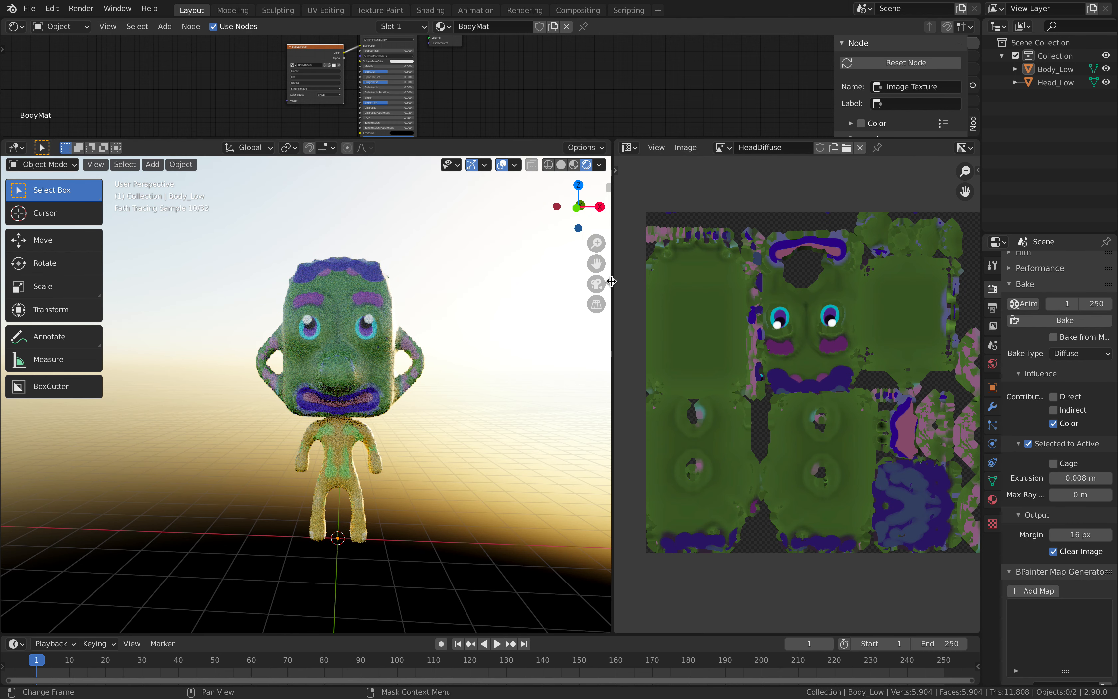
Step: Resize the editors so that the Image Editor is wider and the Shader Editor is taller
{"action": "left_click_drag", "start_coordinate": [613, 281], "coordinate": [562, 283]}
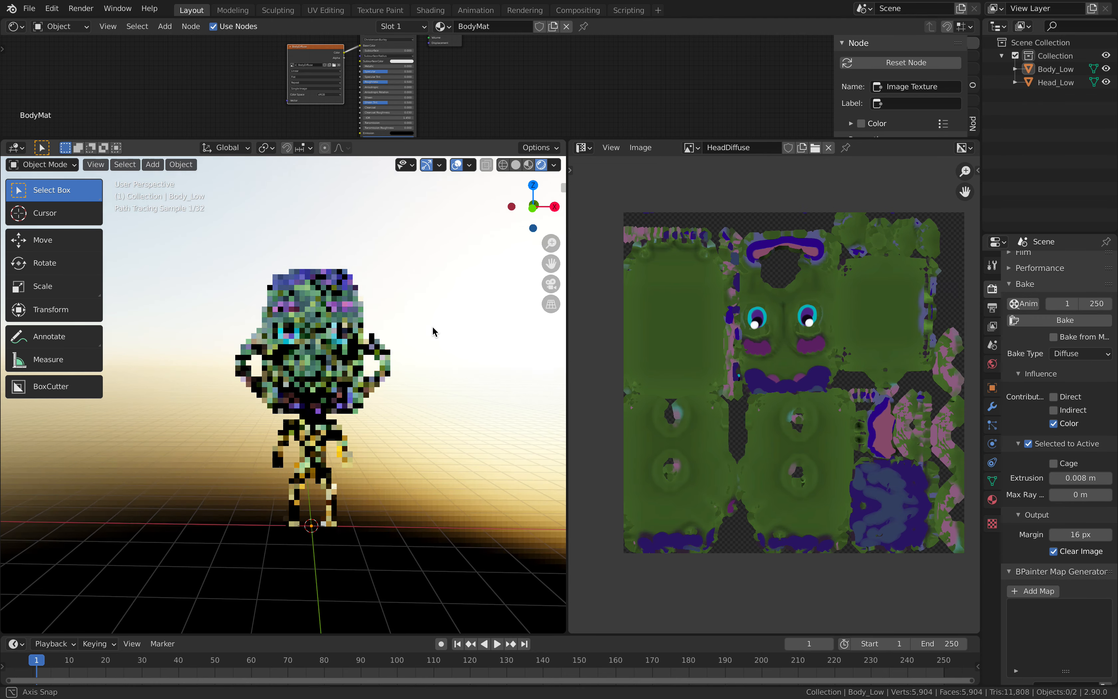
{"action": "scroll", "coordinate": [710, 321], "scroll_direction": "up", "scroll_amount": 1}
{"action": "scroll", "coordinate": [704, 326], "scroll_direction": "down", "scroll_amount": 1}
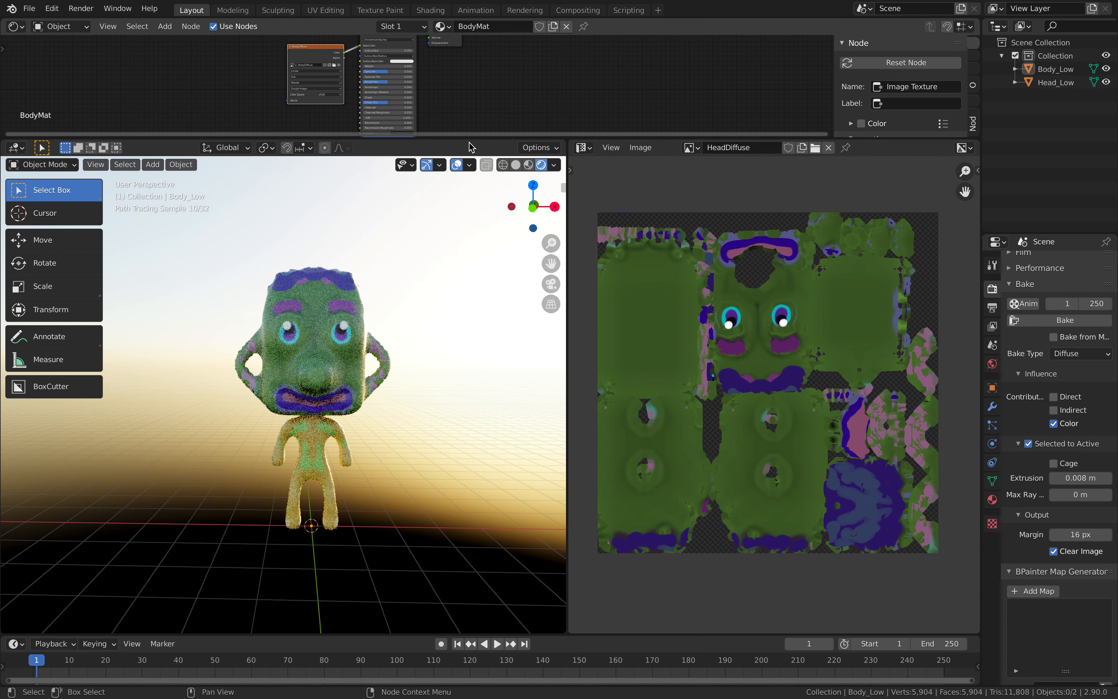
{"action": "left_click_drag", "start_coordinate": [486, 138], "coordinate": [481, 179]}
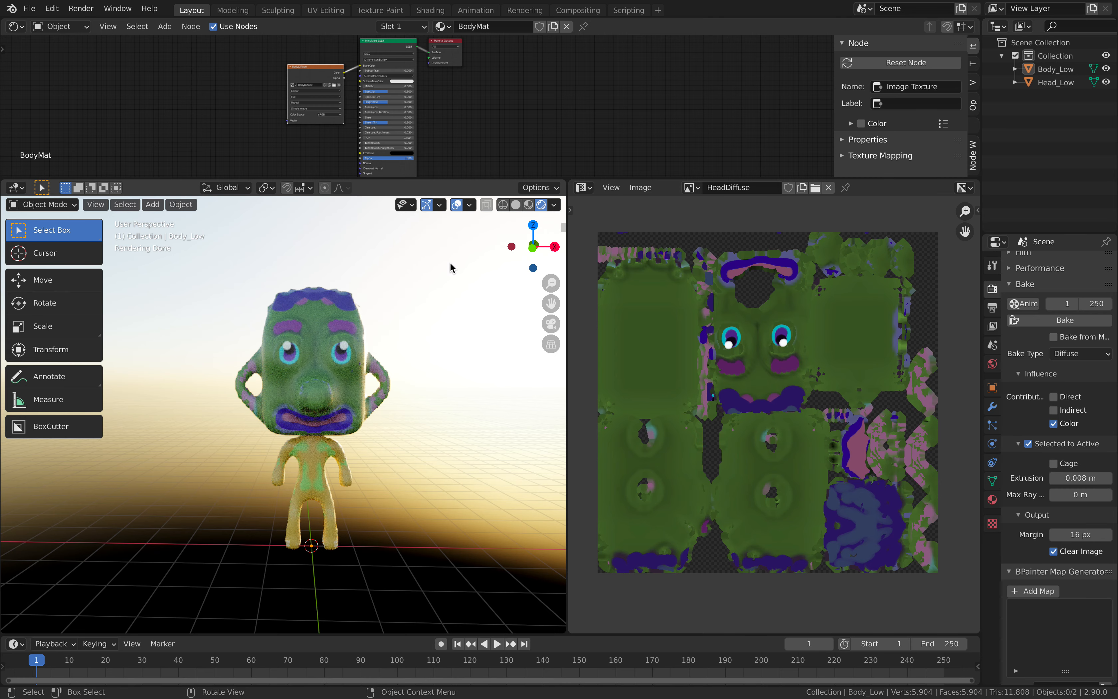
Step: Set the BodyMat Principled BSDF's Subsurface to 0.061 and its Roughness to 0.214
{"action": "scroll", "coordinate": [352, 352], "scroll_direction": "up", "scroll_amount": 2}
{"action": "scroll", "coordinate": [416, 110], "scroll_direction": "up", "scroll_amount": 3}
{"action": "scroll", "coordinate": [395, 109], "scroll_direction": "up", "scroll_amount": 1}
{"action": "left_click_drag", "start_coordinate": [363, 98], "coordinate": [336, 98]}
{"action": "middle_click_drag", "start_coordinate": [462, 86], "coordinate": [484, 146]}
{"action": "left_click_drag", "start_coordinate": [372, 100], "coordinate": [338, 82]}
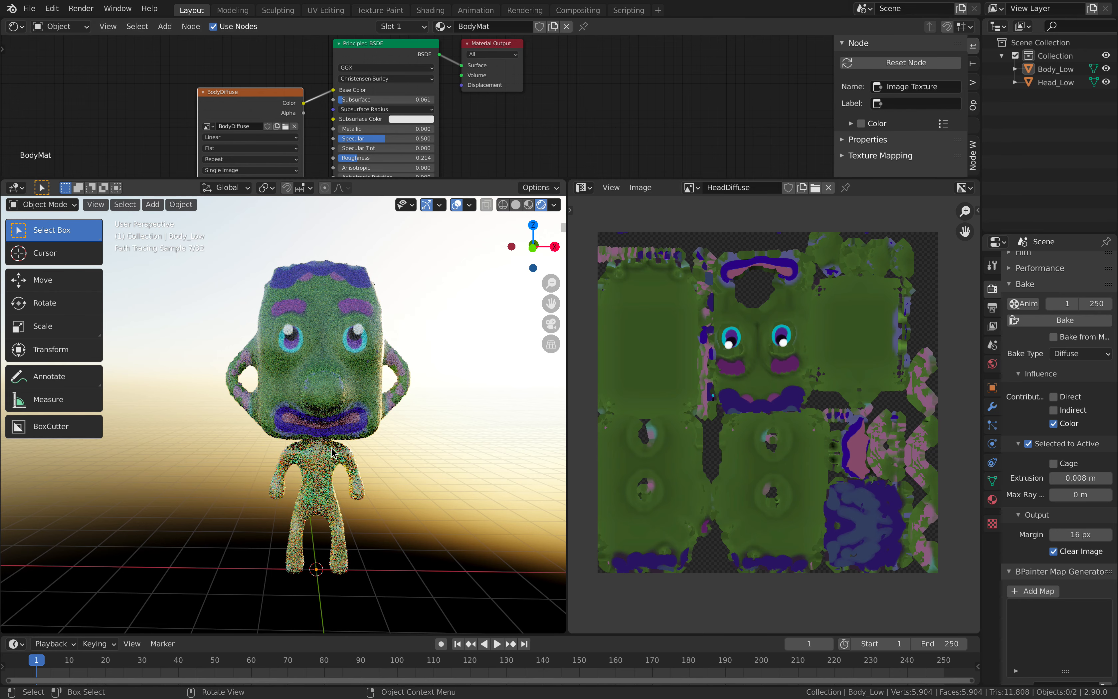
Step: Check the character's body from a slightly different angle and save the blend file under its existing name
{"action": "middle_click_drag", "start_coordinate": [440, 398], "coordinate": [443, 397]}
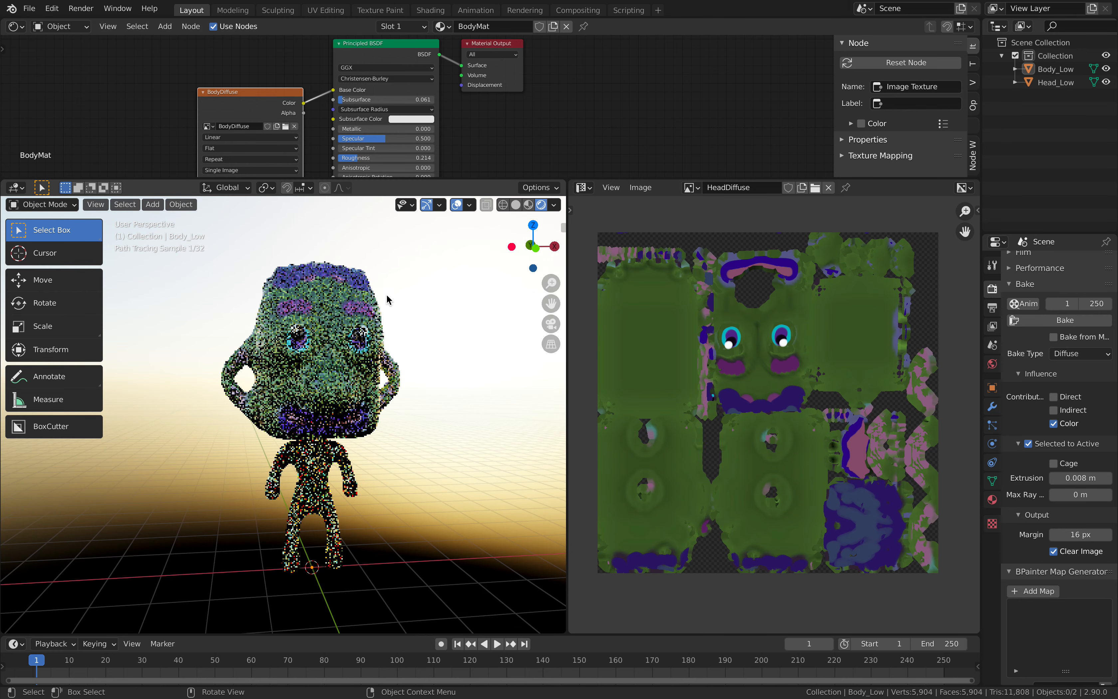
{"action": "left_click", "coordinate": [29, 8]}
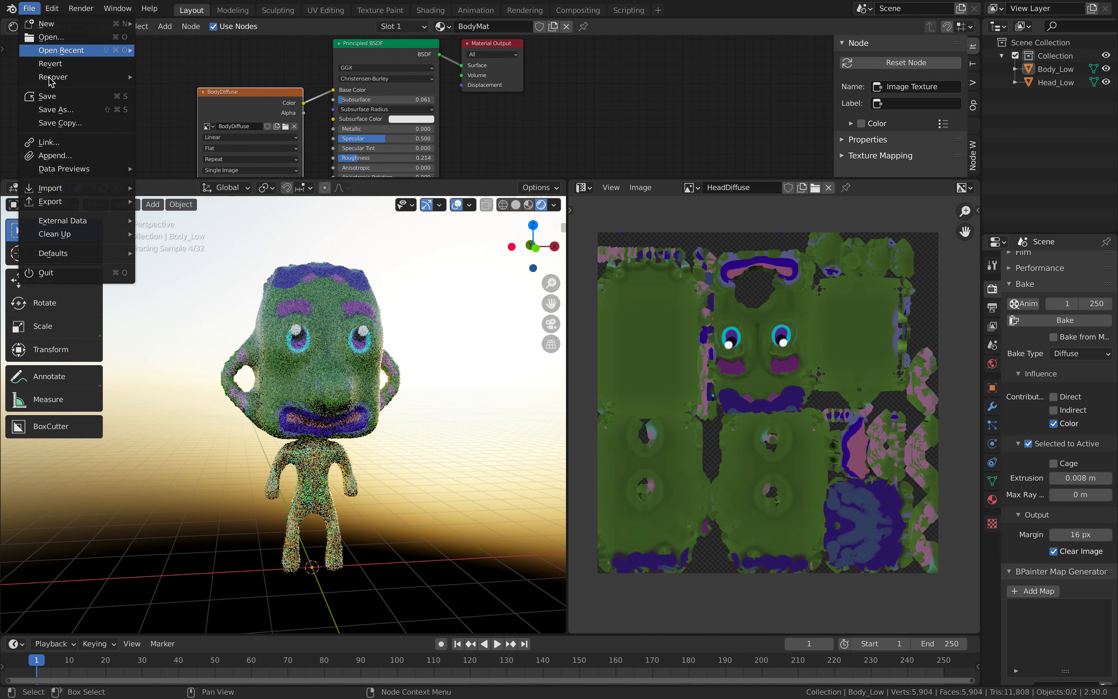
{"action": "left_click", "coordinate": [51, 96]}
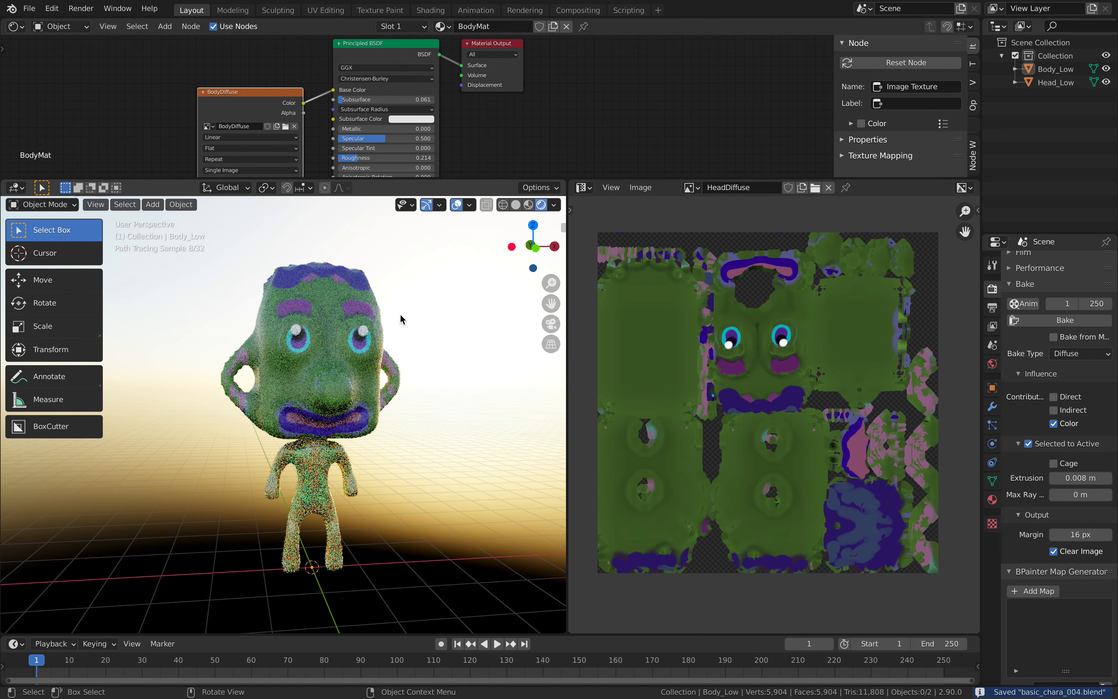
{"action": "scroll", "coordinate": [359, 326], "scroll_direction": "up", "scroll_amount": 2}
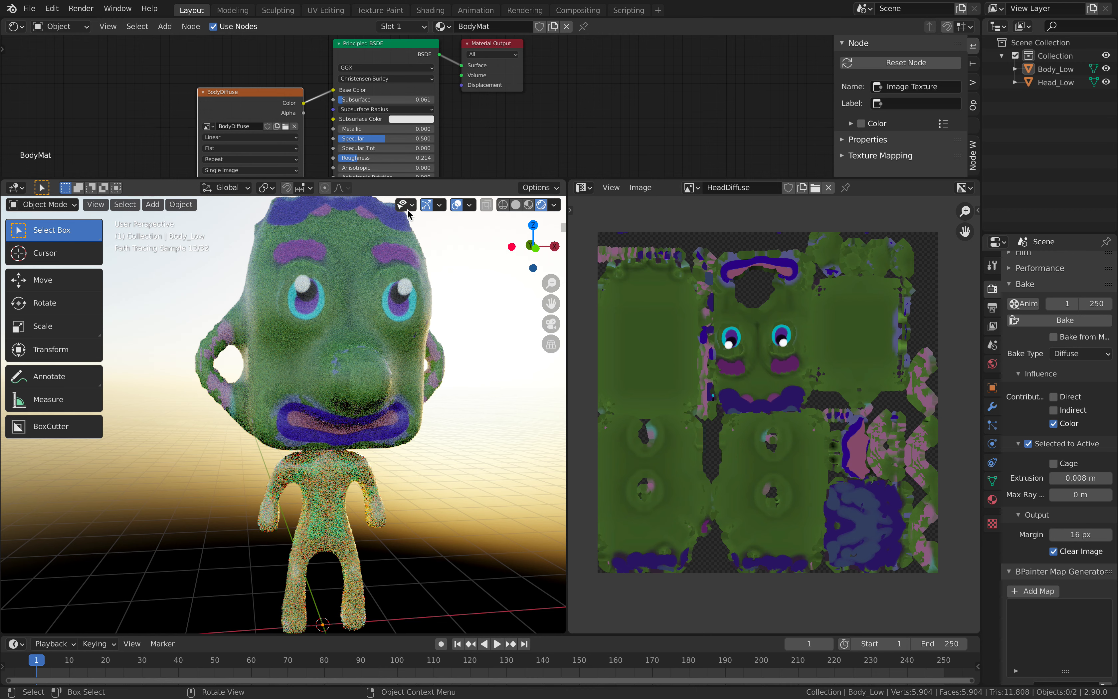
Step: Connect the BodyDiffuse texture's Color output to the Principled BSDF's Emission input in BodyMat
{"action": "middle_click_drag", "start_coordinate": [477, 98], "coordinate": [503, 75]}
{"action": "scroll", "coordinate": [492, 92], "scroll_direction": "down", "scroll_amount": 2}
{"action": "scroll", "coordinate": [375, 96], "scroll_direction": "down", "scroll_amount": 2}
{"action": "left_click_drag", "start_coordinate": [327, 86], "coordinate": [274, 111]}
{"action": "middle_click_drag", "start_coordinate": [307, 116], "coordinate": [326, 71]}
{"action": "left_click_drag", "start_coordinate": [326, 70], "coordinate": [395, 151]}
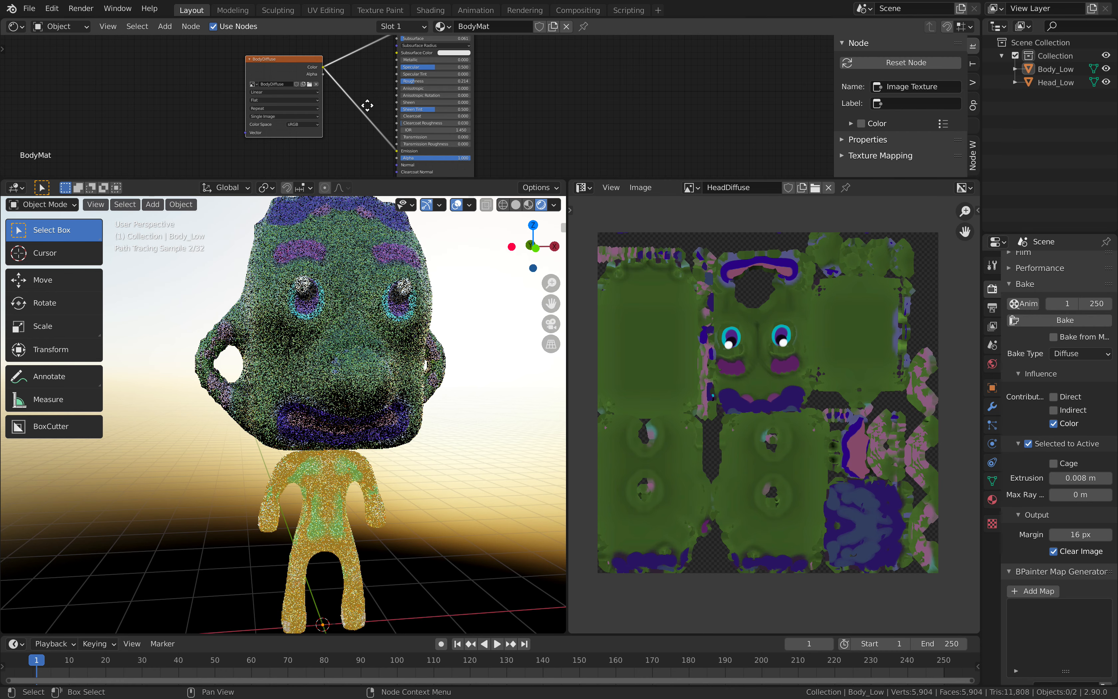
Step: Unlink BodyDiffuse from Base Color, reconnect its Color output there, and remove the Emission link
{"action": "middle_click_drag", "start_coordinate": [367, 105], "coordinate": [362, 122]}
{"action": "left_click_drag", "start_coordinate": [388, 52], "coordinate": [342, 68]}
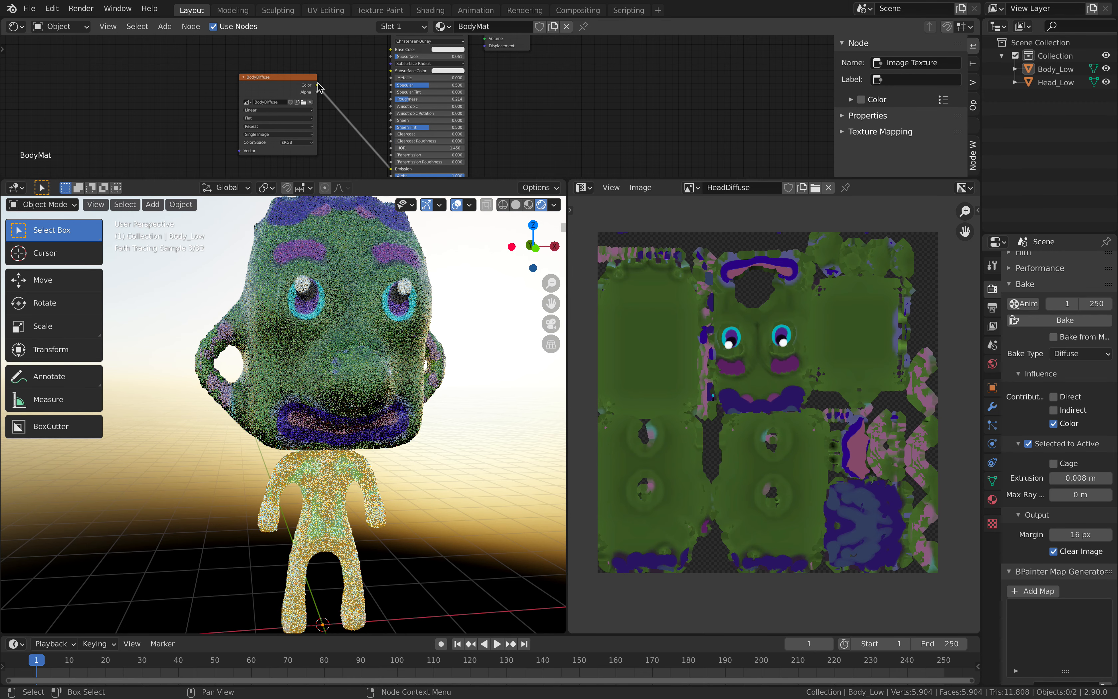
{"action": "left_click_drag", "start_coordinate": [319, 89], "coordinate": [390, 49]}
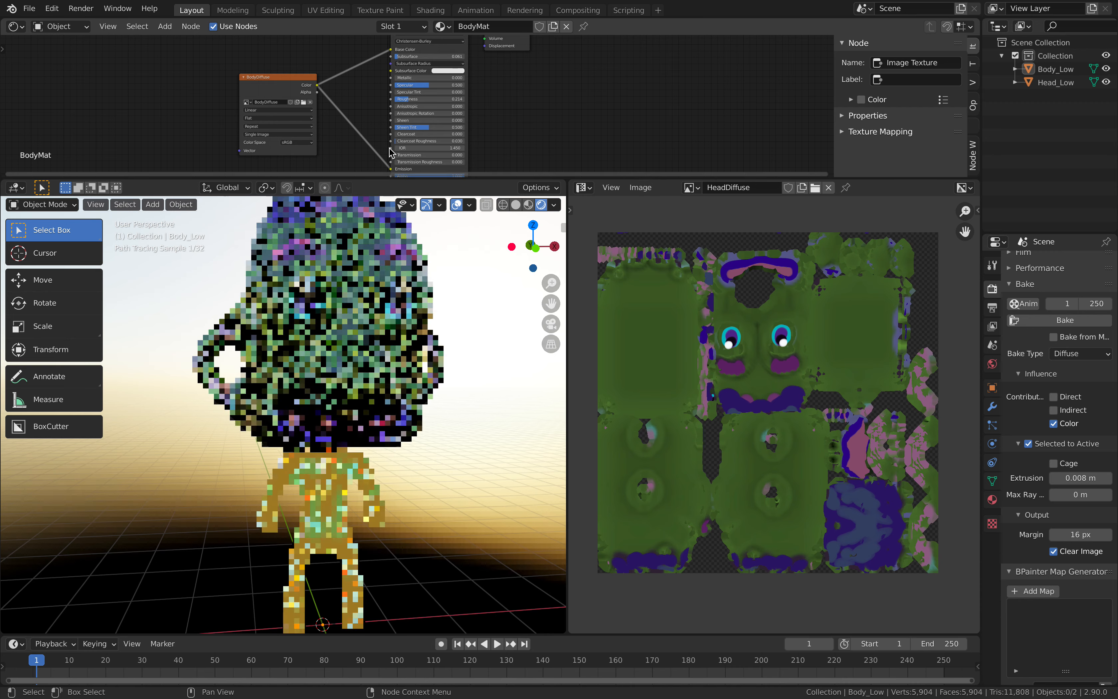
{"action": "left_click_drag", "start_coordinate": [390, 168], "coordinate": [370, 153]}
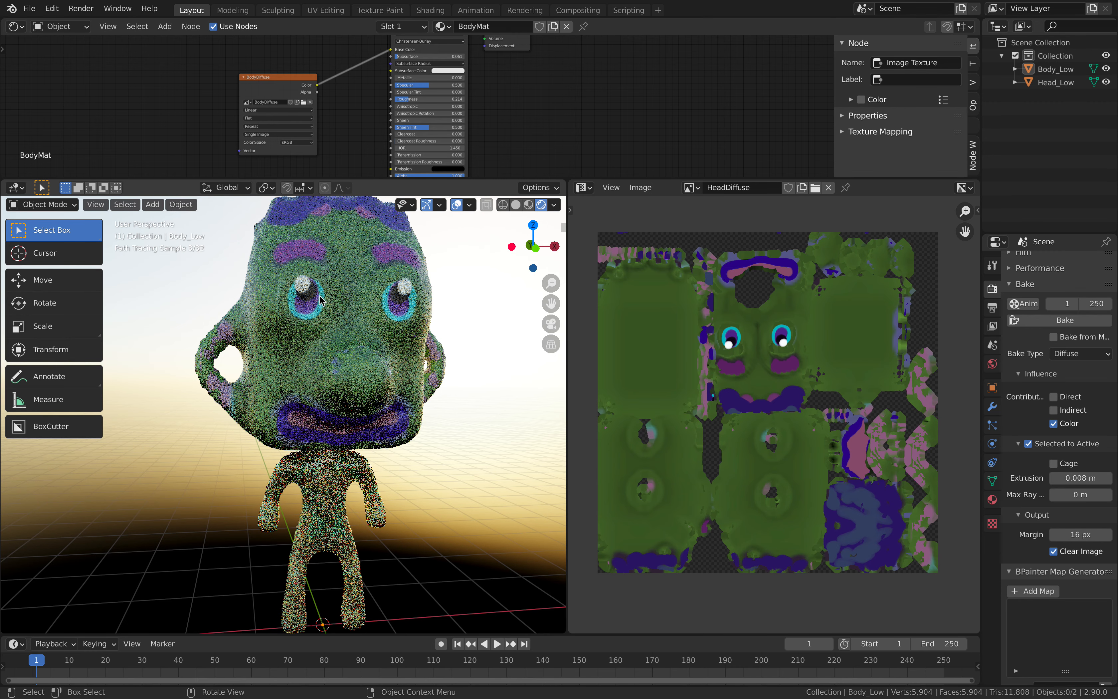
Step: Widen the Properties editor and change the scene's render engine to Eevee
{"action": "left_click", "coordinate": [992, 265]}
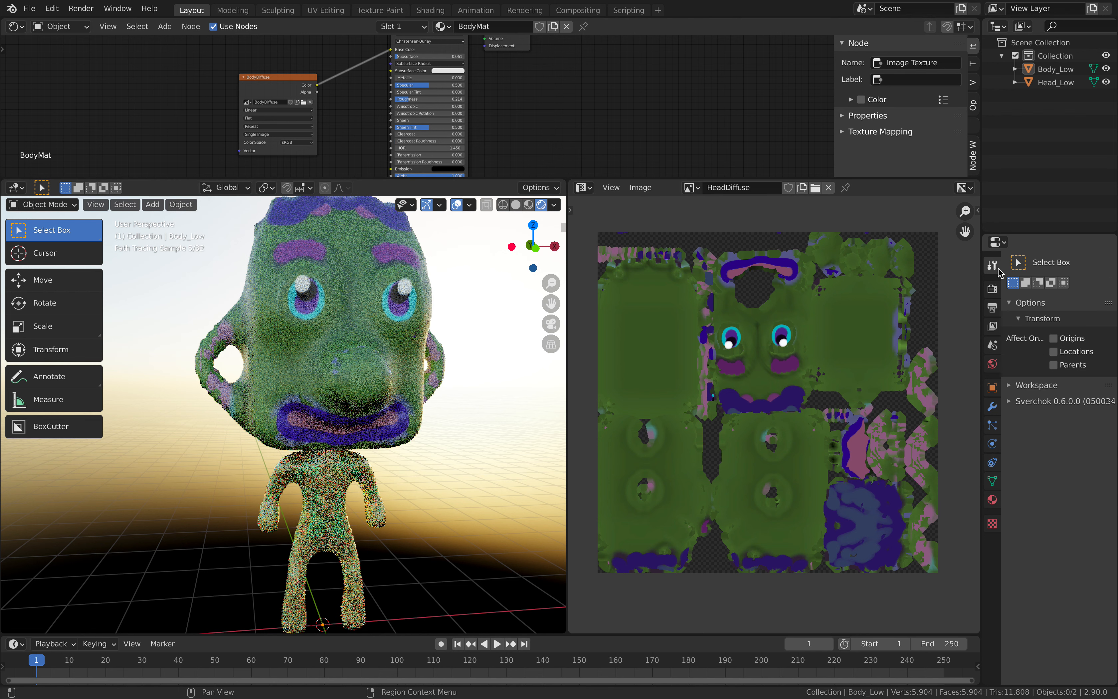
{"action": "left_click_drag", "start_coordinate": [984, 224], "coordinate": [910, 229]}
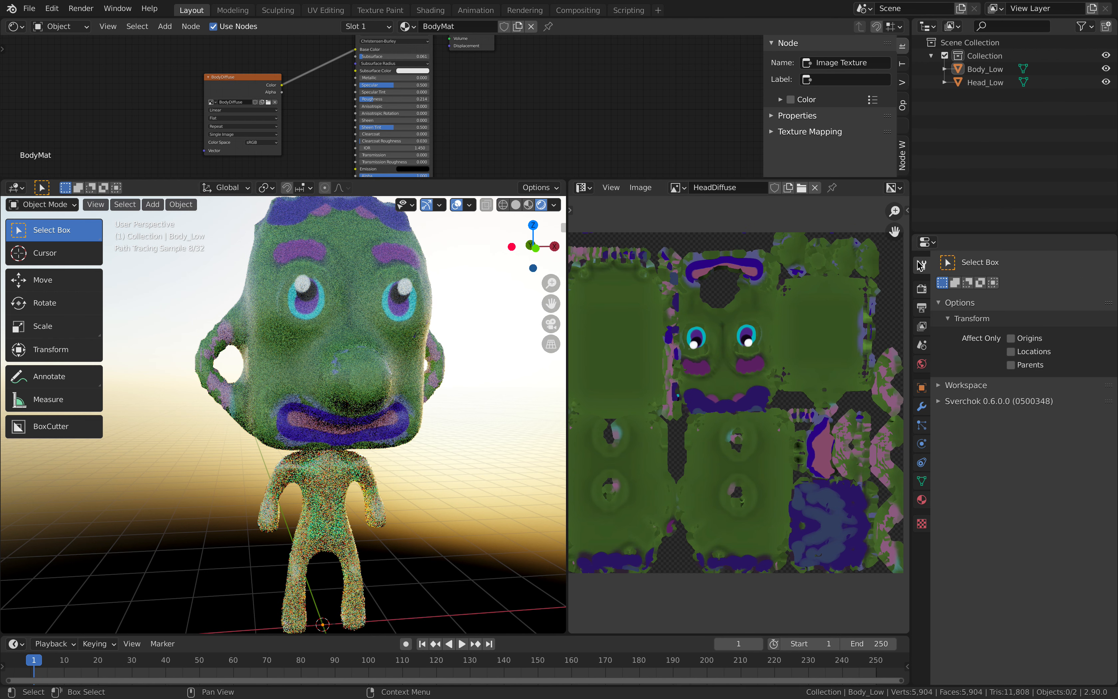
{"action": "left_click", "coordinate": [922, 289]}
{"action": "left_click", "coordinate": [1030, 262]}
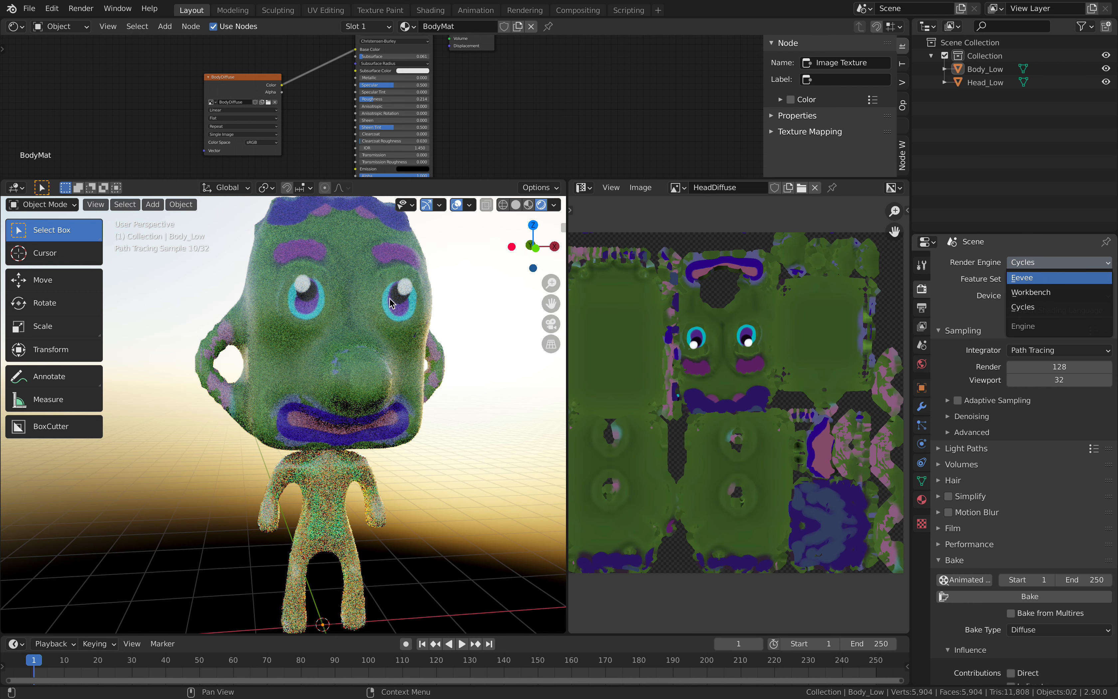
{"action": "key", "text": "Return"}
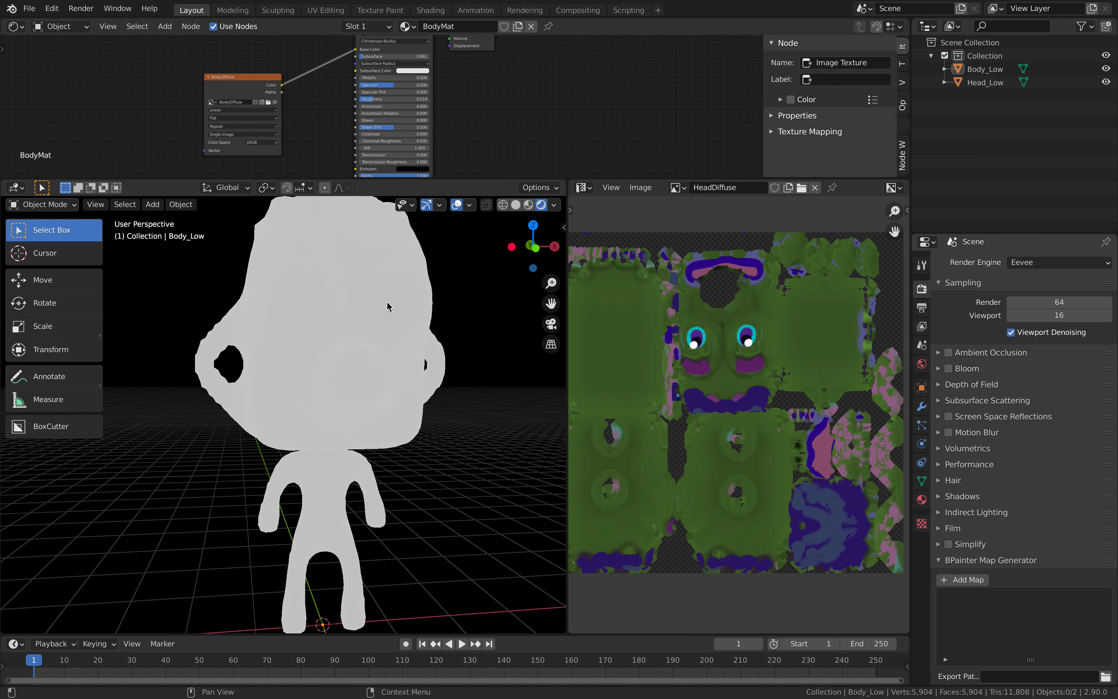
{"action": "scroll", "coordinate": [407, 307], "scroll_direction": "down", "scroll_amount": 3}
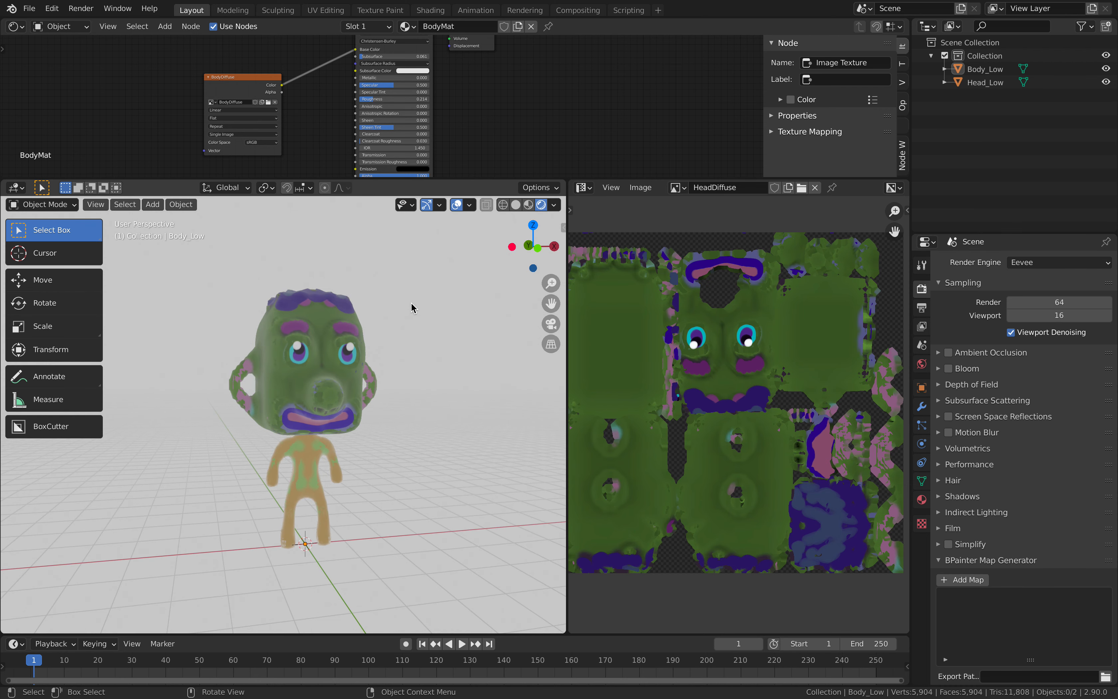
Step: Add an Area light to the scene and move it up beside the character's head
{"action": "key", "text": "shift+a"}
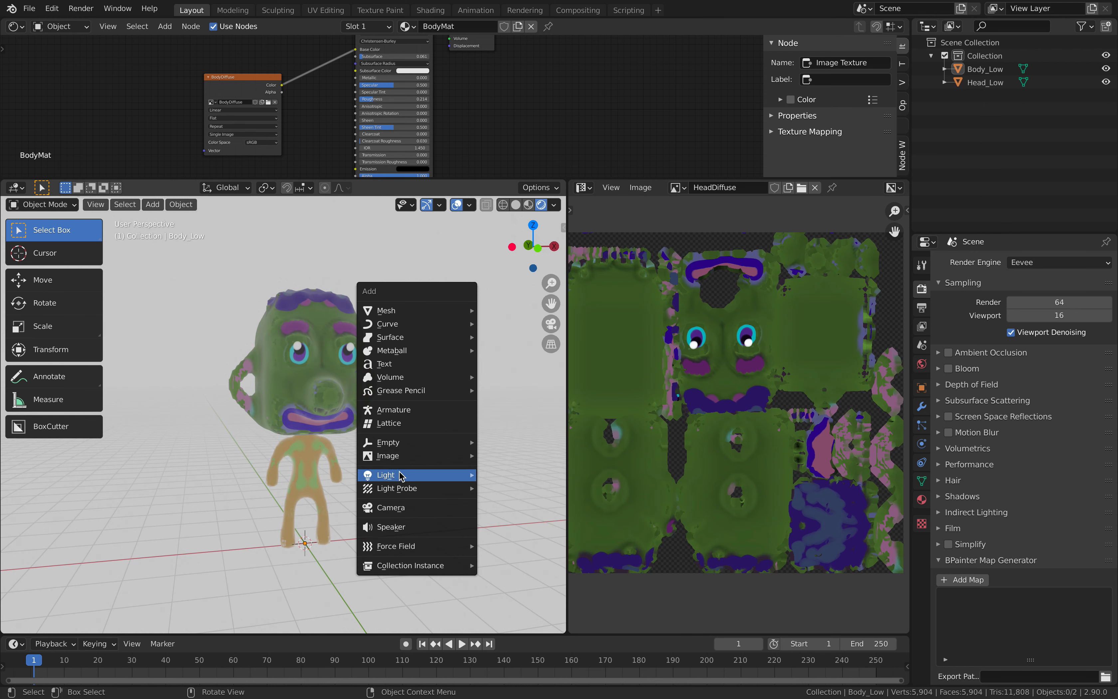
{"action": "mouse_move", "coordinate": [400, 474]}
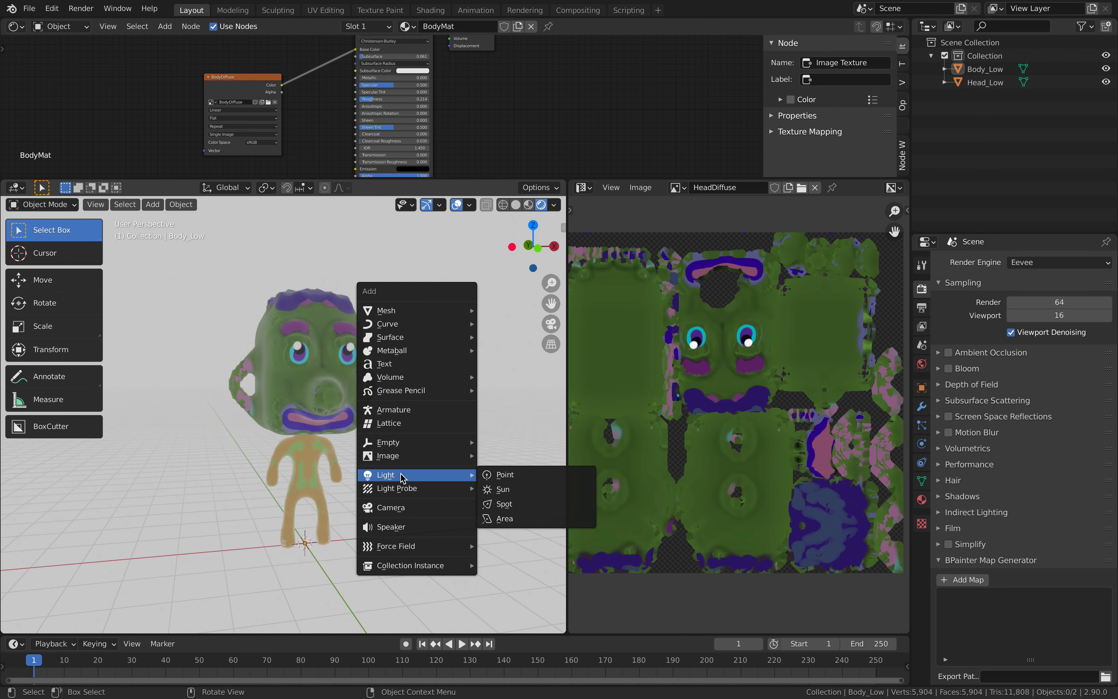
{"action": "left_click", "coordinate": [508, 520]}
{"action": "scroll", "coordinate": [441, 480], "scroll_direction": "down", "scroll_amount": 3}
{"action": "key", "text": "g"}
{"action": "left_click", "coordinate": [497, 314]}
Step: Rotate the Area light freely to face the character and enlarge it
{"action": "key", "text": "r"}
{"action": "key", "text": "r"}
{"action": "left_click", "coordinate": [450, 379]}
{"action": "key", "text": "s"}
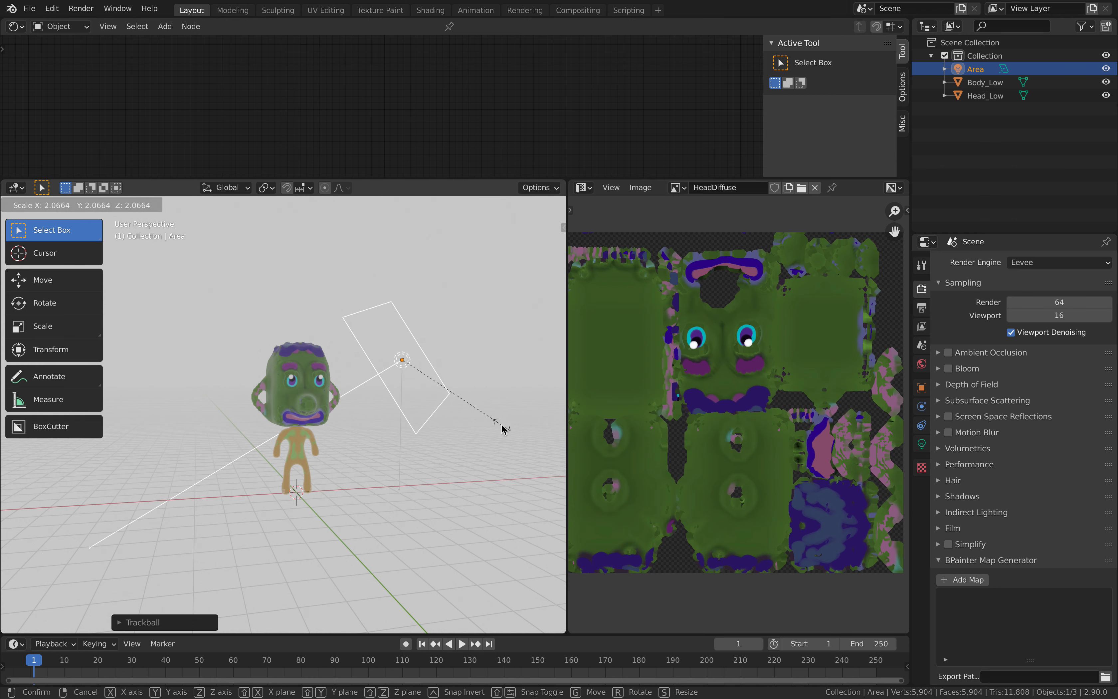
{"action": "left_click", "coordinate": [348, 393]}
Step: Add a Sun light, tilt it freely, and move it to the opposite side of the head from the Area light
{"action": "key", "text": "shift+a"}
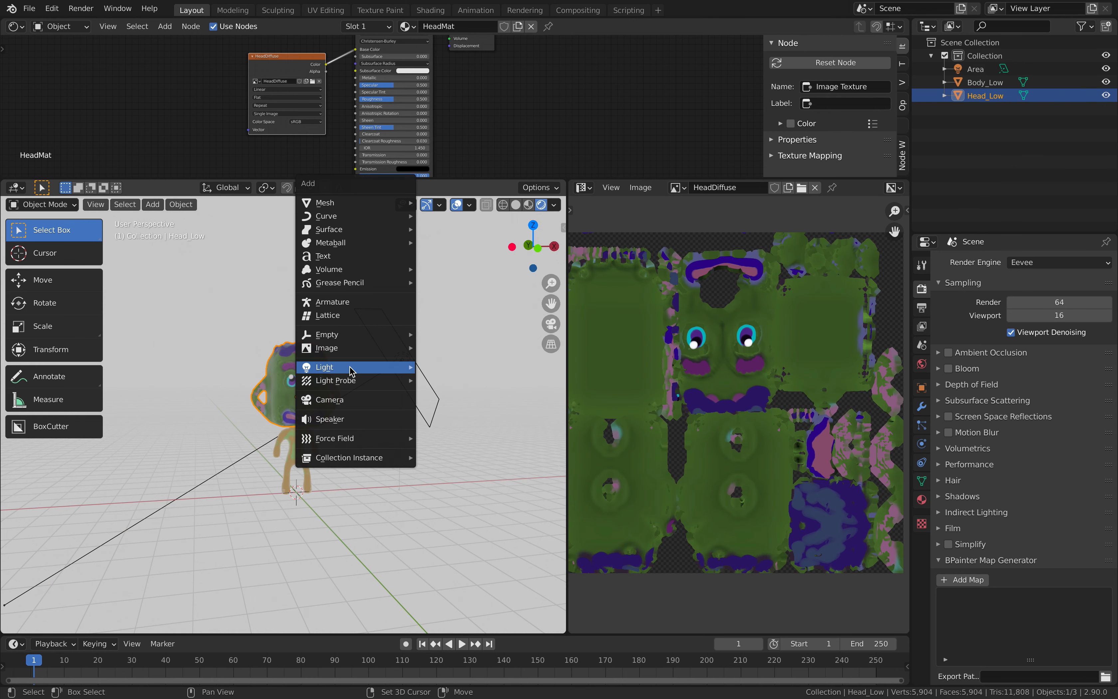
{"action": "mouse_move", "coordinate": [351, 366]}
{"action": "left_click", "coordinate": [442, 378]}
{"action": "key", "text": "r"}
{"action": "key", "text": "r"}
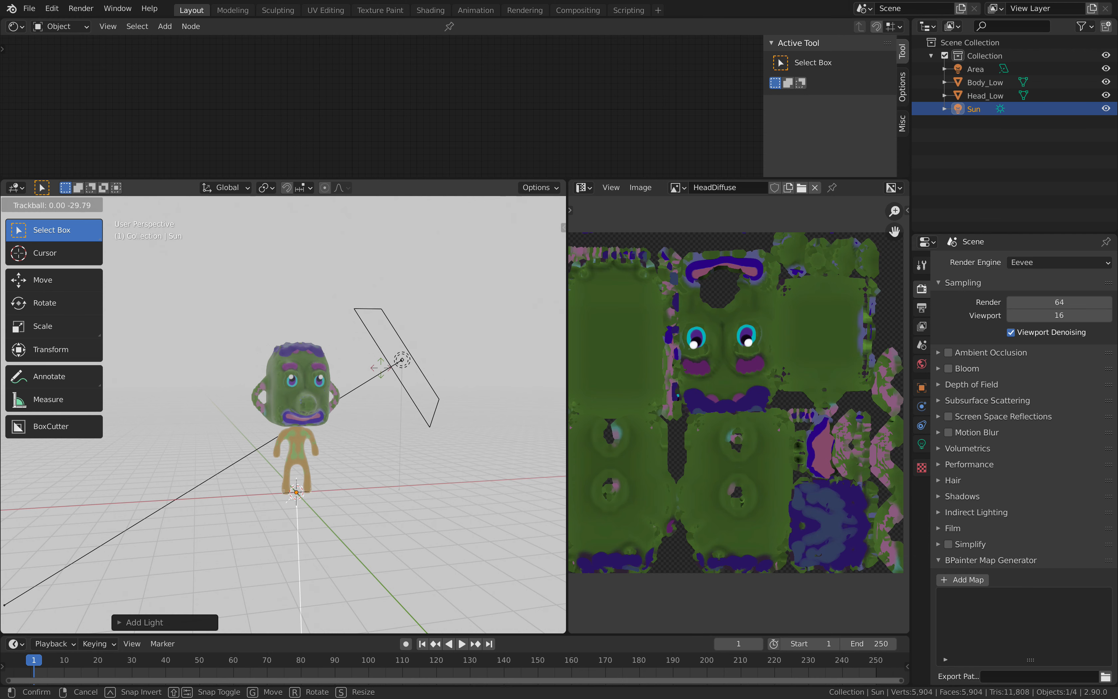
{"action": "left_click", "coordinate": [342, 379]}
{"action": "key", "text": "g"}
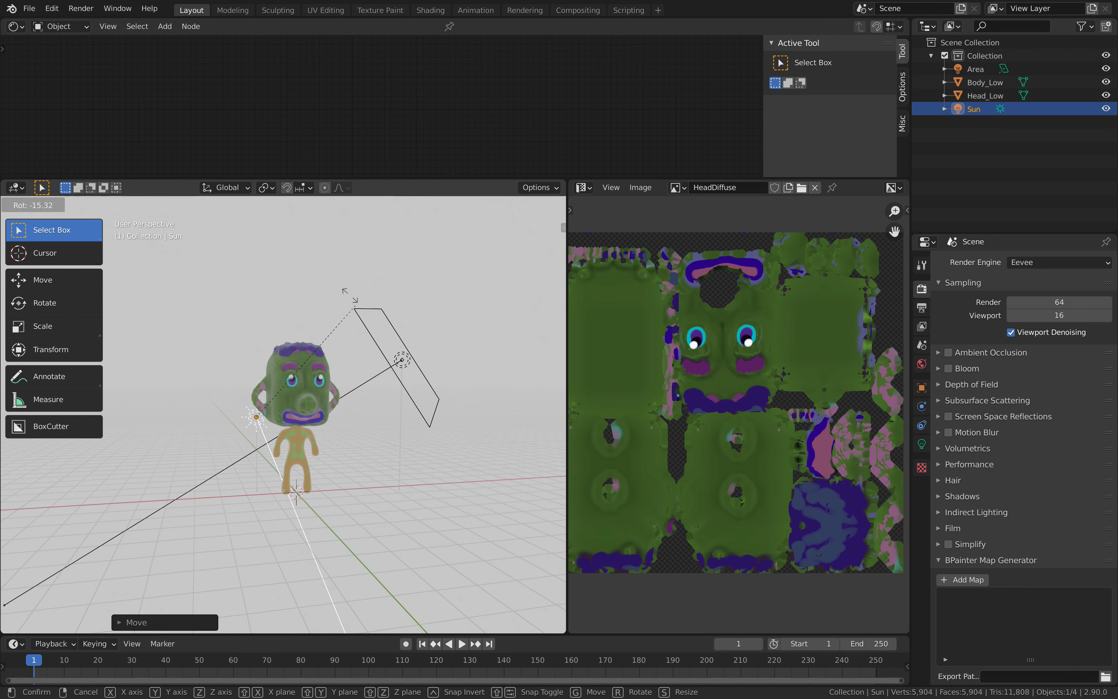
{"action": "left_click", "coordinate": [356, 310]}
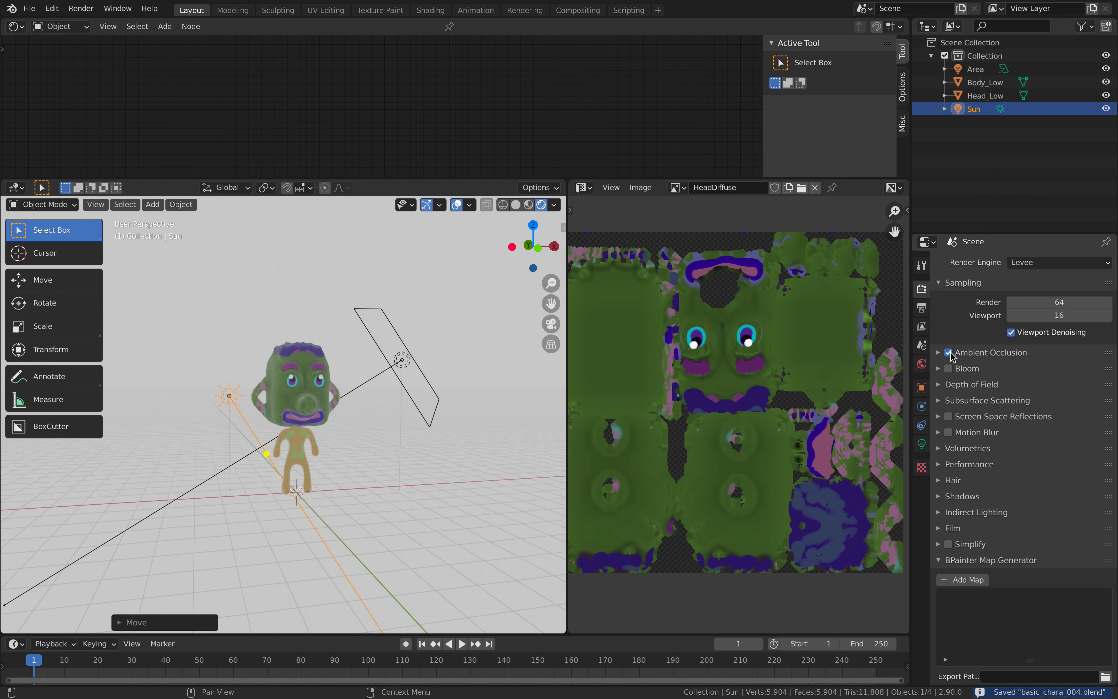
Step: Replace the world background's Sky Texture with an RGB colour and tint it a muted blue-grey
{"action": "left_click", "coordinate": [922, 444]}
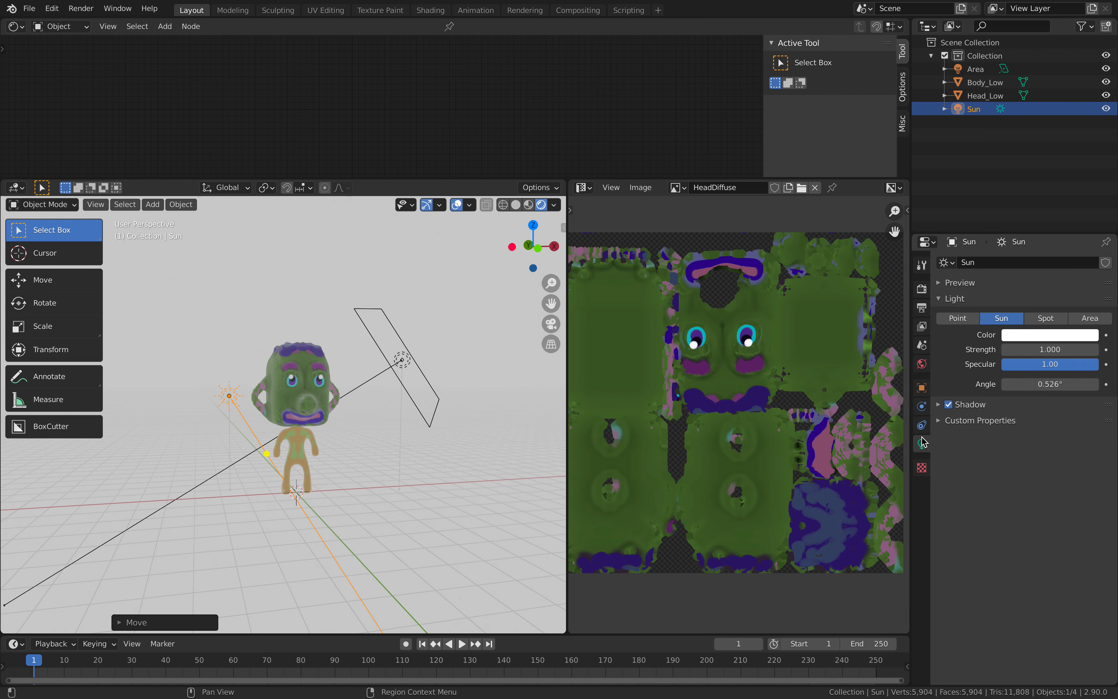
{"action": "left_click", "coordinate": [922, 363]}
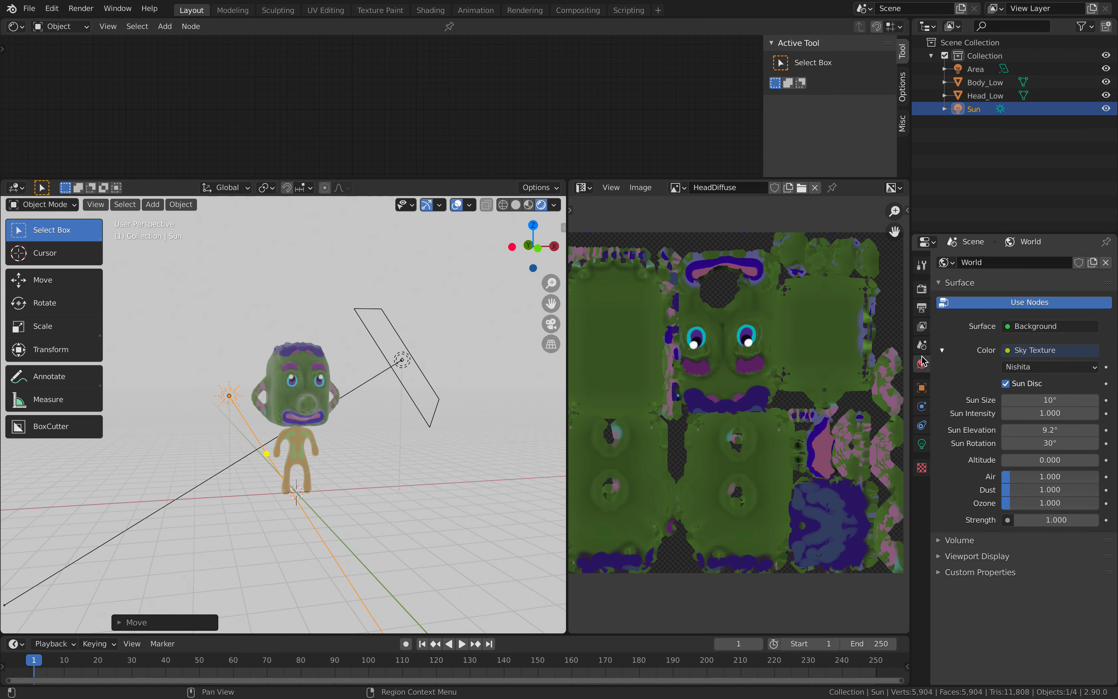
{"action": "left_click", "coordinate": [1028, 354]}
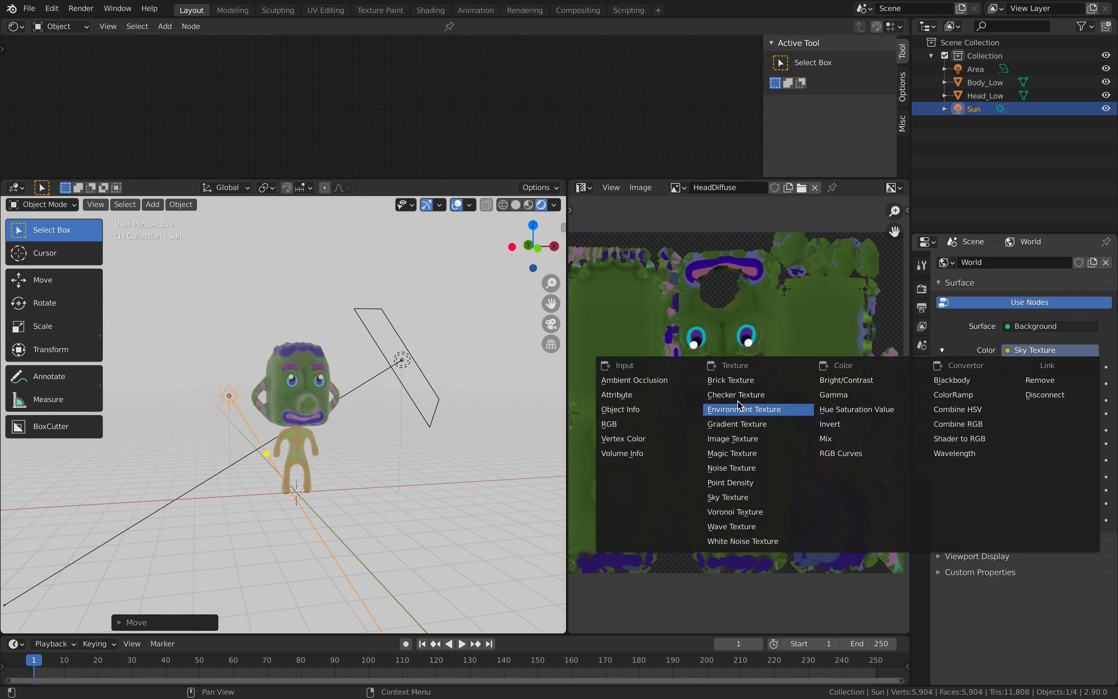
{"action": "left_click", "coordinate": [648, 429]}
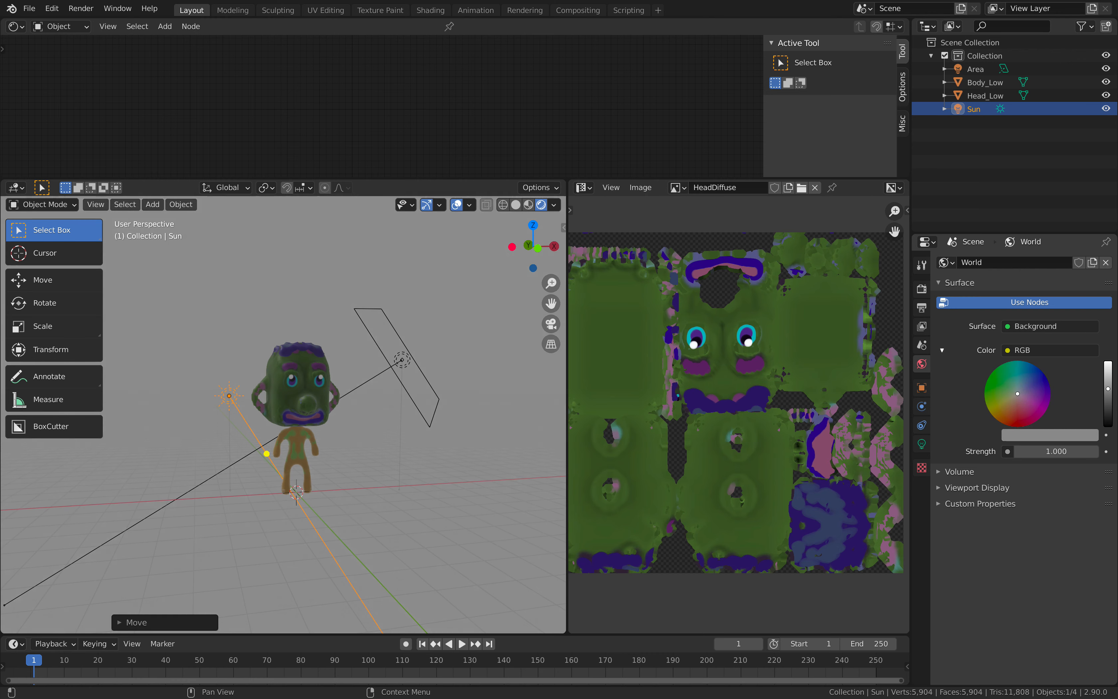
{"action": "left_click_drag", "start_coordinate": [1034, 395], "coordinate": [1018, 396]}
Step: Add a plane mesh under the character's feet and scale it up into a large floor
{"action": "middle_click_drag", "start_coordinate": [425, 389], "coordinate": [326, 407]}
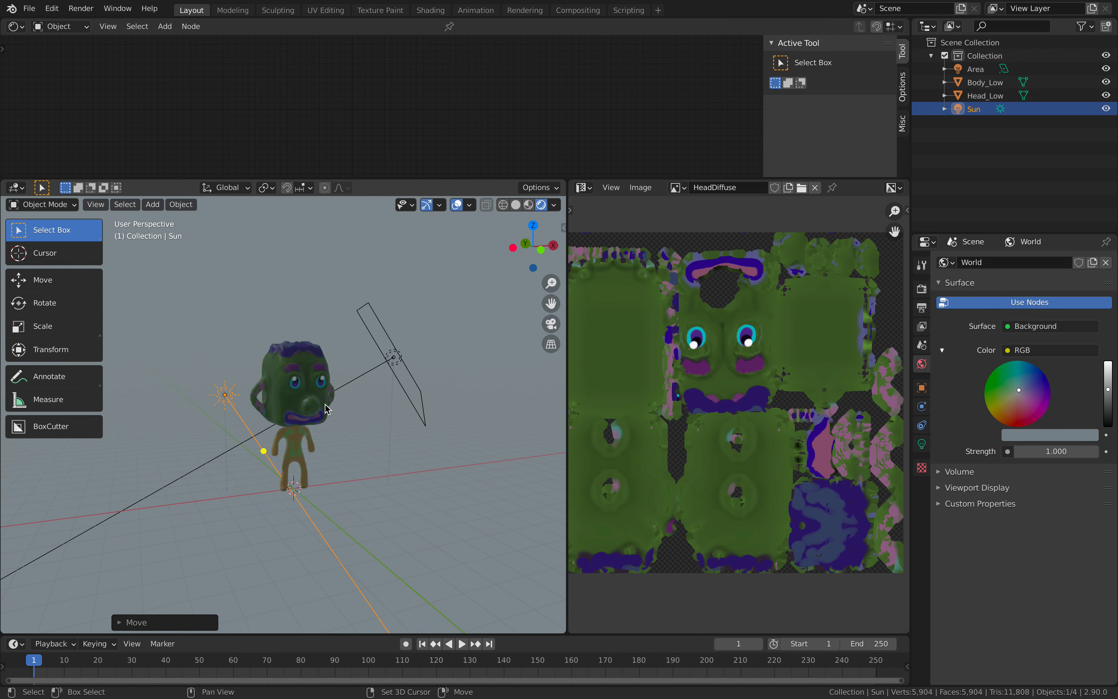
{"action": "key", "text": "shift+a"}
{"action": "mouse_move", "coordinate": [325, 407]}
{"action": "mouse_move", "coordinate": [336, 241]}
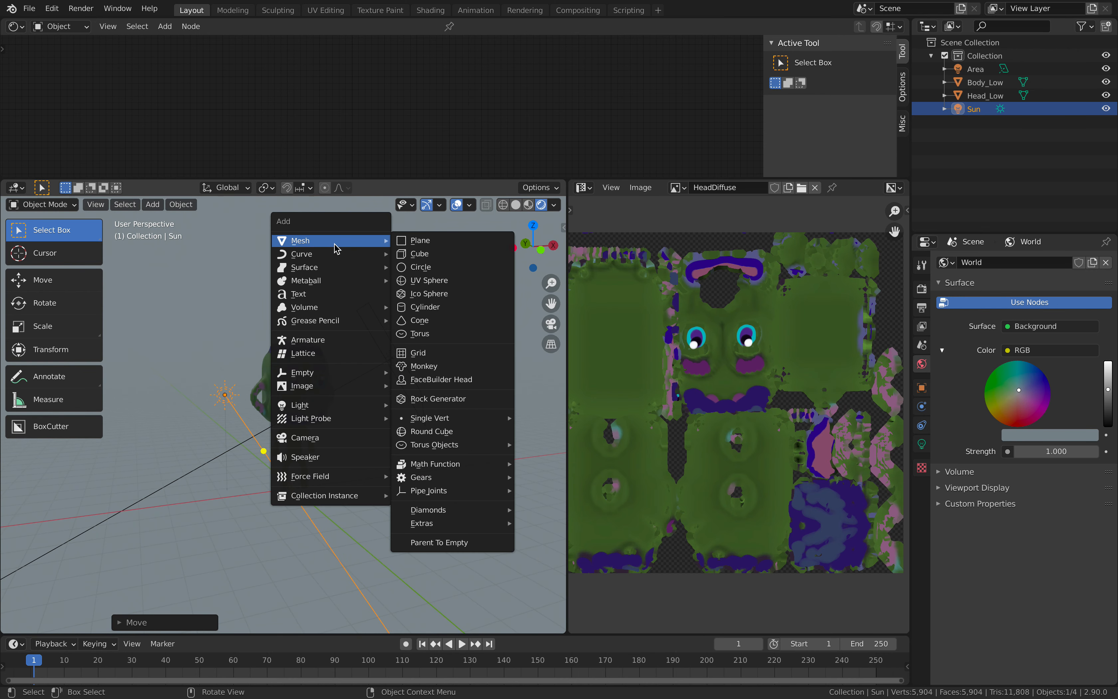
{"action": "left_click", "coordinate": [418, 244]}
{"action": "key", "text": "s"}
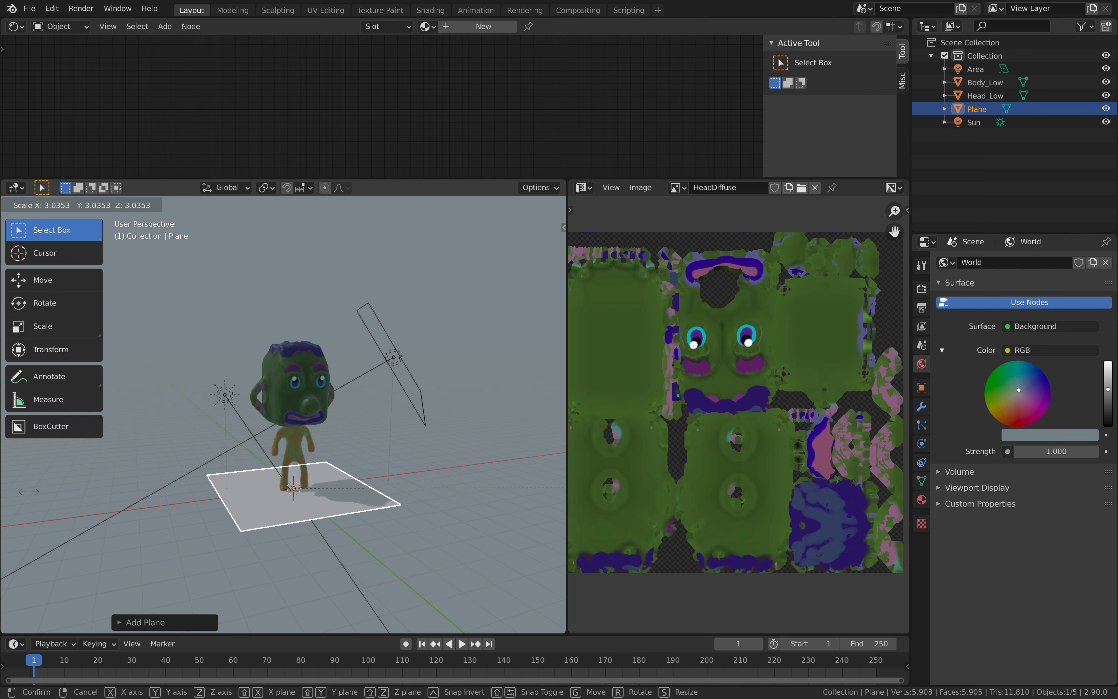
{"action": "left_click", "coordinate": [354, 464]}
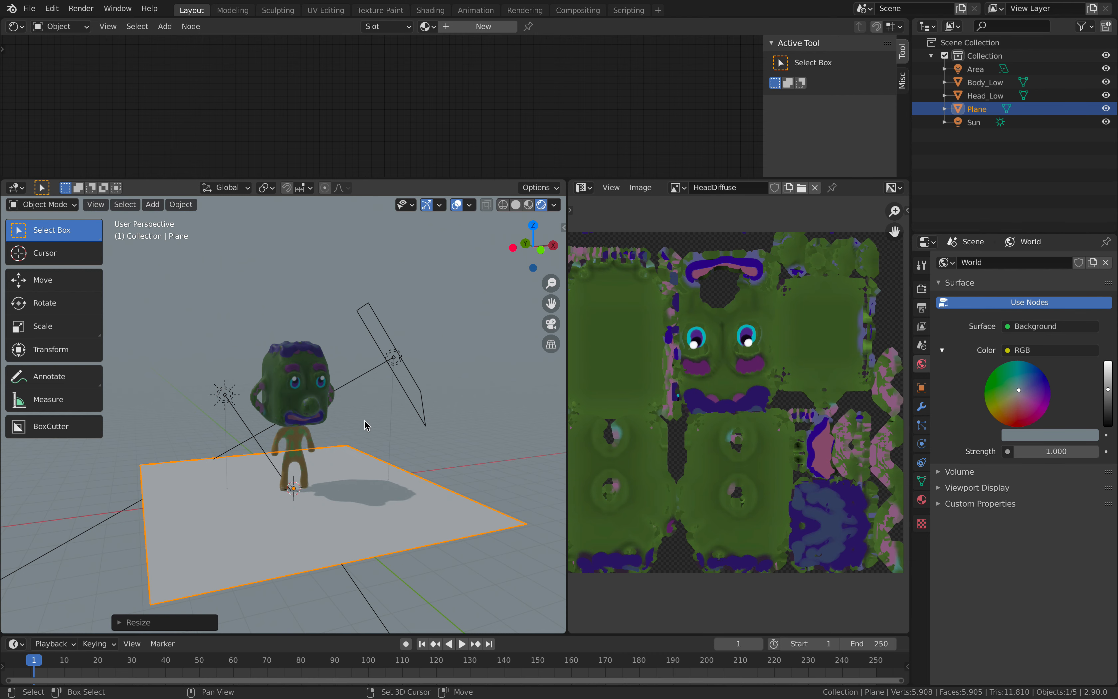
Step: Extrude the floor plane downward in Edit Mode to form a thick platform, and return to Object Mode
{"action": "middle_click_drag", "start_coordinate": [368, 462], "coordinate": [394, 424]}
{"action": "key", "text": "Tab"}
{"action": "key", "text": "e"}
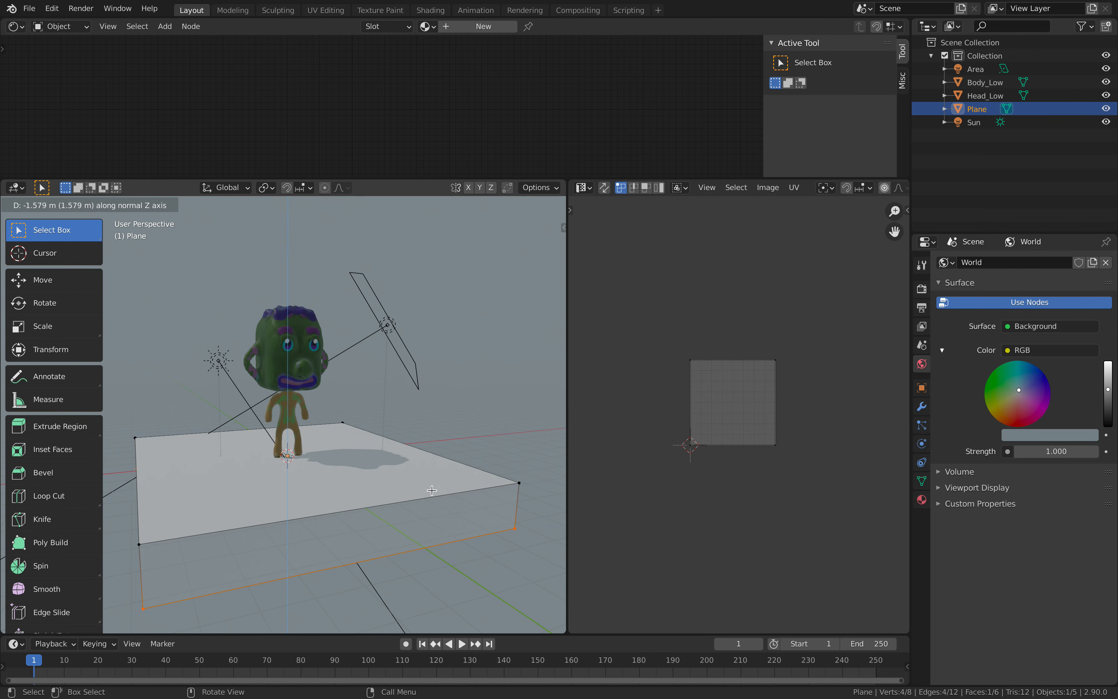
{"action": "left_click", "coordinate": [434, 443]}
{"action": "key", "text": "Tab"}
{"action": "middle_click_drag", "start_coordinate": [412, 438], "coordinate": [333, 435]}
{"action": "scroll", "coordinate": [375, 404], "scroll_direction": "up", "scroll_amount": 2}
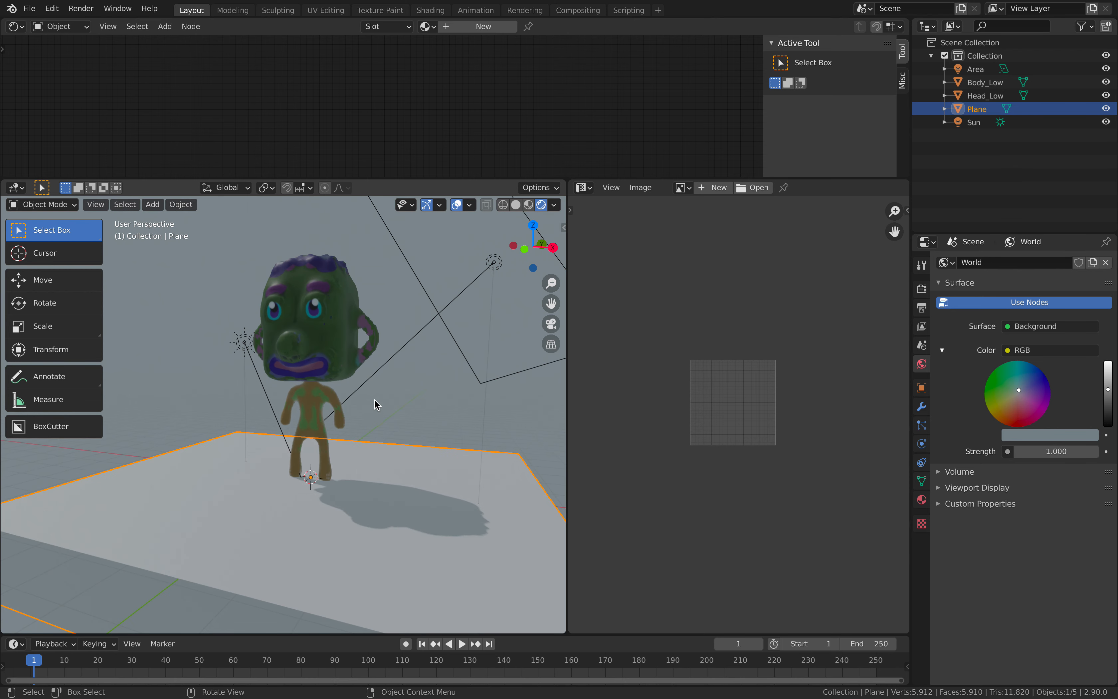
Step: Set the power of the Area light beside the character's head to about 66.8 W
{"action": "left_click", "coordinate": [495, 263]}
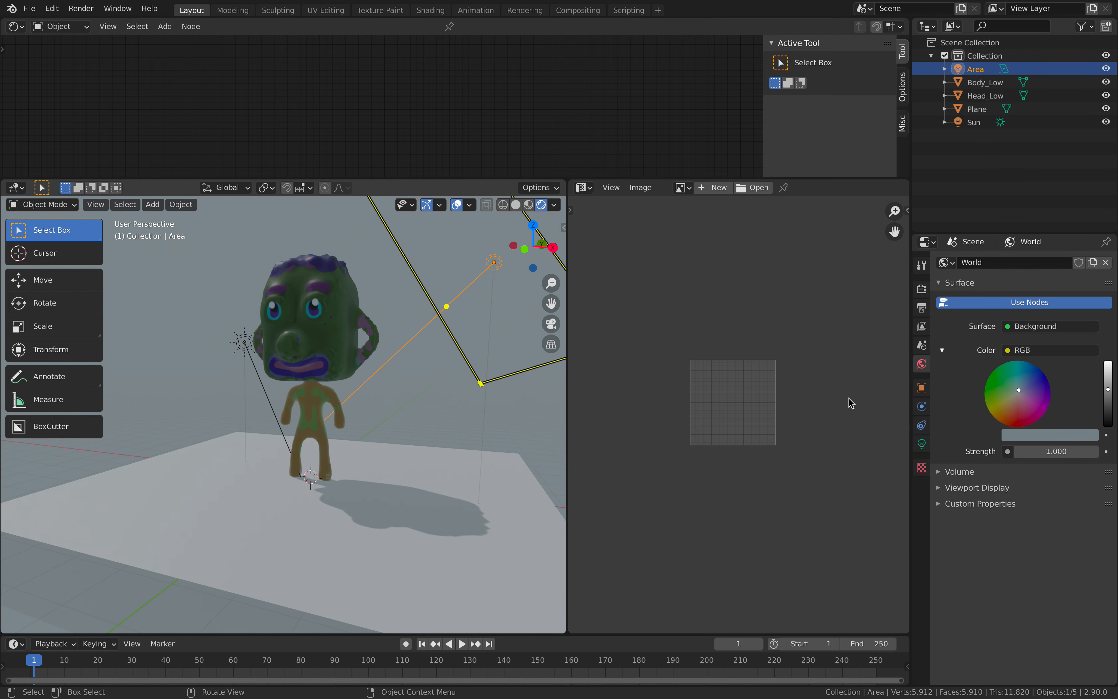
{"action": "left_click", "coordinate": [922, 444]}
{"action": "left_click_drag", "start_coordinate": [1039, 350], "coordinate": [1071, 349]}
{"action": "left_click_drag", "start_coordinate": [1050, 349], "coordinate": [1053, 350]}
Step: Reposition and freely rotate the Area light so it shines diagonally down on the character, then save the file
{"action": "scroll", "coordinate": [444, 303], "scroll_direction": "down", "scroll_amount": 3}
{"action": "mouse_move", "coordinate": [453, 330]}
{"action": "middle_mouse_down"}
{"action": "mouse_move", "coordinate": [456, 343]}
{"action": "mouse_move", "coordinate": [381, 367]}
{"action": "mouse_move", "coordinate": [344, 364]}
{"action": "mouse_move", "coordinate": [430, 342]}
{"action": "mouse_move", "coordinate": [435, 328]}
{"action": "middle_mouse_up"}
{"action": "key", "text": "r"}
{"action": "key", "text": "r"}
{"action": "left_click", "coordinate": [434, 353]}
{"action": "key", "text": "g"}
{"action": "left_click", "coordinate": [261, 350]}
{"action": "key", "text": "r"}
{"action": "key", "text": "r"}
{"action": "left_click", "coordinate": [350, 347]}
{"action": "left_click", "coordinate": [434, 327]}
{"action": "key", "text": "ctrl+s"}
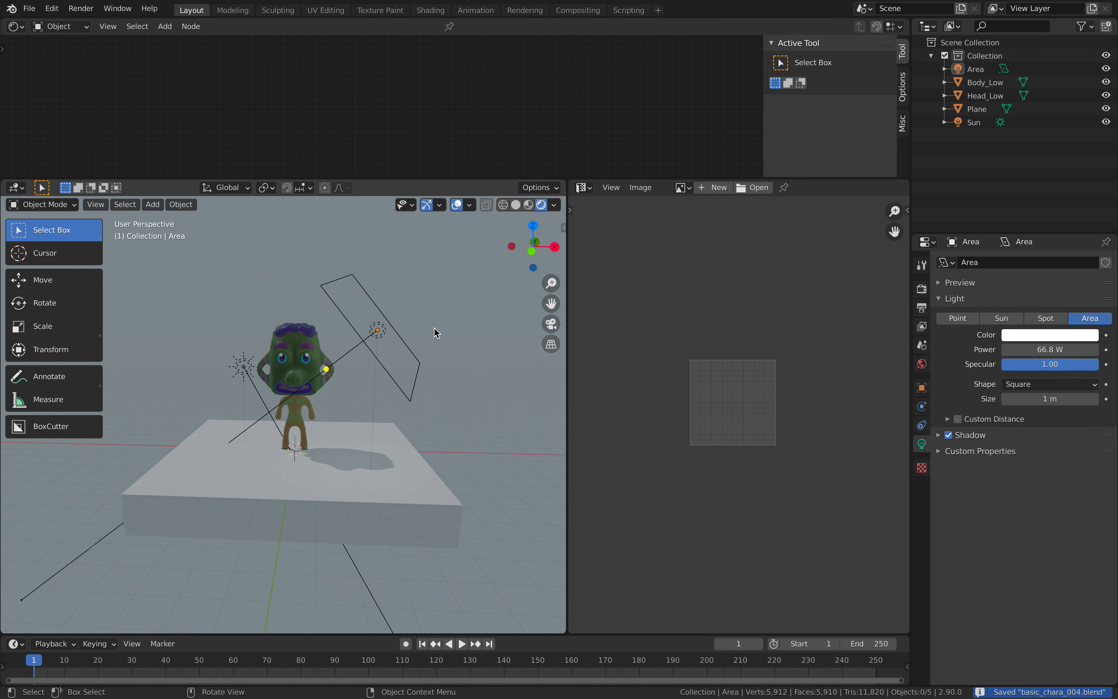
Step: Add a camera to the scene and move it away from the character's feet
{"action": "key", "text": "shift+a"}
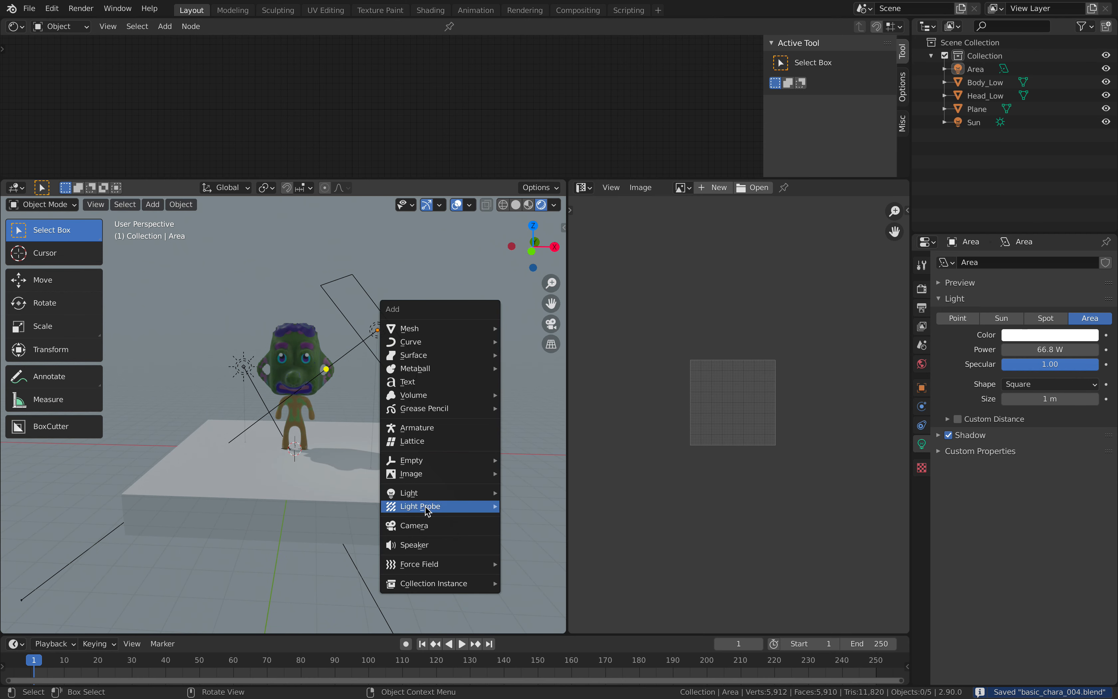
{"action": "left_click", "coordinate": [425, 526]}
{"action": "middle_click_drag", "start_coordinate": [384, 437], "coordinate": [424, 422]}
{"action": "key", "text": "g"}
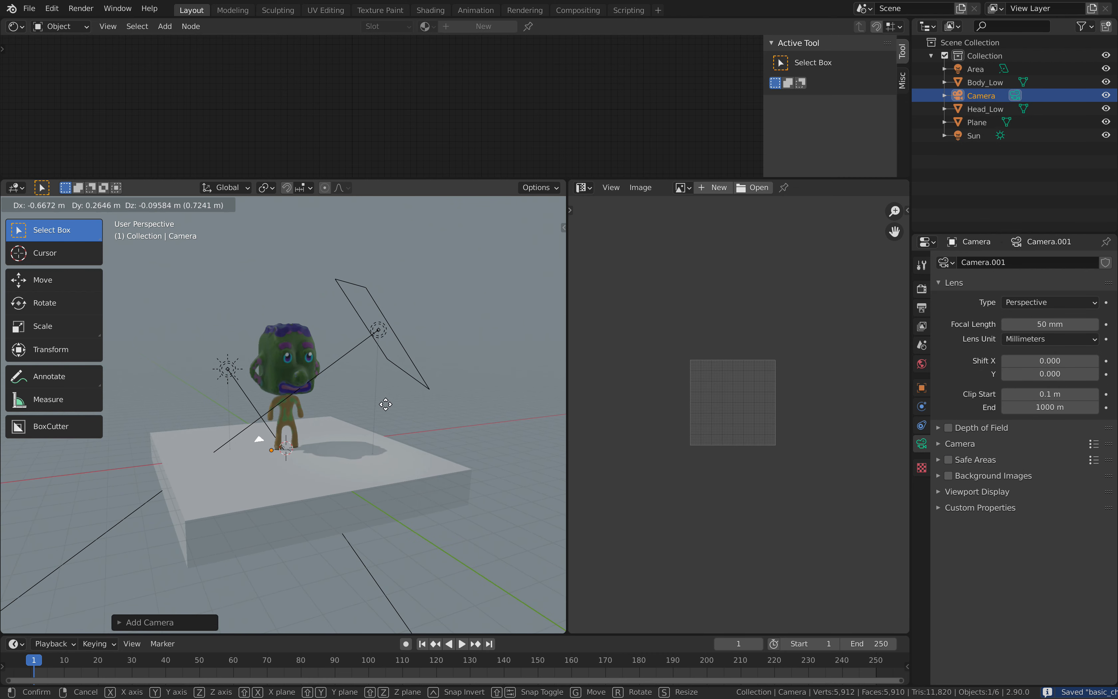
{"action": "left_click", "coordinate": [394, 381]}
Step: Frame the character from the front and align the active camera to that view
{"action": "scroll", "coordinate": [388, 381], "scroll_direction": "up", "scroll_amount": 2}
{"action": "scroll", "coordinate": [383, 386], "scroll_direction": "up", "scroll_amount": 1}
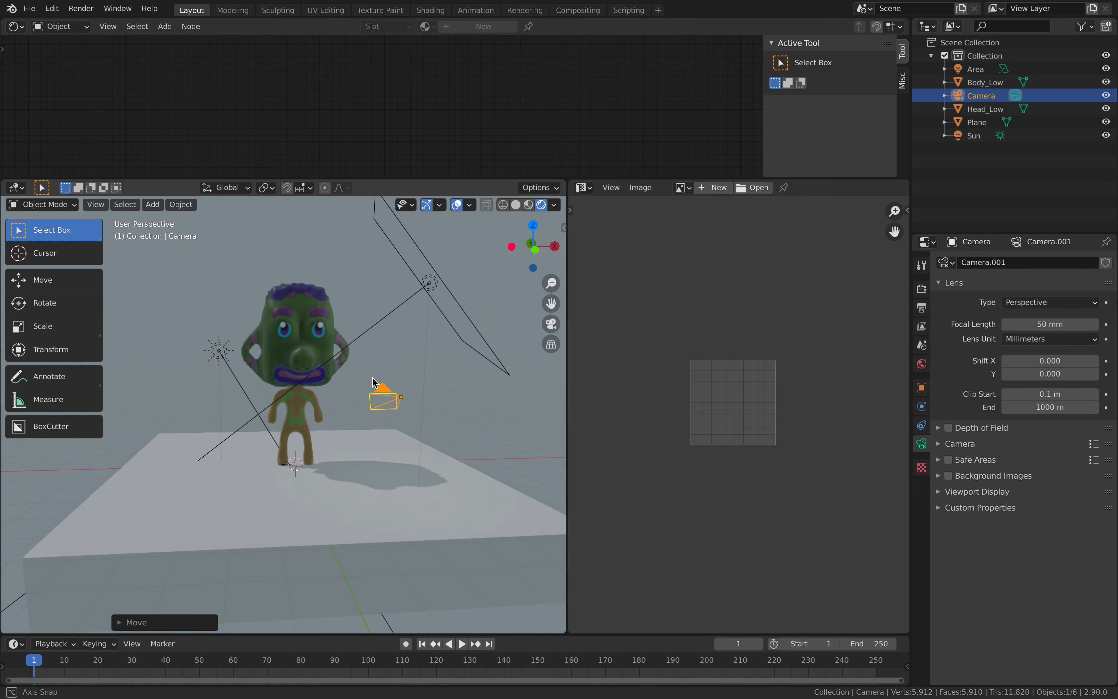
{"action": "scroll", "coordinate": [392, 402], "scroll_direction": "up", "scroll_amount": 1}
{"action": "middle_click_drag", "start_coordinate": [419, 386], "coordinate": [398, 374]}
{"action": "left_click", "coordinate": [95, 206]}
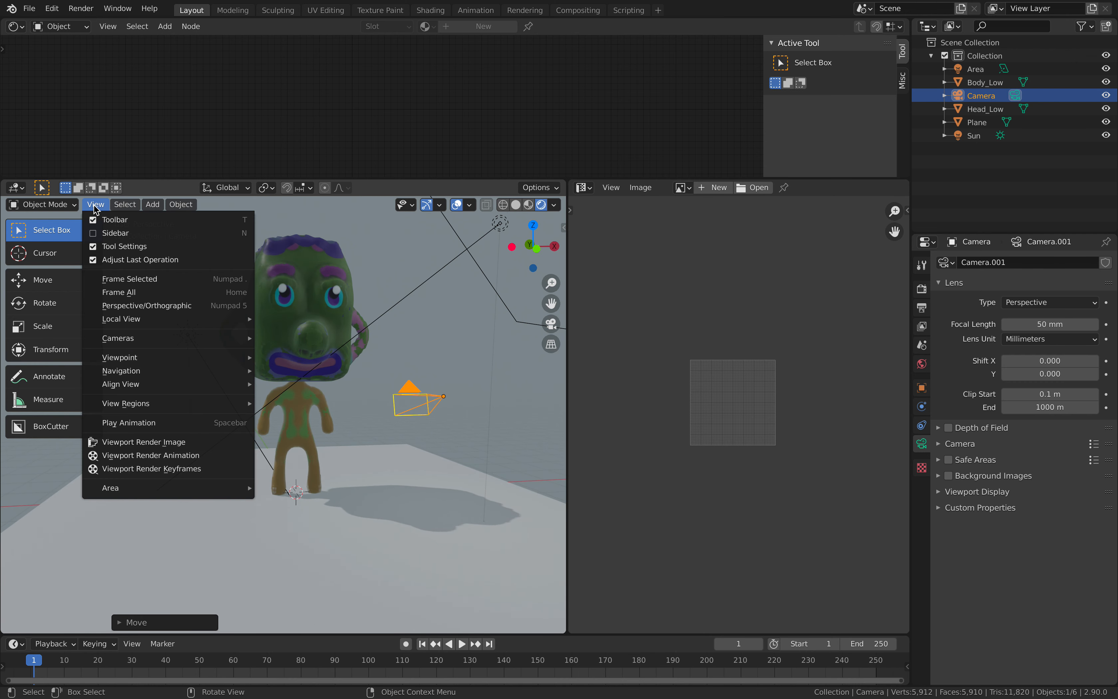
{"action": "mouse_move", "coordinate": [127, 336]}
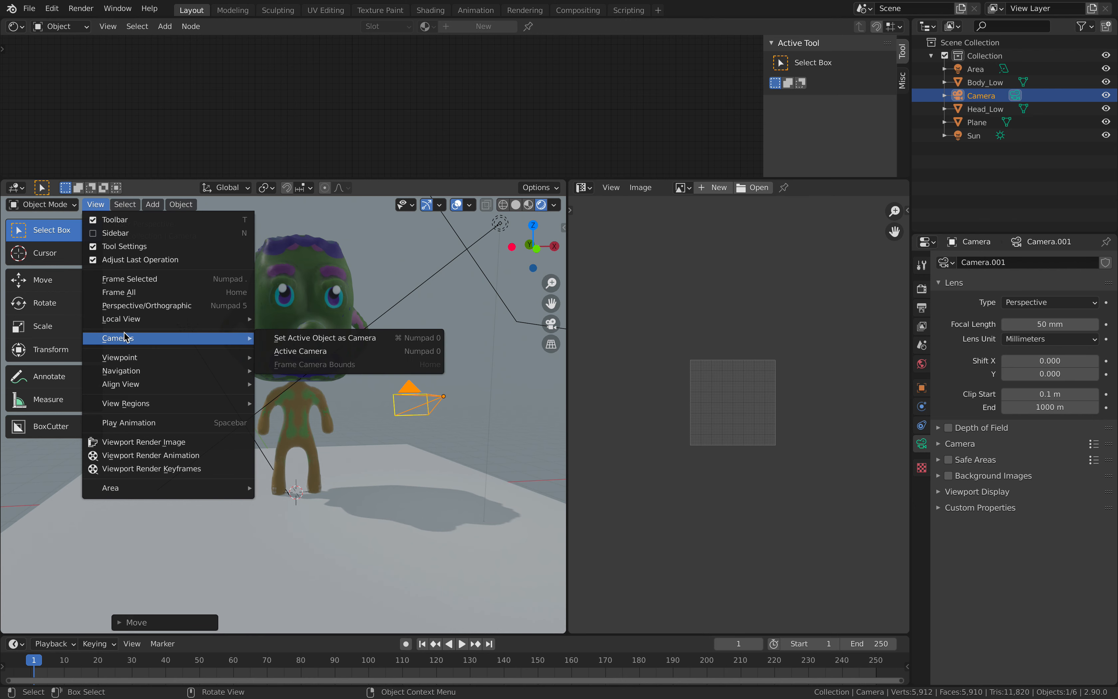
{"action": "mouse_move", "coordinate": [139, 384]}
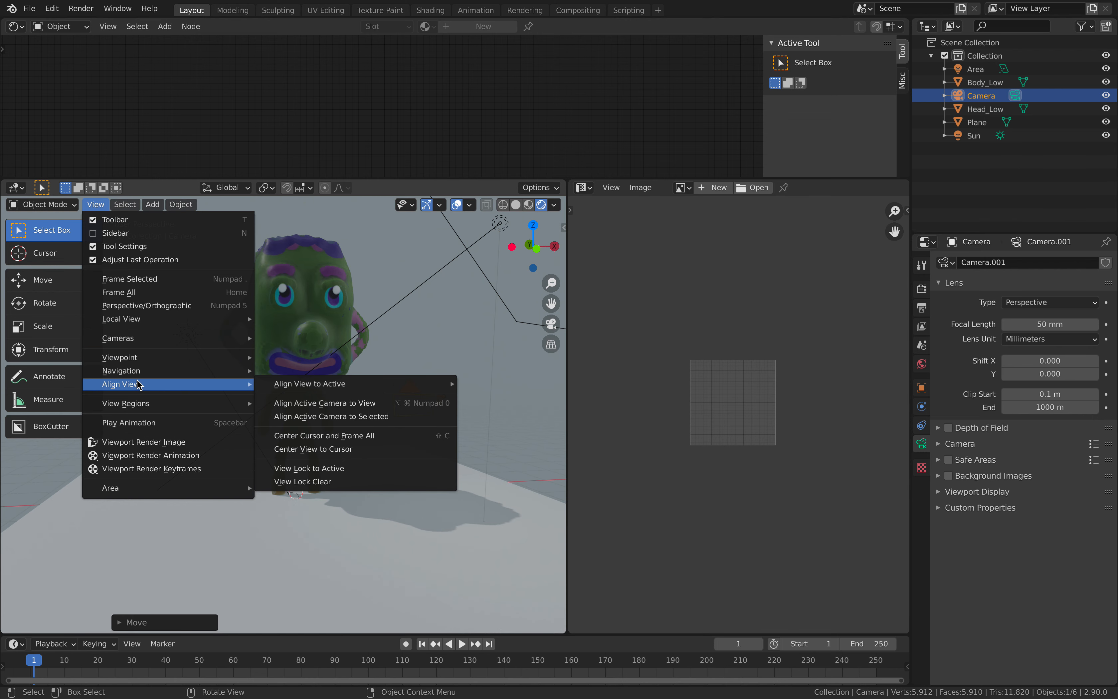
{"action": "left_click", "coordinate": [361, 403]}
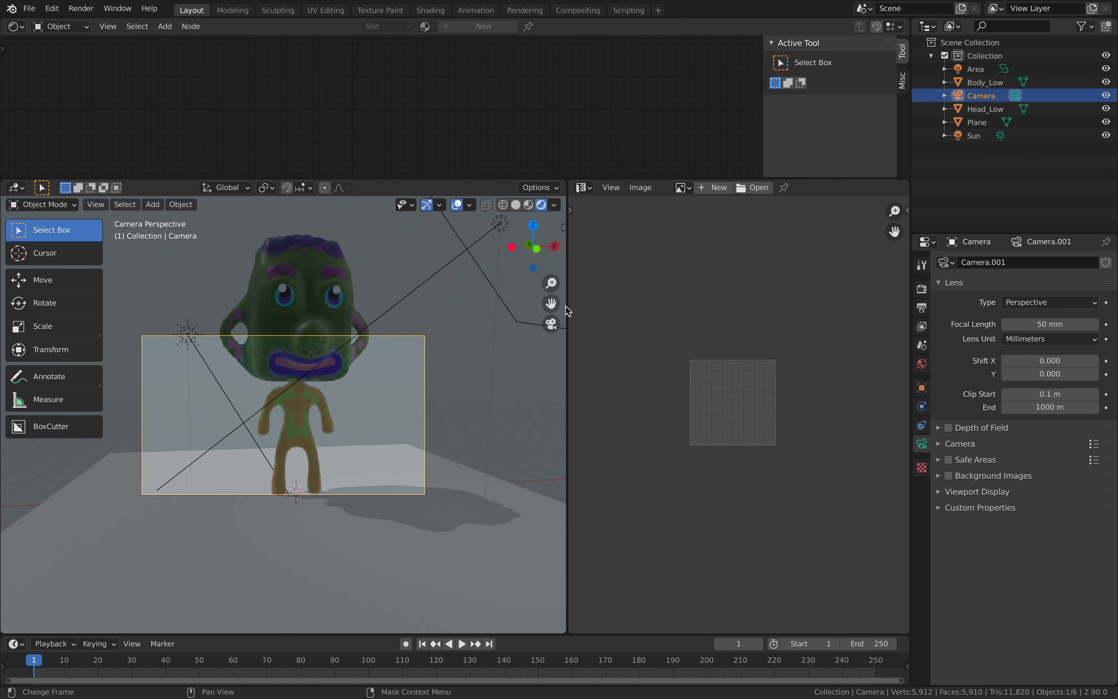
Step: Widen the 3D viewport, lock the camera to the view, and pull it back until the whole character fits its frame
{"action": "left_click_drag", "start_coordinate": [567, 306], "coordinate": [646, 306]}
{"action": "left_click", "coordinate": [643, 227]}
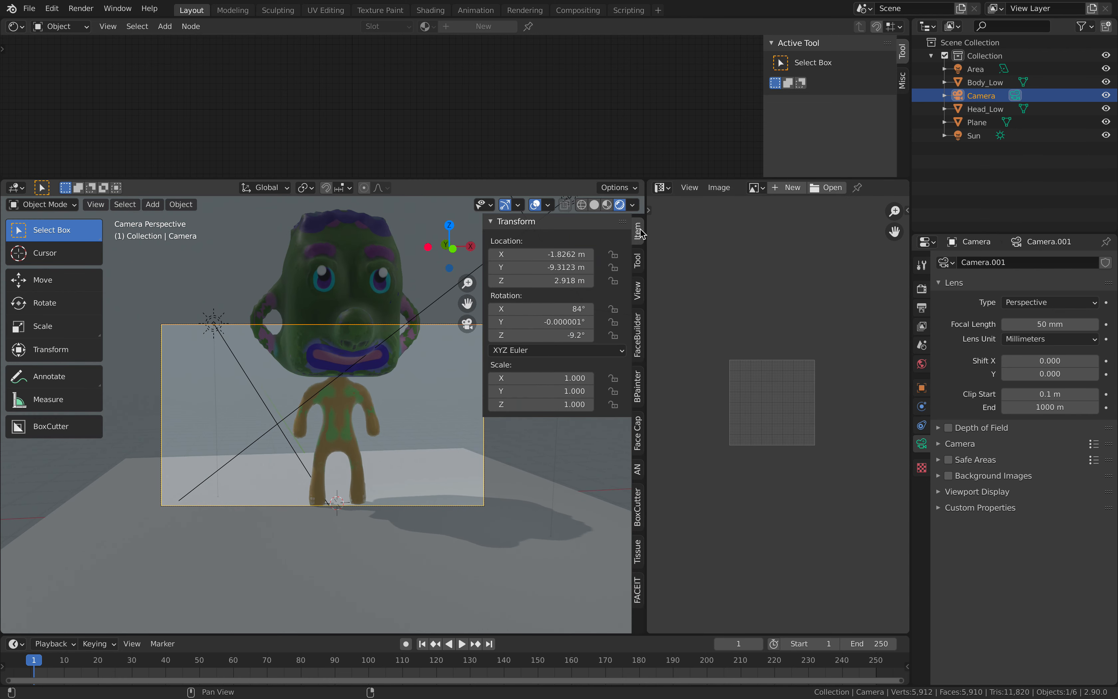
{"action": "left_click", "coordinate": [637, 296]}
{"action": "left_click", "coordinate": [548, 384]}
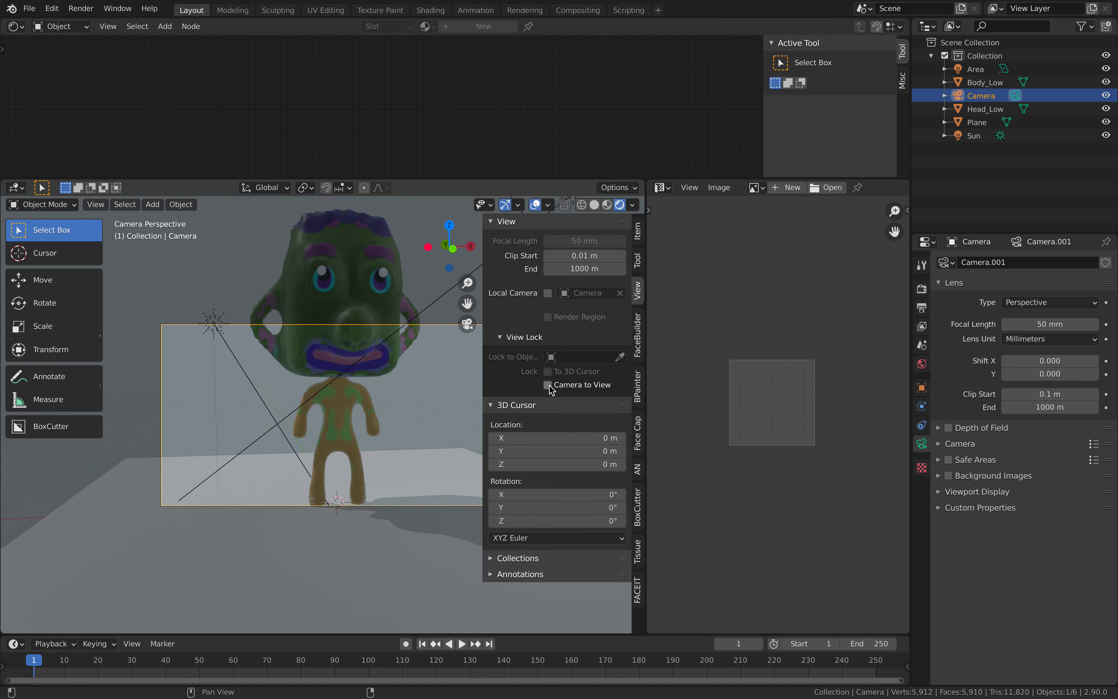
{"action": "scroll", "coordinate": [422, 354], "scroll_direction": "down", "scroll_amount": 3}
{"action": "middle_click_drag", "start_coordinate": [363, 366], "coordinate": [390, 359]}
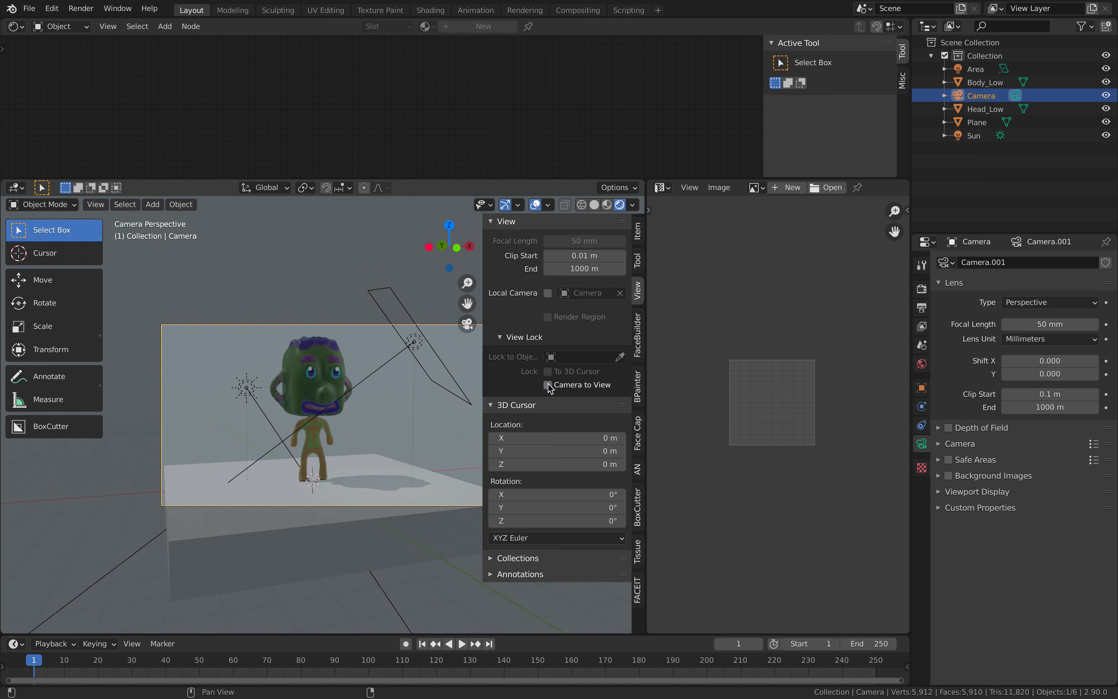
{"action": "key", "text": "n"}
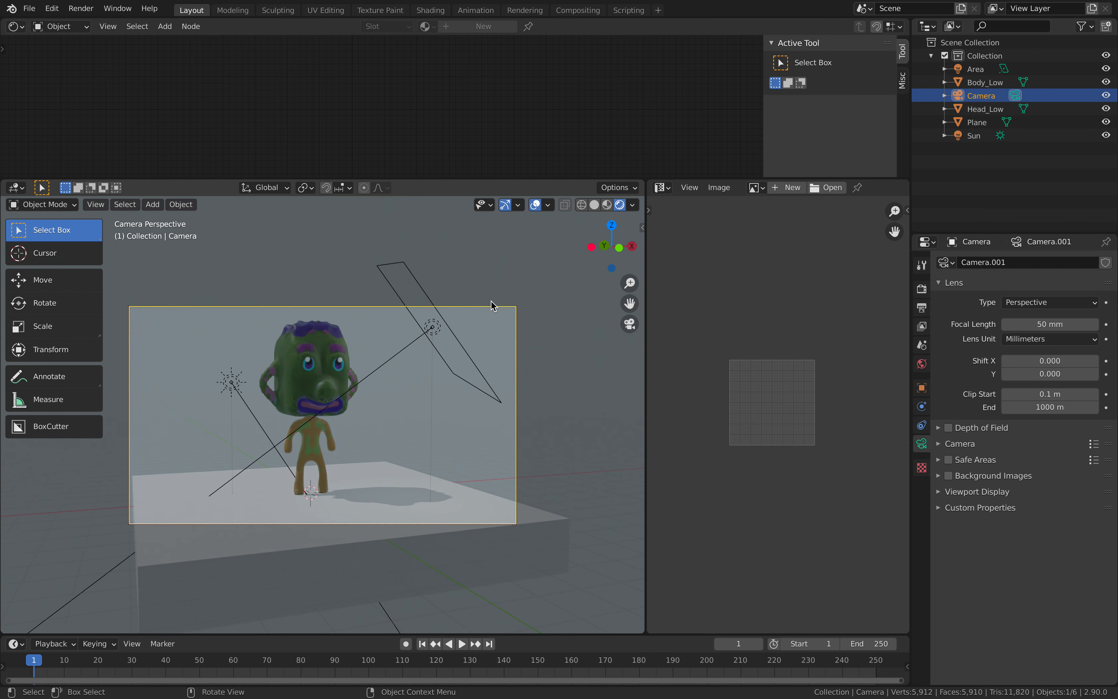
Step: Rotate the Area light freely so its face turns slightly more towards the front of the character
{"action": "scroll", "coordinate": [492, 305], "scroll_direction": "up", "scroll_amount": 1}
{"action": "scroll", "coordinate": [492, 305], "scroll_direction": "up", "scroll_amount": 1}
{"action": "left_click", "coordinate": [495, 288]}
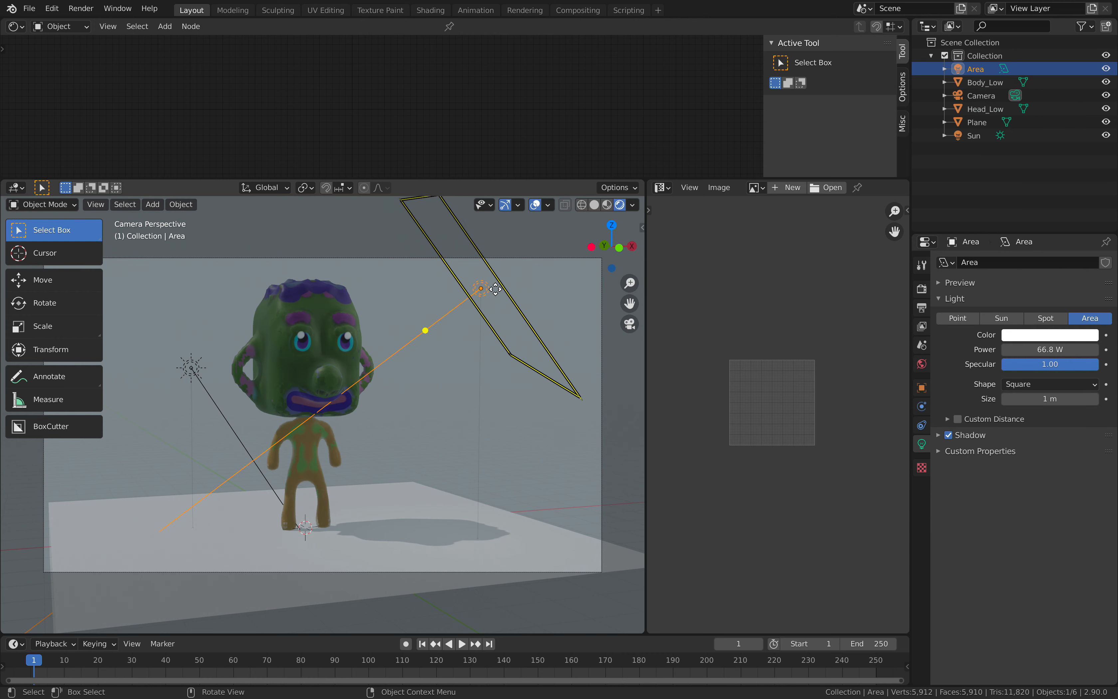
{"action": "key", "text": "r"}
{"action": "key", "text": "r"}
{"action": "left_click", "coordinate": [501, 288]}
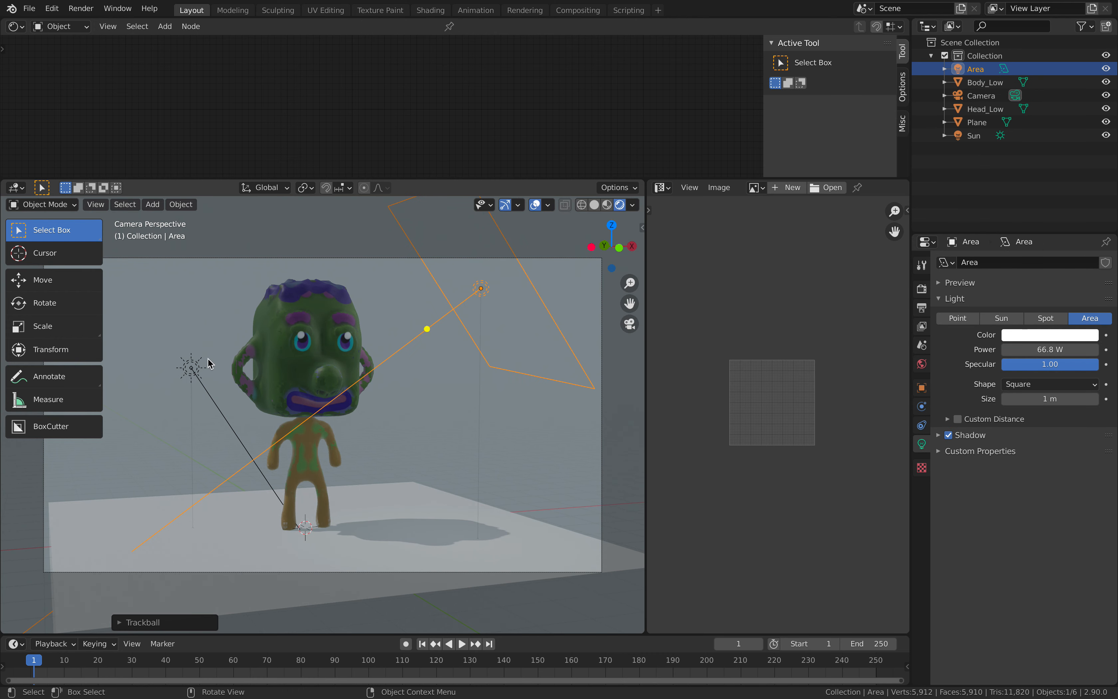
Step: Rotate the Sun light in the camera view to a shallower angle across the character
{"action": "left_click", "coordinate": [192, 367]}
{"action": "key", "text": "r"}
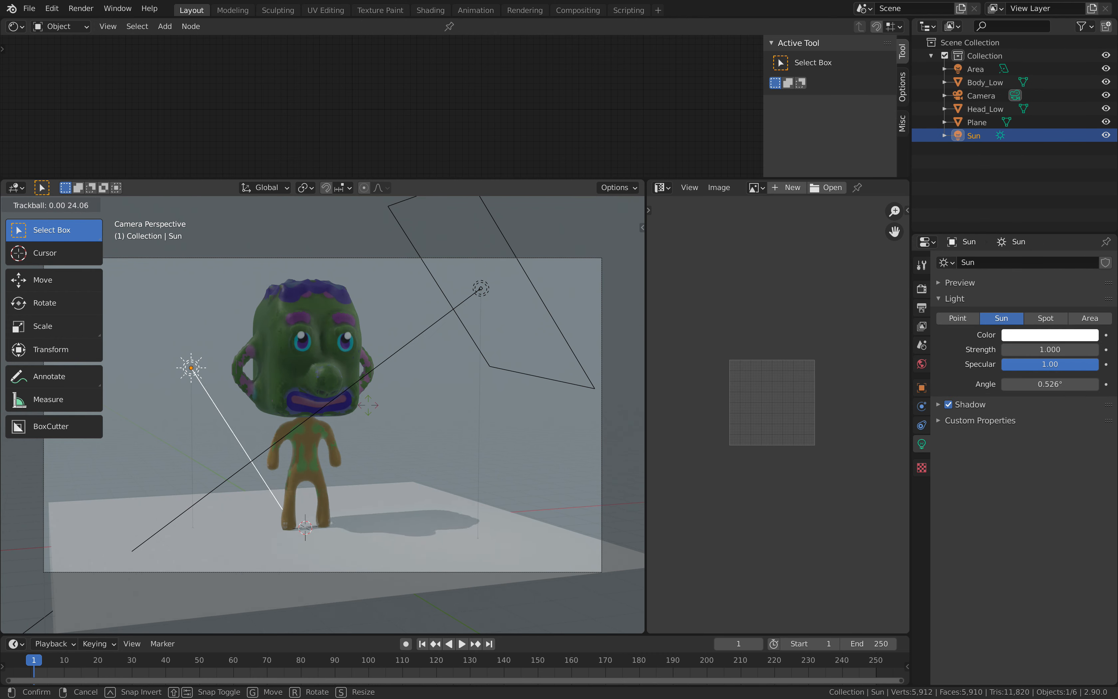
{"action": "key", "text": "Escape"}
{"action": "key", "text": "r"}
{"action": "left_click", "coordinate": [407, 350]}
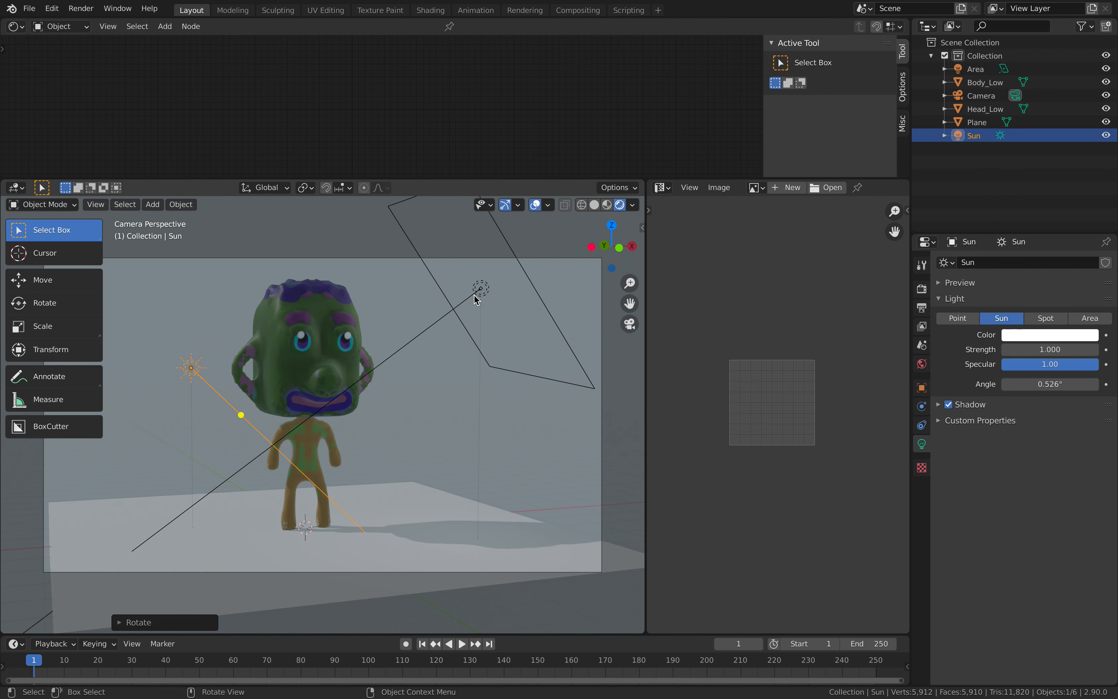
Step: Scale the Area light down to about 0.64 of its size
{"action": "left_click", "coordinate": [488, 293]}
{"action": "key", "text": "s"}
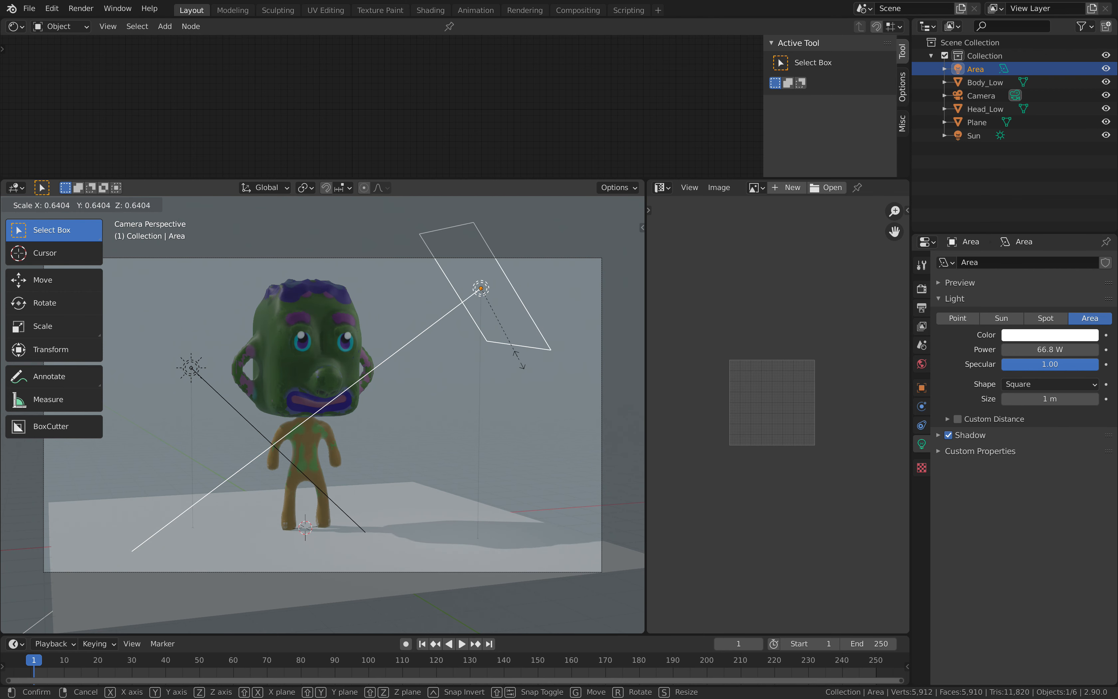
{"action": "left_click", "coordinate": [429, 376]}
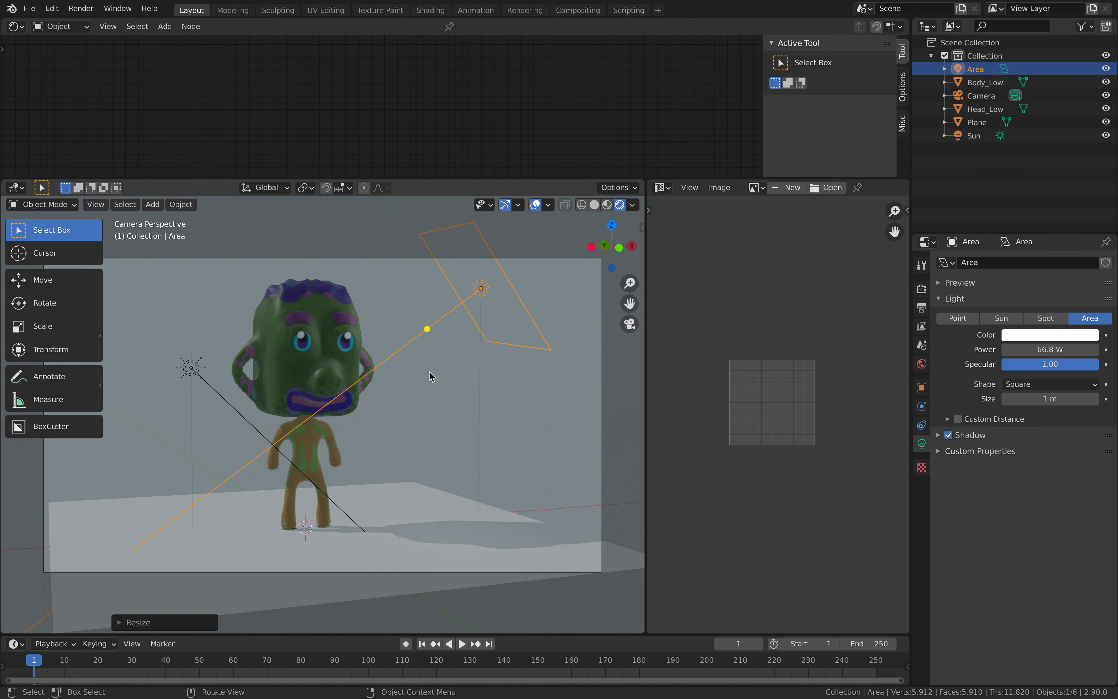
Step: Enable contact shadows for the Sun light and set their distance to 4 m
{"action": "left_click", "coordinate": [184, 366]}
{"action": "left_click", "coordinate": [940, 406]}
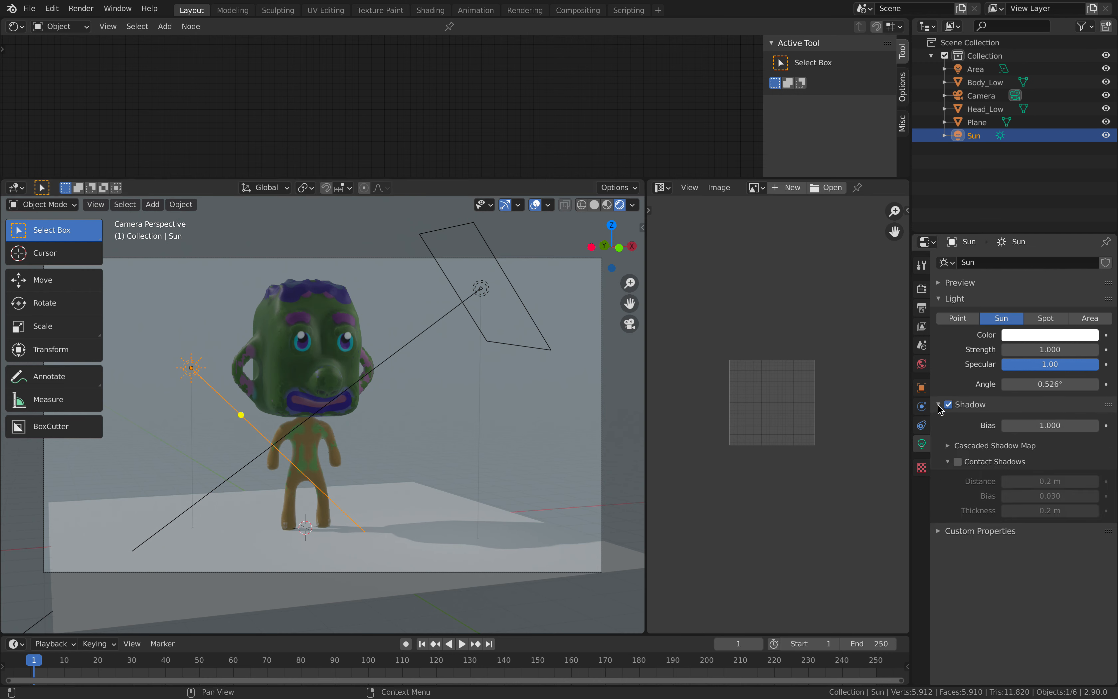
{"action": "left_click", "coordinate": [961, 463]}
{"action": "left_click", "coordinate": [961, 463]}
{"action": "left_click", "coordinate": [961, 463]}
{"action": "left_click_drag", "start_coordinate": [1041, 480], "coordinate": [1068, 480]}
Step: Set the Sun light's shadow bias to 1 and its angle to about 40.3°
{"action": "left_click_drag", "start_coordinate": [1045, 427], "coordinate": [1063, 427]}
{"action": "double_click", "coordinate": [1038, 428]}
{"action": "type", "text": "1"}
{"action": "key", "text": "Return"}
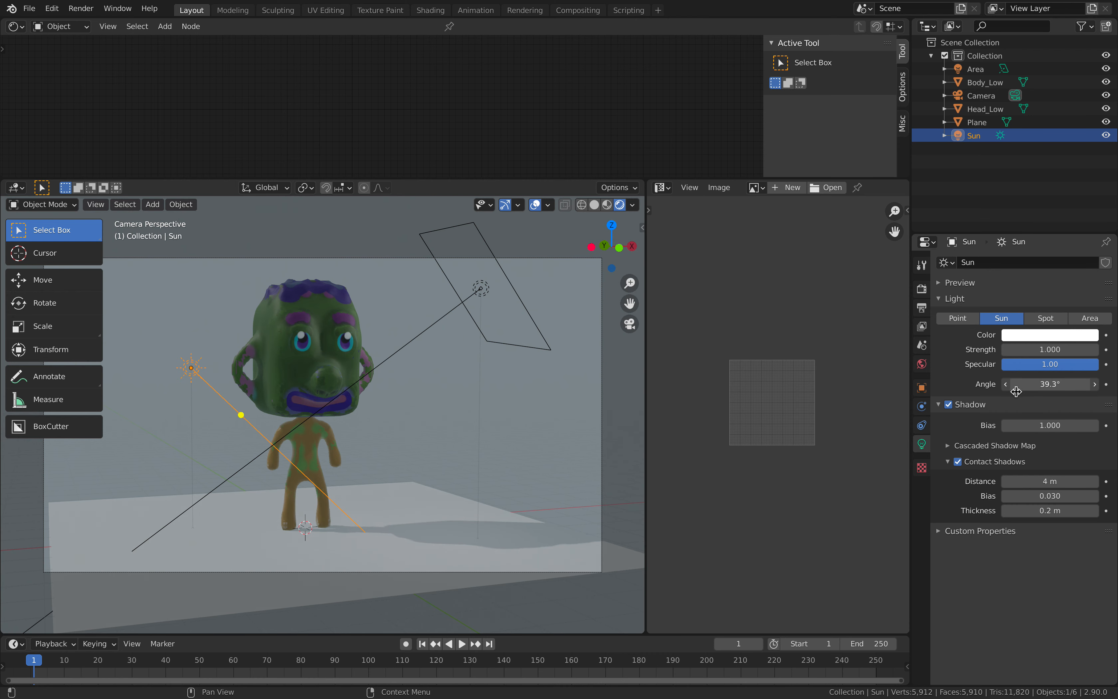
{"action": "left_click_drag", "start_coordinate": [1038, 384], "coordinate": [1043, 383]}
{"action": "left_click", "coordinate": [430, 379]}
Step: Leave the camera view and rotate the Sun light freely to redirect it onto the character
{"action": "middle_click_drag", "start_coordinate": [338, 369], "coordinate": [280, 358]}
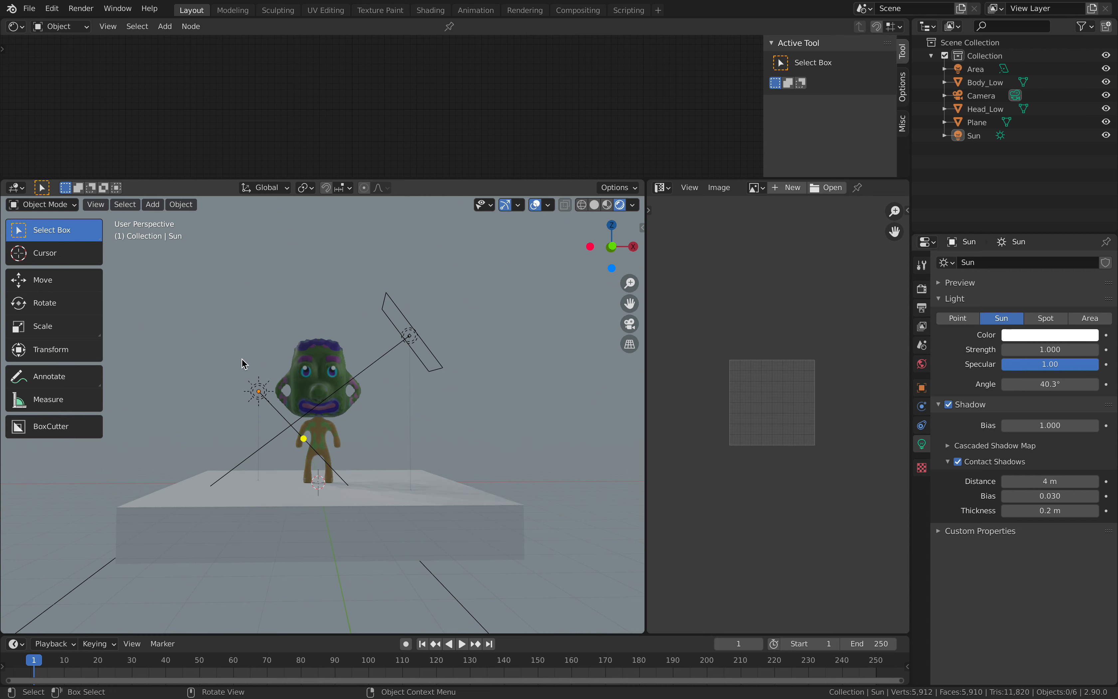
{"action": "left_click", "coordinate": [257, 390]}
{"action": "key", "text": "r"}
{"action": "key", "text": "r"}
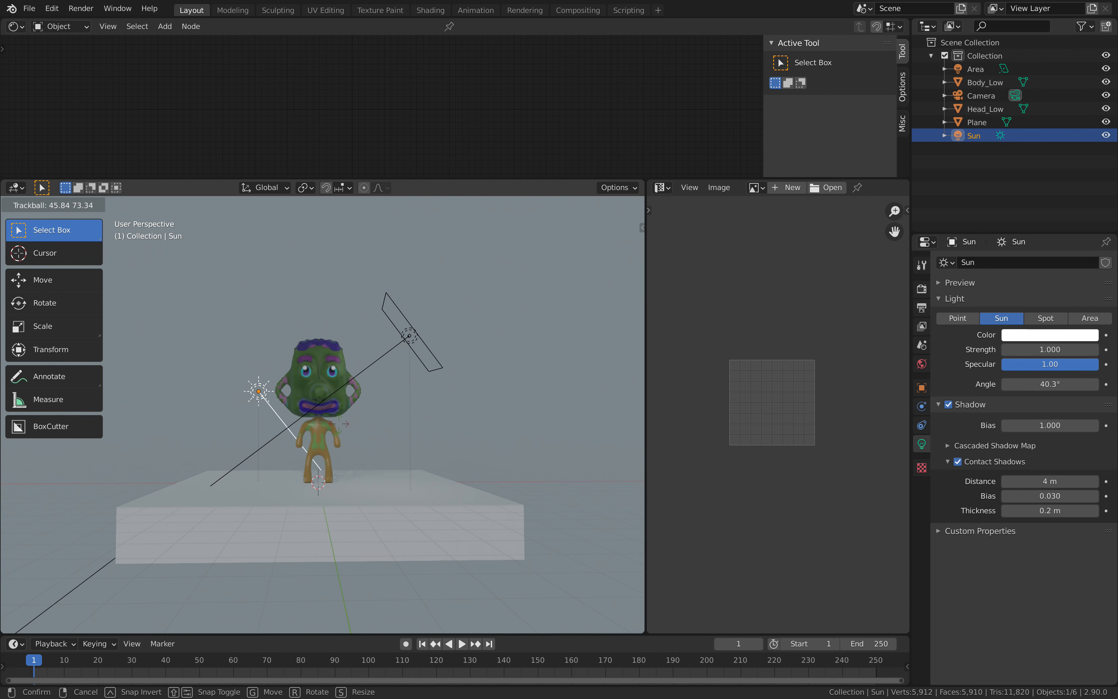
{"action": "left_click", "coordinate": [299, 338]}
Step: Select the Area light, clear the selection, and save the changes to basic_chara_004.blend
{"action": "scroll", "coordinate": [299, 338], "scroll_direction": "up", "scroll_amount": 3}
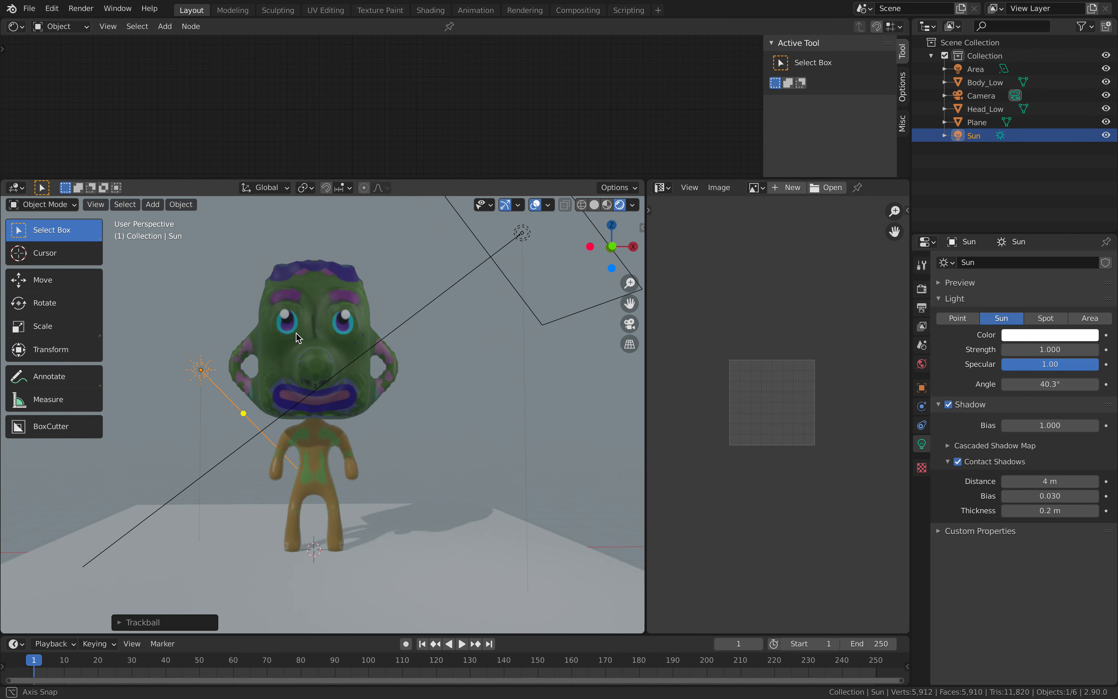
{"action": "middle_click_drag", "start_coordinate": [296, 332], "coordinate": [404, 328]}
{"action": "left_click", "coordinate": [408, 320]}
{"action": "left_click", "coordinate": [408, 305]}
{"action": "key", "text": "ctrl+s"}
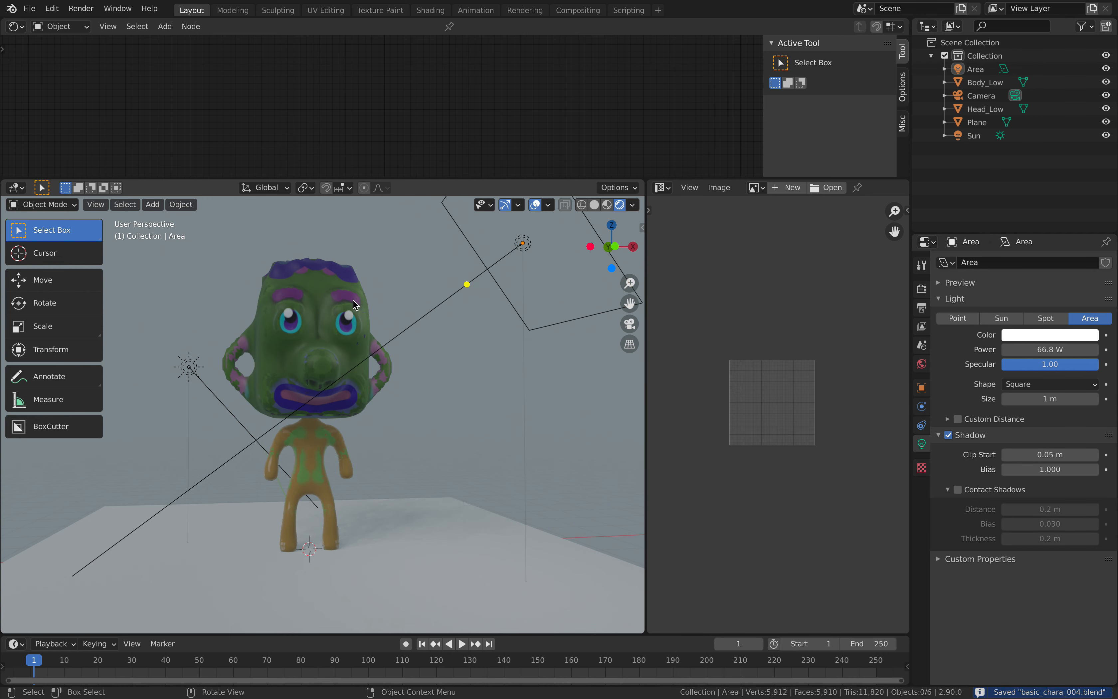
Step: Activate the Move tool and look through the Modeling, Sculpting, UV Editing and Texture Paint workspaces, returning to the Layout workspace
{"action": "left_click", "coordinate": [39, 280]}
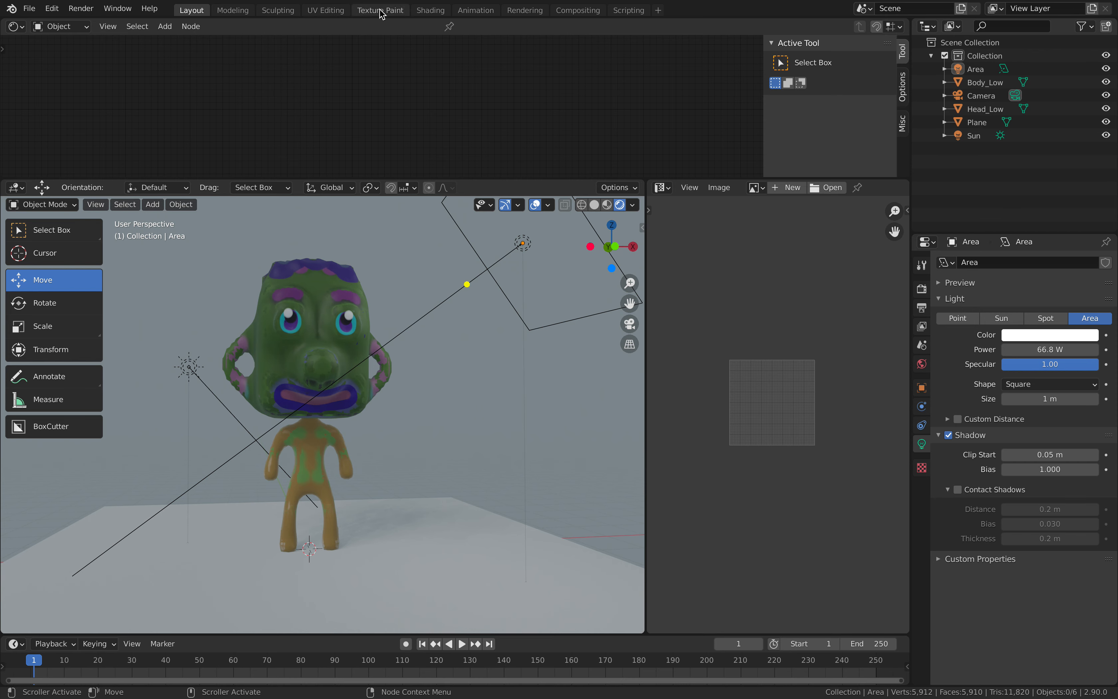
{"action": "left_click", "coordinate": [232, 11]}
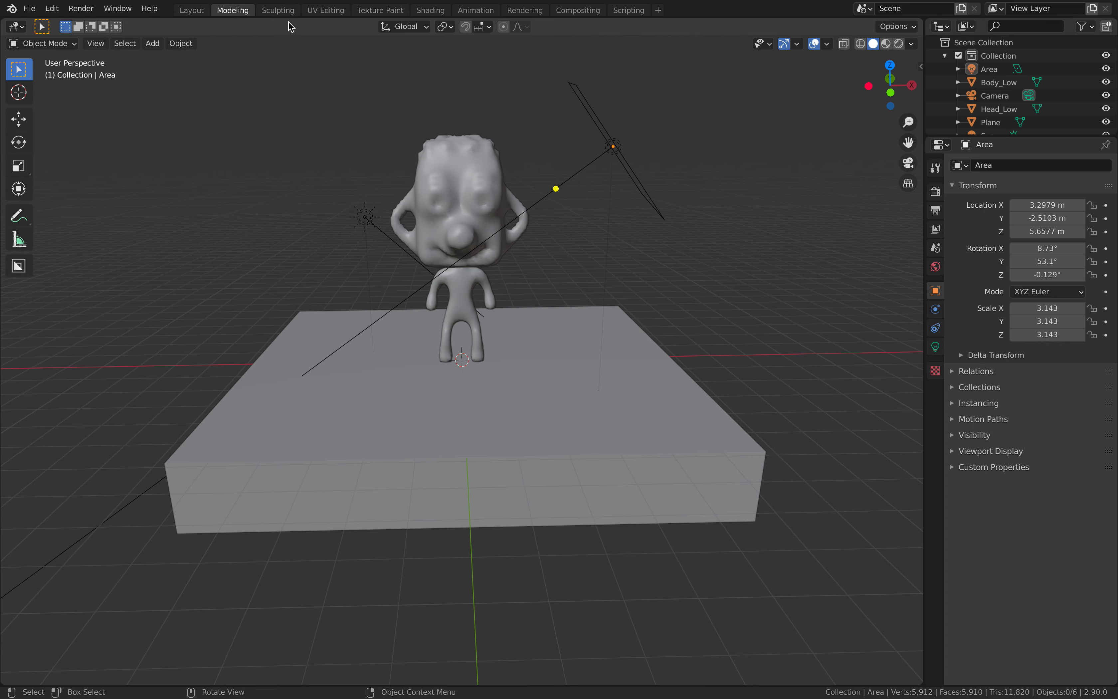
{"action": "left_click", "coordinate": [277, 10]}
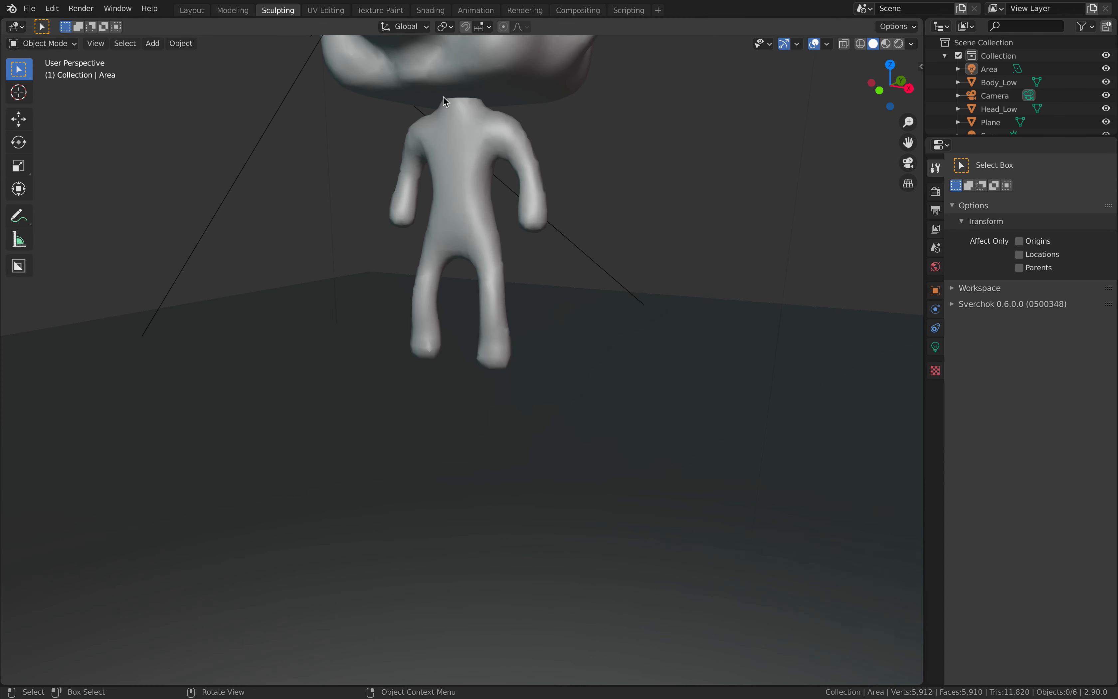
{"action": "left_click", "coordinate": [323, 11]}
{"action": "left_click", "coordinate": [381, 10]}
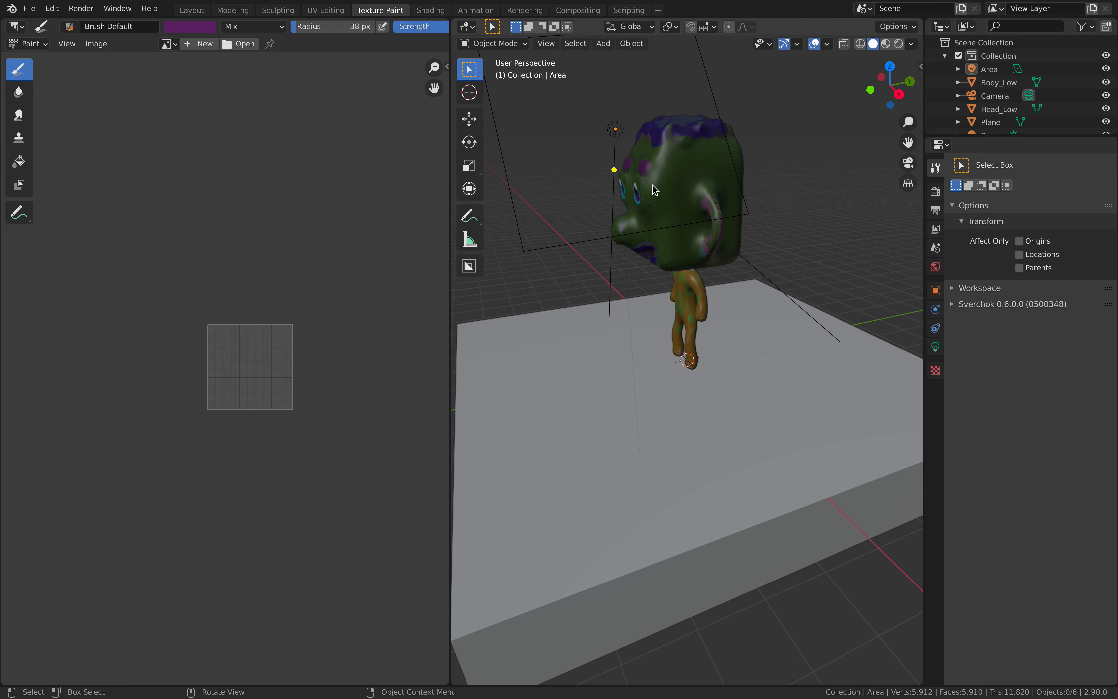
{"action": "left_click", "coordinate": [192, 10]}
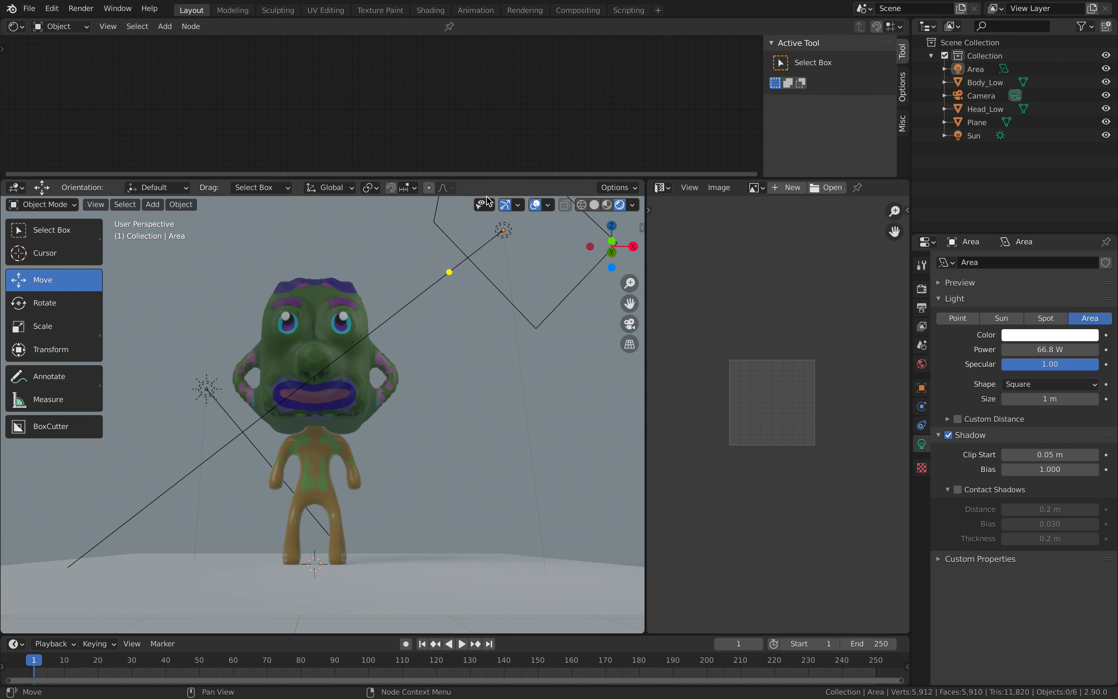
Step: Adjust the 3D viewport's height and width against the neighbouring editors and examine the lit character from several angles
{"action": "left_click_drag", "start_coordinate": [486, 178], "coordinate": [486, 138]}
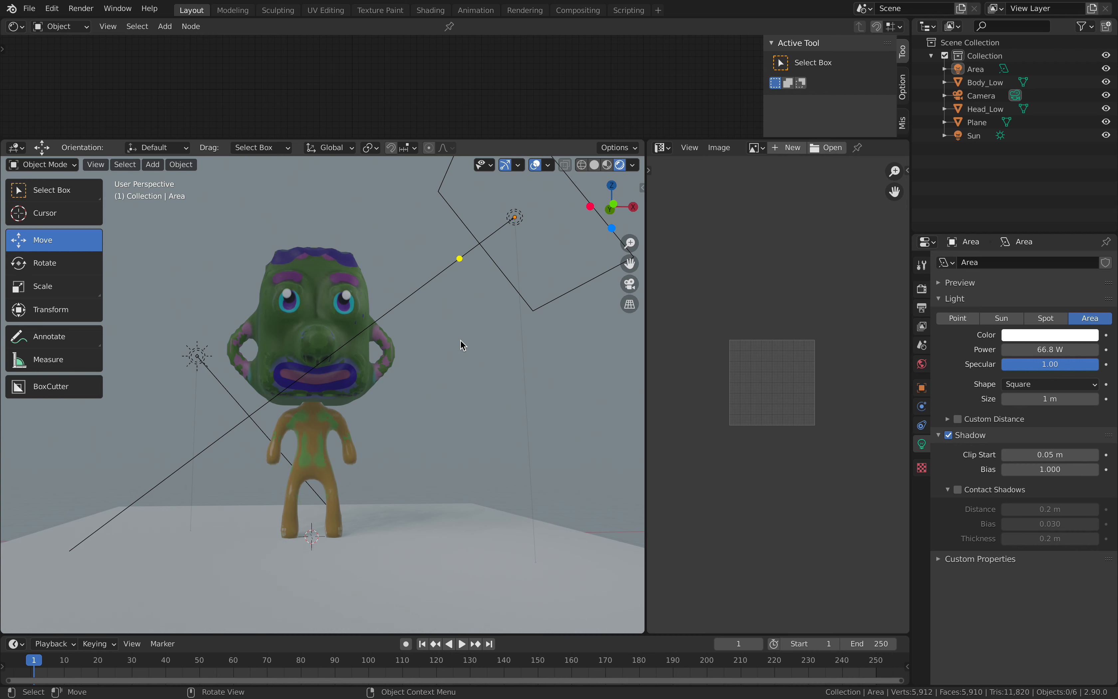
{"action": "middle_click_drag", "start_coordinate": [470, 339], "coordinate": [446, 342]}
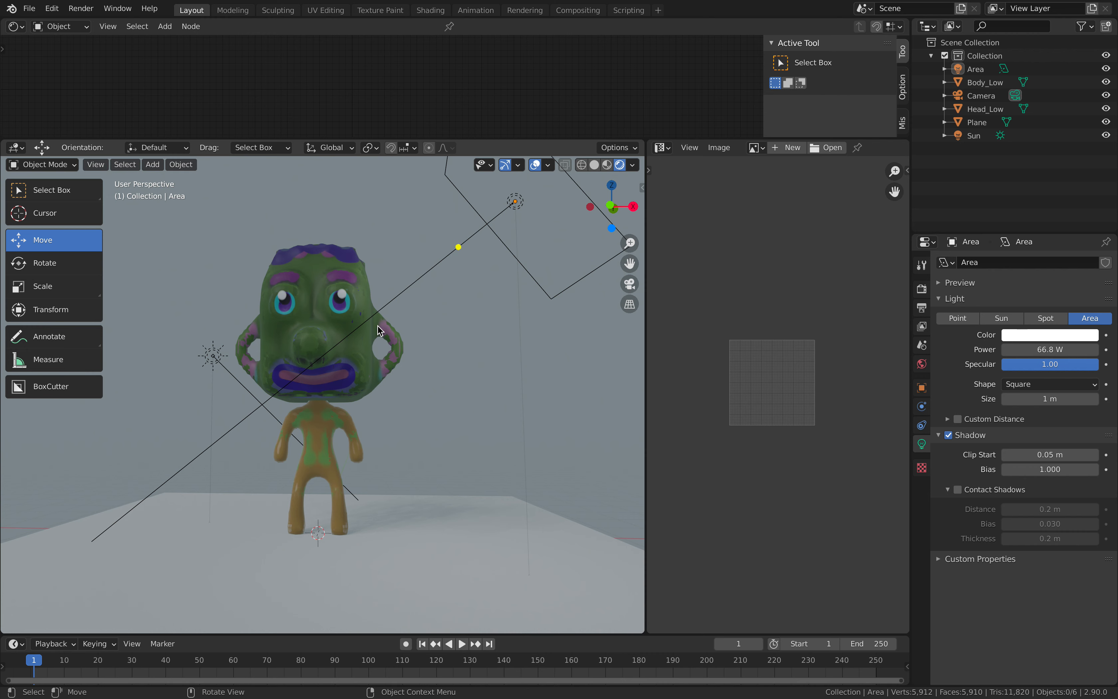
{"action": "middle_click_drag", "start_coordinate": [378, 329], "coordinate": [417, 347]}
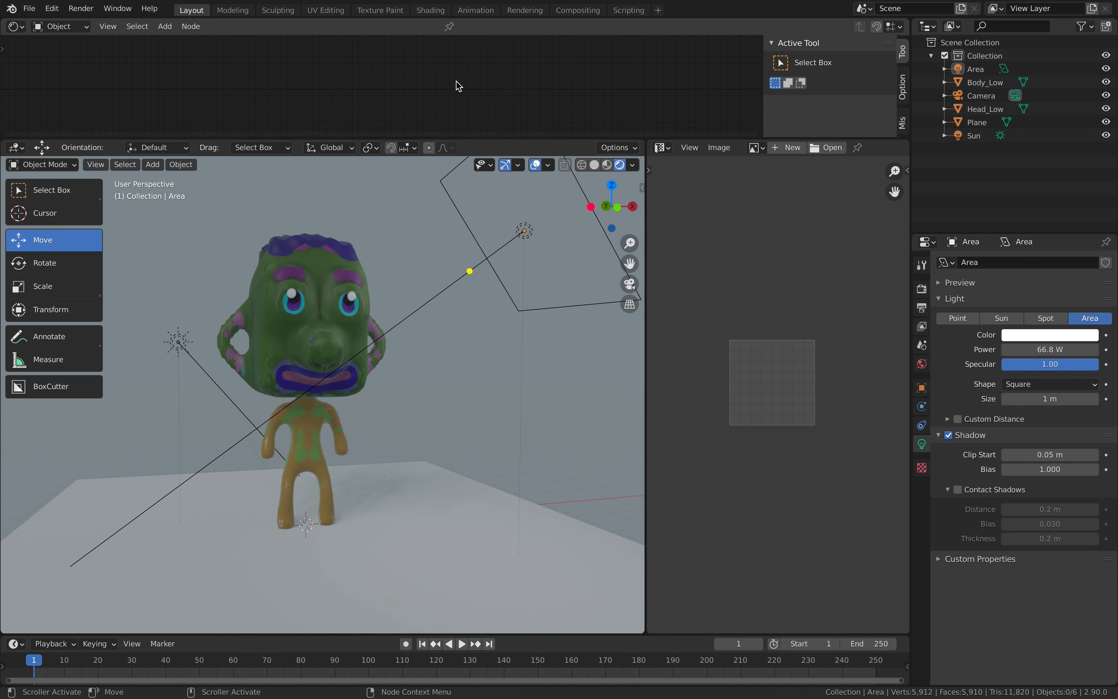
{"action": "left_click_drag", "start_coordinate": [476, 140], "coordinate": [474, 178]}
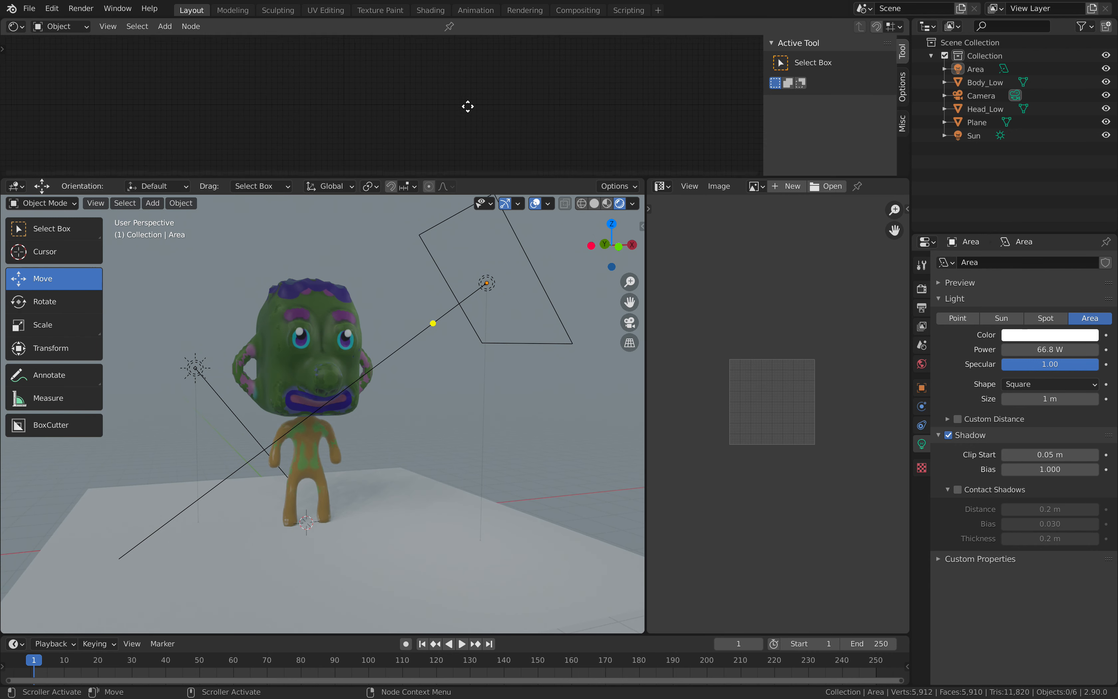
{"action": "left_click_drag", "start_coordinate": [647, 230], "coordinate": [608, 232]}
{"action": "scroll", "coordinate": [430, 319], "scroll_direction": "up", "scroll_amount": 2}
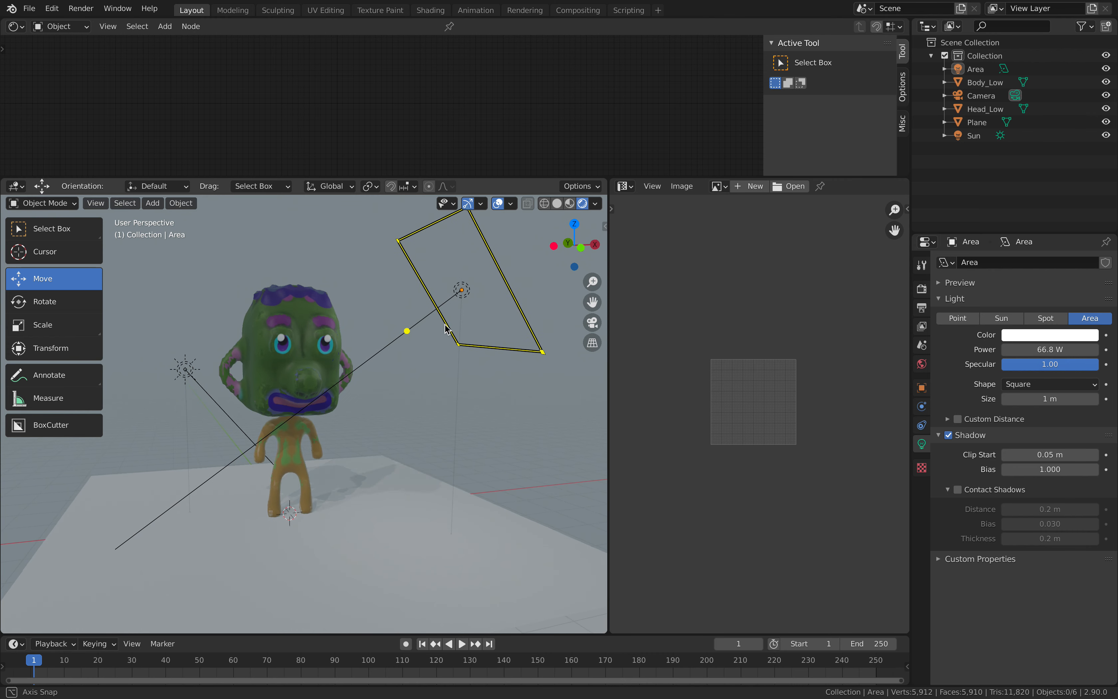
{"action": "middle_click_drag", "start_coordinate": [283, 309], "coordinate": [274, 304]}
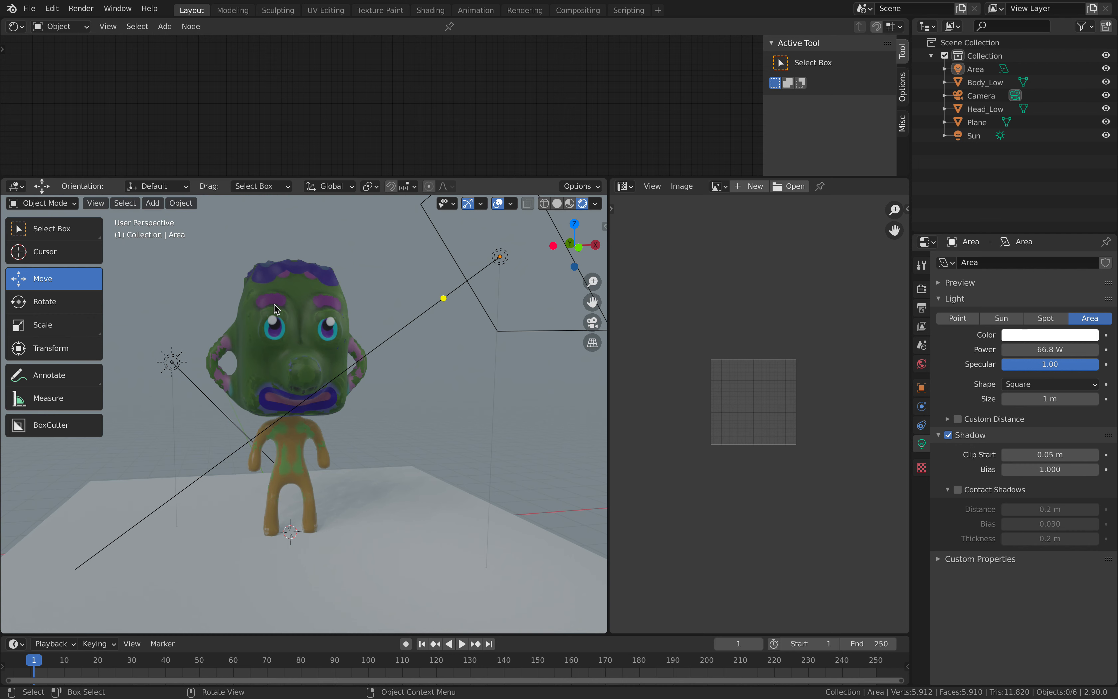
{"action": "middle_click_drag", "start_coordinate": [276, 306], "coordinate": [400, 362]}
{"action": "scroll", "coordinate": [400, 361], "scroll_direction": "up", "scroll_amount": 2}
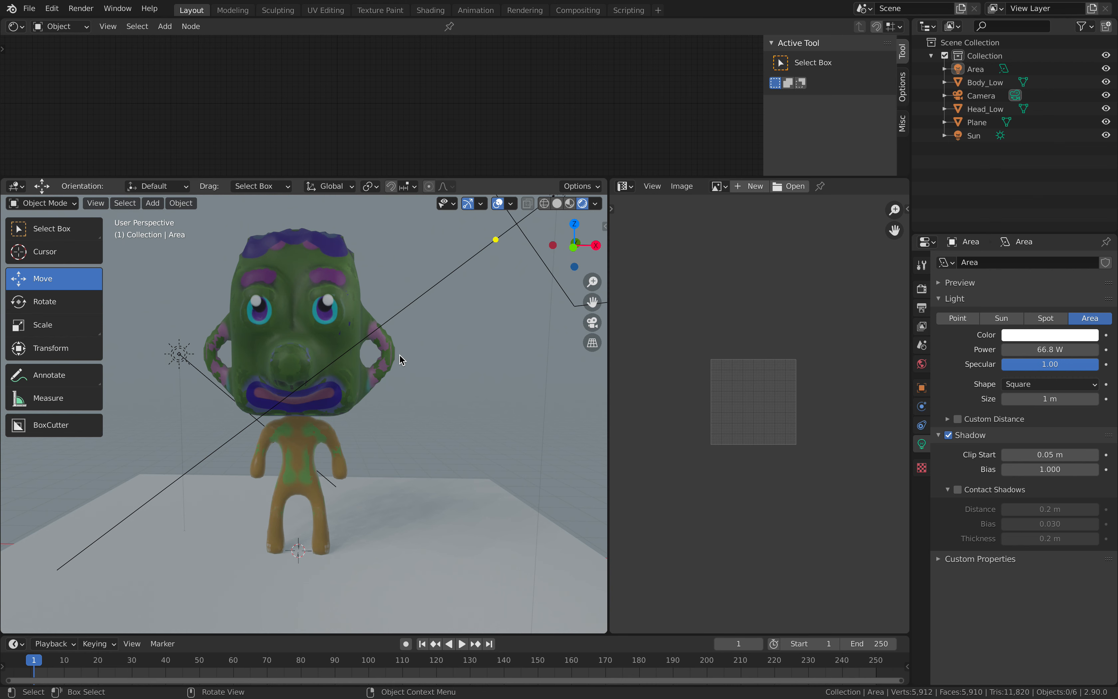